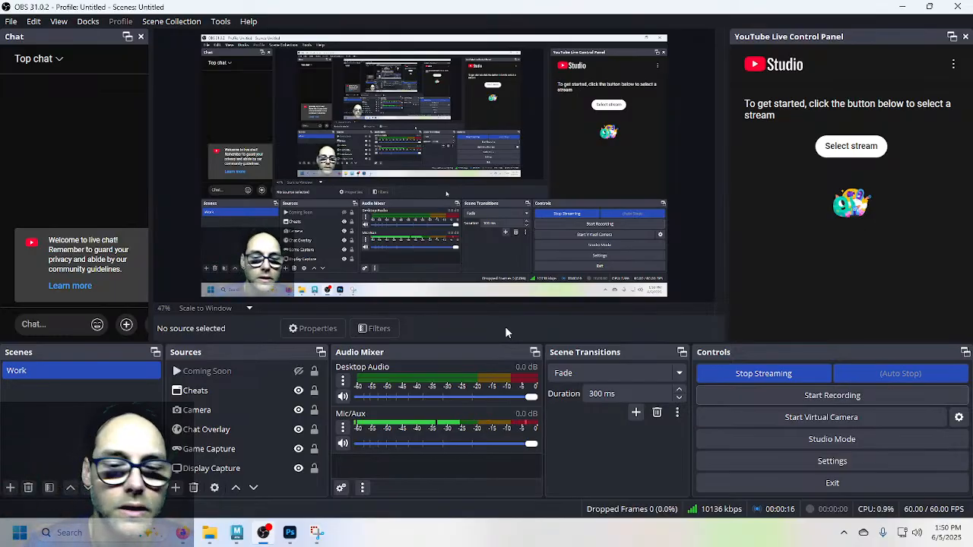
Step: Close the YouTube video's browser tab and switch to Maya
left_click(263, 533)
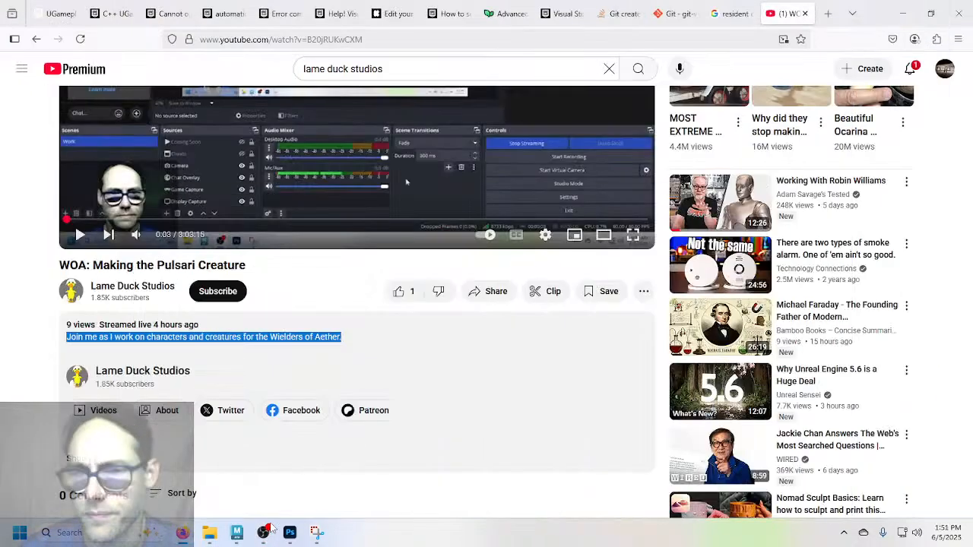
left_click(806, 14)
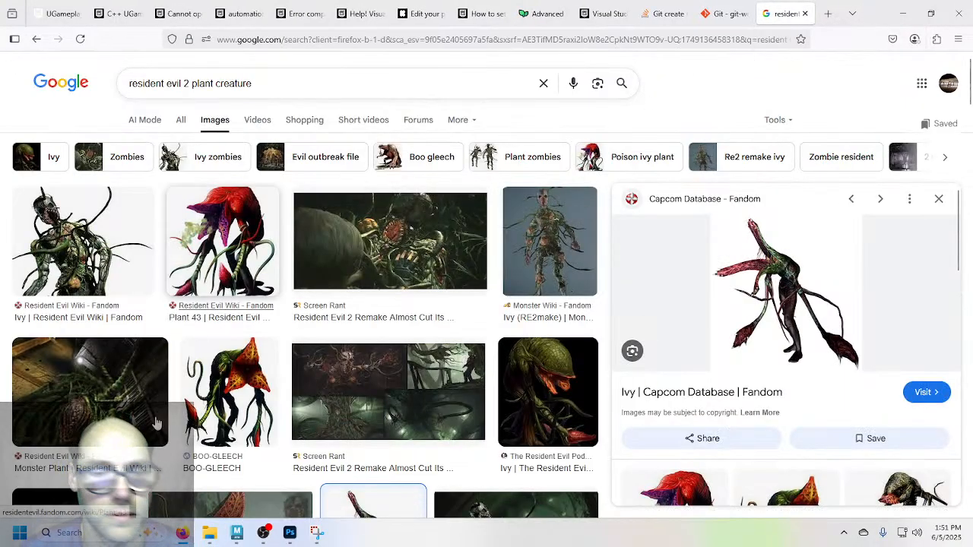
left_click(236, 533)
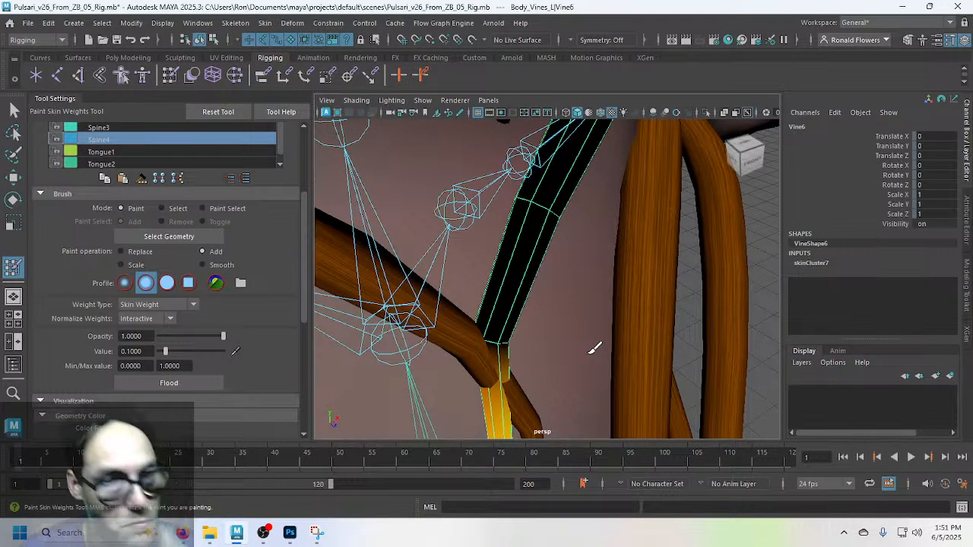
Step: Examine the Spine4 skin weights along the selected neck vine and where its lower end meets the crossing vine
scroll(571, 342, "down", 3)
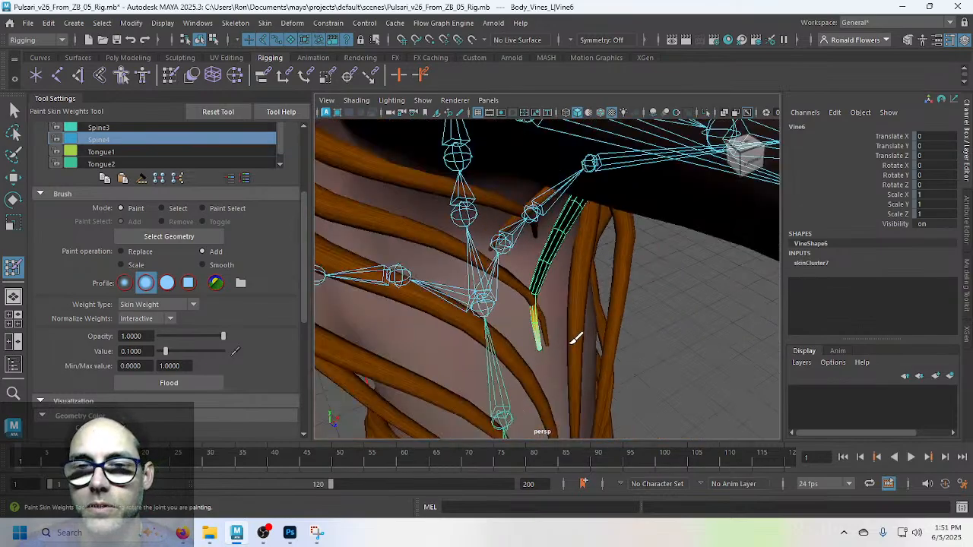
scroll(587, 336, "up", 1)
left_click_drag(596, 330, 501, 316, "alt")
scroll(557, 297, "down", 4)
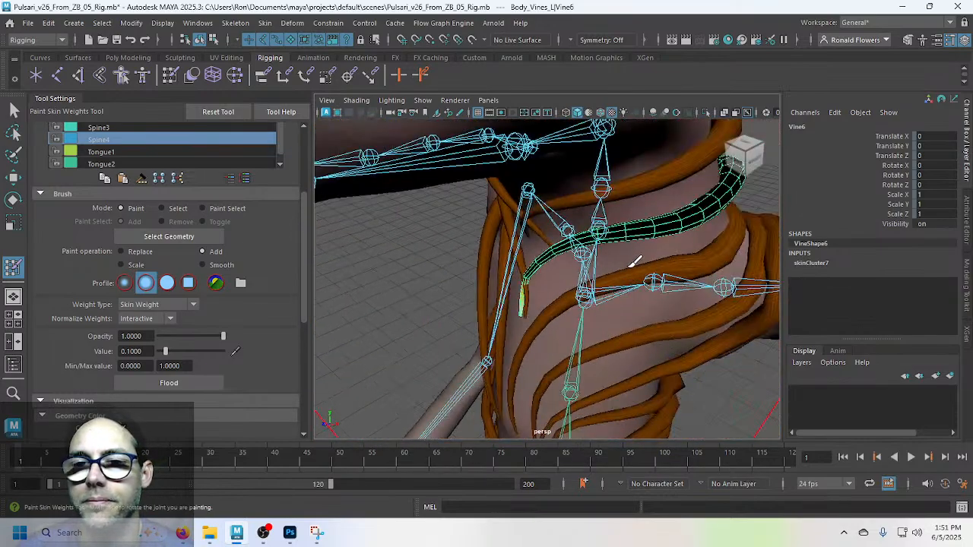
left_click_drag(634, 262, 478, 326, "alt")
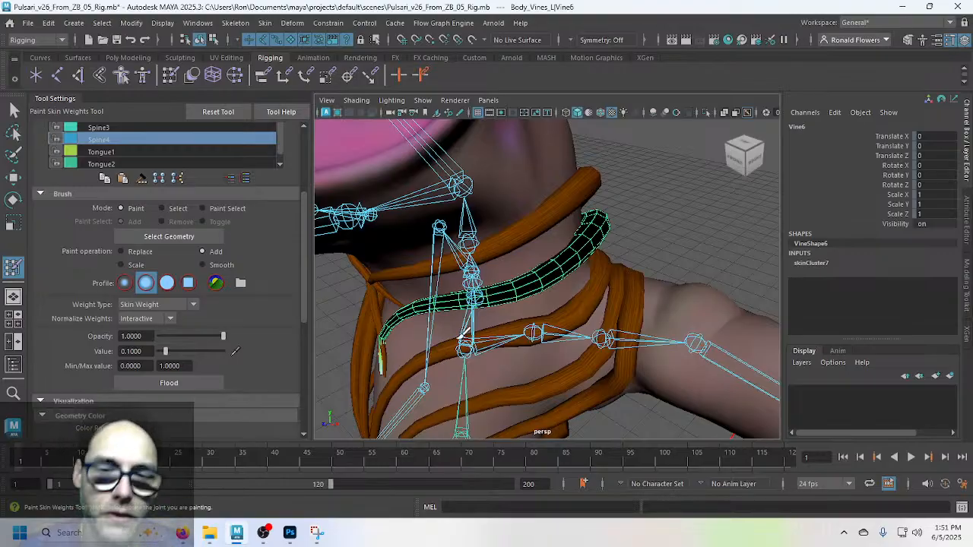
left_click_drag(461, 335, 430, 336, "alt")
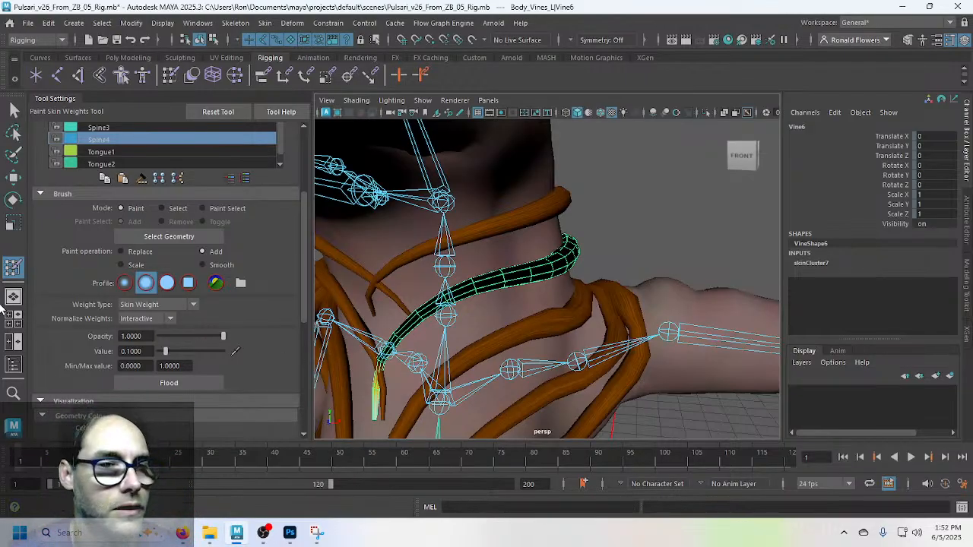
mouse_move(414, 353)
left_mouse_down("alt")
mouse_move(463, 304)
mouse_move(503, 302)
left_mouse_up("alt")
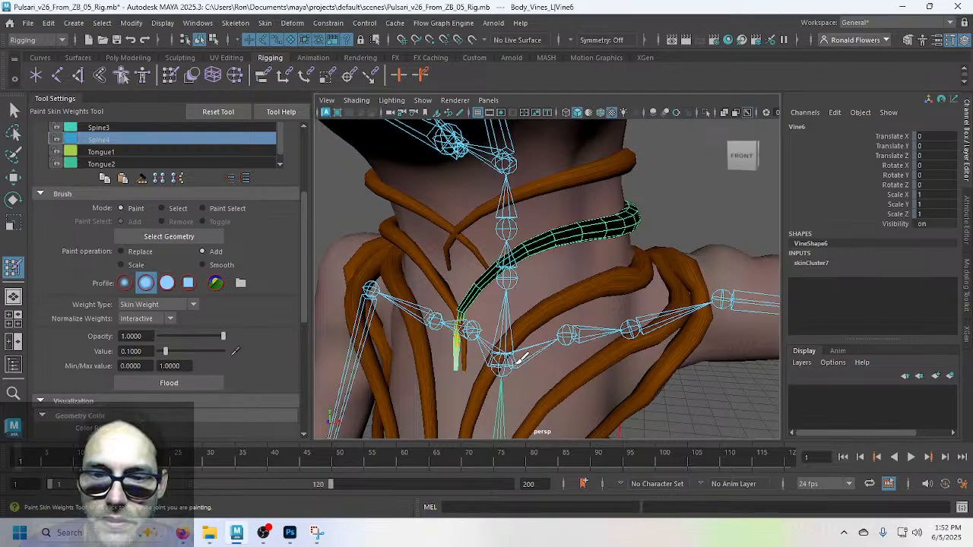
scroll(495, 364, "up", 3)
scroll(502, 376, "up", 5)
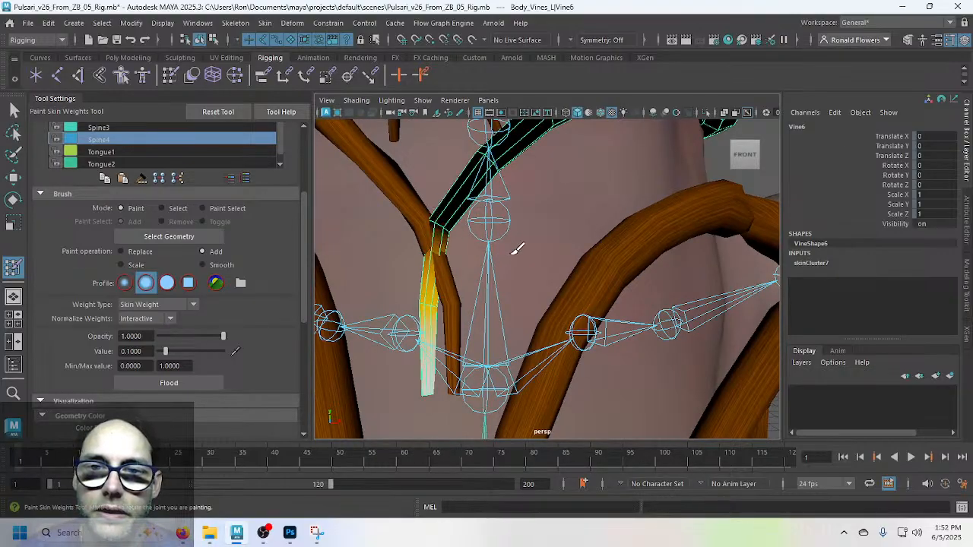
mouse_move(488, 221)
left_mouse_down("alt")
mouse_move(468, 309)
mouse_move(495, 301)
left_mouse_up("alt")
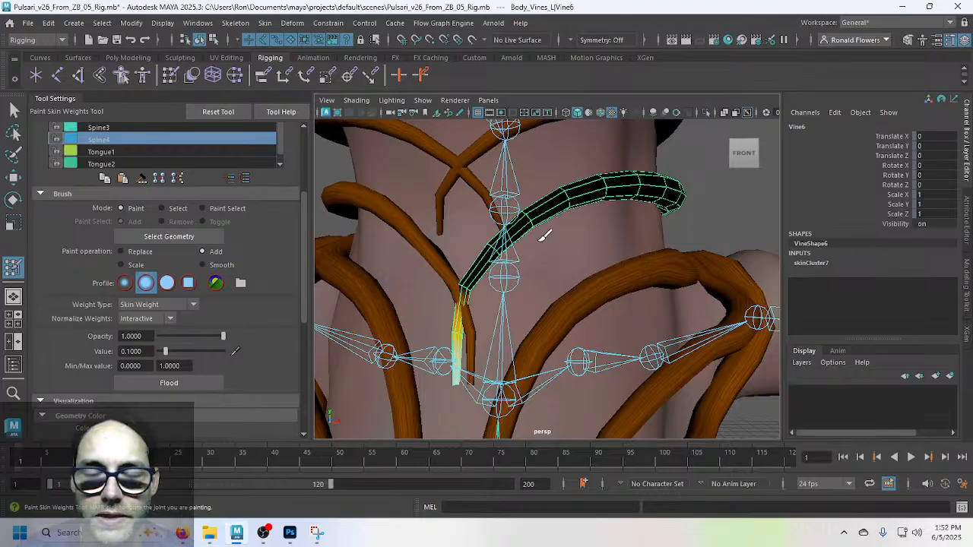
scroll(289, 266, "up", 5)
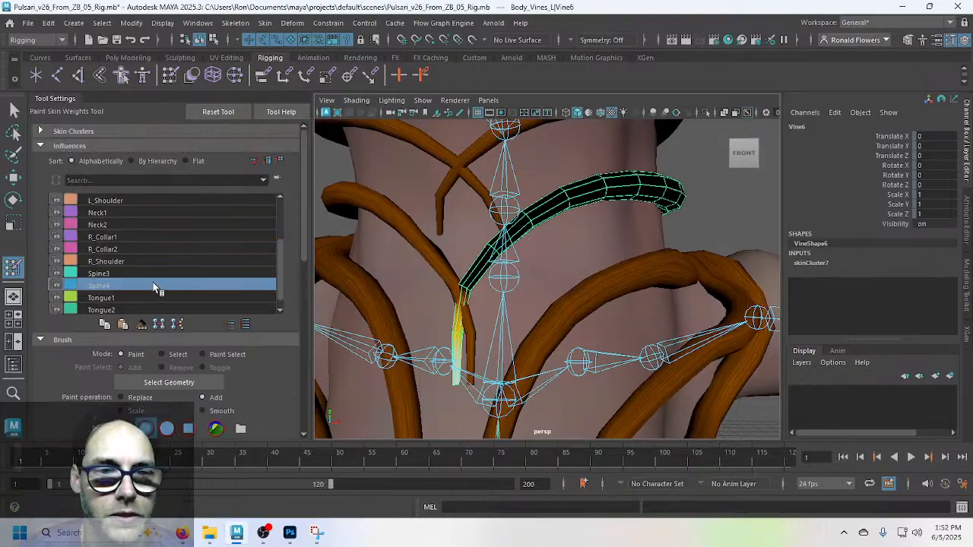
scroll(467, 330, "up", 5)
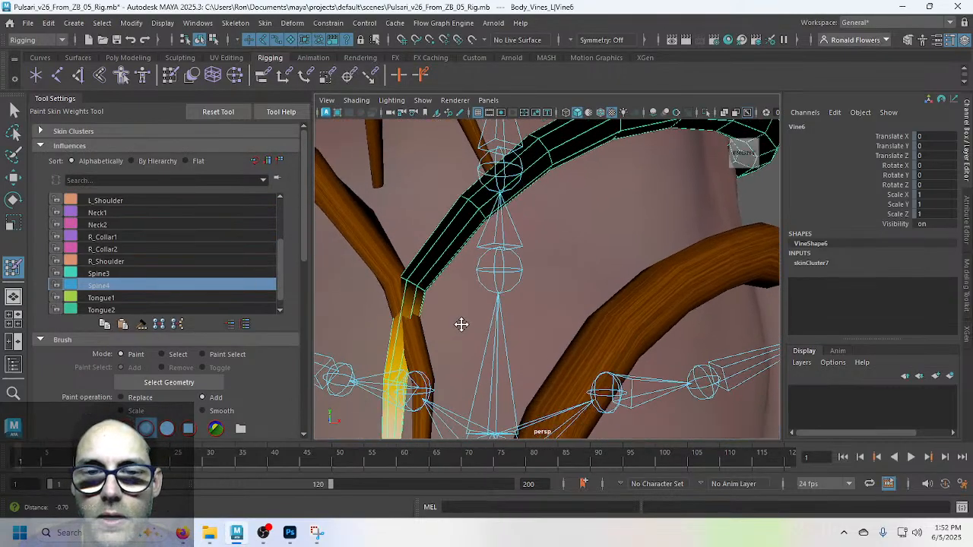
left_click_drag(517, 312, 474, 315, "alt")
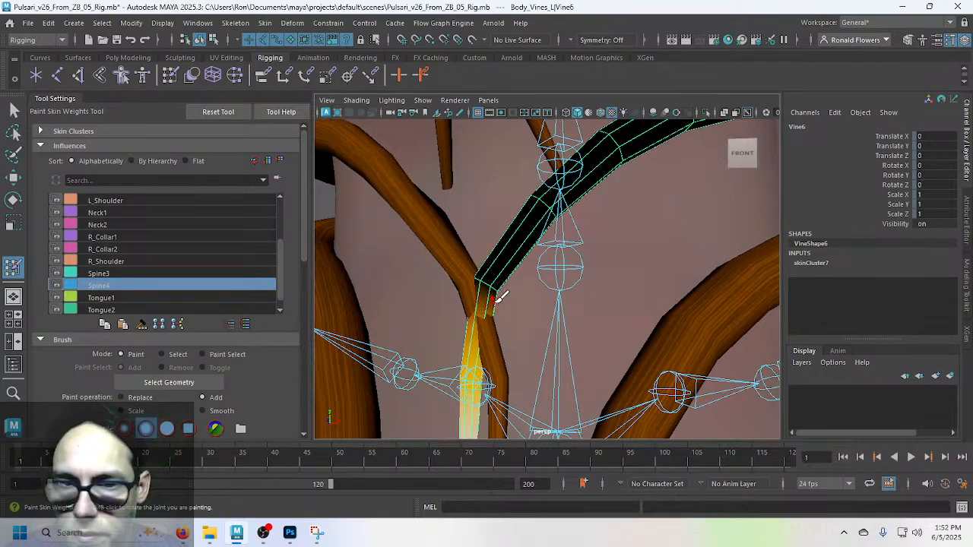
Step: Add Spine4 skin weight at value 0.1 to the front vertices of the selected vine's lower bend
right_click_drag(501, 280, 505, 355, "alt")
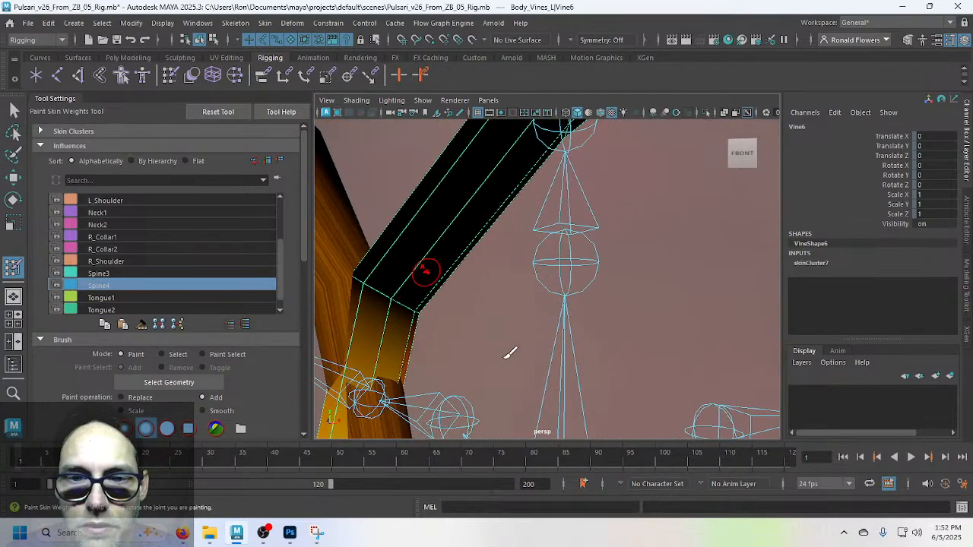
left_click_drag(506, 355, 445, 355, "alt")
middle_click_drag(446, 355, 483, 344, "alt")
mouse_move(482, 345)
left_mouse_down("alt")
mouse_move(523, 319)
mouse_move(419, 218)
left_mouse_up("alt")
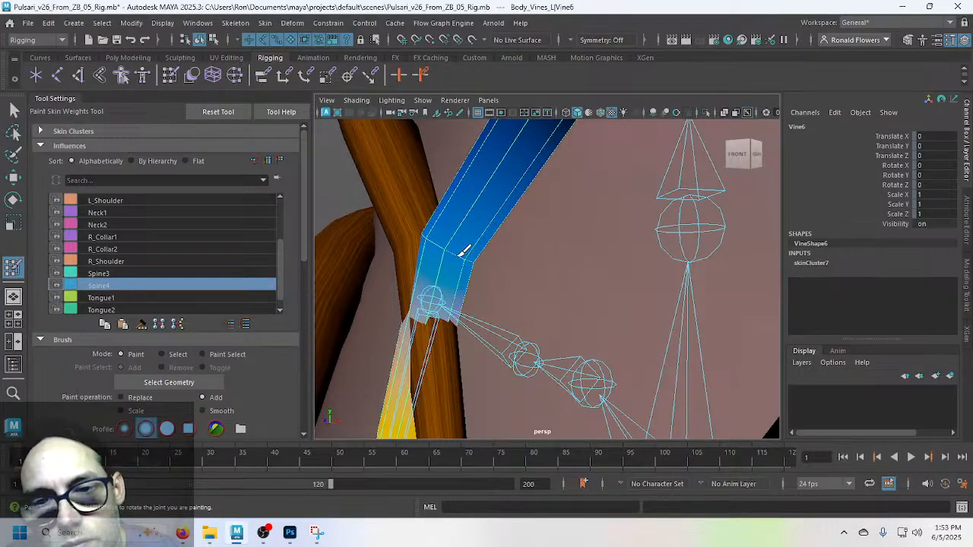
Step: Add Spine4 weight at value 0.1 to the remaining side and back vertices around the vine's lower bend
left_click_drag(488, 272, 465, 281, "alt")
middle_click_drag(380, 285, 408, 288, "alt")
mouse_move(408, 287)
left_mouse_down("alt")
mouse_move(554, 257)
mouse_move(491, 267)
mouse_move(524, 240)
mouse_move(412, 239)
mouse_move(420, 280)
left_mouse_up("alt")
middle_click_drag(416, 266, 478, 254, "alt")
mouse_move(478, 254)
left_mouse_down("alt")
mouse_move(468, 259)
mouse_move(666, 266)
left_mouse_up("alt")
middle_click_drag(669, 257, 367, 269, "alt")
left_click_drag(442, 272, 561, 272, "alt")
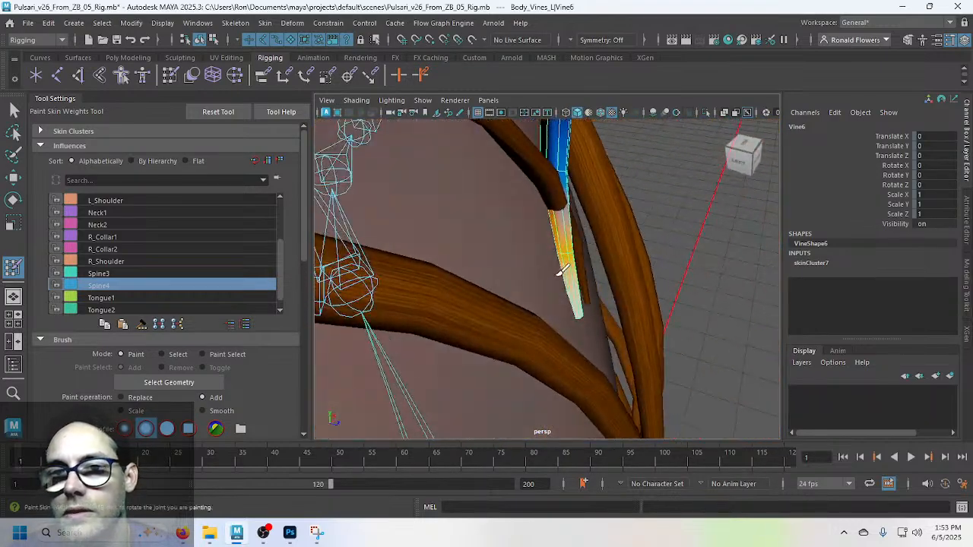
middle_click_drag(561, 272, 479, 305, "alt")
scroll(481, 302, "up", 2)
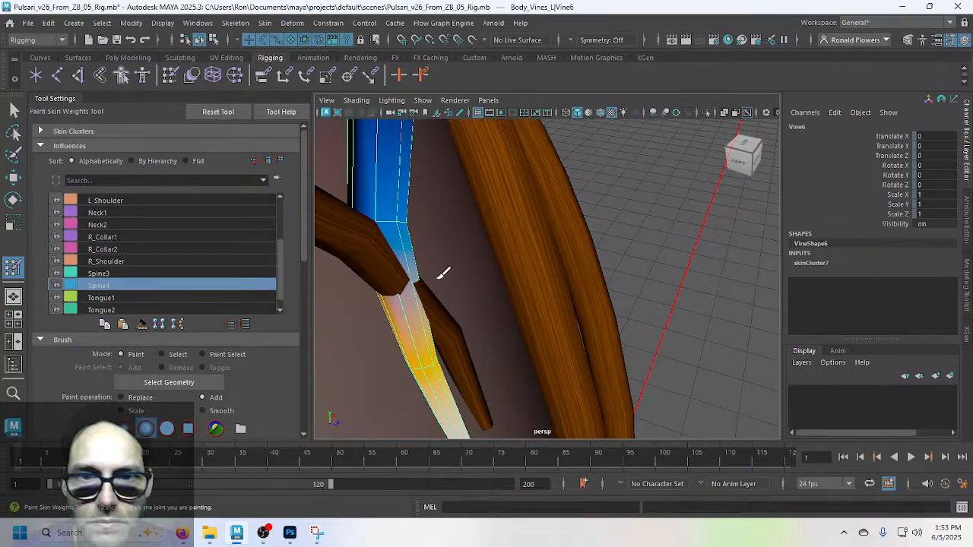
mouse_move(446, 276)
left_mouse_down("alt")
mouse_move(466, 291)
mouse_move(557, 277)
mouse_move(547, 282)
left_mouse_up("alt")
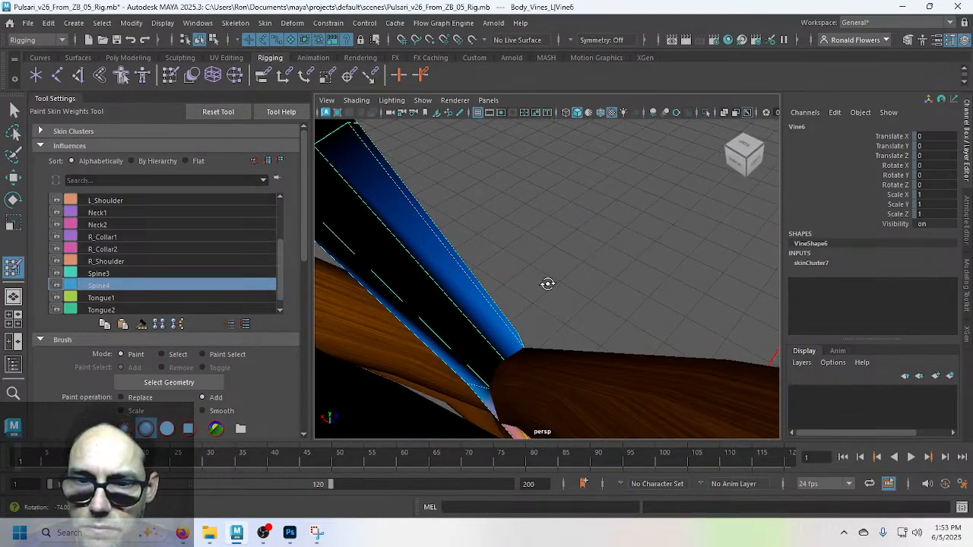
left_click_drag(498, 376, 520, 359)
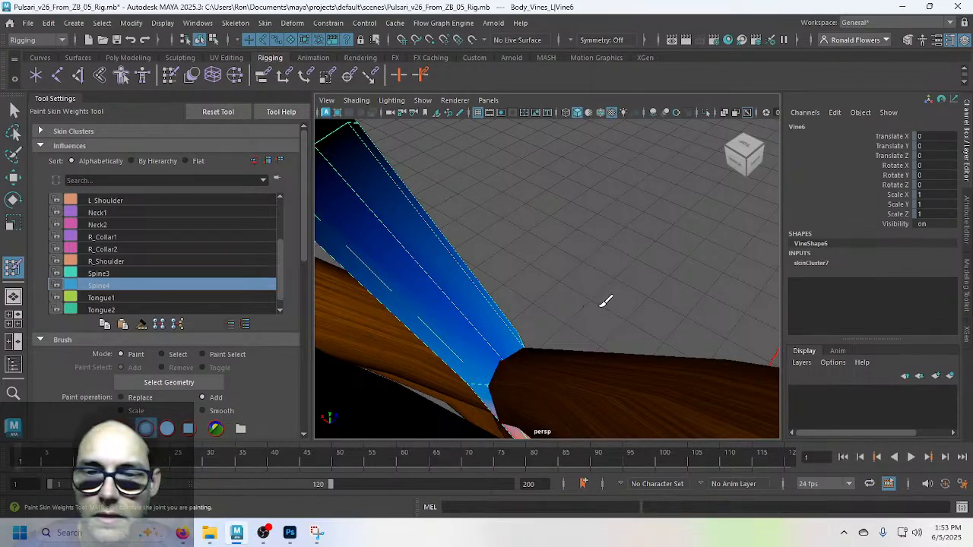
Step: Compare the vine's Spine4 weight falloff with the color ramp display on and off, leaving the ramp enabled
left_click_drag(608, 299, 376, 282, "alt")
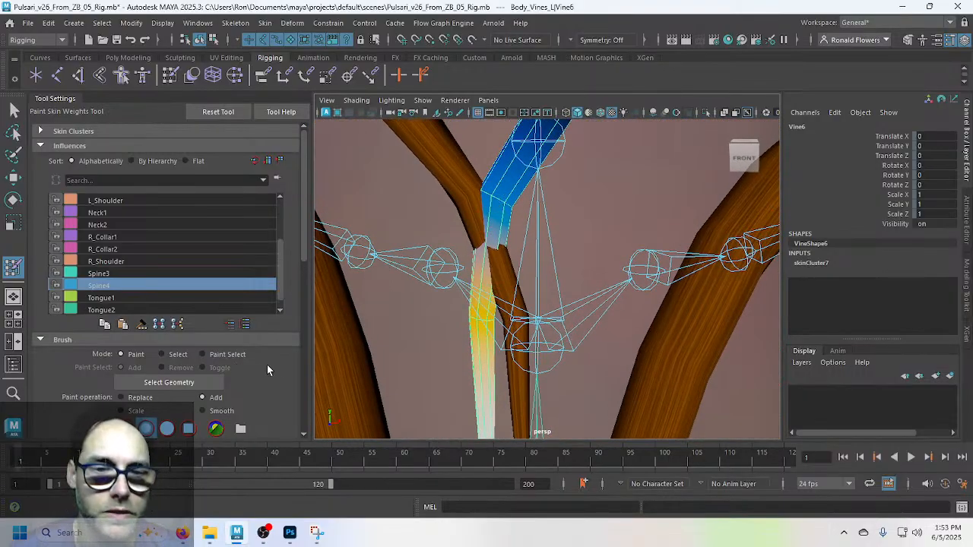
scroll(272, 365, "down", 5)
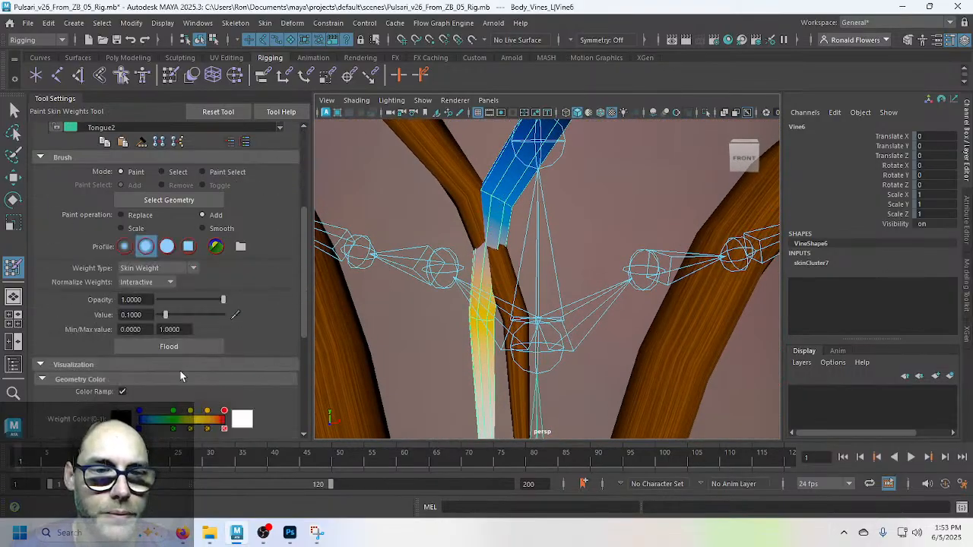
left_click(123, 391)
left_click(123, 392)
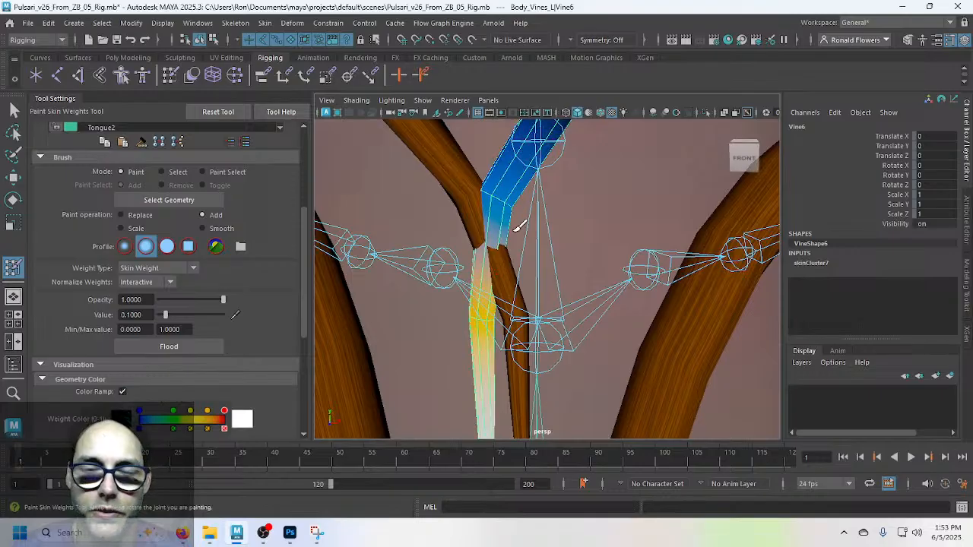
right_click_drag(528, 246, 493, 311, "alt")
middle_click_drag(493, 311, 486, 326, "alt")
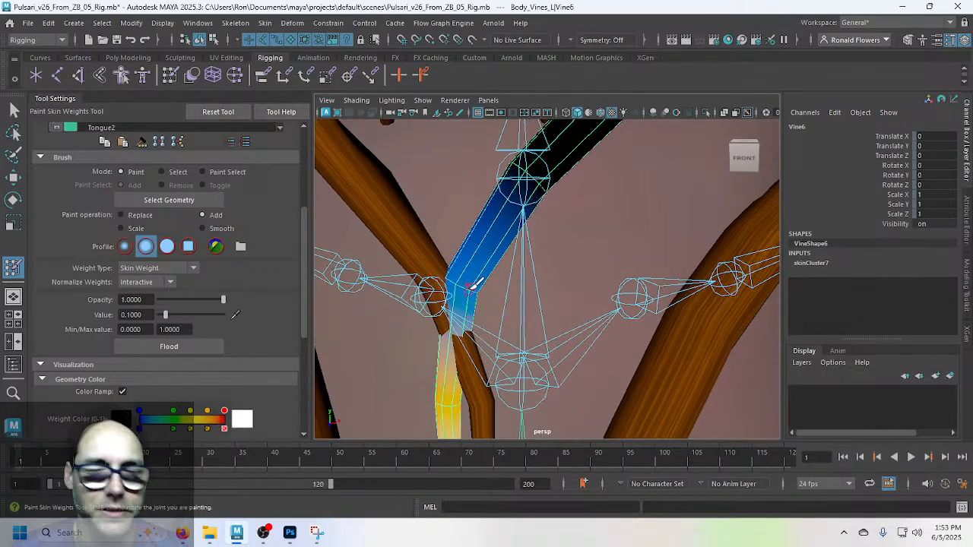
left_click_drag(498, 225, 461, 321, "alt")
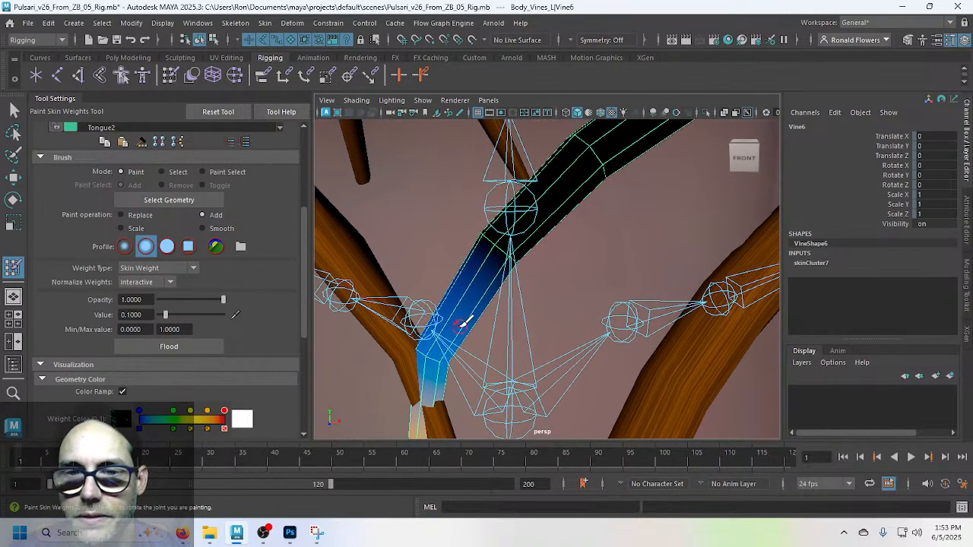
left_click(123, 391)
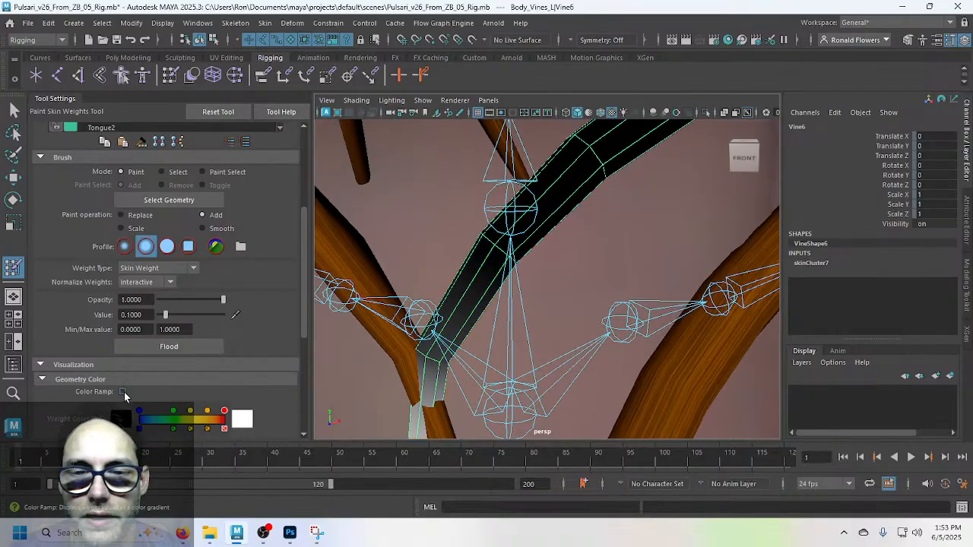
mouse_move(533, 283)
left_mouse_down("alt")
mouse_move(547, 152)
mouse_move(504, 250)
mouse_move(473, 376)
left_mouse_up("alt")
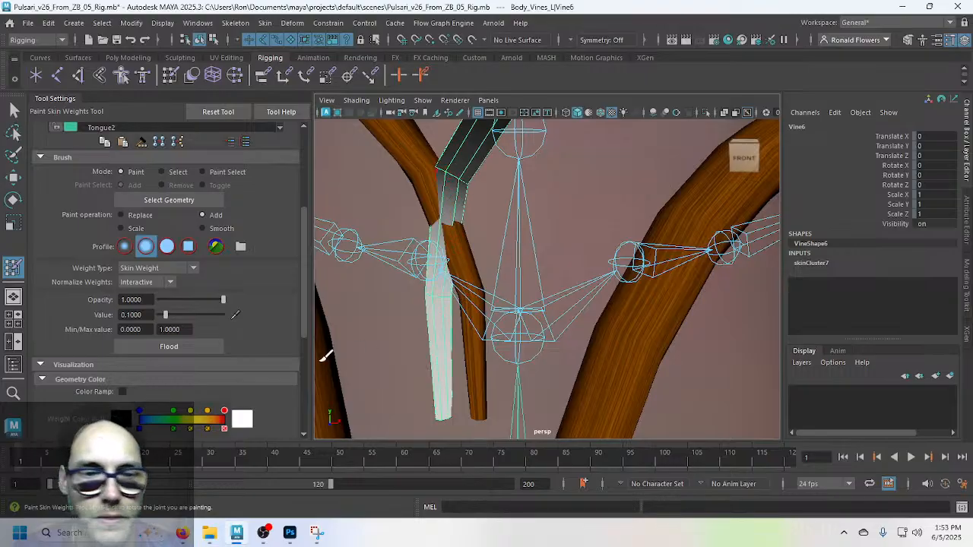
left_click(122, 391)
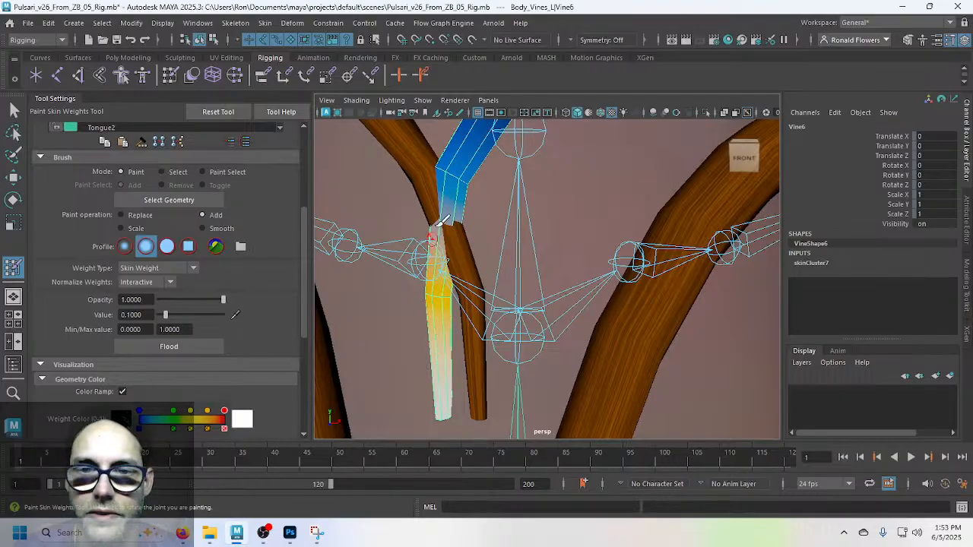
Step: Paint a second pass of Spine4 weight at value 0.1 onto the front vertices of the vine's bend
left_click_drag(434, 195, 513, 337, "alt")
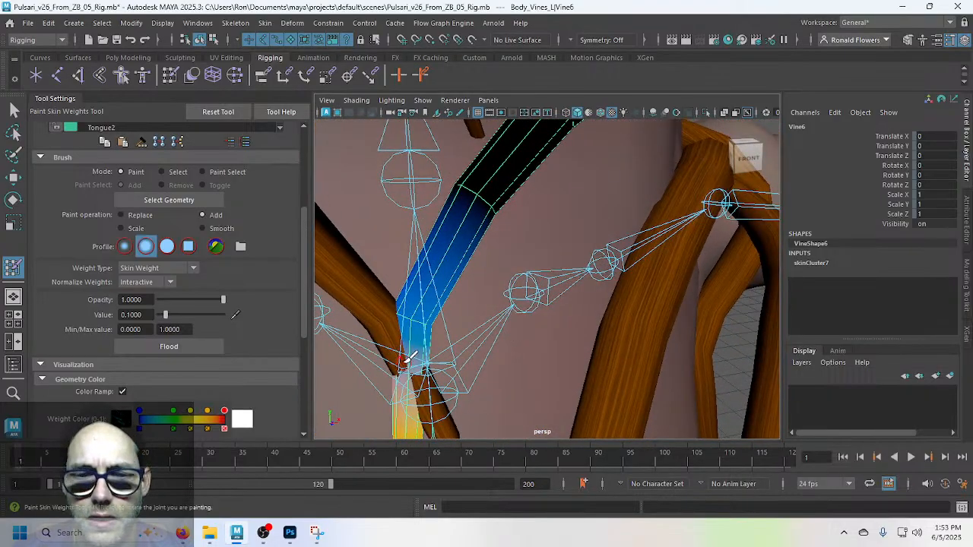
right_click_drag(428, 348, 449, 341, "alt")
left_click_drag(448, 342, 478, 317, "alt")
left_click(477, 315)
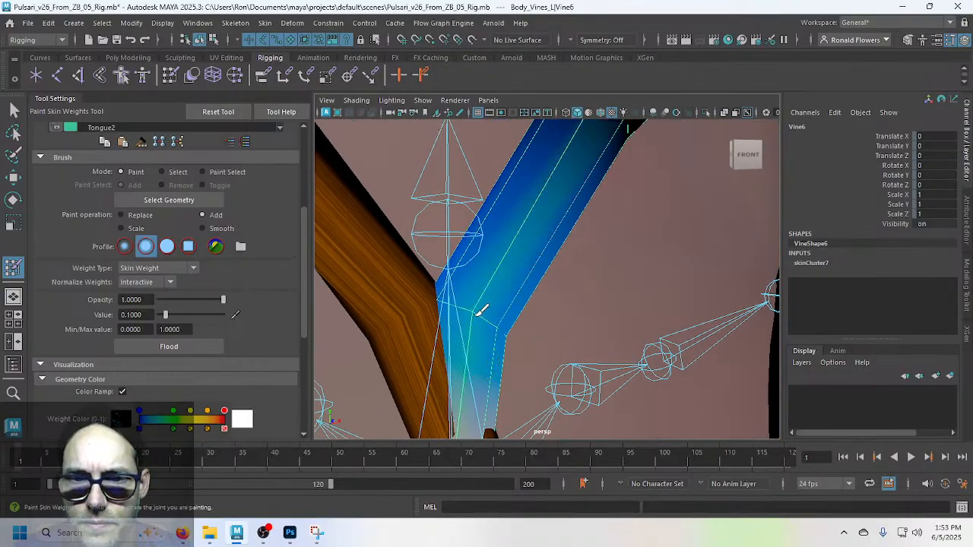
left_click(491, 324)
left_click(498, 326)
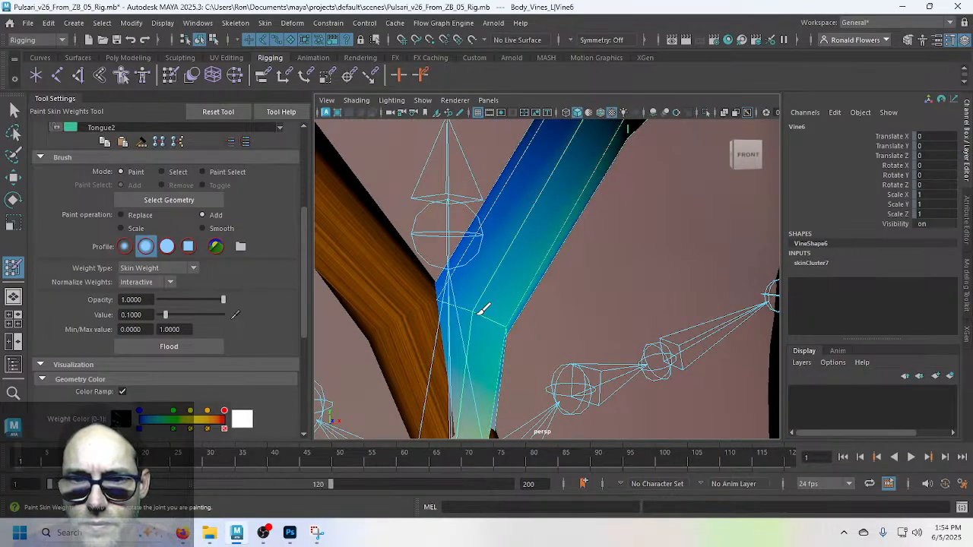
left_click(478, 313)
left_click(444, 298)
left_click(442, 298)
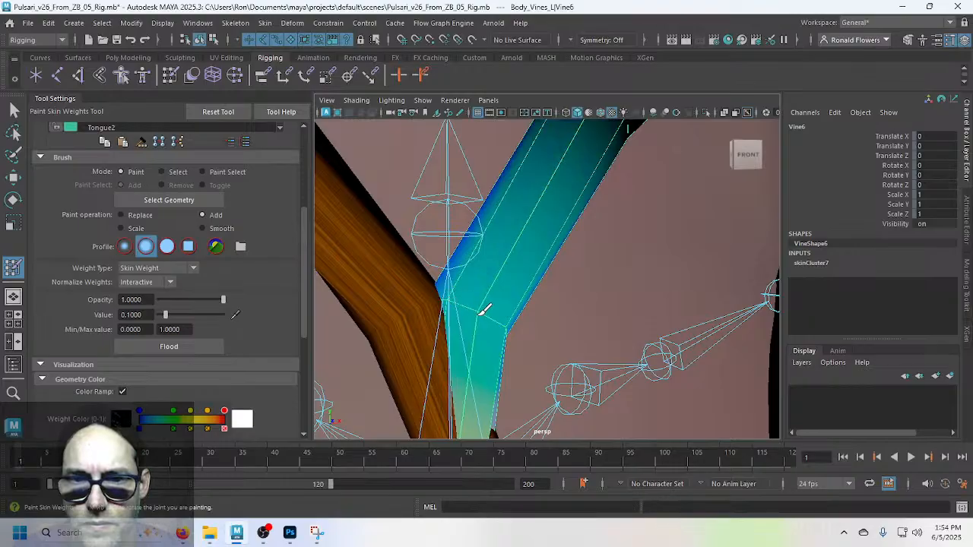
Step: Paint the second pass of Spine4 weight onto the side vertices of the same bend in the vine
left_click_drag(495, 318, 304, 225, "alt")
left_click(460, 261)
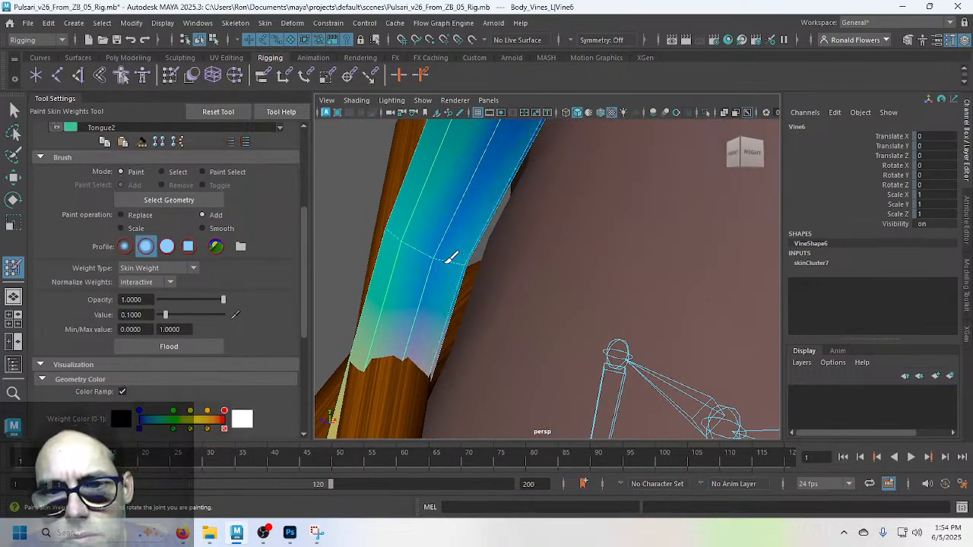
left_click(445, 255)
left_click(471, 261)
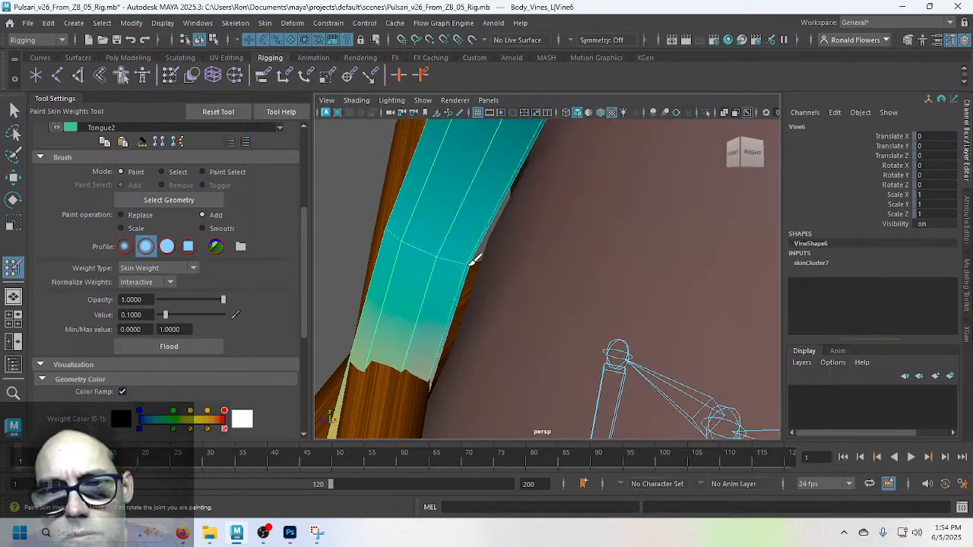
Step: Extend the second pass of added Spine4 weight to the rear vertices of the vine's bend
left_click_drag(515, 288, 403, 302, "alt")
left_click_drag(570, 283, 484, 285, "alt")
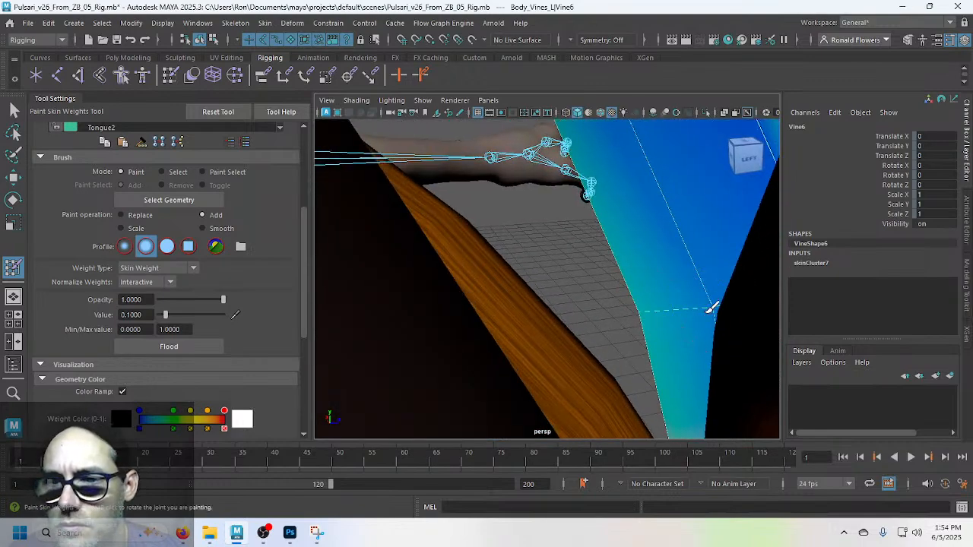
left_click_drag(695, 306, 727, 301)
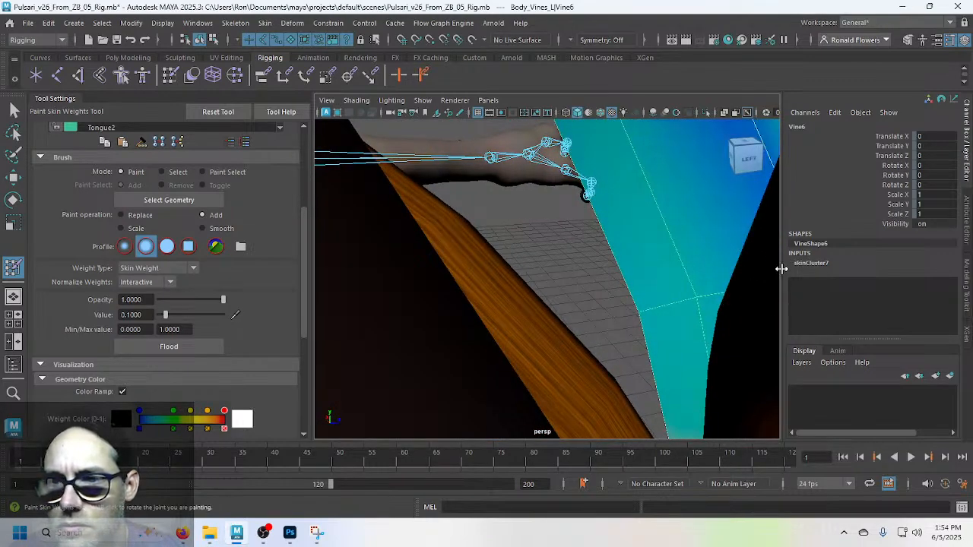
Step: Paint more Spine4 weight at value 0.1 along the remaining faint strip on the vine's bend
left_click_drag(778, 270, 643, 321, "alt")
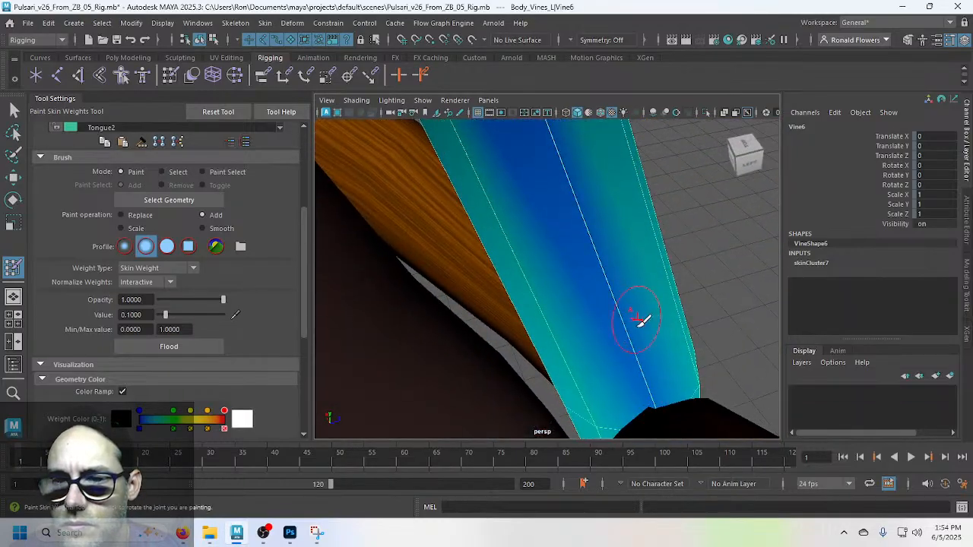
mouse_move(652, 401)
left_mouse_down()
mouse_move(673, 405)
mouse_move(686, 352)
mouse_move(537, 341)
mouse_move(549, 353)
mouse_move(565, 336)
mouse_move(504, 340)
mouse_move(514, 330)
left_mouse_up()
scroll(538, 340, "down", 6)
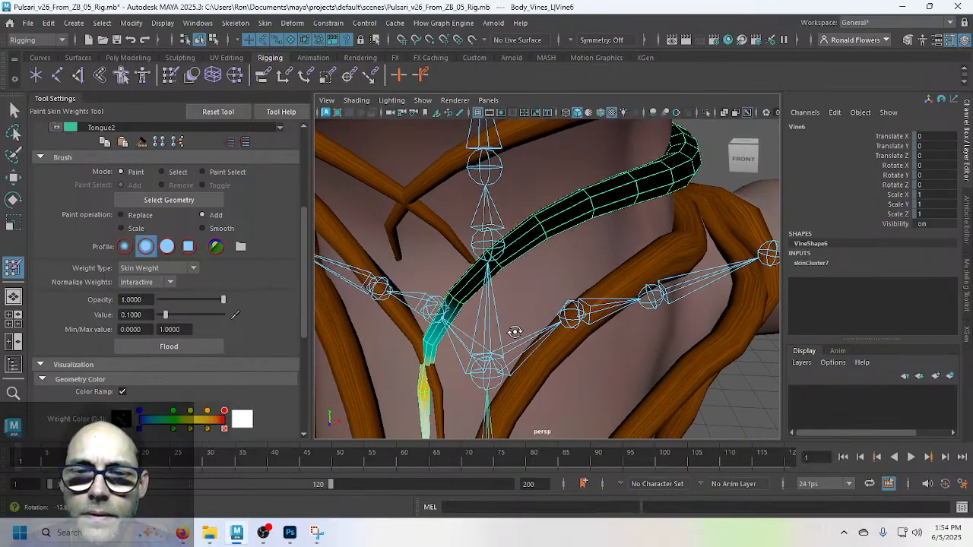
Step: Inspect the vine's Neck1 weights and make Neck2 the influence to paint, checking that joint's position against the vine
scroll(277, 302, "up", 5)
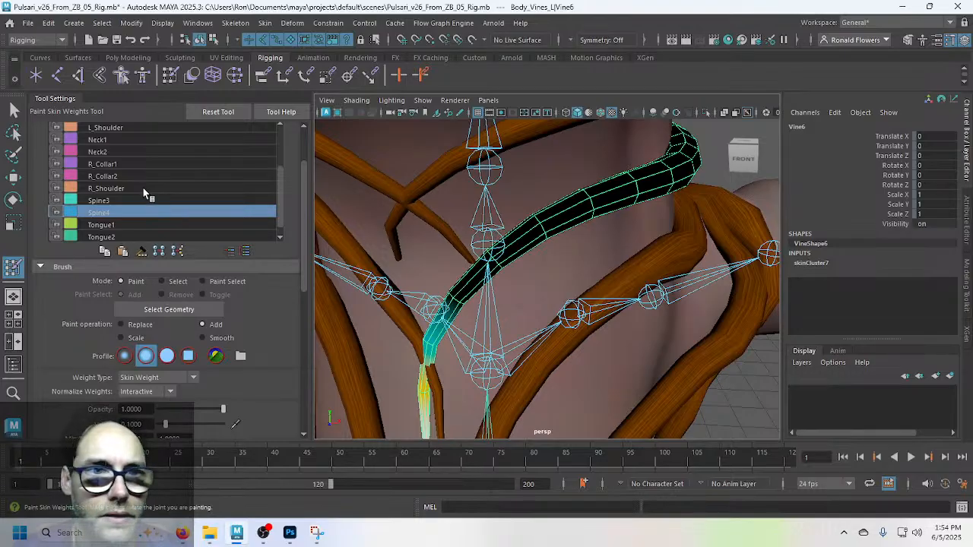
left_click(131, 143)
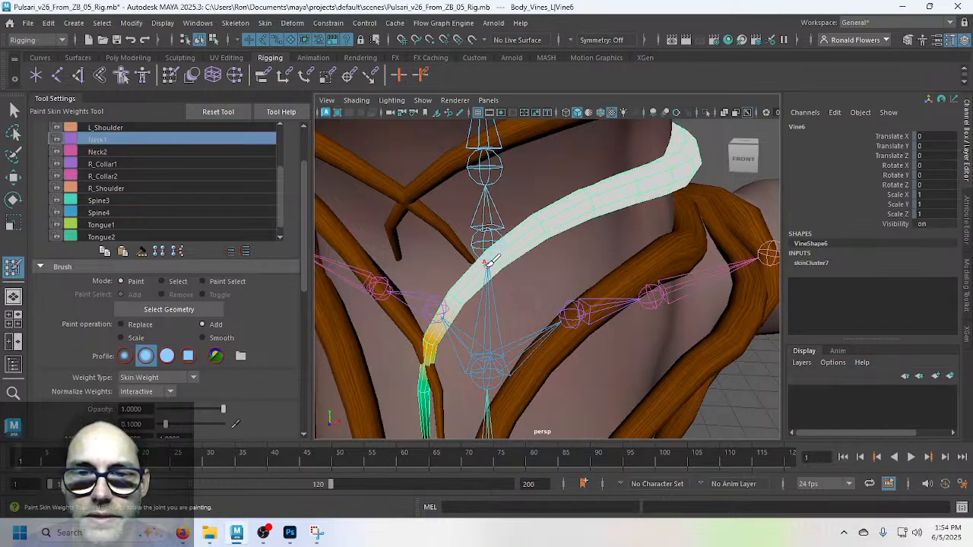
left_click(133, 152)
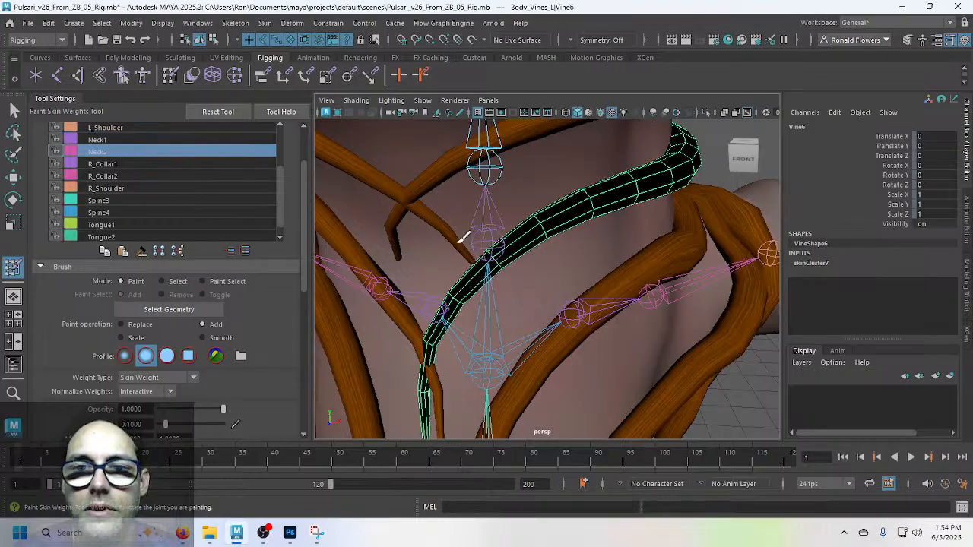
left_click_drag(539, 225, 545, 272, "alt")
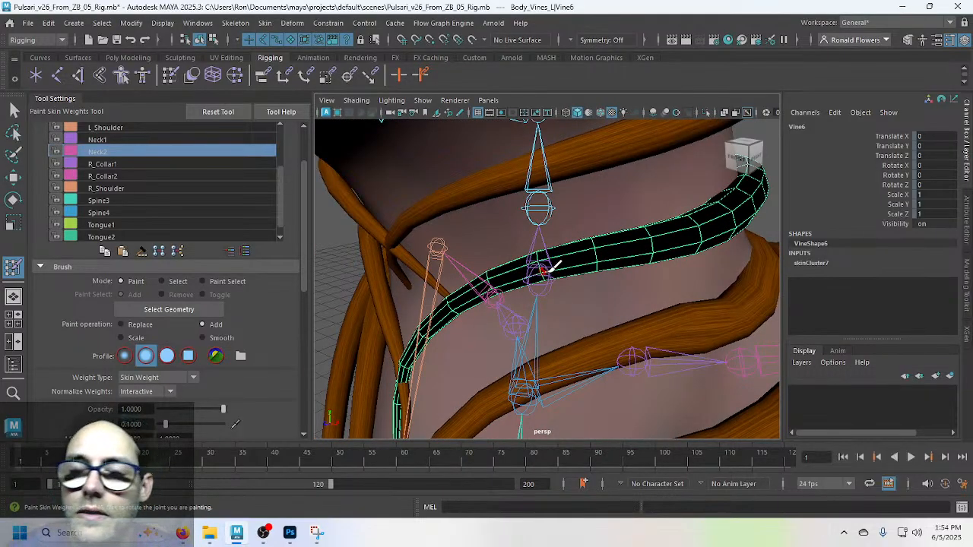
left_click_drag(556, 265, 504, 290, "alt")
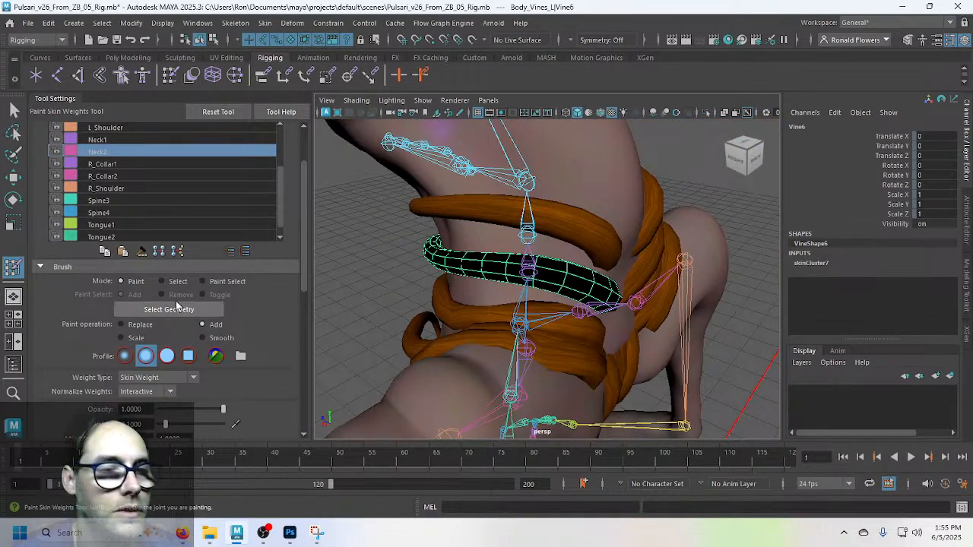
Step: Hide the creature's Body mesh so only the vines, tongue and joints remain in view
left_click(14, 366)
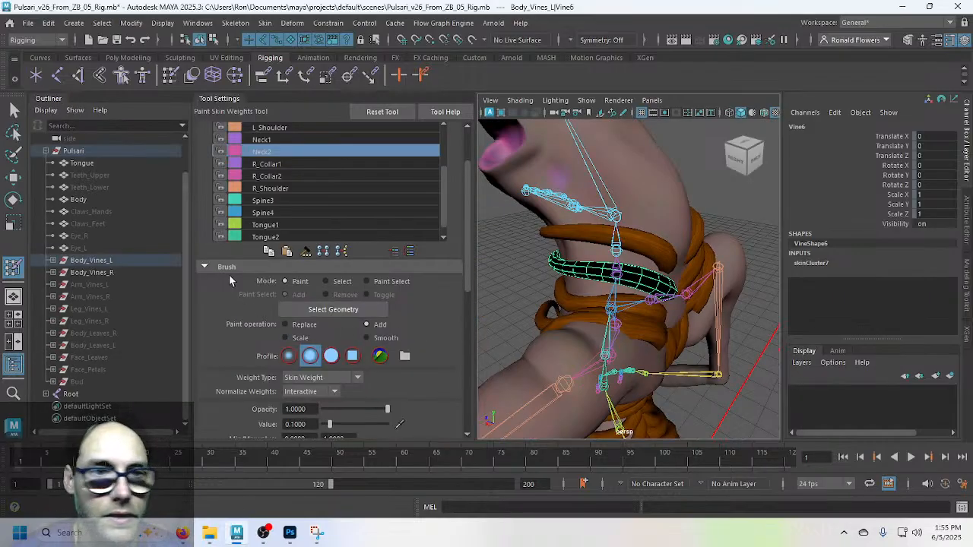
left_click(121, 199)
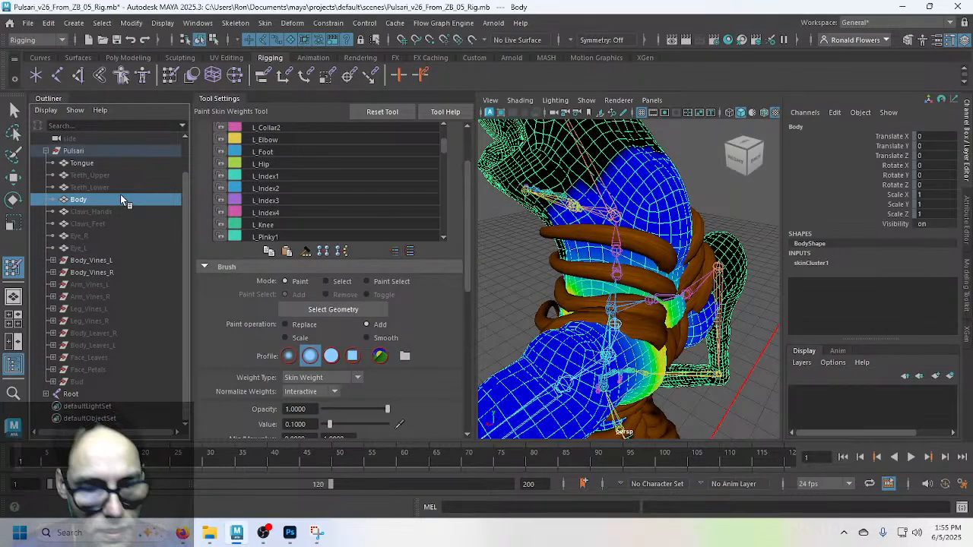
key("ctrl+h")
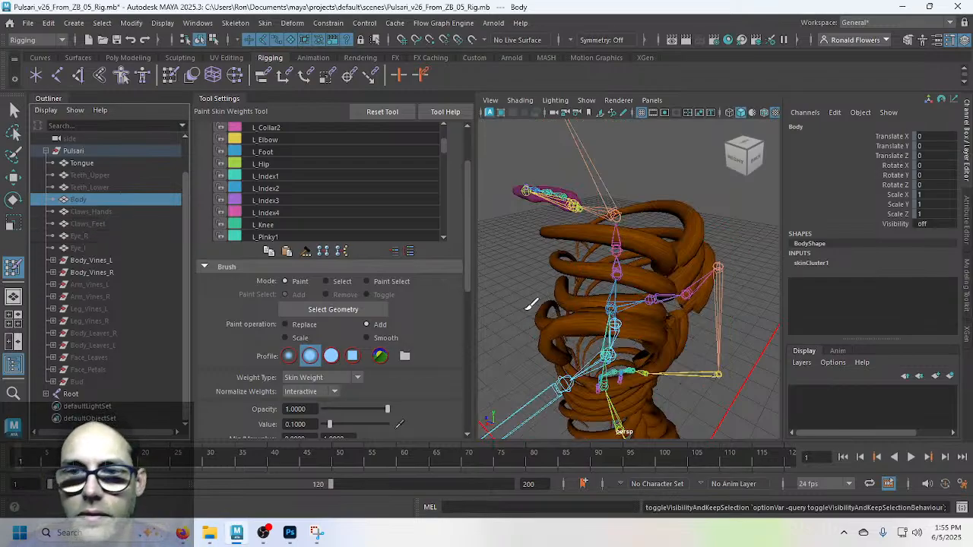
left_click_drag(511, 278, 627, 256, "alt")
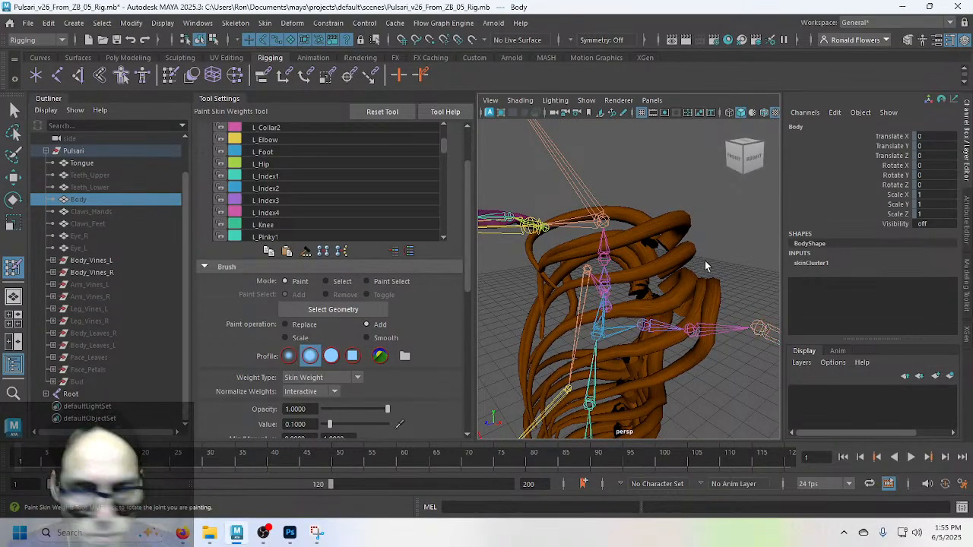
Step: Reselect Vine6 and resume painting its skin weights with the Neck2 influence
key("q")
left_click(685, 260)
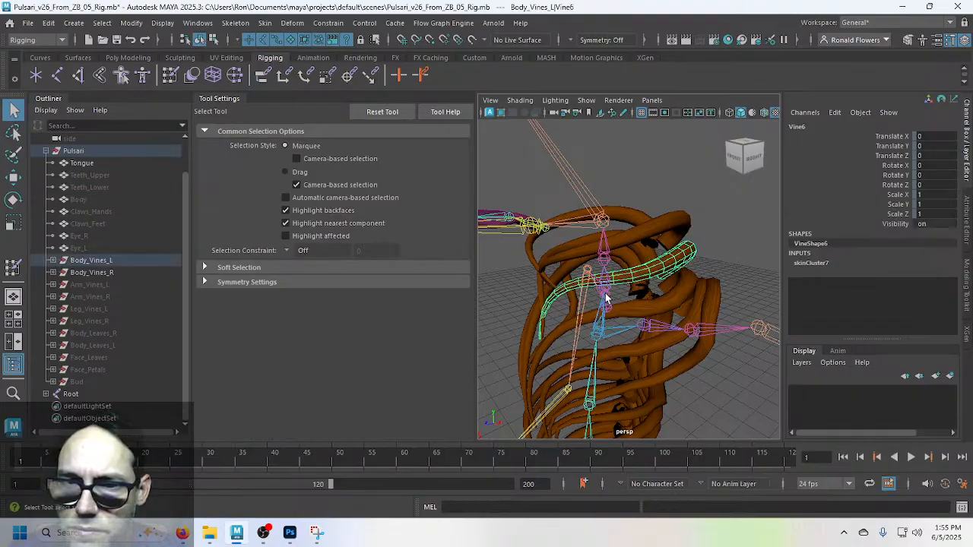
left_click_drag(606, 298, 663, 285, "alt")
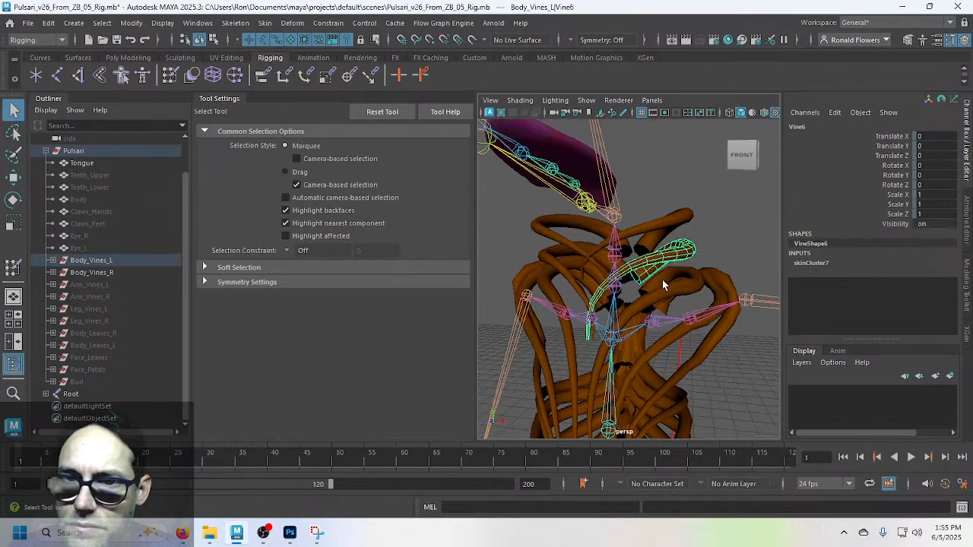
left_click(13, 266)
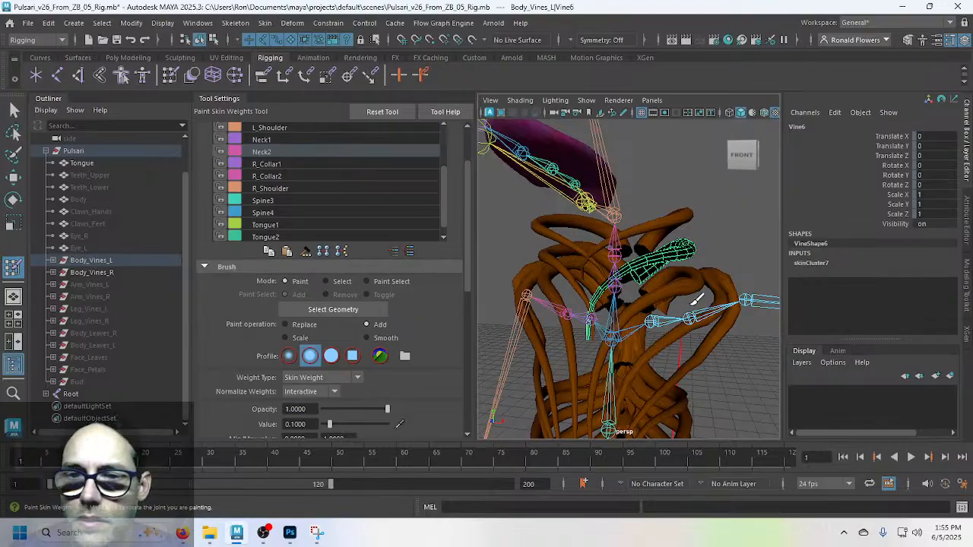
key("f")
left_click_drag(620, 323, 625, 283, "alt")
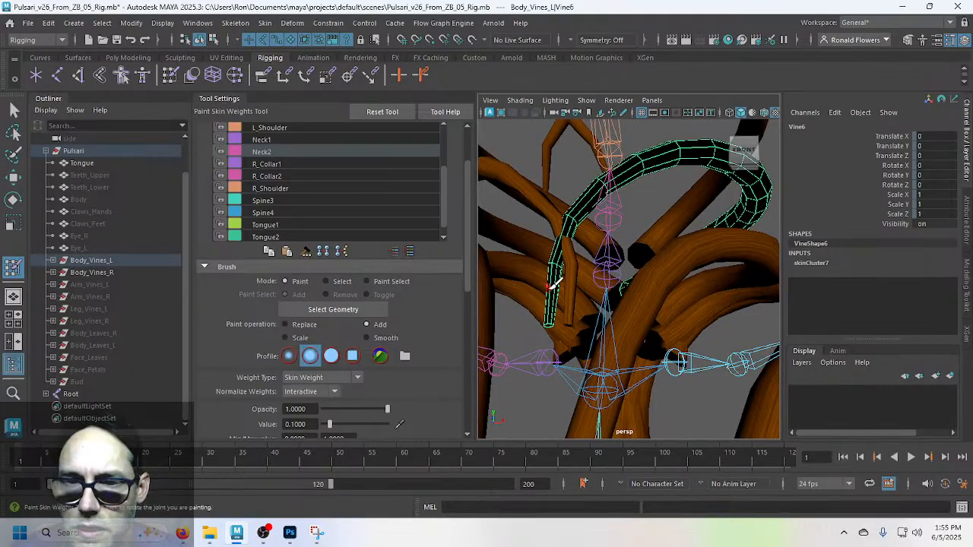
scroll(553, 283, "up", 3)
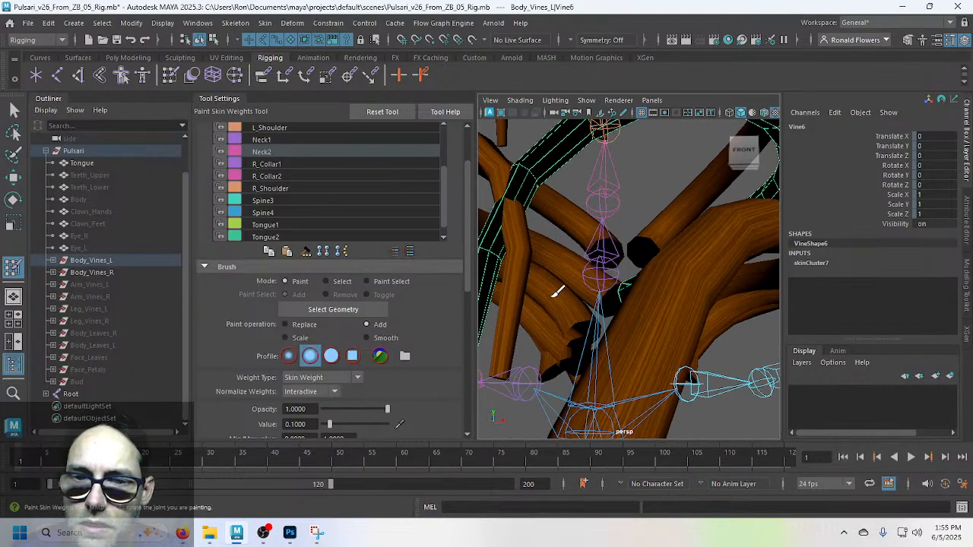
scroll(558, 282, "up", 2)
left_click_drag(557, 283, 564, 277, "alt")
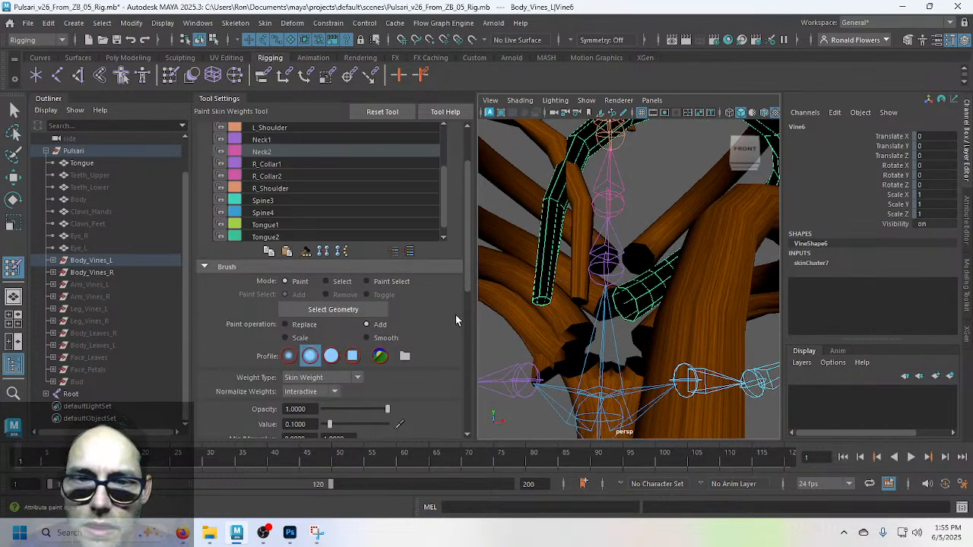
Step: Flood the whole of Vine6 with added Neck2 weight at value 0.1
scroll(454, 315, "down", 1)
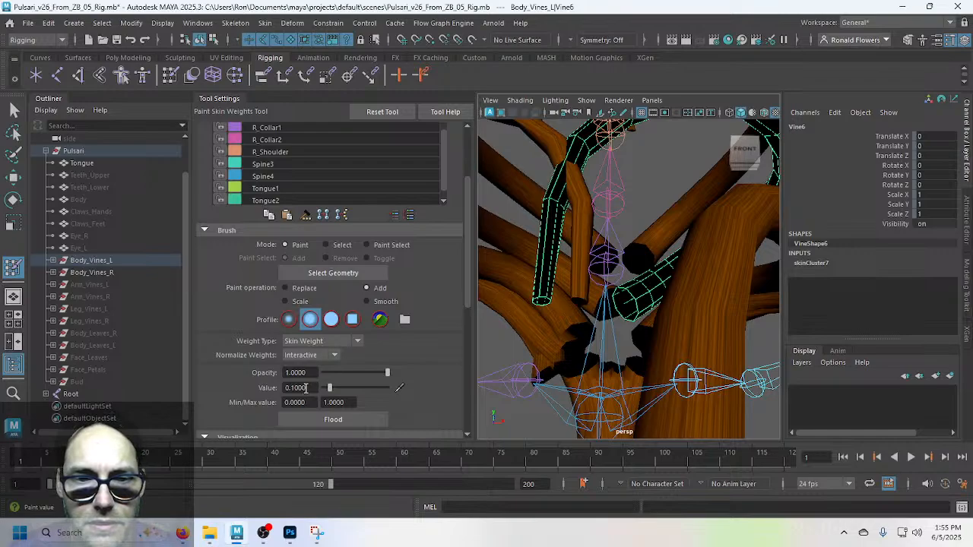
scroll(436, 303, "up", 2)
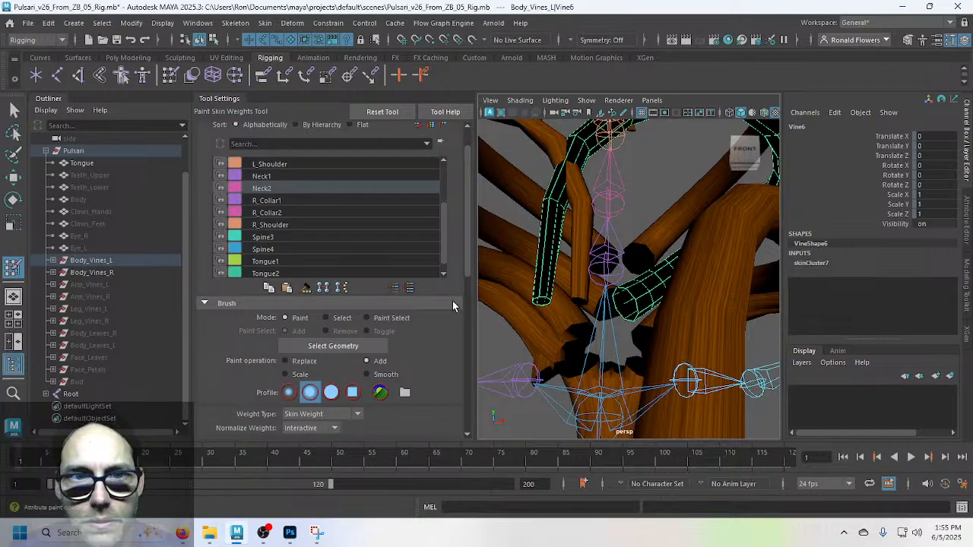
scroll(456, 342, "down", 2)
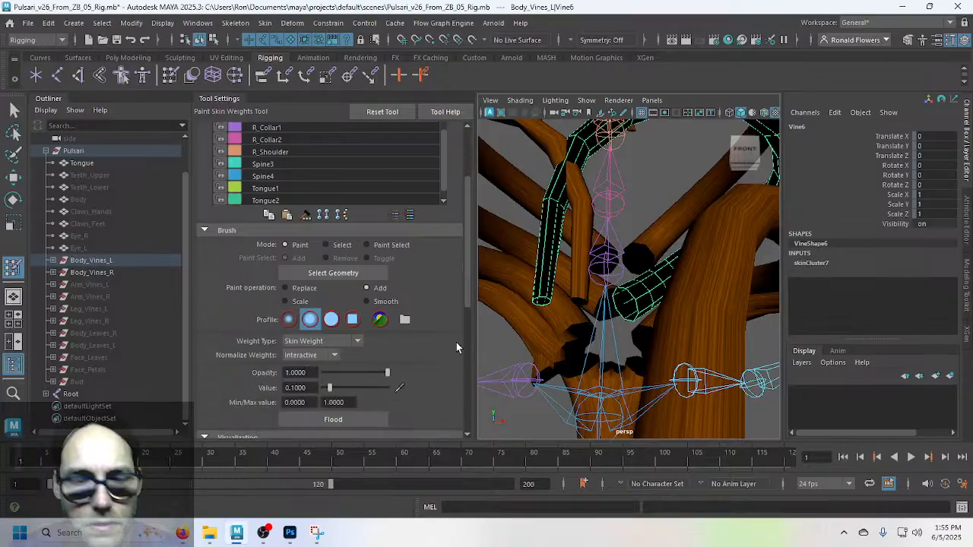
left_click(368, 418)
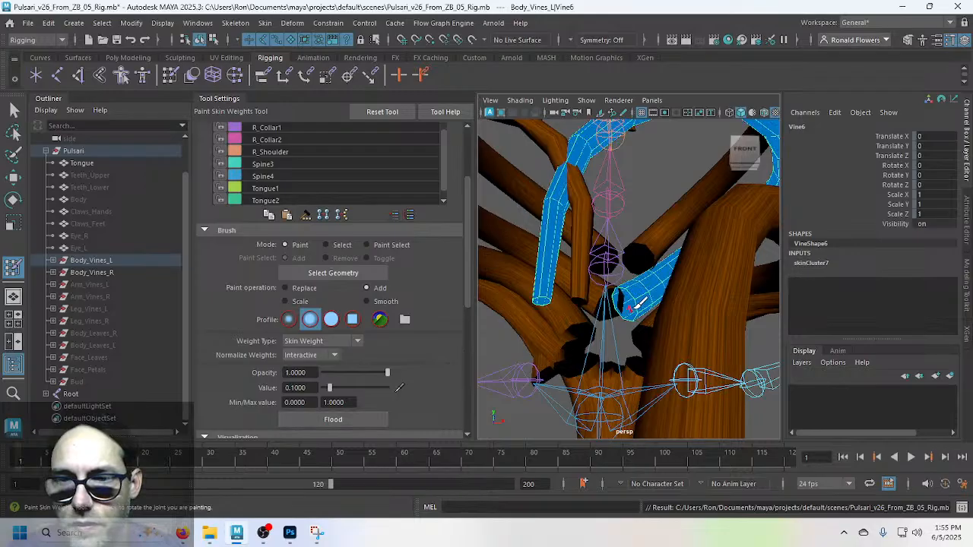
mouse_move(639, 302)
left_mouse_down("alt")
mouse_move(626, 289)
mouse_move(501, 323)
mouse_move(403, 327)
mouse_move(615, 315)
mouse_move(645, 299)
mouse_move(647, 282)
left_mouse_up("alt")
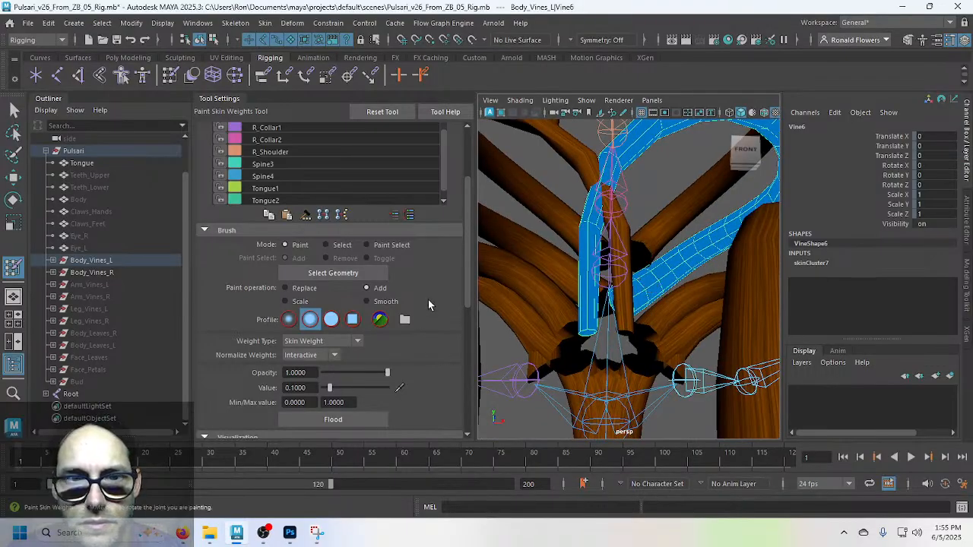
Step: Flood Vine6 a second time with 0.1 of added Neck2 weight
scroll(445, 298, "up", 3)
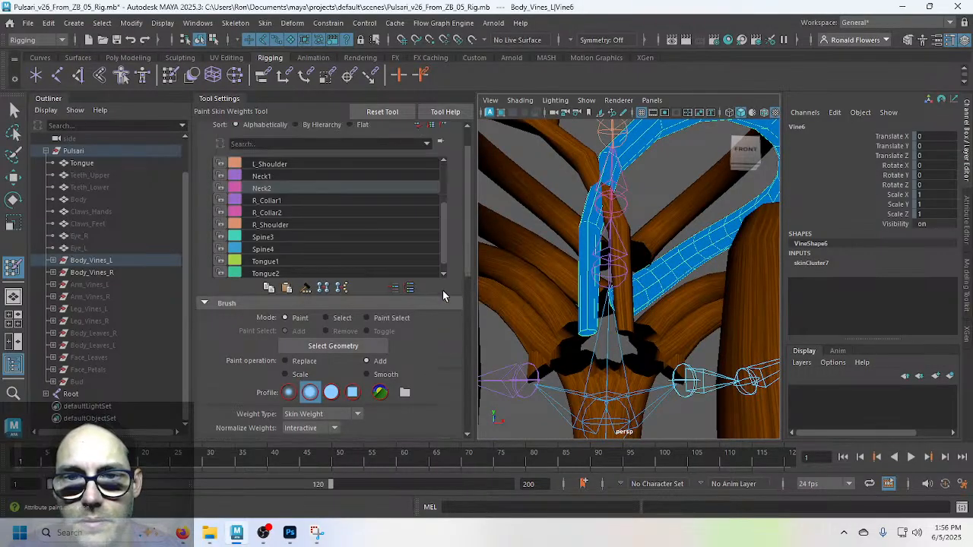
scroll(444, 296, "up", 2)
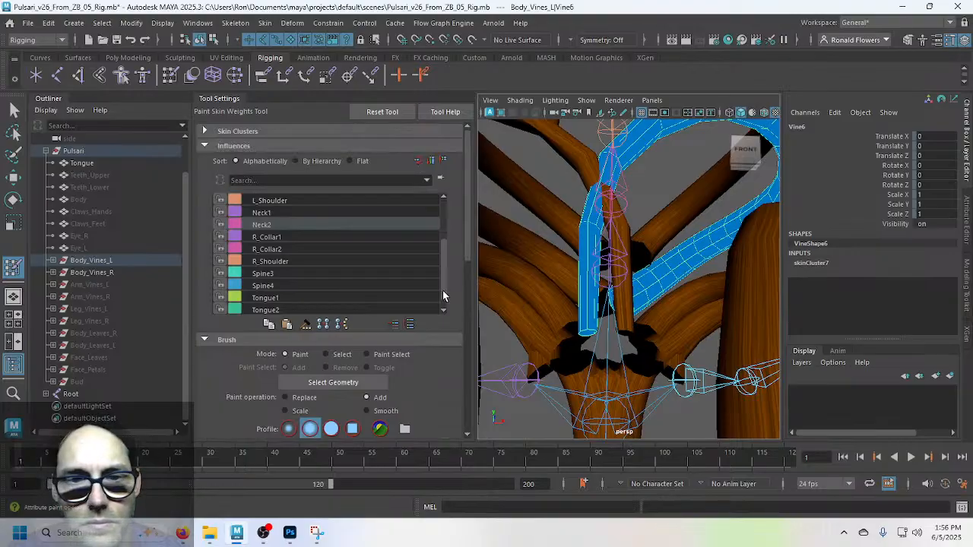
scroll(445, 297, "down", 1)
scroll(453, 356, "down", 5)
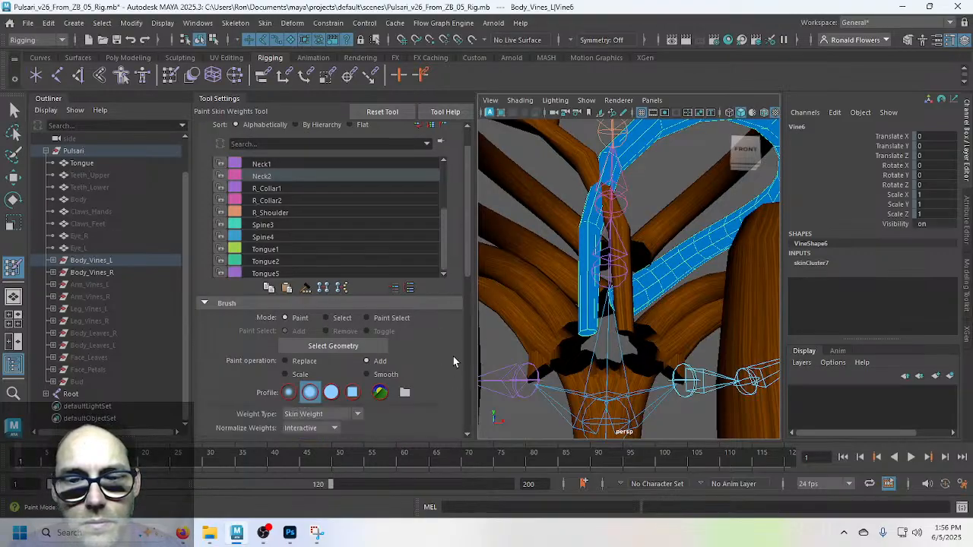
left_click(365, 386)
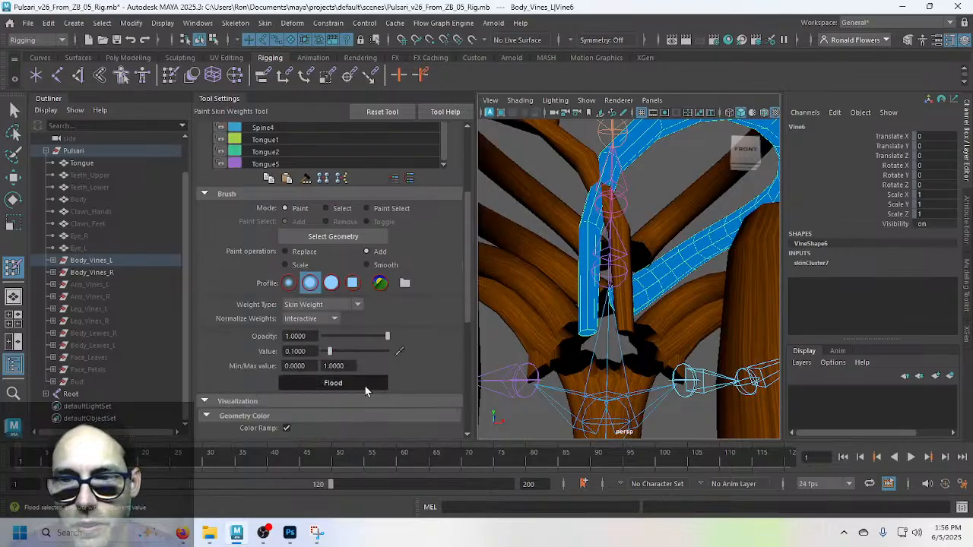
scroll(642, 285, "down", 4)
mouse_move(645, 281)
left_mouse_down("alt")
mouse_move(582, 282)
mouse_move(467, 306)
mouse_move(467, 317)
mouse_move(654, 298)
mouse_move(637, 301)
left_mouse_up("alt")
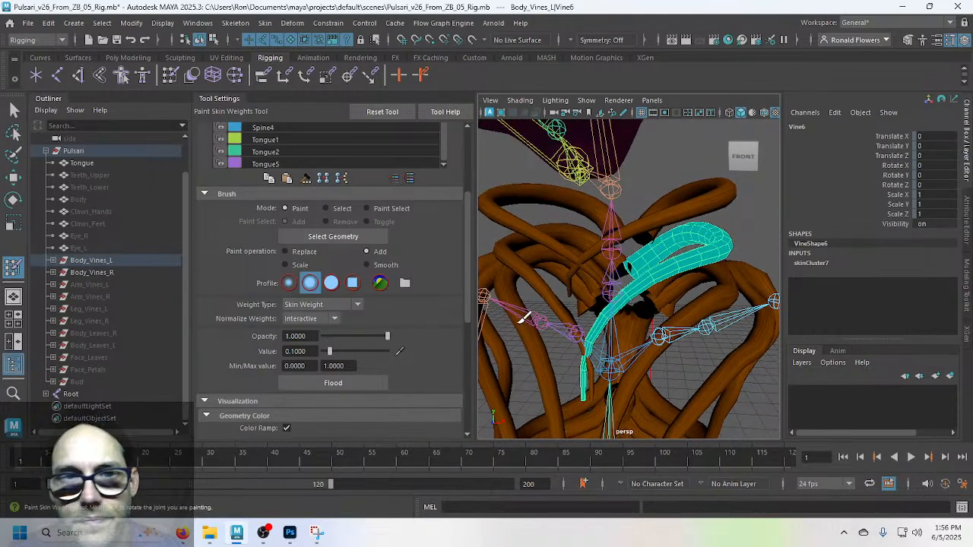
Step: Display the Neck1 influence on Vine6 and examine its weight distribution after the Neck2 floods
scroll(437, 316, "up", 3)
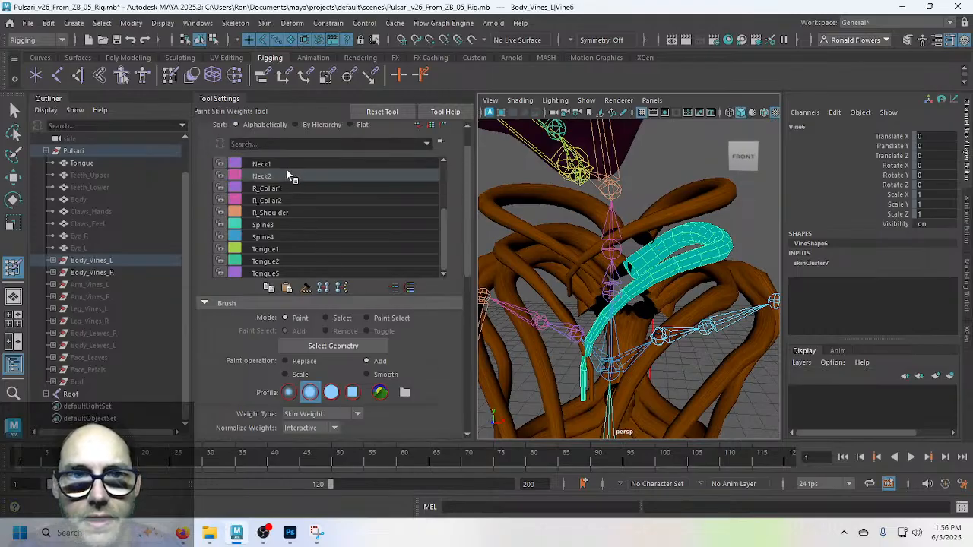
left_click(273, 164)
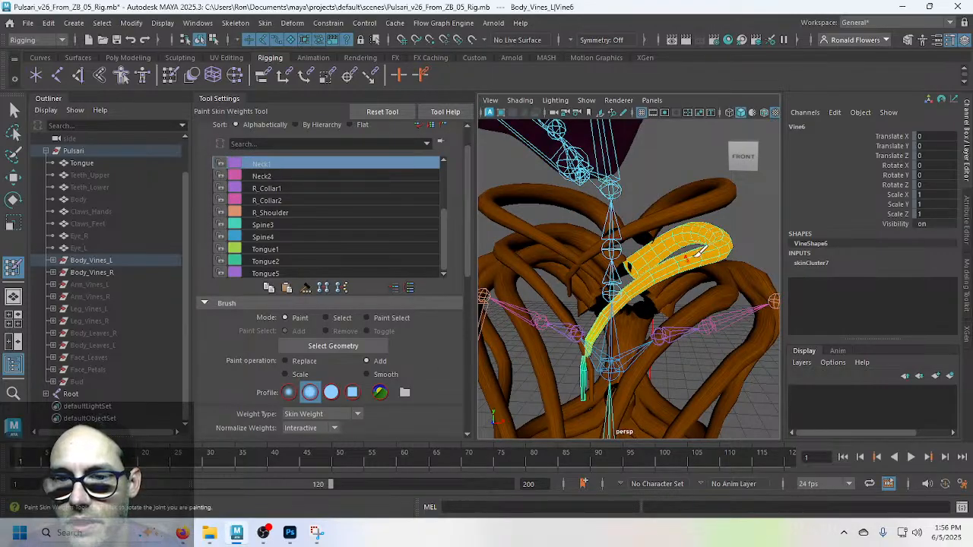
left_click_drag(610, 340, 589, 276, "alt")
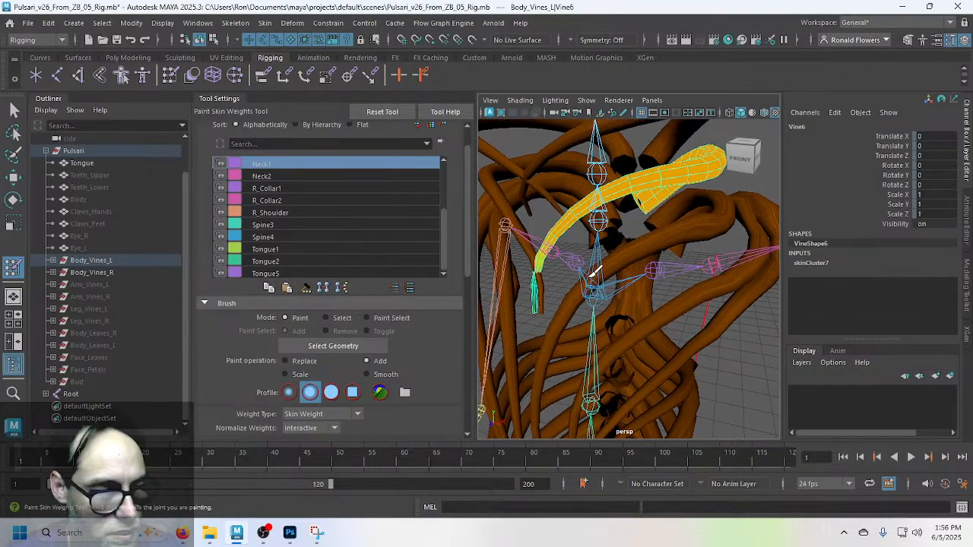
Step: Rotate the Neck1 joint to test how the vines deform, and undo the rotation
key("q")
left_click(603, 251)
key("e")
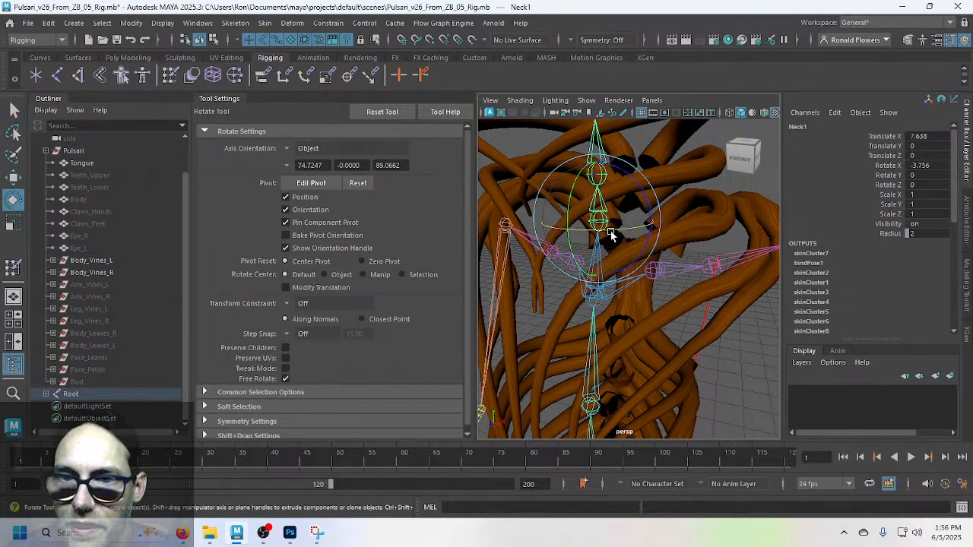
left_click_drag(610, 235, 578, 204)
key("ctrl+z")
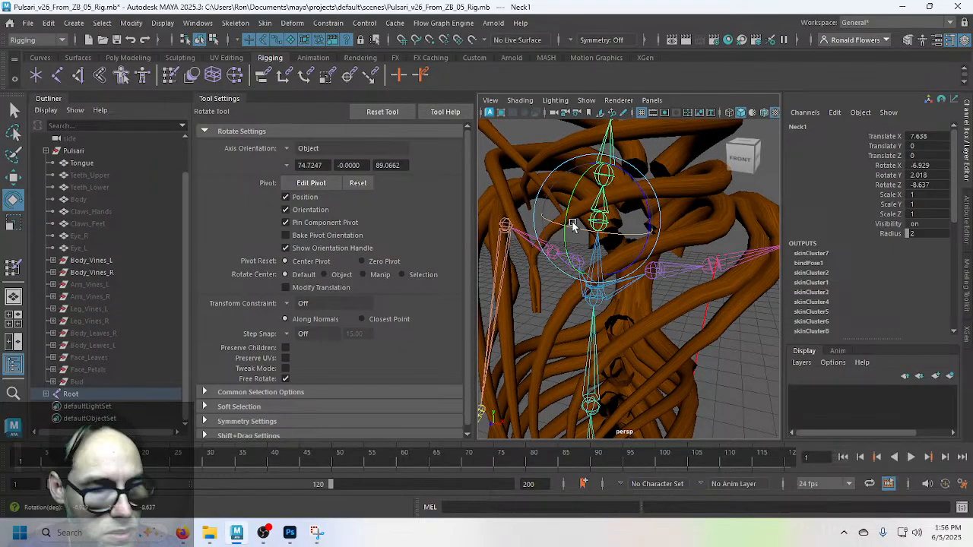
key("ctrl+z")
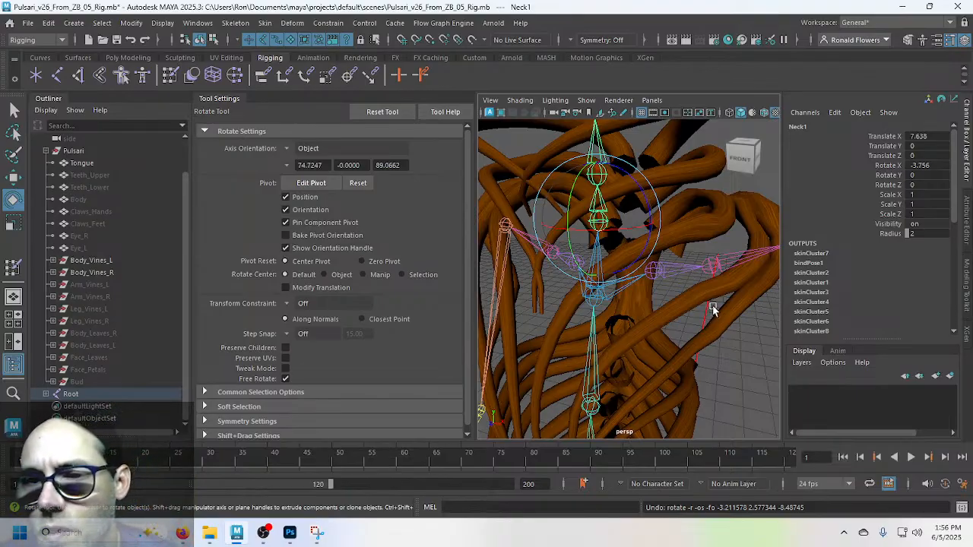
Step: Select the neighbouring vine Vine1 and activate the Paint Skin Weights tool on it
left_click_drag(713, 311, 688, 297, "alt")
left_click(694, 239)
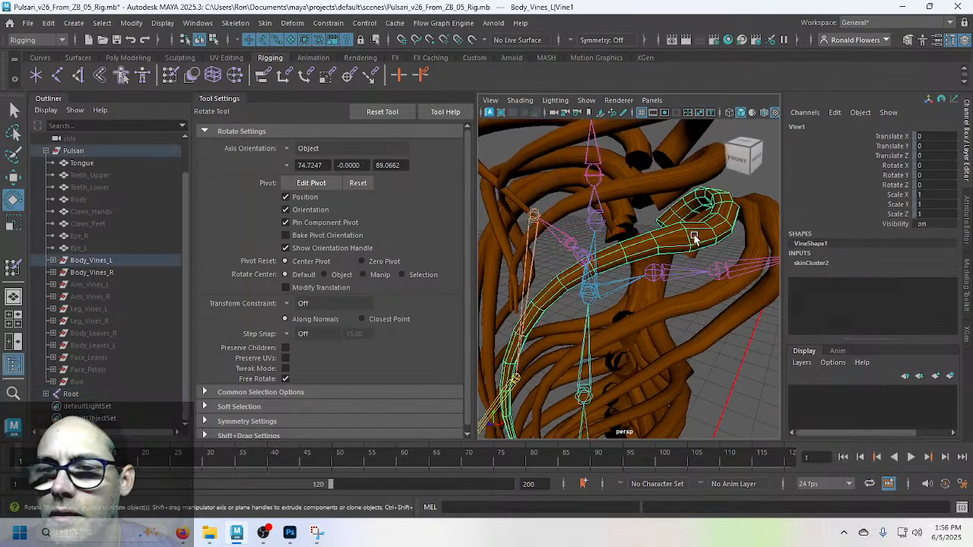
left_click(13, 266)
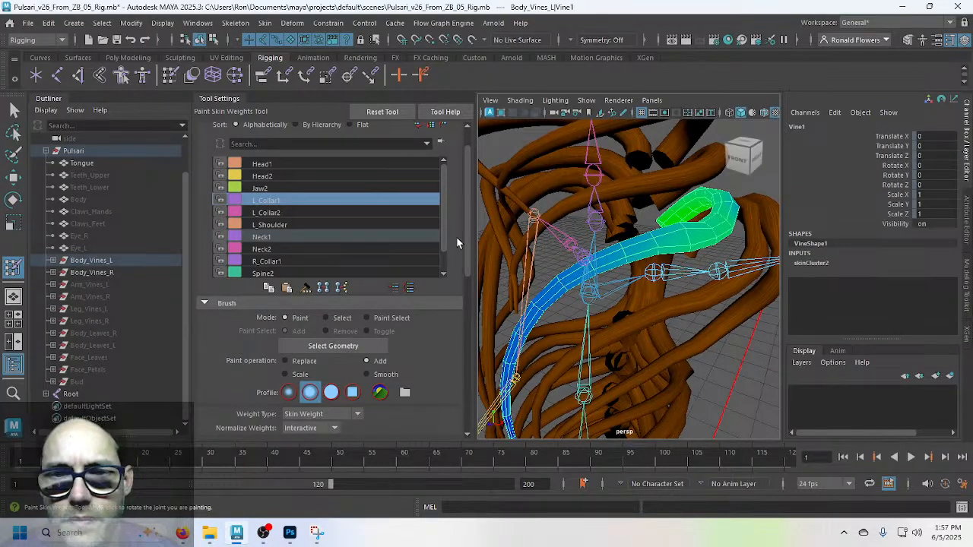
Step: Examine how the L_Collar1, L_Collar2, L_Shoulder and Neck1 influences are distributed along Vine1
scroll(464, 225, "up", 2)
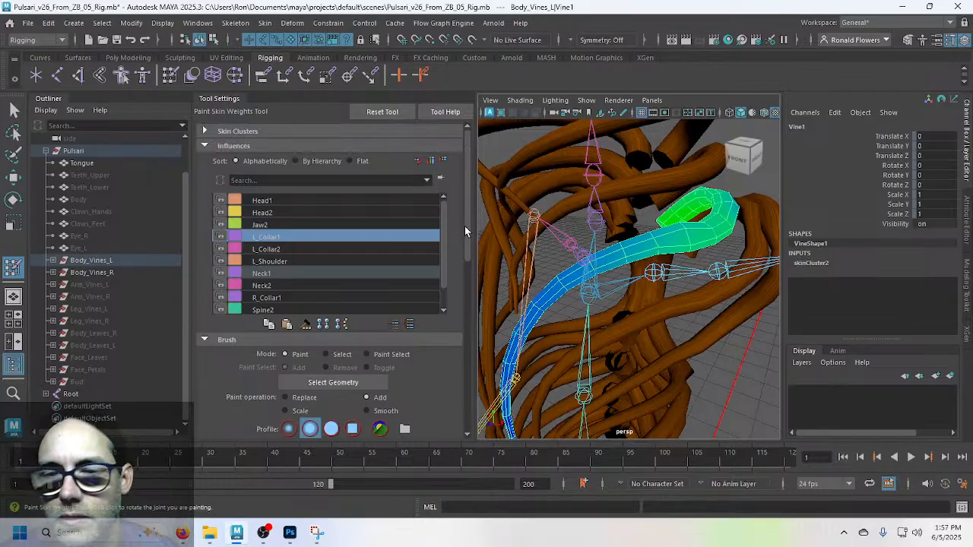
left_click_drag(731, 290, 669, 285, "alt")
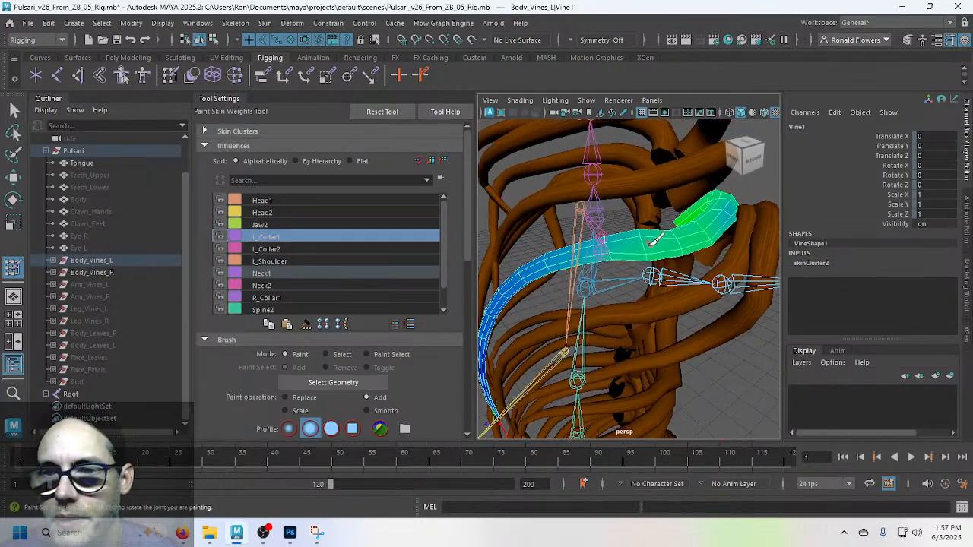
right_click_drag(656, 242, 656, 278, "alt")
left_click_drag(652, 281, 644, 245, "alt")
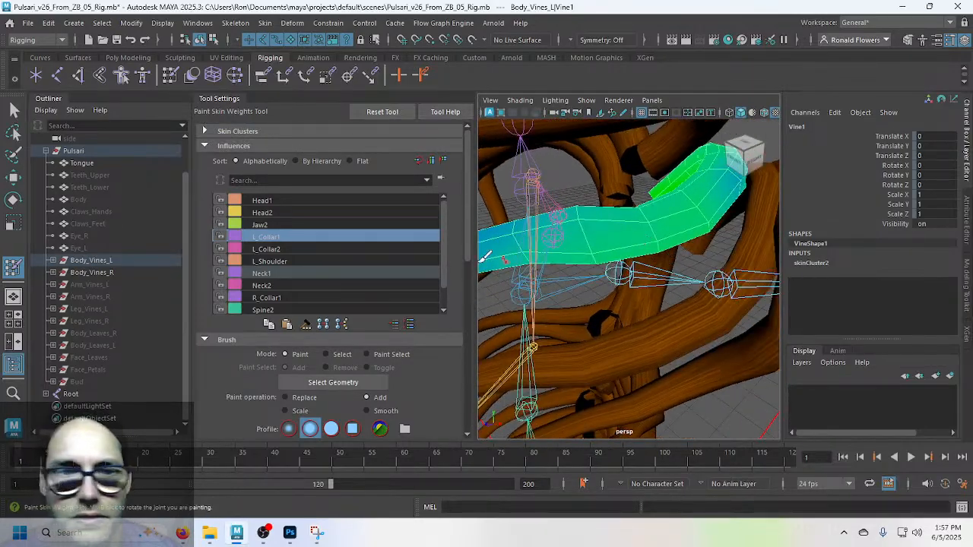
left_click(308, 249)
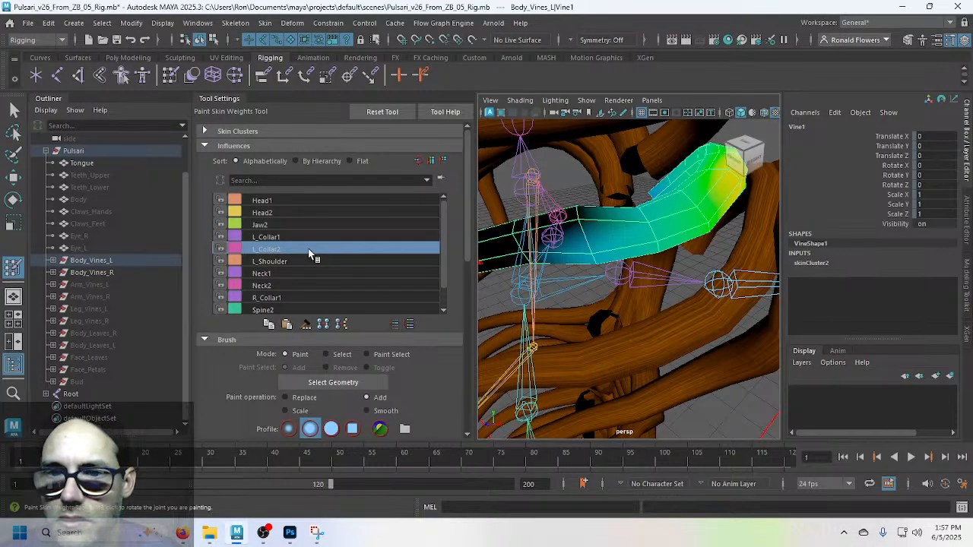
left_click(307, 262)
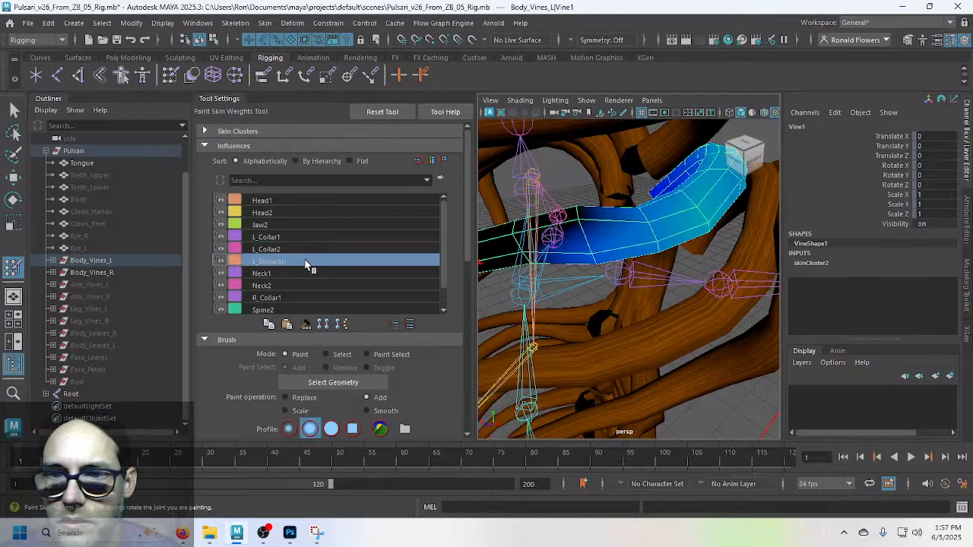
left_click(301, 273)
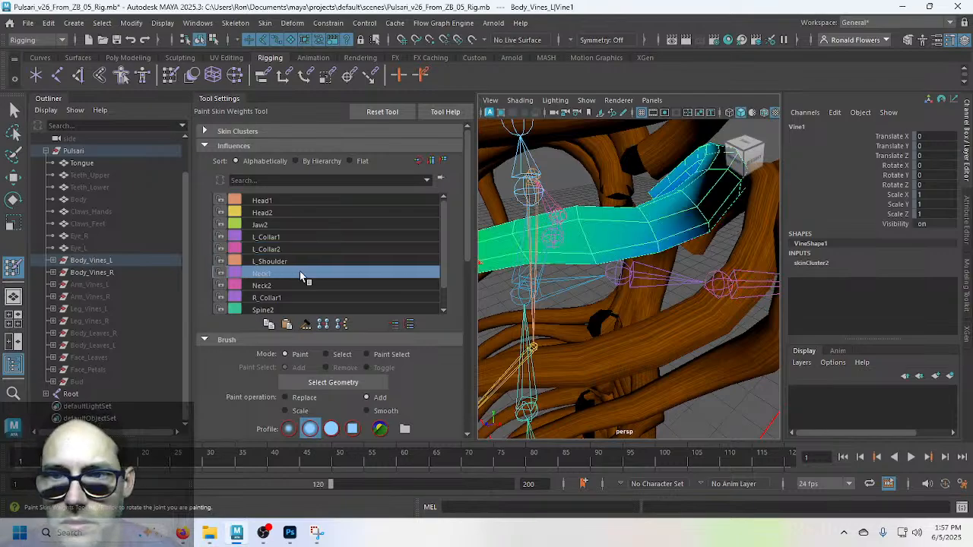
mouse_move(635, 245)
left_mouse_down("alt")
mouse_move(680, 278)
mouse_move(570, 256)
mouse_move(603, 262)
mouse_move(587, 243)
left_mouse_up("alt")
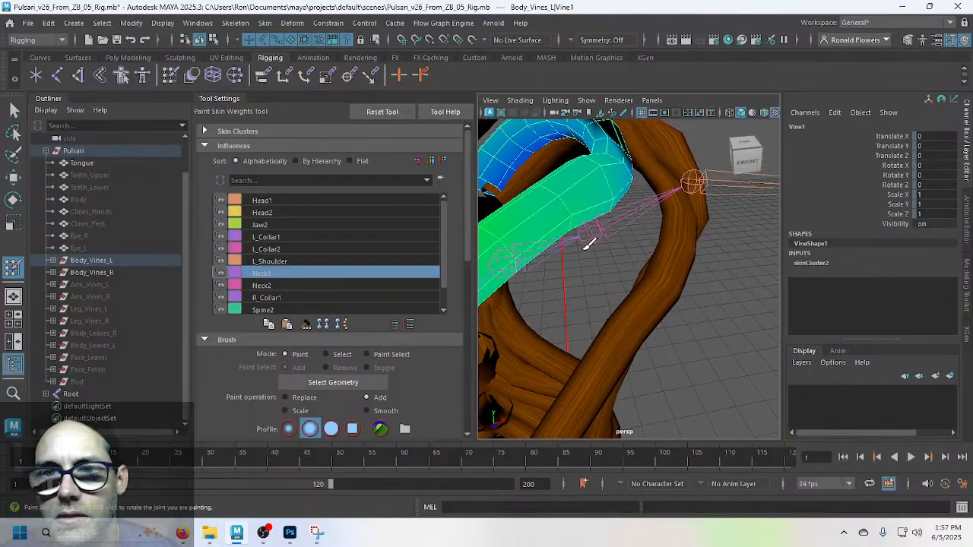
Step: Remove the Neck2 influence from Vine1 by flooding it with a Replace value of 0
left_click(318, 286)
left_click_drag(599, 175, 589, 217, "alt")
middle_click_drag(589, 217, 631, 199, "alt")
mouse_move(631, 198)
left_mouse_down("alt")
mouse_move(591, 218)
mouse_move(362, 202)
mouse_move(654, 208)
mouse_move(637, 195)
mouse_move(630, 203)
left_mouse_up("alt")
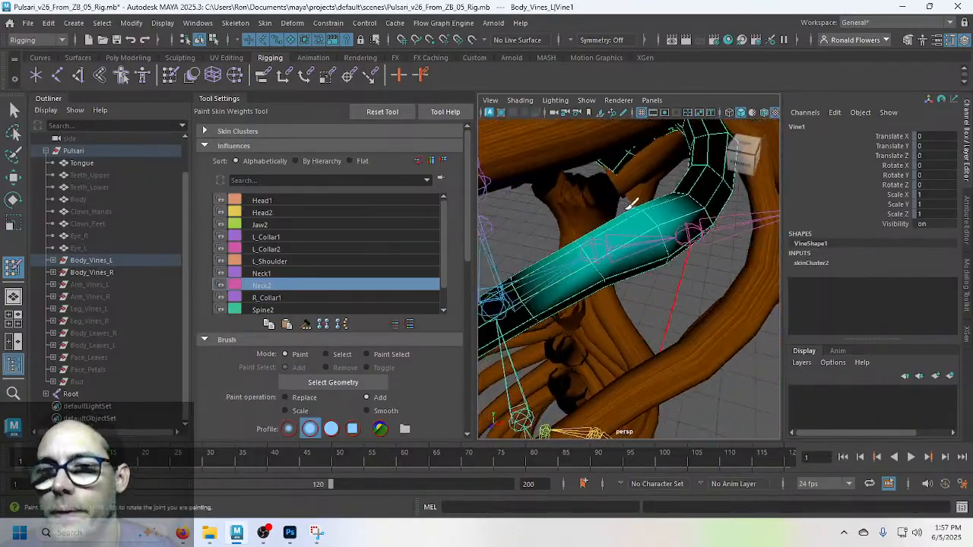
scroll(449, 323, "down", 4)
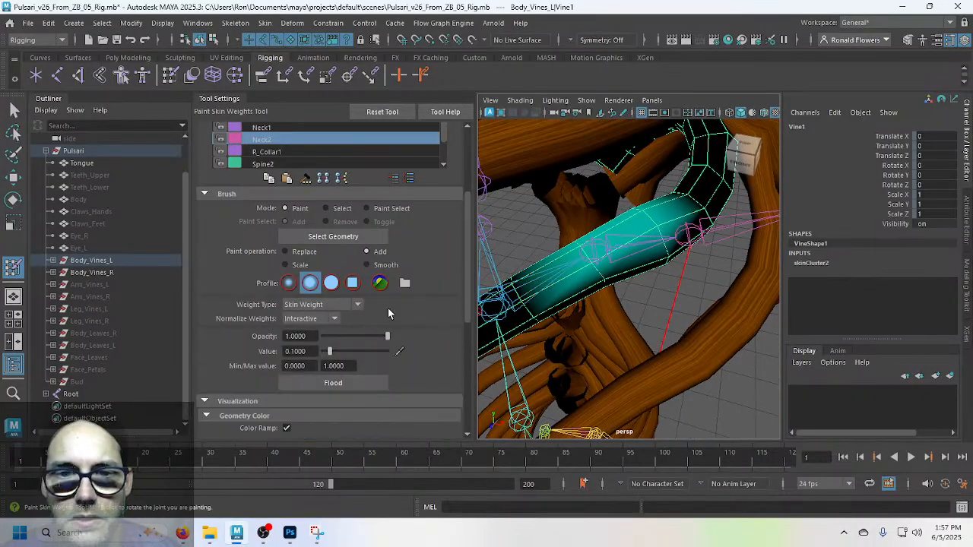
left_click(307, 253)
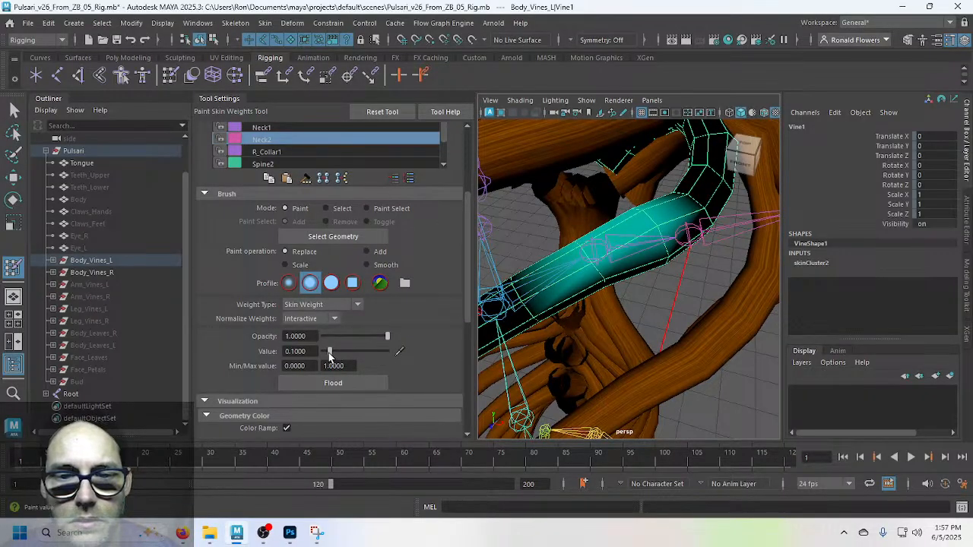
left_click(344, 386)
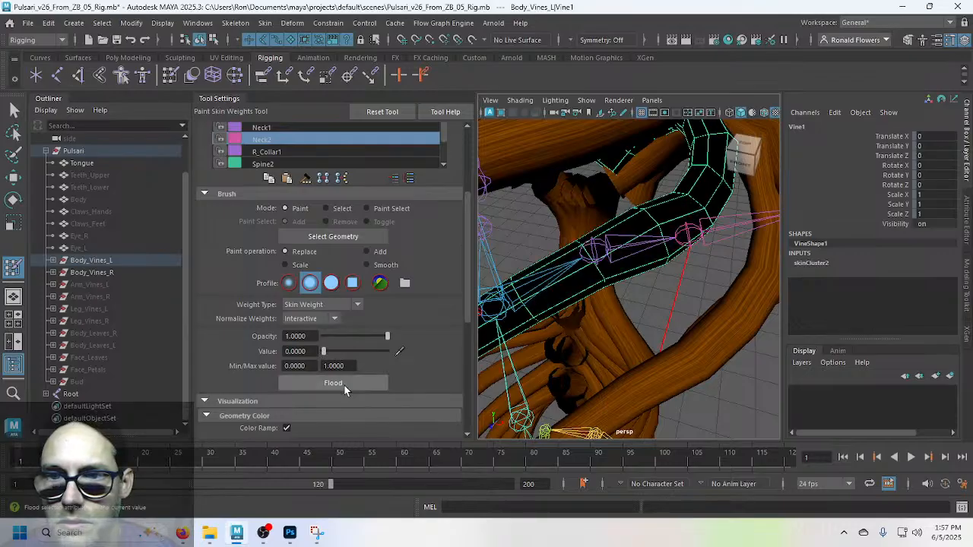
mouse_move(638, 273)
left_mouse_down("alt")
mouse_move(647, 276)
mouse_move(586, 271)
mouse_move(649, 274)
left_mouse_up("alt")
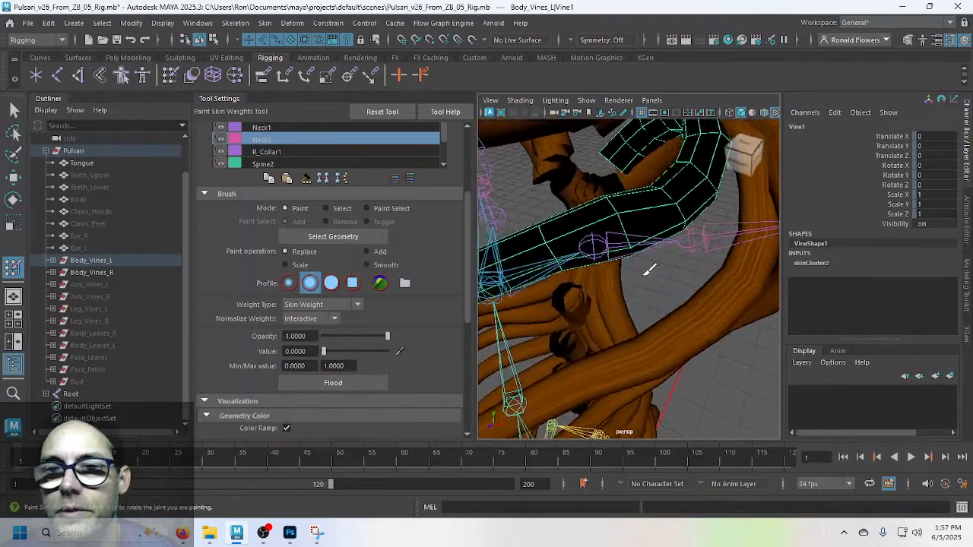
Step: Flood the Head2 influence on Vine1 with a Replace value of 0
scroll(438, 239, "up", 3)
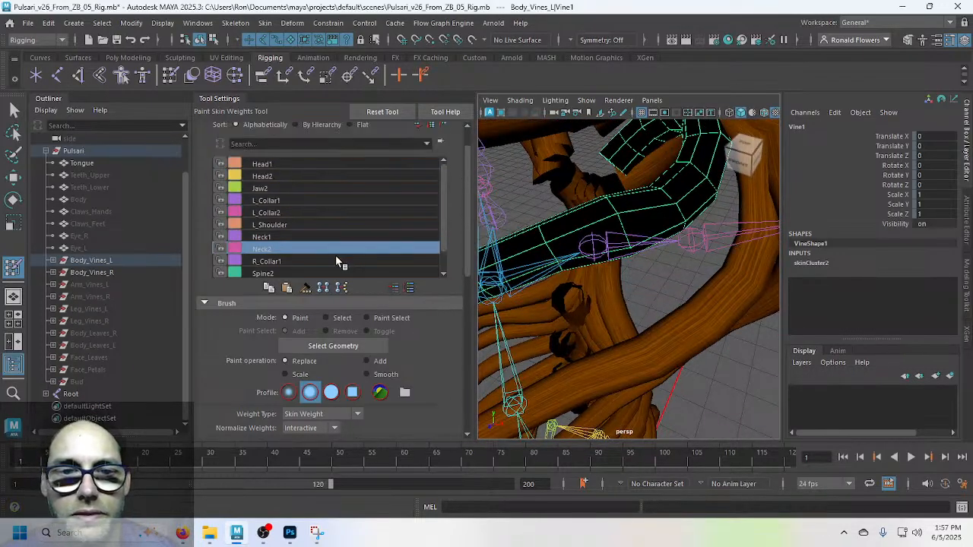
left_click_drag(446, 210, 447, 194)
left_click(314, 177)
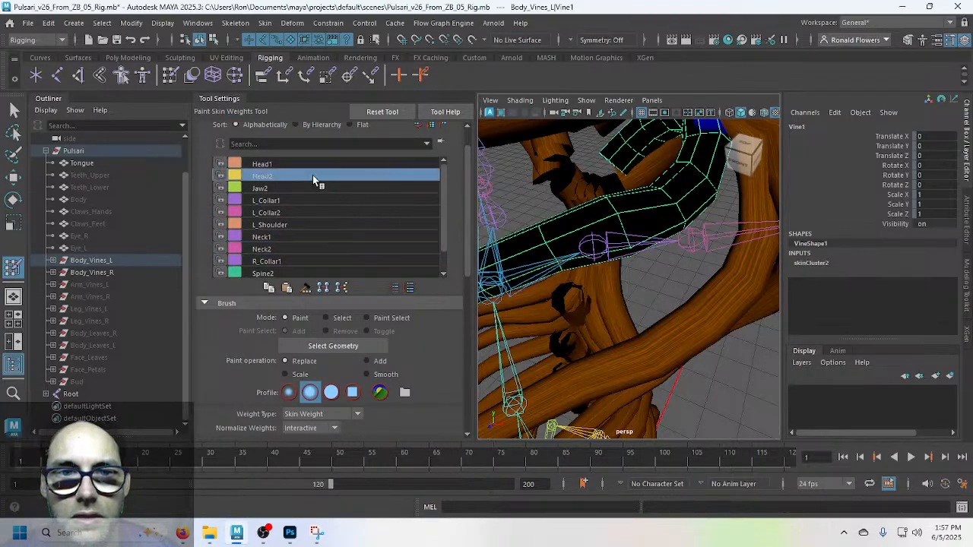
scroll(559, 221, "down", 3)
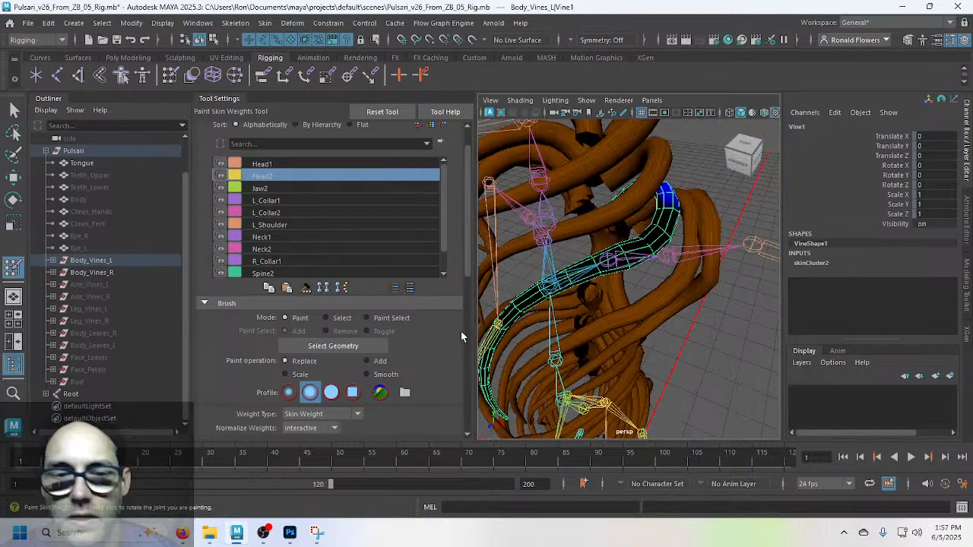
scroll(421, 373, "down", 1)
scroll(420, 373, "down", 1)
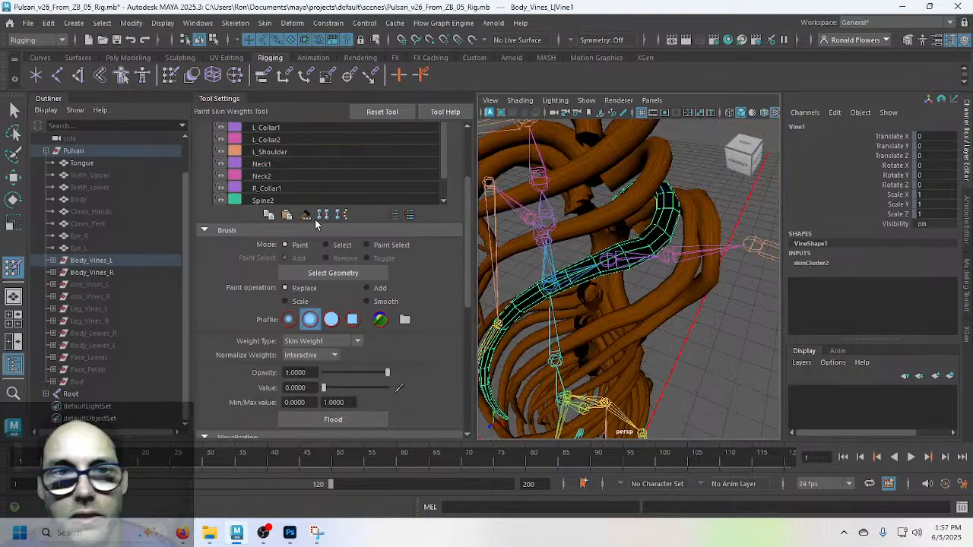
Step: Clear the Head1 influence from Vine1 by flooding a replacement weight of 0
scroll(445, 178, "up", 2)
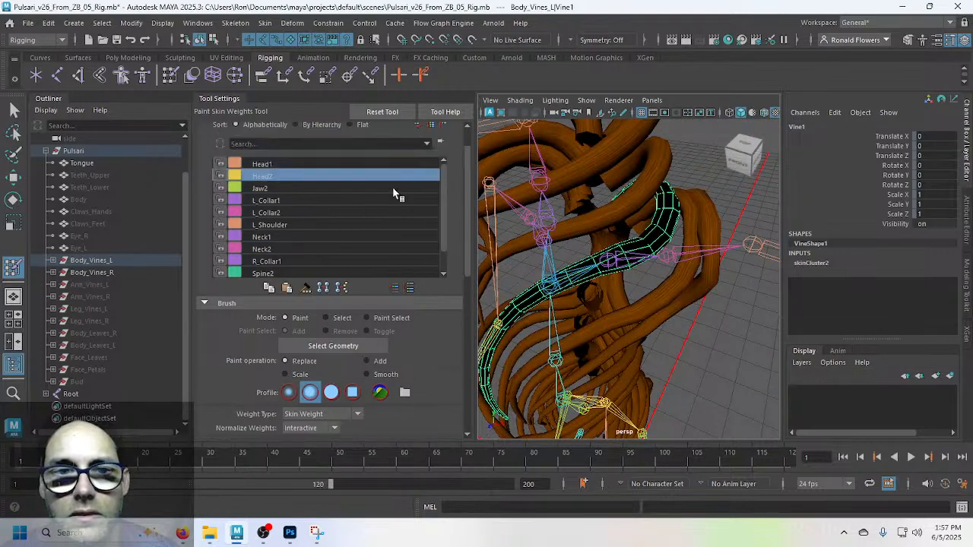
left_click(321, 164)
scroll(423, 400, "down", 3)
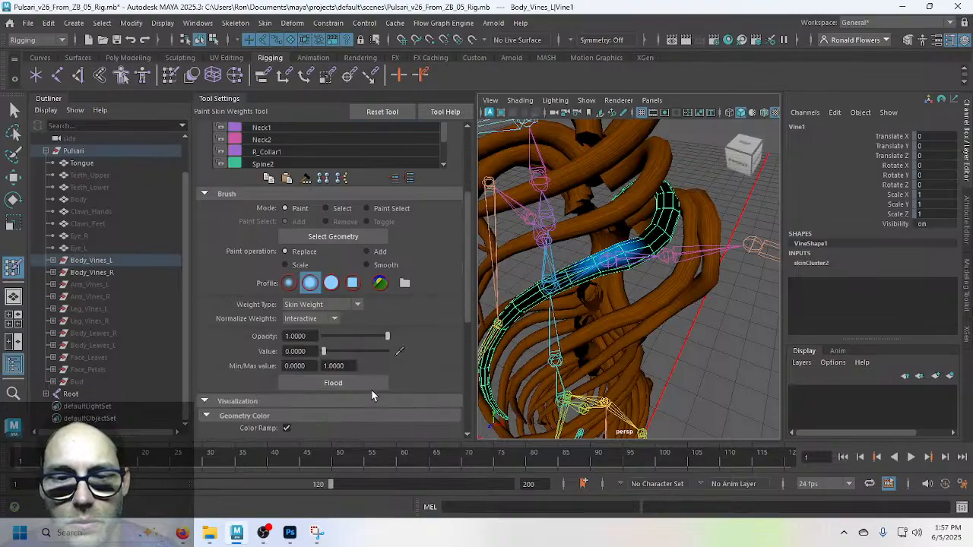
left_click(365, 385)
scroll(590, 304, "up", 6)
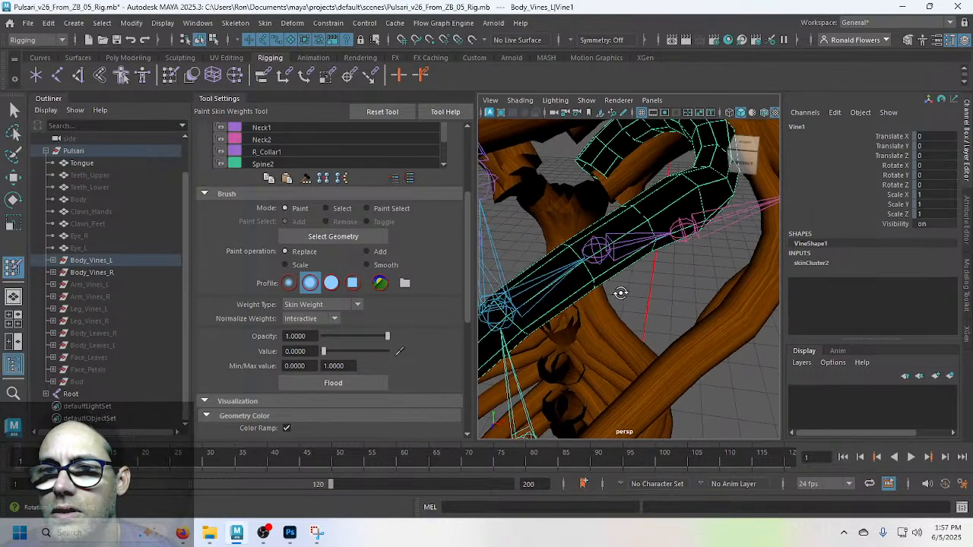
Step: Flood Vine1's Jaw2 influence with a replacement weight of 0
scroll(434, 269, "up", 3)
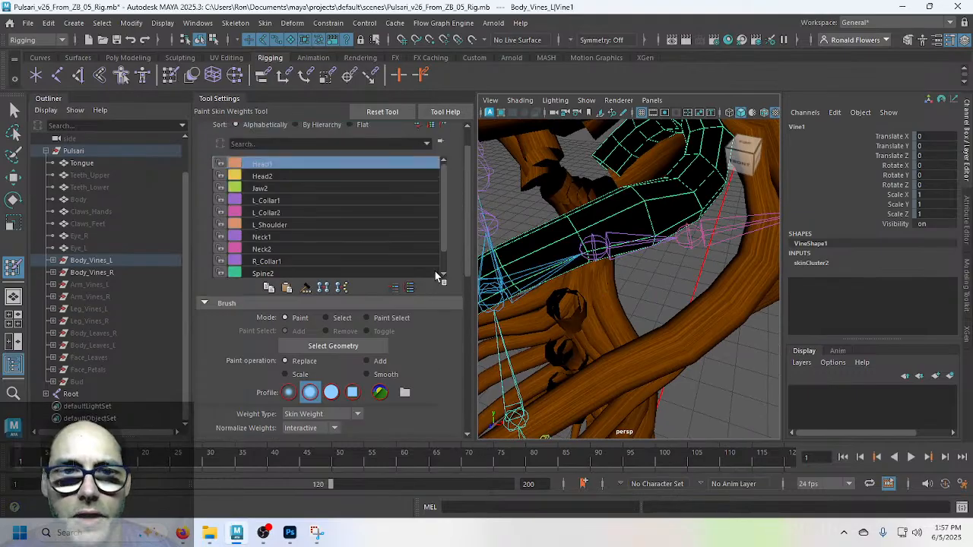
left_click(289, 188)
scroll(439, 371, "down", 1)
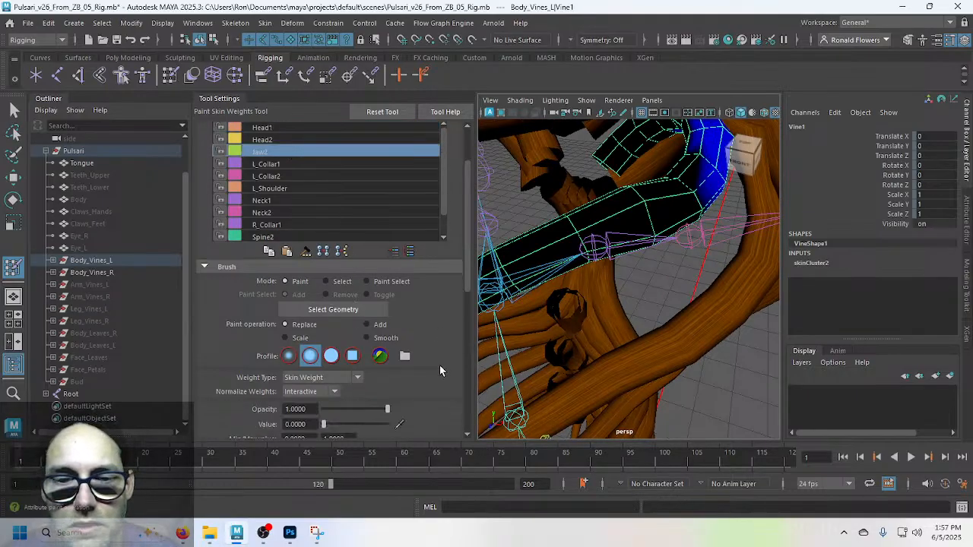
scroll(439, 371, "down", 1)
Step: Recheck Vine1's weight distribution for the head, jaw, left collar, left shoulder and neck influences
scroll(397, 327, "up", 3)
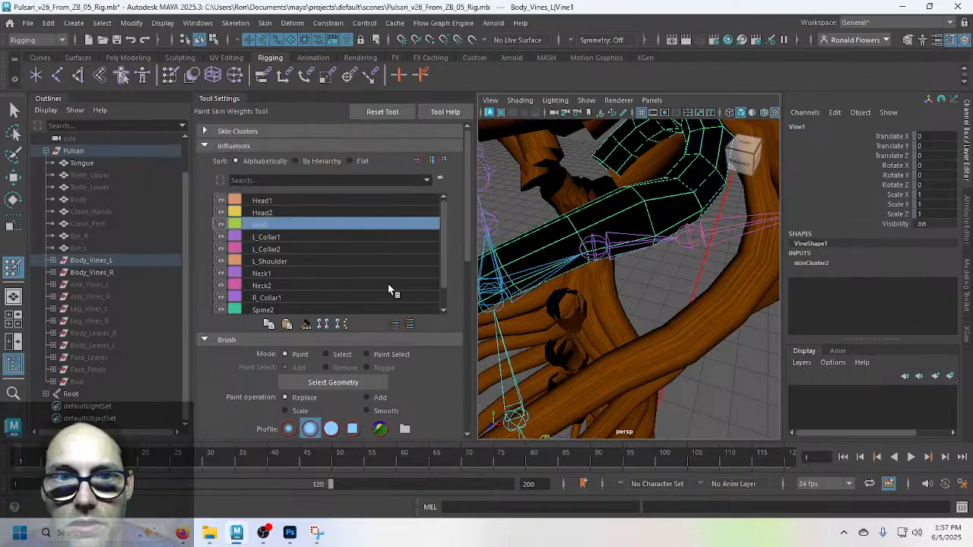
left_click(300, 212)
left_click(299, 200)
left_click(300, 212)
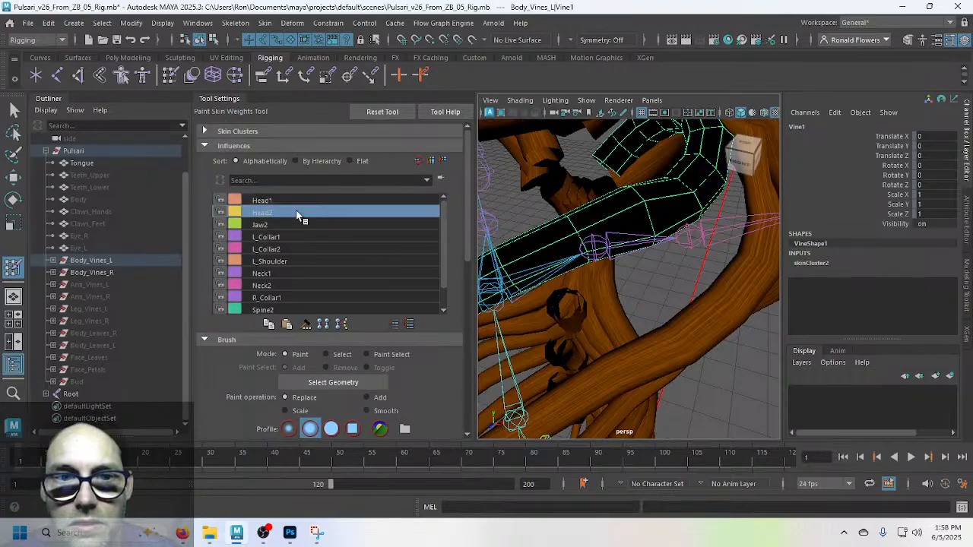
left_click(298, 225)
left_click(297, 238)
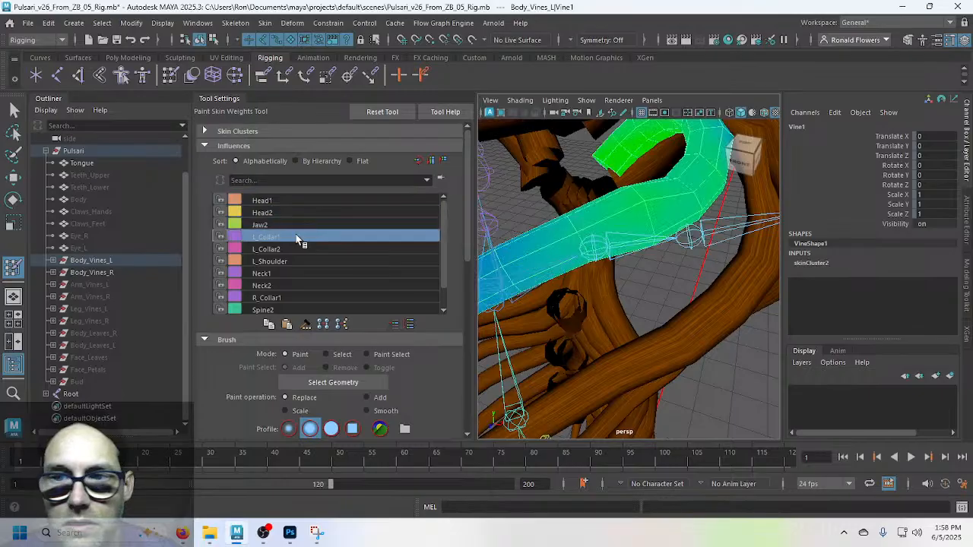
left_click(296, 250)
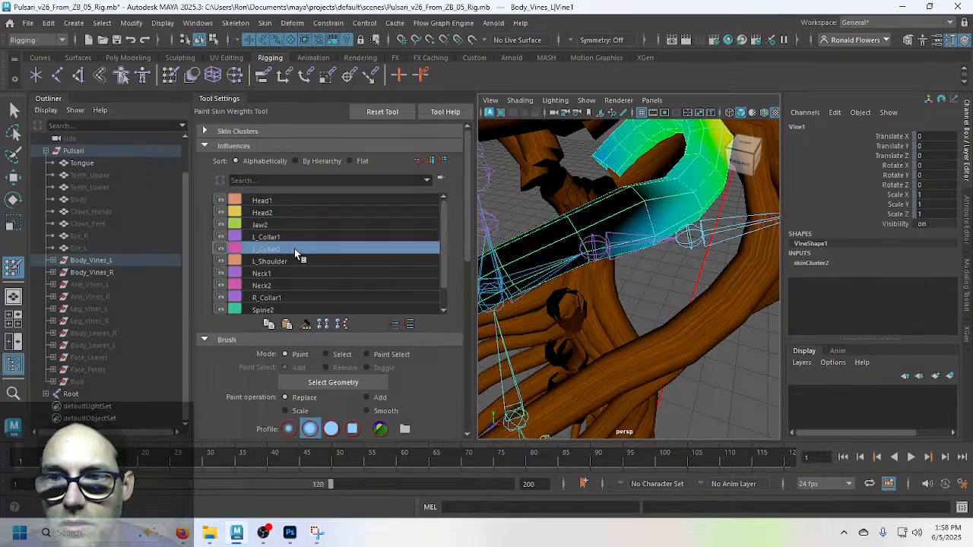
left_click(293, 260)
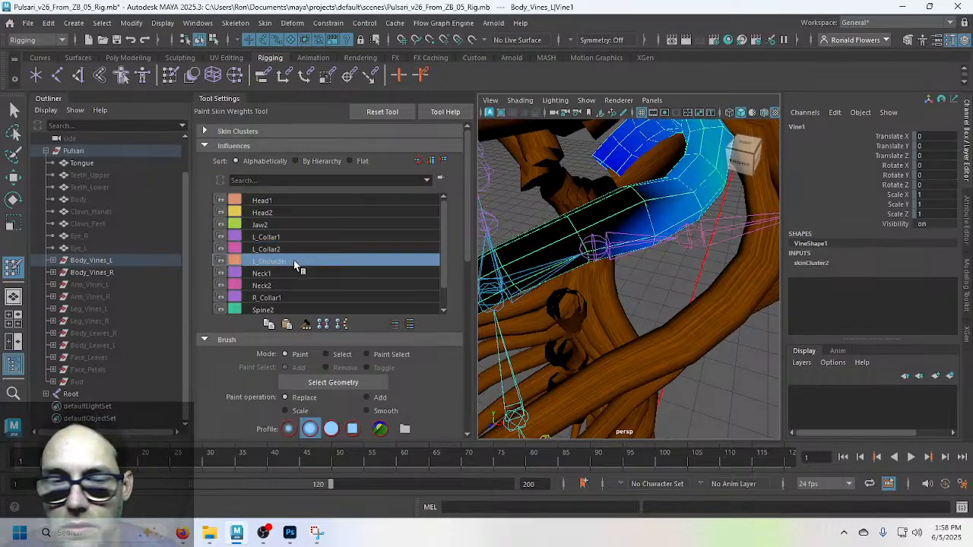
left_click(295, 273)
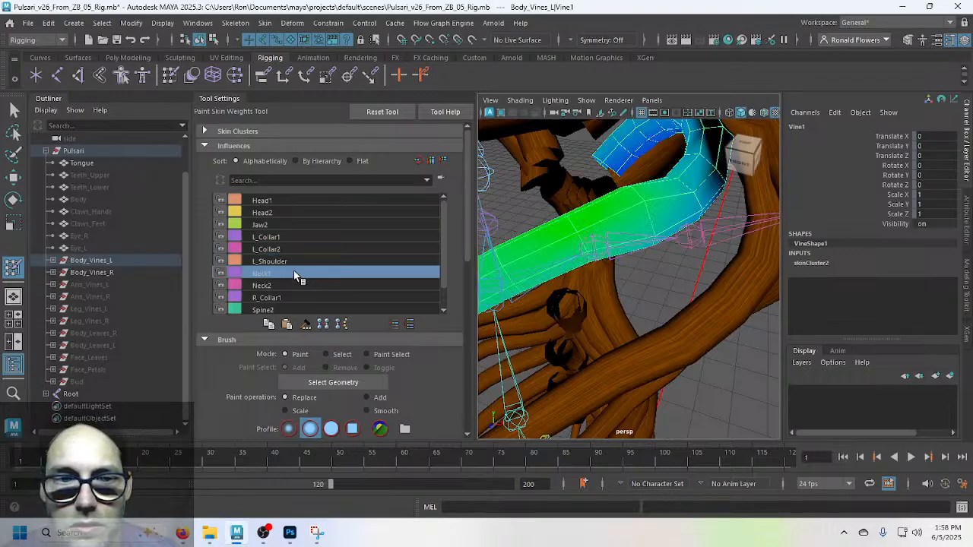
left_click(295, 285)
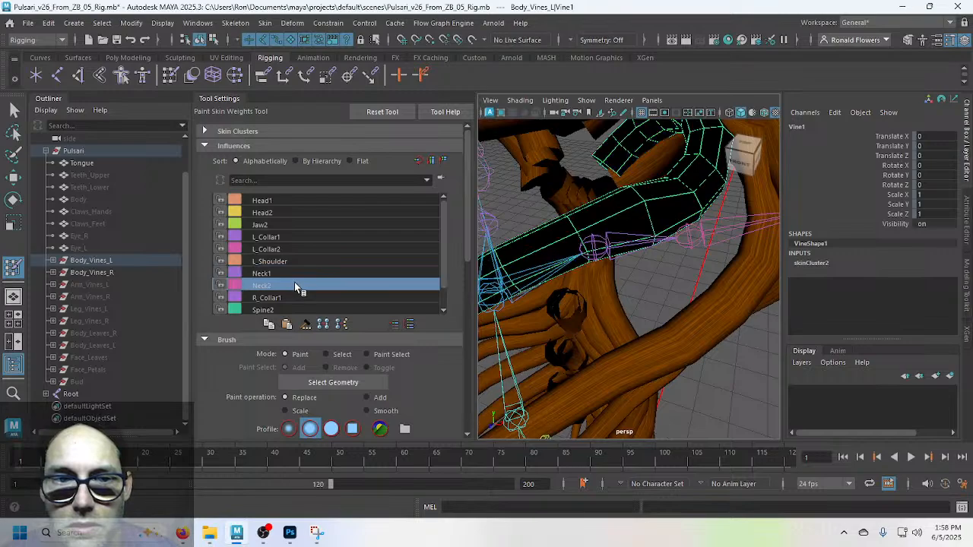
Step: Remove the R_Collar1 influence from Vine1 by flooding a replacement weight of 0
left_click(301, 295)
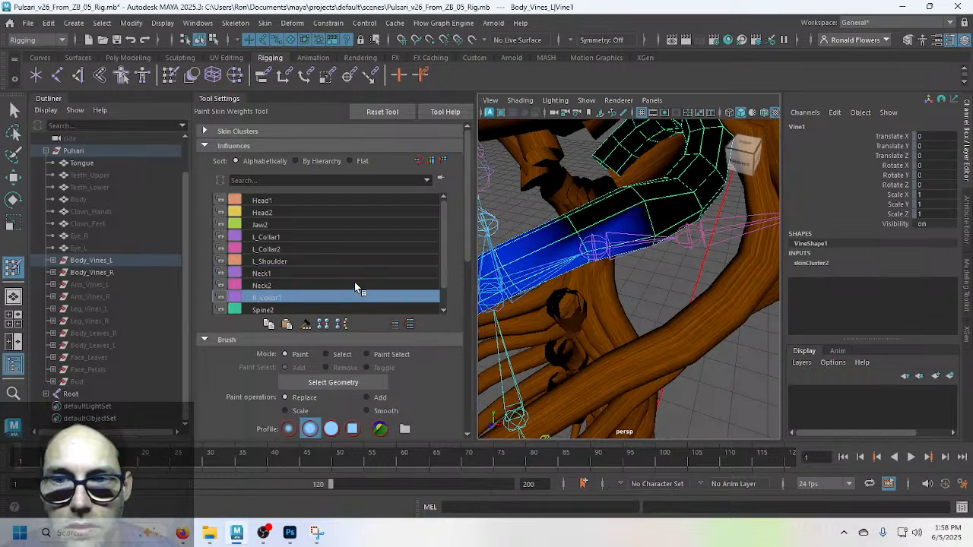
scroll(403, 420, "down", 3)
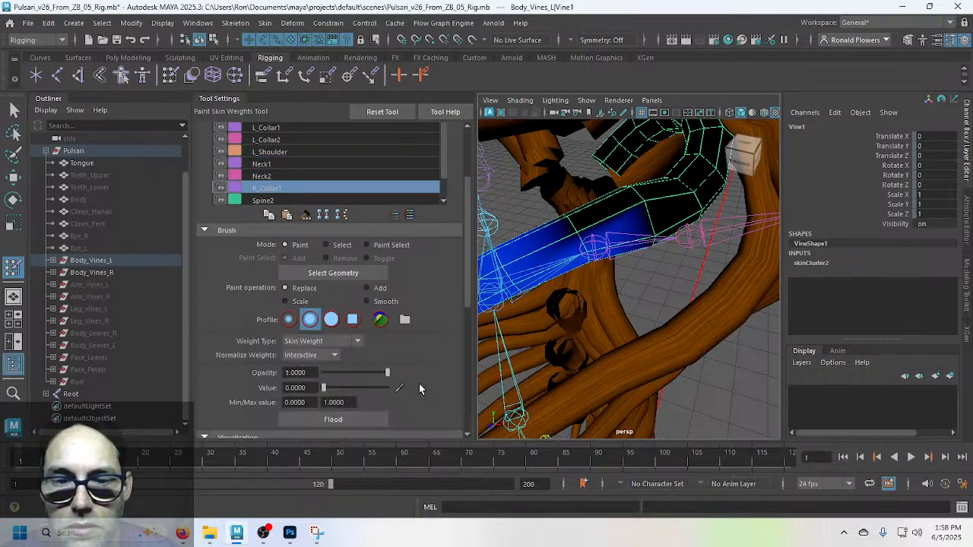
left_click(371, 418)
Step: Display the Spine2 and Spine3 influences on Vine1 and examine their weights along the whole vine
scroll(361, 181, "down", 1)
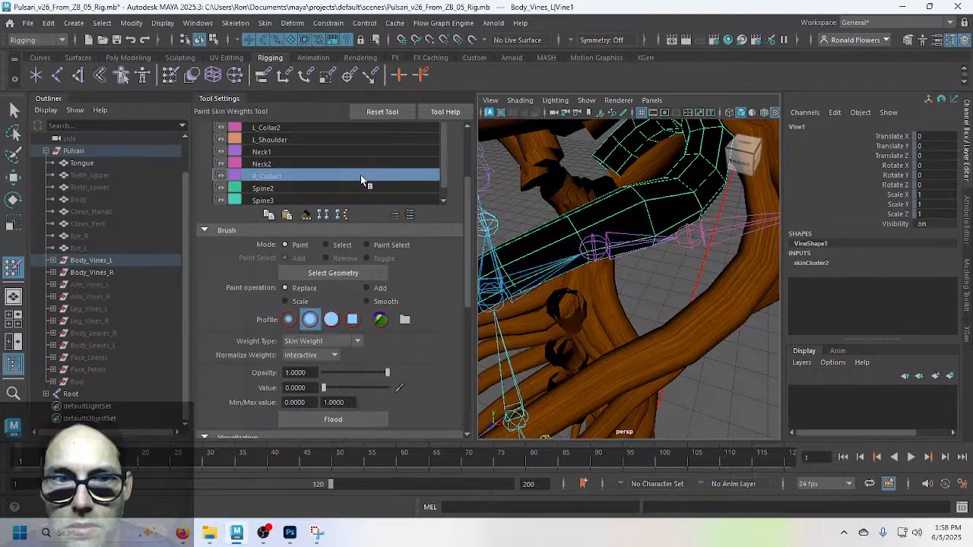
left_click(342, 188)
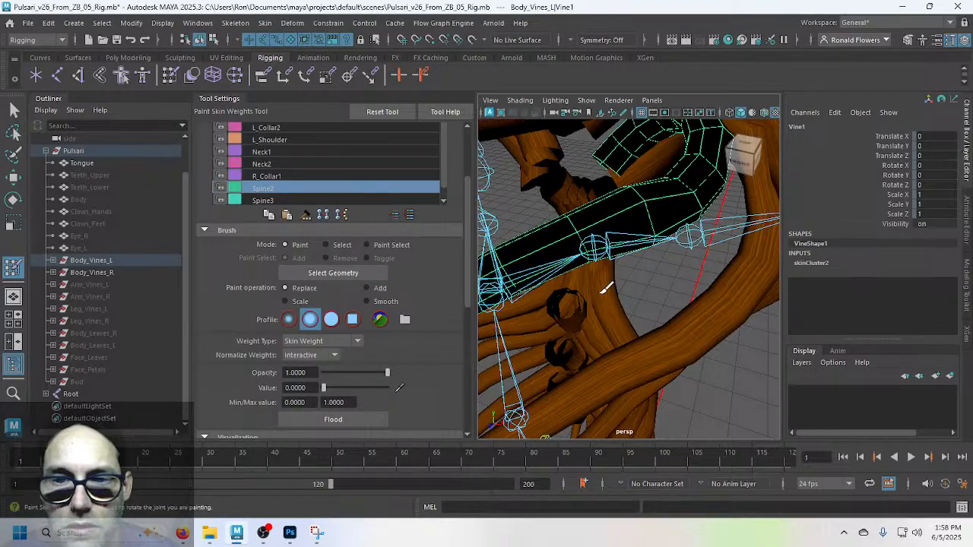
key("f")
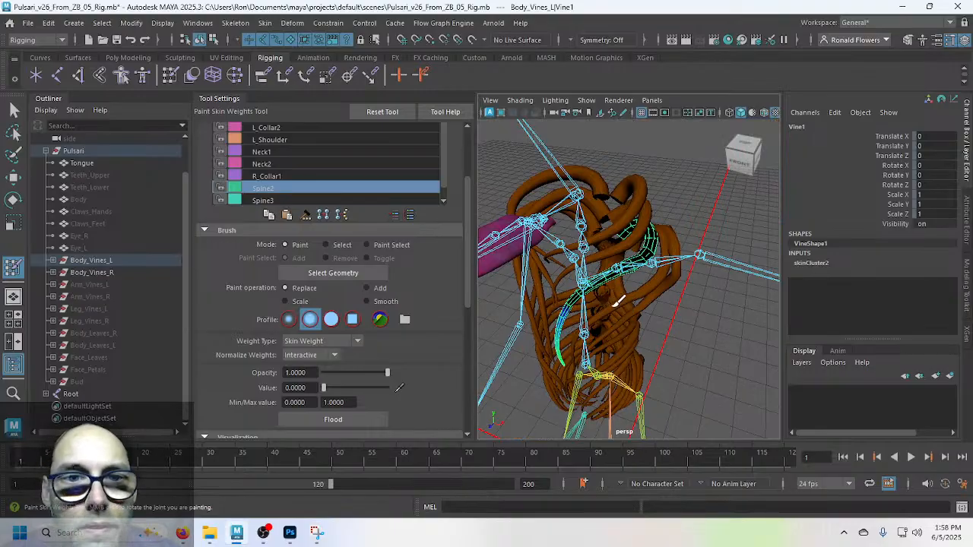
left_click_drag(617, 302, 621, 279, "alt")
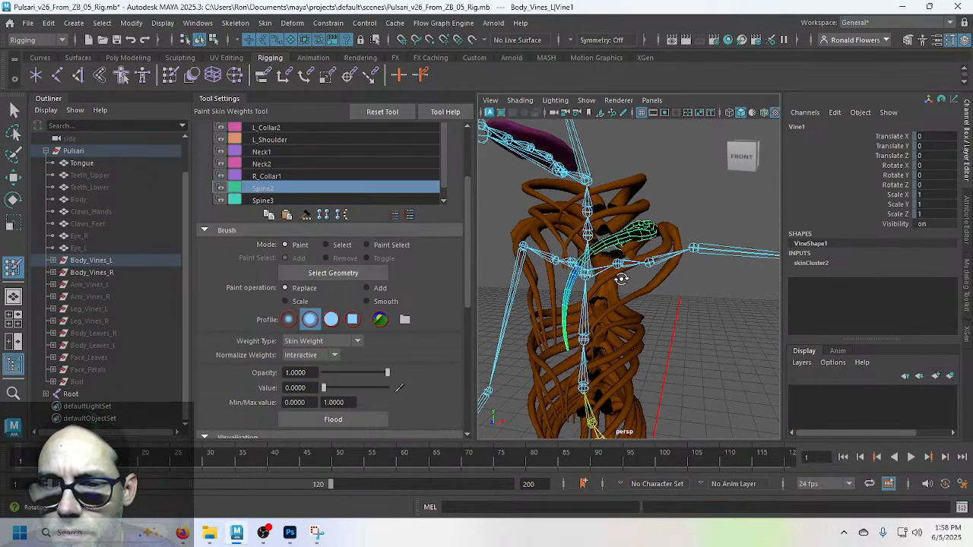
scroll(374, 188, "down", 1)
left_click(346, 188)
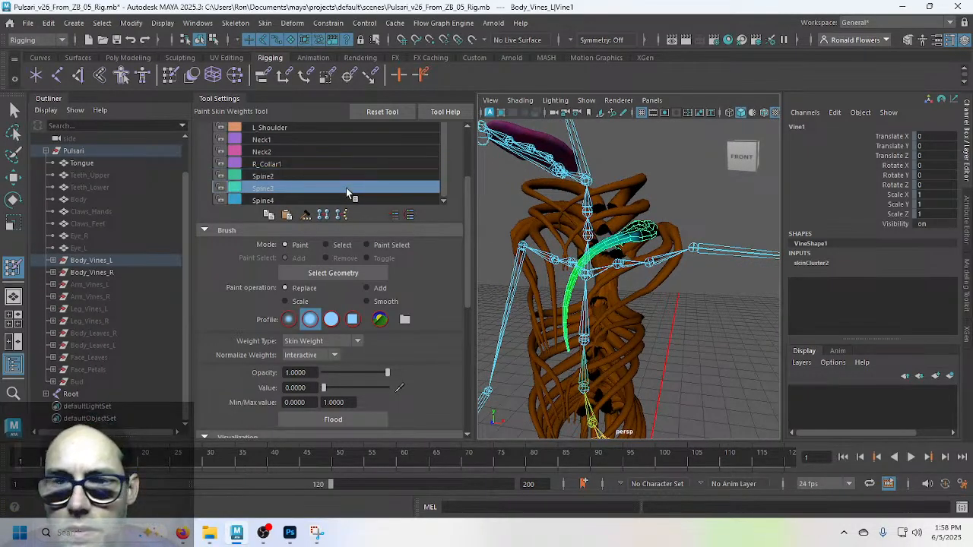
Step: Display the Spine4 influence on Vine1 and examine its weights around the vine's curled upper end
scroll(649, 257, "up", 5)
scroll(645, 256, "down", 3)
mouse_move(597, 263)
left_mouse_down("alt")
mouse_move(588, 285)
mouse_move(580, 280)
left_mouse_up("alt")
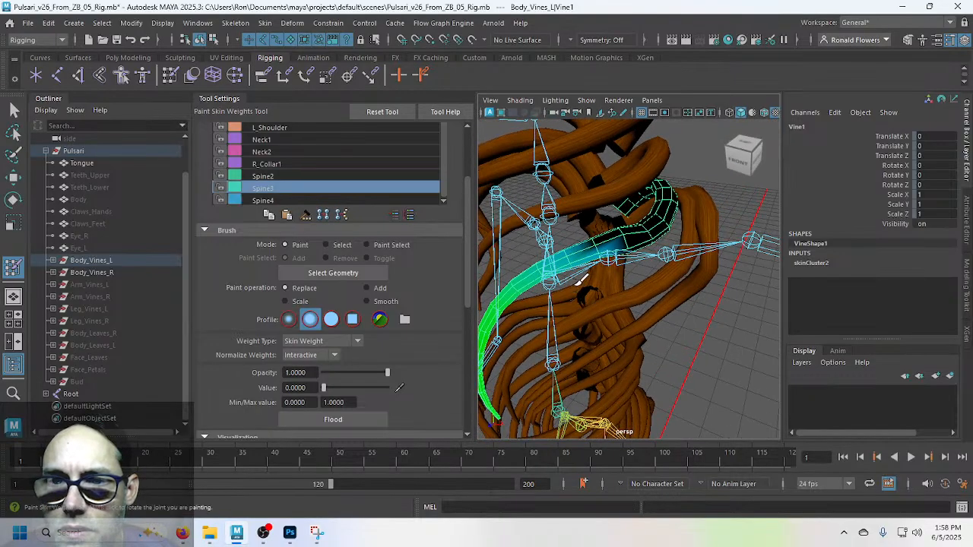
left_click(358, 201)
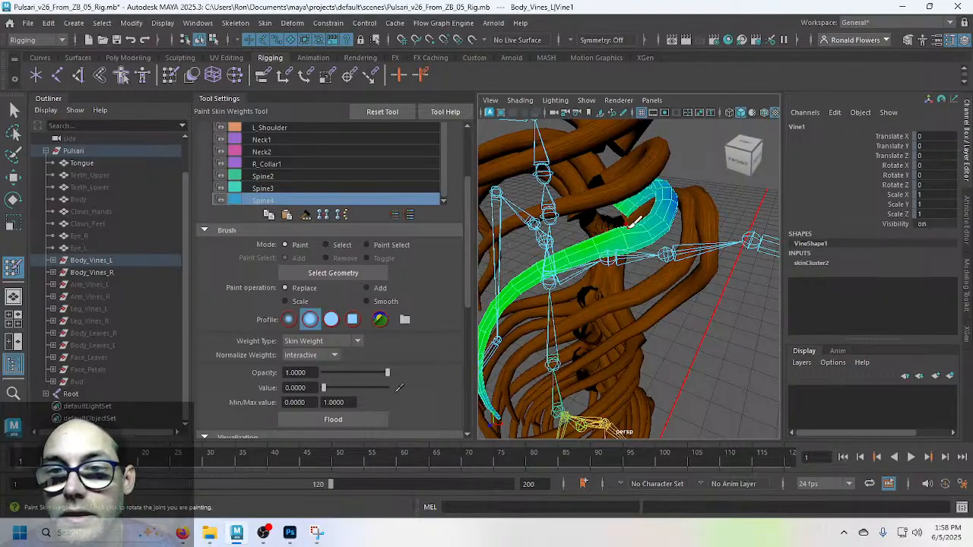
mouse_move(633, 244)
left_mouse_down("alt")
mouse_move(632, 279)
mouse_move(583, 290)
mouse_move(598, 284)
left_mouse_up("alt")
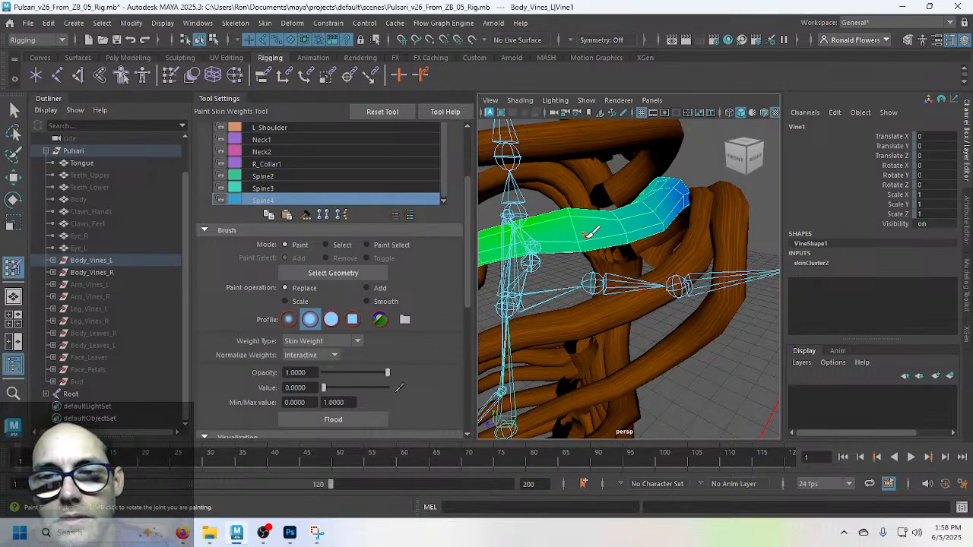
Step: Compare the L_Collar1 and L_Collar2 influences on Vine1's curled upper end
scroll(445, 285, "up", 3)
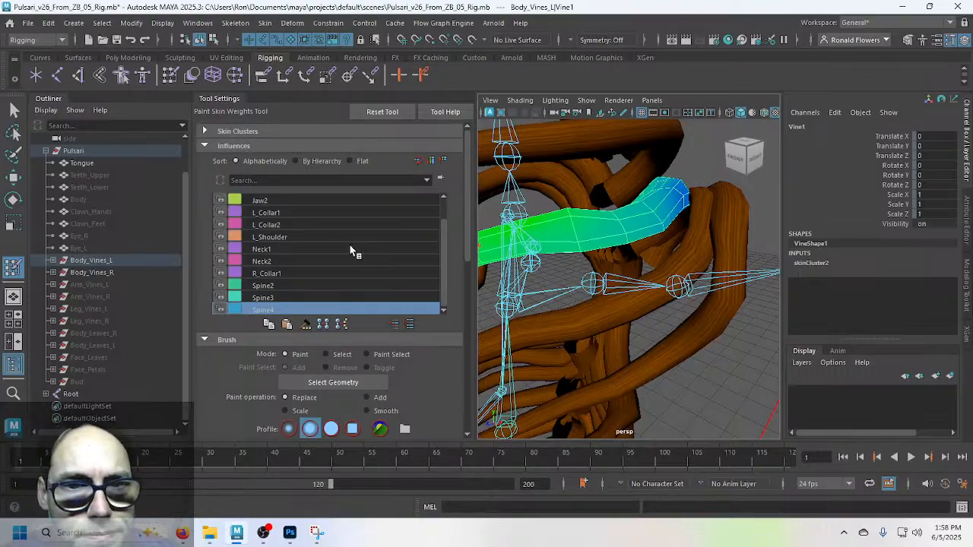
scroll(313, 220, "up", 2)
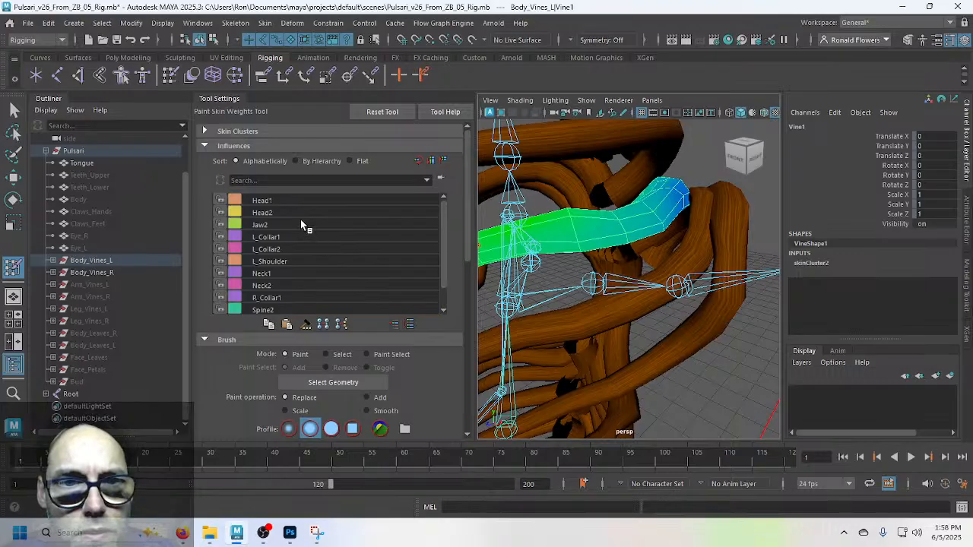
left_click(288, 237)
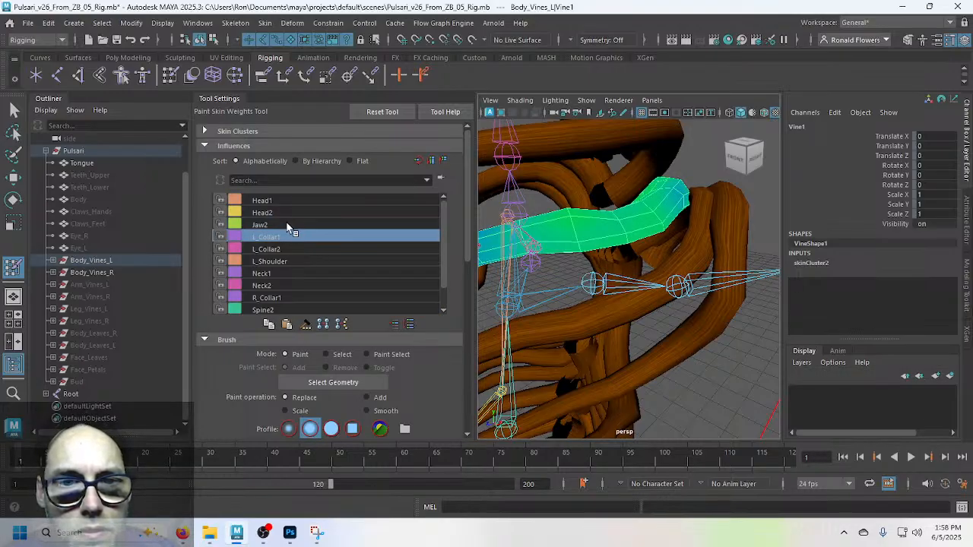
left_click(292, 249)
left_click(299, 236)
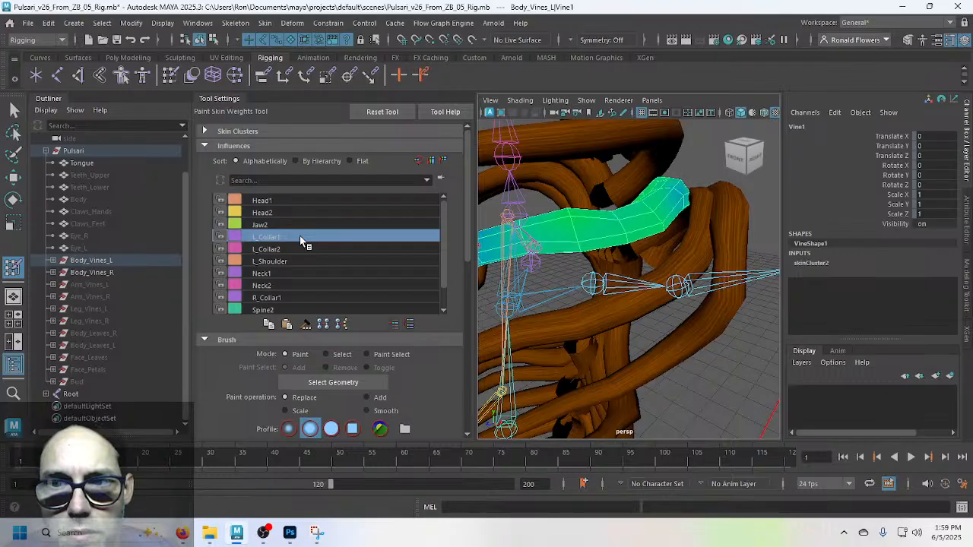
Step: Prepare the weight brush for Vine1's L_Collar2 influence with the Add operation and a value of 0.1
left_click(298, 250)
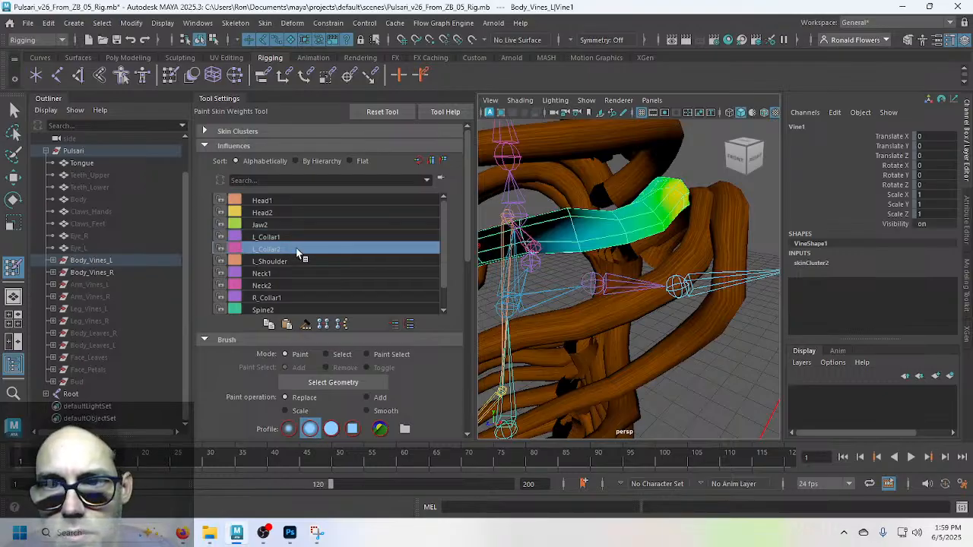
scroll(429, 371, "down", 2)
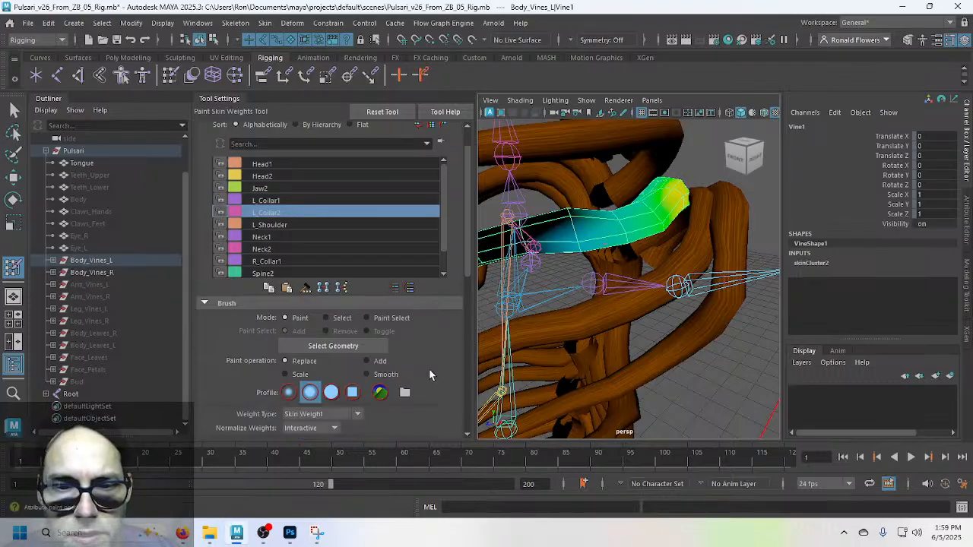
left_click(367, 361)
scroll(426, 355, "down", 4)
left_click_drag(315, 388, 264, 389)
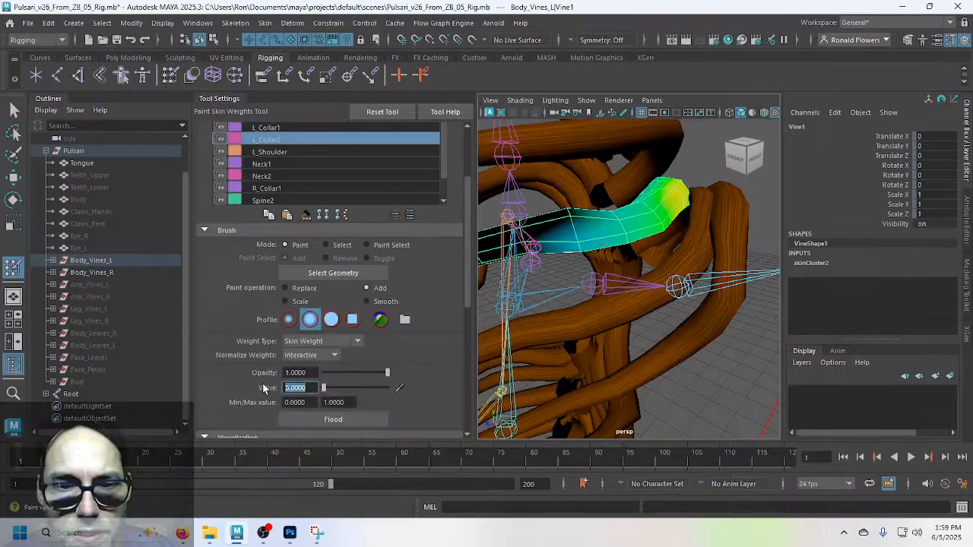
type("0.1")
key("Return")
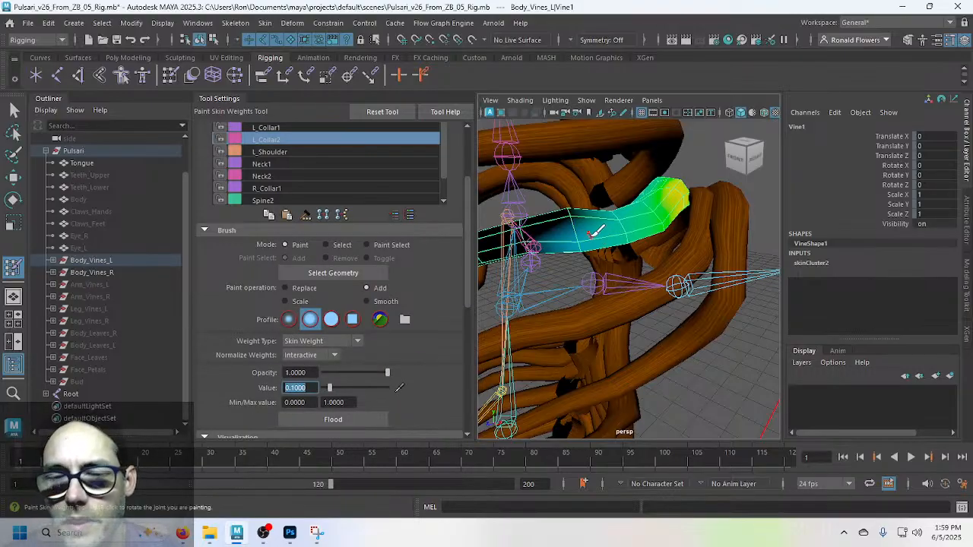
Step: Try to paint added L_Collar2 weight onto the unweighted stretch of Vine1 before its curl, and undo the strokes
mouse_move(593, 228)
left_mouse_down("alt")
mouse_move(591, 263)
mouse_move(630, 272)
mouse_move(616, 254)
left_mouse_up("alt")
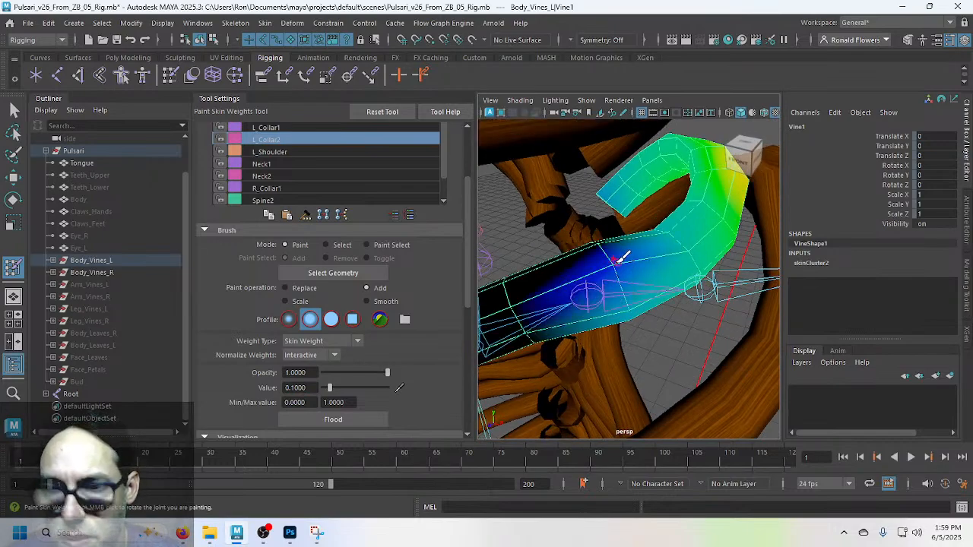
key("ctrl+z")
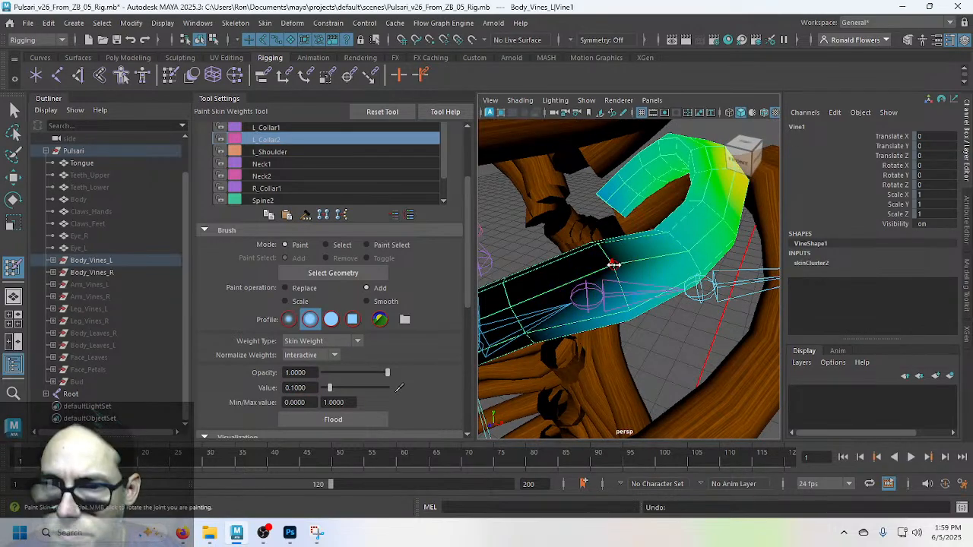
mouse_move(600, 266)
left_mouse_down()
mouse_move(613, 251)
mouse_move(641, 292)
left_mouse_up()
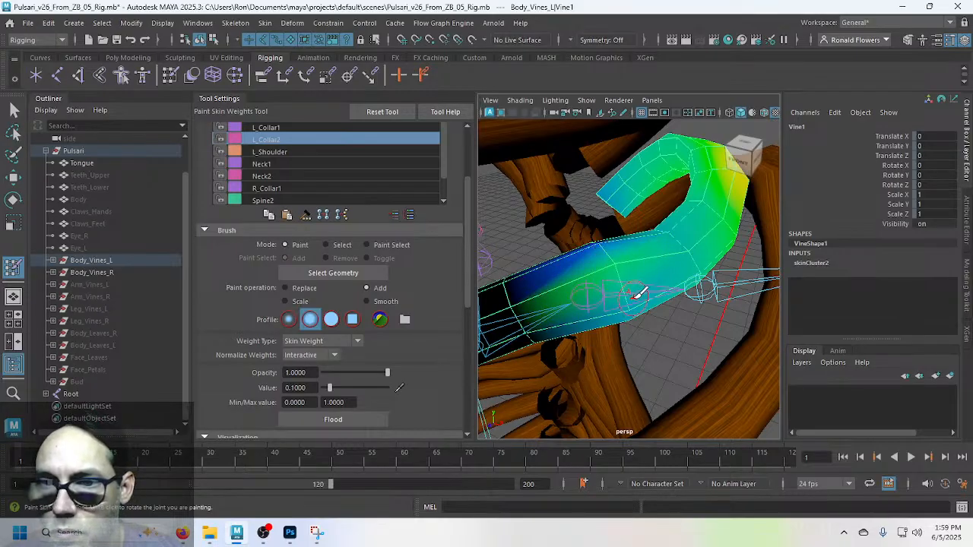
key("ctrl+z")
key("ctrl+z")
key("ctrl+z")
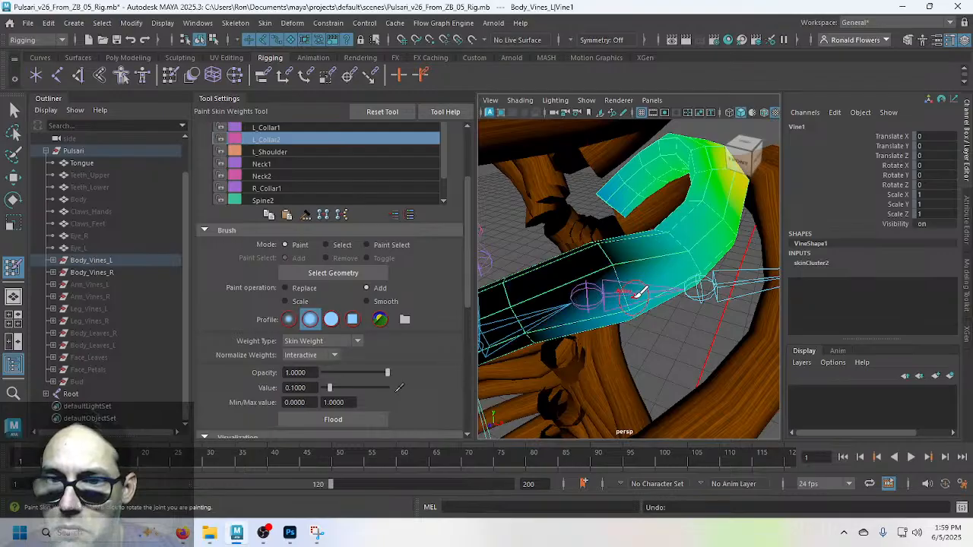
Step: Display the L_Collar1 influence on Vine1 and examine its weights around the curl from several angles
mouse_move(643, 269)
left_mouse_down("alt")
mouse_move(619, 254)
mouse_move(644, 263)
left_mouse_up("alt")
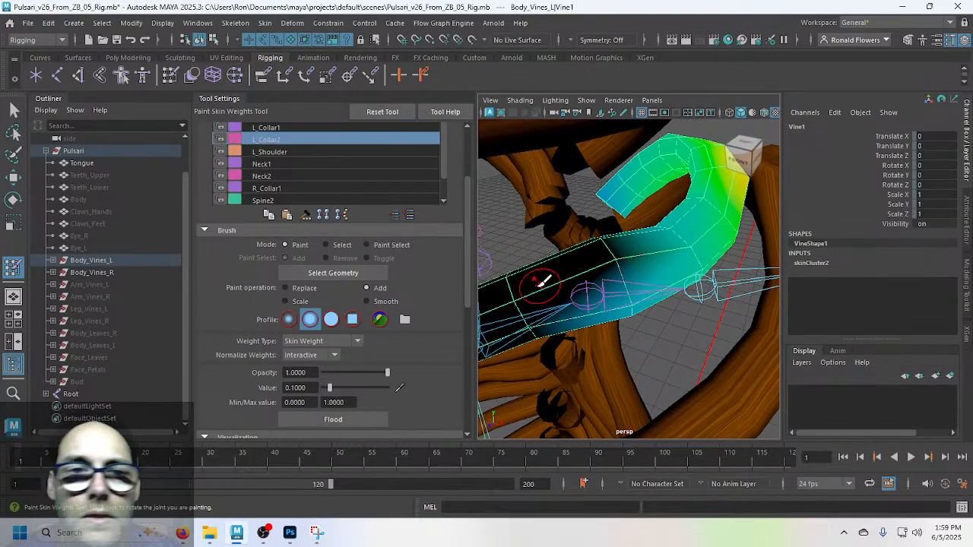
left_click_drag(454, 216, 455, 253)
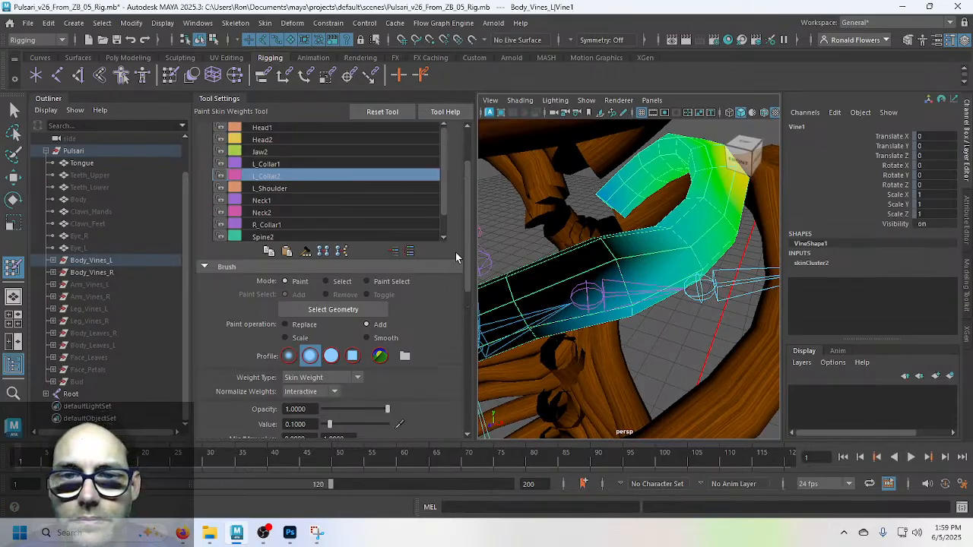
left_click(300, 164)
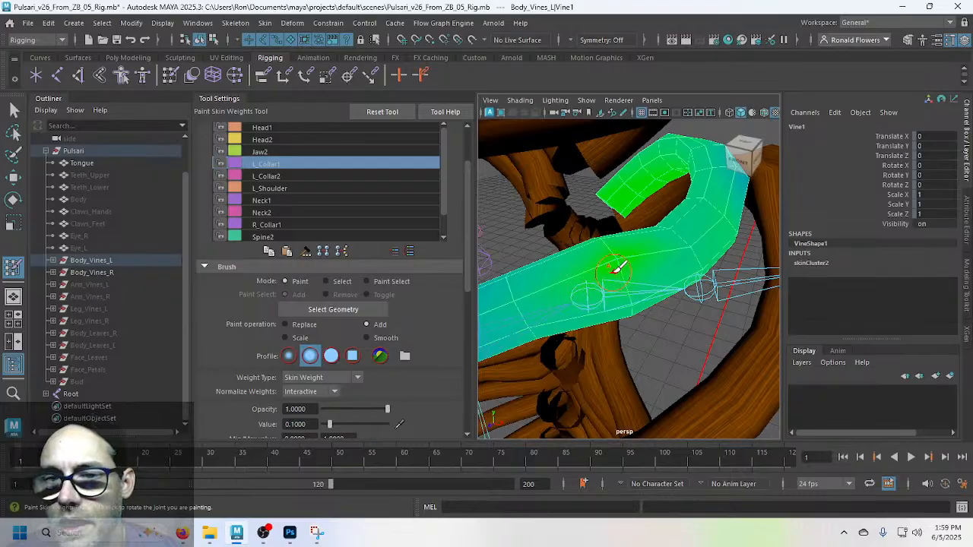
left_click_drag(617, 267, 593, 254, "alt")
middle_click_drag(598, 253, 580, 225, "alt")
mouse_move(581, 225)
left_mouse_down("alt")
mouse_move(630, 270)
mouse_move(632, 287)
left_mouse_up("alt")
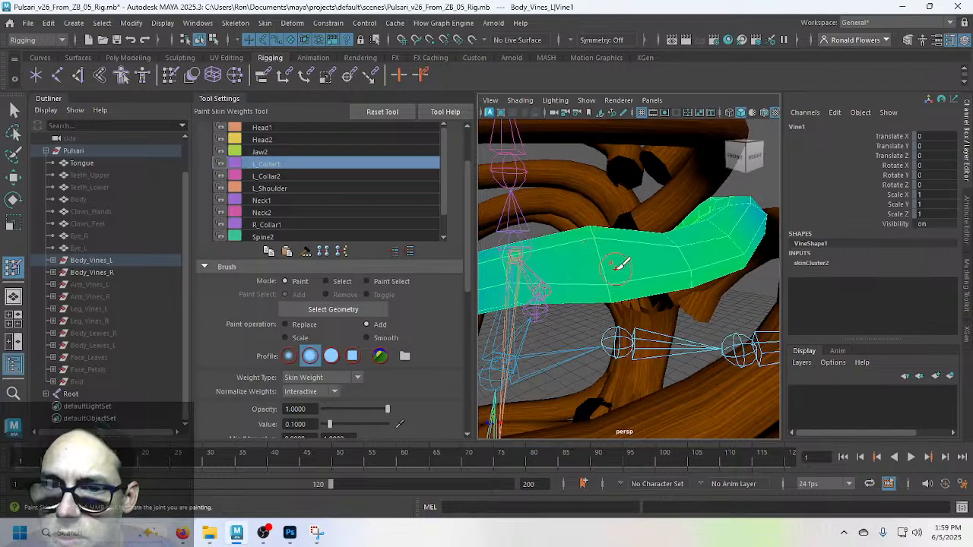
left_click_drag(618, 266, 625, 306, "alt")
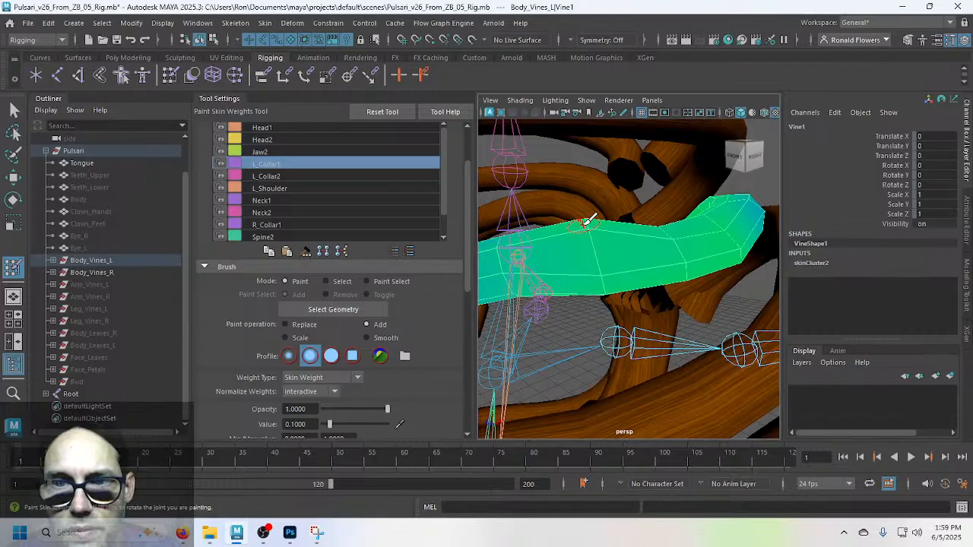
Step: Try to add L_Collar2 weight along the upper edge of Vine1 just before the curl, and undo the strokes
left_click(327, 176)
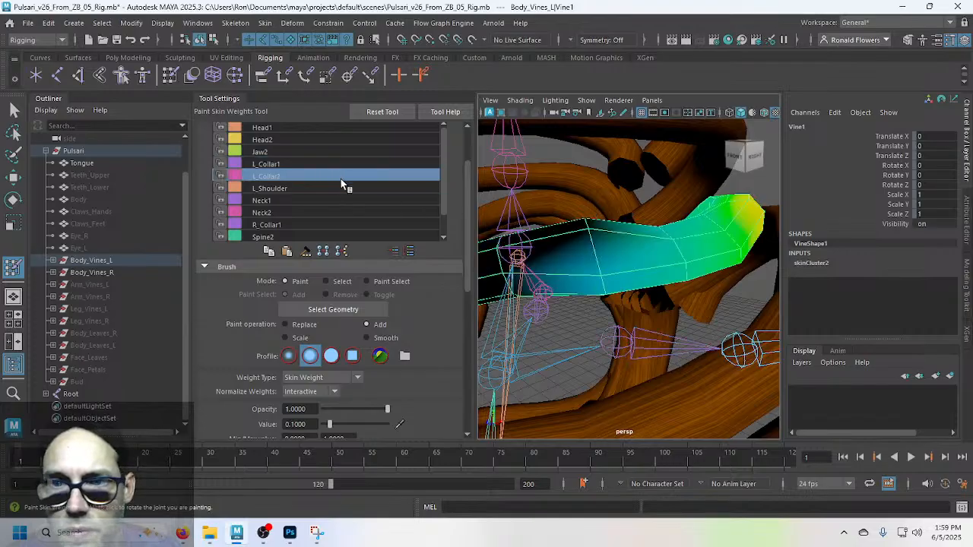
left_click(613, 239)
left_click(612, 240)
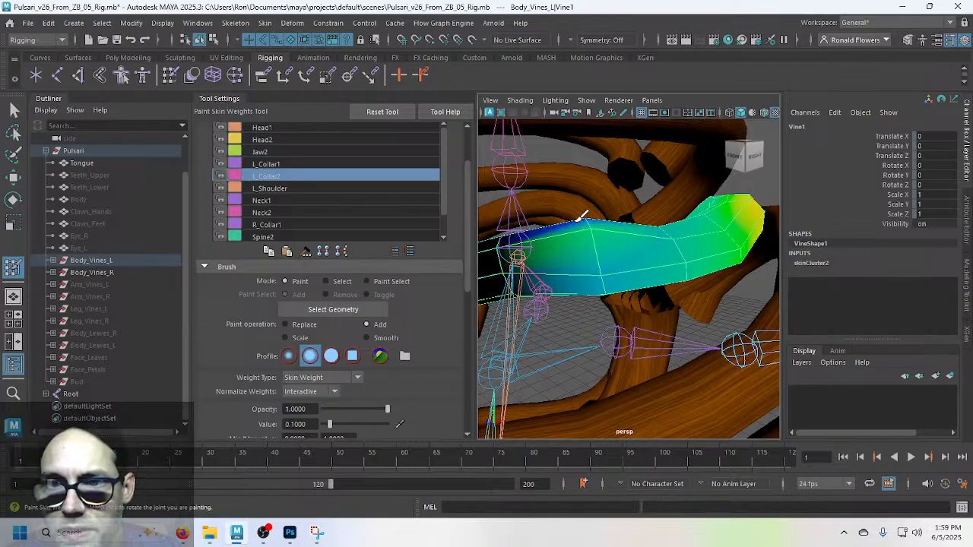
left_click(614, 242)
left_click(612, 239)
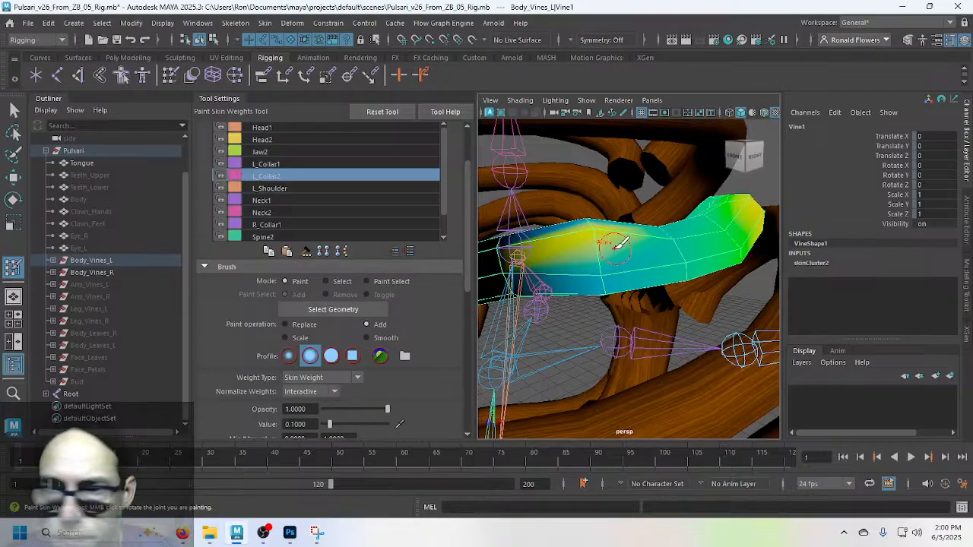
key("ctrl+z")
key("ctrl+z")
key("ctrl+z")
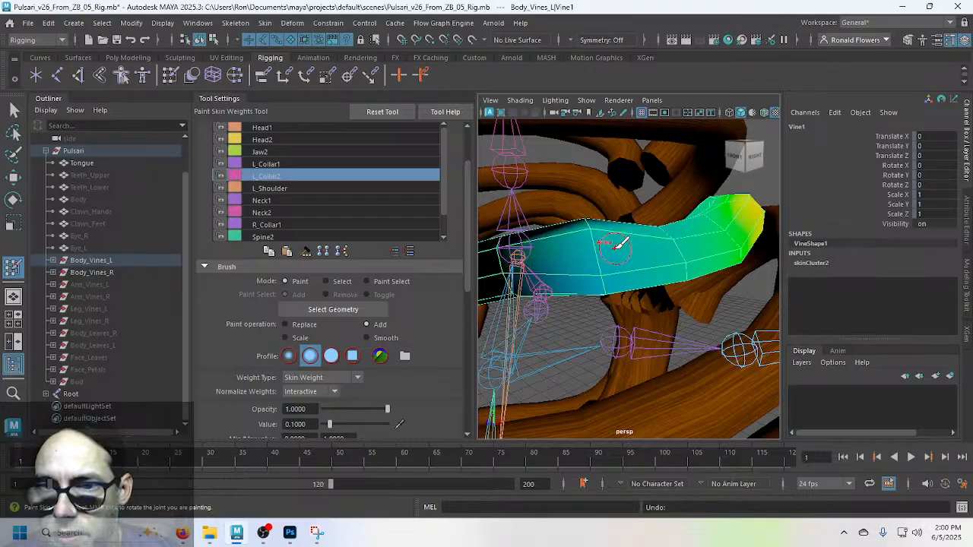
key("ctrl+z")
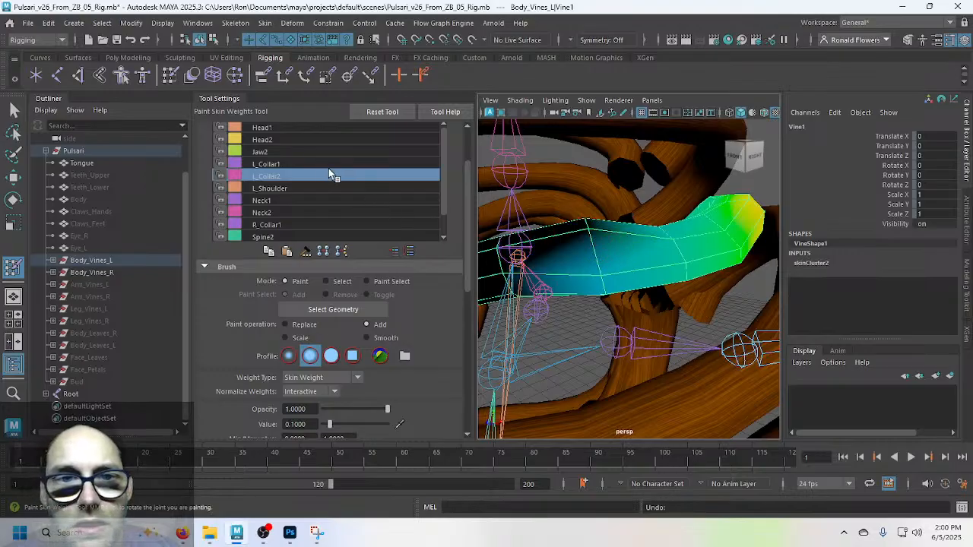
Step: Recheck the L_Collar2 weight falloff along Vine1 and compare it with L_Collar1
left_click_drag(542, 243, 639, 302, "alt")
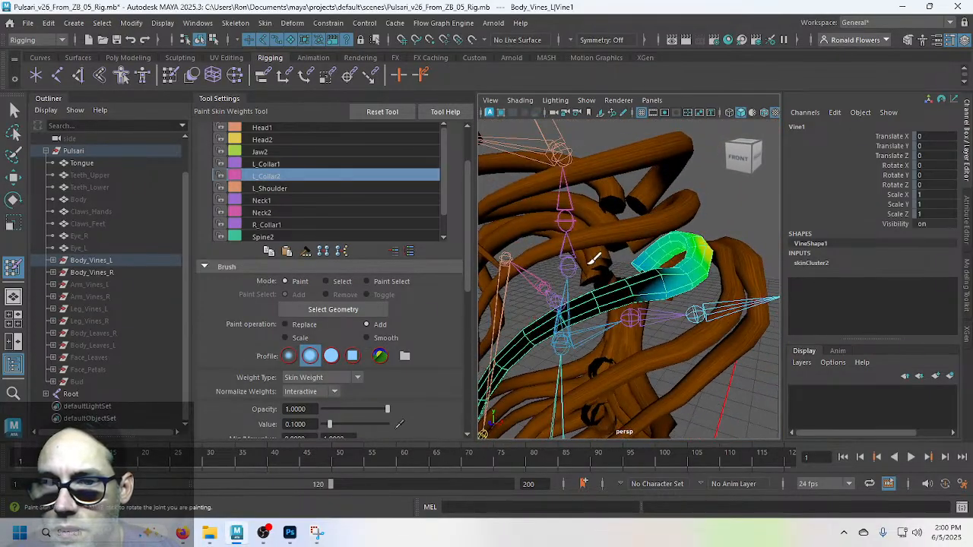
scroll(590, 259, "up", 4)
middle_click_drag(567, 246, 590, 246, "alt")
left_click_drag(591, 245, 561, 247, "alt")
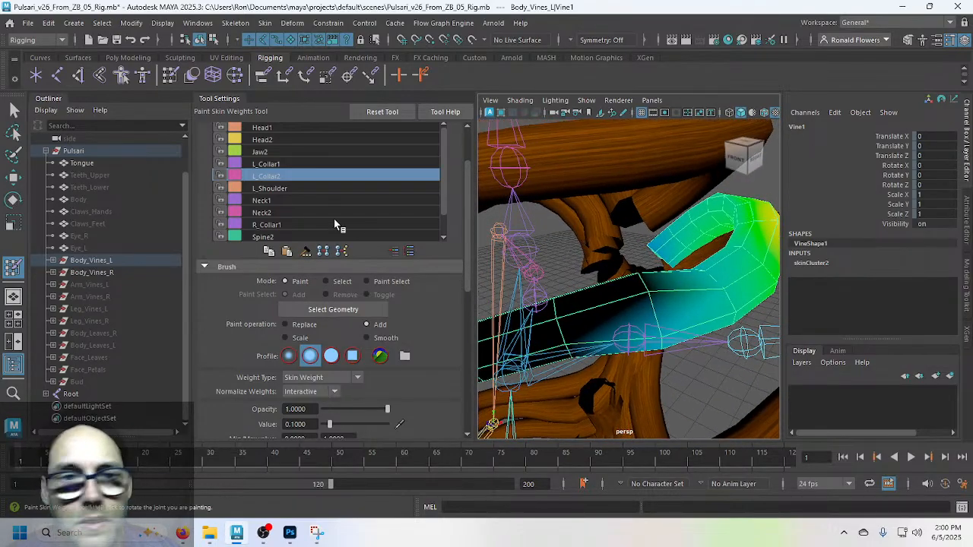
left_click(305, 163)
left_click(300, 176)
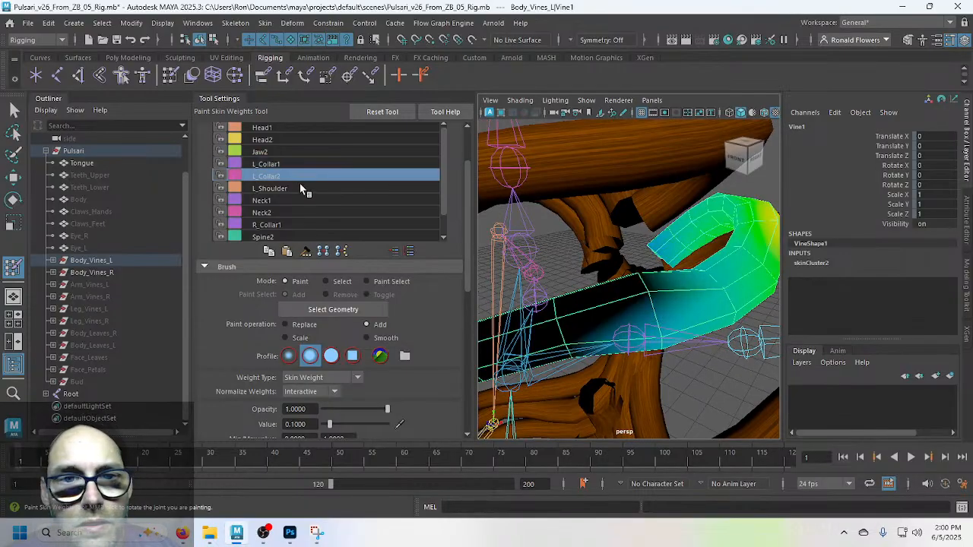
Step: Paint L_Shoulder weight onto Vine1's unweighted upper edge before the curl, adding 0.1, and check the falloff from behind and in front
left_click(301, 187)
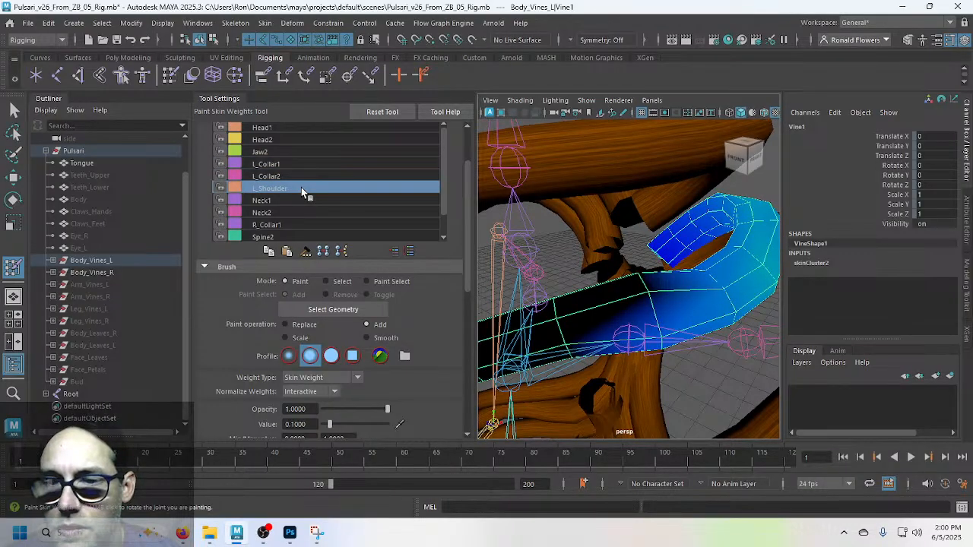
left_click_drag(612, 297, 612, 283, "alt")
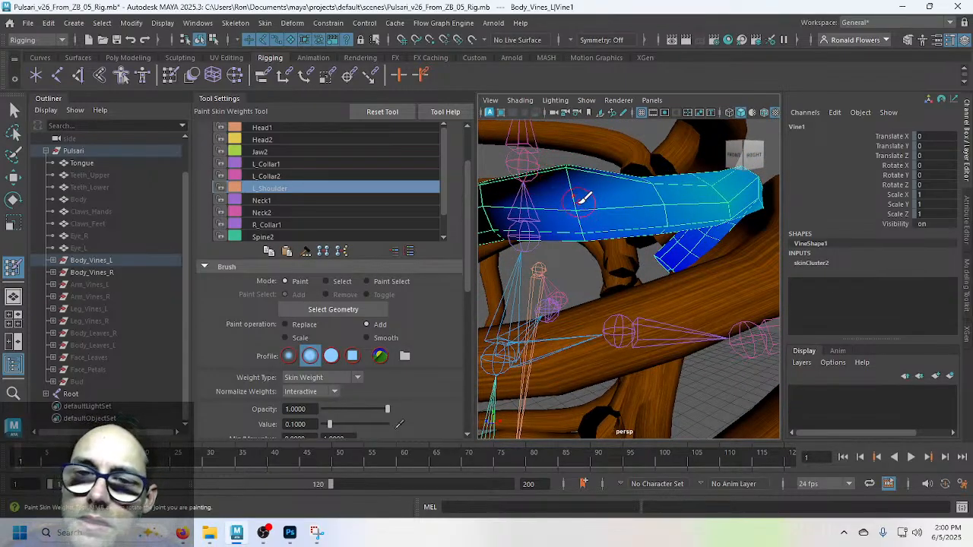
left_click_drag(583, 206, 592, 212, "alt")
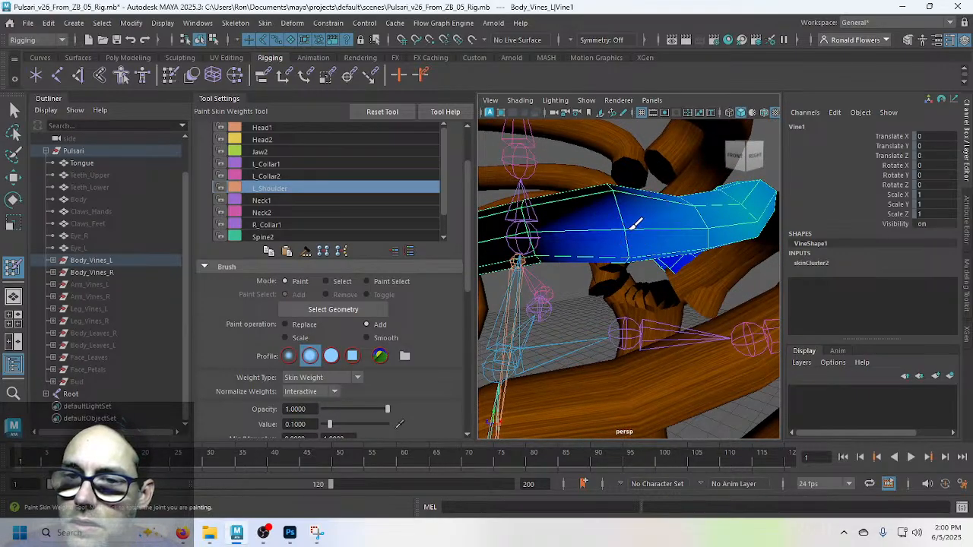
left_click_drag(623, 196, 612, 187)
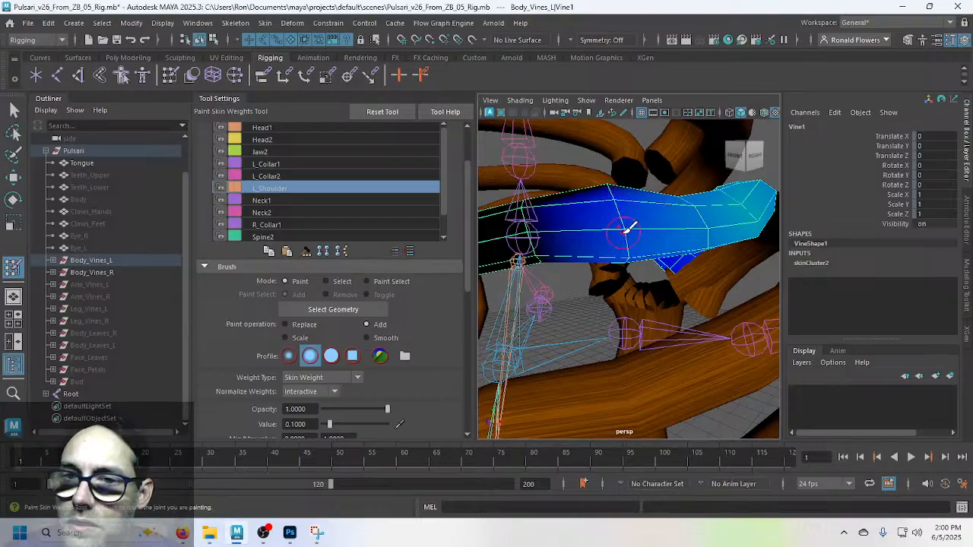
mouse_move(628, 228)
left_mouse_down("alt")
mouse_move(645, 258)
mouse_move(630, 282)
mouse_move(646, 282)
mouse_move(547, 266)
mouse_move(614, 276)
mouse_move(600, 235)
mouse_move(567, 261)
mouse_move(681, 228)
mouse_move(609, 242)
left_mouse_up("alt")
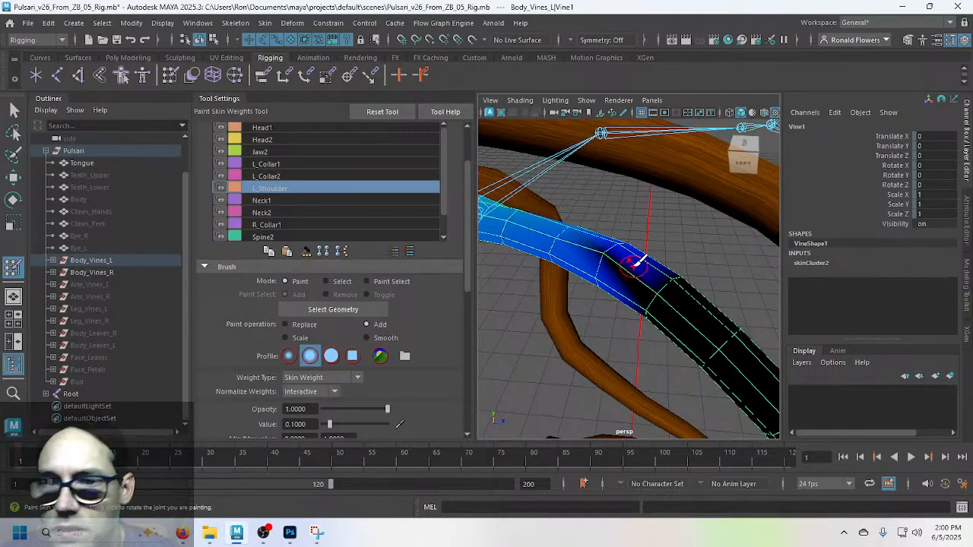
left_click_drag(606, 247, 655, 238, "alt")
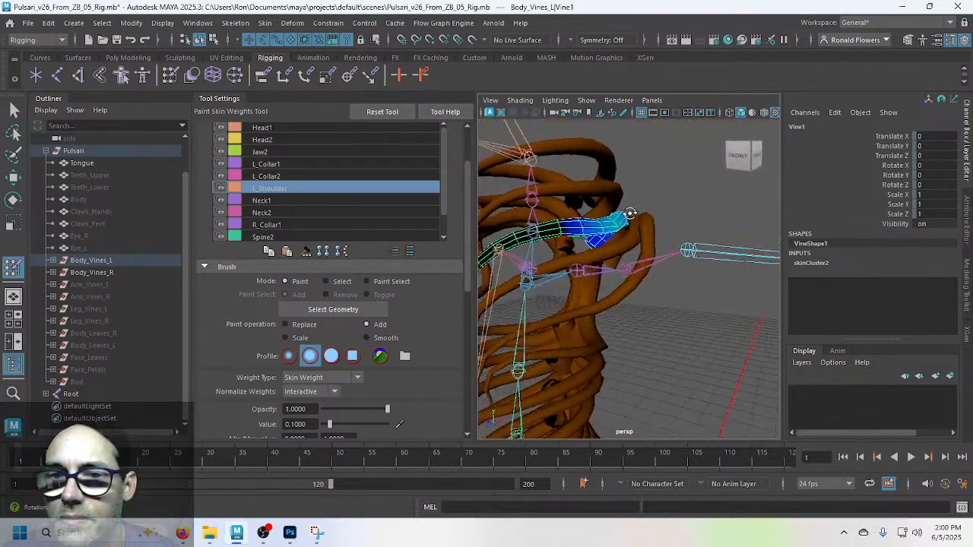
left_click_drag(632, 202, 651, 219, "alt")
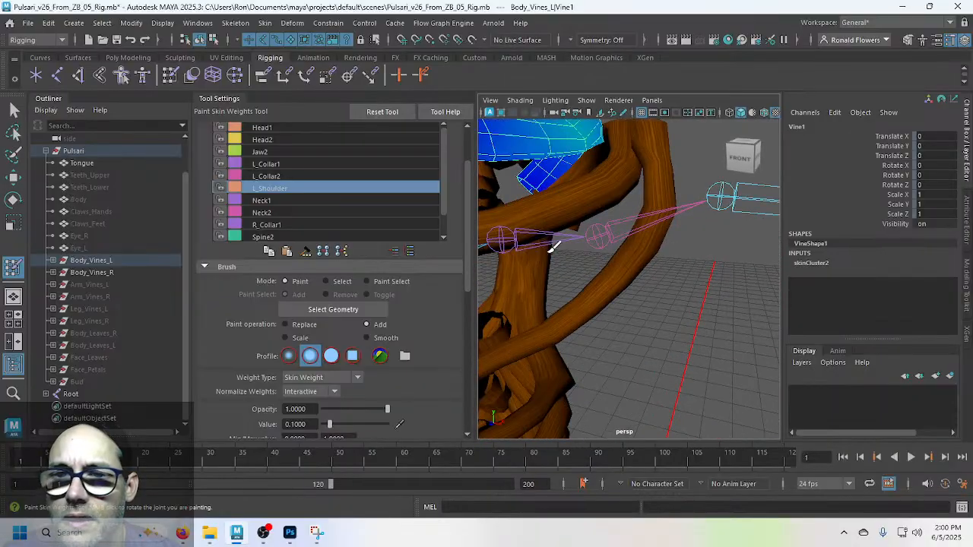
Step: Leave weight painting and rotate the L_Shoulder joint to about 71.5 degrees in Z to test the vine deformation
mouse_move(554, 245)
left_mouse_down("alt")
mouse_move(647, 293)
mouse_move(682, 283)
left_mouse_up("alt")
left_click_drag(682, 281, 655, 280, "alt")
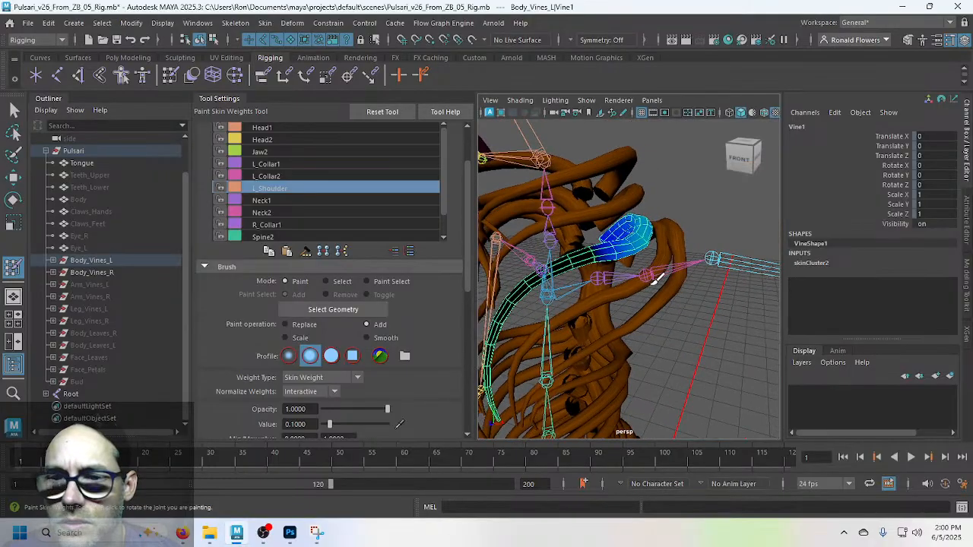
key("q")
left_click(701, 331)
left_click(715, 257)
key("w")
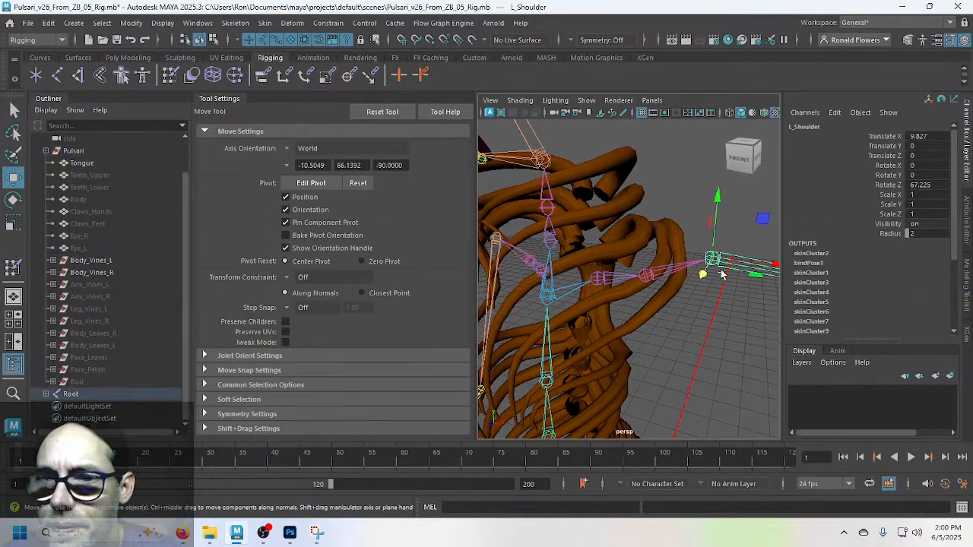
key("e")
left_click_drag(742, 201, 715, 252)
left_click_drag(729, 353, 700, 320, "alt")
Step: Select Vine2 and examine its sharp bend near the left shoulder from several angles
left_click(667, 293)
left_click_drag(697, 357, 644, 359, "alt")
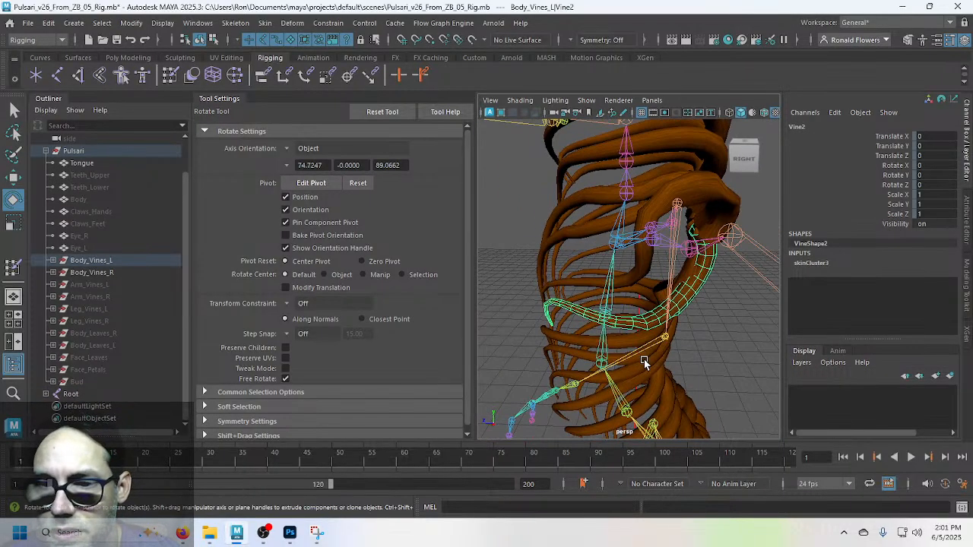
middle_click_drag(644, 358, 646, 282, "alt")
scroll(667, 257, "up", 5)
scroll(669, 254, "down", 2)
left_click_drag(680, 246, 650, 283, "alt")
scroll(662, 234, "down", 5)
scroll(589, 271, "up", 3)
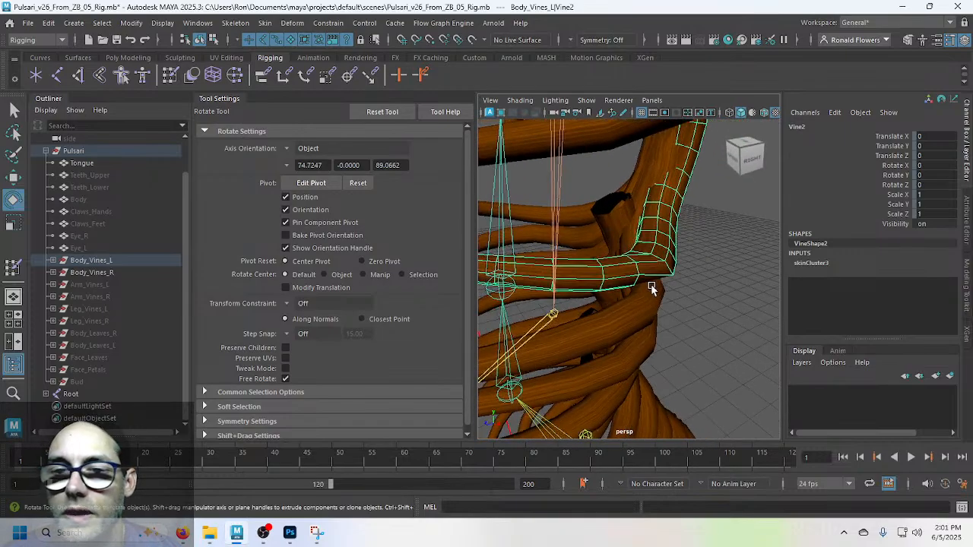
Step: Open Vine2 for skin weight painting, hide the Outliner, and inspect the L_Shoulder influence from the side and behind
left_click(13, 267)
left_click(13, 364)
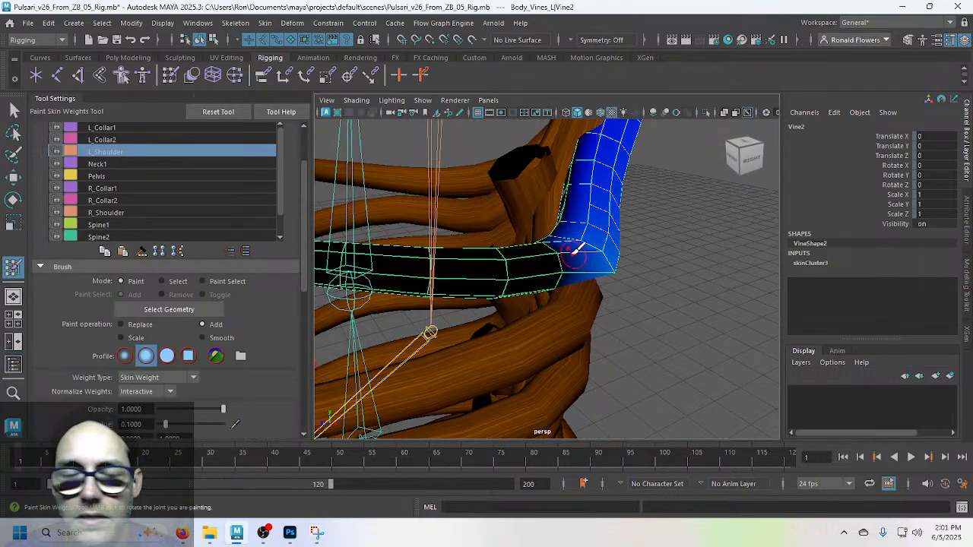
scroll(574, 275, "down", 5)
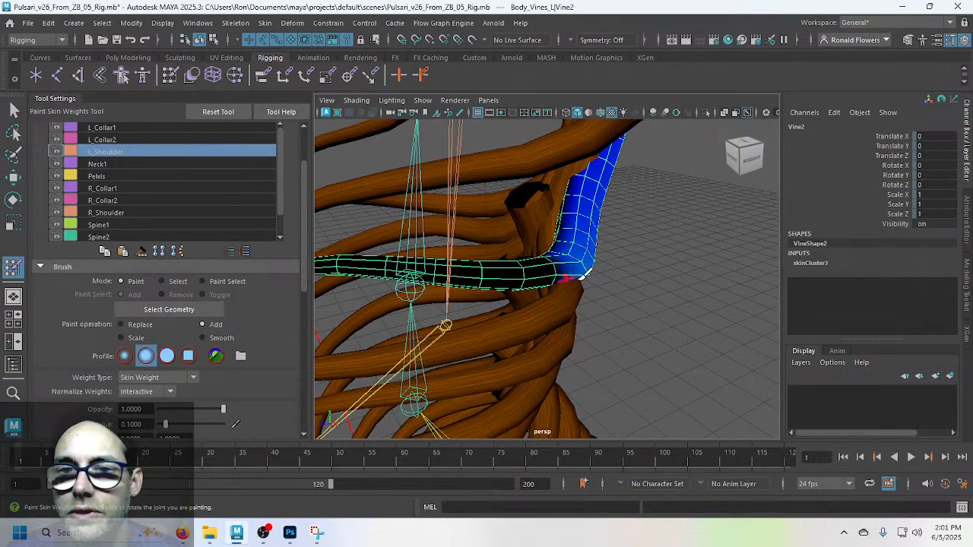
mouse_move(630, 254)
left_mouse_down("alt")
mouse_move(459, 254)
mouse_move(474, 253)
mouse_move(515, 300)
mouse_move(469, 267)
mouse_move(491, 257)
left_mouse_up("alt")
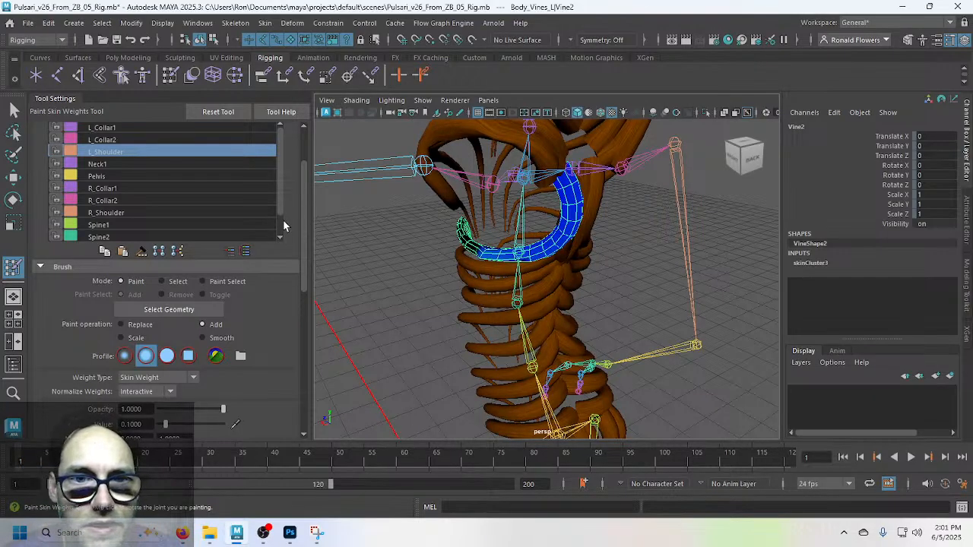
Step: Display the L_Collar2 influence on Vine2 and examine its falloff from behind and from the side
scroll(283, 226, "up", 2)
left_click(175, 177)
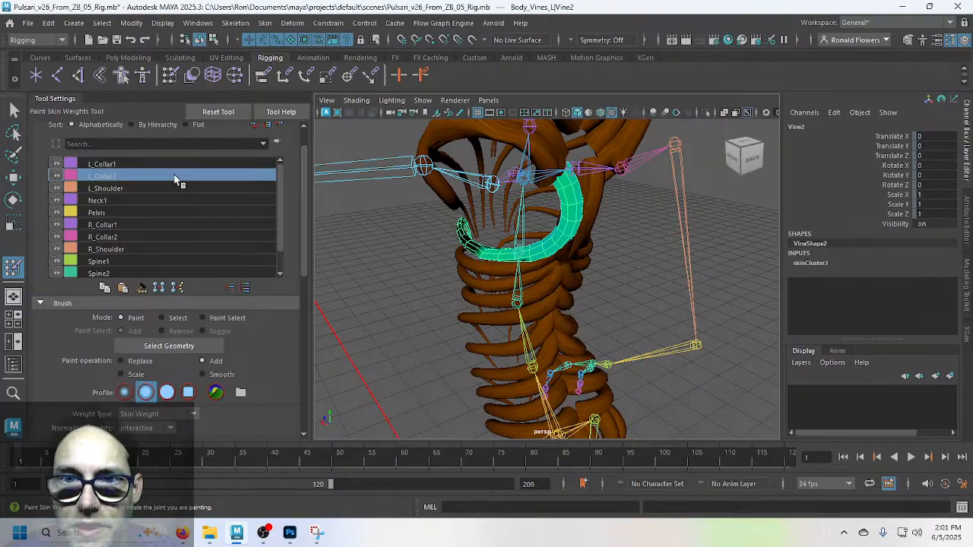
scroll(464, 240, "up", 3)
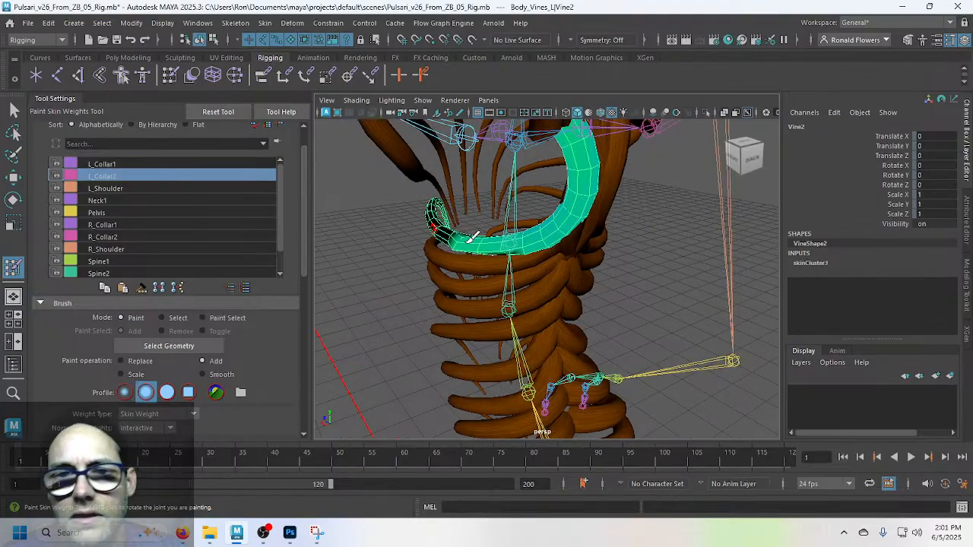
mouse_move(504, 202)
left_mouse_down("alt")
mouse_move(487, 228)
mouse_move(464, 213)
mouse_move(470, 269)
mouse_move(504, 274)
mouse_move(497, 266)
mouse_move(513, 257)
left_mouse_up("alt")
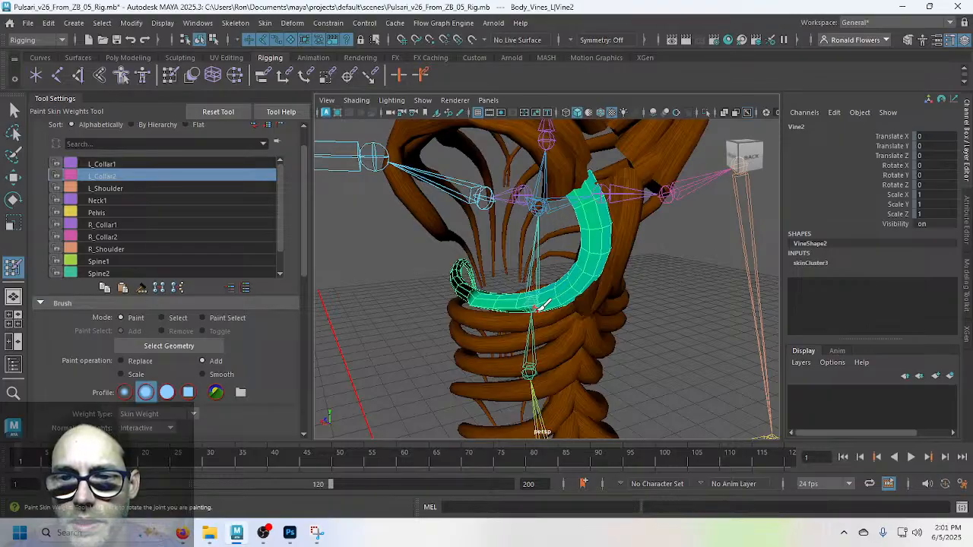
left_click_drag(532, 305, 555, 325, "alt")
scroll(566, 303, "up", 5)
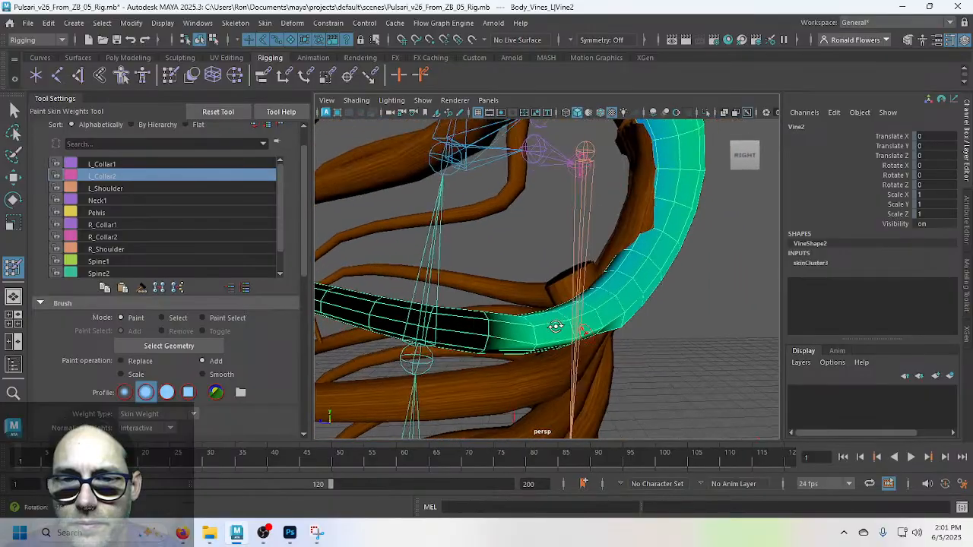
middle_click_drag(556, 325, 516, 275, "alt")
left_click_drag(515, 273, 546, 299, "alt")
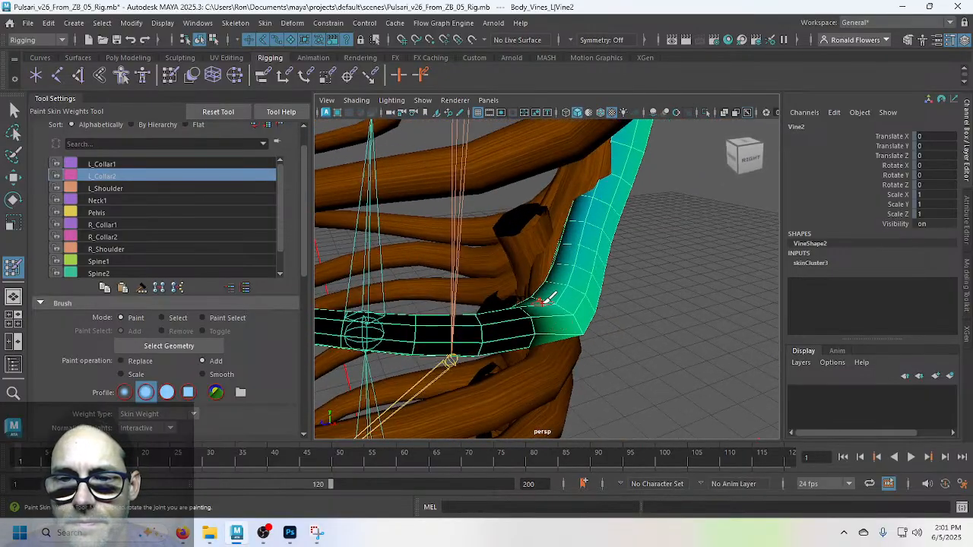
Step: Paint L_Shoulder weight onto Vine2 around the sharp bend, adding 0.1 per stroke, to smooth its curve
left_click(141, 190)
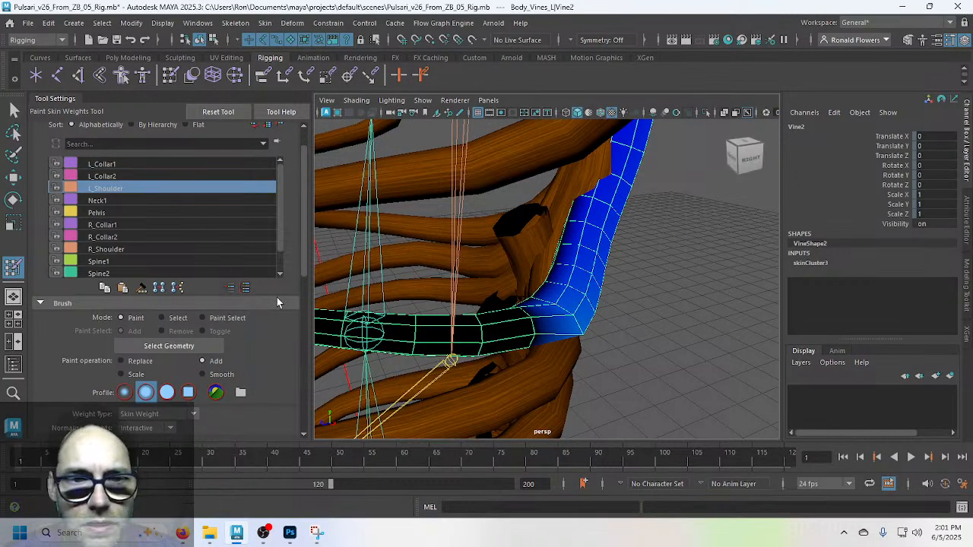
scroll(236, 319, "down", 4)
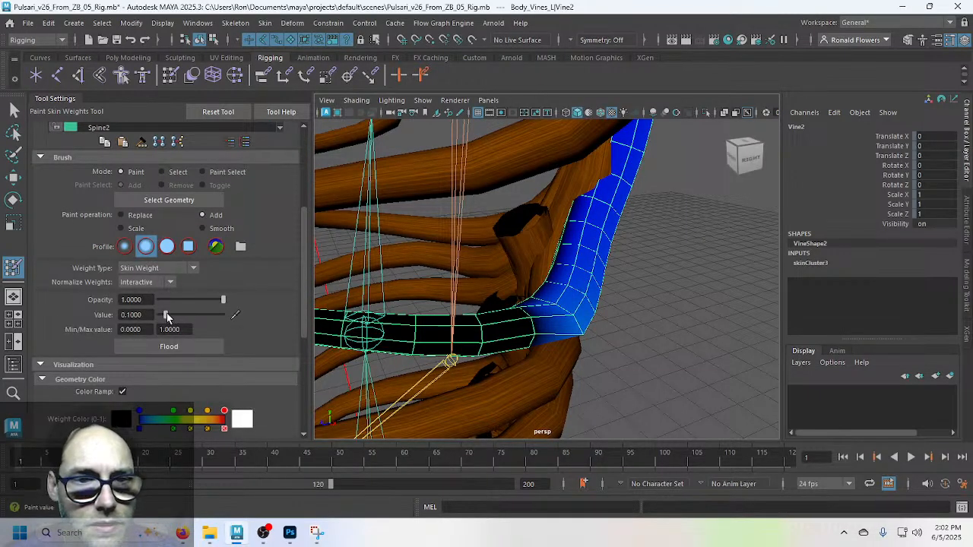
left_click_drag(639, 322, 566, 264, "alt")
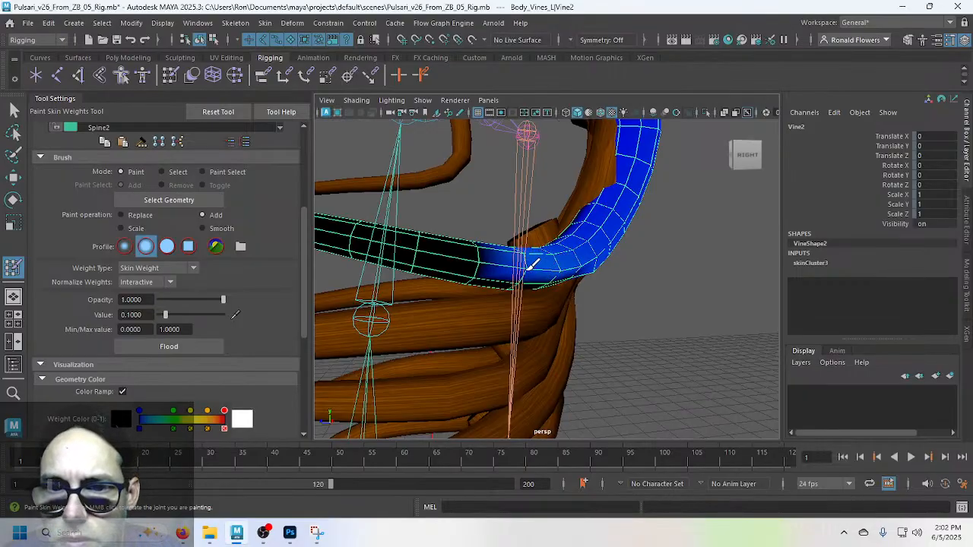
left_click_drag(506, 261, 555, 304, "alt")
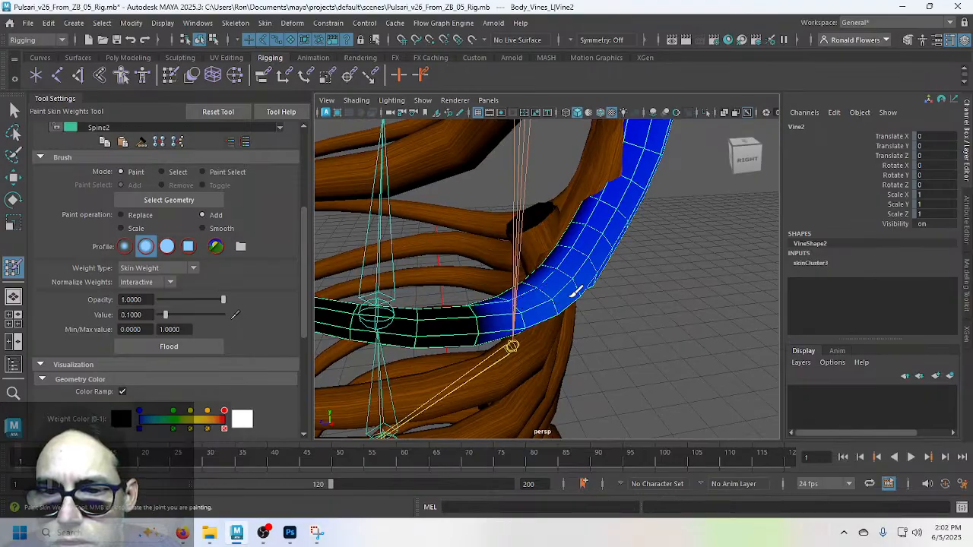
left_click_drag(582, 306, 498, 262, "alt")
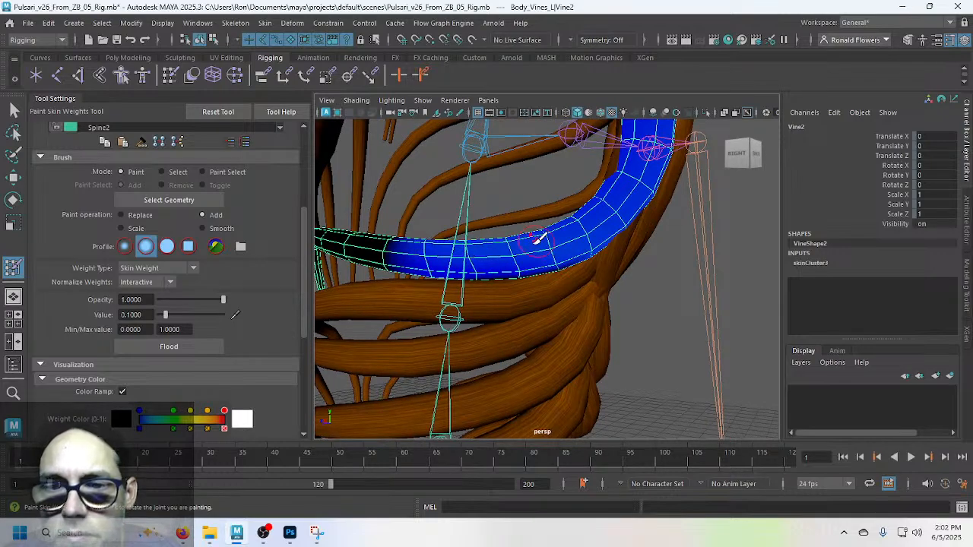
left_click_drag(538, 241, 576, 283, "alt")
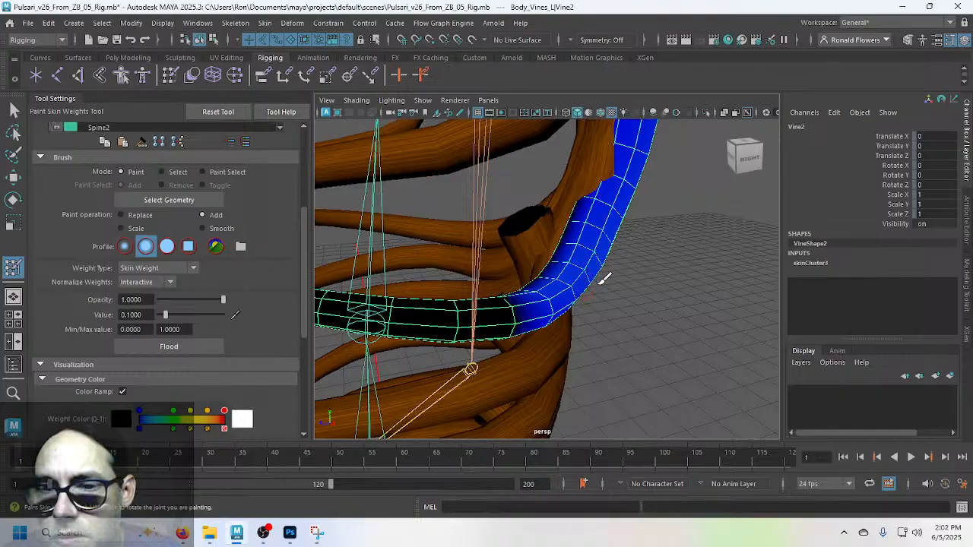
left_click_drag(605, 279, 527, 225, "alt")
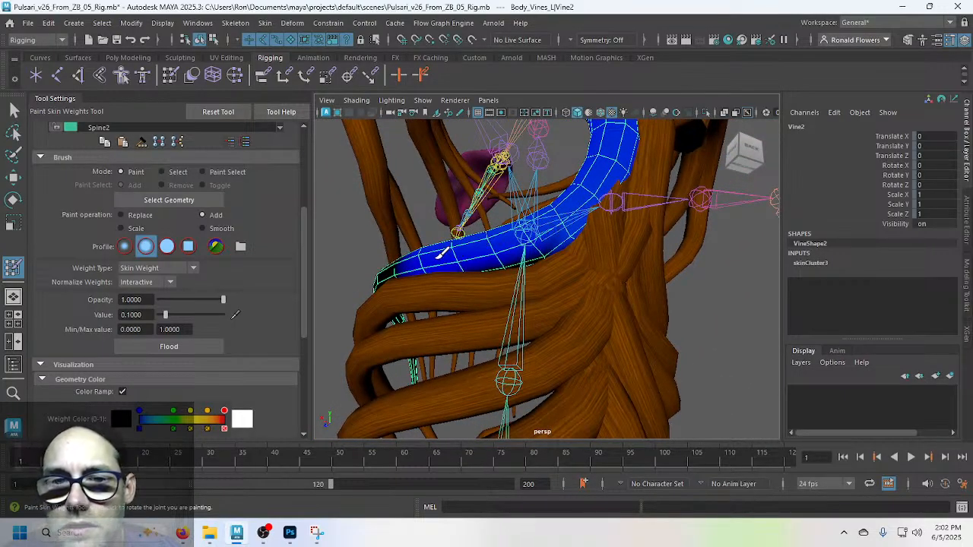
Step: Leave weight painting, test-rotate the L_Shoulder joint to check the vines, and undo the rotation
left_click_drag(545, 216, 637, 313, "alt")
key("q")
left_click(644, 328)
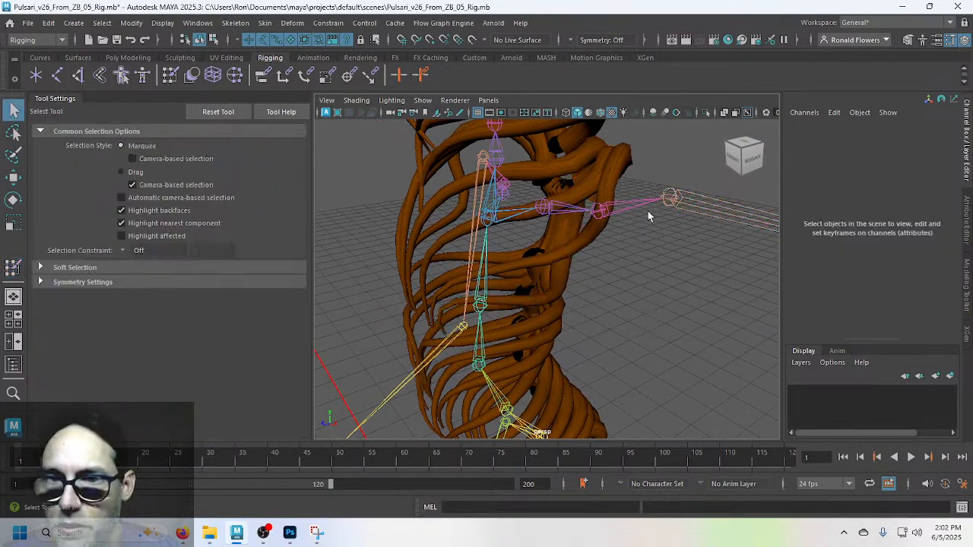
left_click(668, 200)
key("e")
left_click_drag(697, 175, 659, 338)
key("ctrl+z")
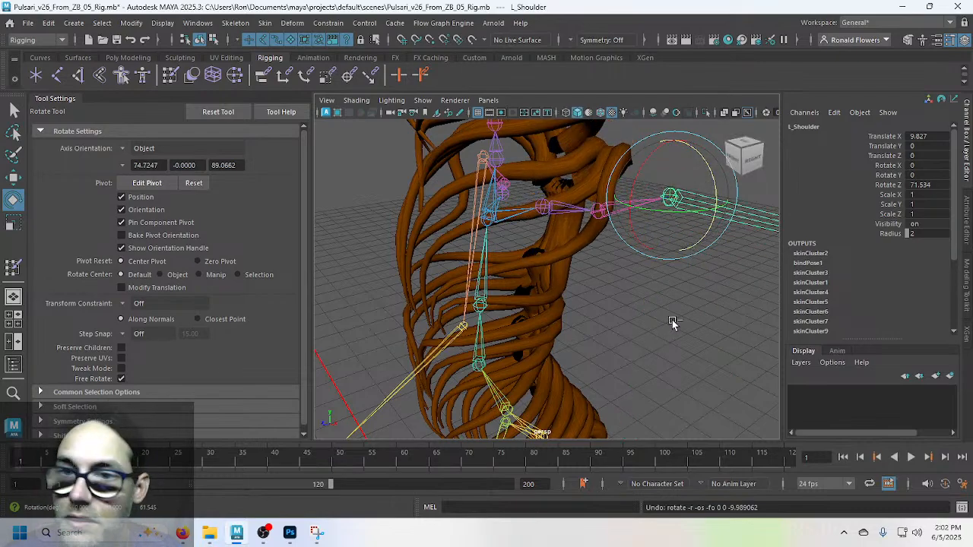
Step: Test-rotate the Neck1 joint to check the vine deformation, undo the rotation, and deselect the joint
left_click(629, 323)
left_click_drag(604, 300, 622, 320, "alt")
left_click(562, 290)
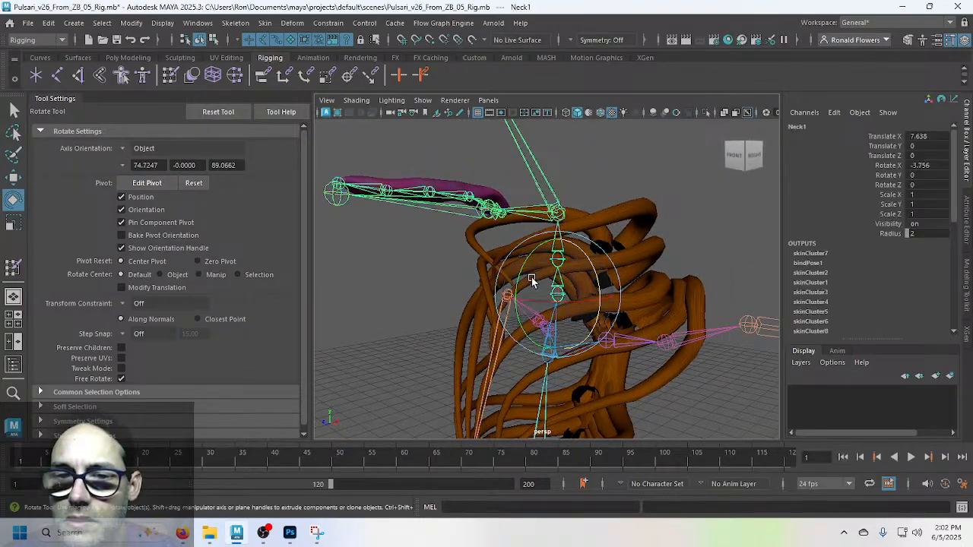
left_click_drag(550, 301, 567, 304)
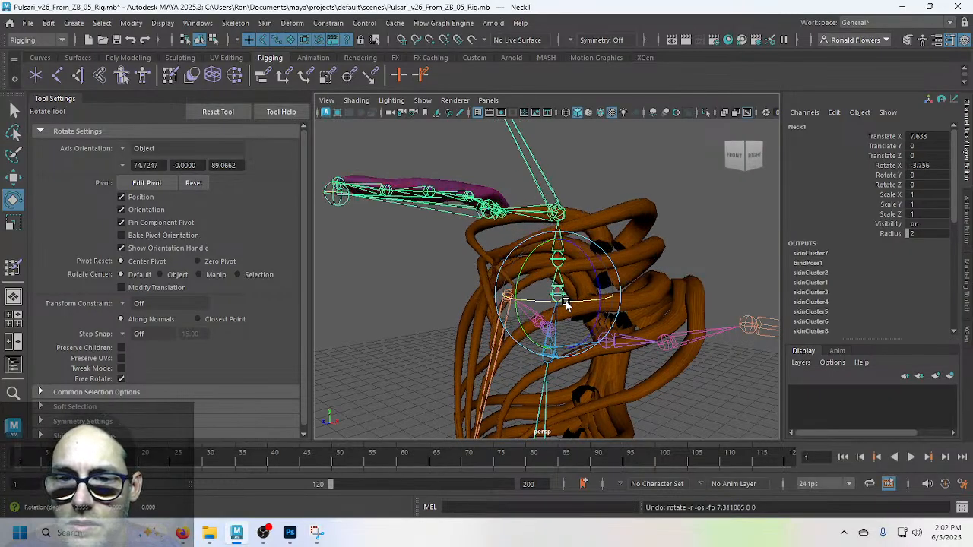
left_click(414, 325)
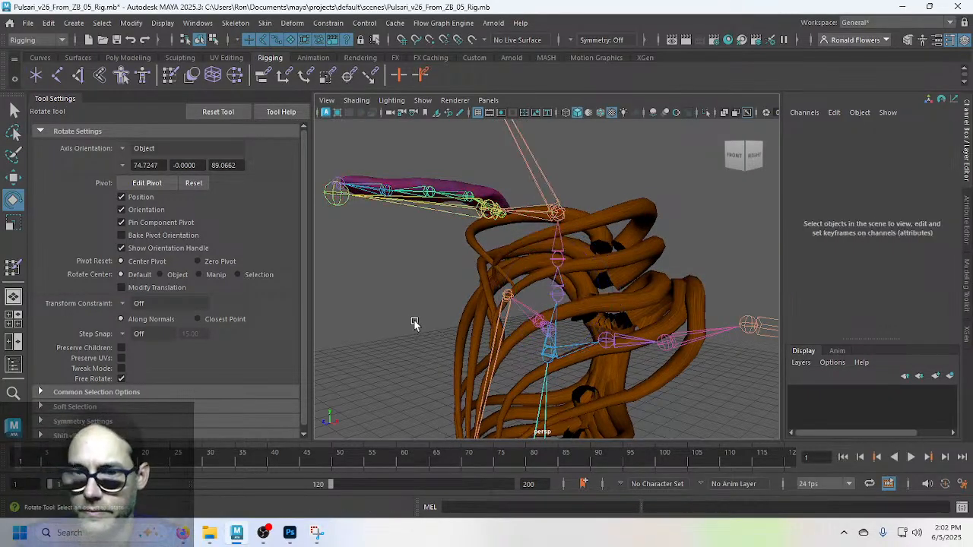
Step: Rotate L_Shoulder to about 44.2 degrees and L_Collar2 to about 44 degrees in Z to pose the left arm
left_click_drag(414, 325, 582, 306, "alt")
left_click(581, 191)
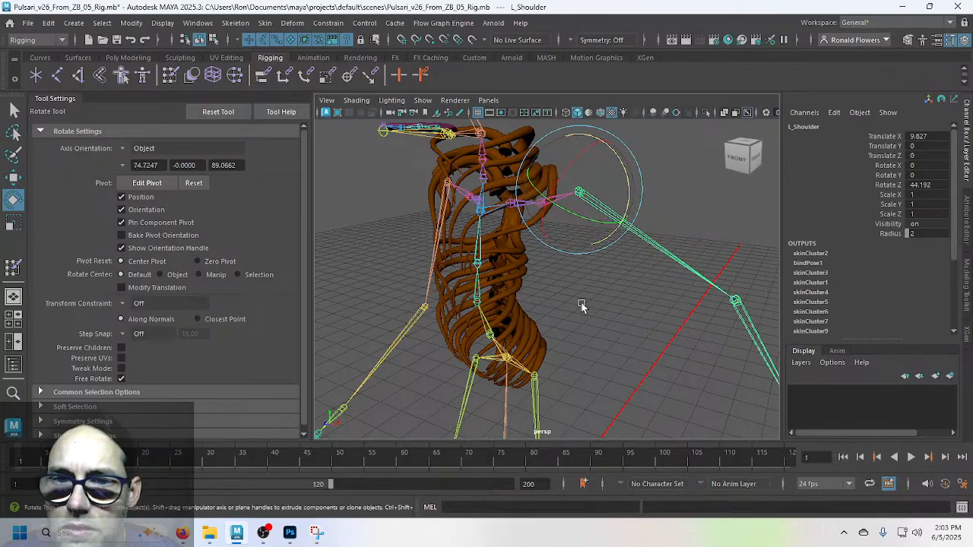
left_click(583, 304)
left_click(546, 202)
left_click_drag(578, 172, 541, 130)
Step: Select Vine2 and examine its deformation in the raised collar pose from the side and behind
scroll(553, 302, "up", 6)
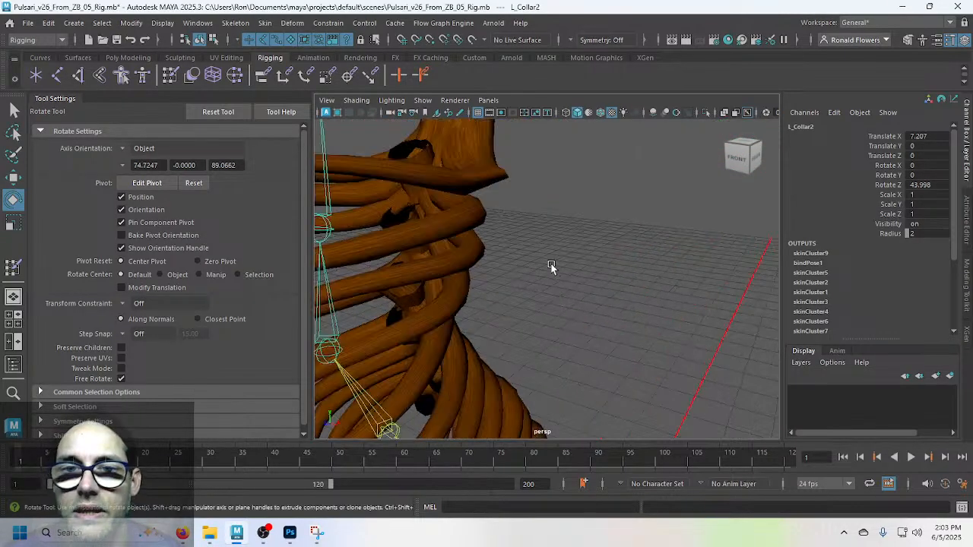
middle_click_drag(551, 264, 618, 359, "alt")
left_click_drag(618, 359, 635, 302, "alt")
left_click(635, 303)
scroll(648, 370, "up", 3)
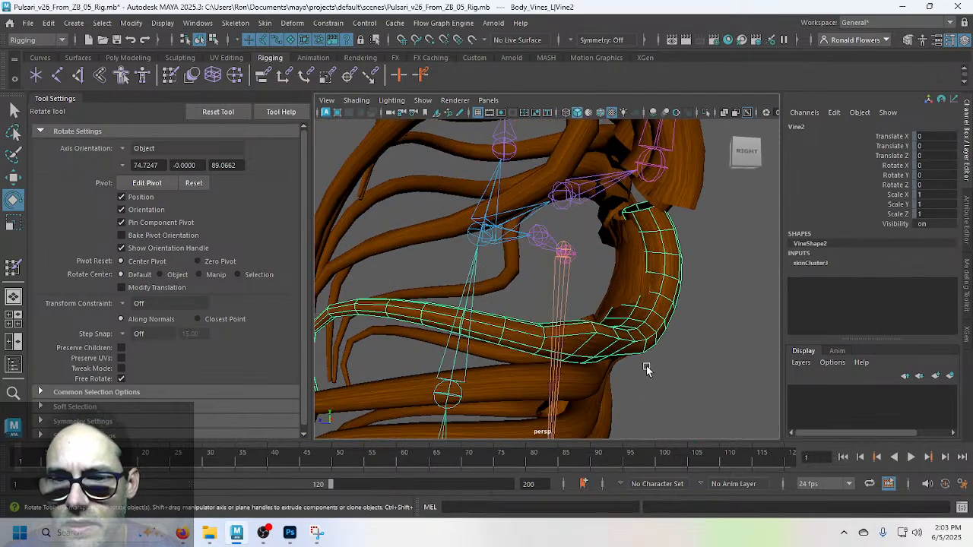
left_click_drag(646, 369, 444, 307, "alt")
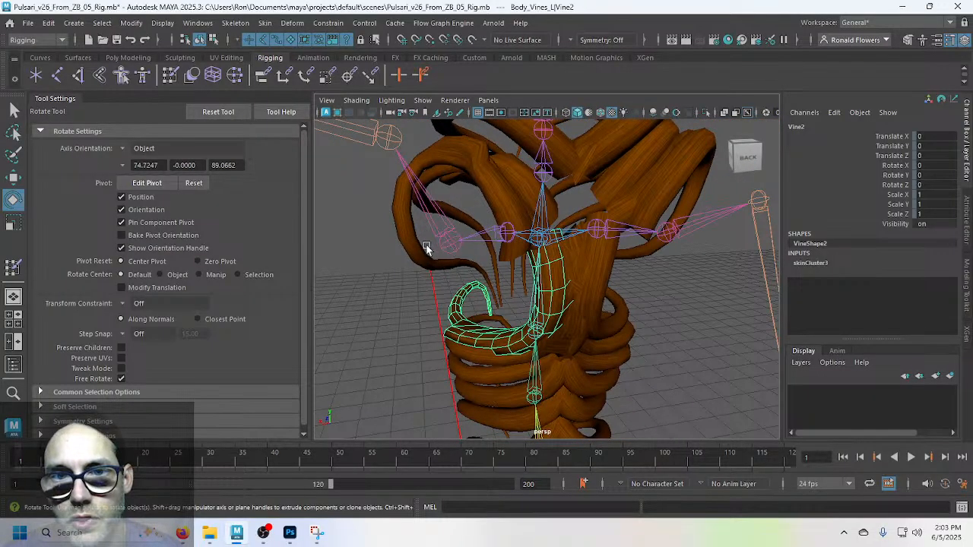
scroll(490, 333, "up", 3)
left_click_drag(490, 333, 582, 305, "alt")
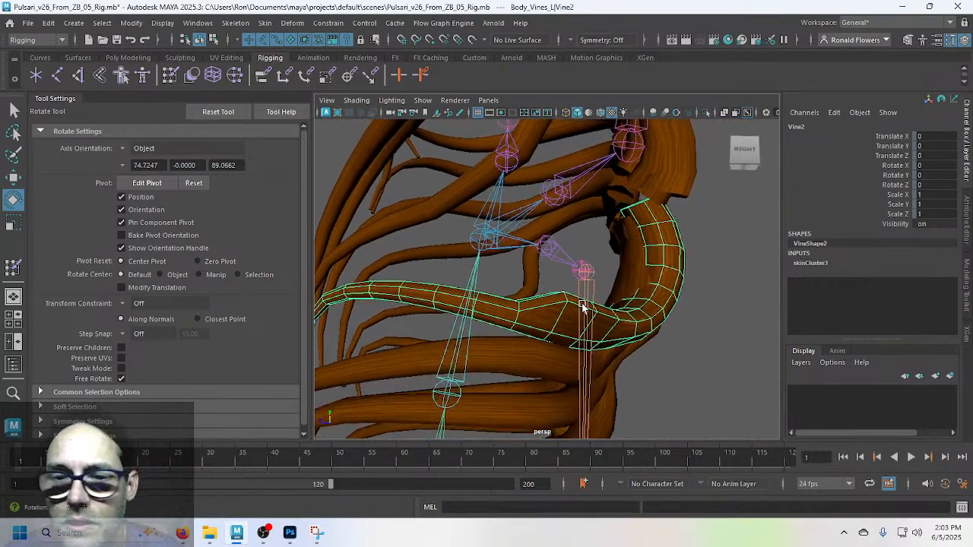
Step: Paint more L_Shoulder weight onto Vine2's bulging lower bend, adding 0.1 per stroke, checking the falloff from several angles
left_click(14, 266)
scroll(584, 339, "up", 2)
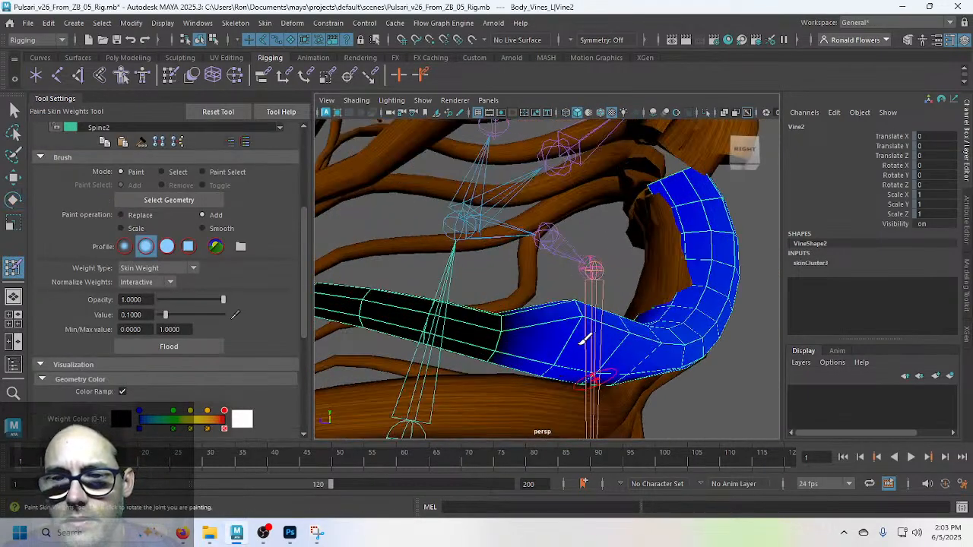
left_click_drag(576, 336, 494, 329, "alt")
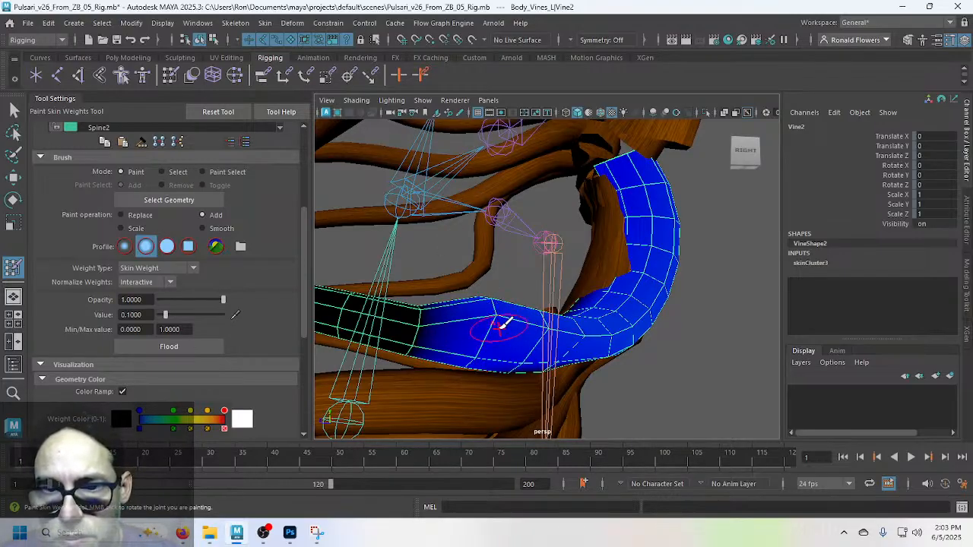
left_click_drag(499, 325, 508, 386, "alt")
middle_click_drag(508, 386, 478, 332, "alt")
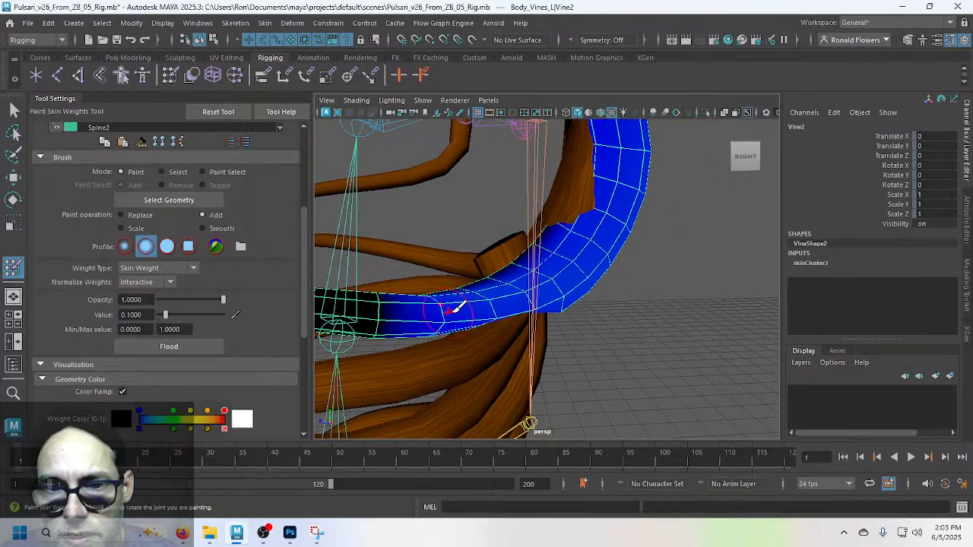
left_click_drag(454, 310, 469, 337, "alt")
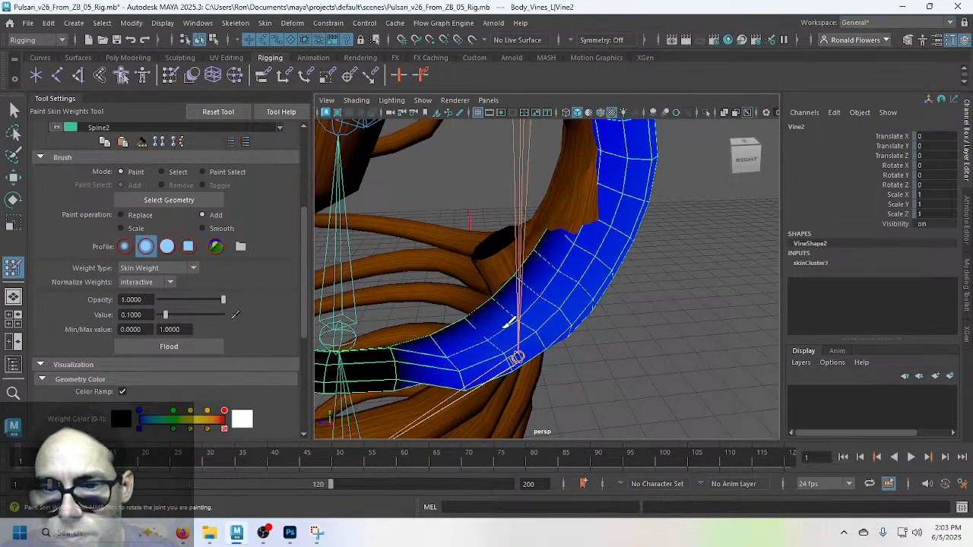
left_click_drag(532, 327, 482, 256, "alt")
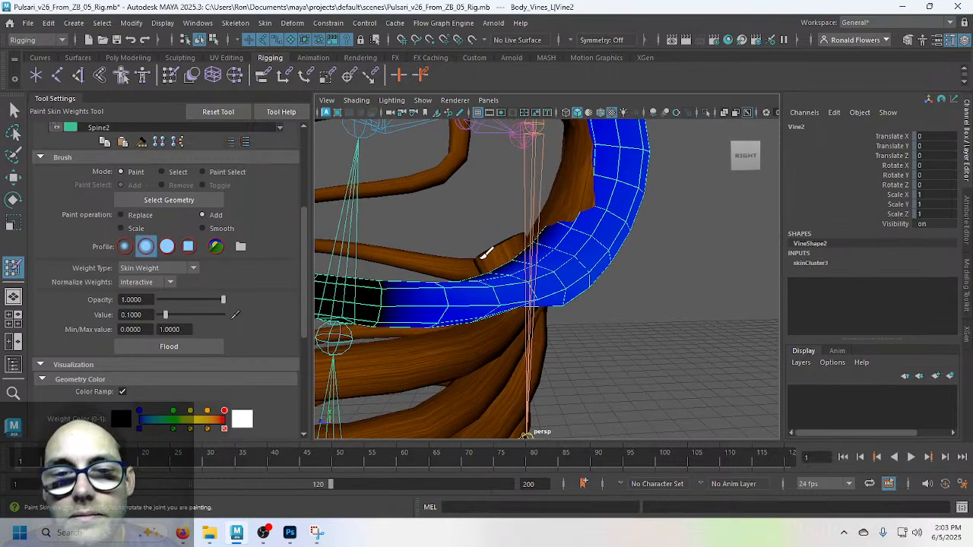
scroll(257, 274, "up", 4)
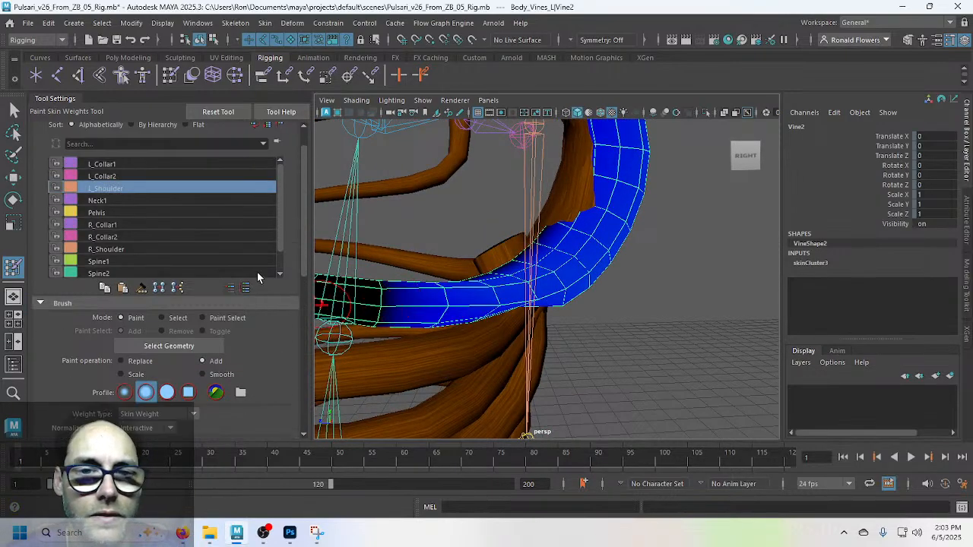
Step: Switch the painted influence to L_Collar2 and smooth its weights along Vine2's lower bend
left_click(132, 174)
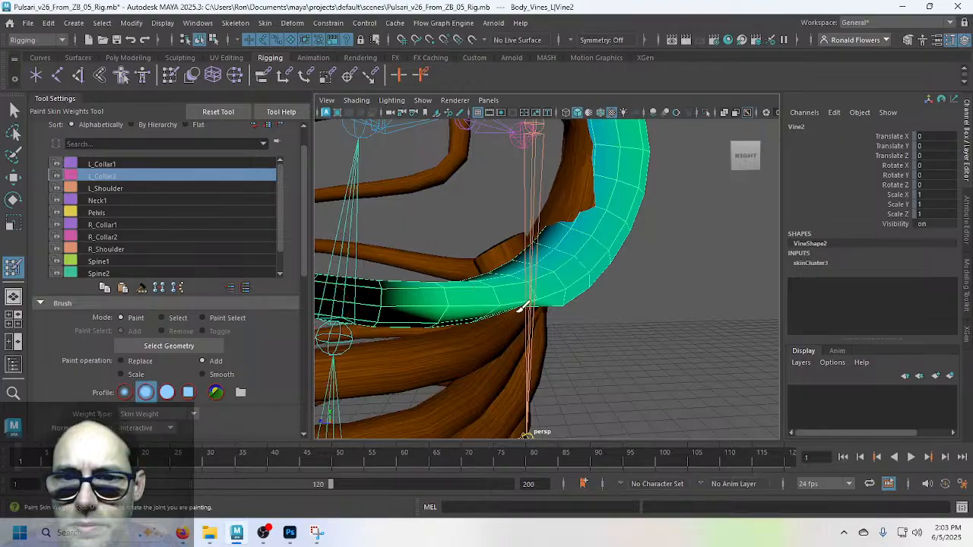
mouse_move(506, 301)
left_mouse_down("alt")
mouse_move(511, 279)
mouse_move(456, 278)
mouse_move(465, 268)
mouse_move(516, 281)
left_mouse_up("alt")
left_click(475, 279, "shift")
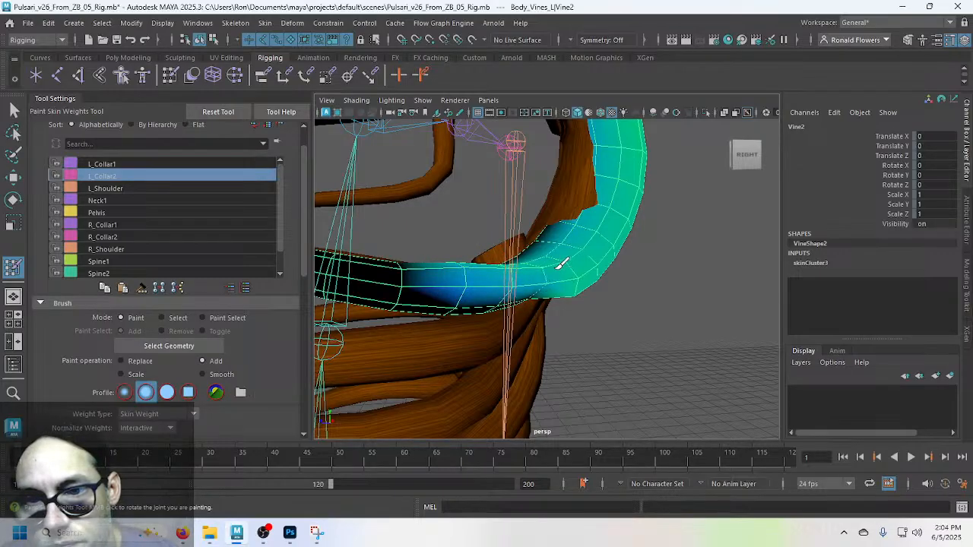
left_click_drag(515, 278, 516, 307, "alt")
mouse_move(508, 360)
left_mouse_down("shift")
mouse_move(468, 371)
mouse_move(538, 325)
left_mouse_up("shift")
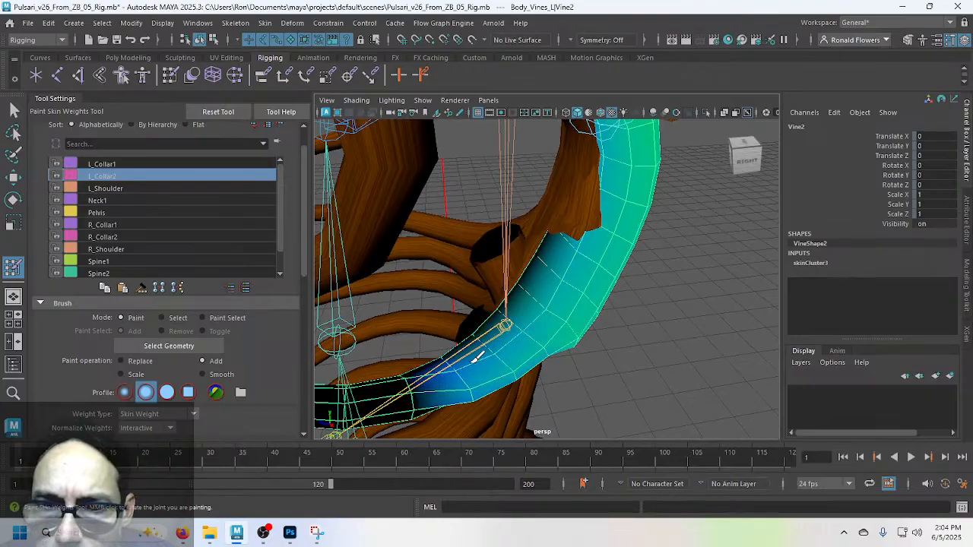
left_click_drag(477, 357, 470, 389, "shift")
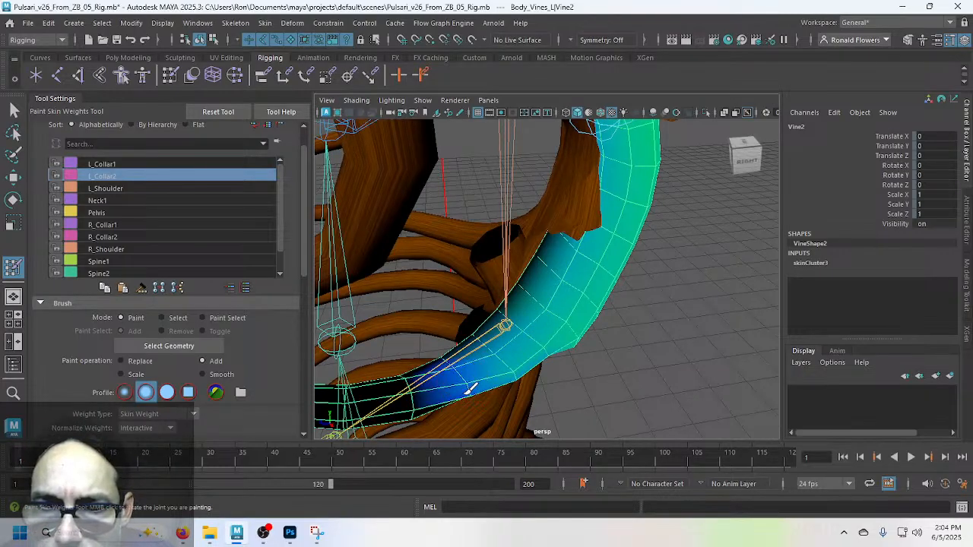
left_click_drag(515, 358, 473, 337, "alt")
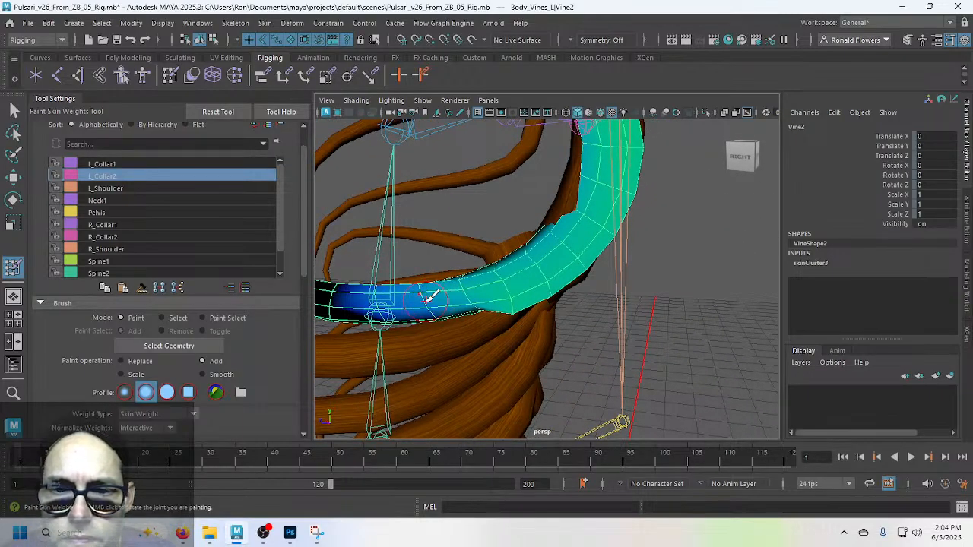
Step: Refine the L_Collar2 falloff around the back of Vine2's bend, checking it from the side and behind
left_click_drag(430, 296, 527, 355, "alt")
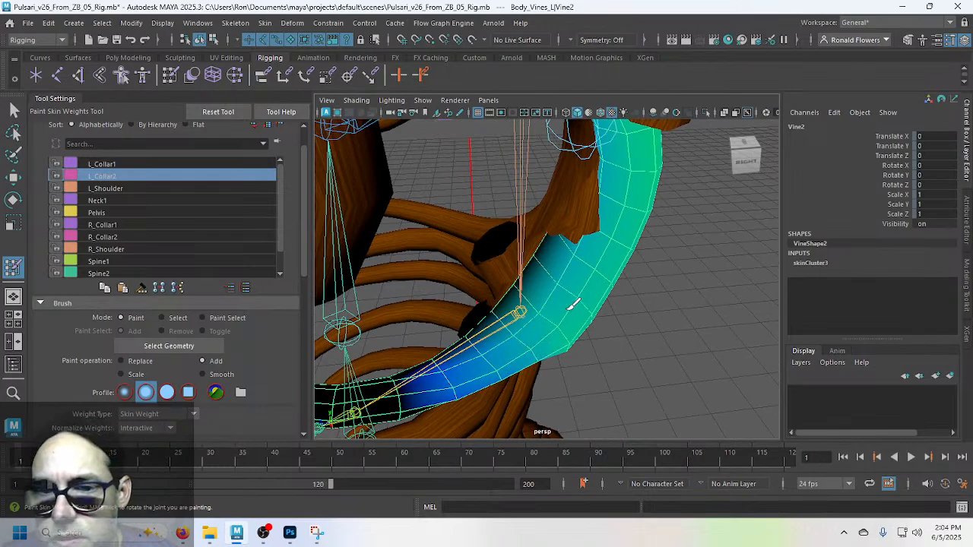
mouse_move(580, 315)
left_mouse_down("alt")
mouse_move(498, 250)
mouse_move(473, 251)
mouse_move(503, 236)
mouse_move(494, 246)
mouse_move(513, 259)
left_mouse_up("alt")
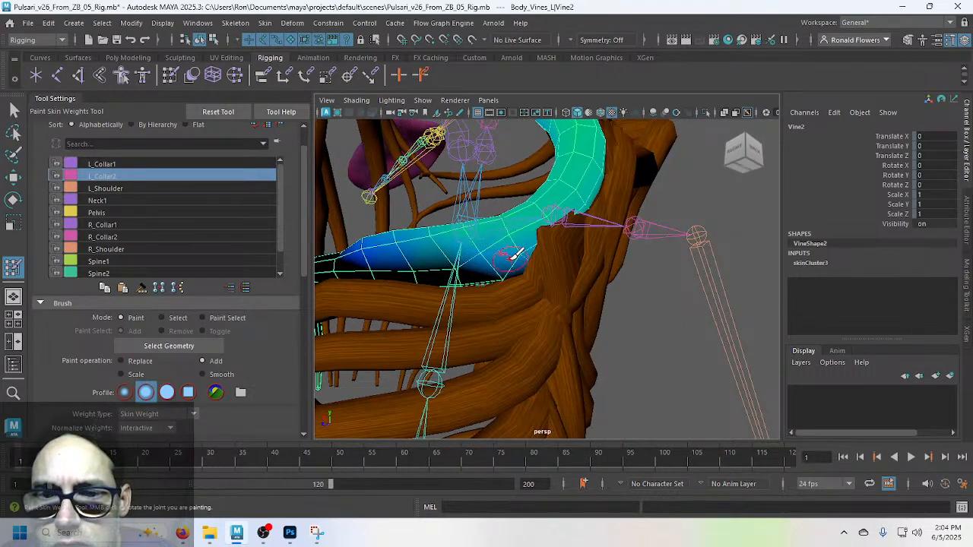
mouse_move(513, 222)
left_mouse_down()
mouse_move(433, 237)
mouse_move(494, 224)
mouse_move(438, 241)
mouse_move(482, 306)
left_mouse_up()
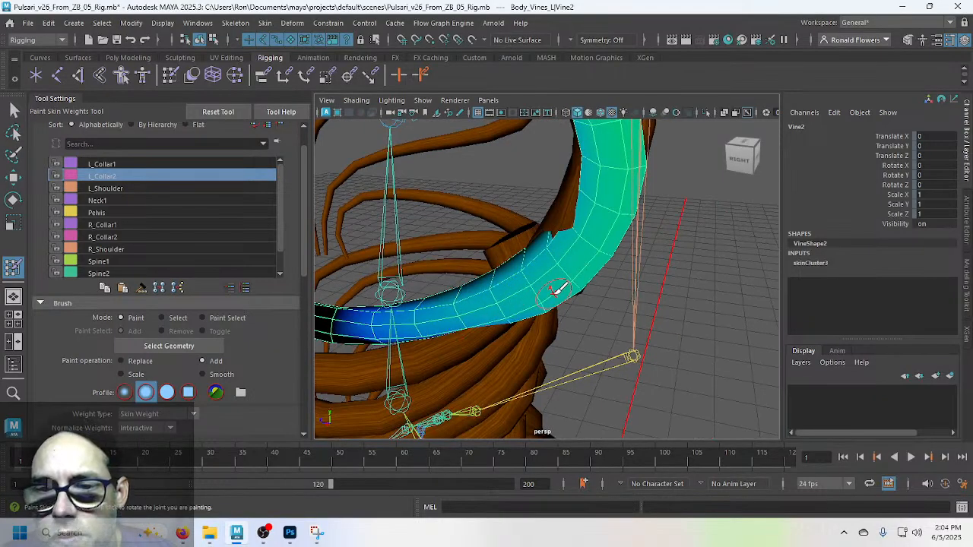
left_click_drag(560, 282, 524, 226, "alt")
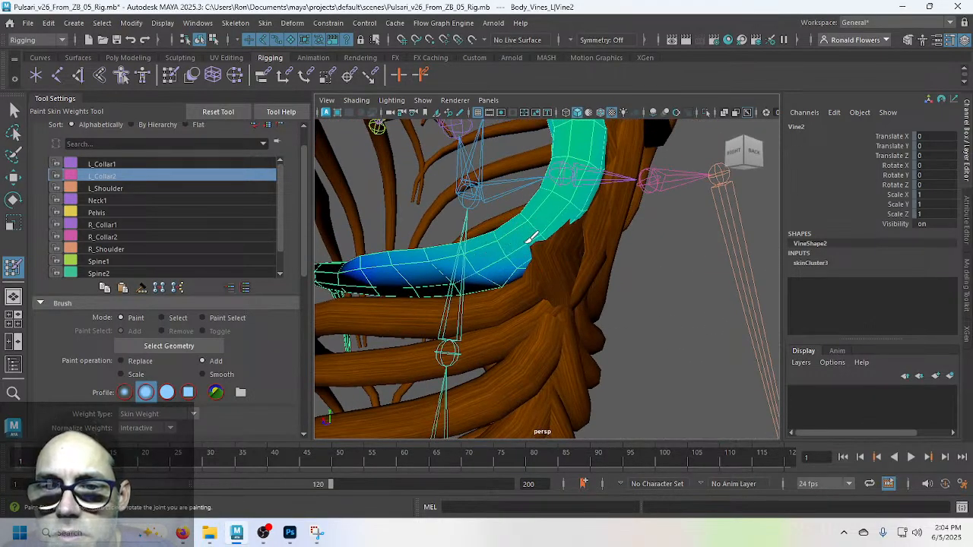
left_click_drag(539, 226, 623, 325, "alt")
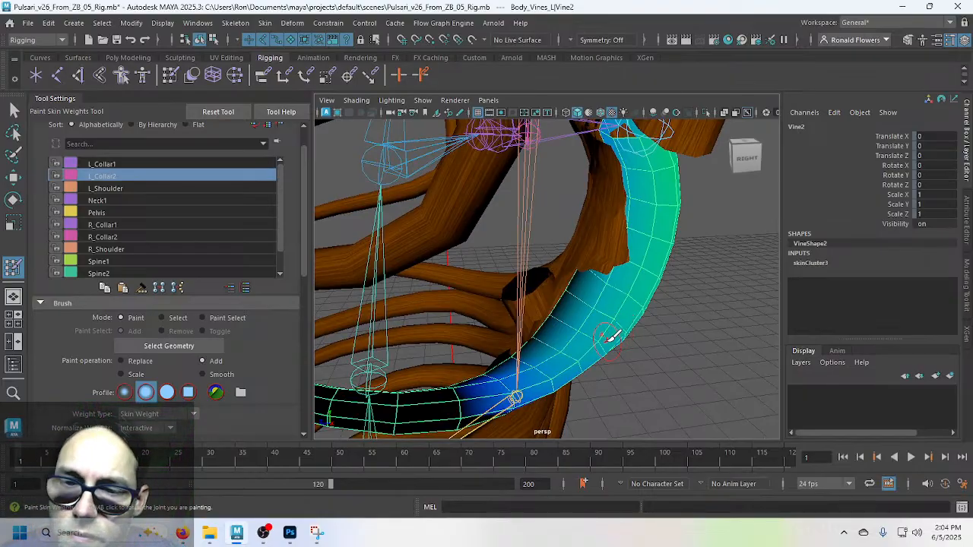
left_click_drag(612, 337, 559, 249, "alt")
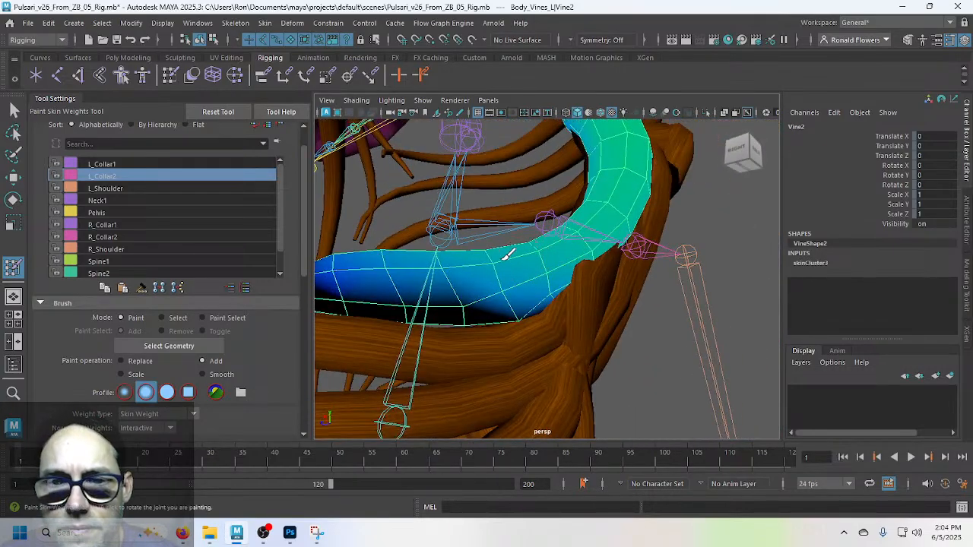
Step: Smooth the L_Collar2 weights from Vine2's lower bend up toward the shoulder, checking the underside and front
left_click_drag(403, 280, 434, 314, "alt")
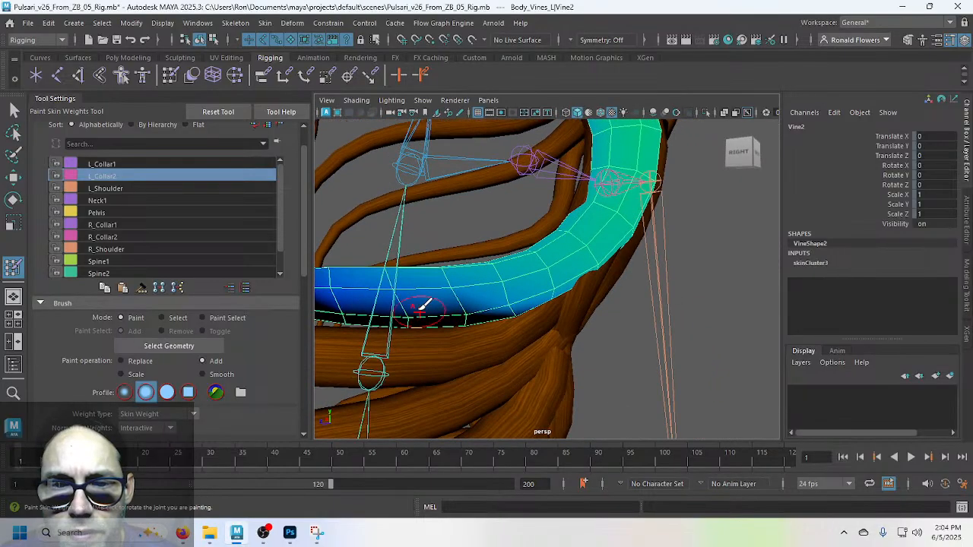
left_click_drag(359, 298, 461, 321, "alt")
middle_click_drag(461, 321, 493, 269, "alt")
left_click_drag(499, 302, 577, 249, "shift")
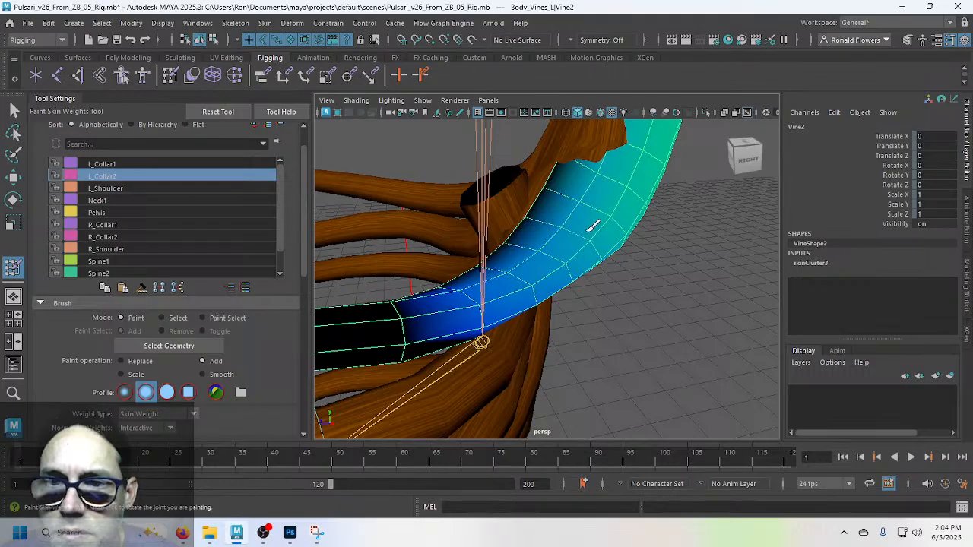
left_click_drag(602, 189, 621, 142, "shift")
left_click_drag(594, 209, 536, 212, "alt")
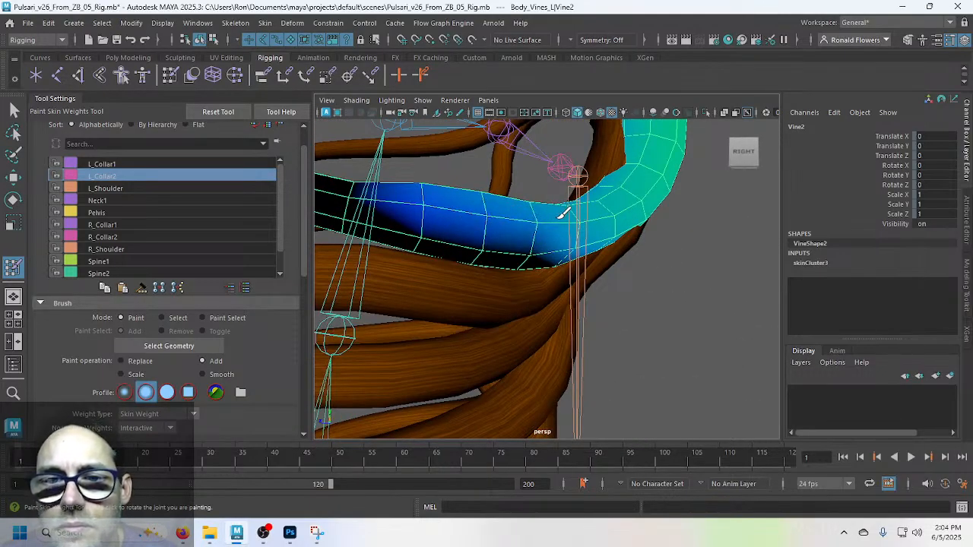
mouse_move(604, 213)
left_mouse_down("alt")
mouse_move(391, 231)
mouse_move(580, 261)
mouse_move(647, 306)
left_mouse_up("alt")
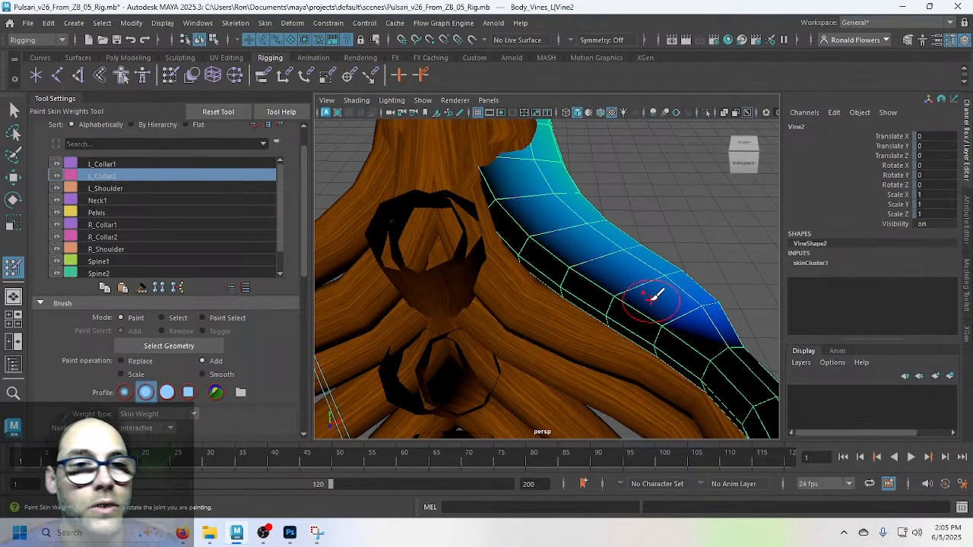
Step: Switch the painted influence to L_Collar1 and examine its weights and falloff on Vine2 from the front, side and behind
left_click(132, 164)
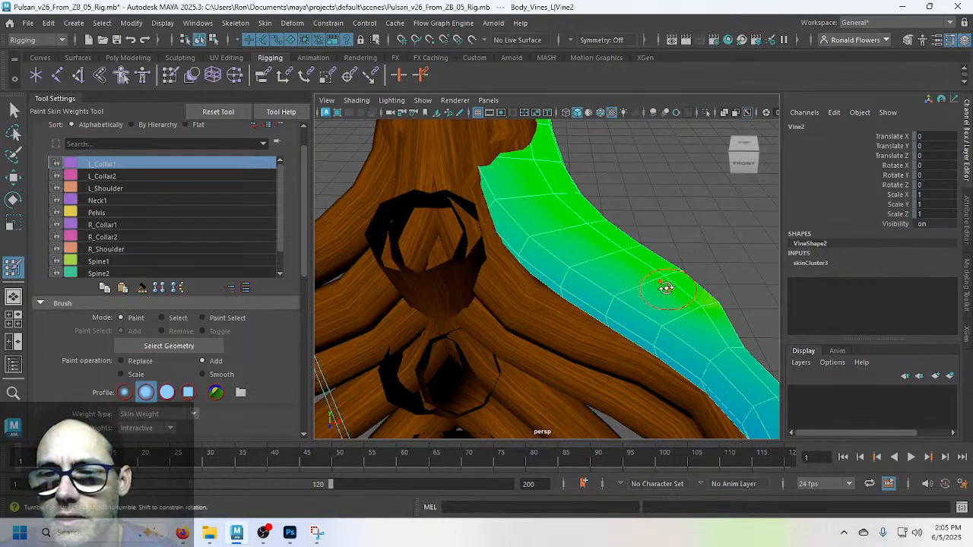
mouse_move(666, 284)
left_mouse_down("alt")
mouse_move(535, 267)
mouse_move(426, 282)
mouse_move(549, 254)
left_mouse_up("alt")
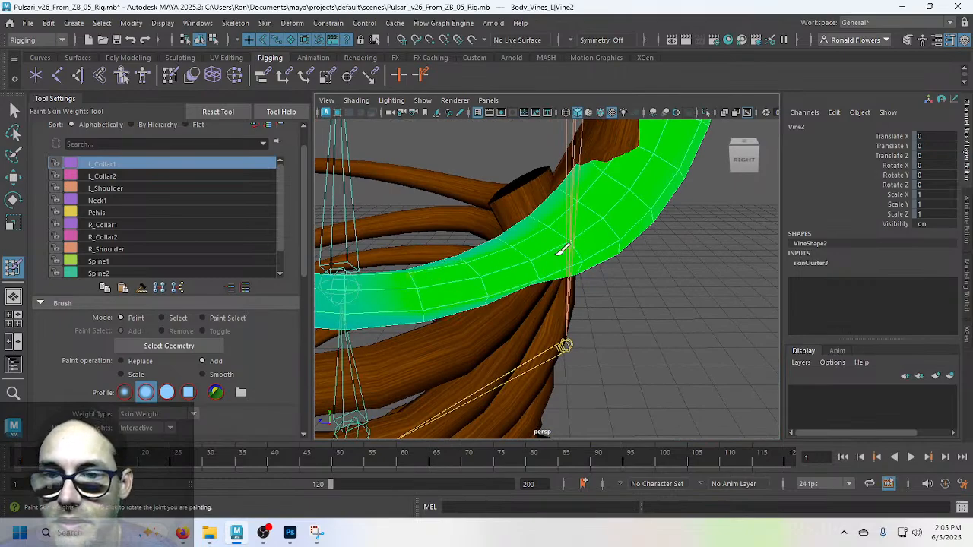
mouse_move(423, 293)
left_mouse_down("alt")
mouse_move(466, 276)
mouse_move(421, 244)
left_mouse_up("alt")
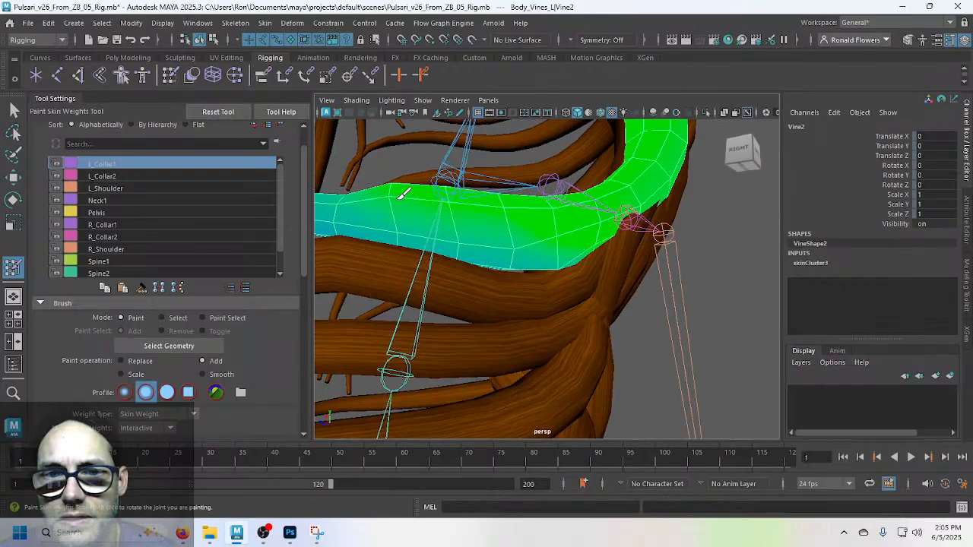
left_click_drag(441, 200, 438, 238, "alt")
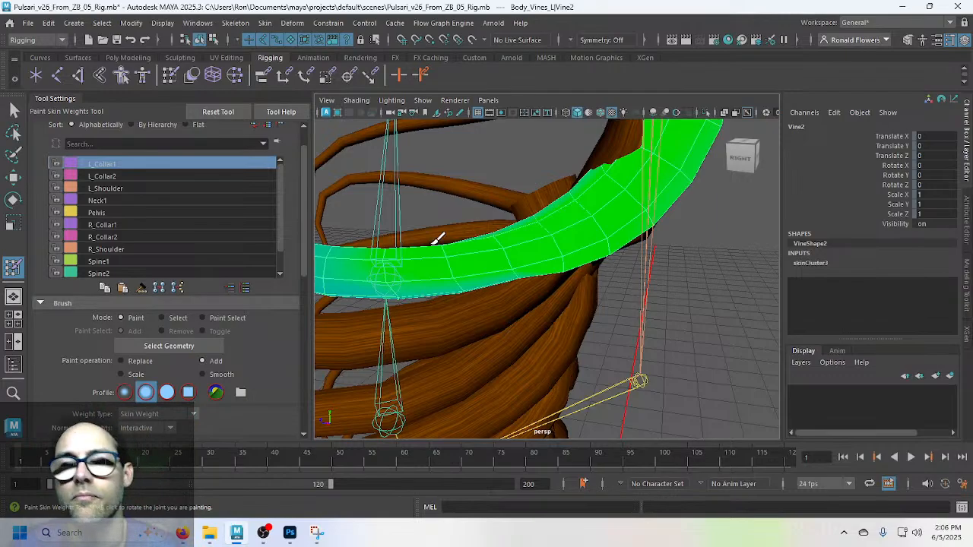
mouse_move(550, 249)
left_mouse_down("alt")
mouse_move(656, 261)
mouse_move(699, 251)
mouse_move(689, 265)
left_mouse_up("alt")
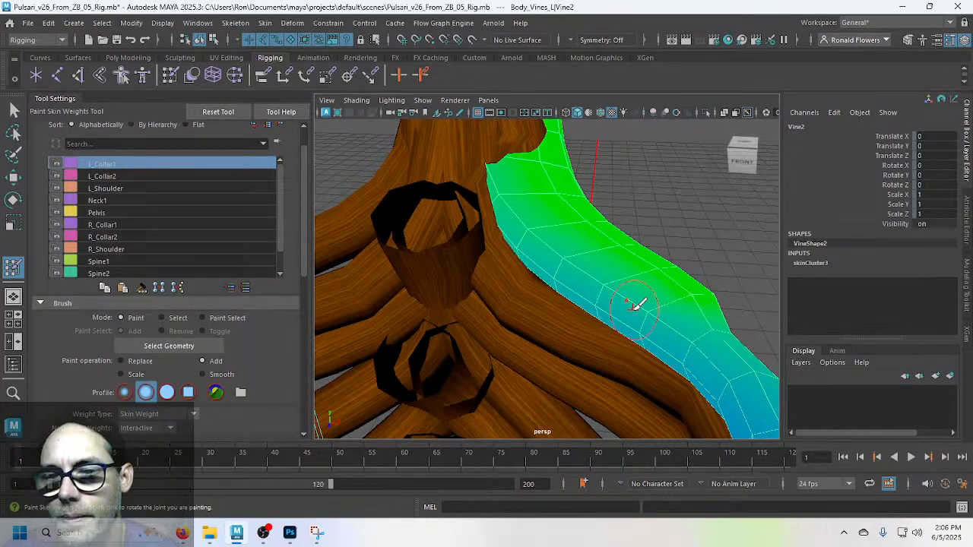
mouse_move(636, 304)
left_mouse_down("alt")
mouse_move(513, 296)
mouse_move(512, 306)
mouse_move(566, 275)
left_mouse_up("alt")
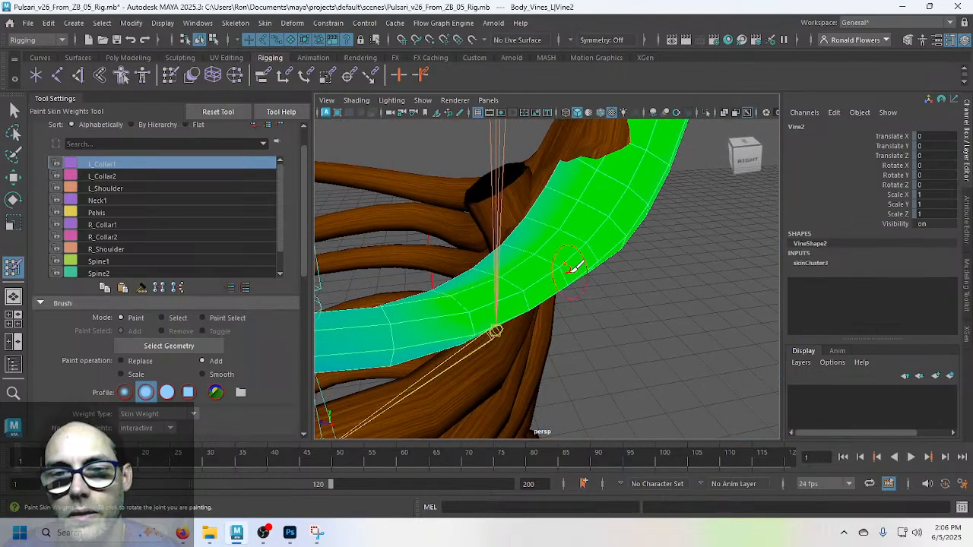
scroll(549, 275, "down", 4)
middle_click_drag(591, 241, 566, 303, "alt")
mouse_move(565, 302)
left_mouse_down("alt")
mouse_move(469, 285)
mouse_move(500, 285)
left_mouse_up("alt")
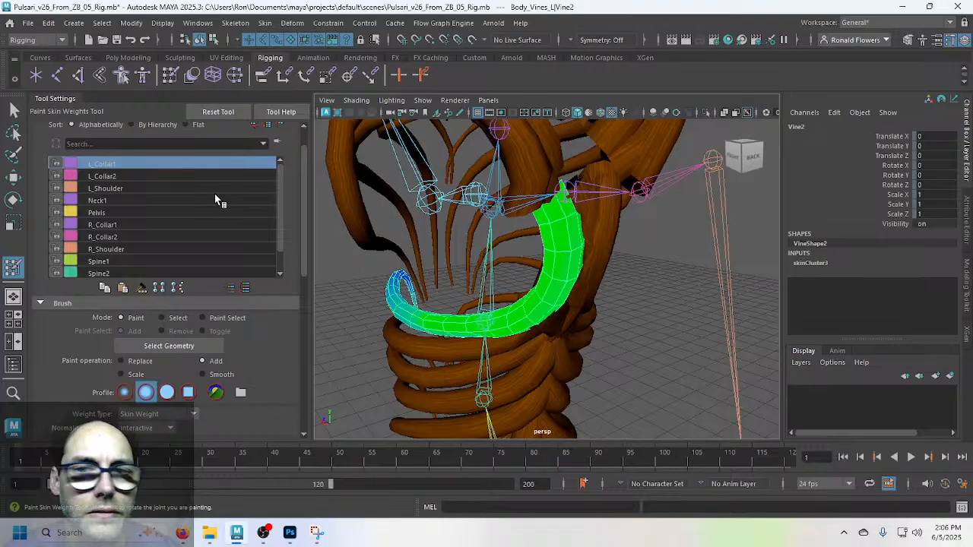
Step: Switch the painted influence to Spine4 and add weight across Vine2's lower bend, checking the curve from several angles
scroll(216, 200, "down", 2)
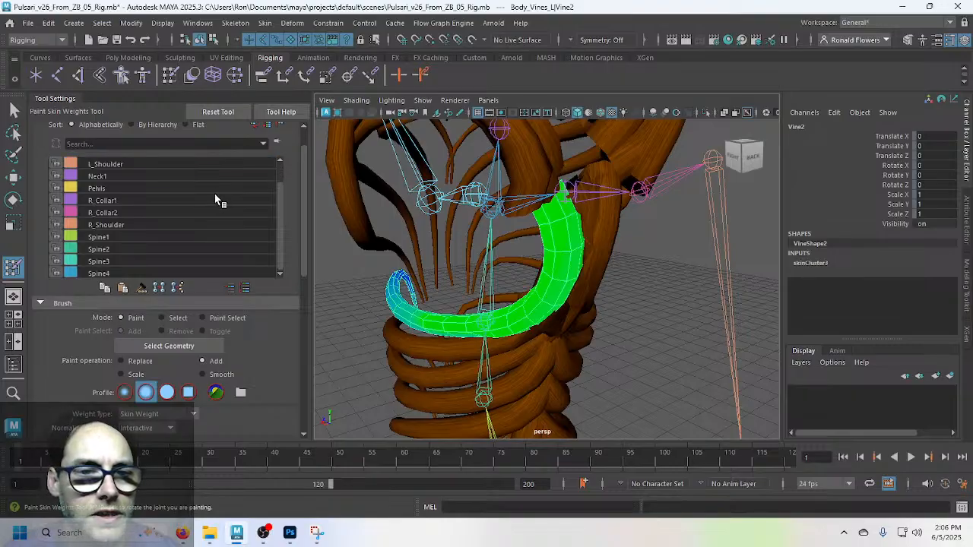
left_click(146, 272)
left_click_drag(571, 308, 511, 299, "alt")
right_click_drag(511, 299, 554, 305, "alt")
mouse_move(554, 304)
left_mouse_down("alt")
mouse_move(580, 292)
mouse_move(574, 323)
left_mouse_up("alt")
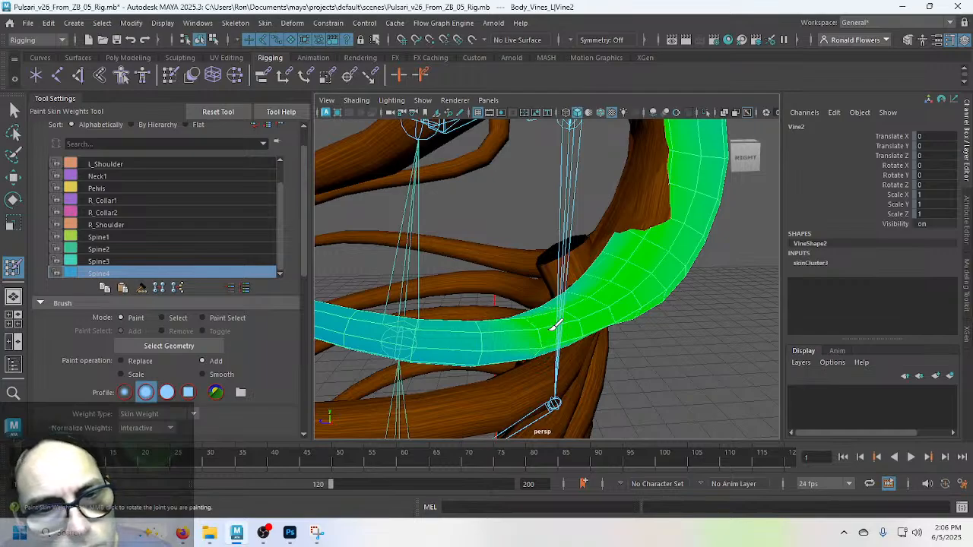
left_click_drag(546, 328, 536, 329)
right_click_drag(560, 334, 561, 340, "alt")
mouse_move(561, 339)
left_mouse_down("alt")
mouse_move(537, 282)
mouse_move(586, 350)
left_mouse_up("alt")
middle_click_drag(586, 350, 573, 299, "alt")
mouse_move(574, 299)
left_mouse_down("alt")
mouse_move(585, 319)
mouse_move(580, 334)
mouse_move(554, 298)
mouse_move(573, 317)
mouse_move(571, 295)
left_mouse_up("alt")
mouse_move(501, 156)
left_mouse_down()
mouse_move(461, 144)
mouse_move(494, 210)
mouse_move(527, 195)
mouse_move(614, 190)
mouse_move(621, 176)
mouse_move(580, 181)
mouse_move(610, 192)
mouse_move(521, 260)
mouse_move(532, 254)
mouse_move(449, 245)
mouse_move(383, 255)
mouse_move(537, 226)
left_mouse_up()
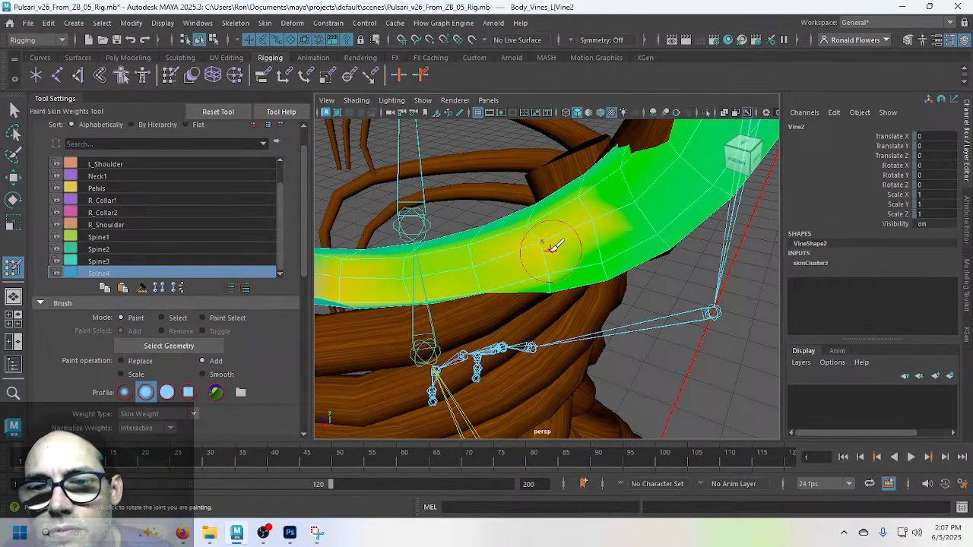
mouse_move(553, 244)
left_mouse_down("alt")
mouse_move(544, 180)
mouse_move(445, 206)
mouse_move(652, 223)
left_mouse_up("alt")
mouse_move(632, 271)
left_mouse_down("alt")
mouse_move(665, 272)
mouse_move(496, 249)
mouse_move(512, 289)
mouse_move(523, 282)
left_mouse_up("alt")
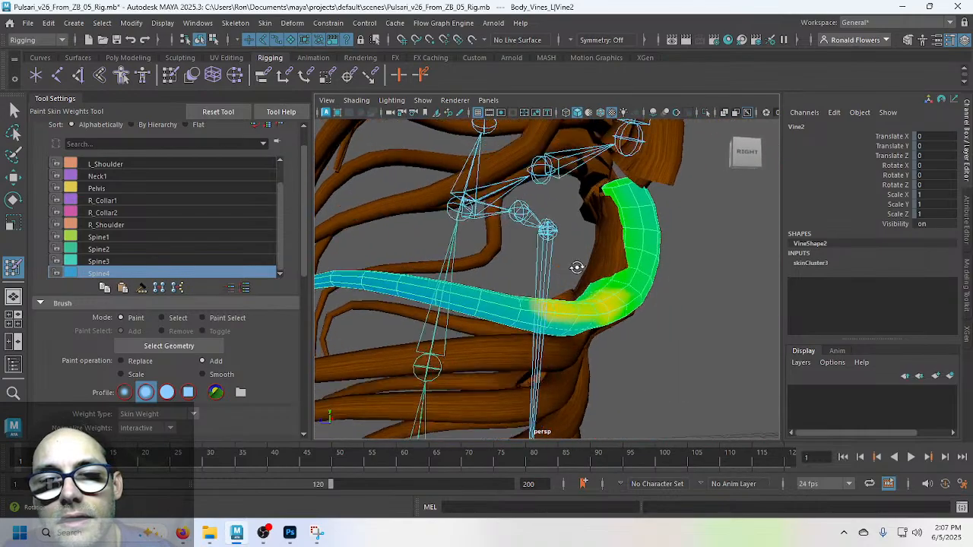
left_click_drag(577, 268, 575, 255, "alt")
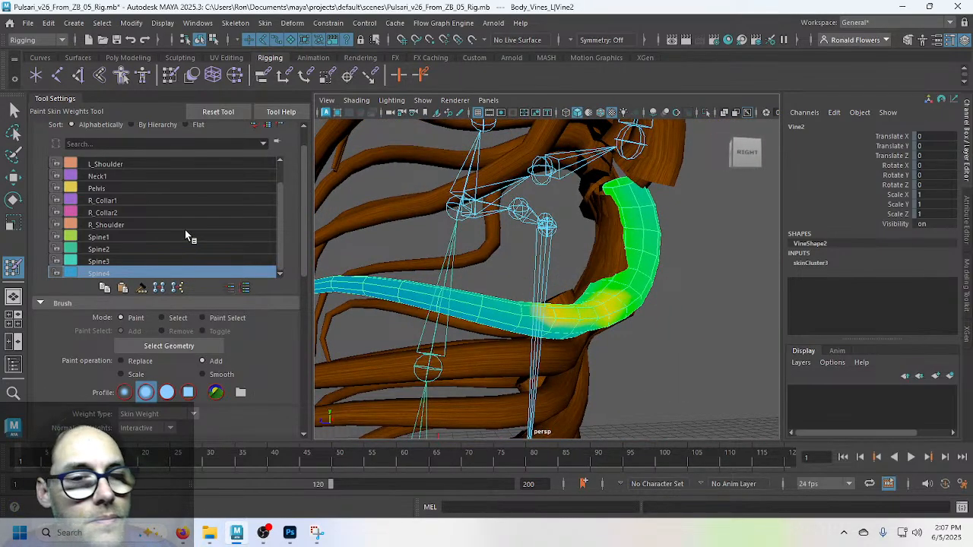
Step: Switch the painted influence to Spine3 and add weight along the lower section of Vine2 where it starts to bend
left_click(158, 262)
mouse_move(456, 258)
left_mouse_down("alt")
mouse_move(479, 252)
mouse_move(441, 284)
mouse_move(462, 267)
mouse_move(472, 284)
mouse_move(499, 278)
mouse_move(495, 289)
mouse_move(530, 321)
mouse_move(537, 268)
left_mouse_up("alt")
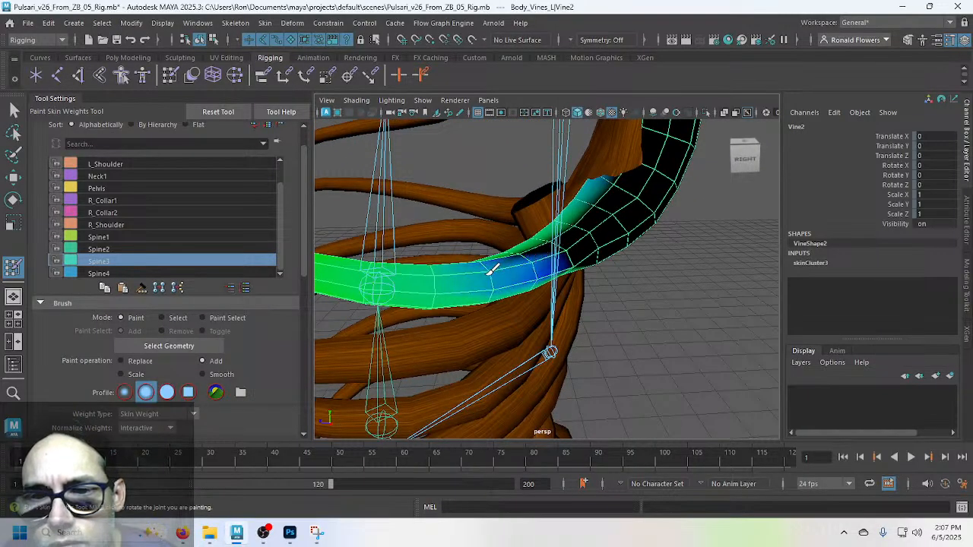
mouse_move(548, 249)
left_mouse_down("alt")
mouse_move(512, 297)
mouse_move(547, 320)
mouse_move(508, 256)
mouse_move(548, 225)
mouse_move(529, 205)
mouse_move(488, 226)
mouse_move(448, 288)
left_mouse_up("alt")
left_click_drag(474, 226, 472, 210, "alt")
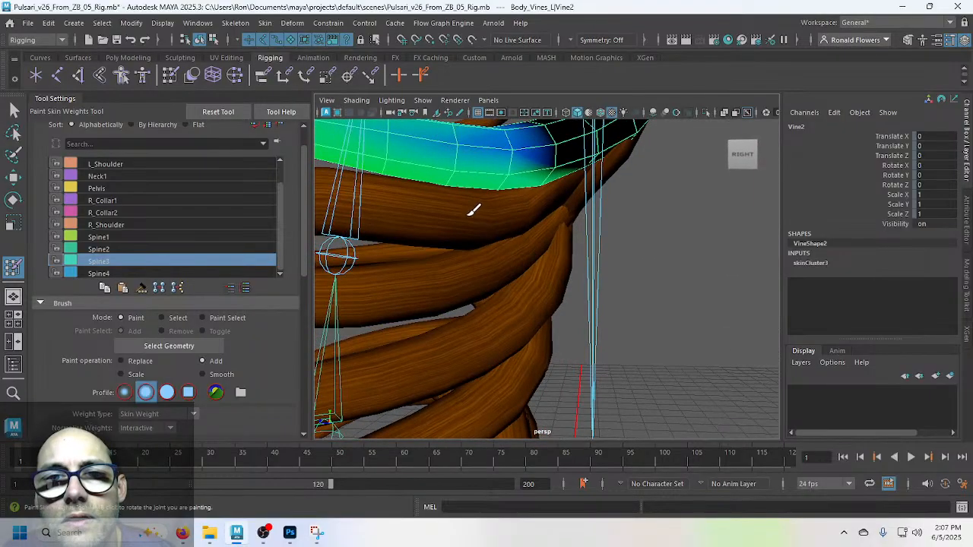
mouse_move(379, 127)
left_mouse_down("alt")
mouse_move(475, 288)
mouse_move(431, 346)
mouse_move(550, 321)
mouse_move(444, 323)
mouse_move(502, 273)
left_mouse_up("alt")
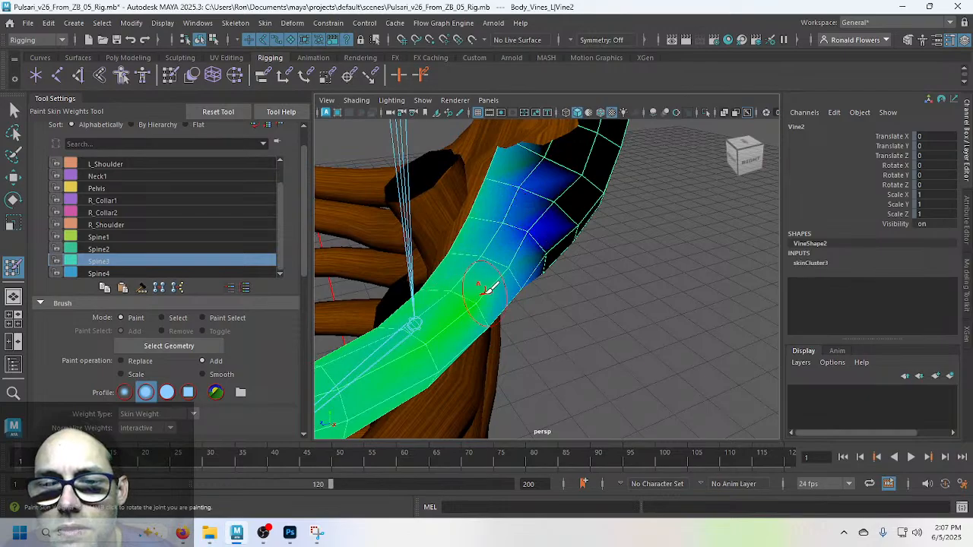
Step: Add more Spine3 weight across Vine2's lower bend, checking the curve from the side, underside and behind
left_click_drag(487, 289, 448, 213, "alt")
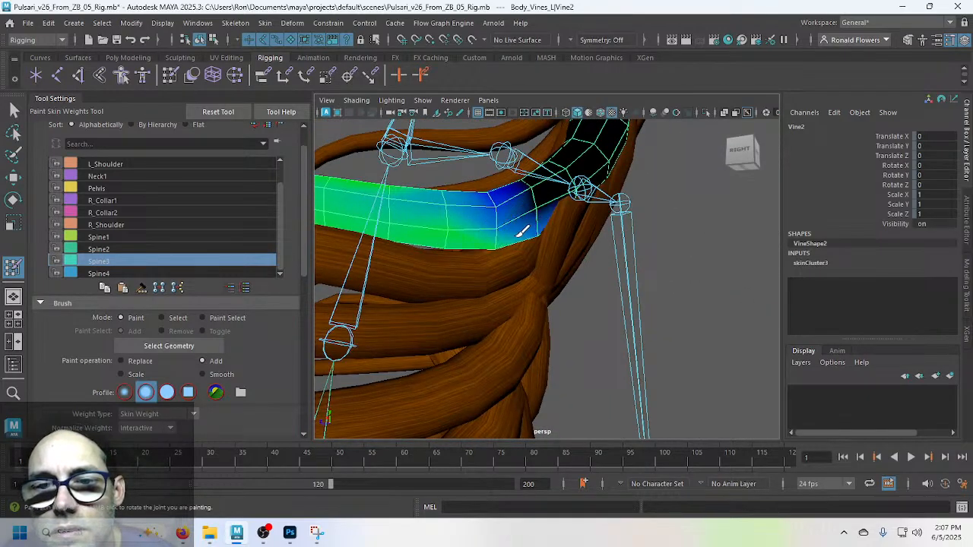
mouse_move(508, 243)
left_mouse_down("alt")
mouse_move(413, 282)
mouse_move(426, 266)
mouse_move(561, 278)
mouse_move(593, 258)
mouse_move(449, 231)
mouse_move(505, 220)
left_mouse_up("alt")
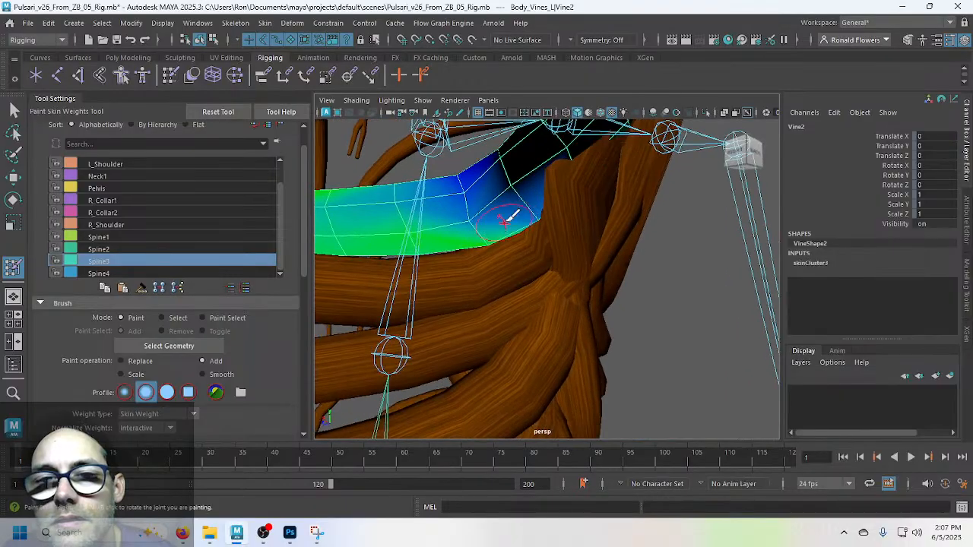
left_click_drag(517, 186, 463, 202, "alt")
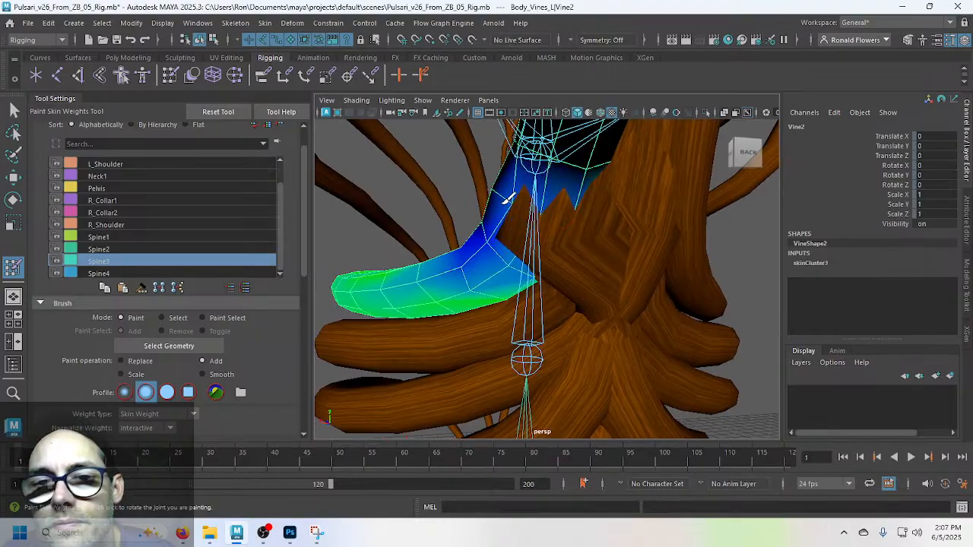
mouse_move(507, 199)
left_mouse_down("alt")
mouse_move(504, 238)
mouse_move(606, 263)
mouse_move(552, 229)
left_mouse_up("alt")
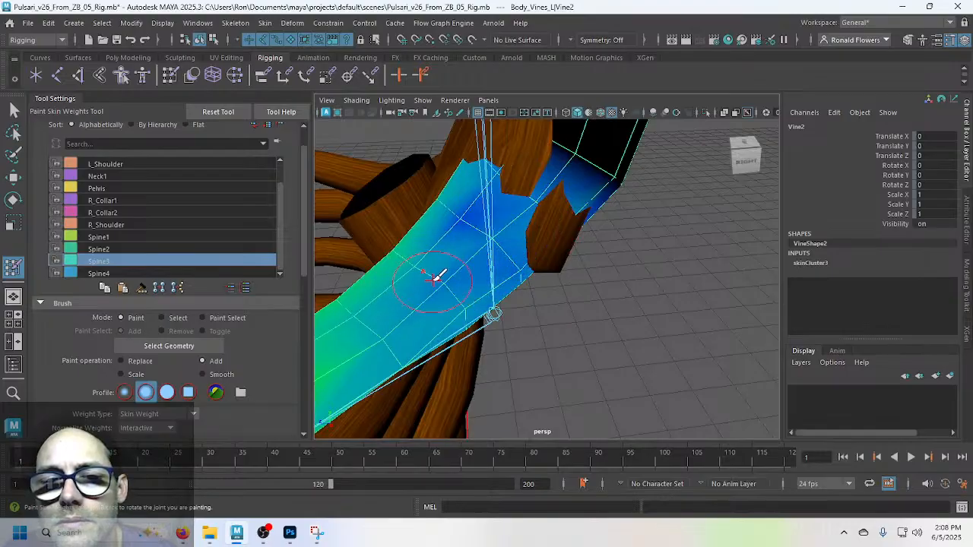
mouse_move(437, 277)
left_mouse_down("alt")
mouse_move(330, 311)
mouse_move(429, 302)
mouse_move(521, 318)
mouse_move(497, 307)
mouse_move(453, 310)
left_mouse_up("alt")
scroll(544, 289, "up", 4)
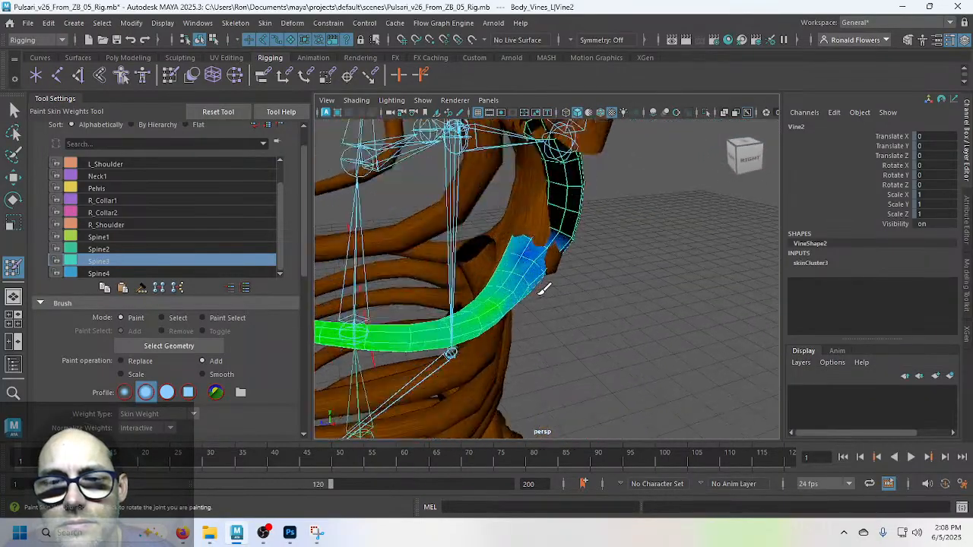
mouse_move(544, 289)
left_mouse_down("alt")
mouse_move(515, 311)
mouse_move(560, 289)
mouse_move(515, 266)
mouse_move(431, 254)
mouse_move(583, 302)
mouse_move(561, 301)
left_mouse_up("alt")
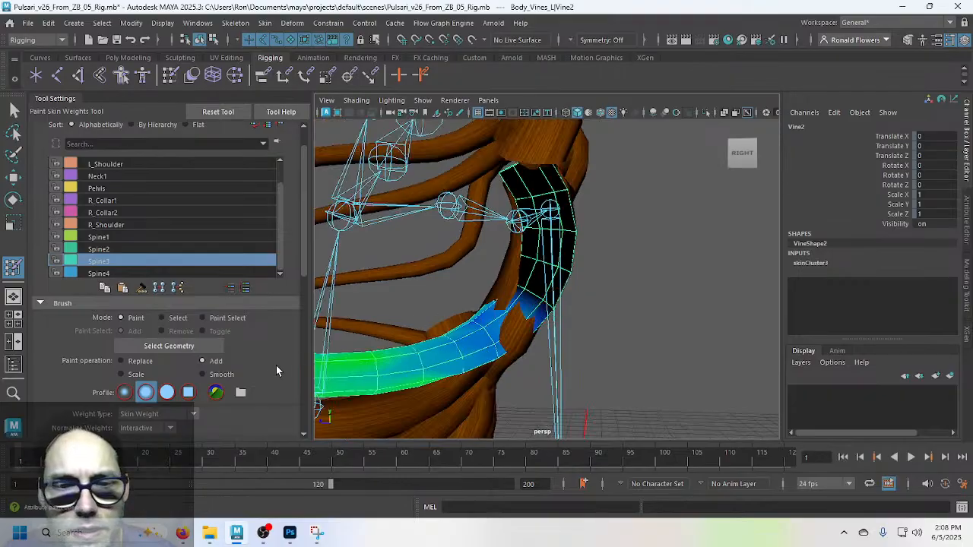
Step: Flood Vine2 with Spine3 weight using the Add operation at a value of 0.1 and check the bend
scroll(283, 357, "down", 4)
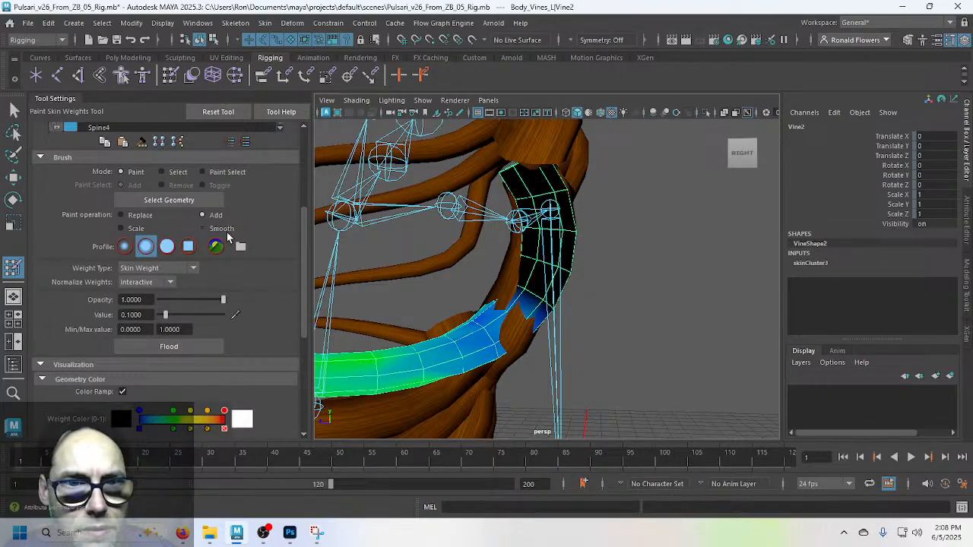
left_click(204, 346)
mouse_move(546, 282)
left_mouse_down("alt")
mouse_move(554, 280)
mouse_move(387, 284)
mouse_move(647, 289)
mouse_move(584, 289)
mouse_move(570, 278)
mouse_move(537, 321)
mouse_move(527, 270)
mouse_move(534, 301)
mouse_move(571, 286)
left_mouse_up("alt")
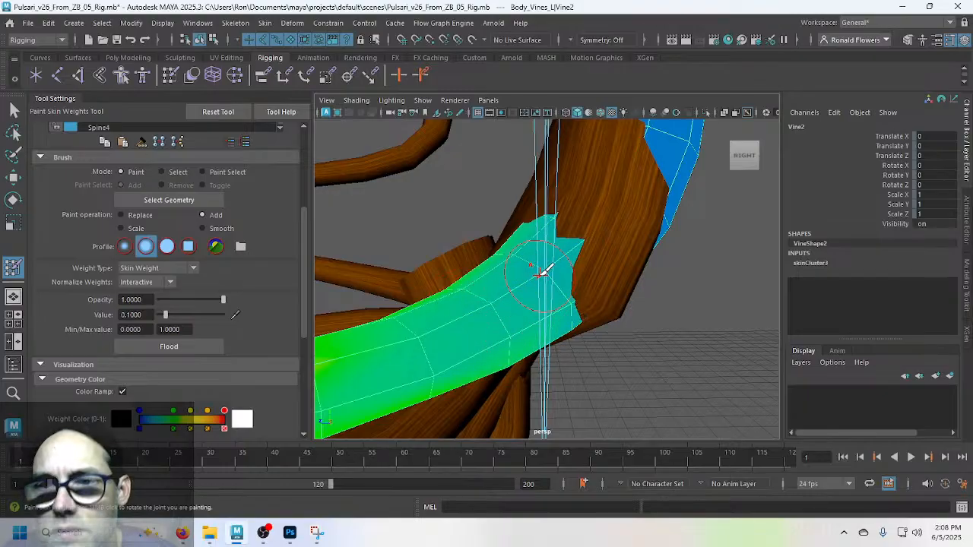
left_click_drag(541, 272, 525, 320, "alt")
Step: Switch the painted influence to Spine4 and flood Vine2 with the Add operation at a value of 0.1
scroll(281, 326, "up", 5)
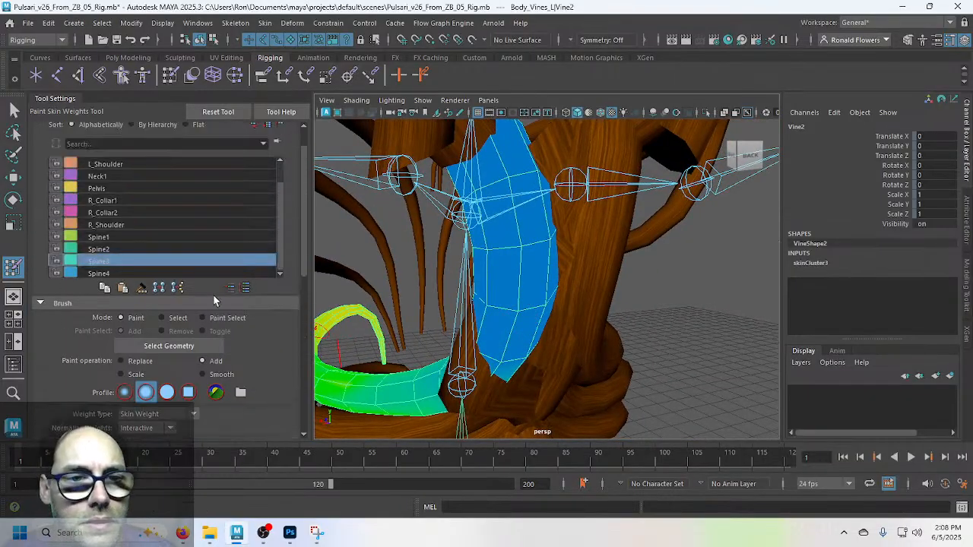
left_click(122, 272)
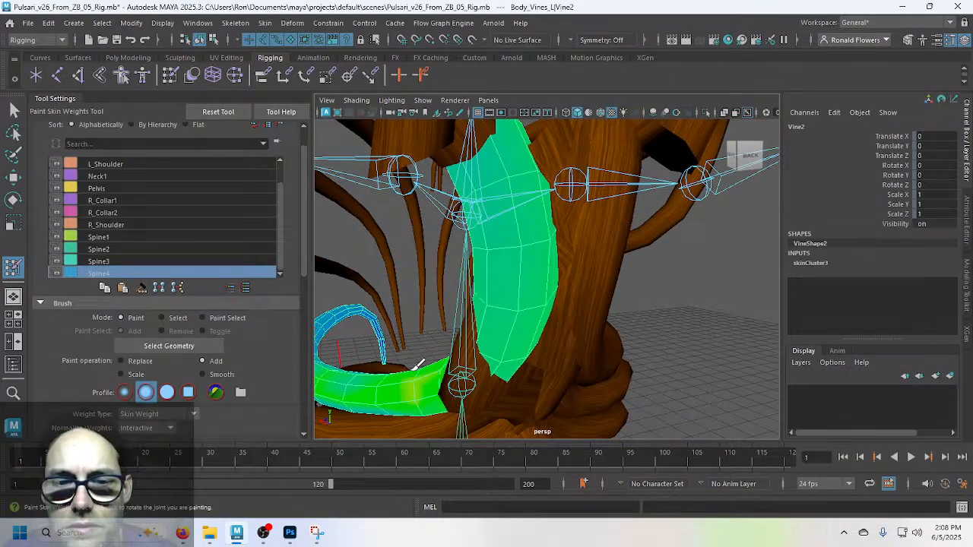
mouse_move(416, 365)
left_mouse_down("alt")
mouse_move(533, 350)
mouse_move(560, 354)
mouse_move(556, 373)
mouse_move(547, 304)
mouse_move(472, 354)
left_mouse_up("alt")
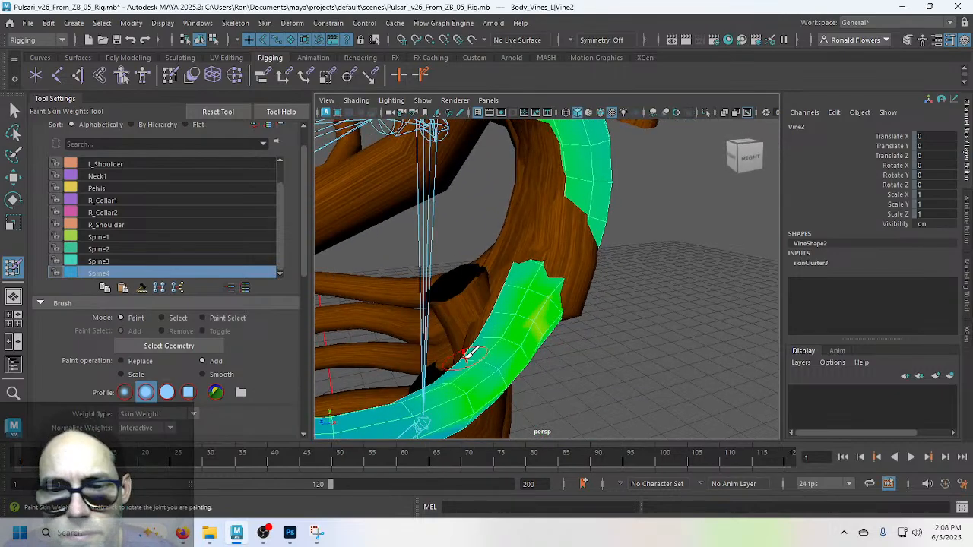
scroll(267, 361, "down", 3)
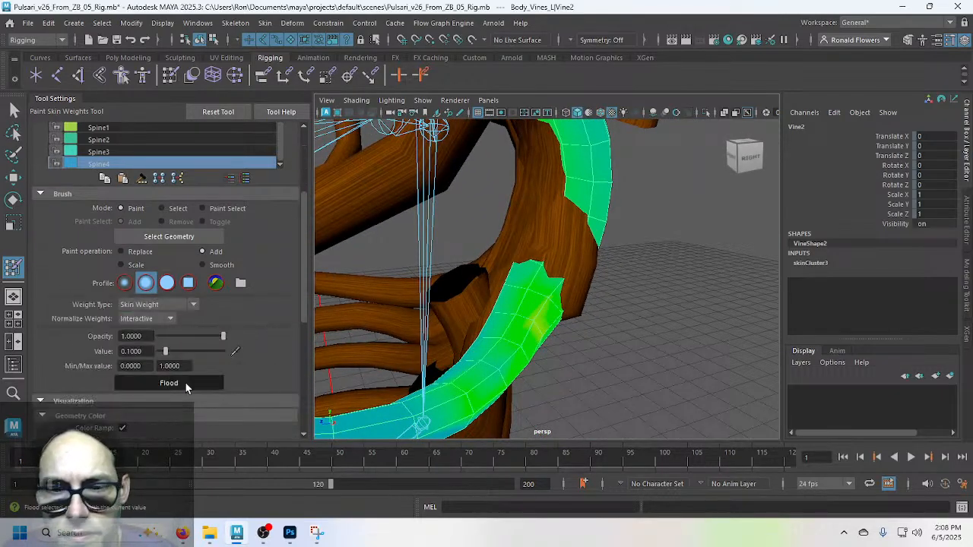
left_click(185, 383)
mouse_move(574, 343)
left_mouse_down("alt")
mouse_move(455, 345)
mouse_move(600, 332)
mouse_move(590, 347)
mouse_move(555, 348)
mouse_move(543, 326)
mouse_move(549, 312)
left_mouse_up("alt")
scroll(274, 321, "up", 3)
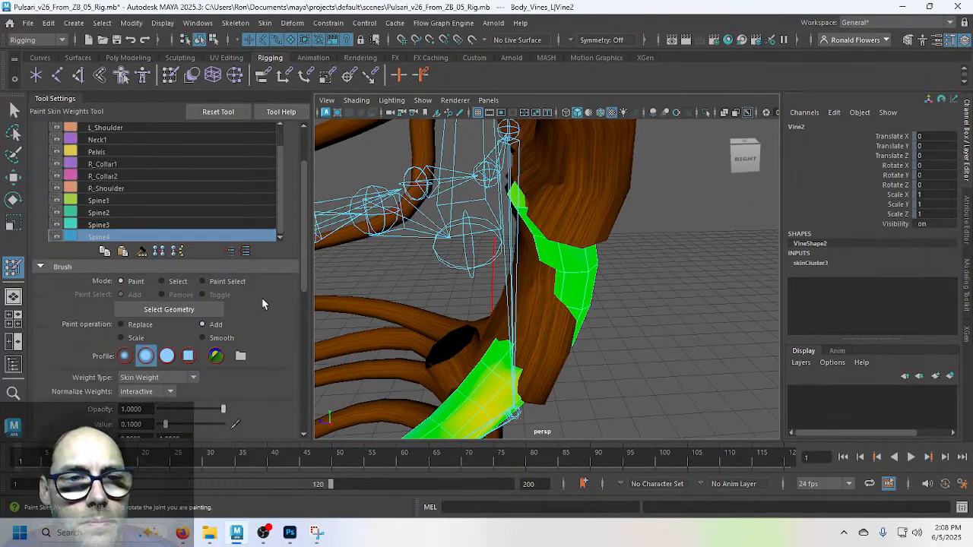
Step: Leave weight painting, deselect Vine2, and rotate the L_Shoulder joint about Z to test how the vines deform
left_click_drag(322, 266, 624, 340, "alt")
right_click_drag(624, 340, 540, 365, "alt")
left_click_drag(540, 365, 625, 355, "alt")
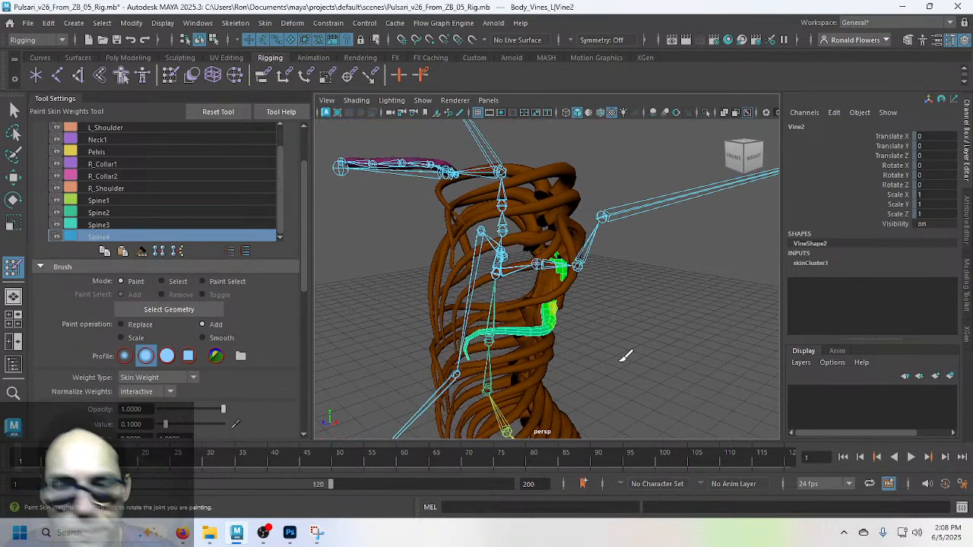
key("q")
left_click(630, 342)
scroll(631, 338, "up", 3)
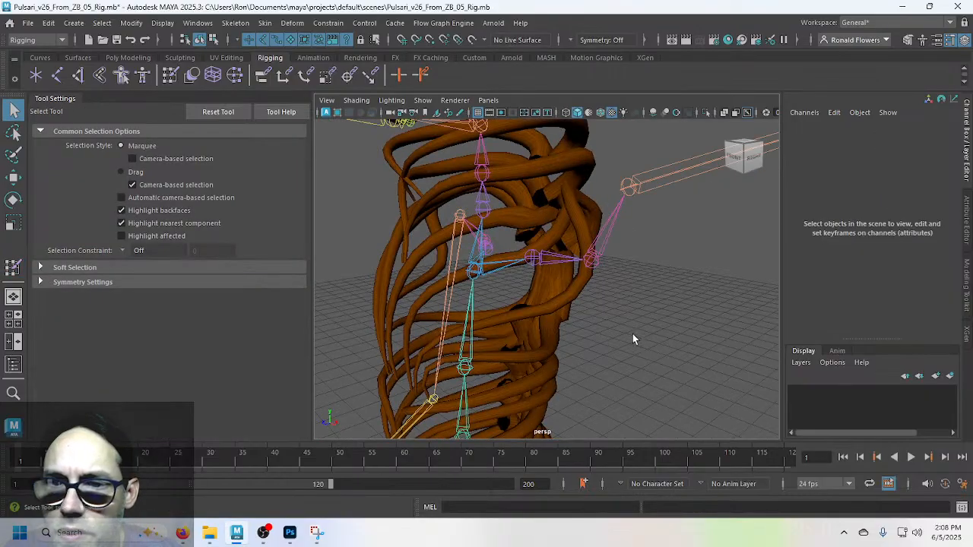
left_click(630, 186)
key("e")
mouse_move(647, 214)
left_mouse_down()
mouse_move(663, 206)
mouse_move(647, 245)
mouse_move(660, 212)
mouse_move(646, 215)
left_mouse_up()
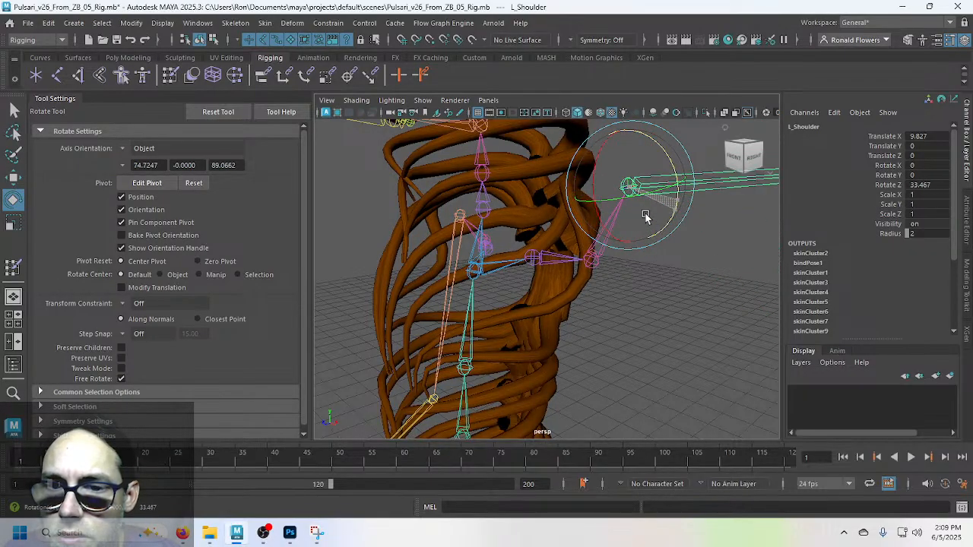
Step: Test the vine deformation by rotating L_Collar2 to about 51 degrees in Z and L_Shoulder to about 21 degrees
left_click_drag(636, 348, 625, 324, "alt")
left_click(596, 261)
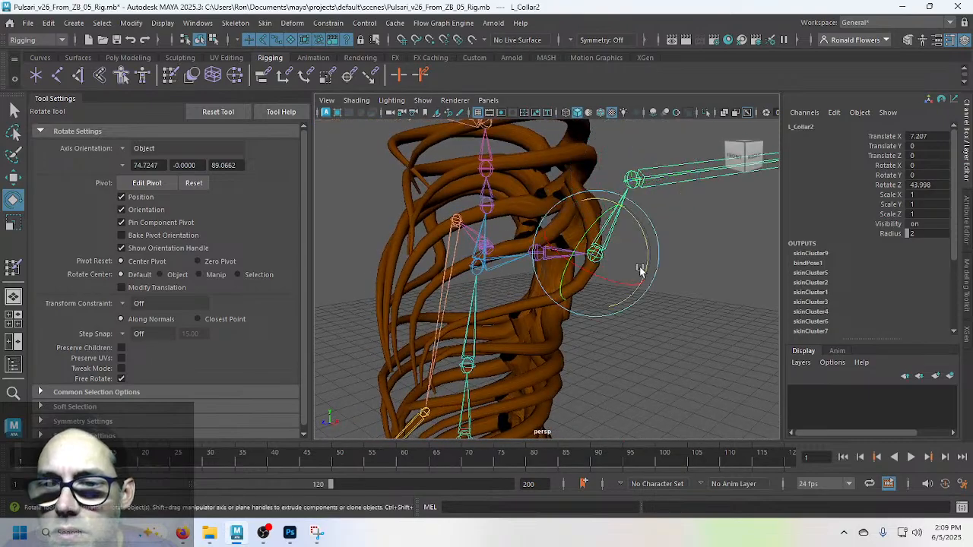
left_click_drag(646, 278, 659, 264)
left_click(646, 172)
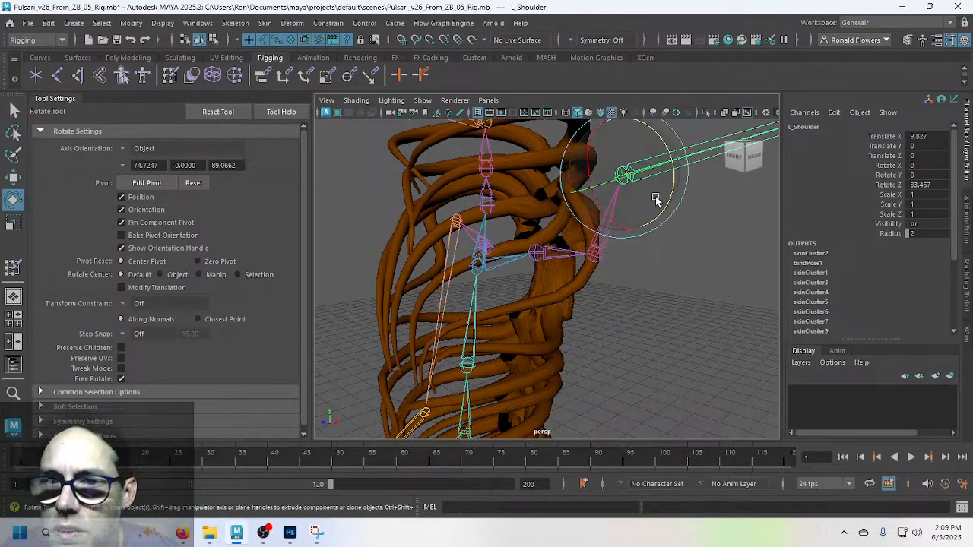
mouse_move(659, 199)
left_mouse_down()
mouse_move(661, 224)
mouse_move(652, 191)
mouse_move(652, 203)
left_mouse_up()
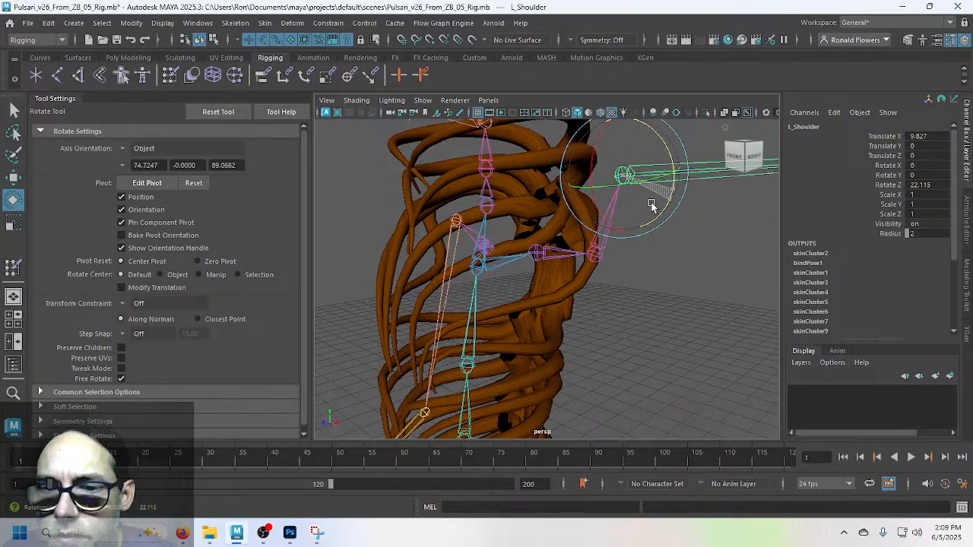
Step: Select the Vine3 mesh in the Body_Vines_R group and examine its stretched section from behind
left_click(563, 312)
right_click_drag(577, 350, 609, 361, "alt")
left_click_drag(609, 360, 553, 342, "alt")
left_click(553, 342)
scroll(607, 364, "down", 3)
left_click_drag(613, 359, 476, 356, "alt")
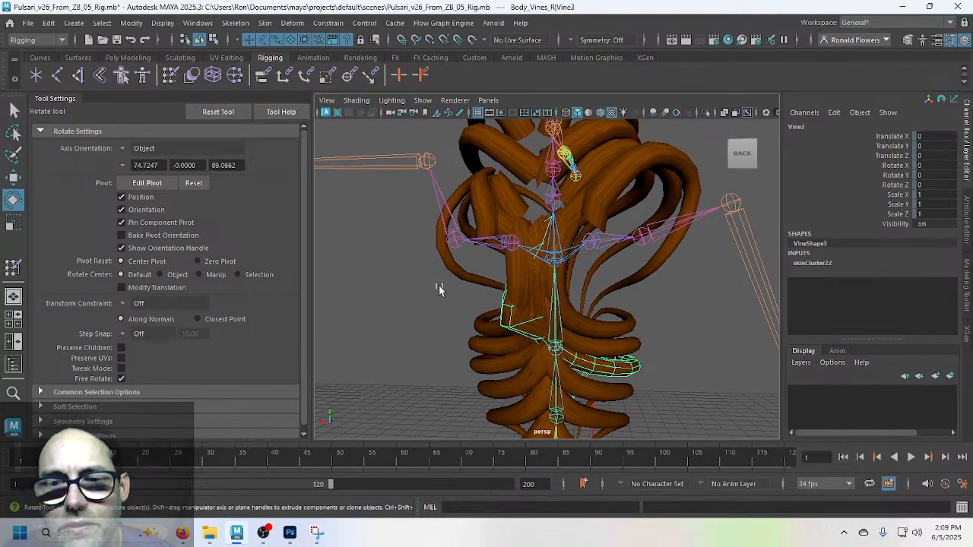
left_click_drag(440, 289, 475, 332, "alt")
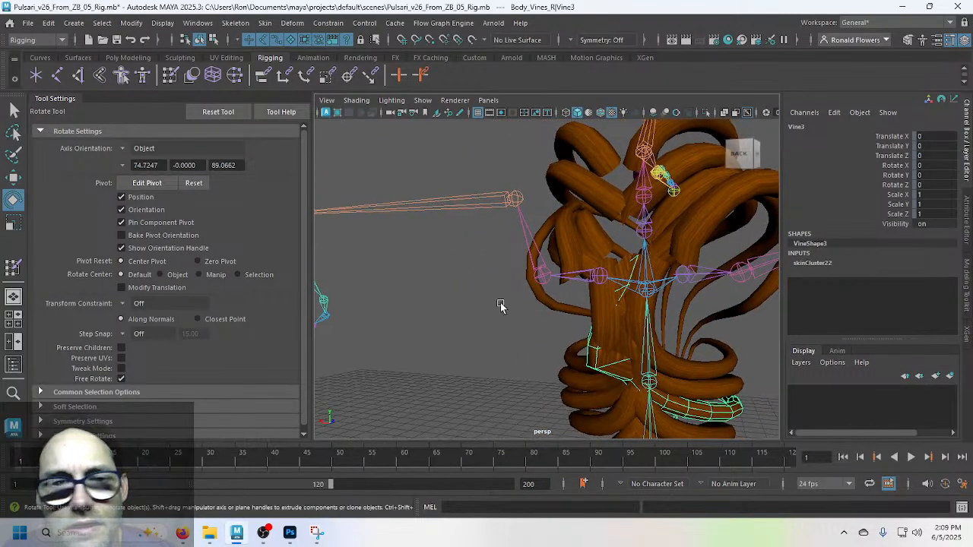
Step: Start painting skin weights on Vine3 and flood the L_Shoulder influence with Replace at a value of 0
left_click(13, 269)
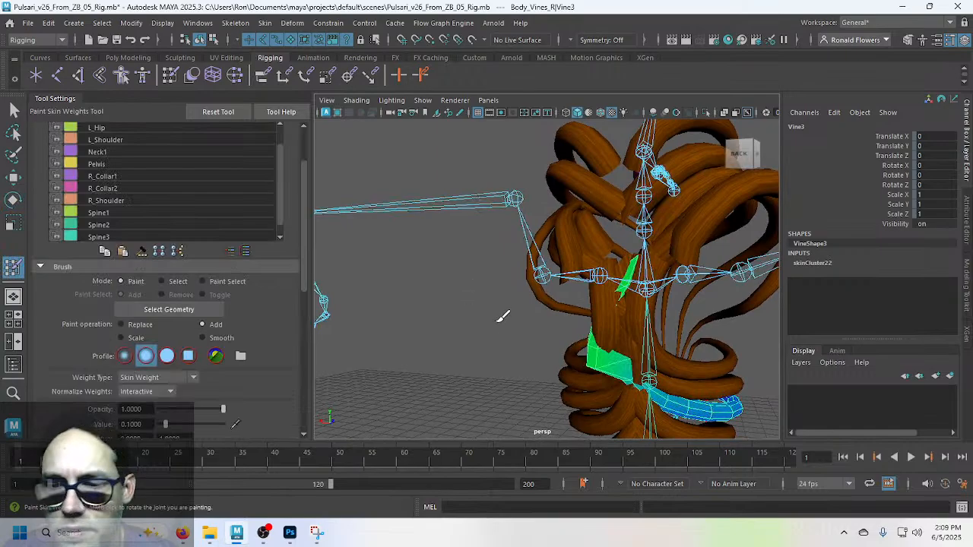
left_click(131, 139)
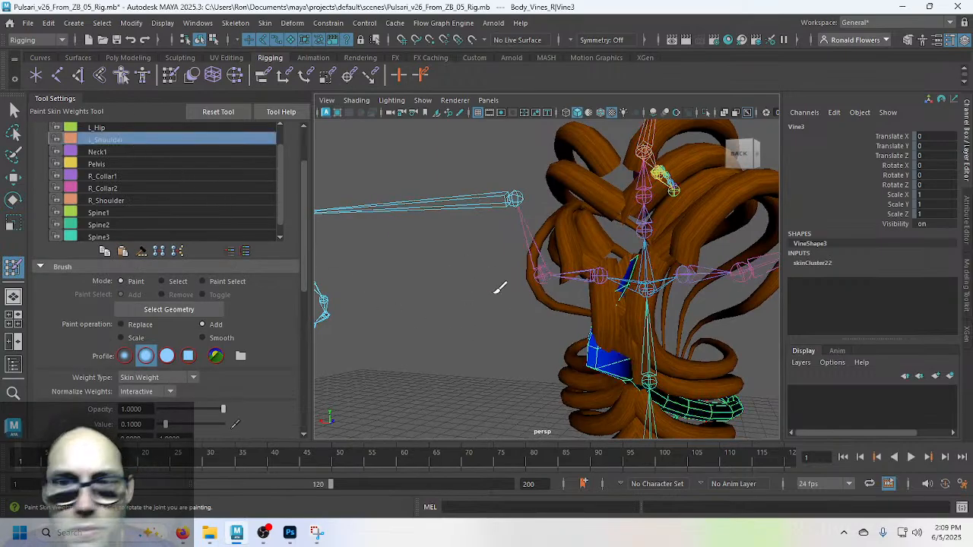
mouse_move(545, 357)
left_mouse_down("alt")
mouse_move(522, 372)
mouse_move(752, 369)
mouse_move(569, 370)
mouse_move(426, 296)
left_mouse_up("alt")
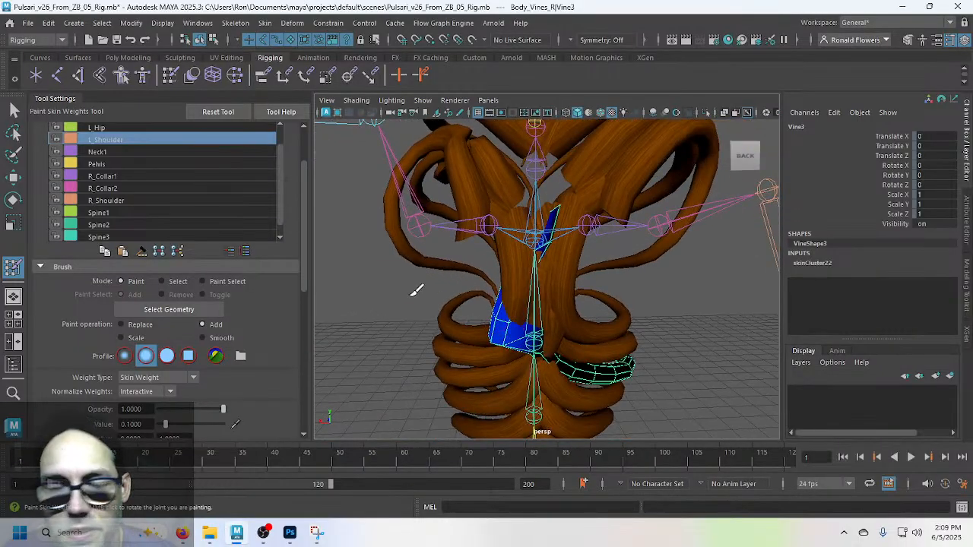
scroll(258, 350, "down", 3)
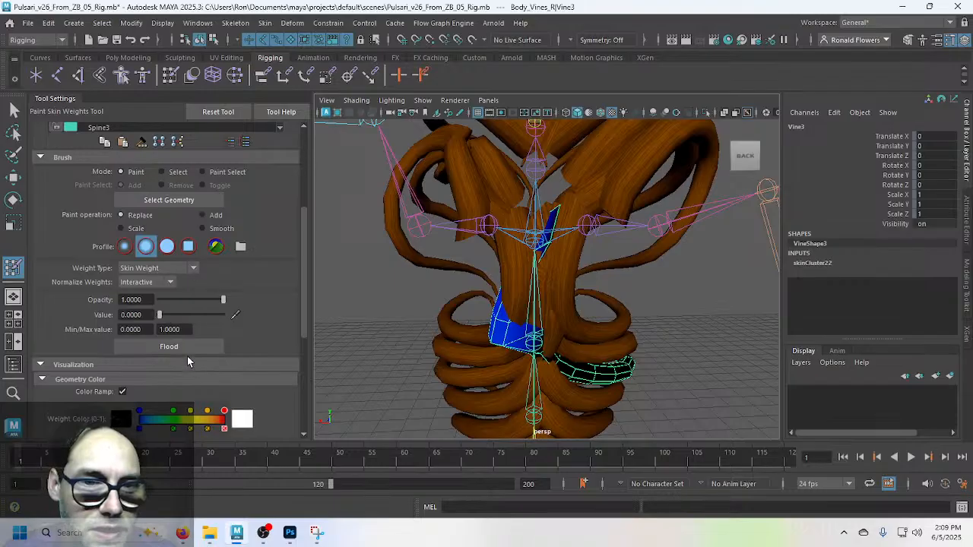
left_click(182, 348)
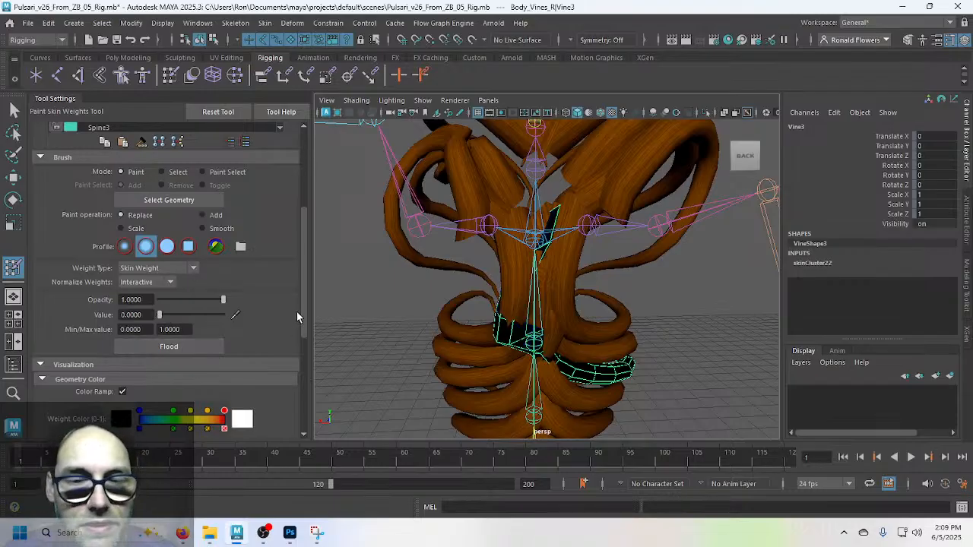
scroll(297, 312, "up", 5)
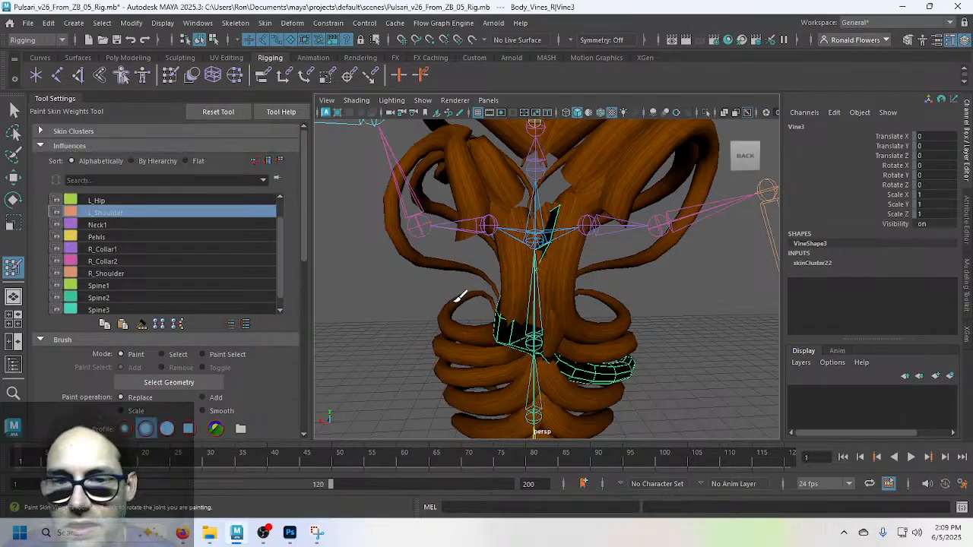
Step: Switch the painted influence to L_Collar2 and flood Vine3 with Replace at a value of 0
mouse_move(458, 297)
left_mouse_down("alt")
mouse_move(436, 276)
mouse_move(456, 248)
mouse_move(437, 271)
mouse_move(458, 276)
mouse_move(462, 254)
mouse_move(419, 251)
mouse_move(422, 221)
left_mouse_up("alt")
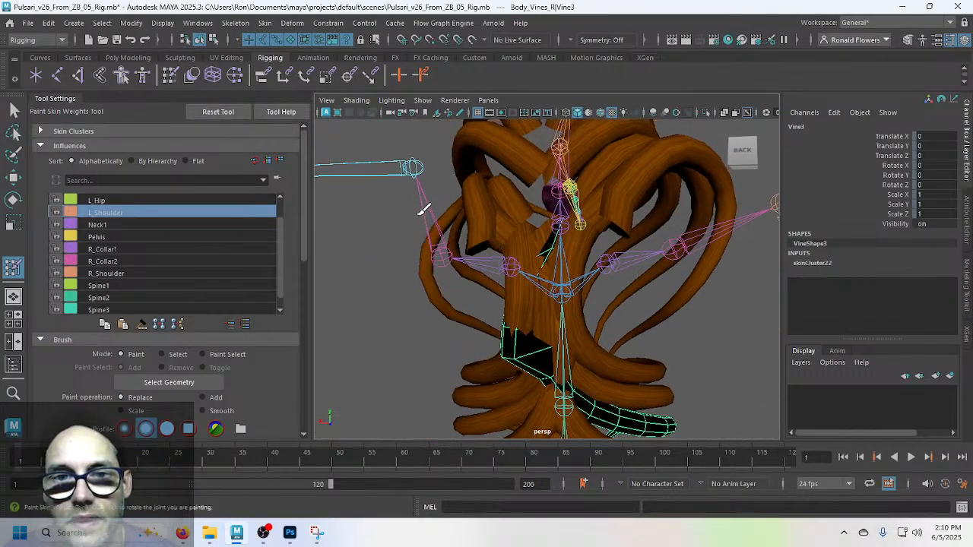
scroll(221, 251, "up", 2)
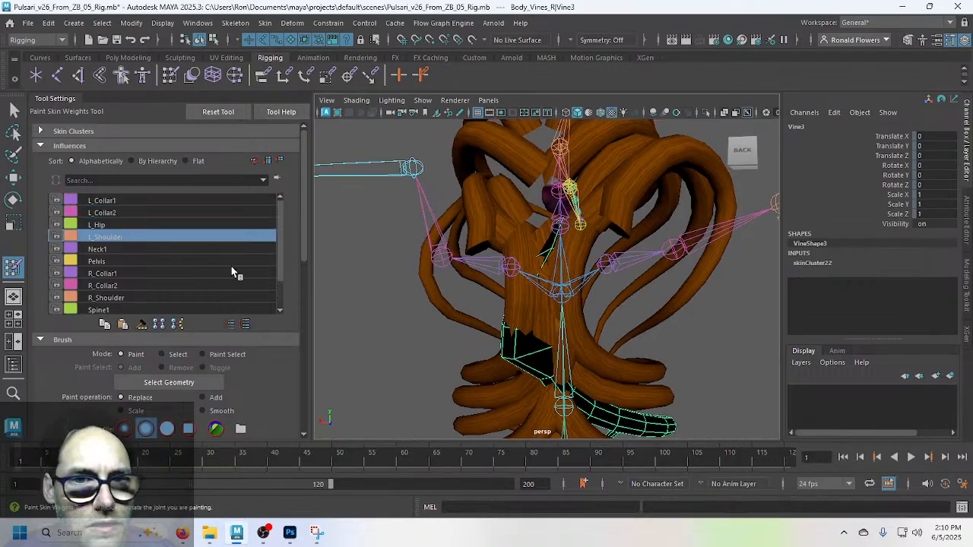
left_click(138, 209)
scroll(268, 394, "down", 3)
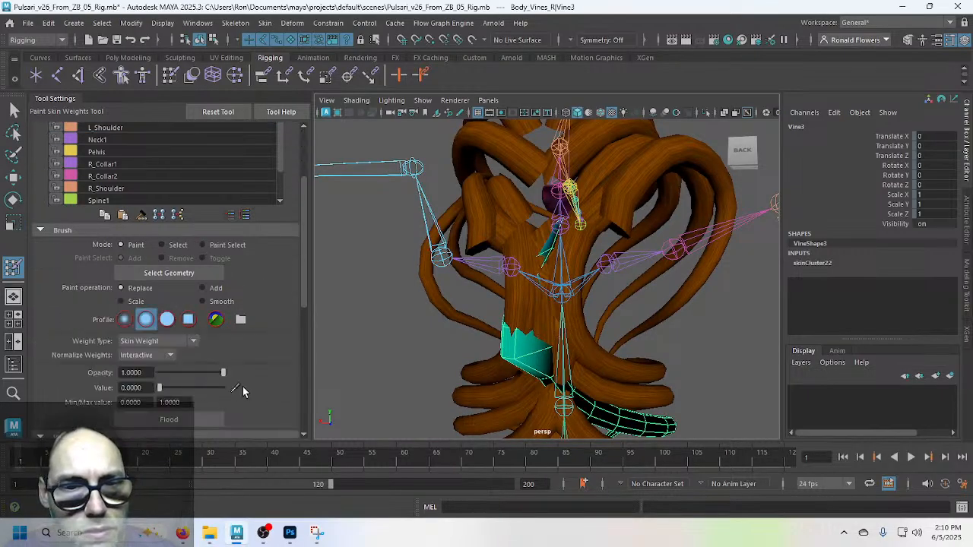
left_click(211, 420)
mouse_move(428, 324)
left_mouse_down("alt")
mouse_move(588, 358)
mouse_move(475, 347)
mouse_move(499, 294)
mouse_move(510, 327)
left_mouse_up("alt")
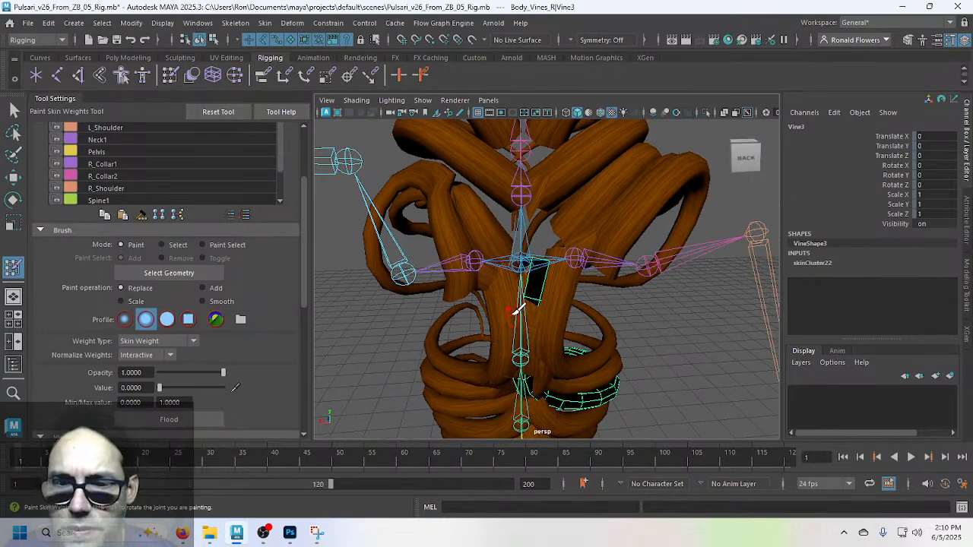
Step: Reset the Z rotation of both the L_Collar2 and L_Shoulder joints to 0
left_click_drag(514, 312, 619, 352, "alt")
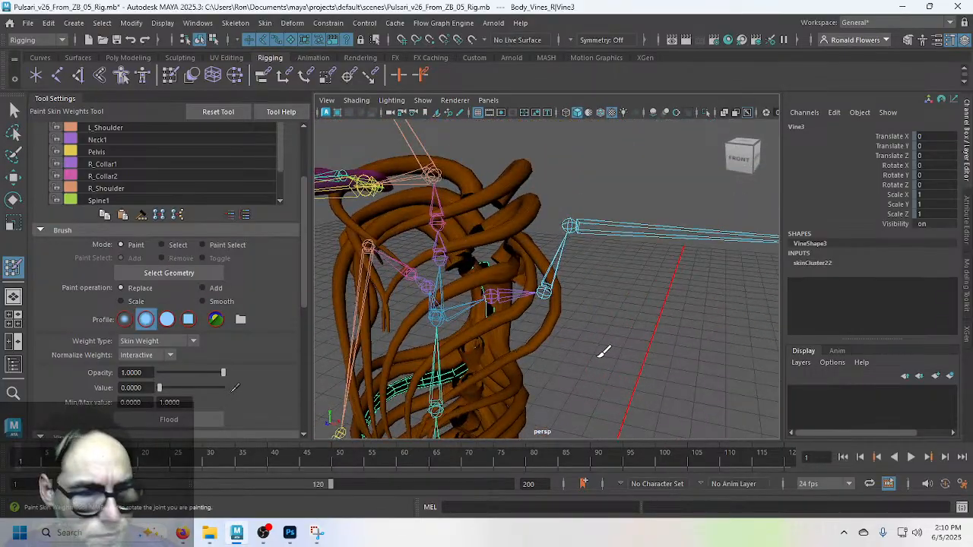
key("w")
left_click(542, 293)
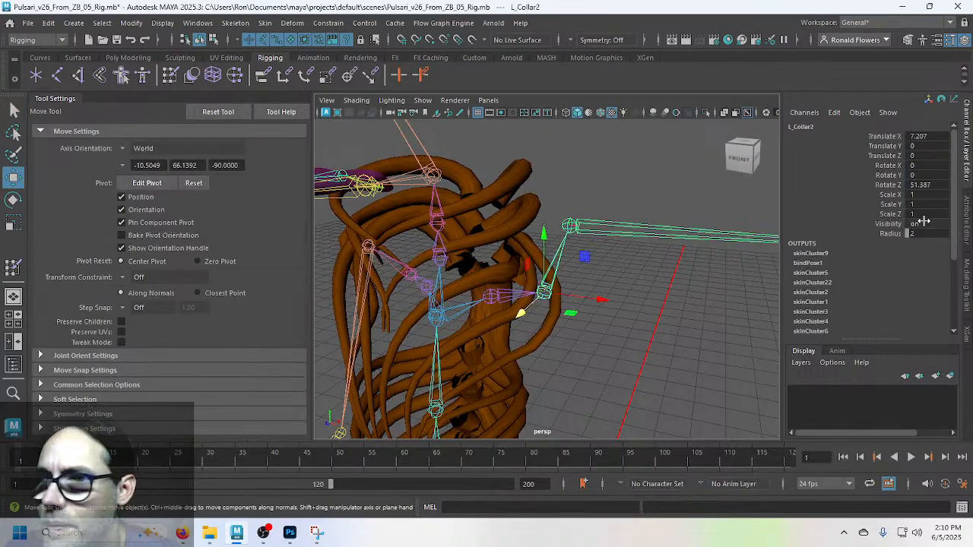
type("0")
key("Return")
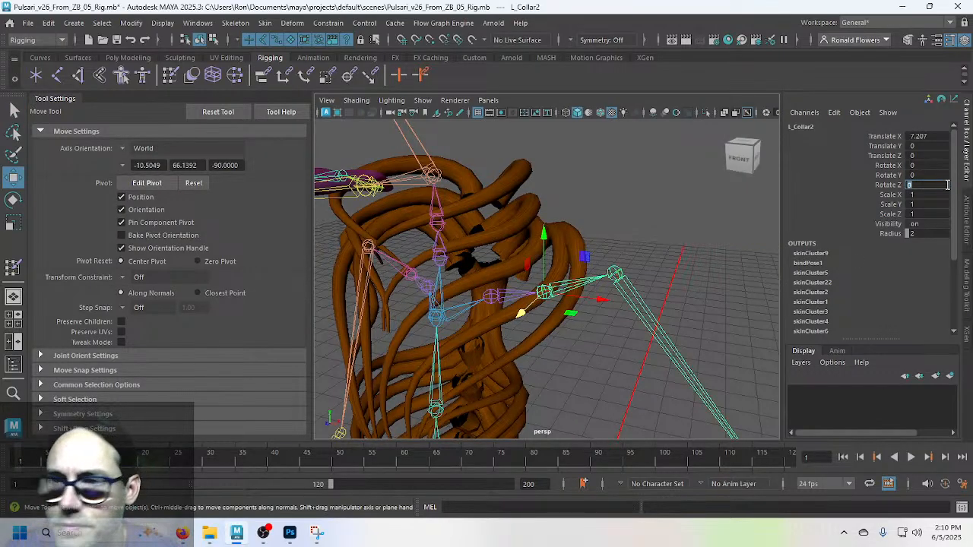
left_click(633, 301)
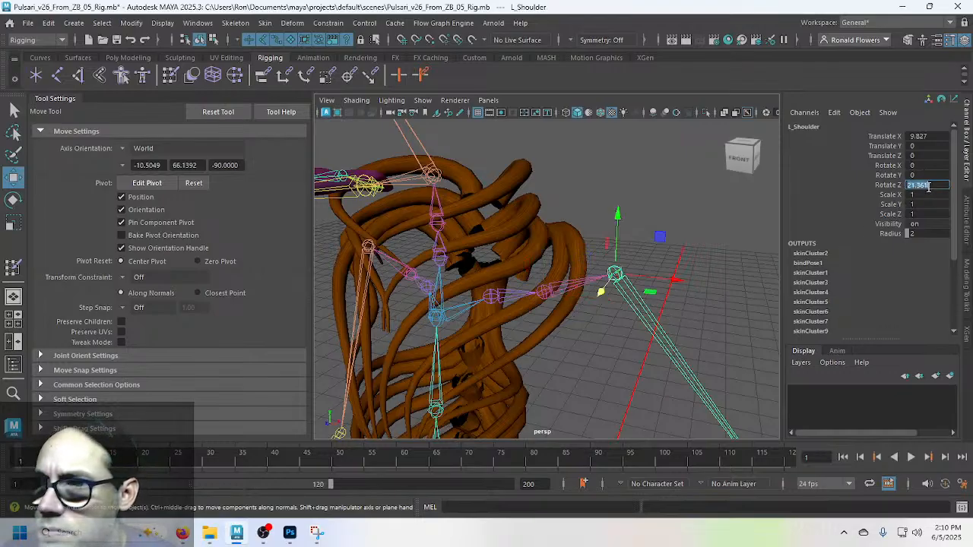
type("0")
key("Return")
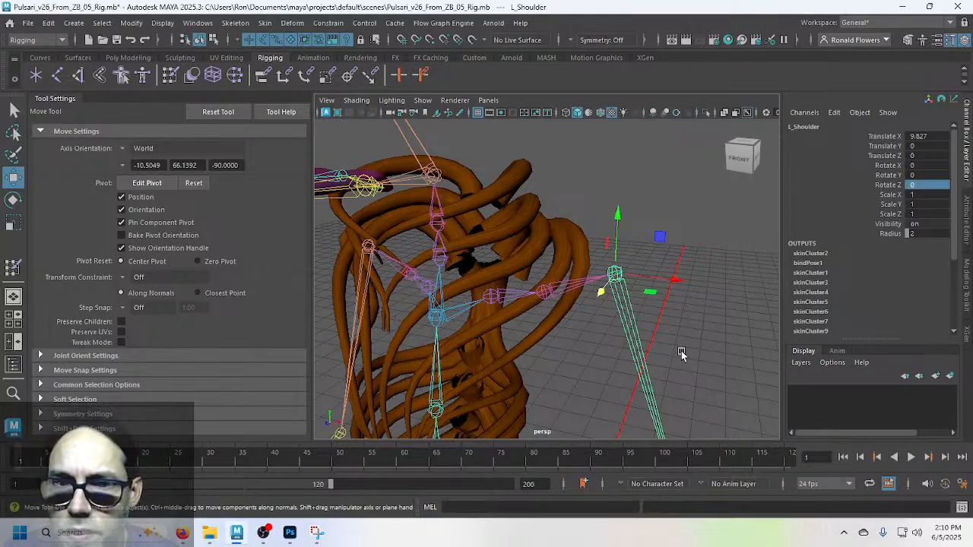
left_click(685, 346)
Step: Select the Vine4 mesh in the Body_Vines_L group and return its skeleton to the bind pose
left_click_drag(688, 339, 542, 339, "alt")
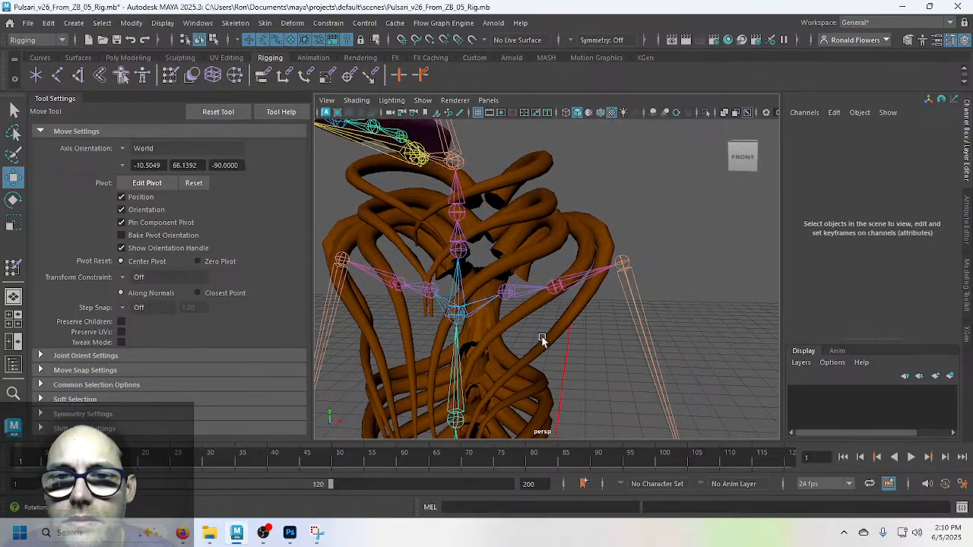
left_click(470, 219)
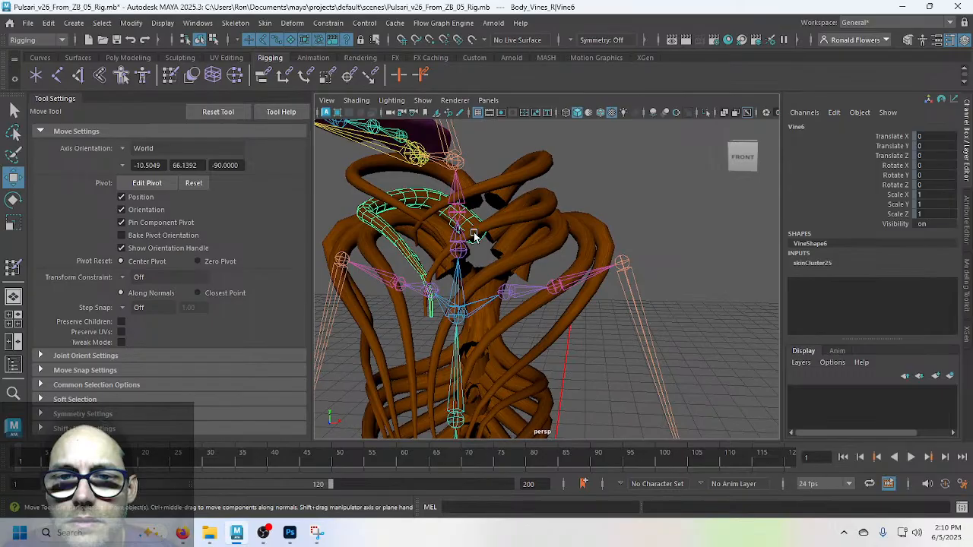
left_click(582, 232)
left_click(262, 23)
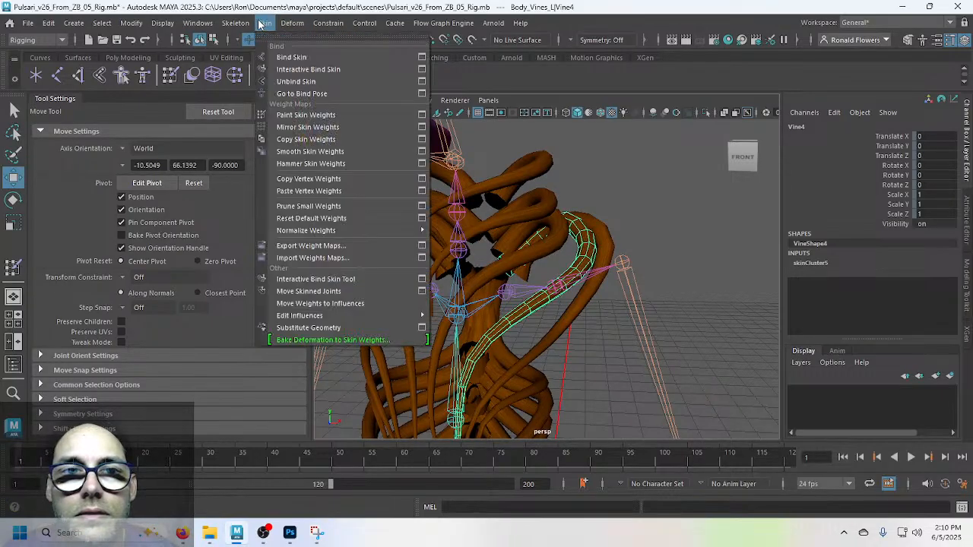
left_click(311, 94)
left_click(630, 207)
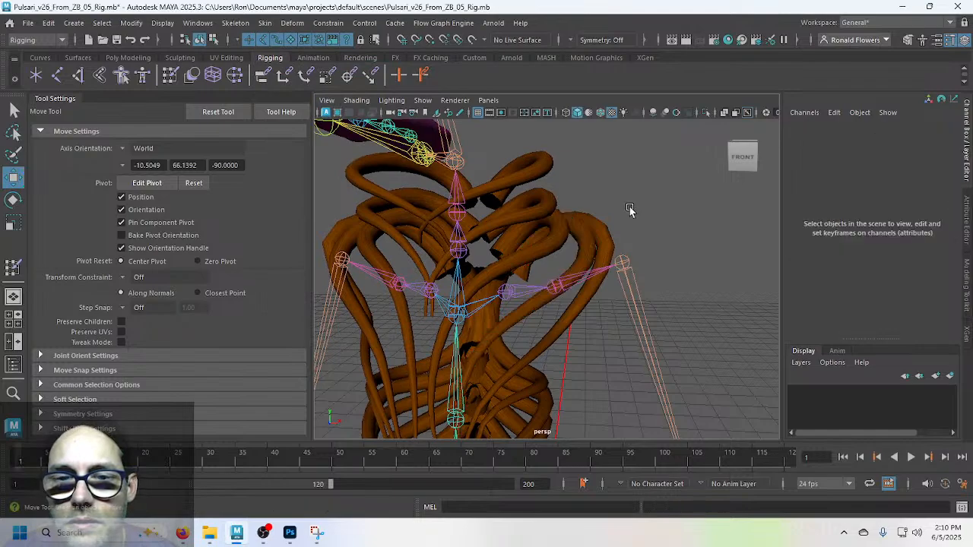
Step: Rotate the Neck2 joint to tilt the head upward and examine the vine deformation around the neck and shoulders
left_click_drag(629, 206, 502, 270, "alt")
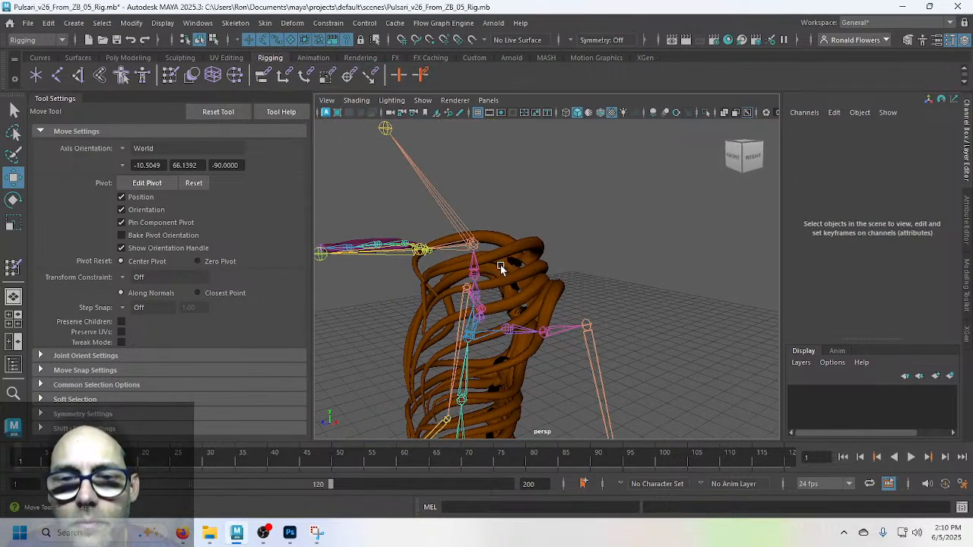
left_click(472, 275)
key("e")
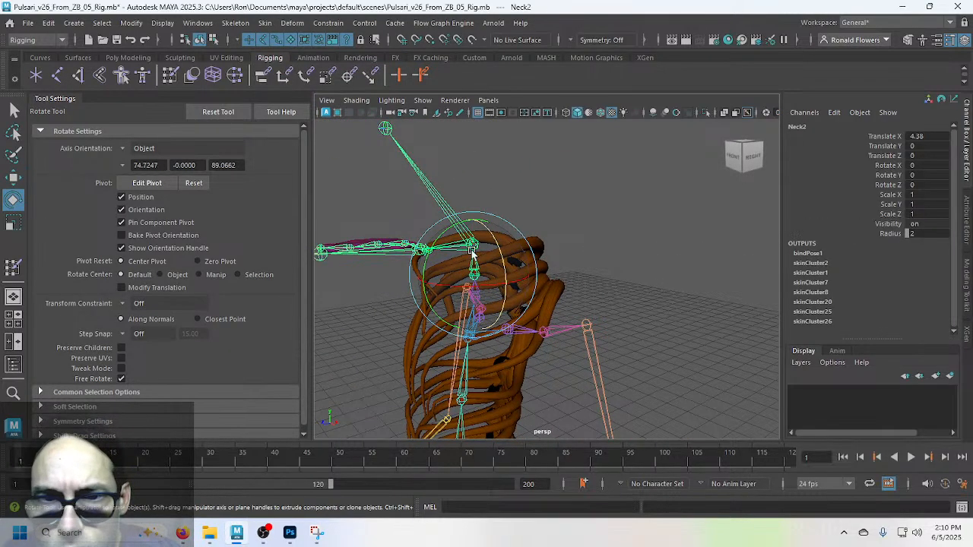
left_click_drag(441, 241, 469, 222)
left_click_drag(435, 301, 502, 300, "alt")
left_click(641, 233)
scroll(626, 250, "up", 6)
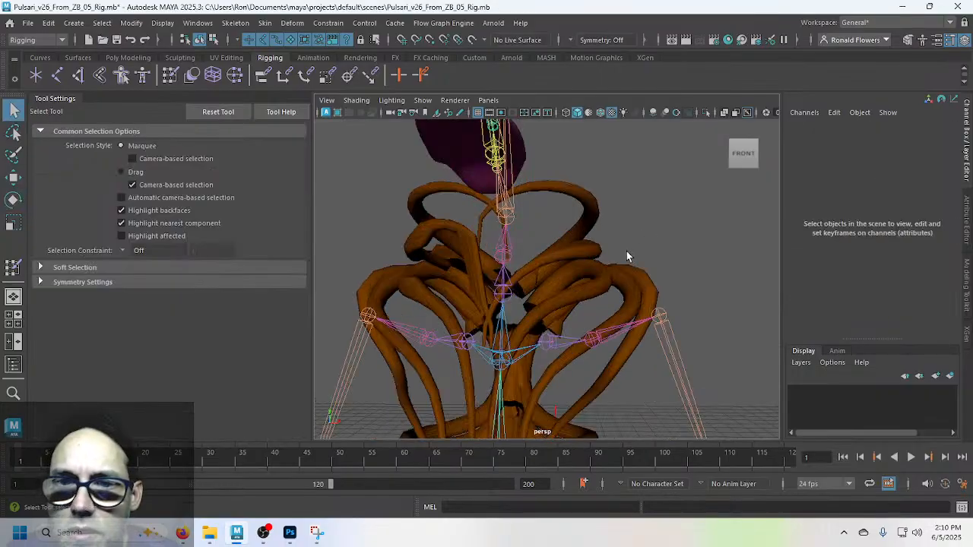
middle_click_drag(554, 221, 550, 277, "alt")
left_click_drag(551, 277, 529, 279, "alt")
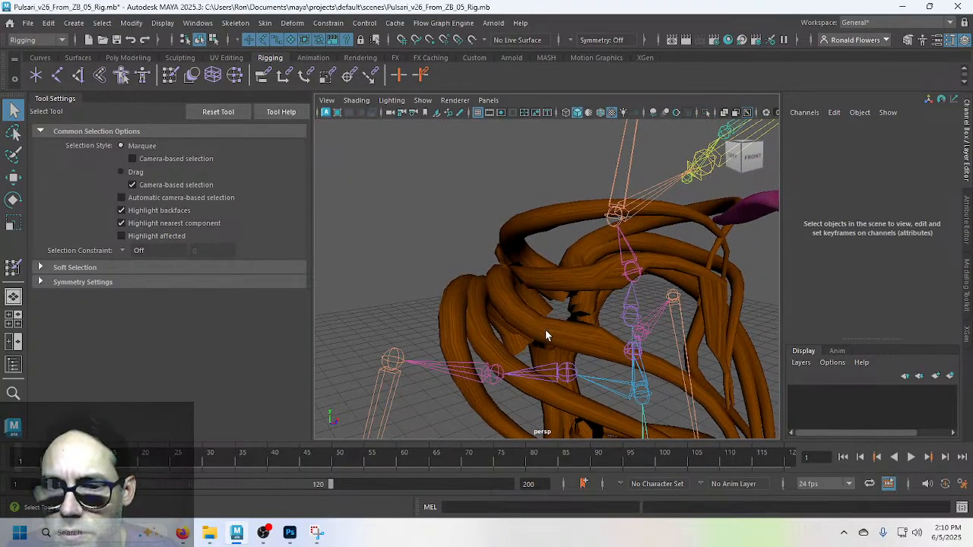
left_click_drag(545, 330, 500, 295, "alt")
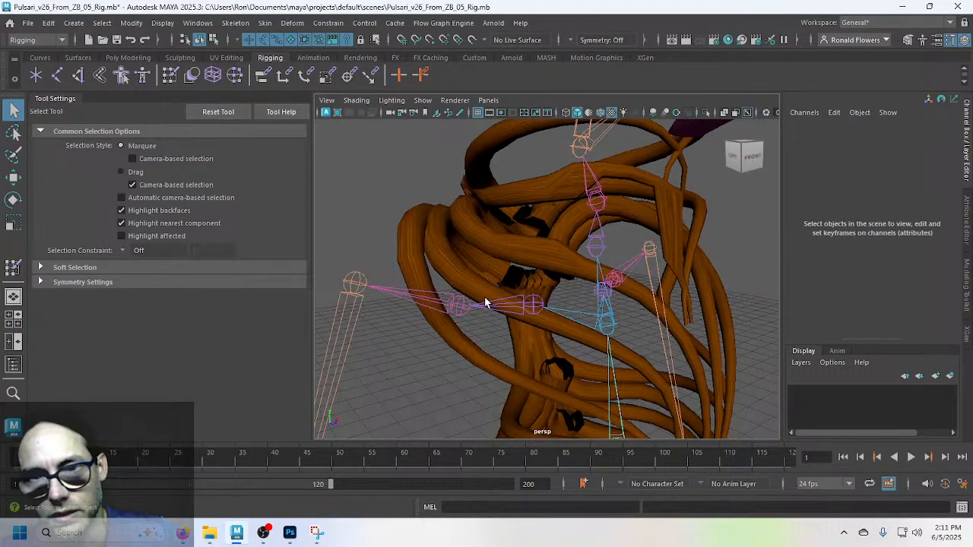
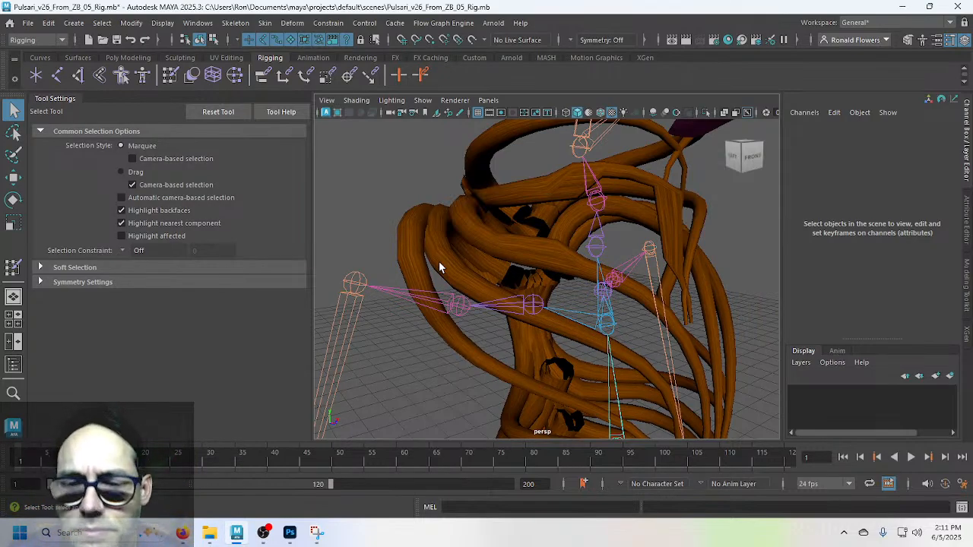
Step: Rotate R_Shoulder to about 69 degrees in Z and examine the surrounding vines up close
scroll(417, 289, "down", 5)
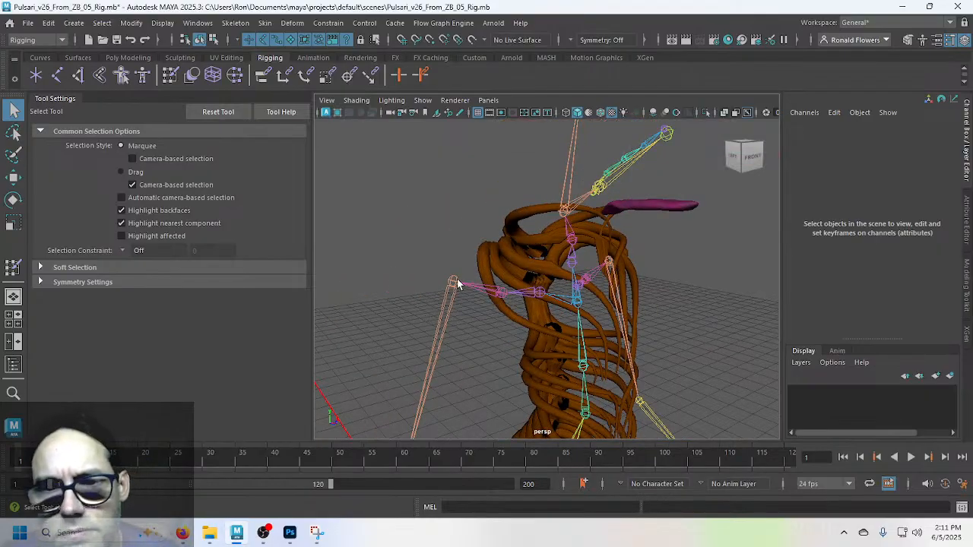
left_click(454, 286)
key("e")
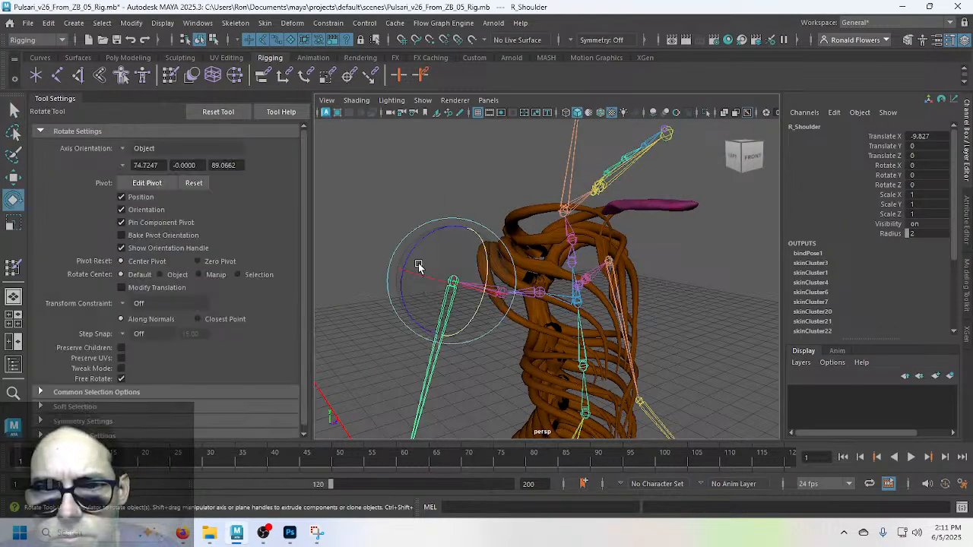
left_click_drag(418, 265, 474, 348)
scroll(477, 375, "up", 3)
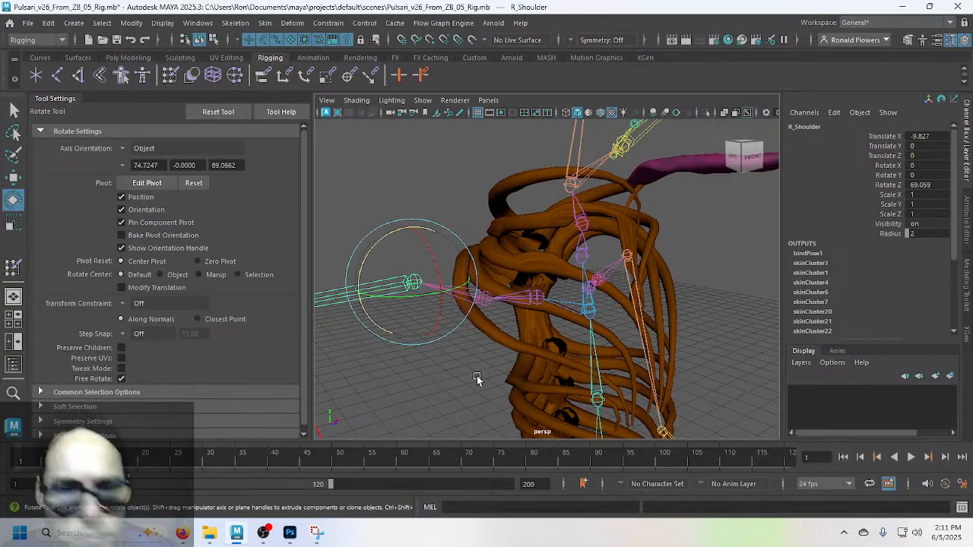
key("q")
left_click(456, 378)
middle_click_drag(434, 348, 492, 338, "alt")
left_click_drag(492, 341, 474, 356, "alt")
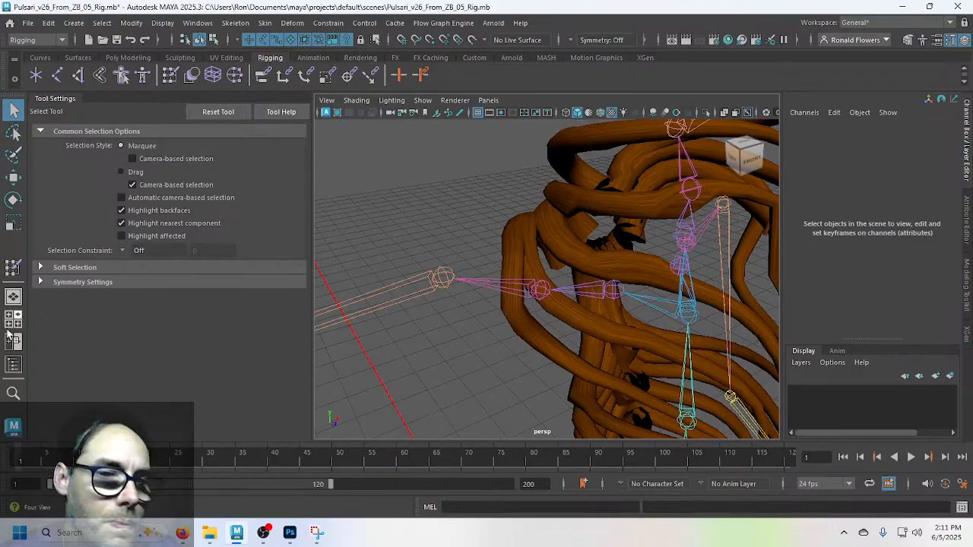
Step: Unhide the Body mesh in the Pulsari group and save the scene
left_click(13, 365)
left_click(99, 200)
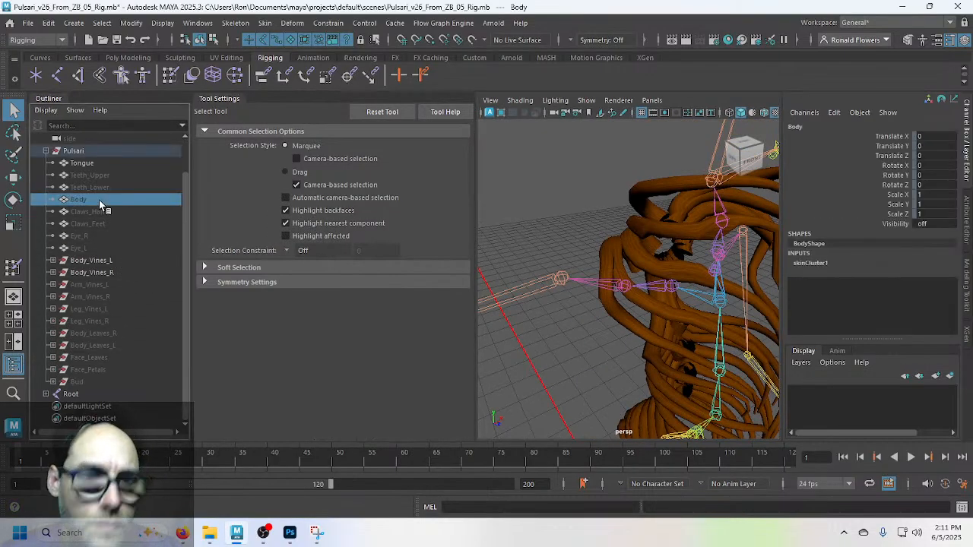
key("h")
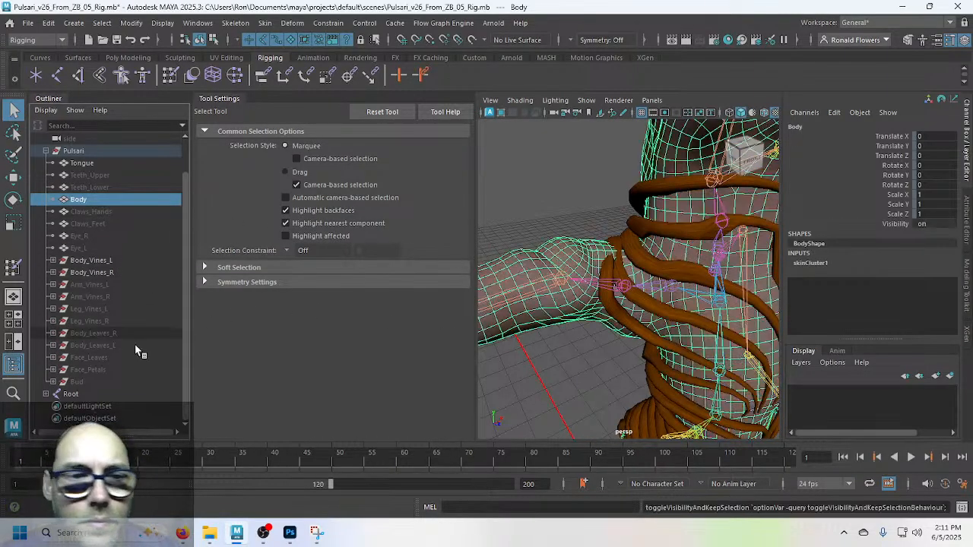
left_click(13, 365)
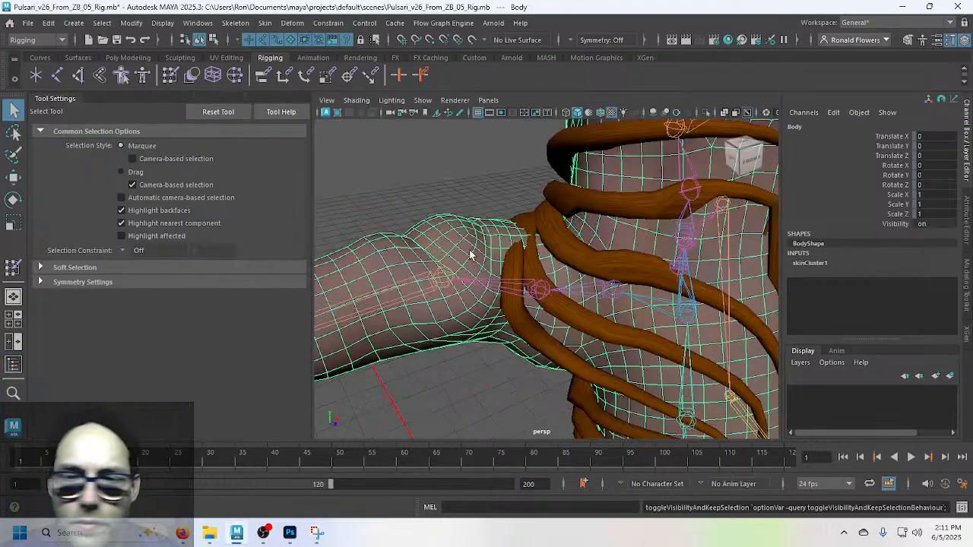
left_click(466, 197)
key("ctrl+s")
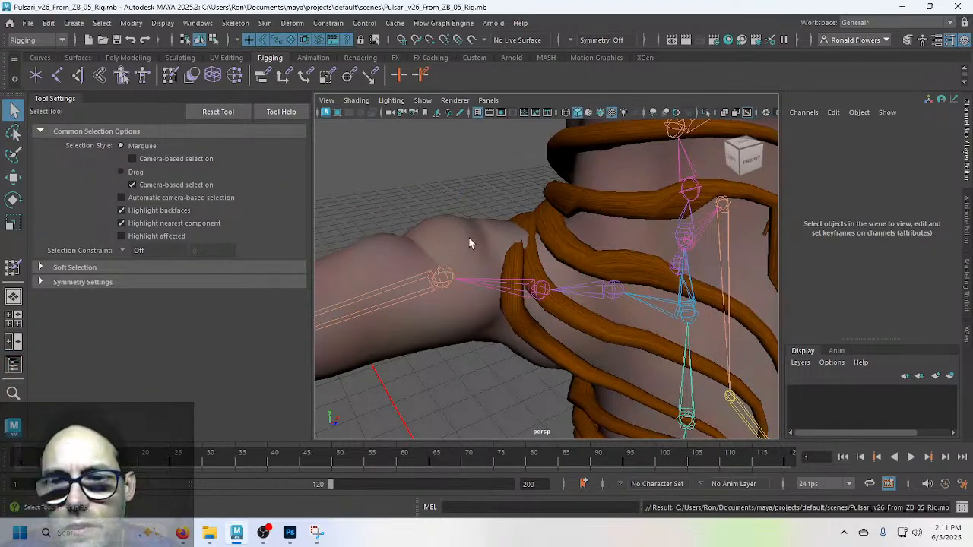
Step: Start painting skin weights on Vine8 in the Body_Vines_R group and inspect its R_Shoulder and R_Collar2 influences around the shoulder
left_click(517, 333)
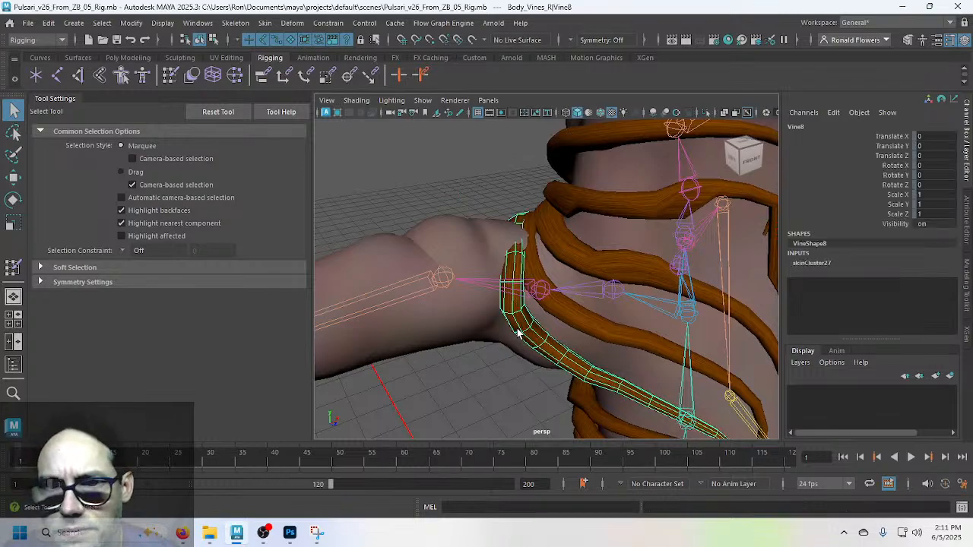
left_click(13, 267)
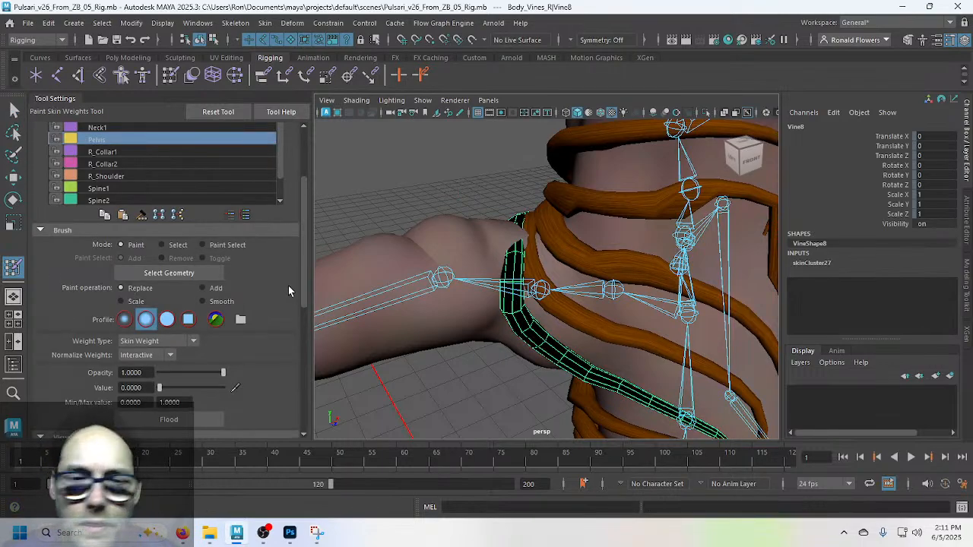
scroll(277, 253, "up", 2)
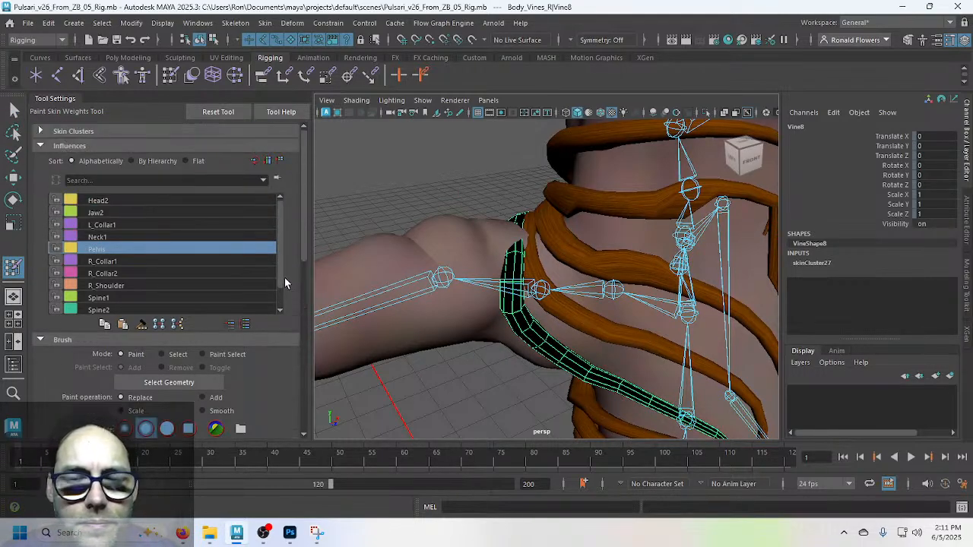
left_click(156, 285)
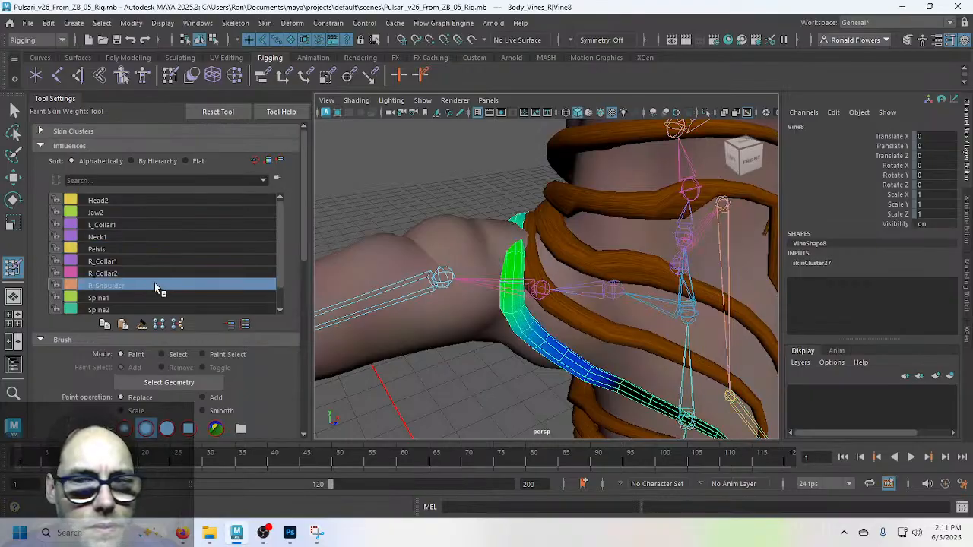
mouse_move(515, 278)
left_mouse_down("alt")
mouse_move(504, 284)
mouse_move(665, 291)
mouse_move(684, 282)
mouse_move(653, 219)
mouse_move(602, 267)
mouse_move(584, 267)
mouse_move(597, 251)
mouse_move(555, 274)
mouse_move(549, 261)
left_mouse_up("alt")
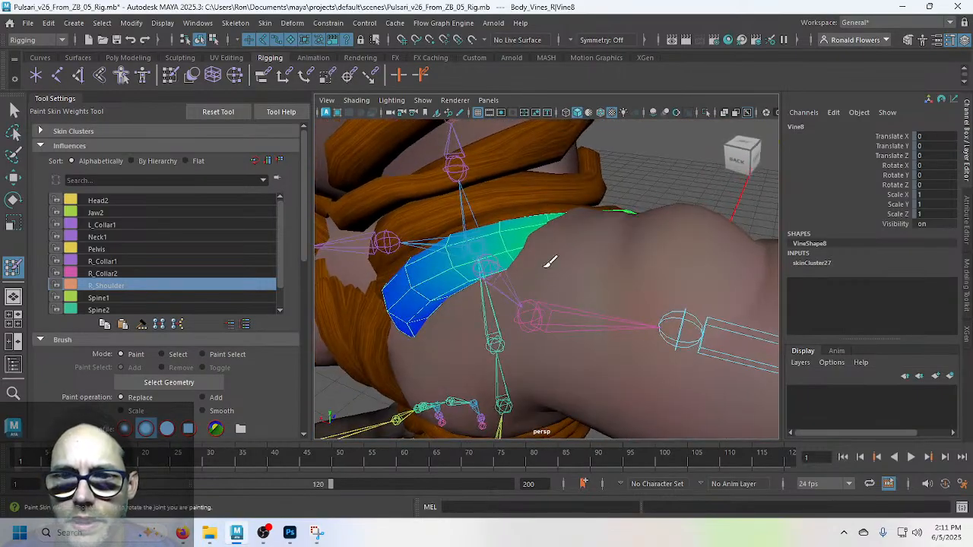
left_click(156, 272)
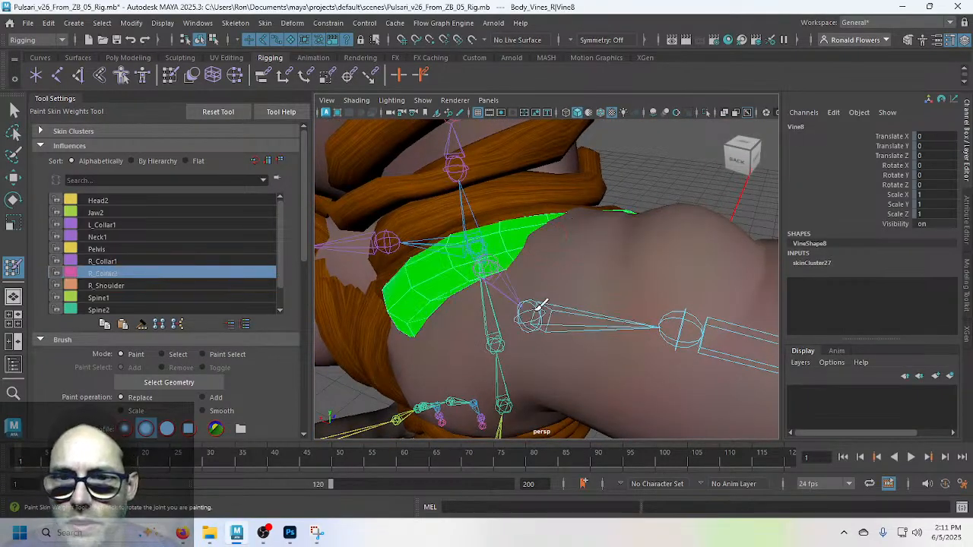
left_click_drag(541, 305, 393, 297, "alt")
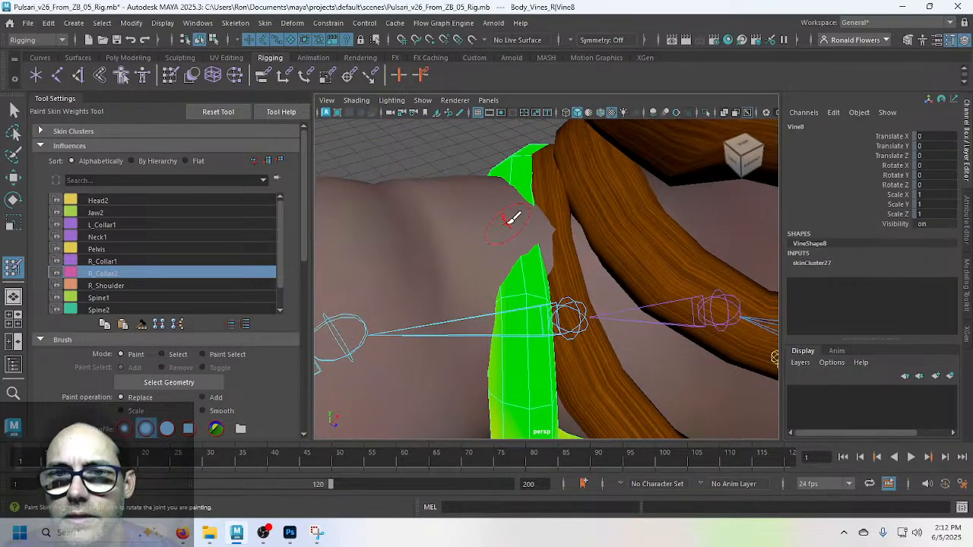
Step: Try painting Vine8's R_Collar2 and R_Collar1 weights with Replace at 0 beside the shoulder, undo both strokes, and reselect R_Collar2
mouse_move(520, 275)
left_mouse_down()
mouse_move(528, 273)
mouse_move(491, 246)
mouse_move(517, 230)
mouse_move(534, 256)
left_mouse_up()
key("ctrl+z")
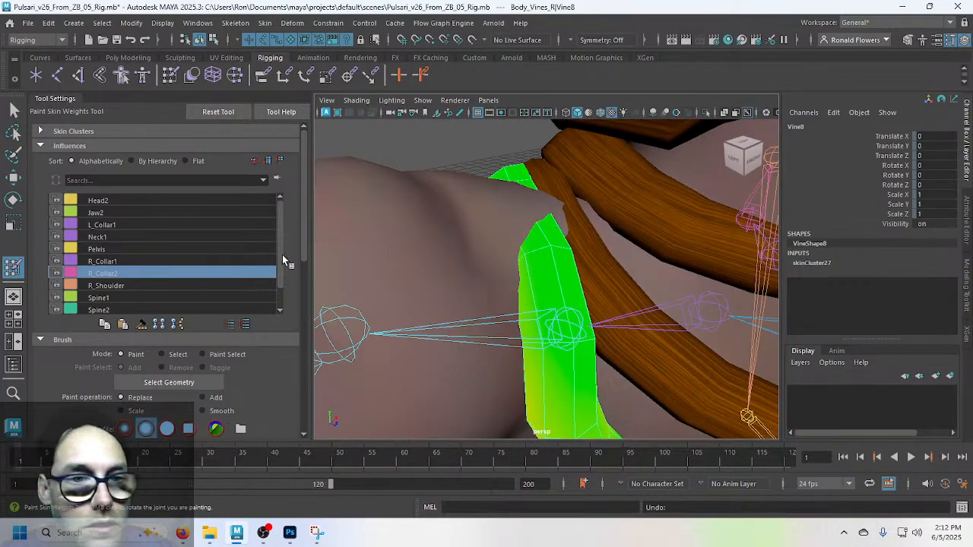
left_click(152, 261)
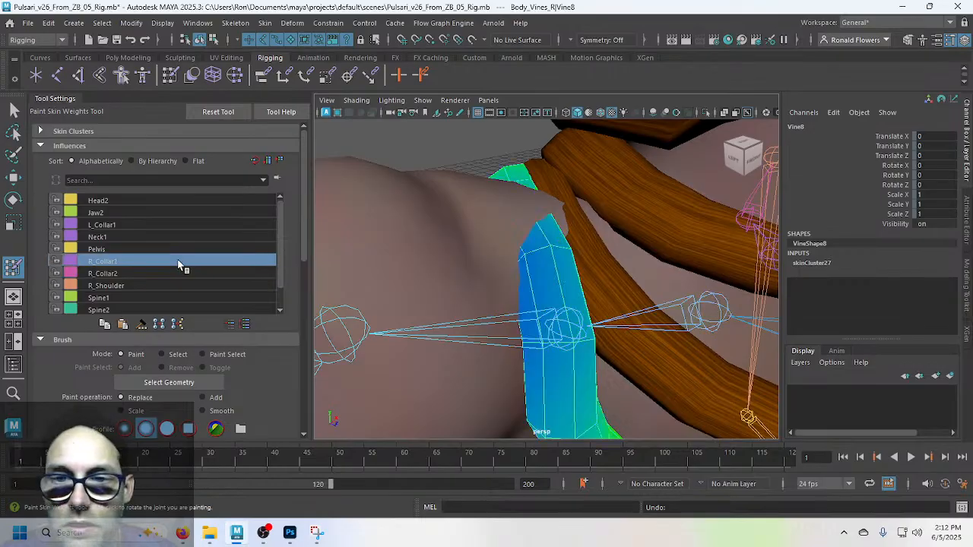
left_click(544, 252)
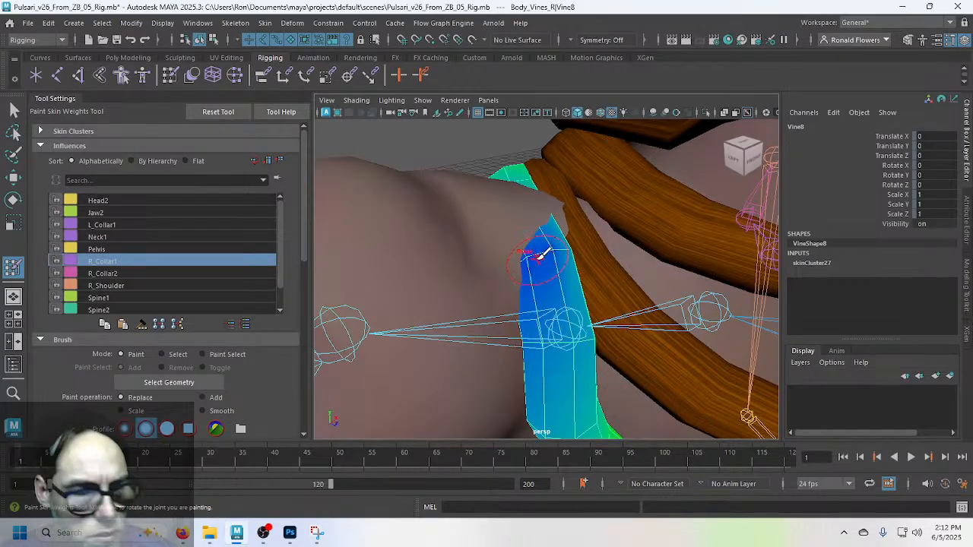
key("ctrl+z")
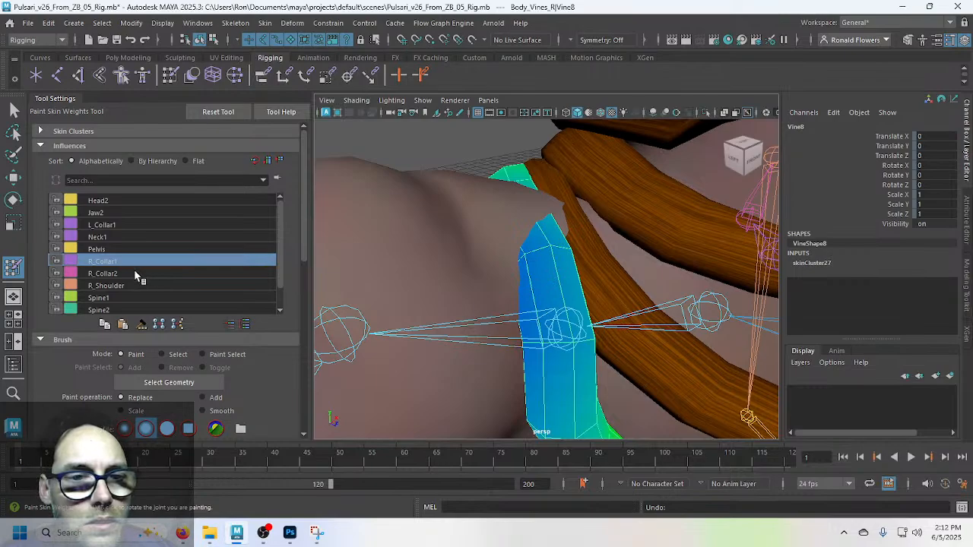
left_click(136, 274)
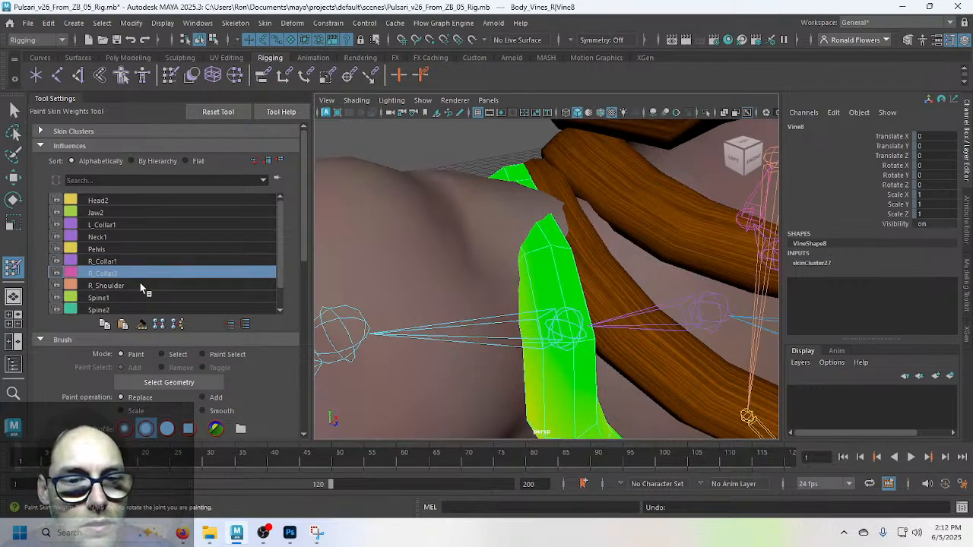
Step: Set the weight brush to Add with a value of 0.1 and build up Vine8's R_Collar2 weights over the top of the shoulder
scroll(266, 370, "down", 4)
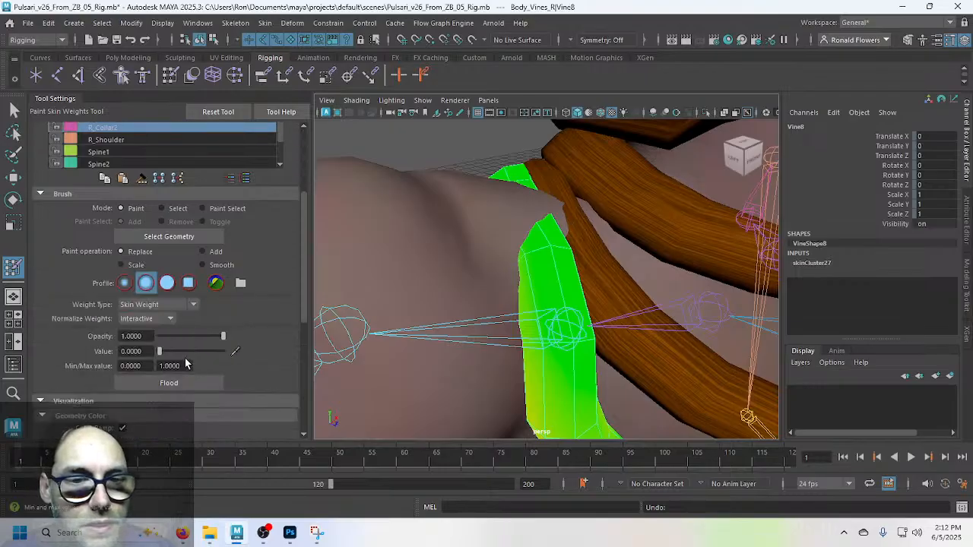
left_click(133, 351)
type("0.1")
key("Return")
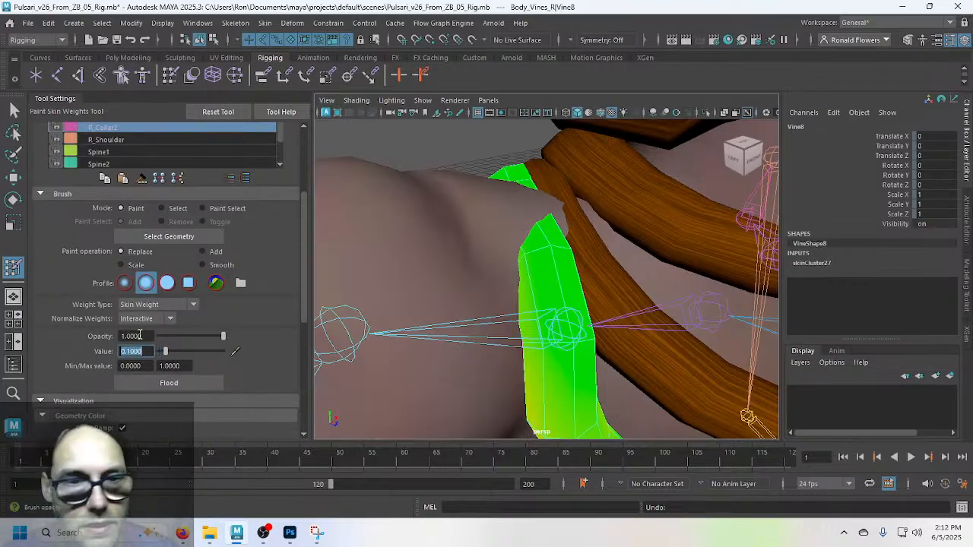
scroll(276, 270, "up", 4)
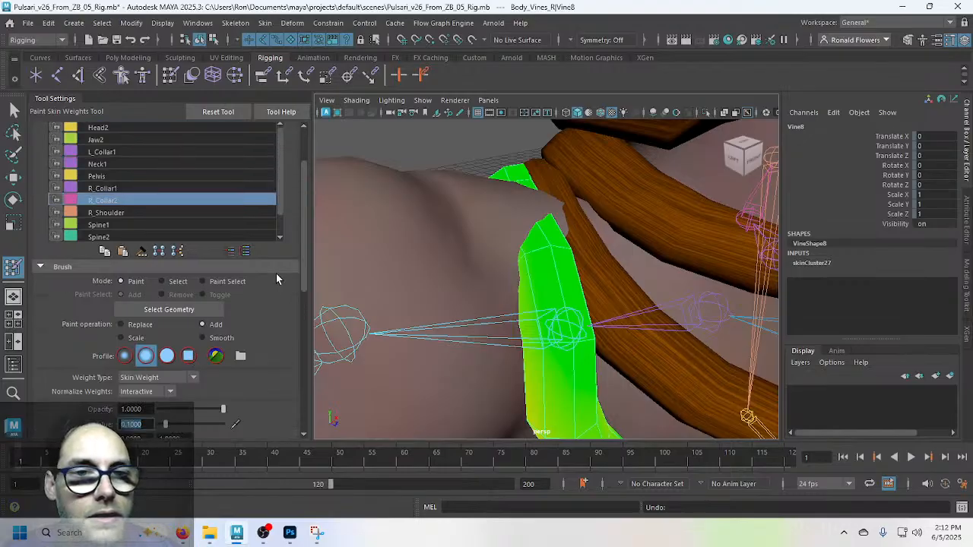
left_click_drag(435, 266, 442, 274, "alt")
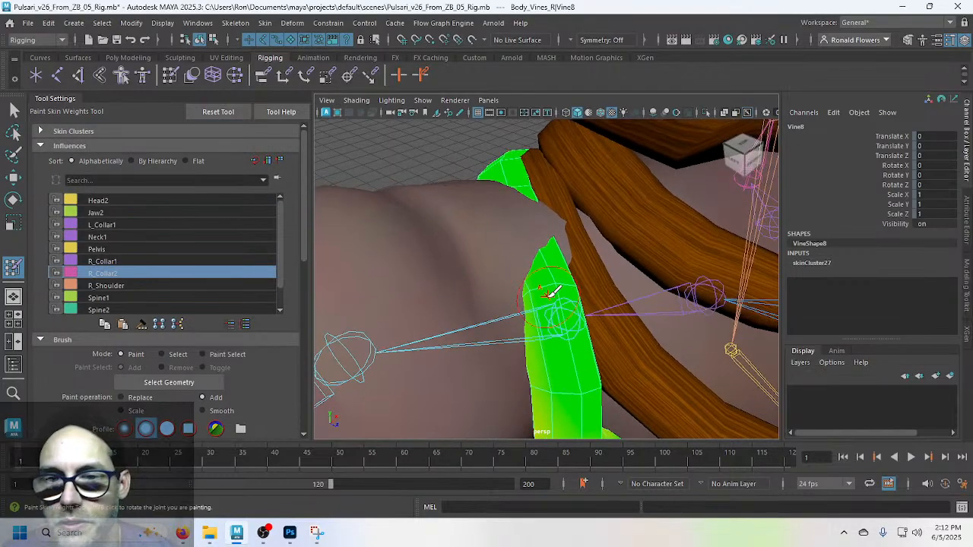
left_click_drag(539, 244, 516, 182)
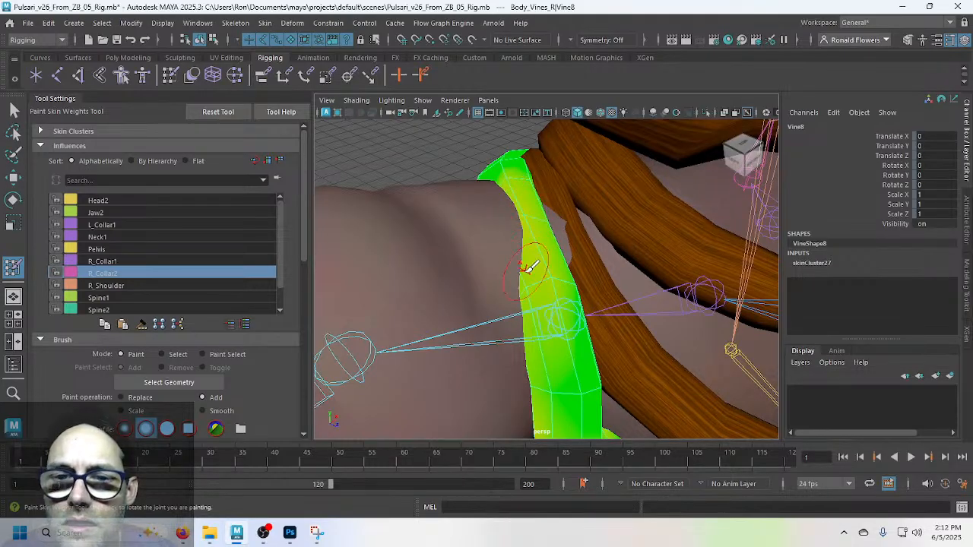
Step: Add more R_Collar2 weight to Vine8 along its upper bend, working around the front and back of the shoulder
mouse_move(524, 272)
left_mouse_down("alt")
mouse_move(459, 277)
mouse_move(491, 265)
left_mouse_up("alt")
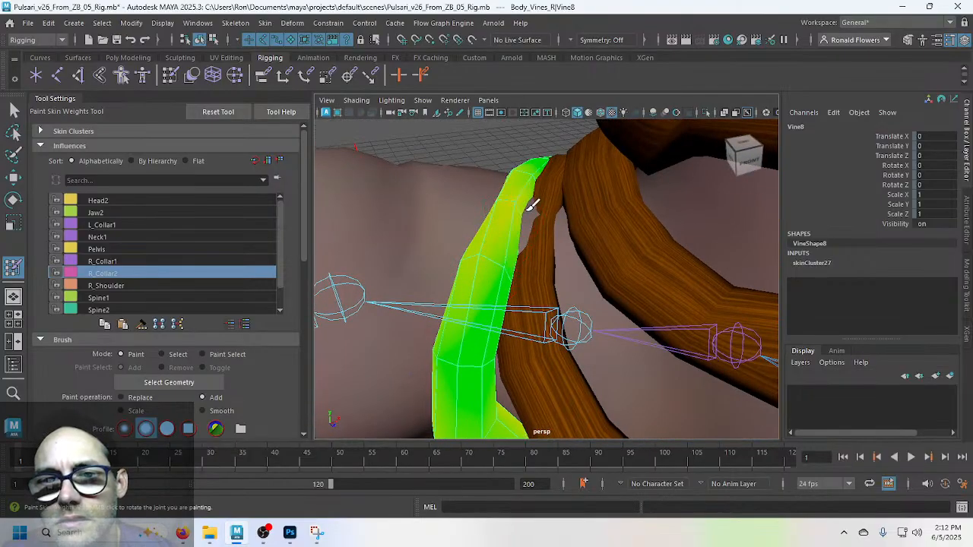
mouse_move(506, 233)
left_mouse_down("alt")
mouse_move(491, 245)
mouse_move(574, 254)
mouse_move(569, 267)
mouse_move(643, 259)
left_mouse_up("alt")
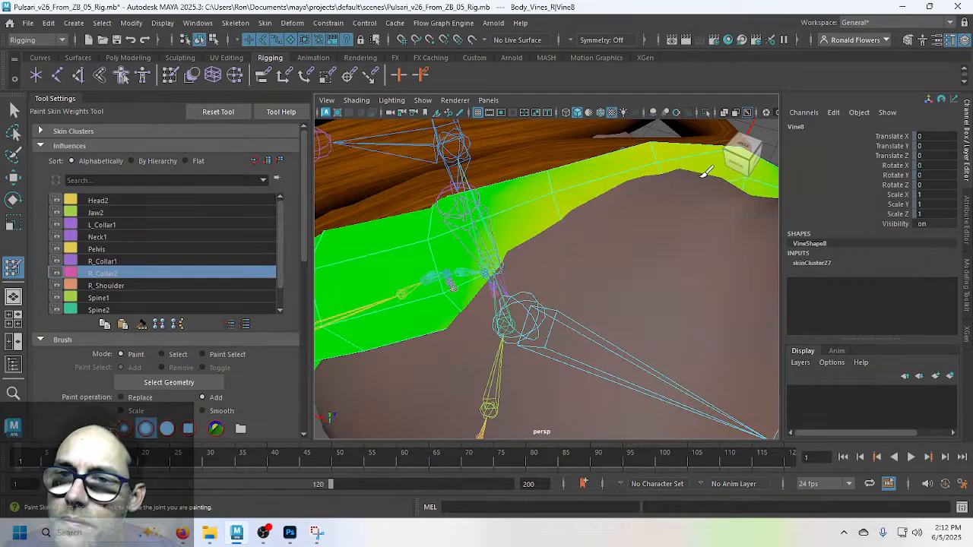
mouse_move(741, 177)
left_mouse_down("alt")
mouse_move(647, 194)
mouse_move(569, 189)
mouse_move(522, 297)
mouse_move(476, 275)
mouse_move(479, 237)
left_mouse_up("alt")
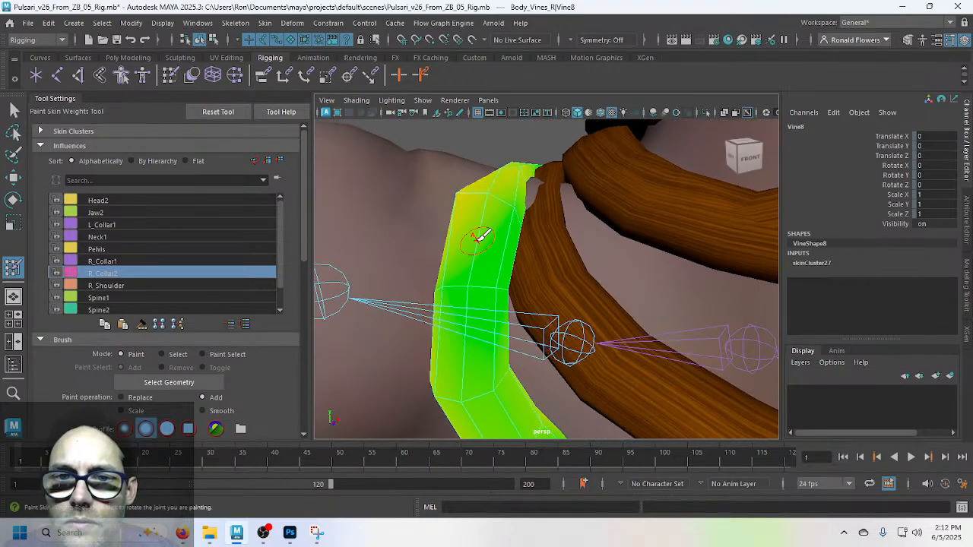
left_click(489, 191)
mouse_move(495, 185)
left_mouse_down("alt")
mouse_move(515, 239)
mouse_move(482, 244)
mouse_move(506, 256)
mouse_move(507, 239)
mouse_move(537, 257)
mouse_move(582, 250)
mouse_move(525, 263)
mouse_move(577, 248)
mouse_move(550, 255)
left_mouse_up("alt")
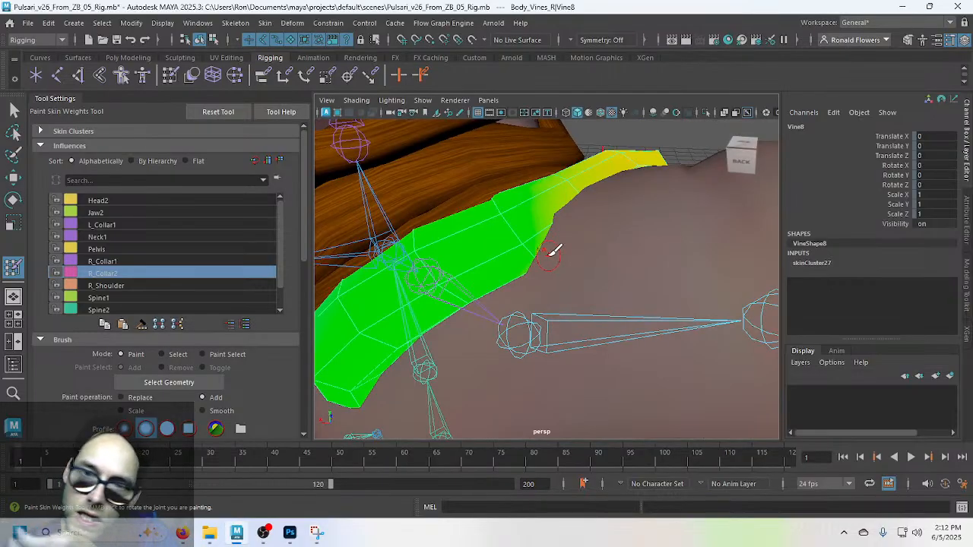
Step: Examine Vine8's full loop around the shoulder in wireframe, and check its R_Collar2 blend in shaded display
key("4")
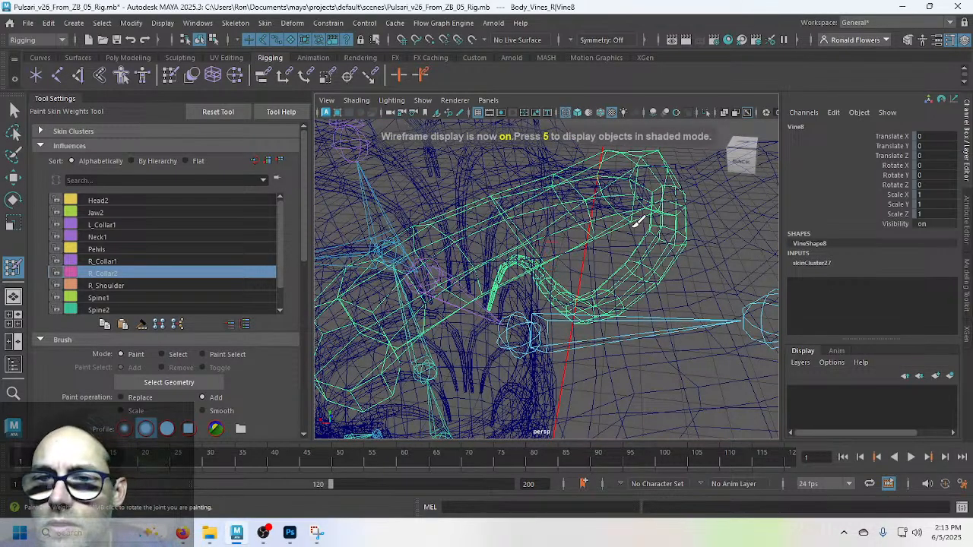
left_click_drag(637, 221, 538, 172, "alt")
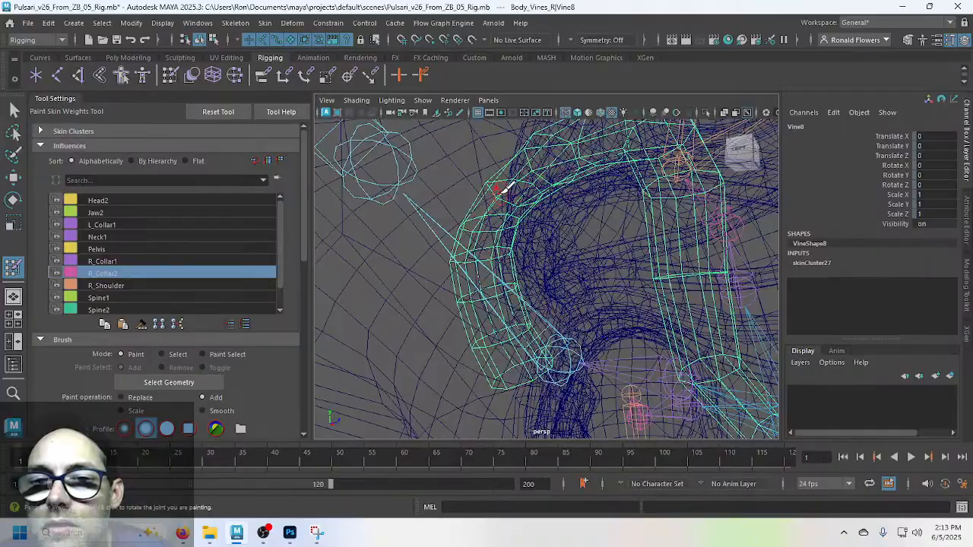
mouse_move(504, 185)
left_mouse_down("alt")
mouse_move(548, 235)
mouse_move(585, 225)
left_mouse_up("alt")
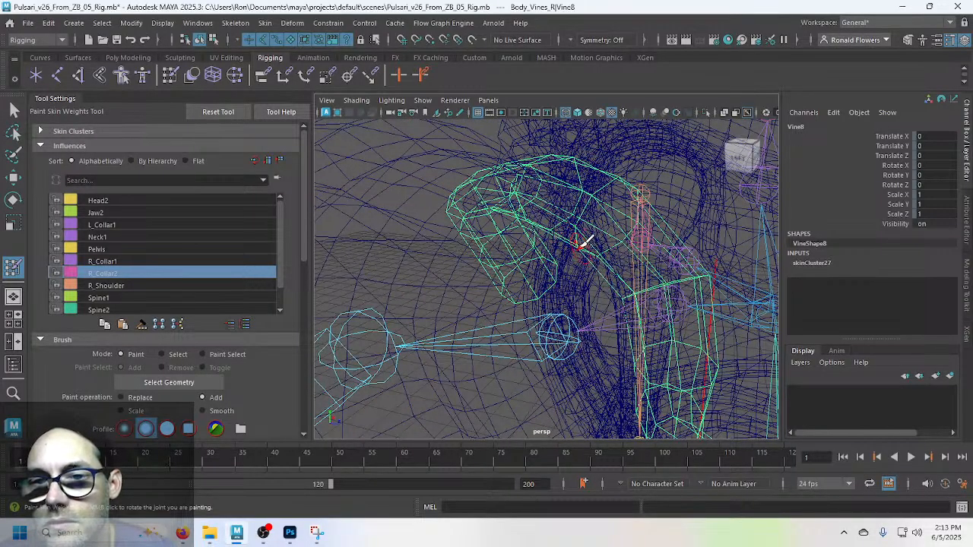
mouse_move(584, 242)
left_mouse_down("alt")
mouse_move(600, 217)
mouse_move(669, 235)
mouse_move(613, 224)
mouse_move(619, 251)
mouse_move(592, 228)
left_mouse_up("alt")
key("5")
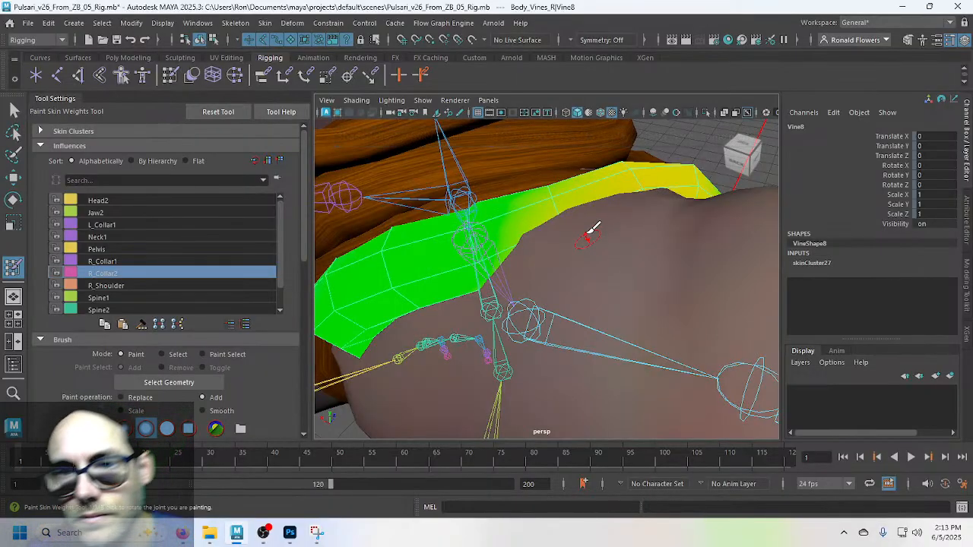
mouse_move(561, 253)
left_mouse_down("alt")
mouse_move(577, 254)
mouse_move(561, 248)
mouse_move(560, 223)
mouse_move(517, 245)
mouse_move(532, 269)
mouse_move(508, 268)
mouse_move(495, 280)
left_mouse_up("alt")
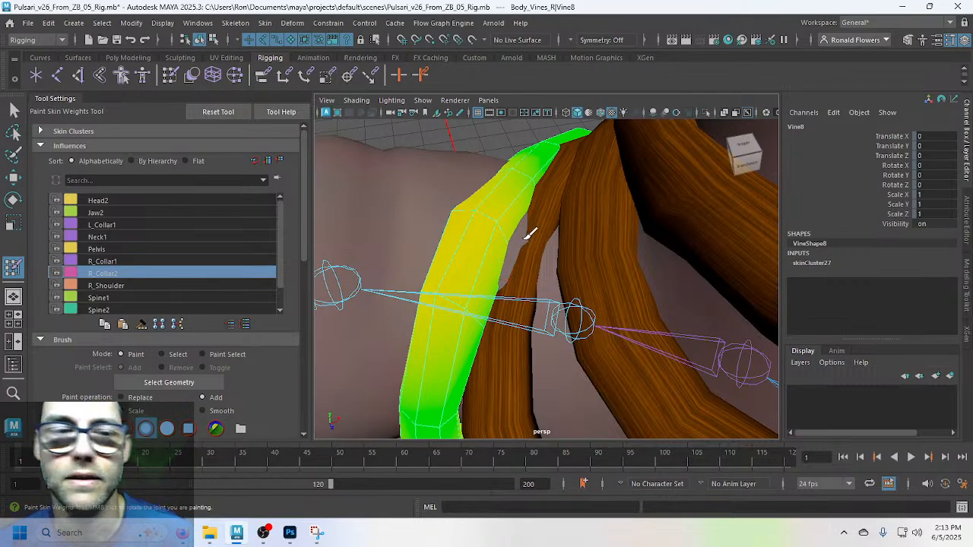
mouse_move(449, 229)
left_mouse_down("alt")
mouse_move(521, 233)
mouse_move(572, 221)
mouse_move(562, 216)
left_mouse_up("alt")
Step: Add R_Collar1 weight at 0.1 to Vine8's upper end above the shoulder and check the blend from several sides
left_click(147, 260)
mouse_move(506, 204)
left_mouse_down()
mouse_move(494, 199)
mouse_move(514, 184)
left_mouse_up()
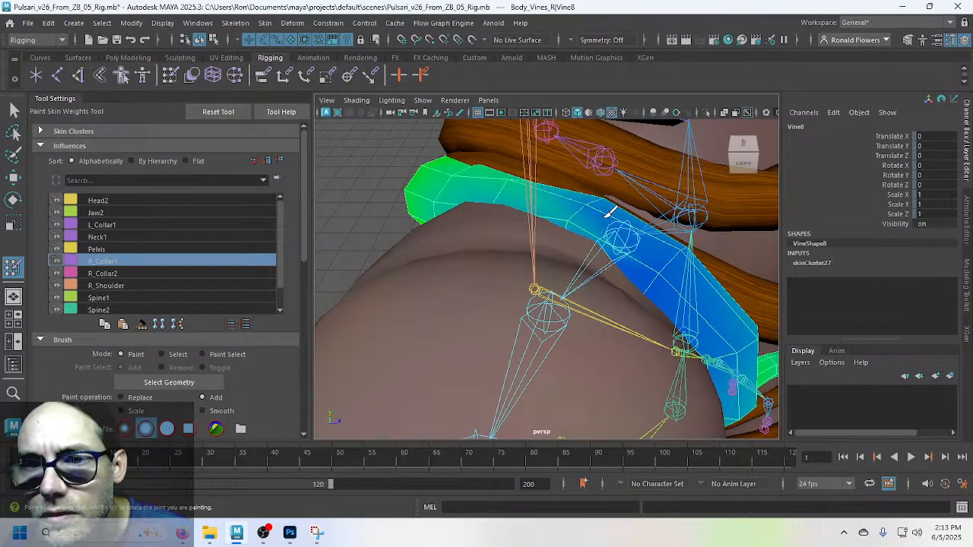
mouse_move(609, 211)
left_mouse_down("alt")
mouse_move(571, 233)
mouse_move(530, 224)
left_mouse_up("alt")
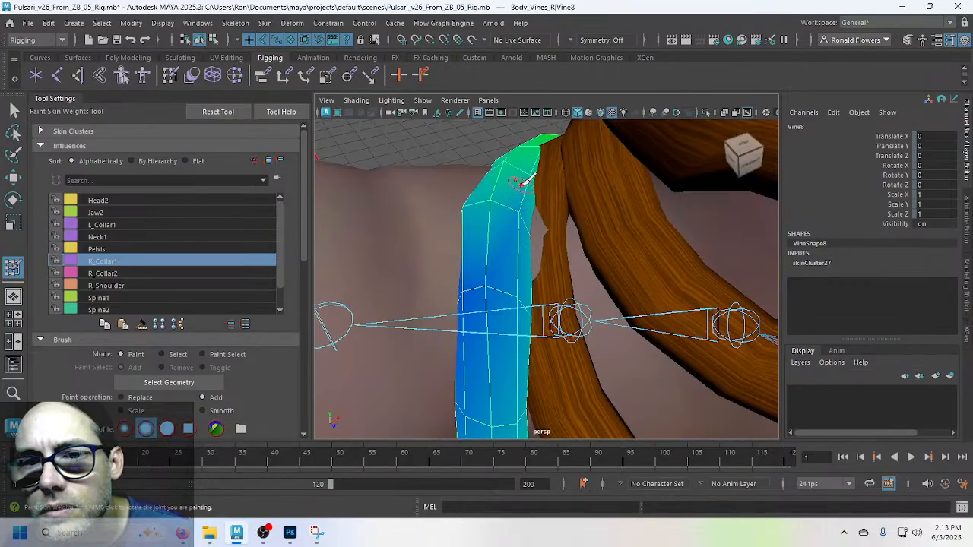
left_click_drag(530, 175, 549, 136)
left_click_drag(522, 218, 526, 203)
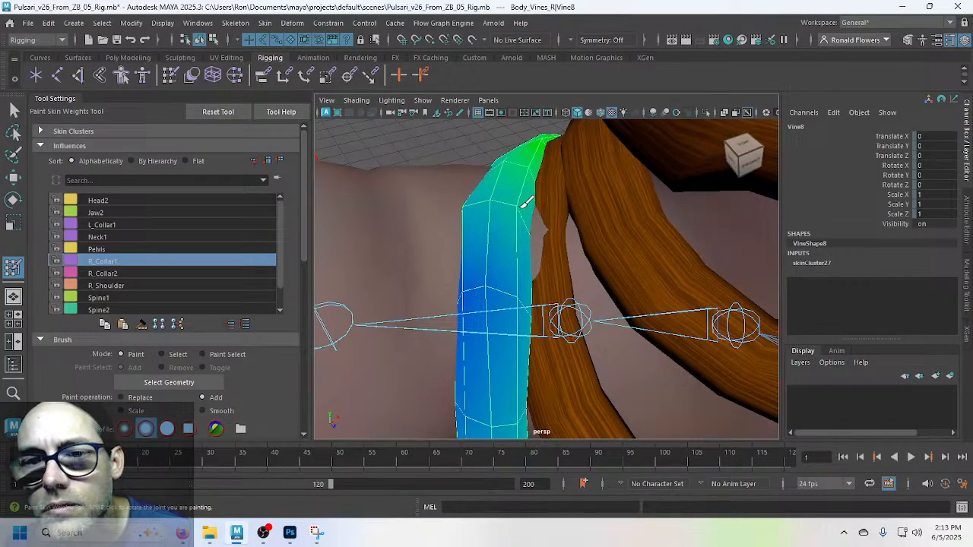
mouse_move(463, 261)
left_mouse_down("alt")
mouse_move(527, 266)
mouse_move(536, 206)
mouse_move(498, 193)
mouse_move(556, 194)
left_mouse_up("alt")
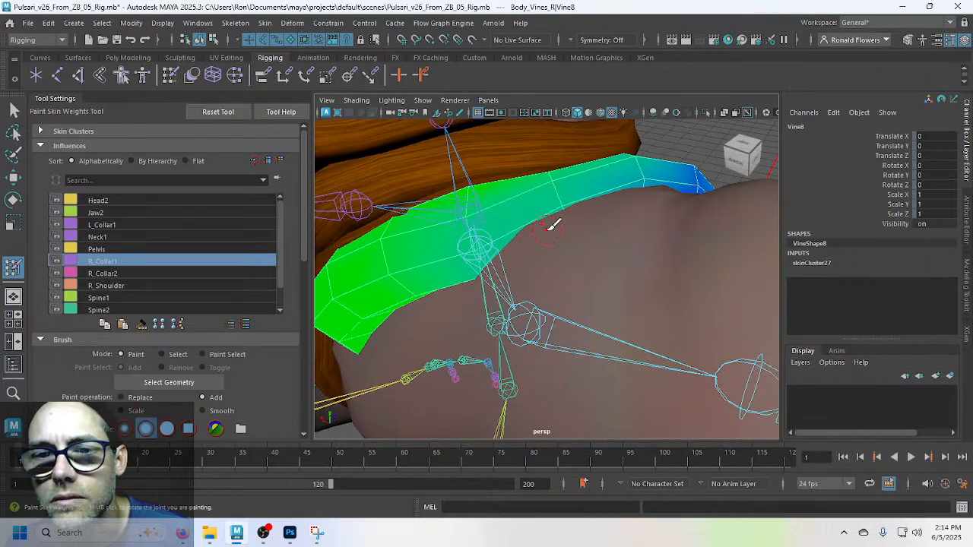
left_click_drag(587, 216, 446, 221, "alt")
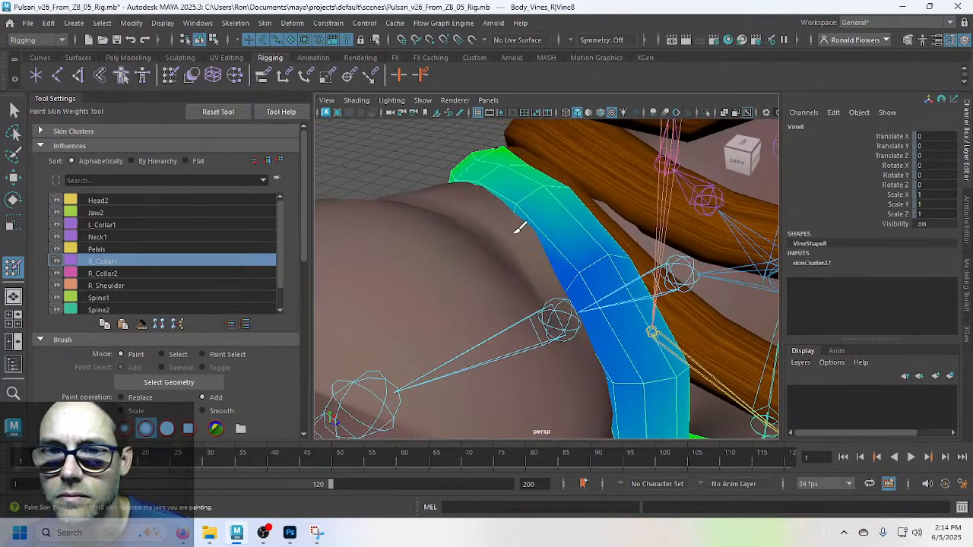
left_click_drag(528, 259, 582, 230, "alt")
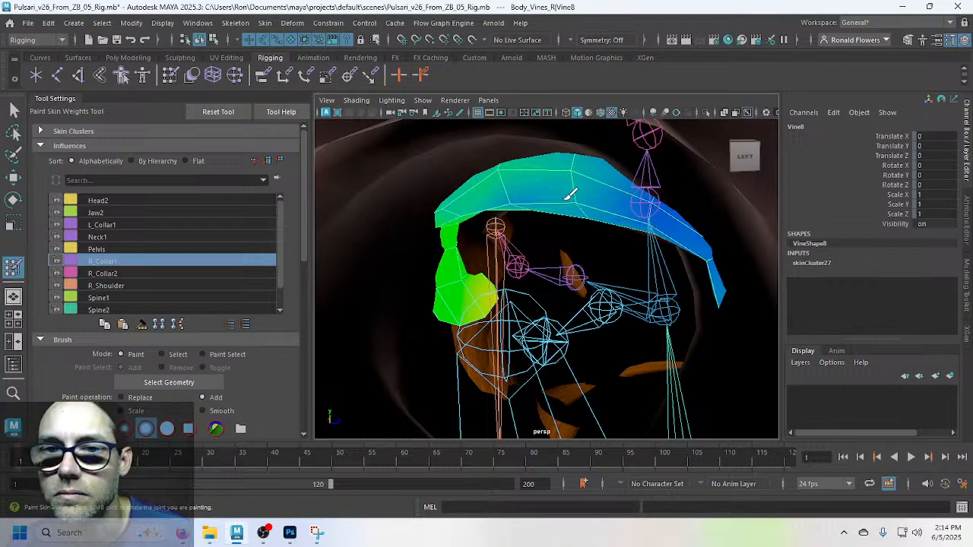
mouse_move(558, 200)
left_mouse_down("alt")
mouse_move(583, 197)
mouse_move(470, 219)
mouse_move(473, 232)
mouse_move(501, 230)
mouse_move(487, 227)
left_mouse_up("alt")
mouse_move(535, 264)
left_mouse_down("alt")
mouse_move(466, 256)
mouse_move(473, 229)
mouse_move(561, 235)
mouse_move(591, 271)
mouse_move(732, 256)
mouse_move(518, 259)
mouse_move(528, 258)
left_mouse_up("alt")
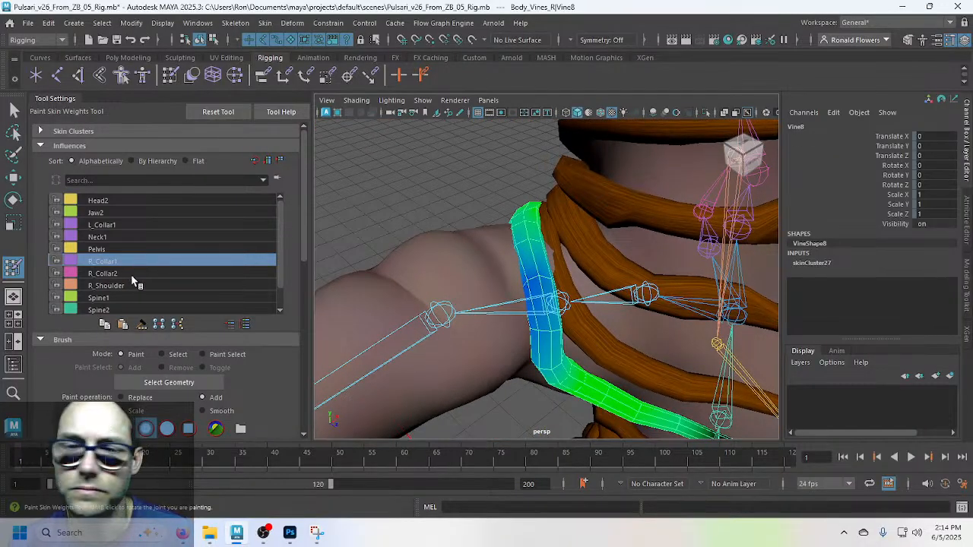
Step: Switch skin weight painting to Vine4 in Body_Vines_R and add R_Collar1 weight to its upper end beside the shoulder
key("q")
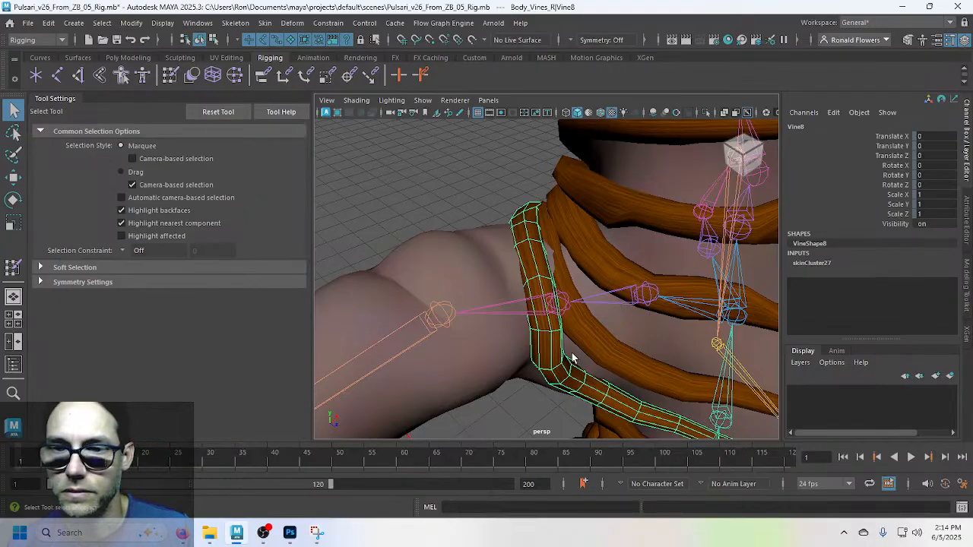
key("y")
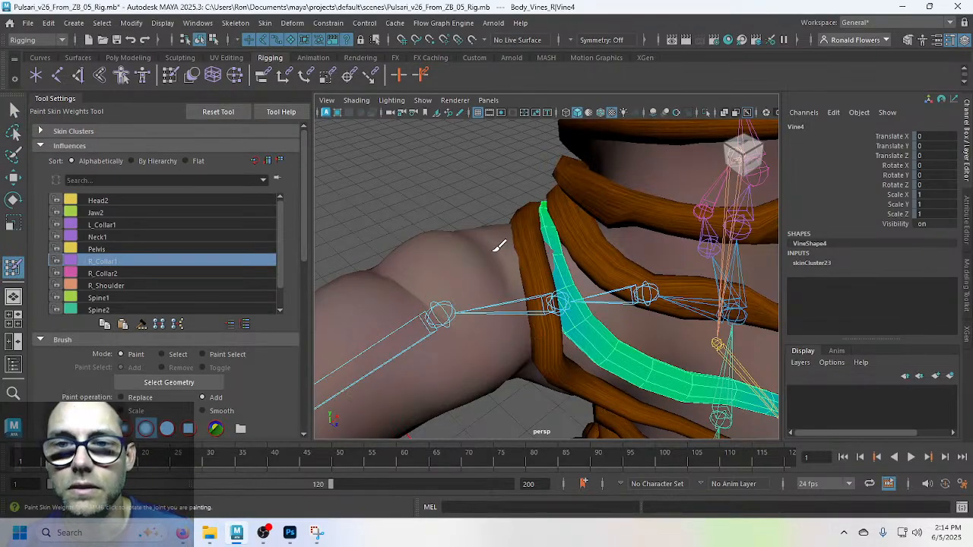
right_click_drag(500, 246, 529, 253, "alt")
left_click_drag(503, 247, 524, 219, "alt")
mouse_move(495, 153)
left_mouse_down()
mouse_move(491, 127)
mouse_move(494, 148)
left_mouse_up()
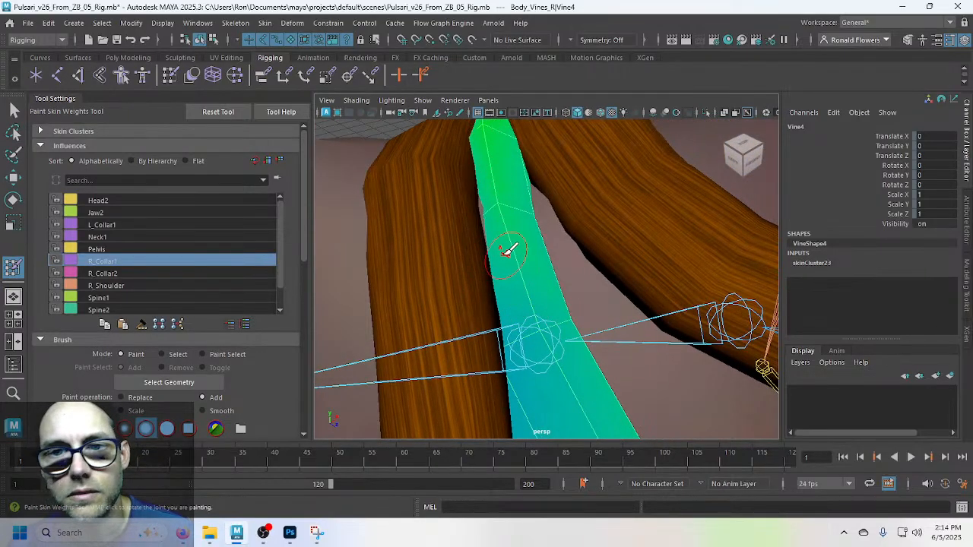
Step: Examine Vine4's hidden loop in wireframe and its R_Collar1 weights in shaded display from the front, side and back of the shoulder
key("4")
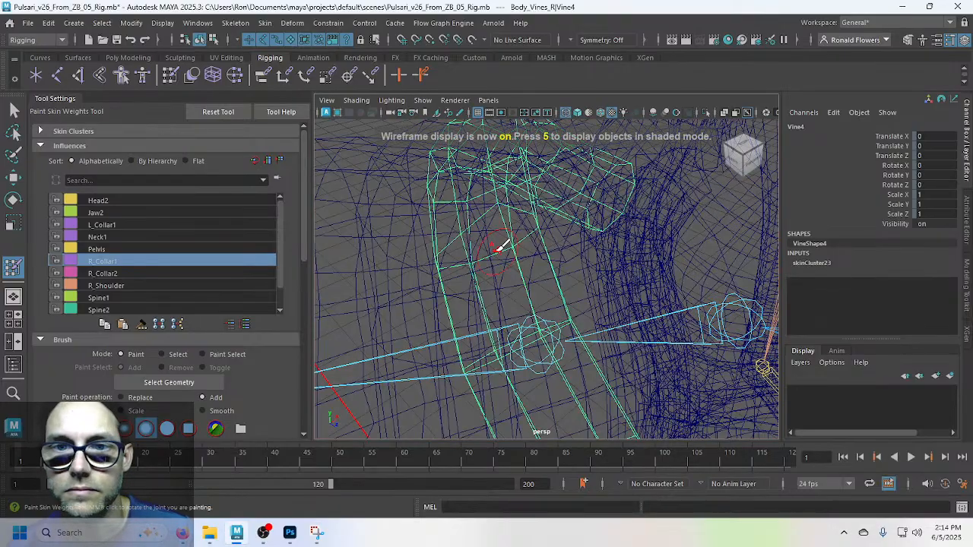
mouse_move(461, 191)
left_mouse_down("alt")
mouse_move(476, 234)
mouse_move(547, 228)
mouse_move(495, 206)
left_mouse_up("alt")
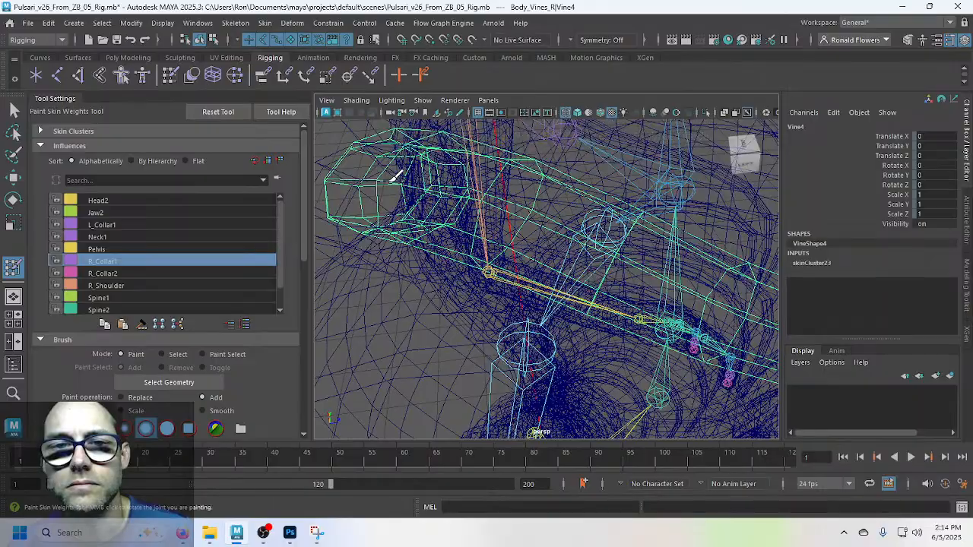
mouse_move(378, 167)
left_mouse_down("alt")
mouse_move(510, 230)
mouse_move(489, 226)
left_mouse_up("alt")
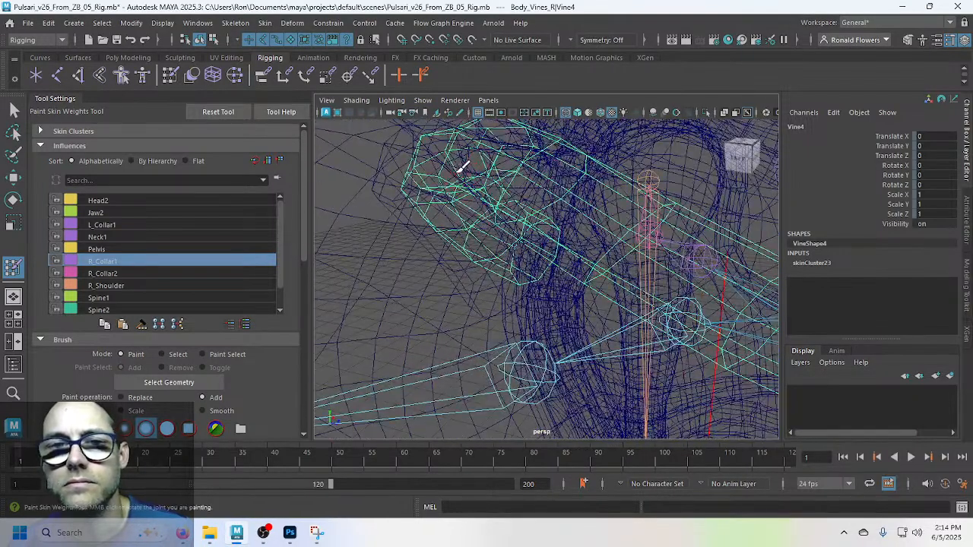
mouse_move(439, 161)
left_mouse_down("alt")
mouse_move(472, 175)
mouse_move(435, 189)
mouse_move(467, 203)
mouse_move(344, 204)
mouse_move(478, 211)
mouse_move(433, 194)
mouse_move(408, 170)
mouse_move(435, 212)
mouse_move(505, 206)
left_mouse_up("alt")
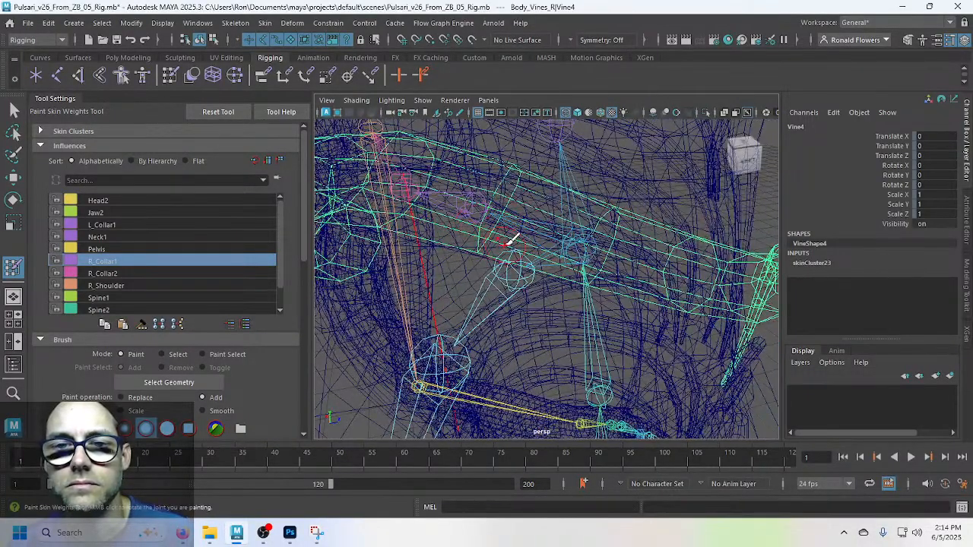
left_click_drag(510, 242, 496, 225, "alt")
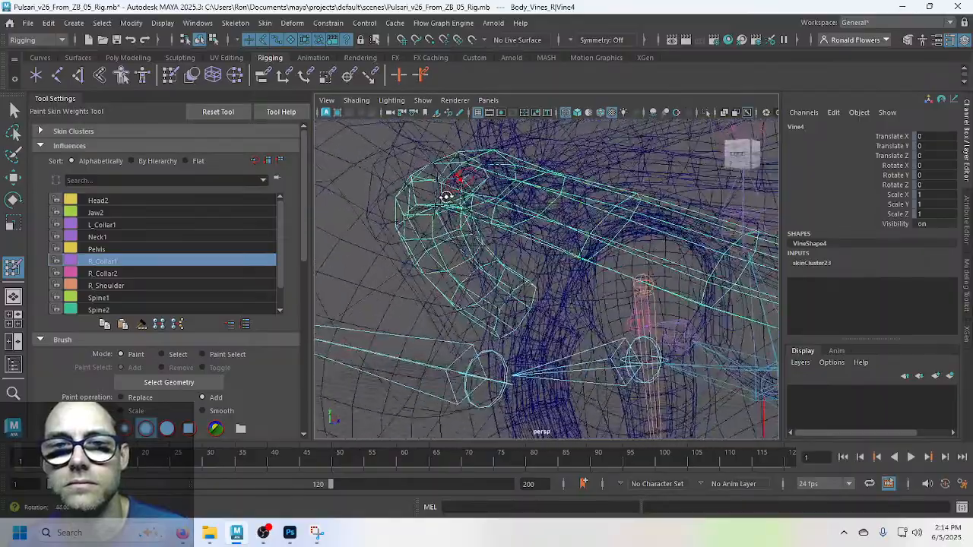
left_click_drag(479, 193, 501, 203, "alt")
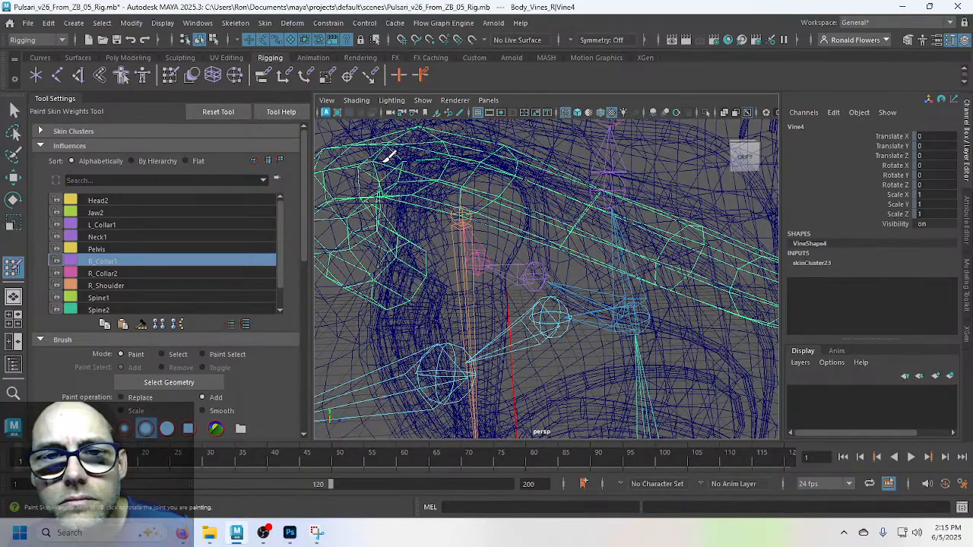
left_click_drag(383, 157, 401, 187, "alt")
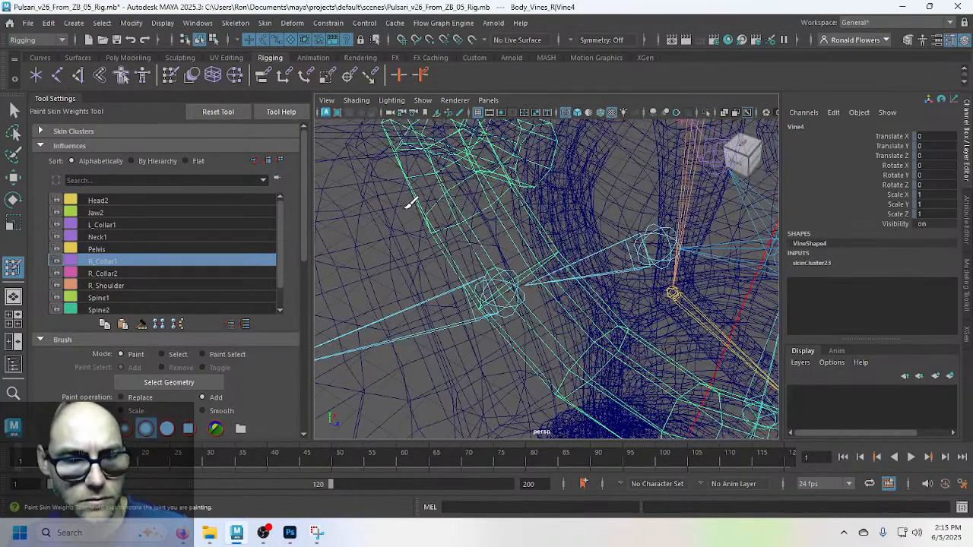
mouse_move(517, 230)
left_mouse_down("alt")
mouse_move(453, 233)
mouse_move(495, 200)
mouse_move(504, 317)
mouse_move(486, 304)
left_mouse_up("alt")
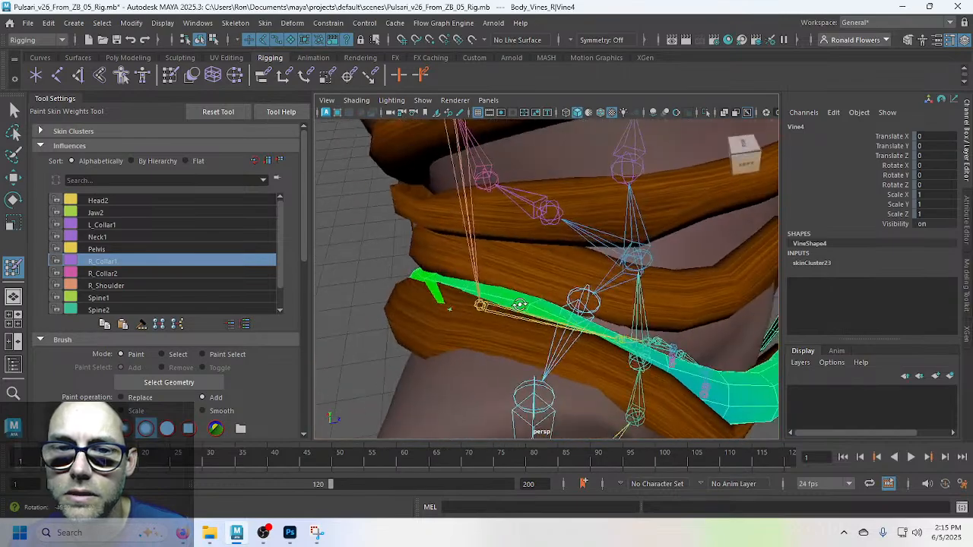
mouse_move(520, 304)
left_mouse_down("alt")
mouse_move(588, 314)
mouse_move(569, 315)
mouse_move(673, 289)
mouse_move(622, 274)
left_mouse_up("alt")
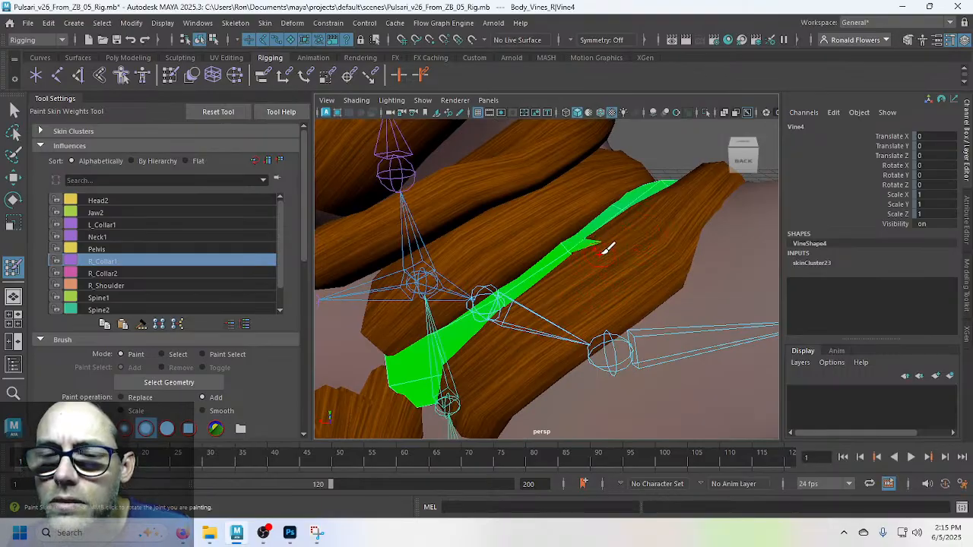
mouse_move(625, 246)
left_mouse_down("alt")
mouse_move(632, 252)
mouse_move(482, 263)
mouse_move(547, 294)
mouse_move(523, 264)
mouse_move(495, 254)
mouse_move(593, 295)
mouse_move(530, 316)
left_mouse_up("alt")
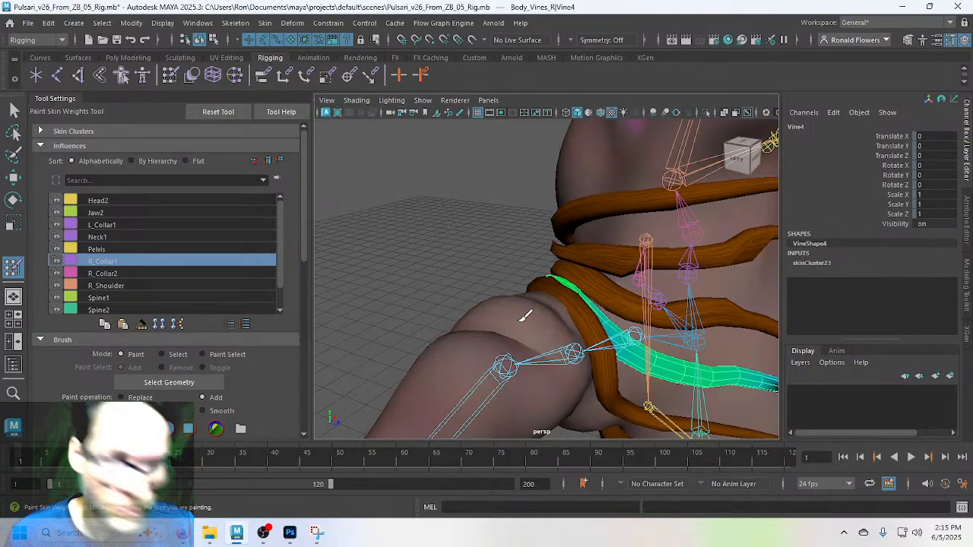
Step: Select the Vine1 mesh above Vine4 on the torso and activate Paint Skin Weights with the R_Collar1 influence
left_click_drag(618, 294, 504, 280, "alt")
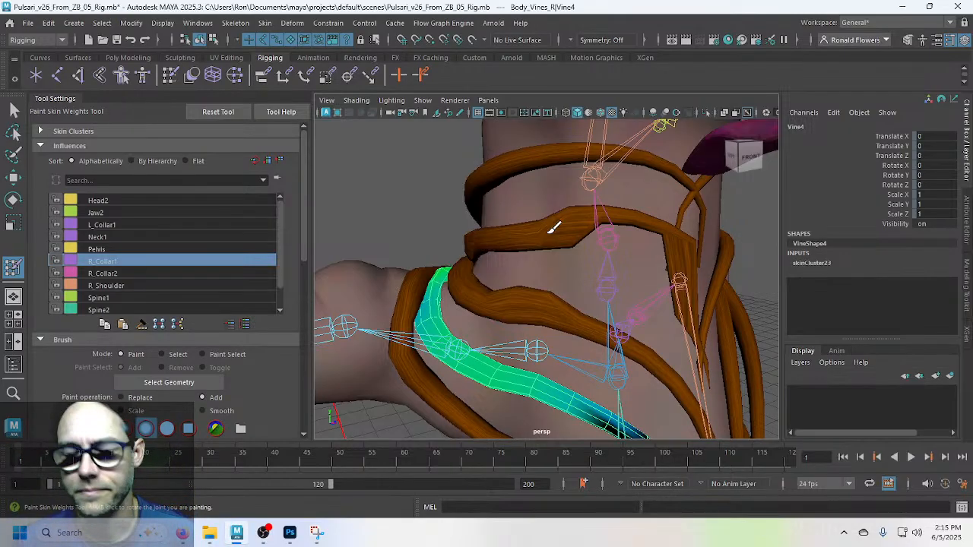
left_click_drag(553, 226, 543, 282, "alt")
scroll(549, 274, "up", 5)
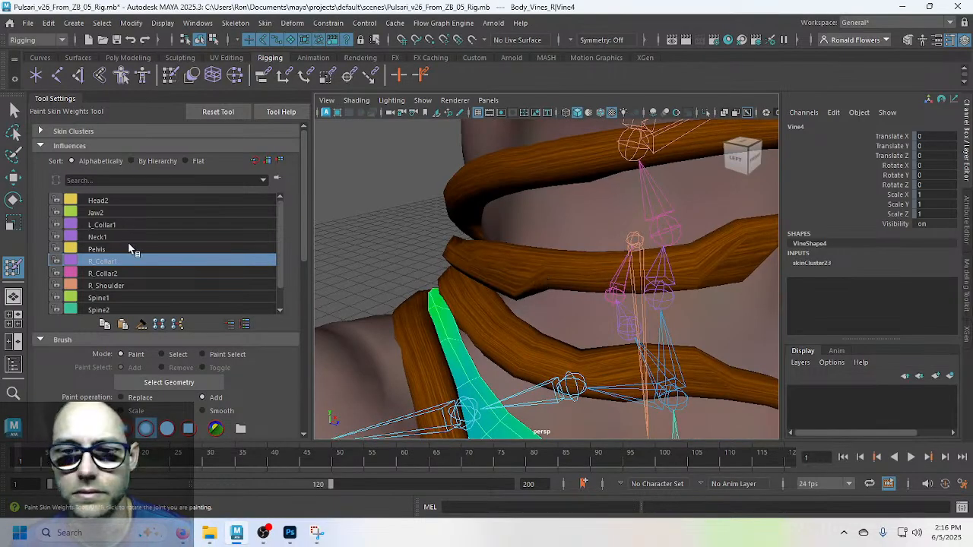
key("q")
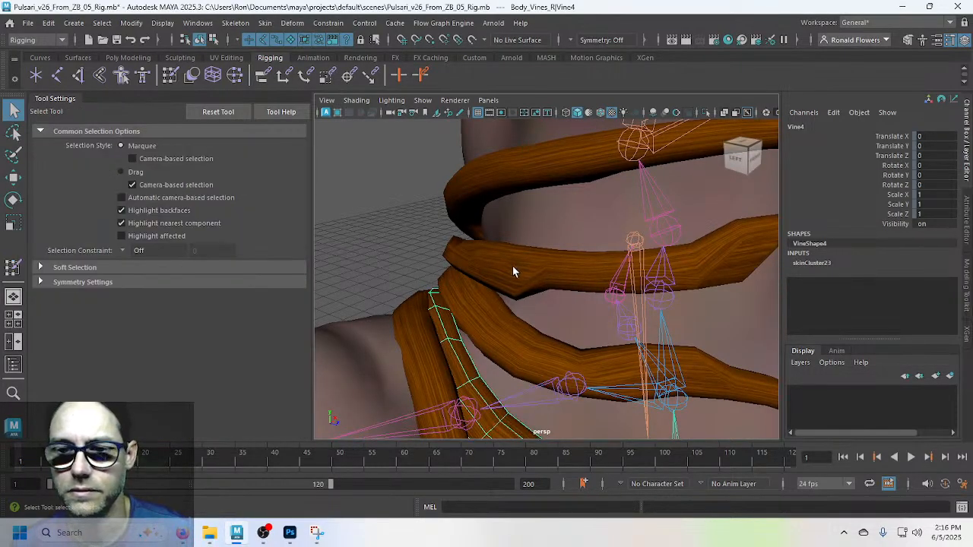
left_click(512, 321)
scroll(517, 329, "down", 3)
left_click_drag(517, 333, 475, 298, "alt")
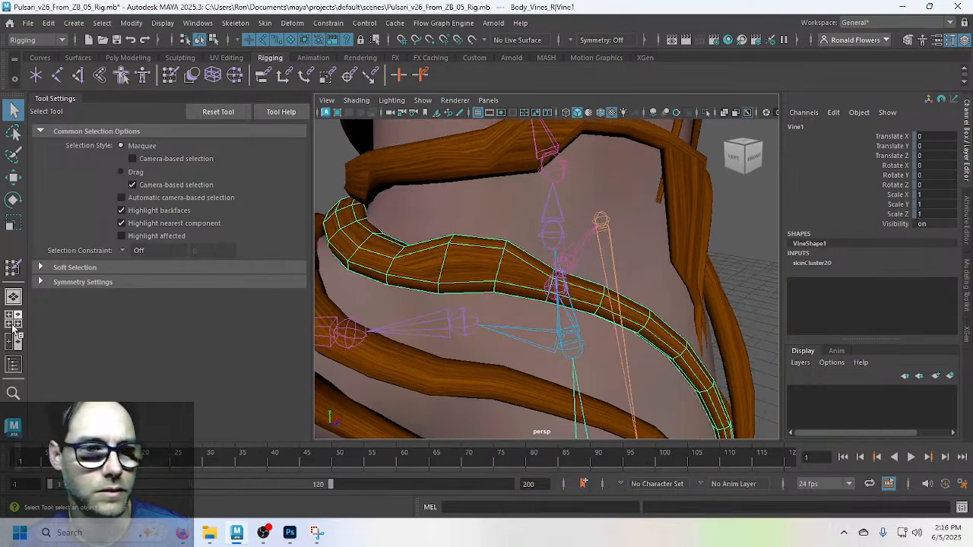
left_click(13, 268)
scroll(463, 264, "up", 2)
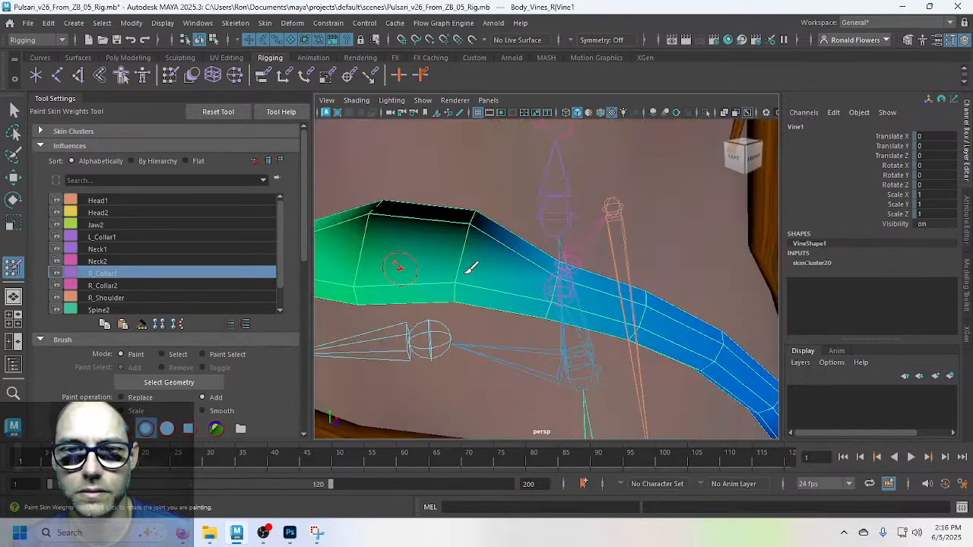
Step: Try painting R_Collar1 weight on the upper edge of Vine1's wide section, and undo the stroke
scroll(445, 267, "up", 2)
left_click(430, 247)
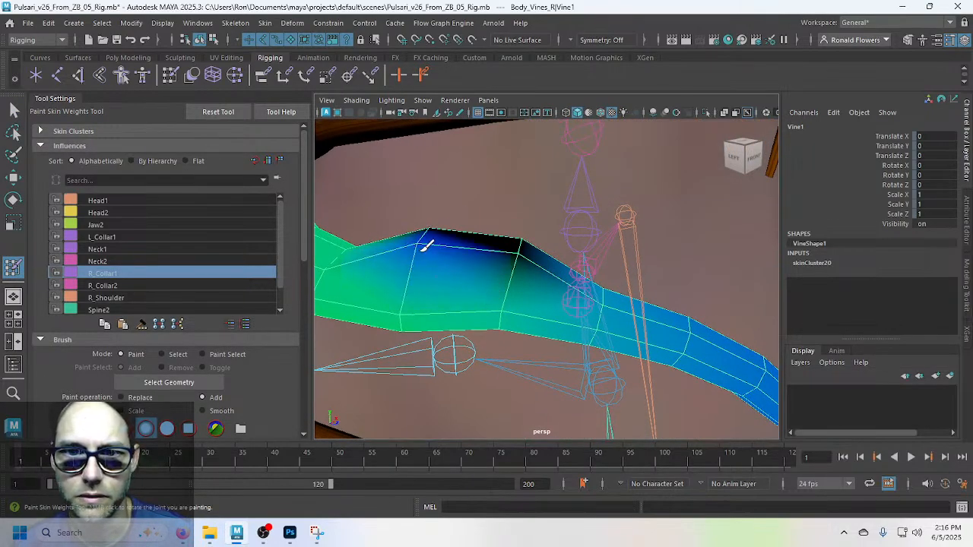
key("ctrl+z")
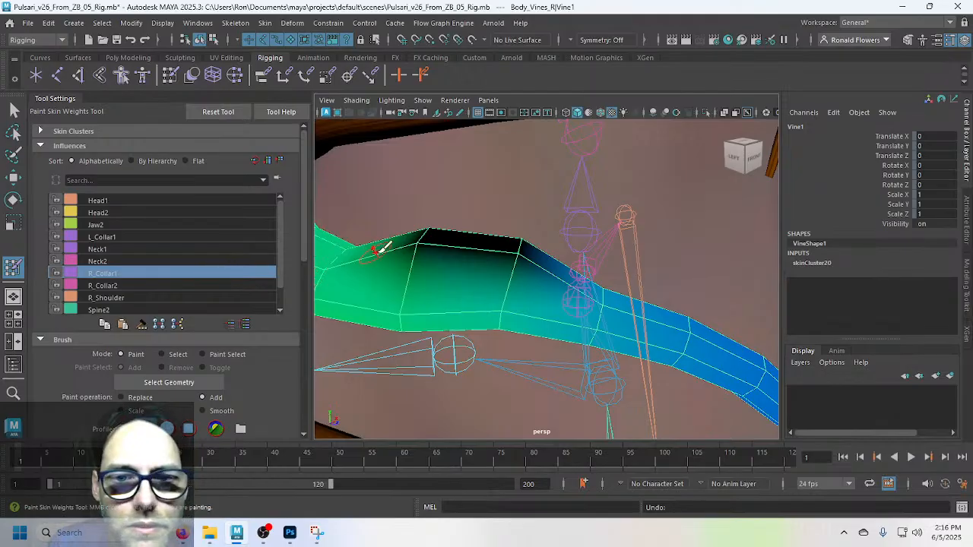
Step: Select the R_Shoulder joint and set its Rotate Z to 0 to lower the arm
scroll(411, 244, "down", 4)
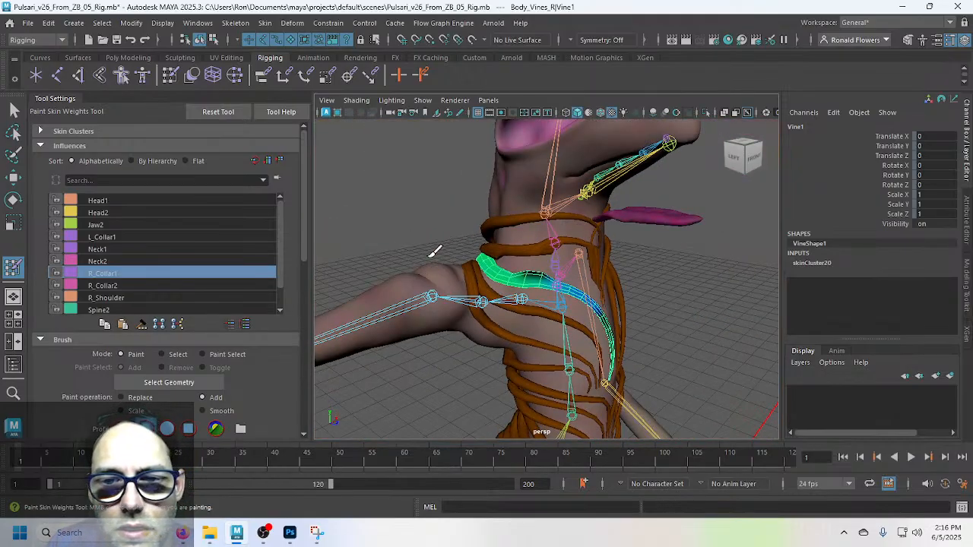
scroll(419, 242, "up", 1)
key("q")
left_click(388, 313)
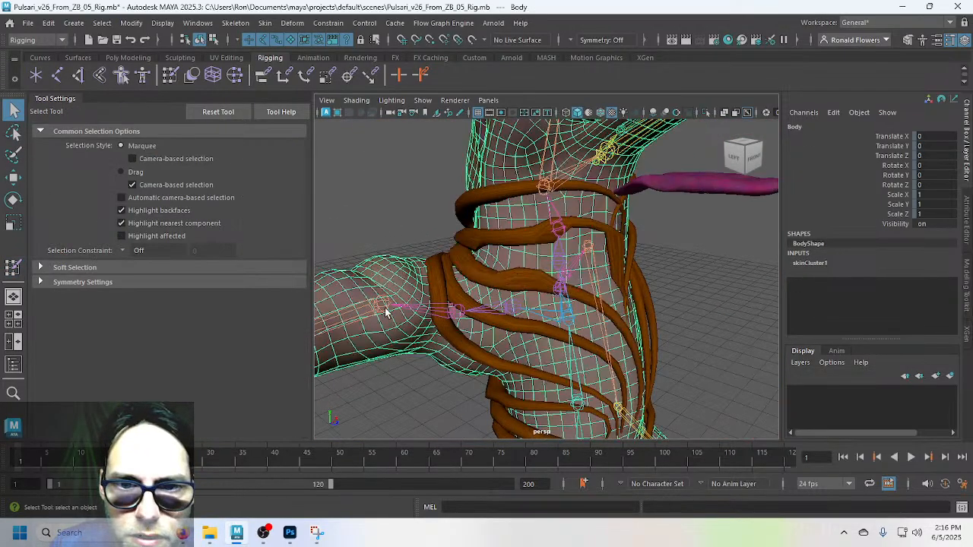
left_click(384, 311)
double_click(921, 184)
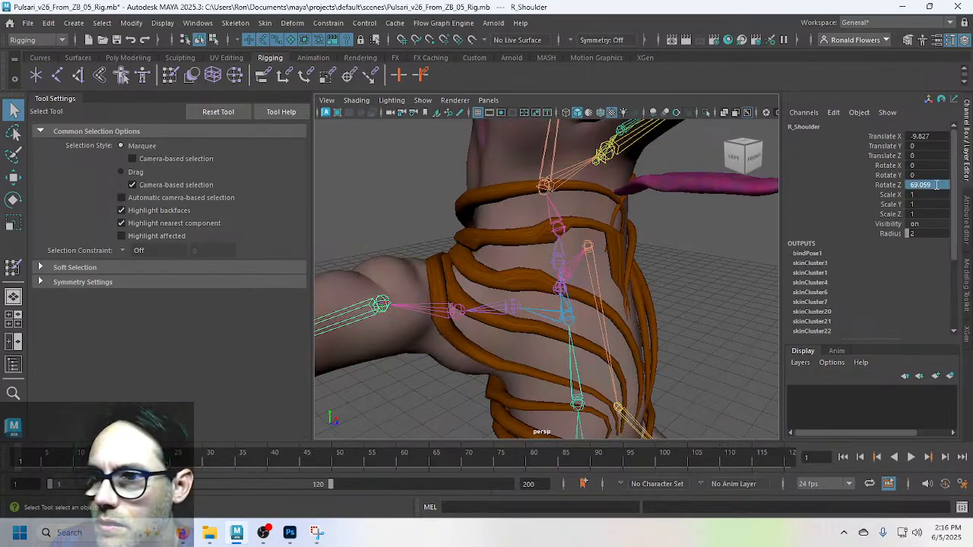
type("0")
key("Return")
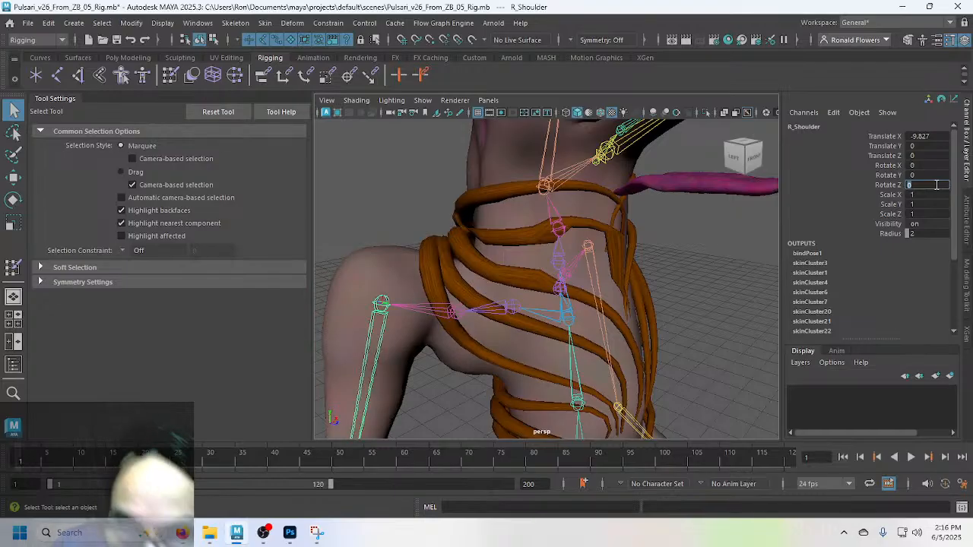
Step: Reselect Vine1 for skin weight painting and examine the R_Shoulder influence along its length
left_click(519, 285)
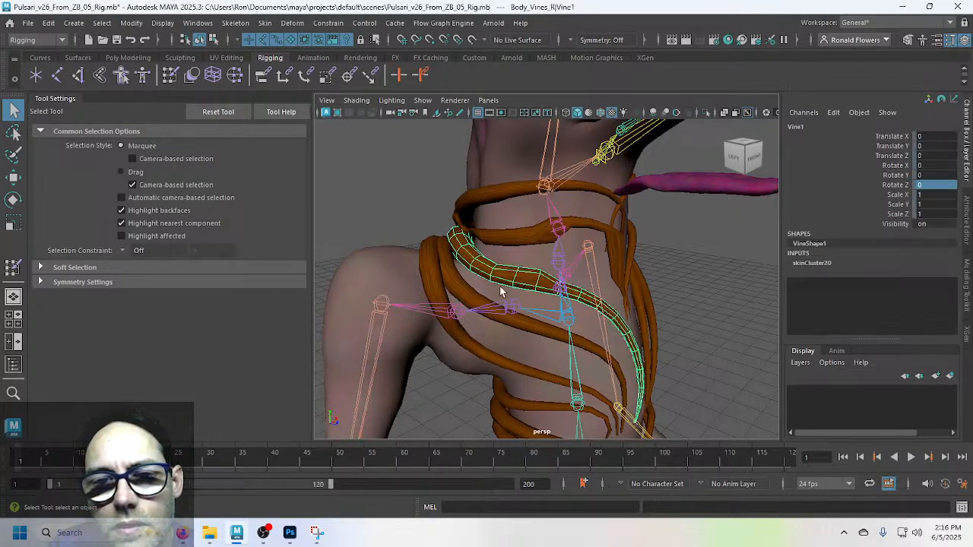
left_click(12, 267)
left_click(142, 298)
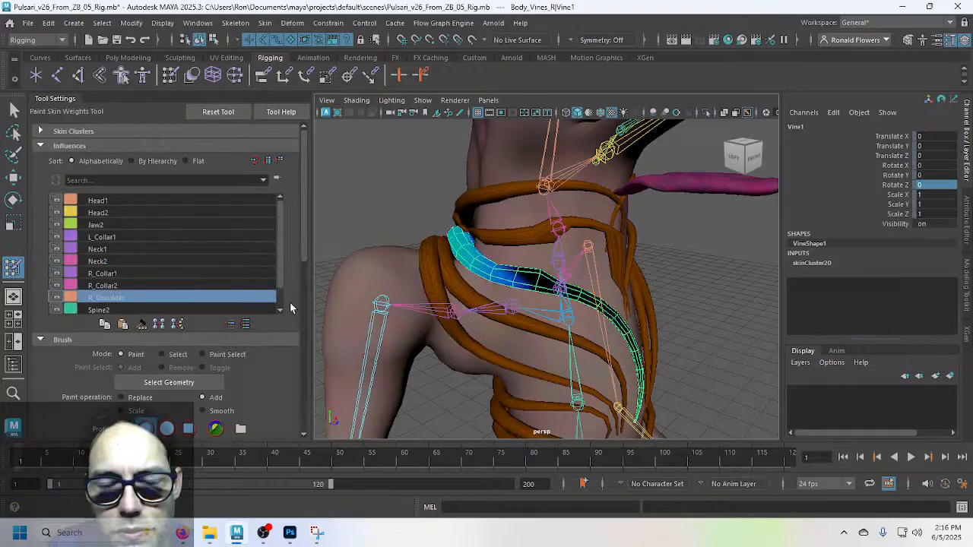
scroll(443, 310, "up", 4)
scroll(443, 311, "down", 2)
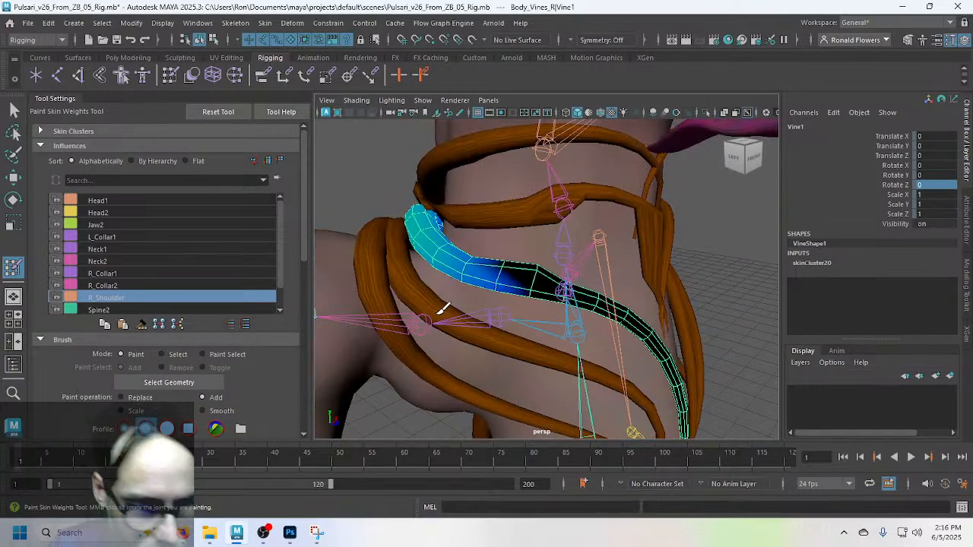
mouse_move(434, 309)
left_mouse_down("alt")
mouse_move(517, 317)
mouse_move(455, 310)
left_mouse_up("alt")
scroll(504, 292, "up", 5)
scroll(503, 294, "down", 3)
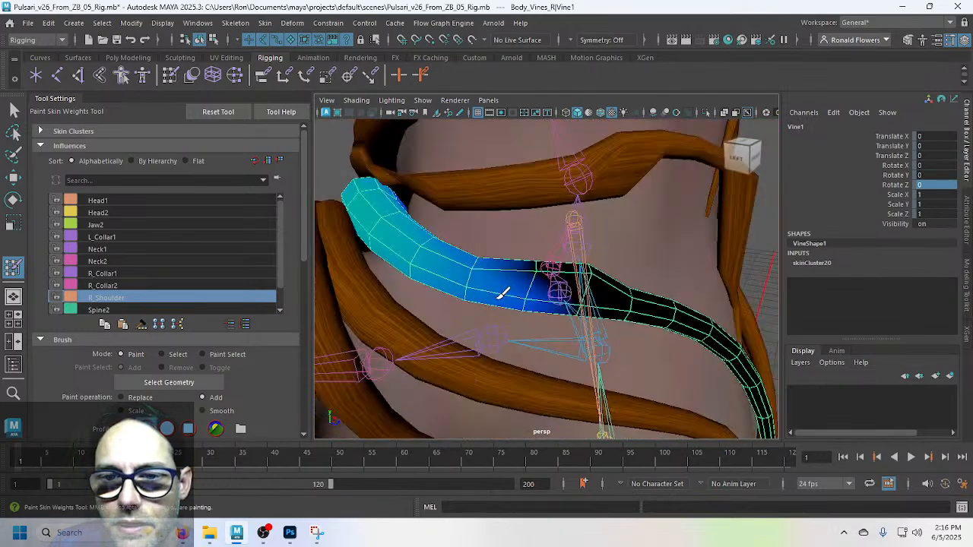
Step: Check the Spine2 and Spine3 influences on Vine1, and try adding Spine4 weight near the vine's middle before undoing the stroke
scroll(230, 264, "down", 2)
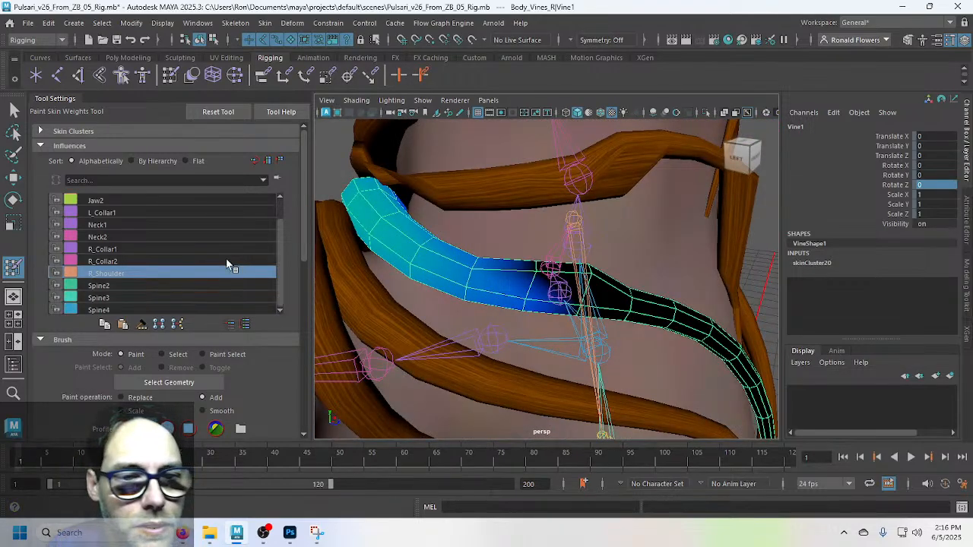
left_click(157, 283)
left_click(151, 299)
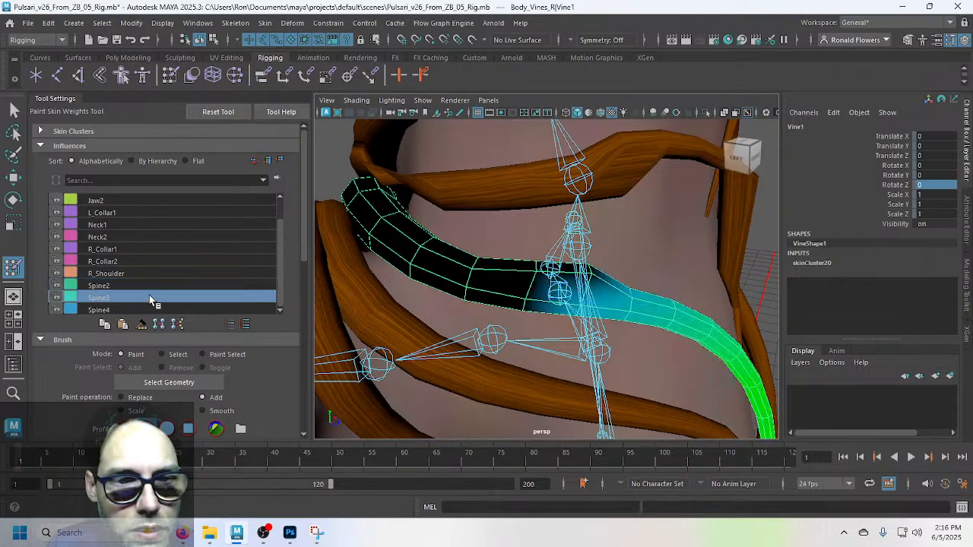
left_click(149, 310)
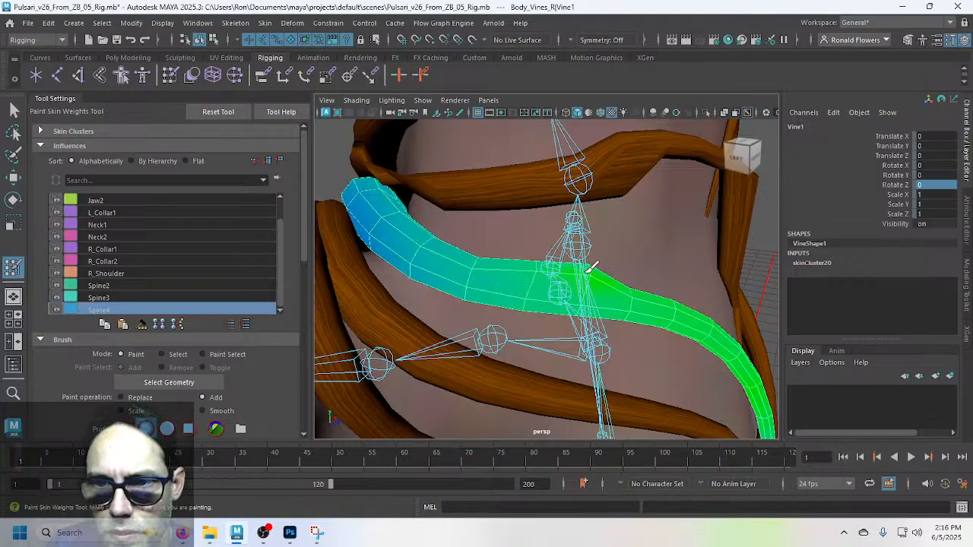
key("ctrl+z")
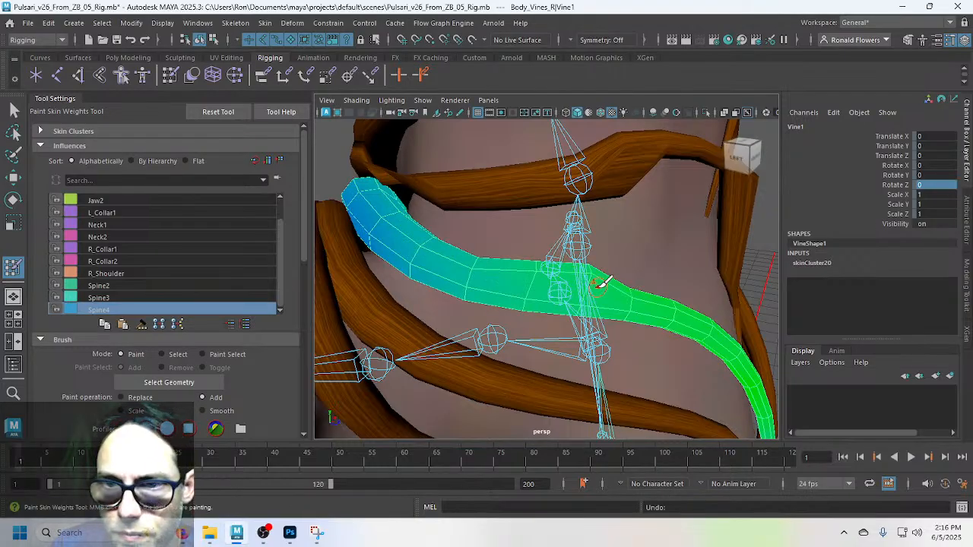
Step: Examine the Jaw2 and Head2 influences on Vine1 for stray weights
scroll(193, 293, "up", 2)
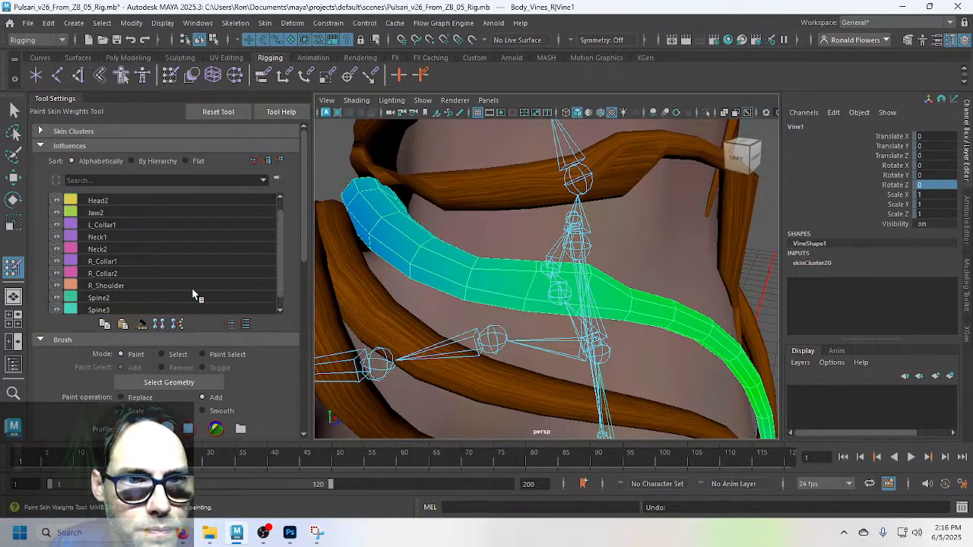
left_click(124, 225)
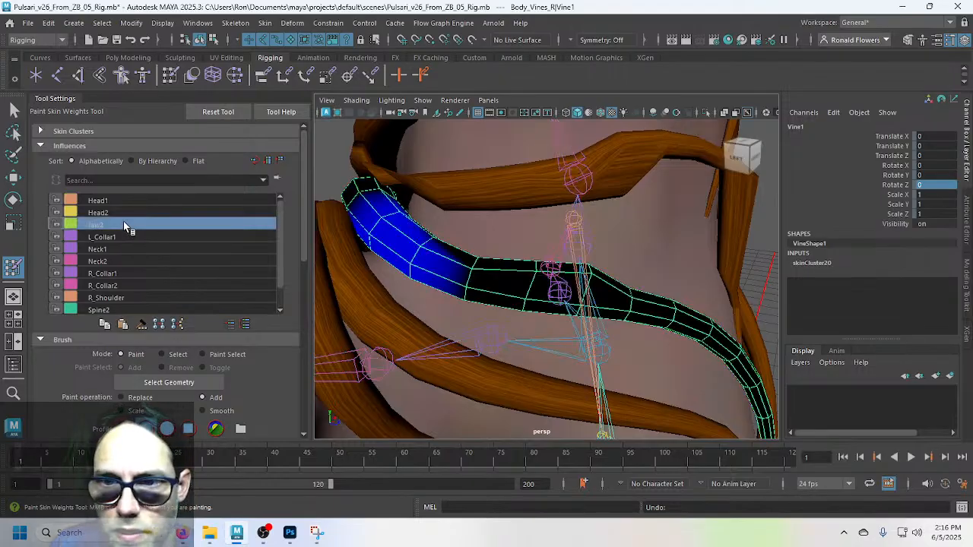
left_click(129, 213)
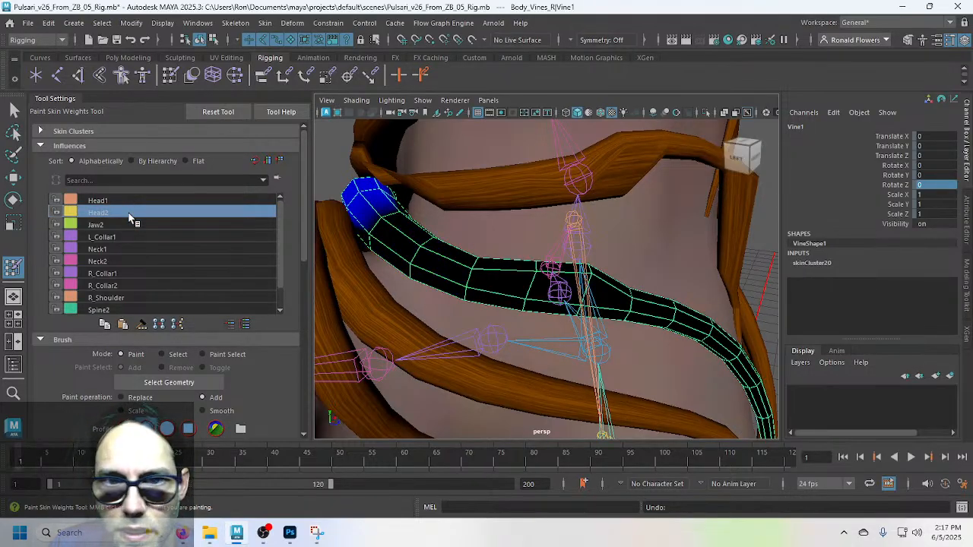
Step: Remove the Head1 influence from Vine1 by flooding it with the Replace operation at value 0
left_click(135, 201)
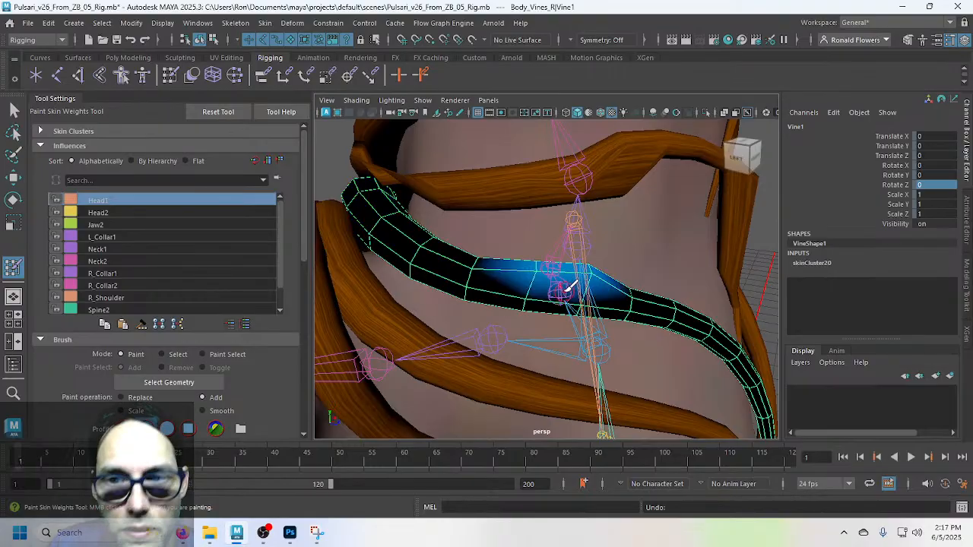
scroll(269, 377, "down", 3)
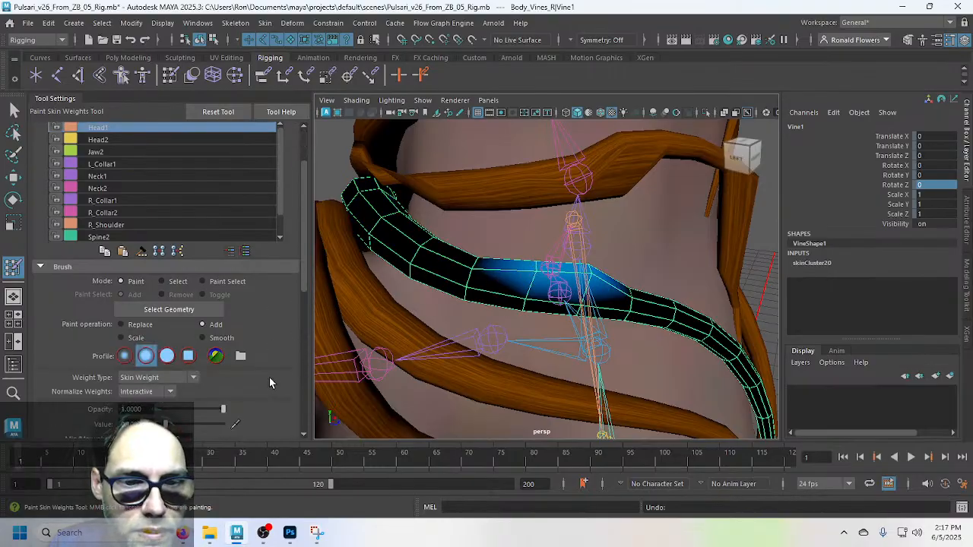
left_click_drag(471, 282, 385, 295, "alt")
scroll(388, 295, "up", 2)
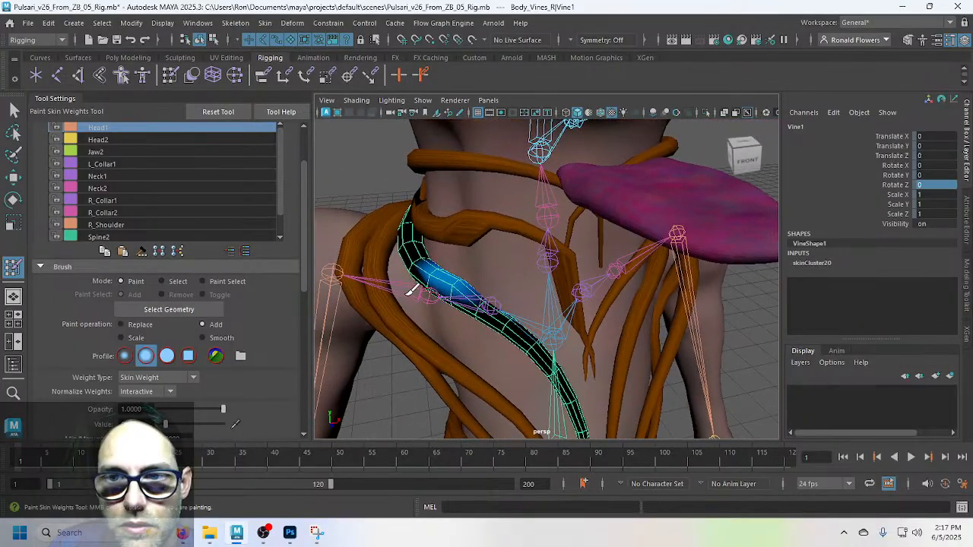
scroll(384, 237, "down", 3)
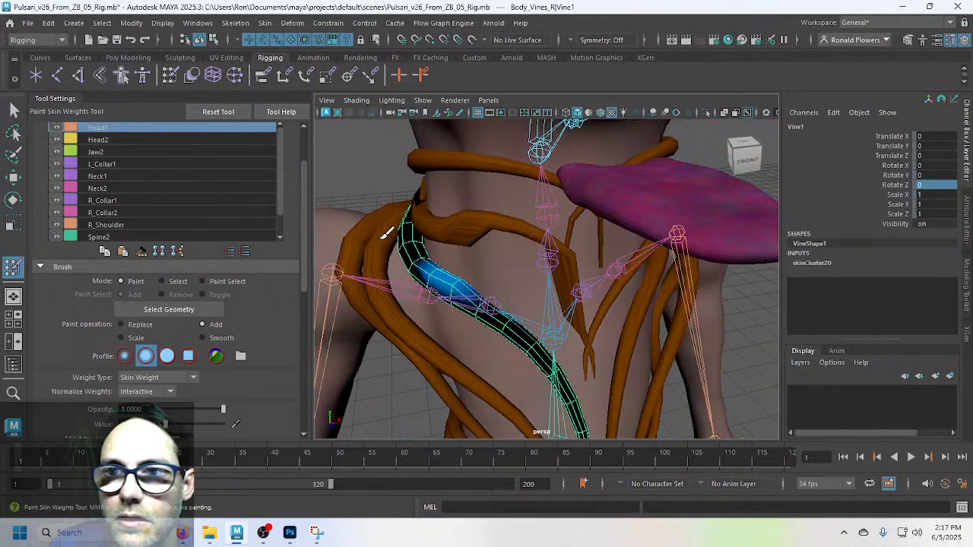
scroll(441, 230, "up", 2)
scroll(444, 226, "up", 2)
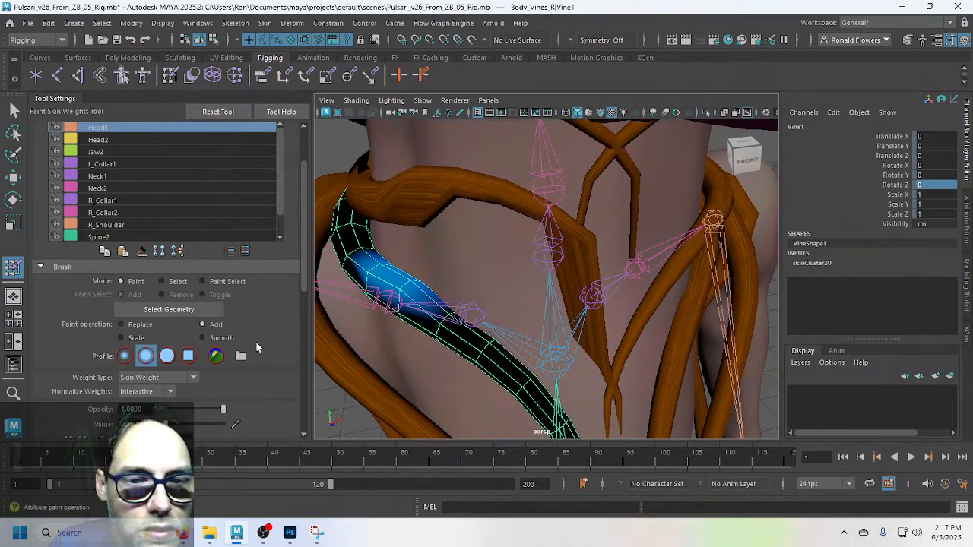
scroll(259, 340, "down", 3)
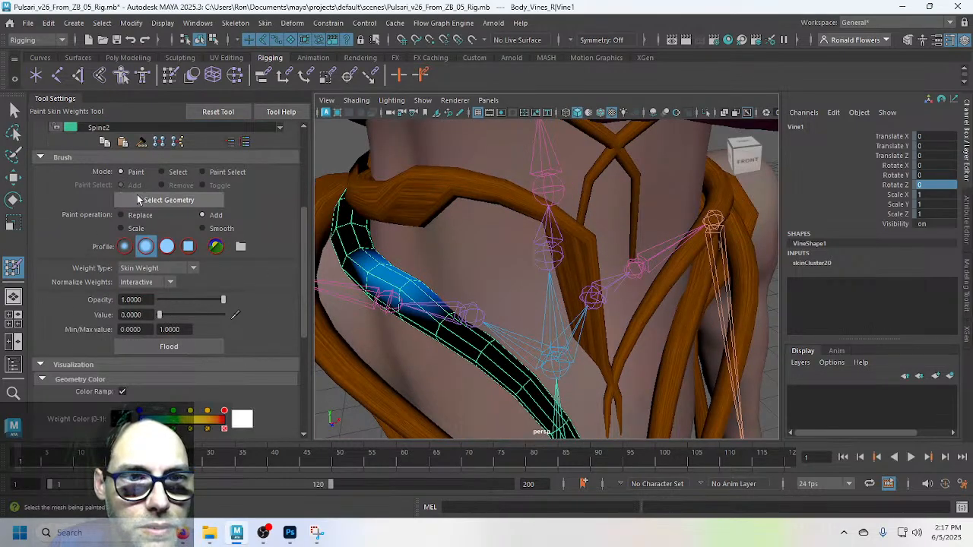
left_click(136, 216)
left_click(195, 347)
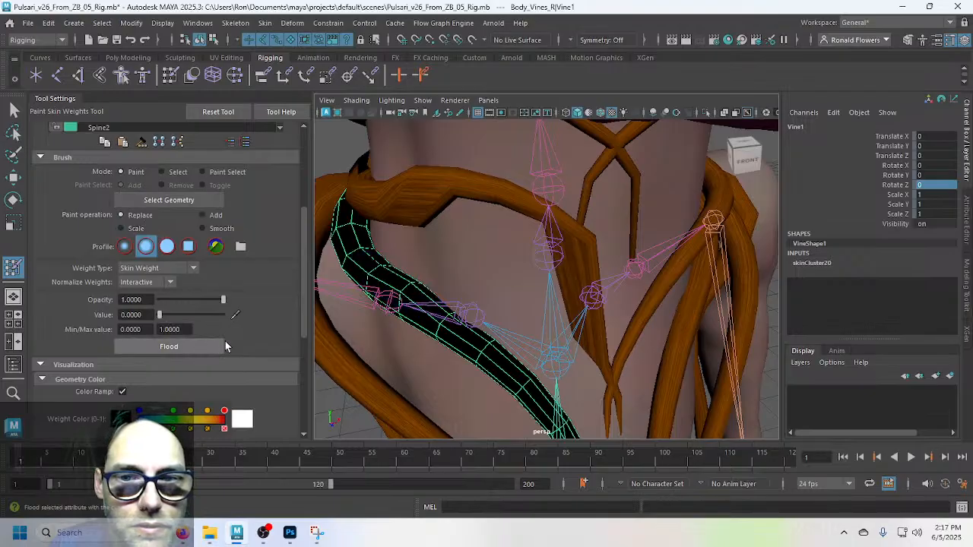
Step: Flood the Head2 influence on Vine1 with a replacement weight of 0
left_click_drag(414, 315, 479, 304, "alt")
scroll(268, 321, "up", 5)
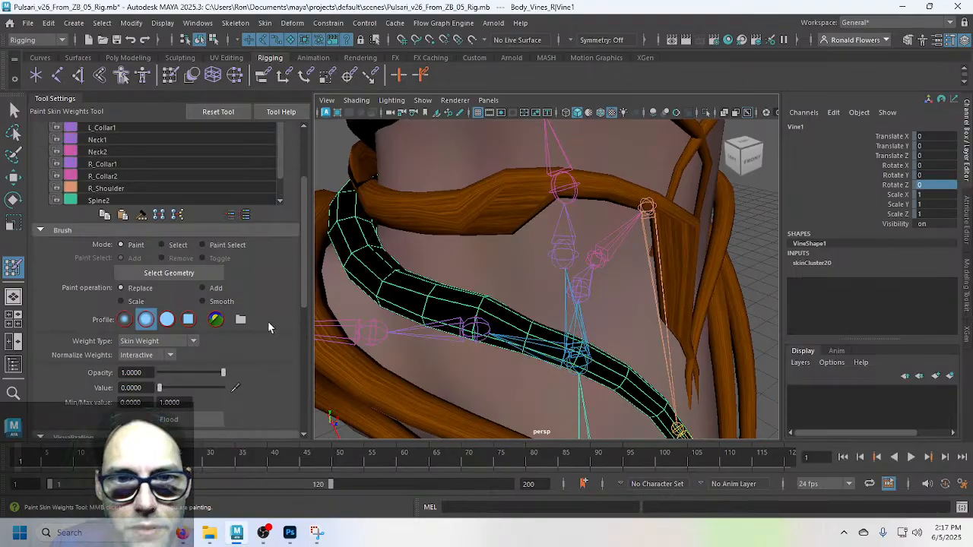
left_click(127, 213)
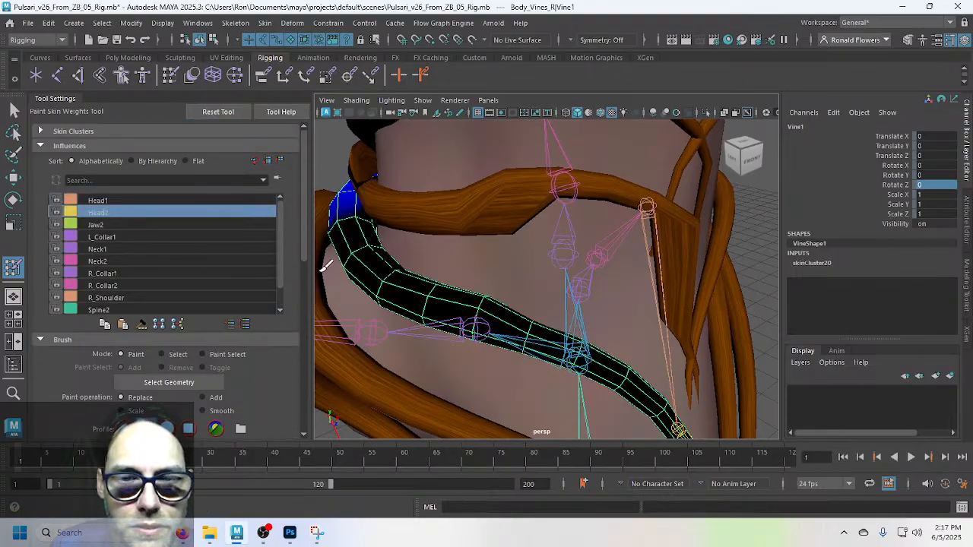
mouse_move(501, 289)
left_mouse_down("alt")
mouse_move(619, 269)
mouse_move(571, 282)
mouse_move(512, 279)
left_mouse_up("alt")
scroll(247, 374, "down", 3)
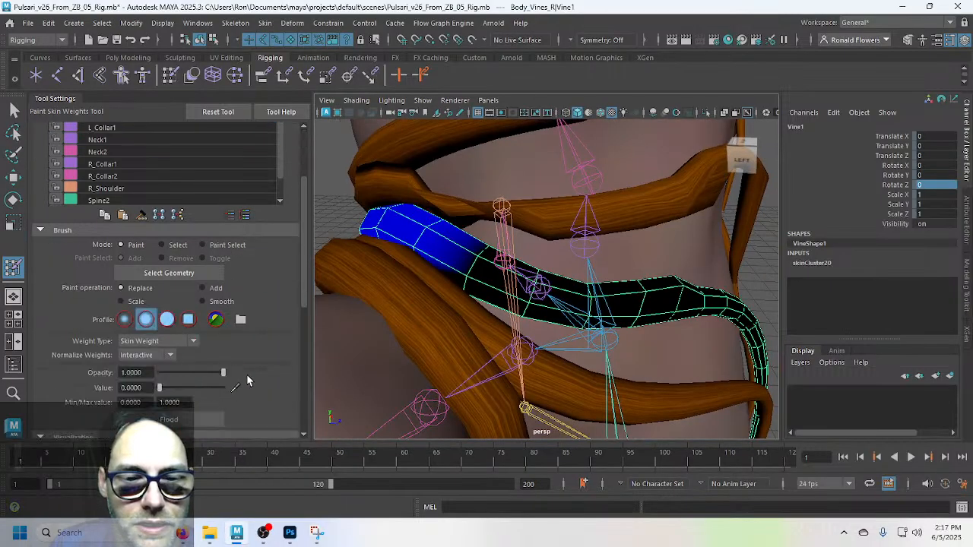
left_click(169, 419)
Step: Check that Head1 and Head2 are cleared on Vine1, and flood the Jaw2 influence with a replacement weight of 0
scroll(251, 289, "up", 3)
left_click(140, 201)
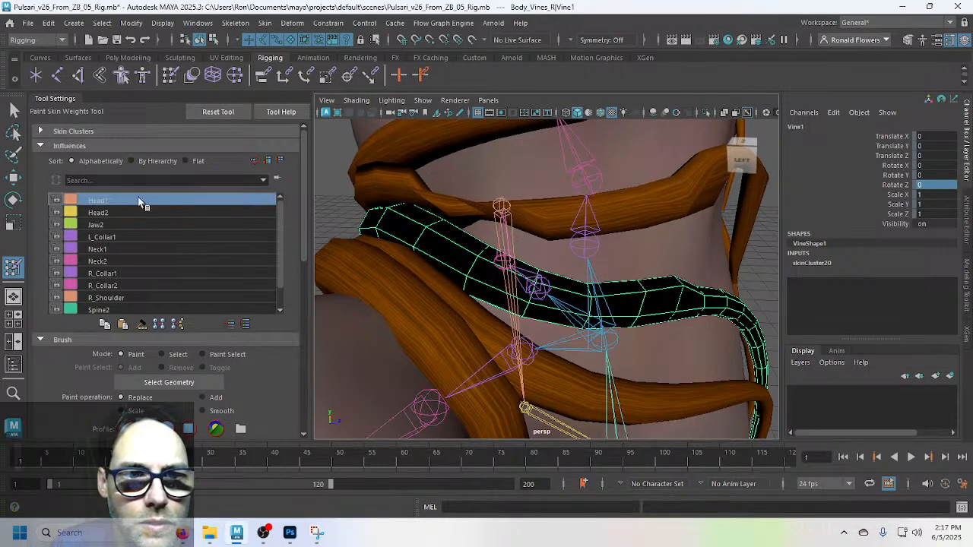
left_click(136, 212)
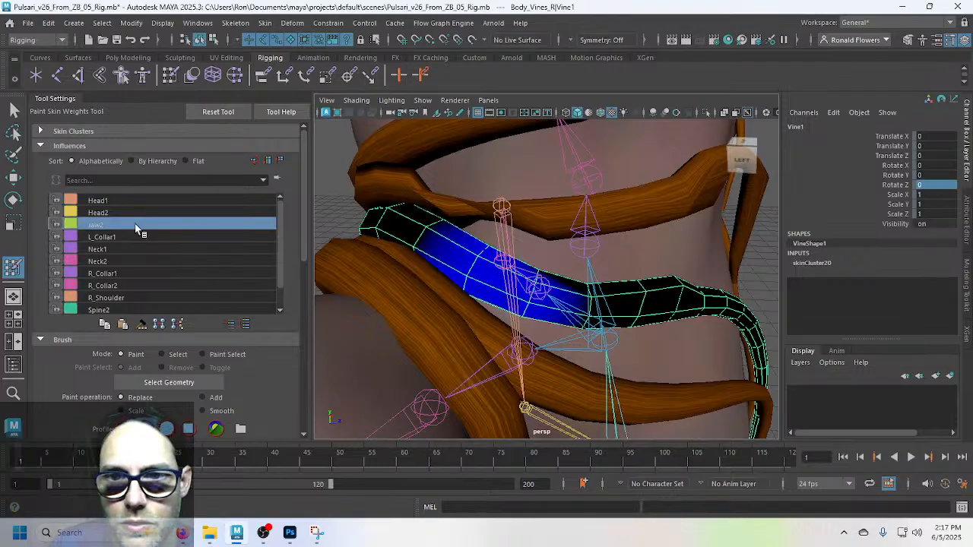
scroll(270, 386, "down", 3)
scroll(260, 323, "up", 3)
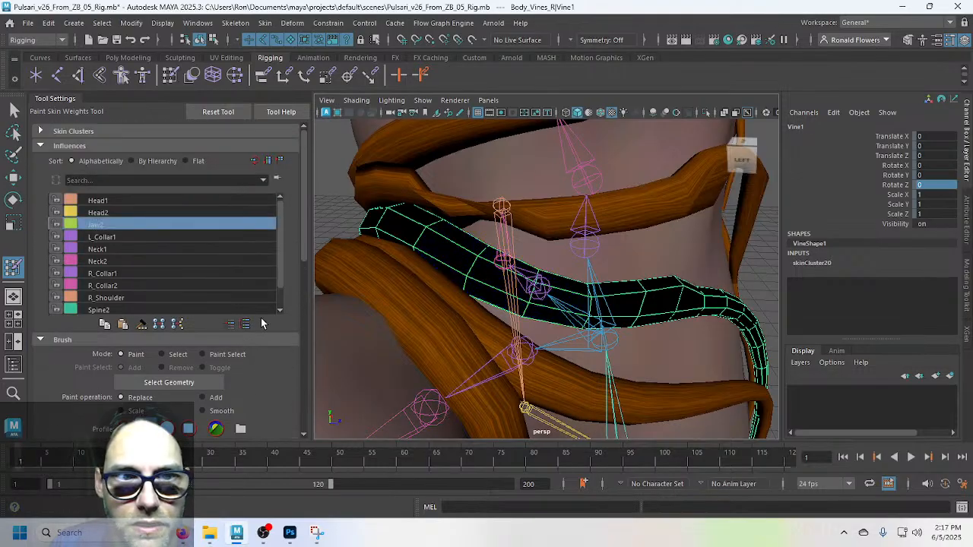
Step: Examine the Head1, Head2, Jaw2 and L_Collar1 influences along Vine1 for stray weights
left_click(128, 212)
left_click(127, 201)
left_click(124, 214)
left_click(123, 225)
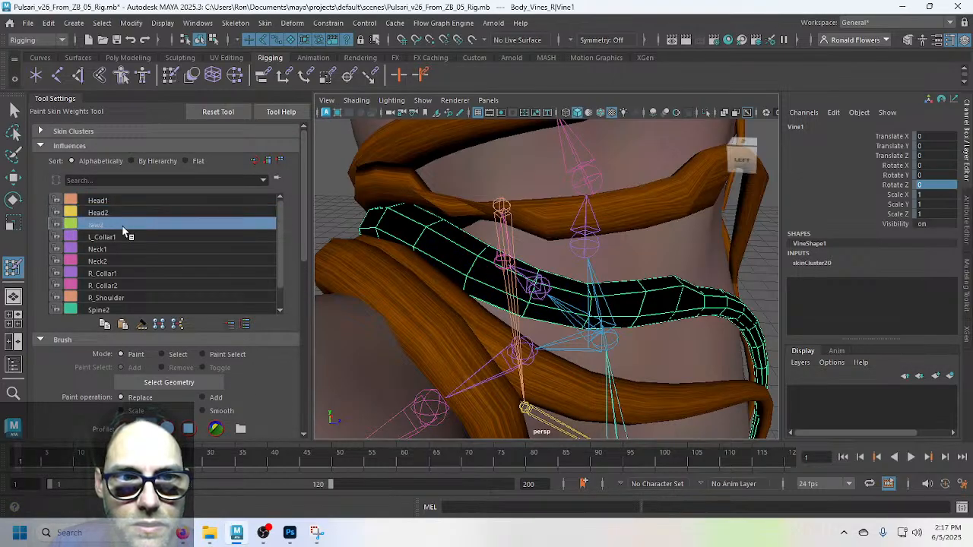
left_click(129, 238)
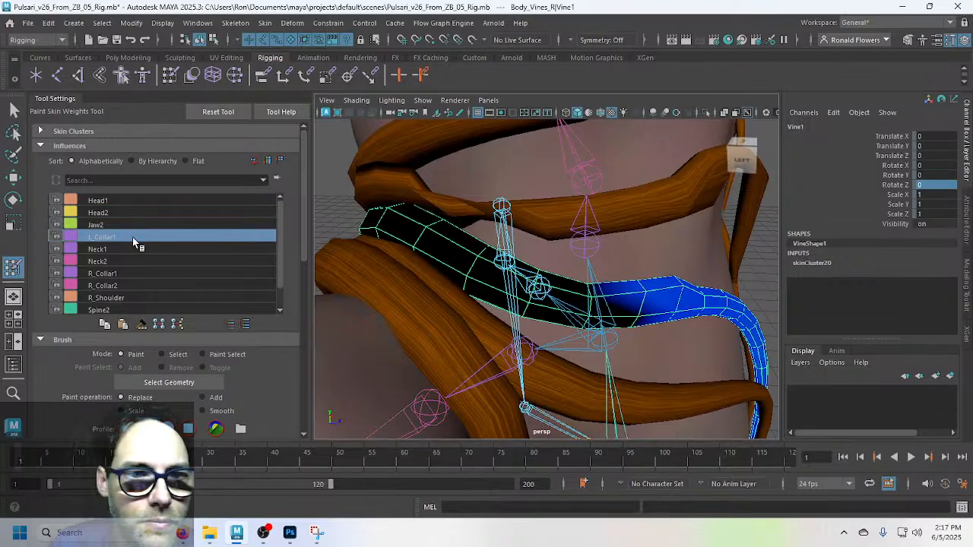
left_click_drag(517, 326, 415, 309, "alt")
scroll(487, 326, "down", 3)
left_click_drag(534, 334, 494, 317, "alt")
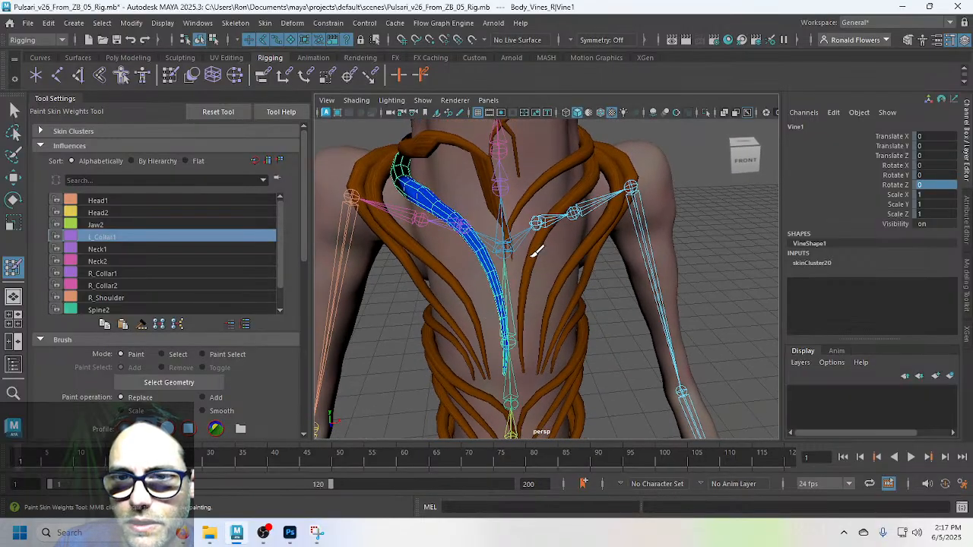
scroll(517, 287, "up", 3)
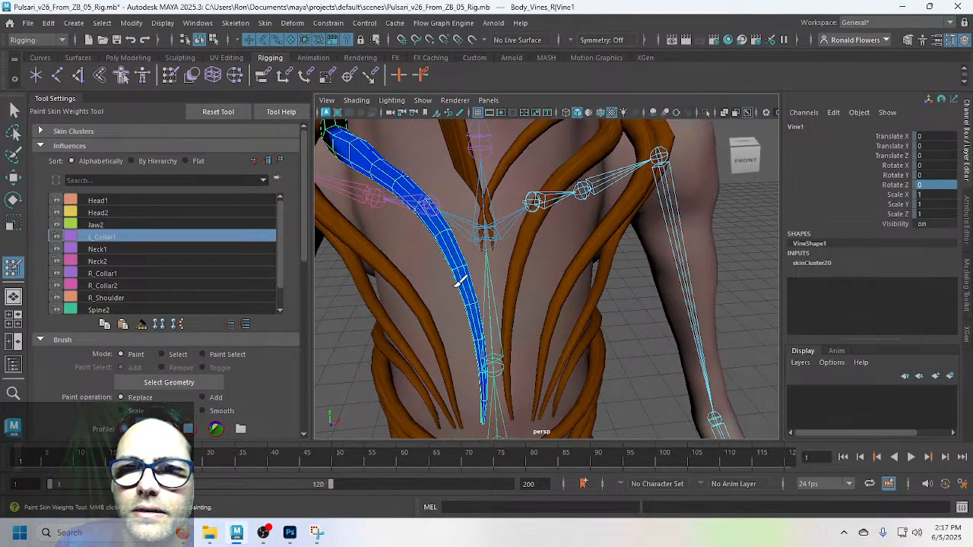
left_click_drag(453, 286, 499, 287, "alt")
scroll(495, 282, "up", 2)
scroll(434, 240, "up", 3)
middle_click_drag(428, 237, 447, 269, "alt")
left_click_drag(447, 269, 486, 270, "alt")
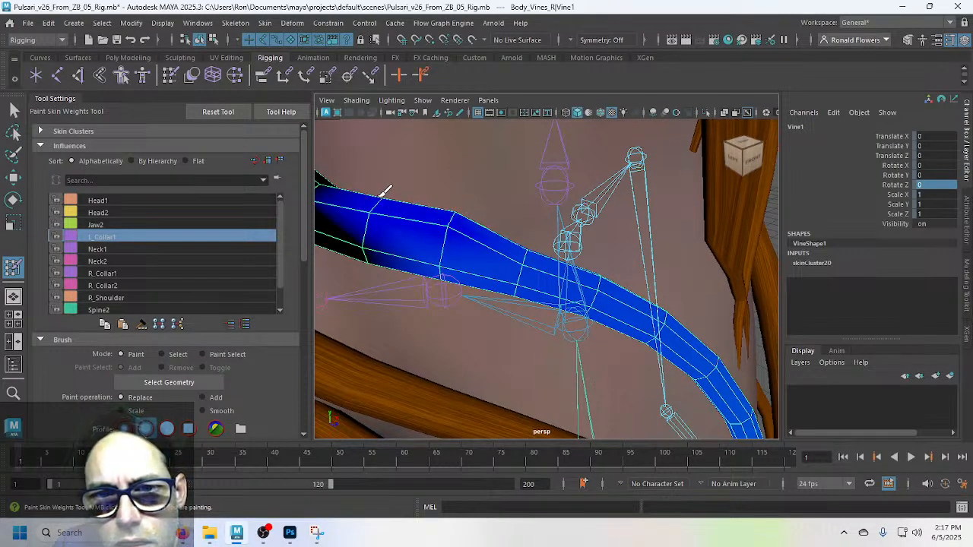
Step: Undo the last L_Collar1 change, try painting down the Neck1 weight on Vine1's upper edge, and undo that stroke
key("ctrl+z")
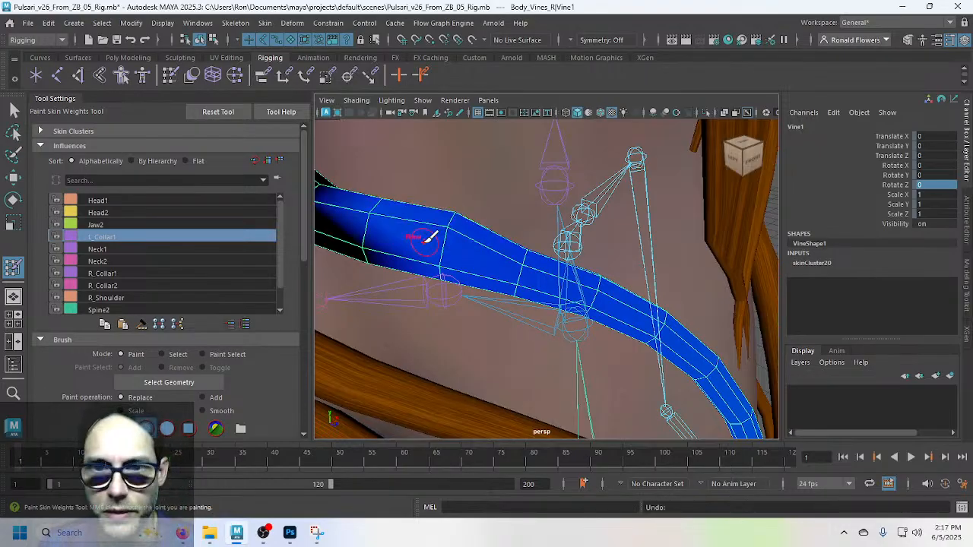
left_click(127, 246)
left_click_drag(469, 230, 448, 226)
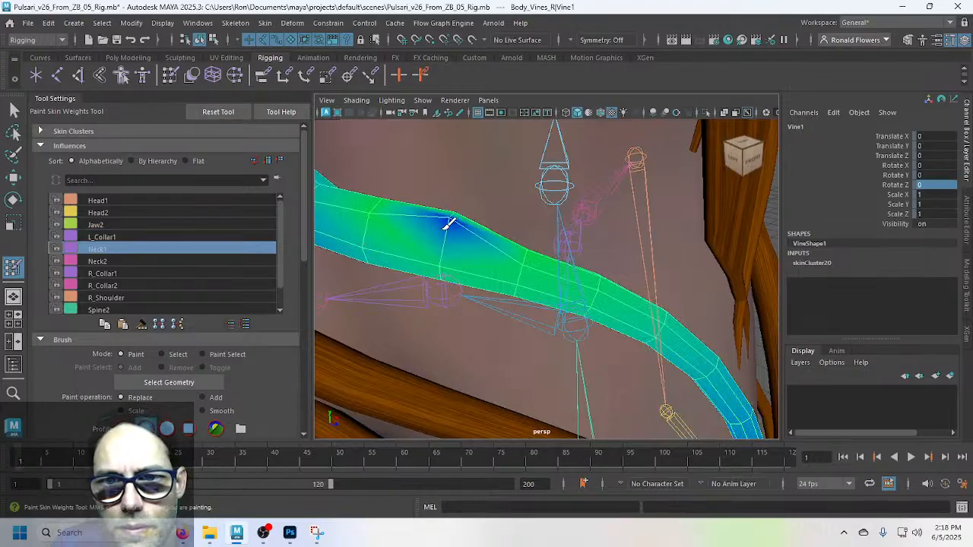
key("ctrl+z")
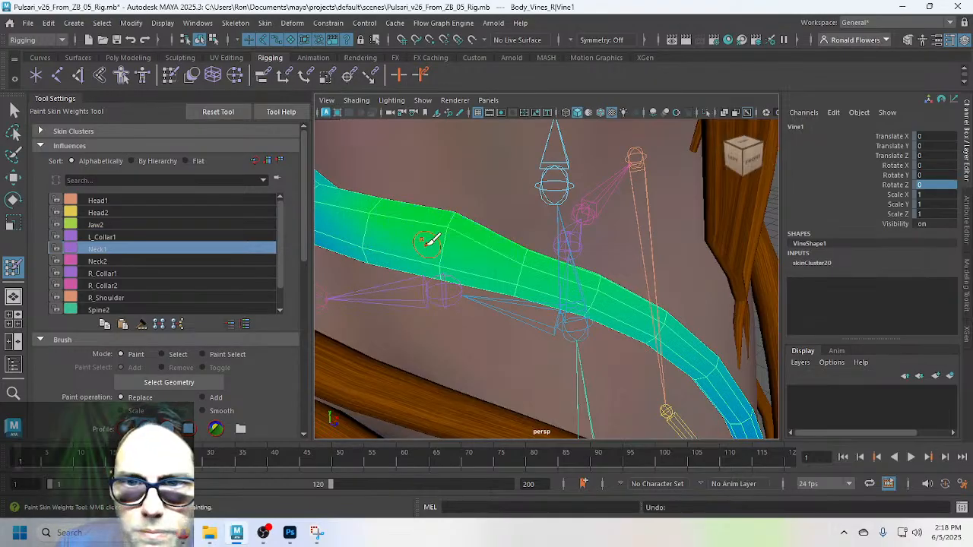
Step: Clear the Neck2 influence from Vine1 by flooding it with a replacement weight of 0
left_click(144, 261)
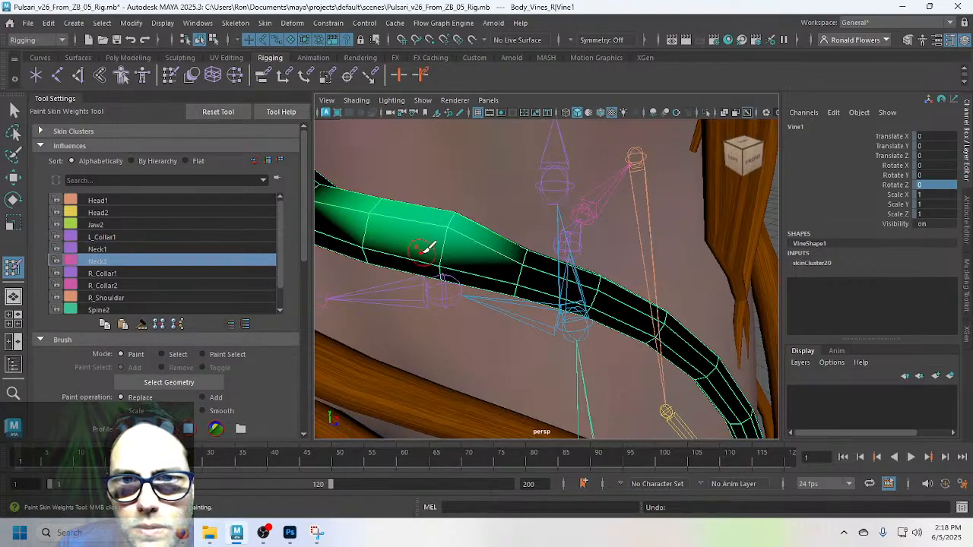
mouse_move(471, 236)
left_mouse_down()
mouse_move(373, 205)
mouse_move(463, 210)
mouse_move(580, 236)
mouse_move(498, 246)
mouse_move(615, 261)
mouse_move(738, 259)
mouse_move(495, 245)
mouse_move(456, 254)
left_mouse_up()
scroll(298, 355, "down", 3)
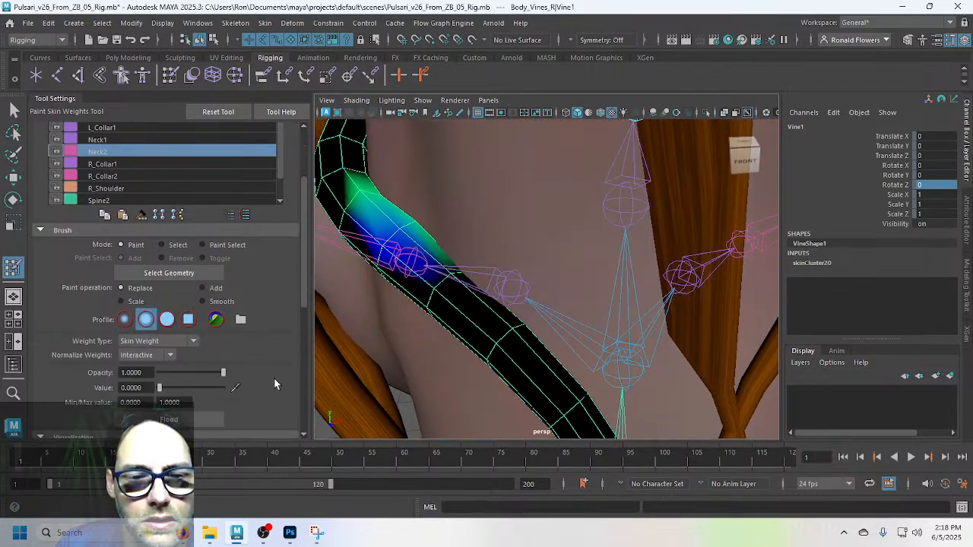
left_click(198, 419)
Step: Check the Head1, Head2, Jaw2, Neck1 and Neck2 influences on Vine1 for remaining unwanted weights
left_click_drag(398, 256, 447, 269, "alt")
scroll(449, 269, "down", 5)
mouse_move(506, 288)
left_mouse_down("alt")
mouse_move(423, 287)
mouse_move(498, 290)
left_mouse_up("alt")
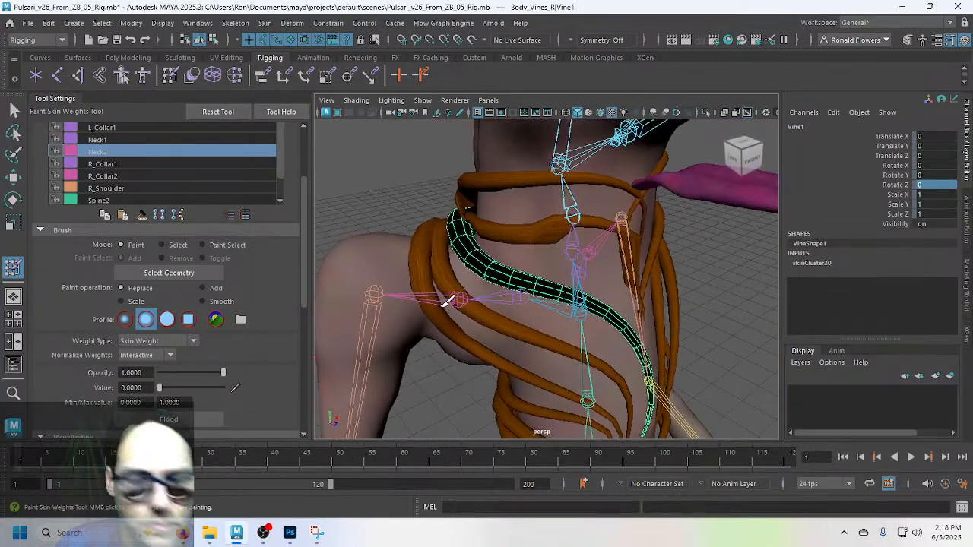
scroll(285, 220, "up", 3)
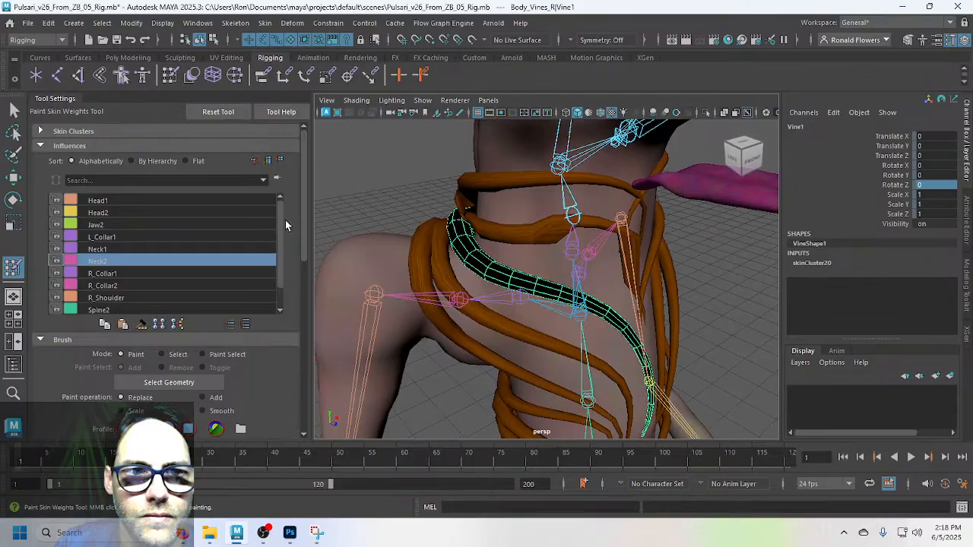
left_click(136, 201)
left_click(133, 211)
left_click(127, 223)
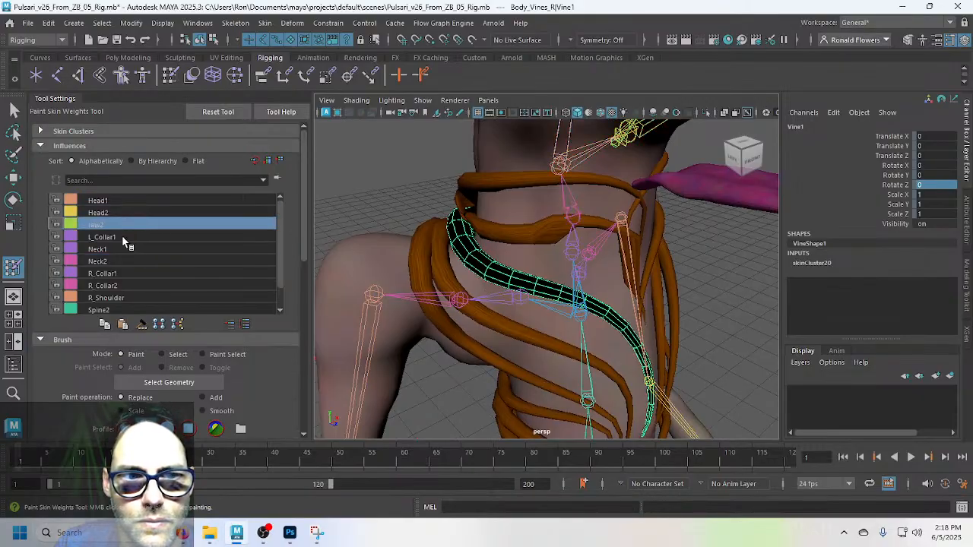
left_click(121, 249)
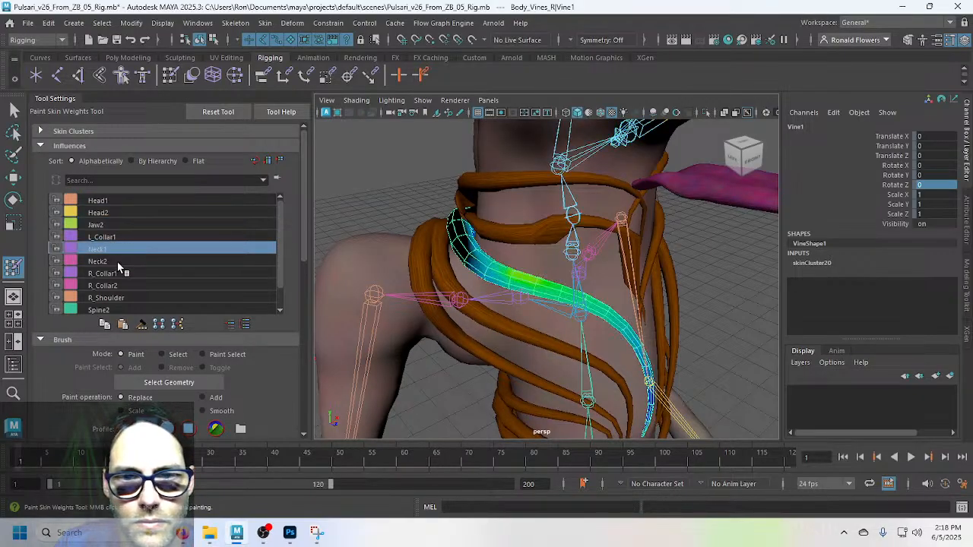
left_click(118, 262)
Step: Test-rotate the R_Shoulder joint and inspect how Vine6 wraps around the neck
key("q")
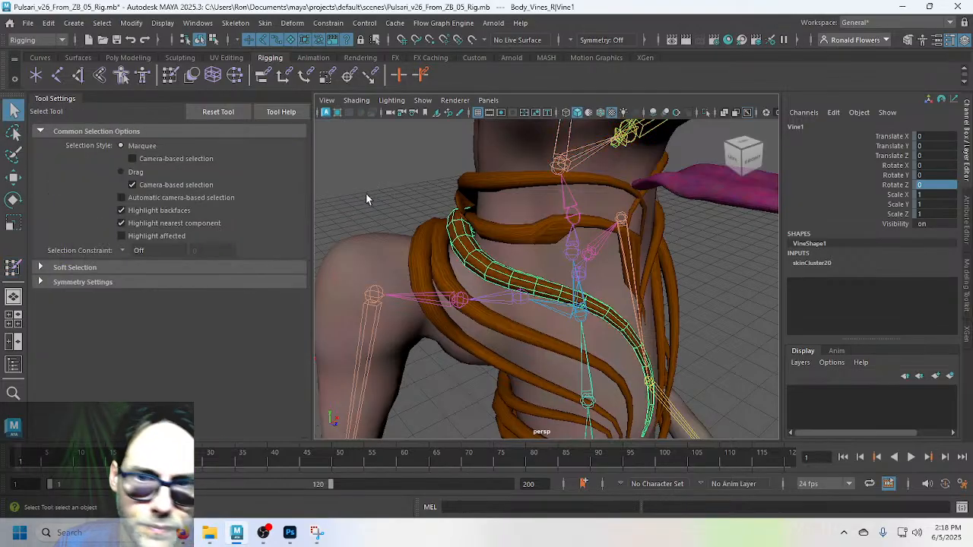
left_click(366, 194)
left_click(379, 301)
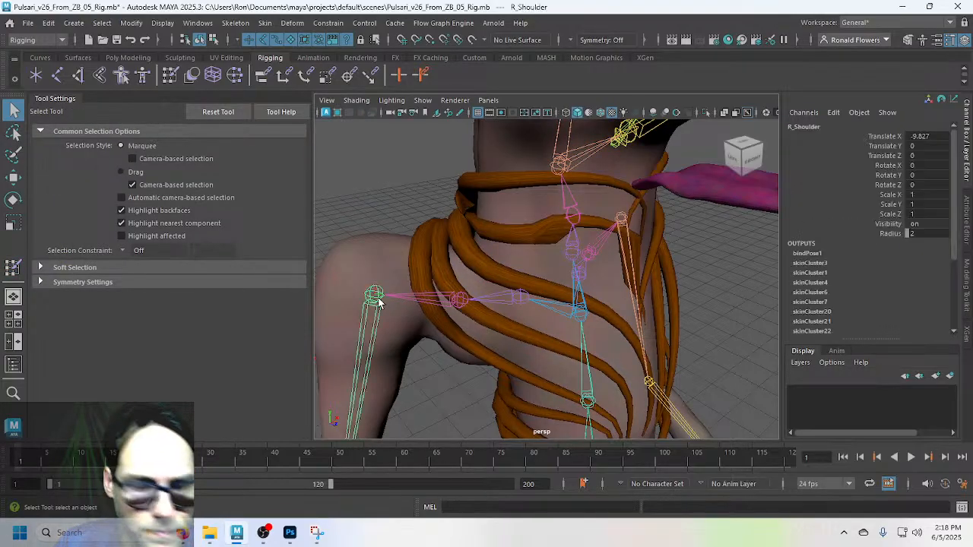
key("e")
left_click_drag(372, 293, 456, 240)
left_click(520, 247)
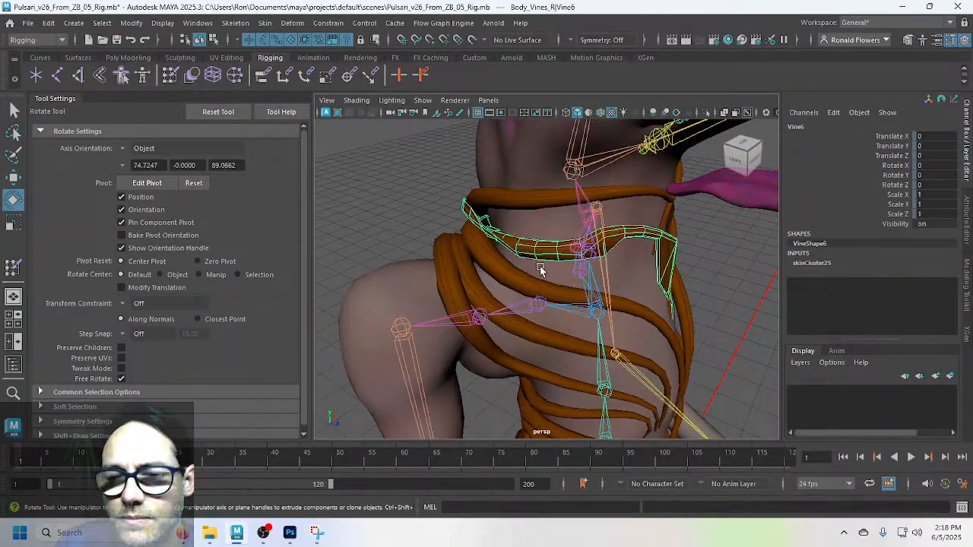
left_click_drag(657, 281, 578, 237, "alt")
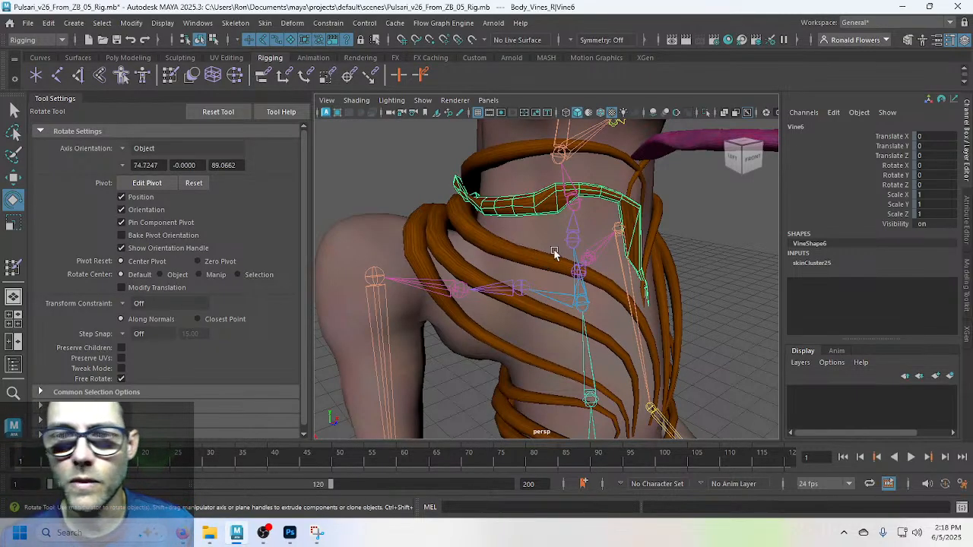
left_click_drag(598, 234, 345, 235, "alt")
Step: Reset the Neck2 joint's Rotate Y to 0
left_click(536, 211)
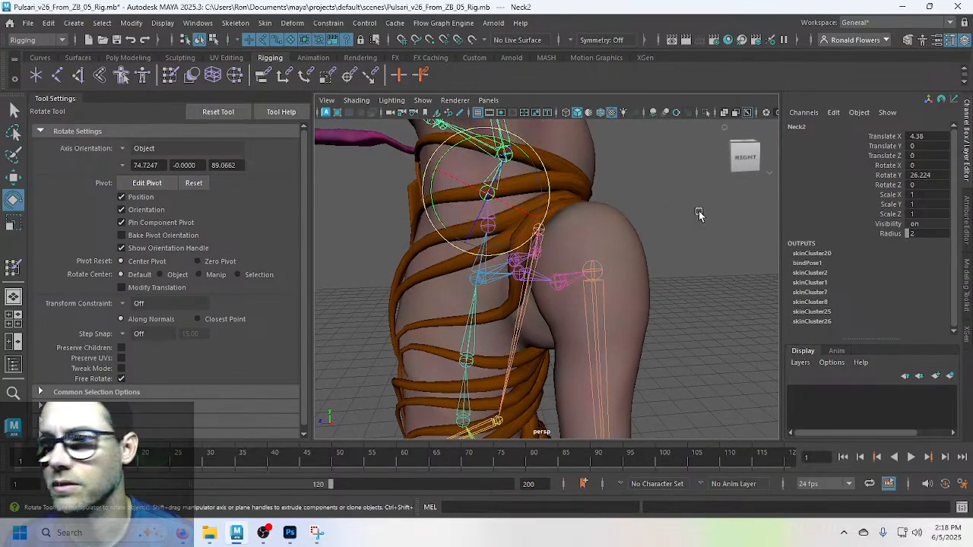
key("Return")
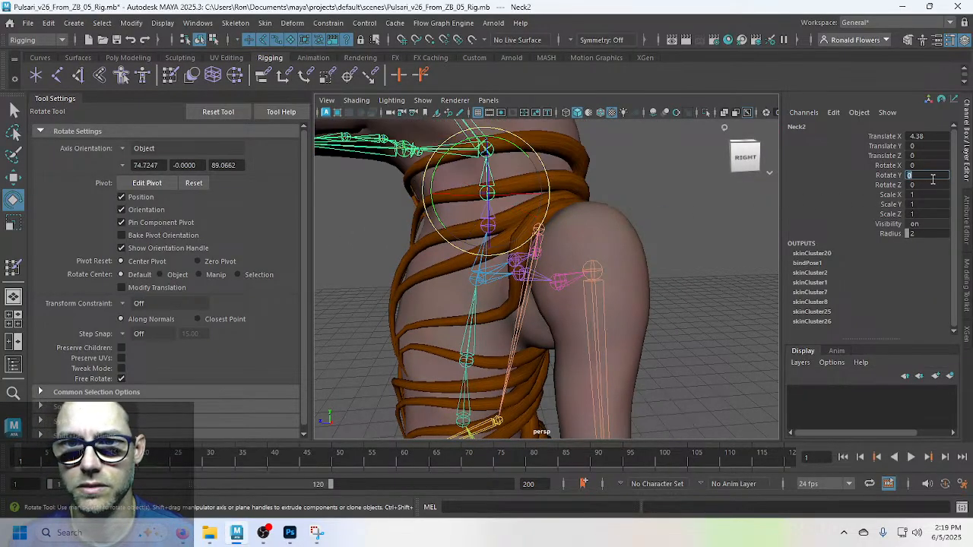
left_click_drag(380, 294, 502, 287, "alt")
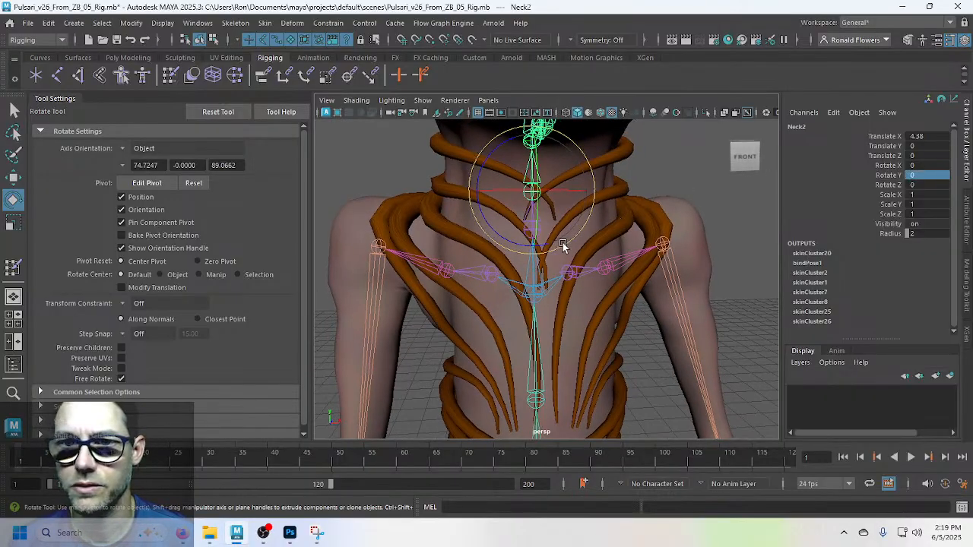
Step: Rotate the Neck1 joint to about 28.7 degrees in Rotate X to test how the neck vines follow
left_click(667, 164)
left_click(533, 226)
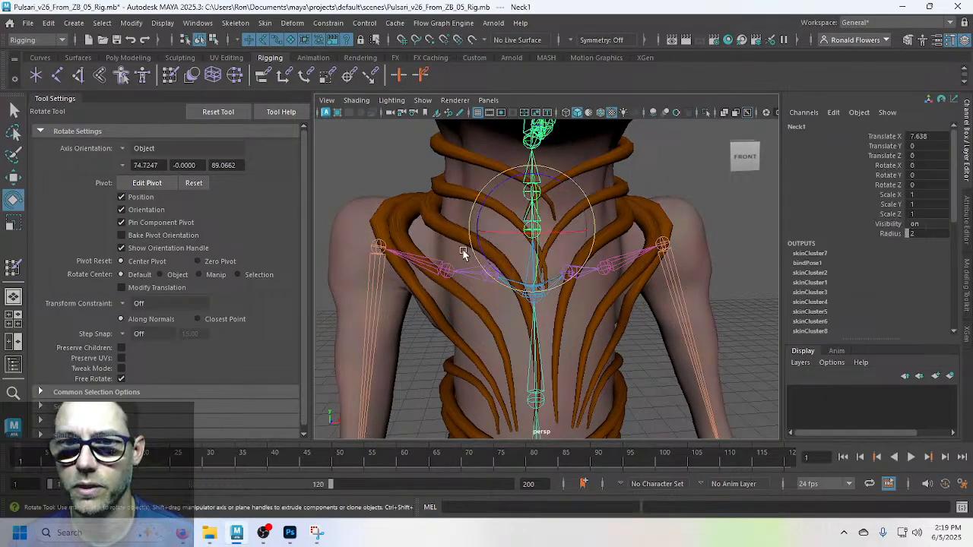
left_click_drag(463, 253, 613, 255, "alt")
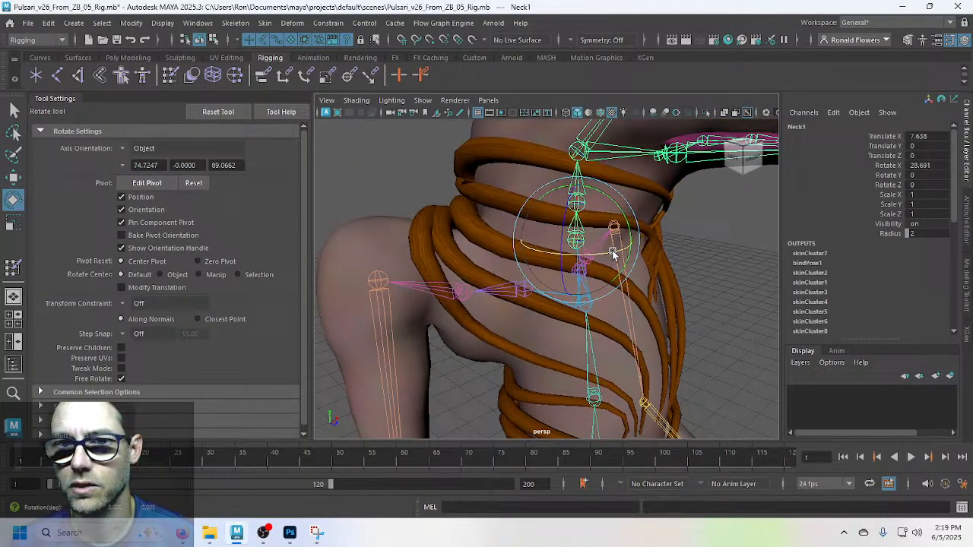
left_click_drag(423, 228, 437, 213, "alt")
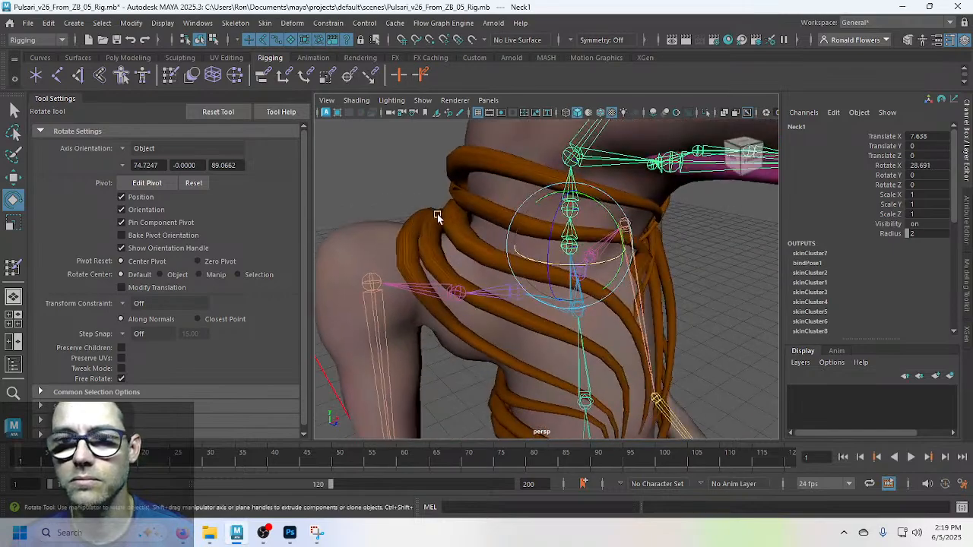
Step: Flood the Neck1 influence on Vine6 using the Replace operation at value 1
left_click(477, 207)
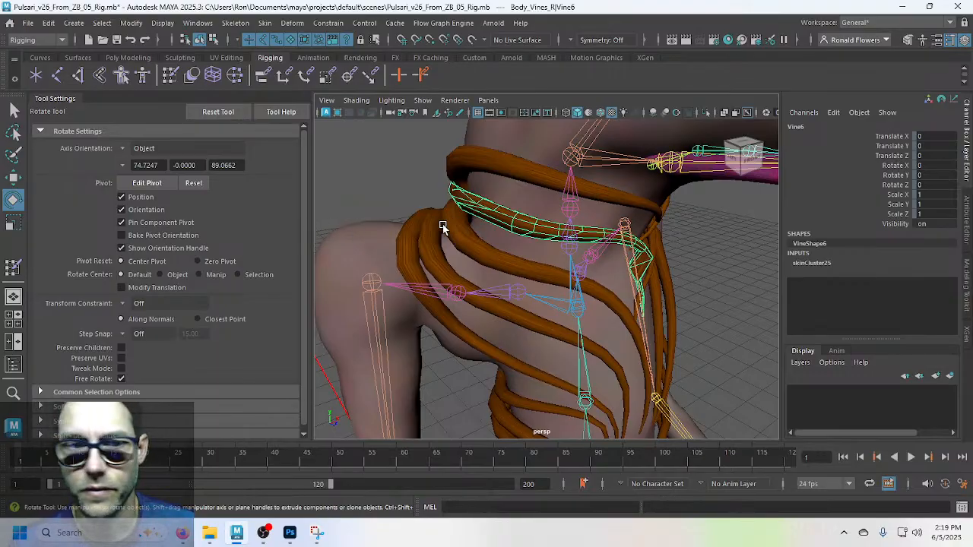
left_click(13, 266)
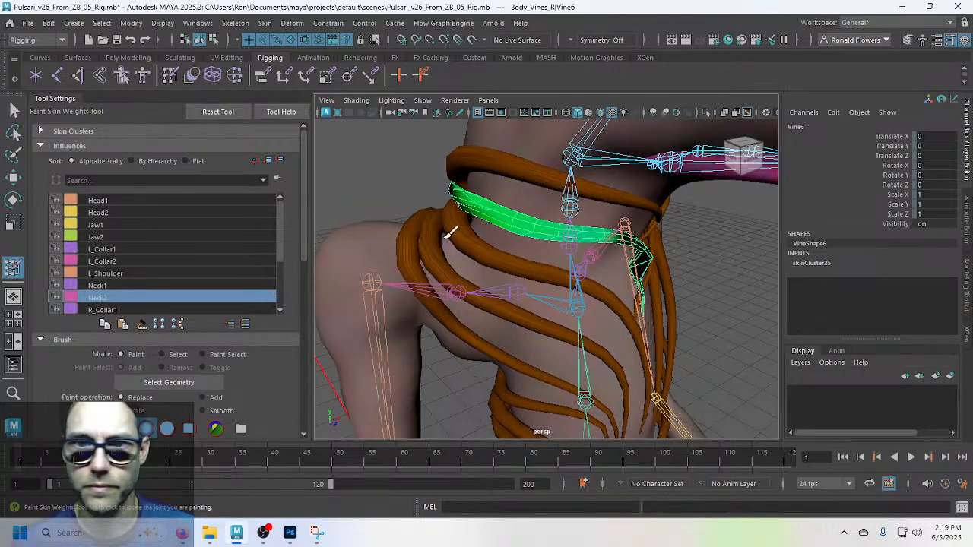
scroll(297, 317, "down", 4)
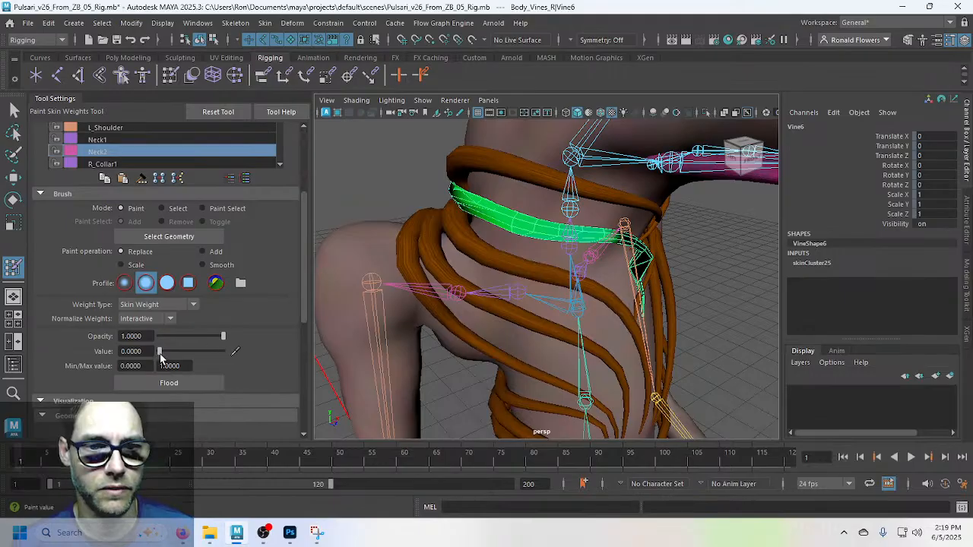
scroll(270, 334, "up", 3)
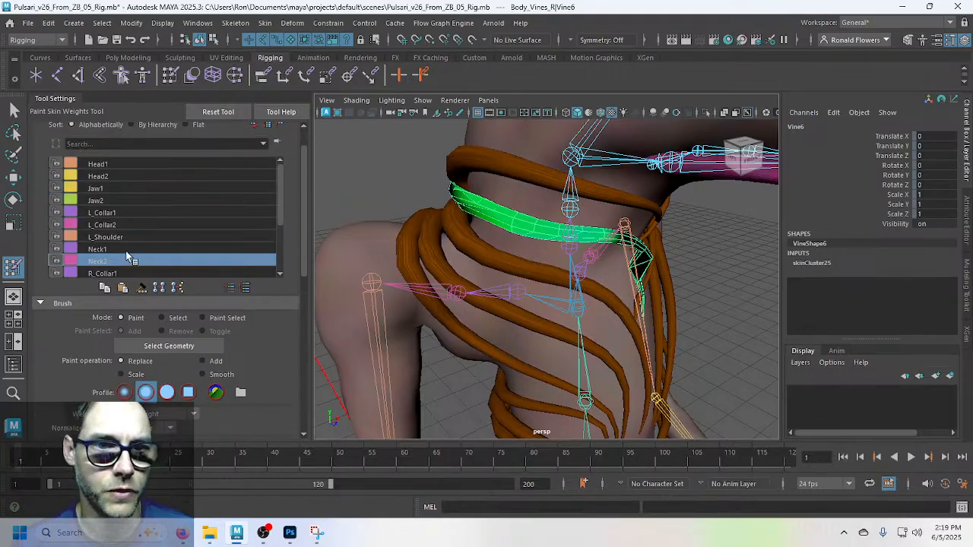
left_click(125, 251)
scroll(258, 352, "down", 3)
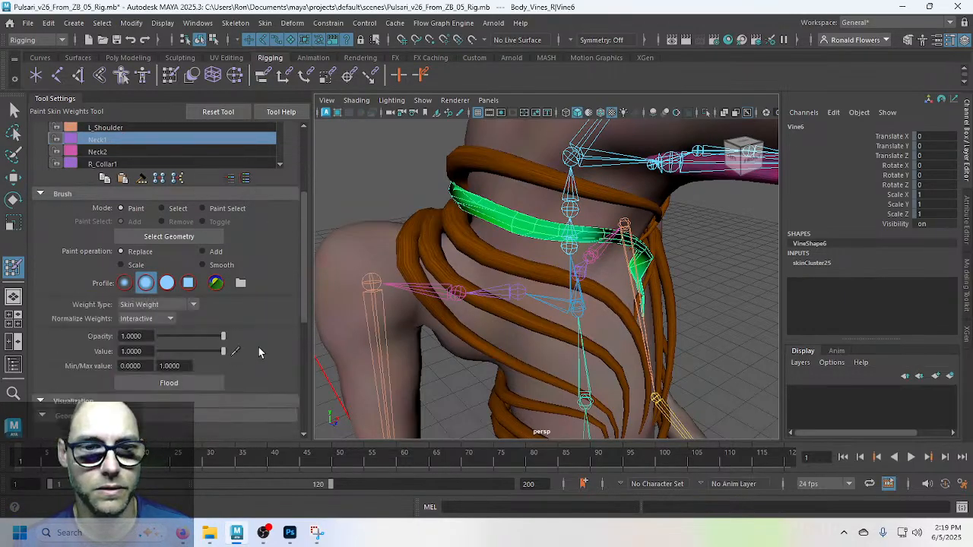
left_click(211, 384)
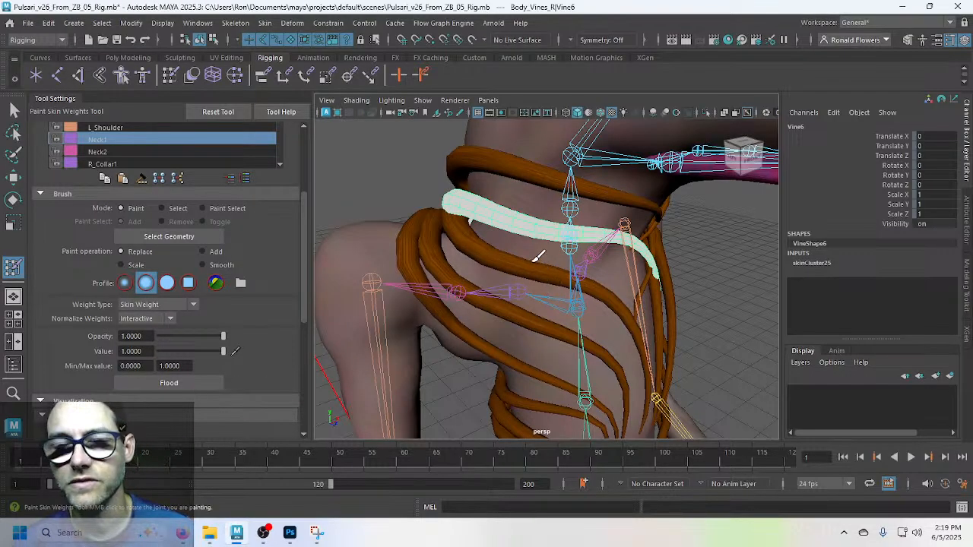
Step: Switch Vine6 to vertex editing and select the end ring of vertices at its lower front tip
mouse_move(538, 256)
left_mouse_down("alt")
mouse_move(521, 263)
mouse_move(658, 266)
mouse_move(413, 256)
mouse_move(422, 251)
left_mouse_up("alt")
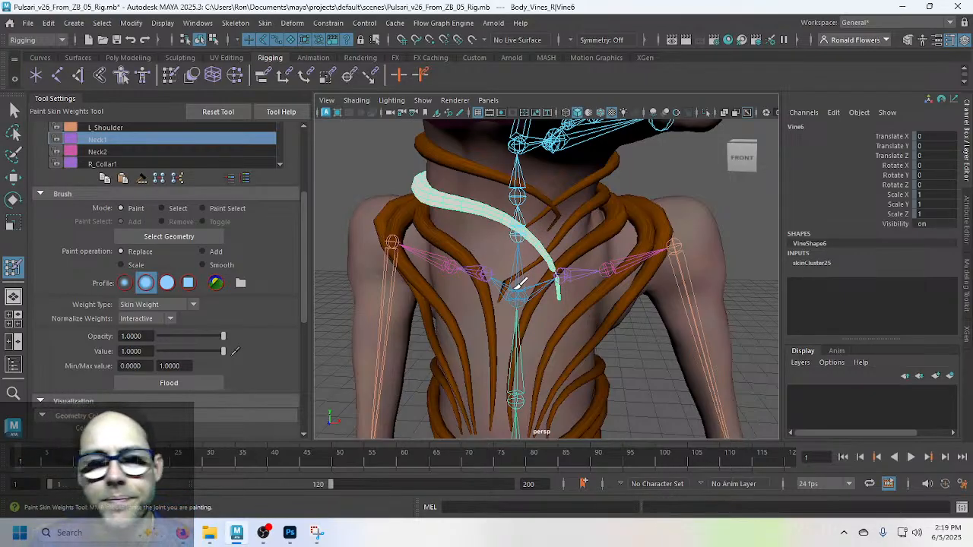
scroll(517, 283, "up", 5)
left_click_drag(517, 283, 544, 303, "alt")
middle_click_drag(544, 302, 499, 270, "alt")
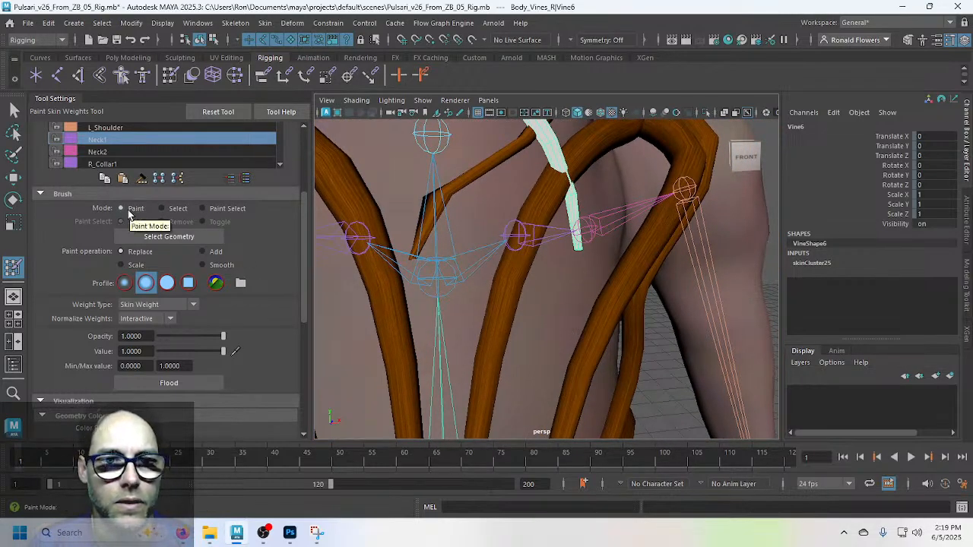
right_click_drag(524, 261, 522, 329, "alt")
left_click_drag(540, 289, 507, 290, "alt")
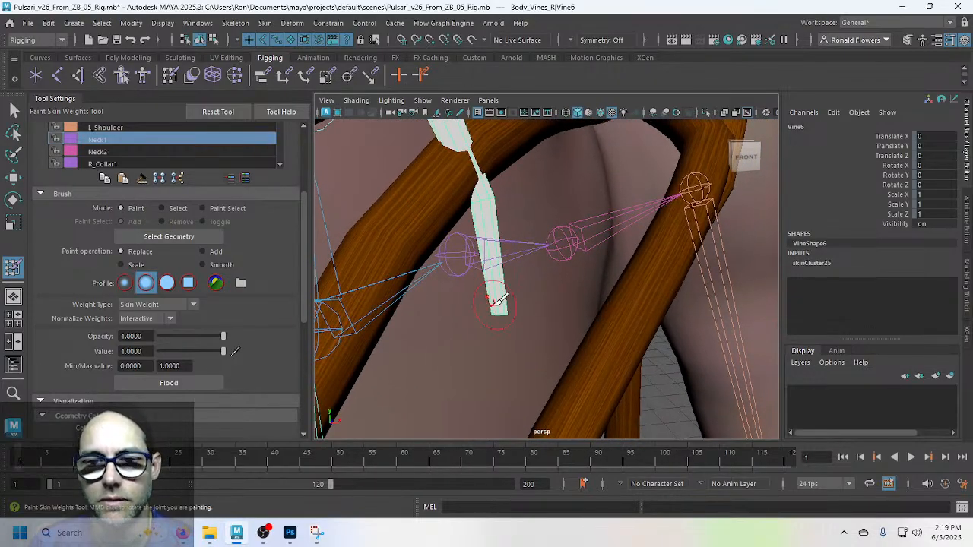
key("F8")
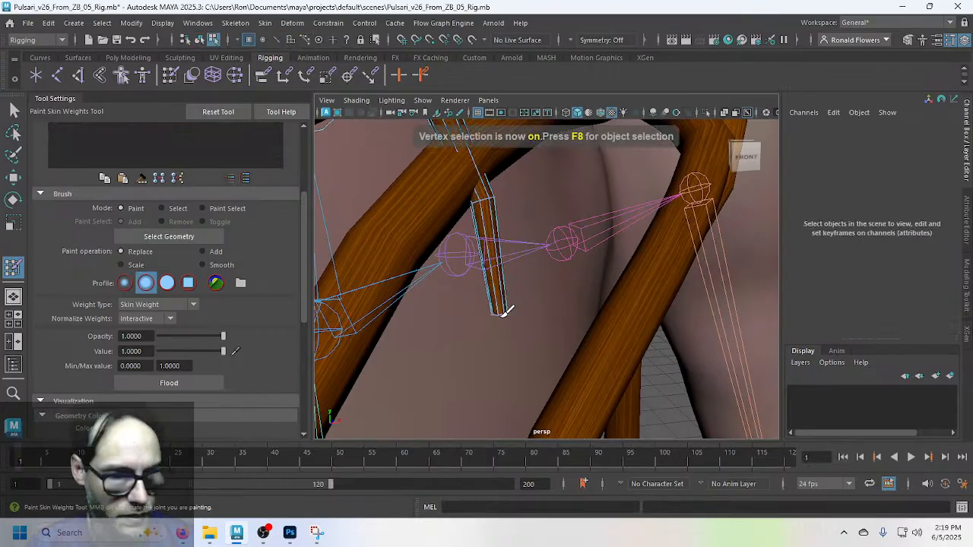
key("q")
left_click_drag(464, 285, 568, 352)
Step: Flood the Spine4 influence onto Vine6's selected tip vertices with Paint Skin Weights, using Replace at value 1
left_click(12, 269)
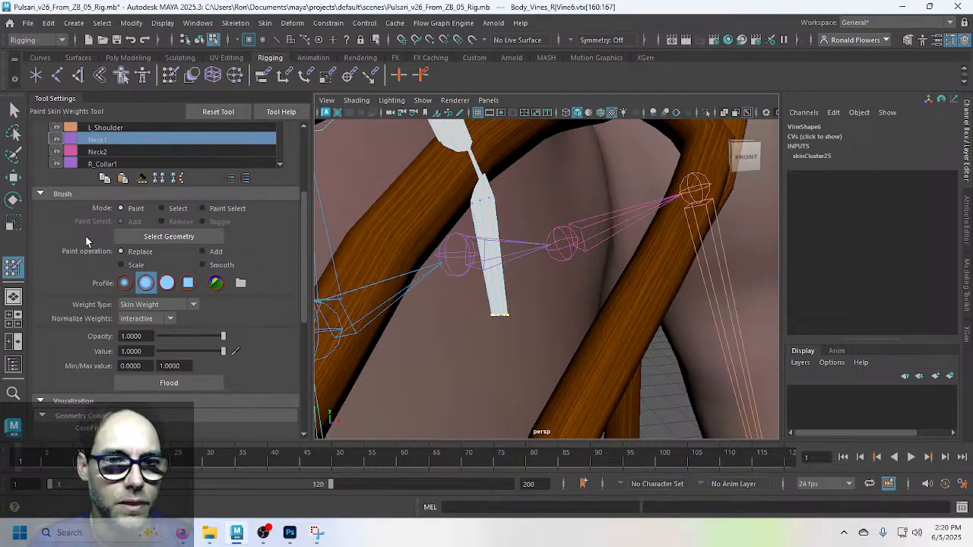
scroll(292, 295, "up", 2)
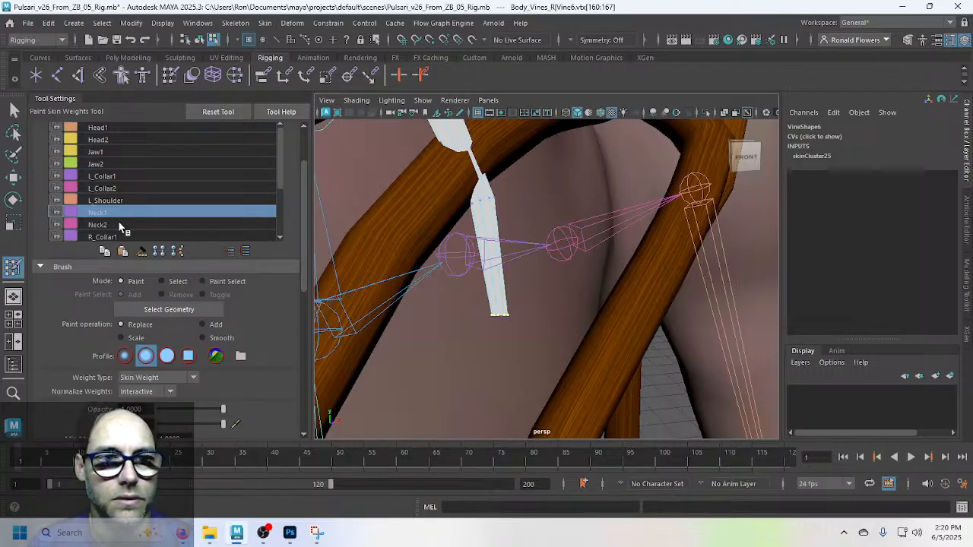
scroll(176, 219, "down", 3)
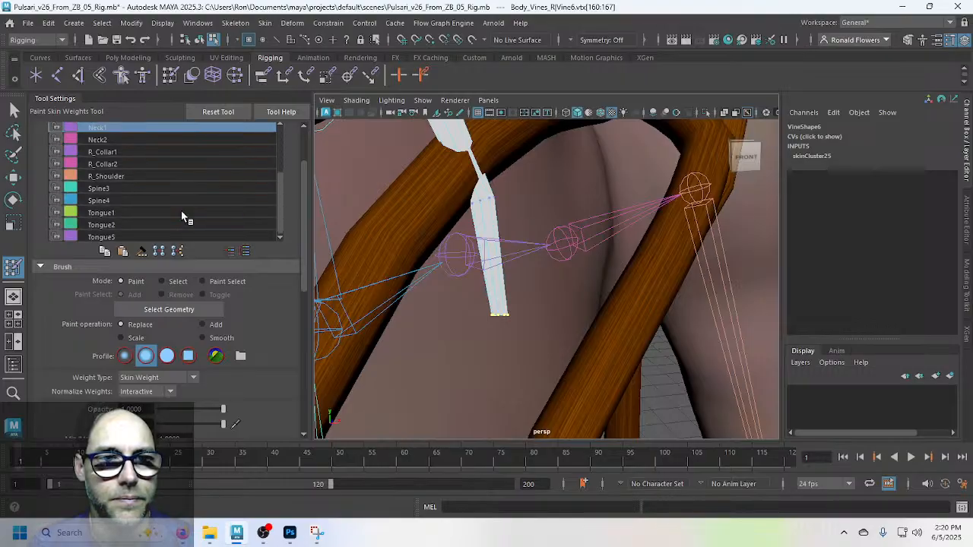
scroll(400, 291, "down", 3)
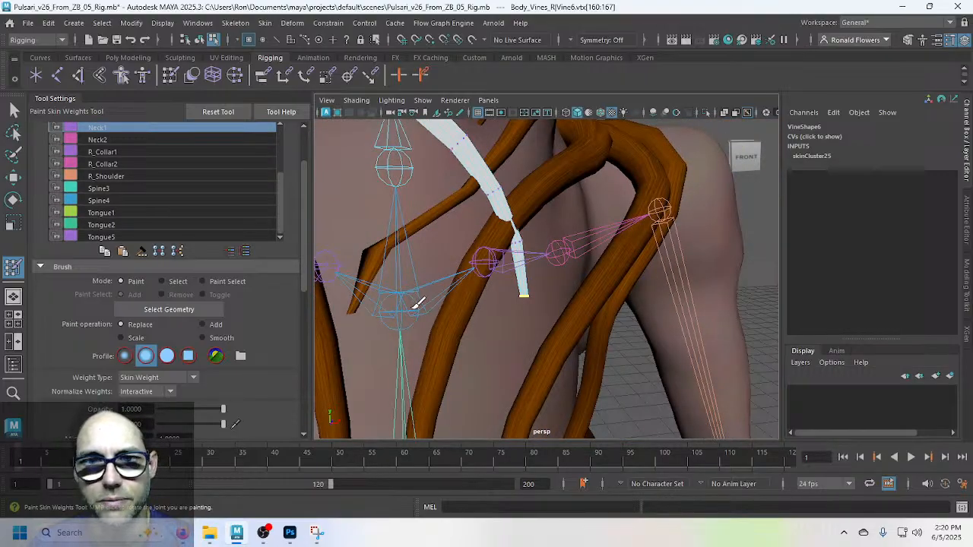
scroll(280, 264, "up", 3)
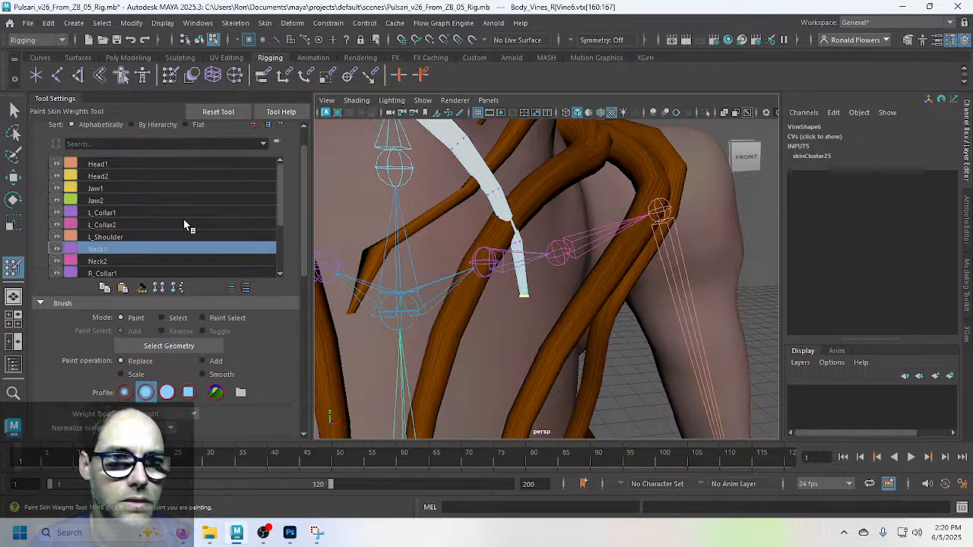
scroll(167, 211, "down", 3)
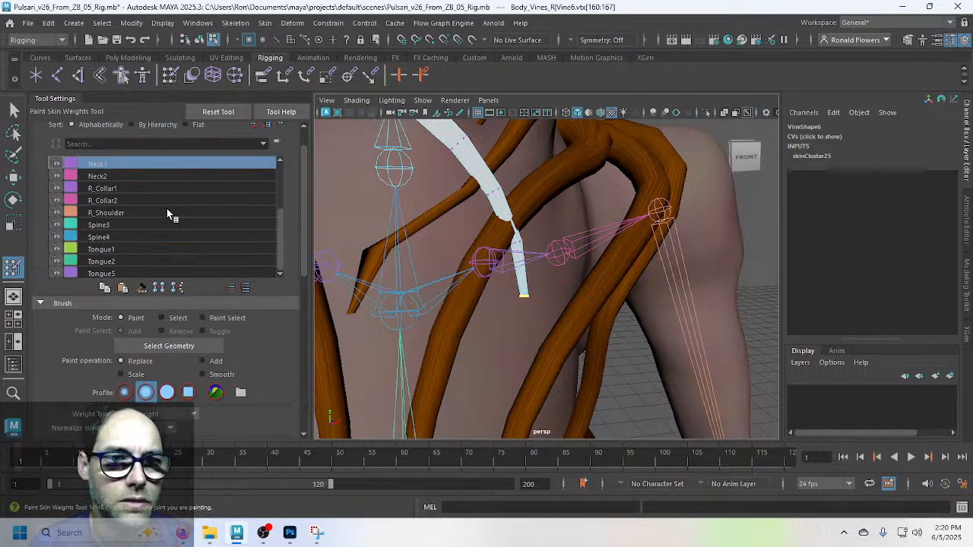
left_click(133, 240)
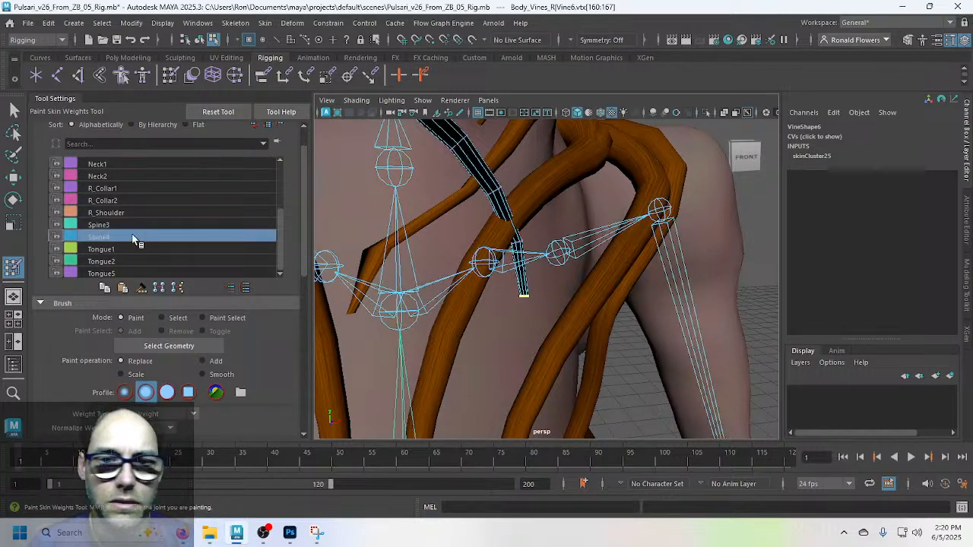
scroll(262, 351, "down", 3)
scroll(263, 352, "down", 1)
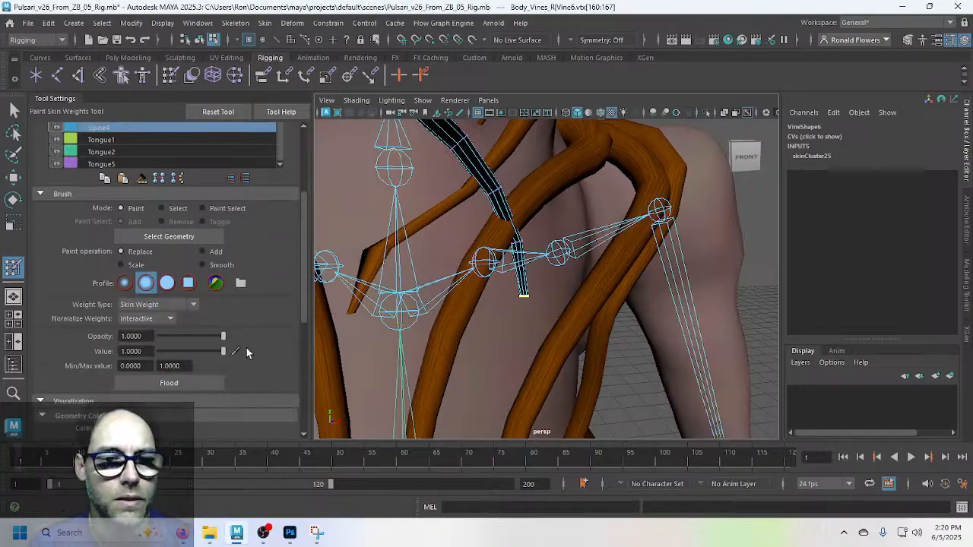
left_click(171, 385)
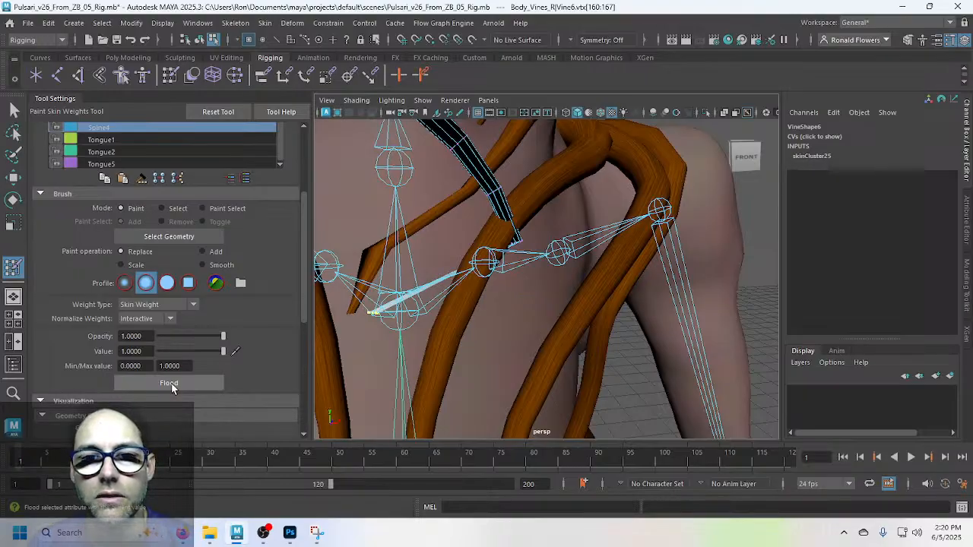
Step: Select the vertex ring just above Vine6's tip ring and flood it with the Spine4 influence at value 0.5
mouse_move(420, 299)
left_mouse_down("alt")
mouse_move(448, 297)
mouse_move(422, 291)
mouse_move(380, 243)
mouse_move(425, 290)
left_mouse_up("alt")
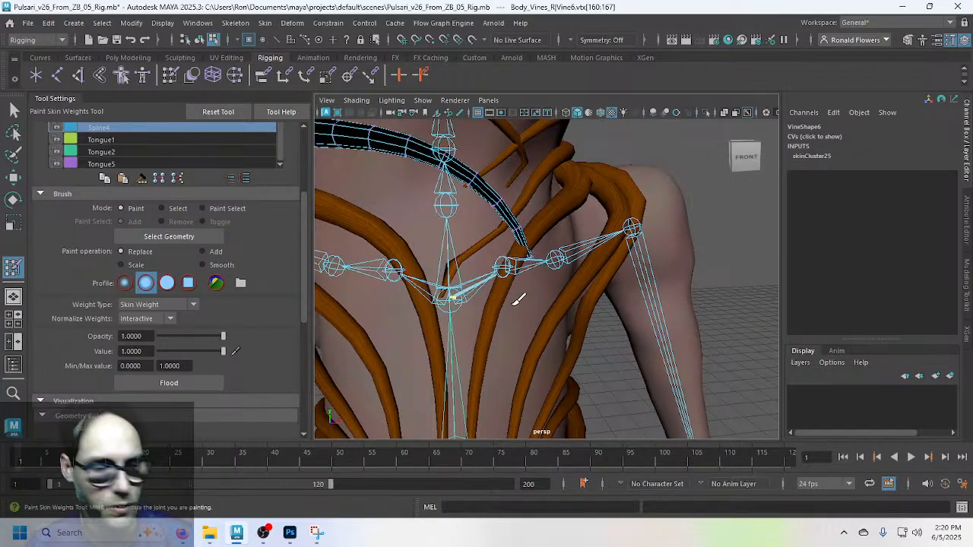
scroll(519, 299, "up", 3)
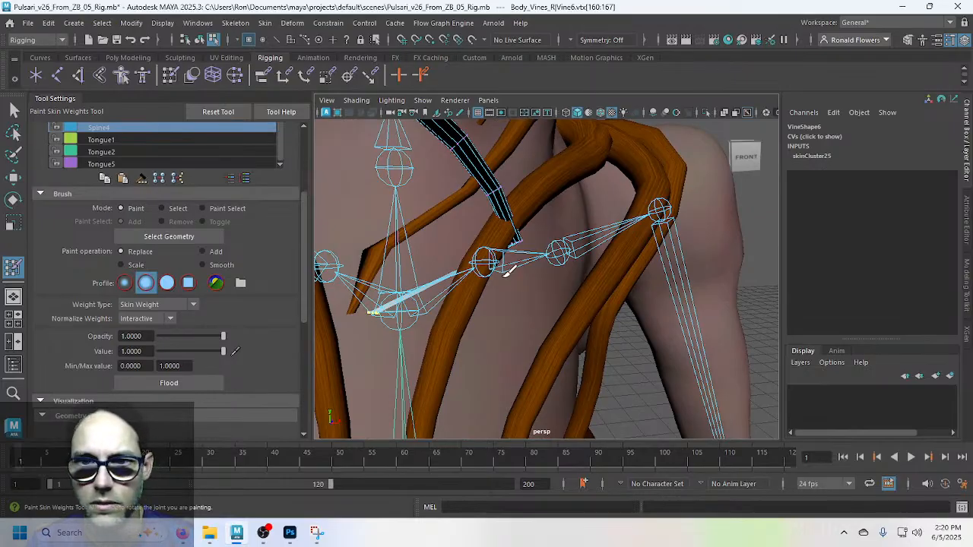
key("q")
left_click(541, 284)
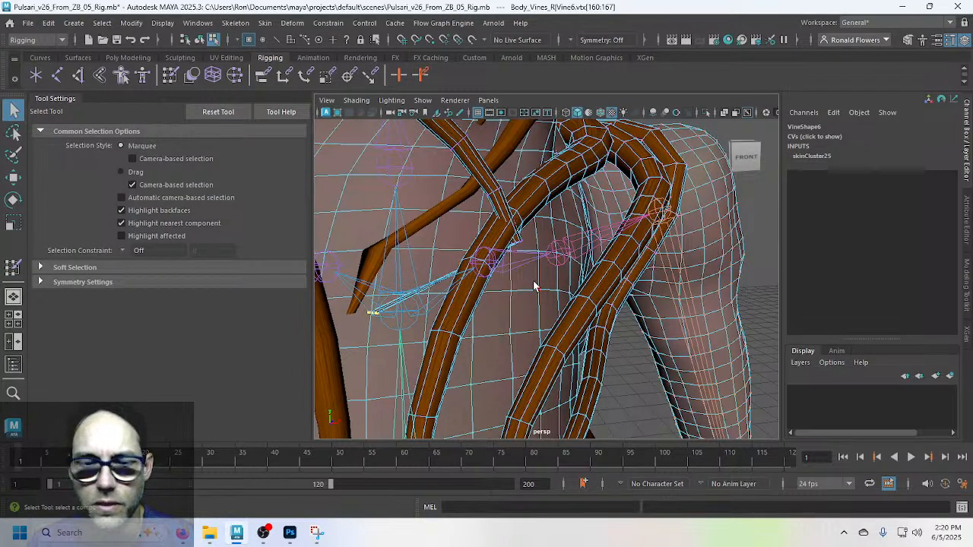
key("ctrl+z")
left_click_drag(489, 221, 528, 245)
key("ctrl+z")
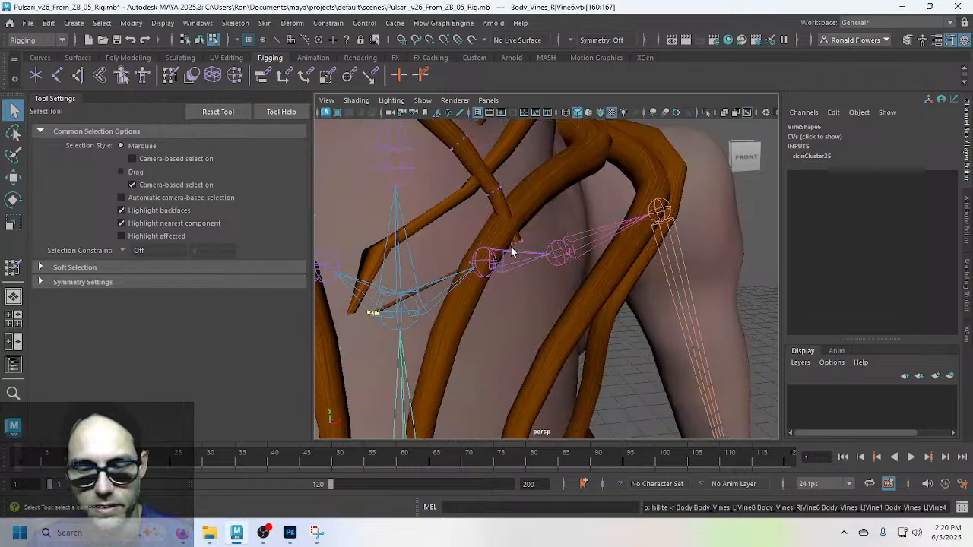
key("F8")
left_click_drag(501, 221, 535, 252)
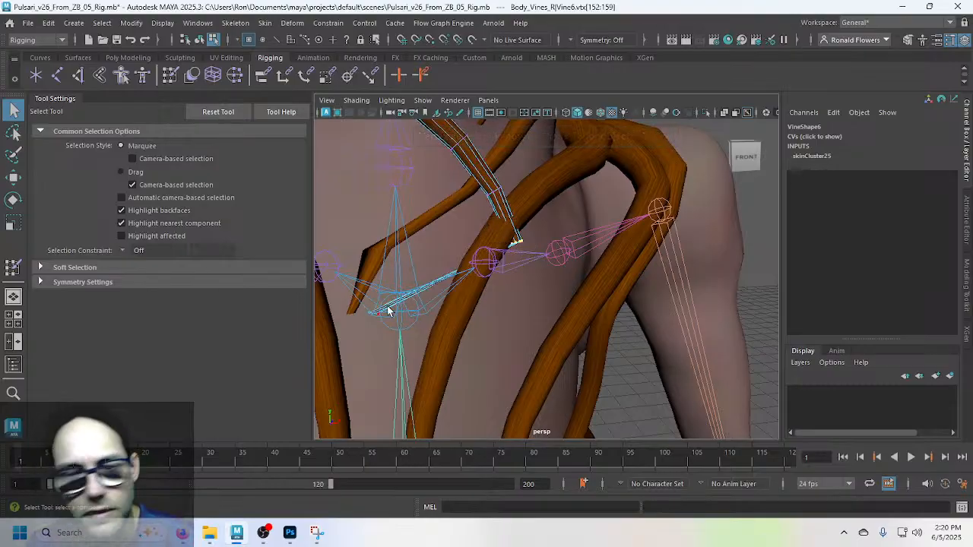
left_click(9, 269)
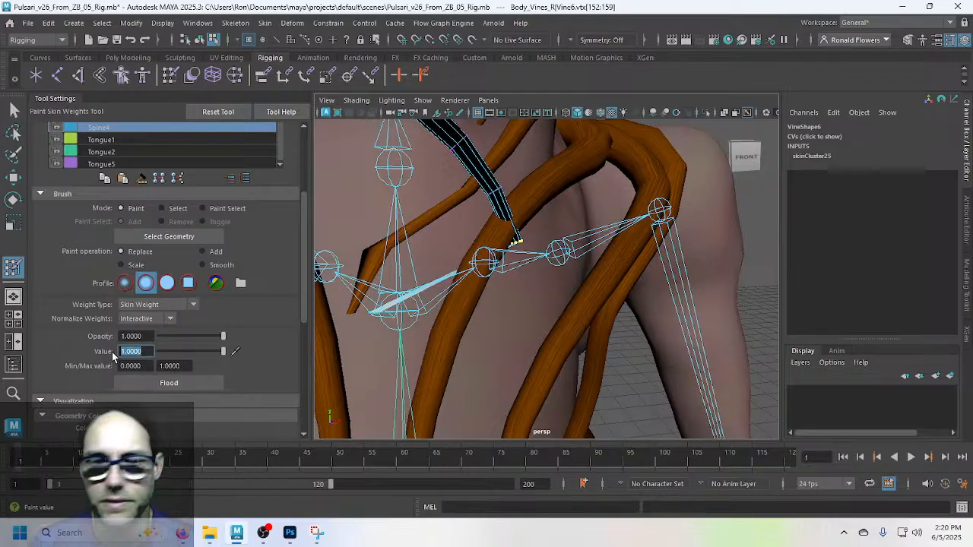
type("0.5")
key("Return")
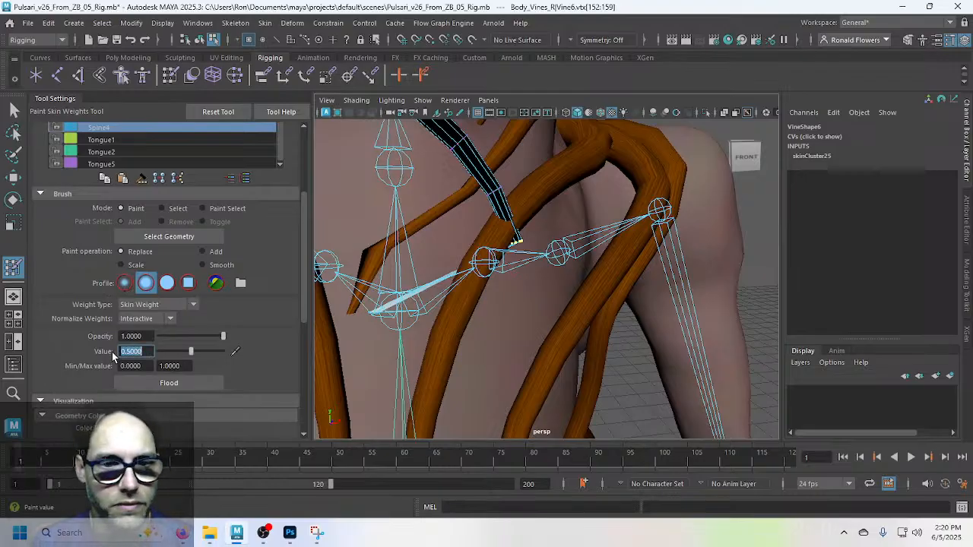
left_click(157, 382)
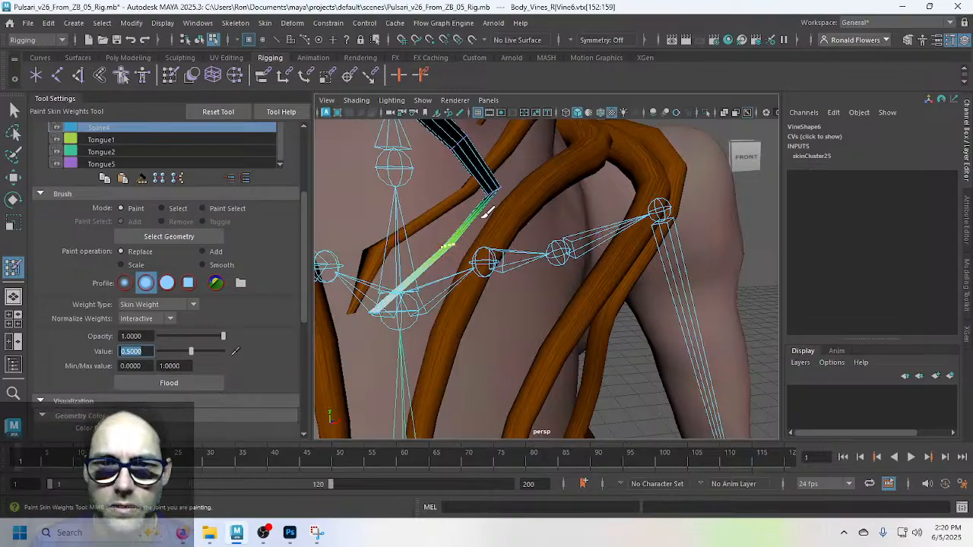
Step: Select the third ring of vertices from Vine6's tip, at the bend where the thin end meets the thicker vine
middle_click_drag(489, 209, 510, 224, "alt")
right_click_drag(510, 224, 500, 255, "alt")
left_click_drag(499, 254, 501, 251, "alt")
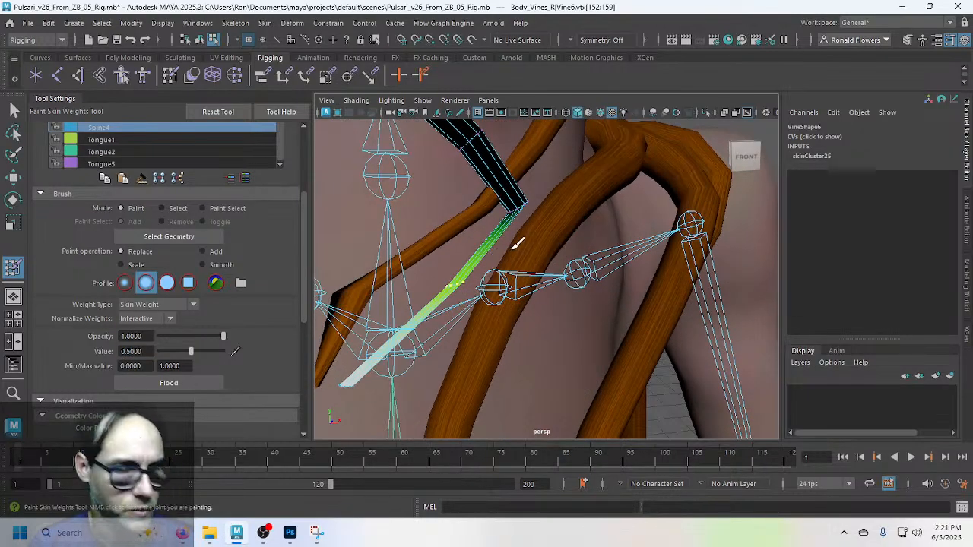
key("q")
left_click_drag(505, 182, 572, 231)
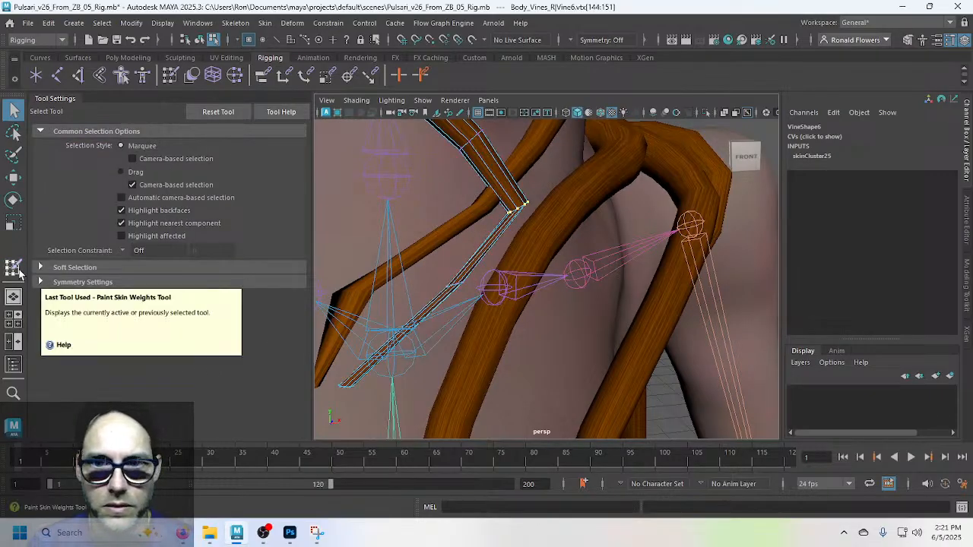
scroll(472, 349, "down", 3)
mouse_move(457, 327)
left_mouse_down("alt")
mouse_move(489, 328)
mouse_move(457, 332)
left_mouse_up("alt")
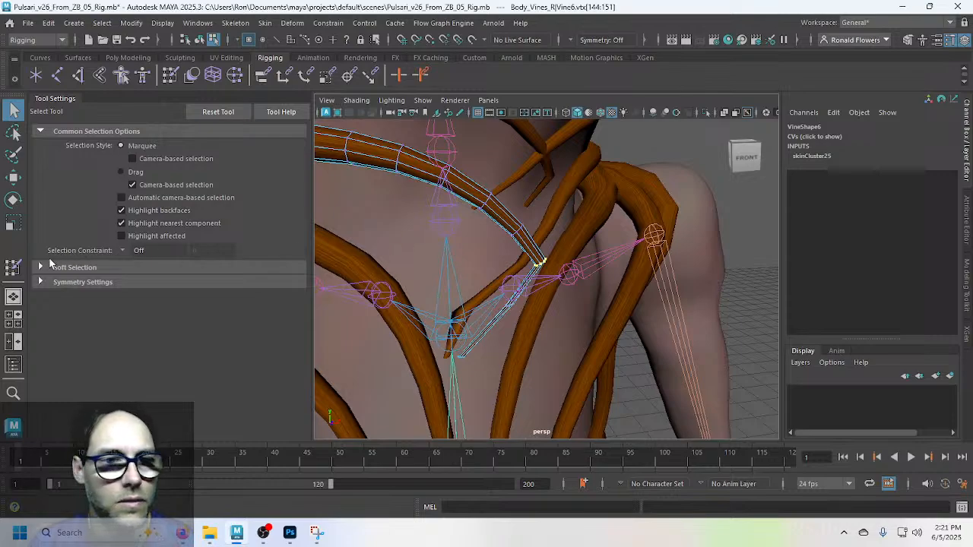
Step: Try flooding the third vertex ring of Vine6 with the Spine4 influence at value 0.75, and undo it
left_click(13, 267)
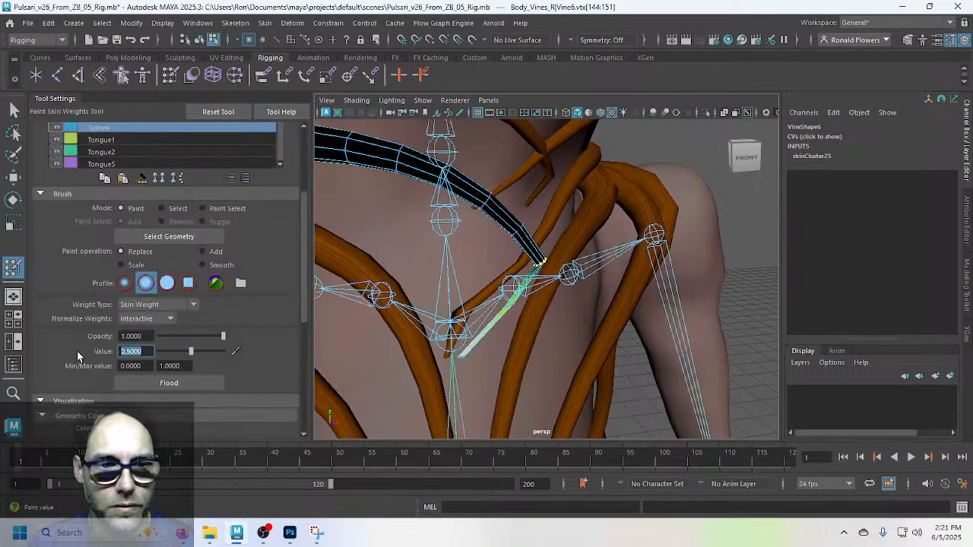
type("0.75")
key("Return")
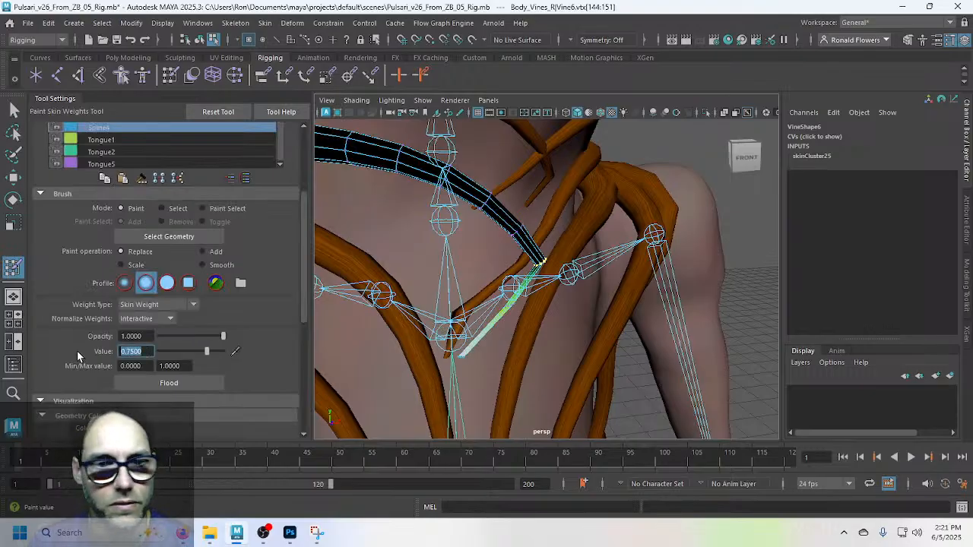
left_click(147, 383)
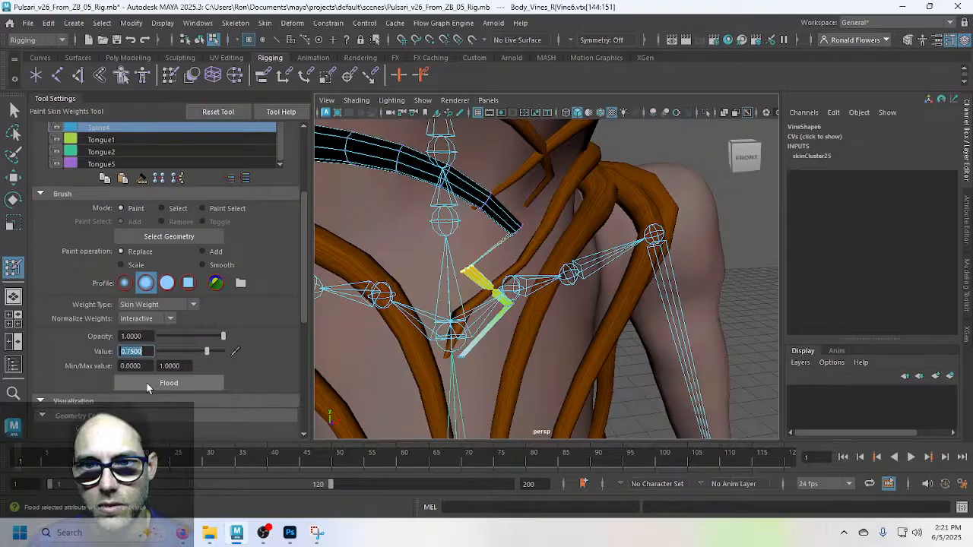
middle_click_drag(439, 300, 542, 333, "alt")
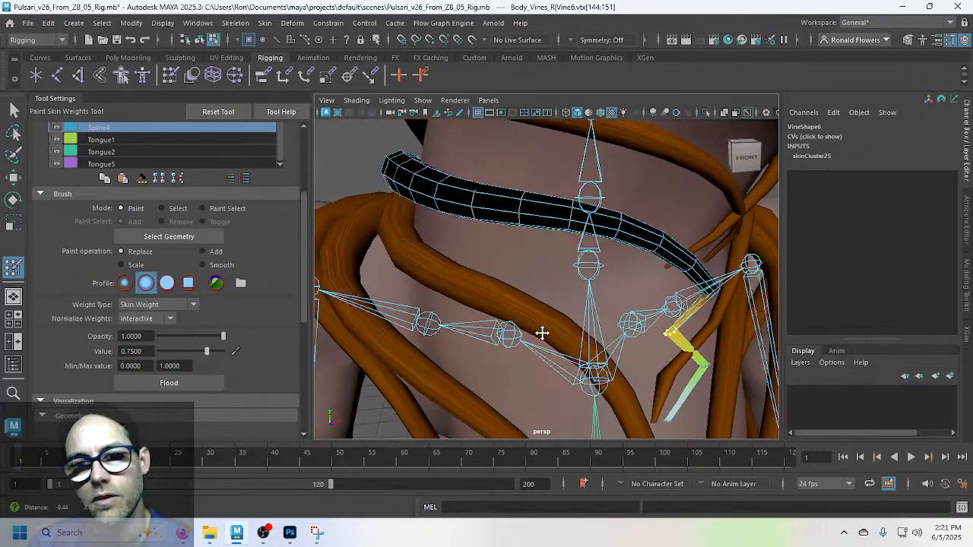
left_click_drag(542, 333, 508, 322, "alt")
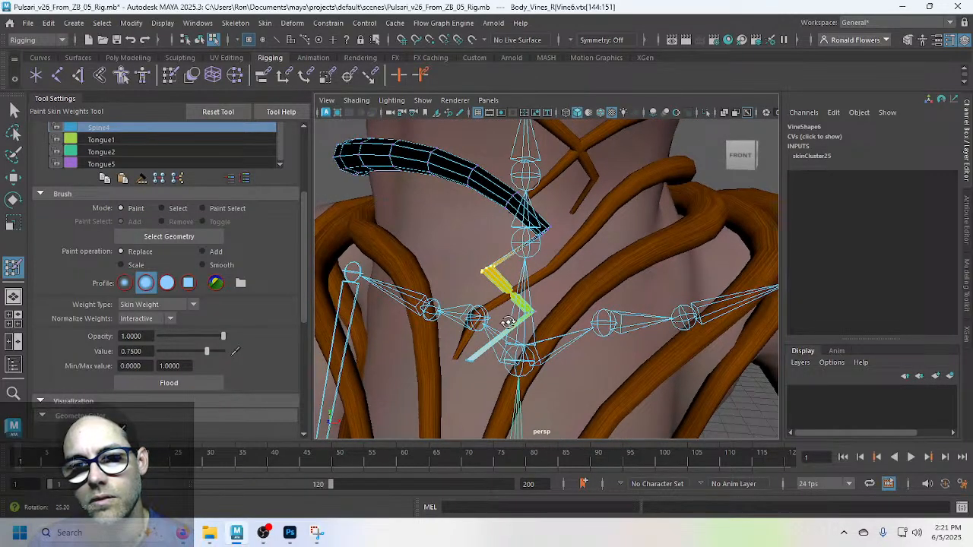
left_click_drag(508, 323, 523, 318, "alt")
key("ctrl+z")
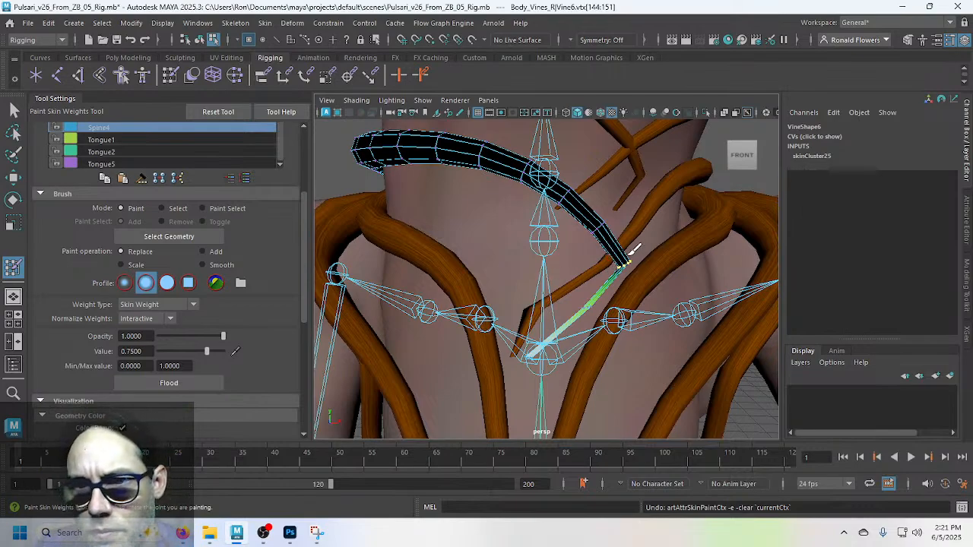
Step: Flood the third vertex ring of Vine6 with the Spine4 influence using Replace at value 0.25
scroll(282, 308, "up", 1)
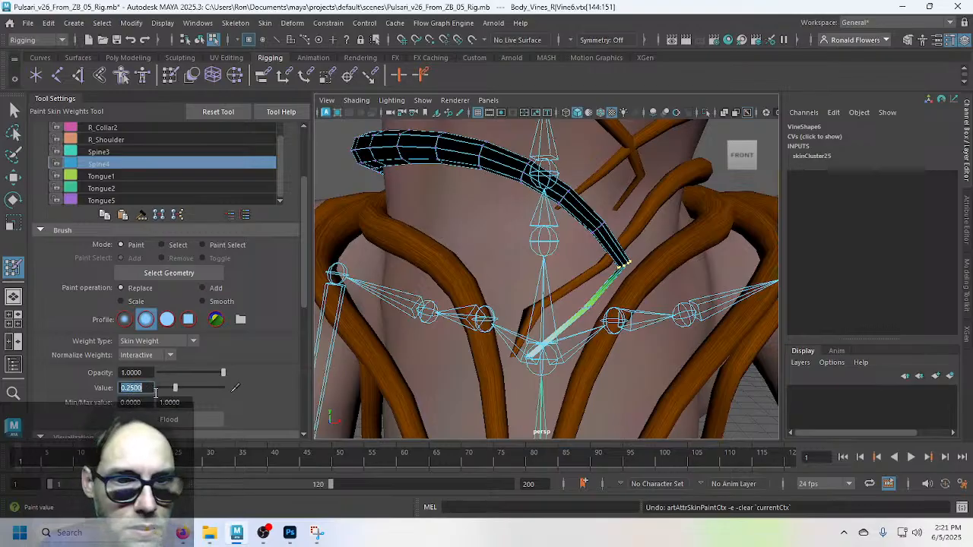
left_click(184, 422)
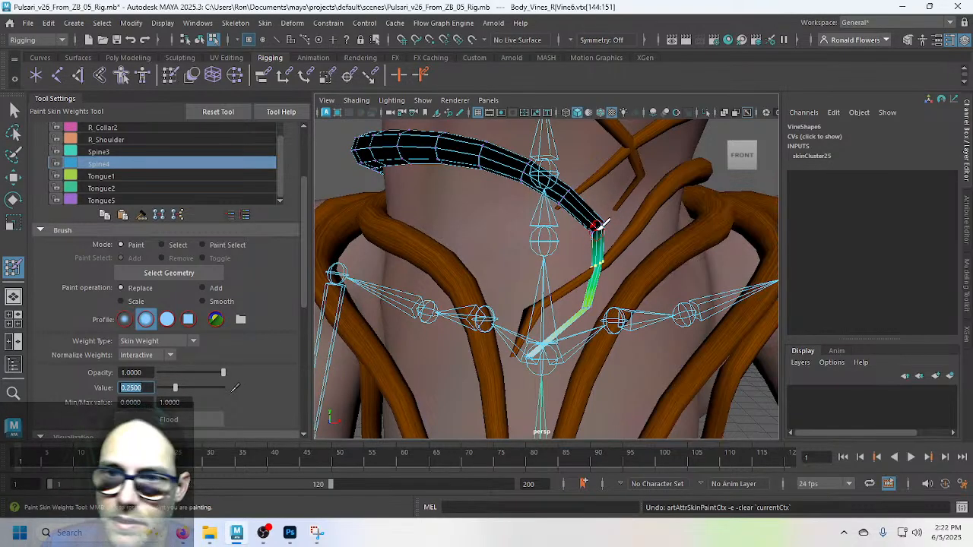
key("q")
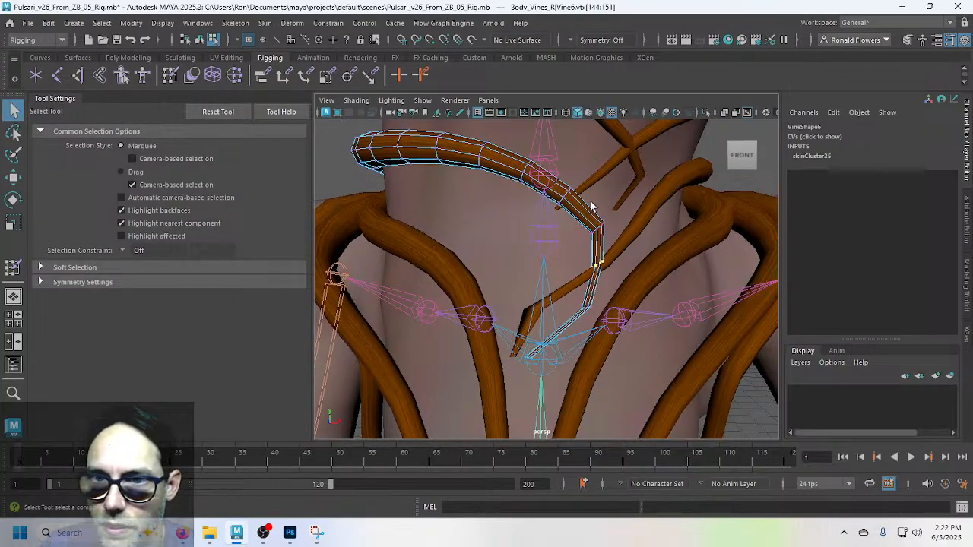
left_click(588, 228)
left_click(586, 253)
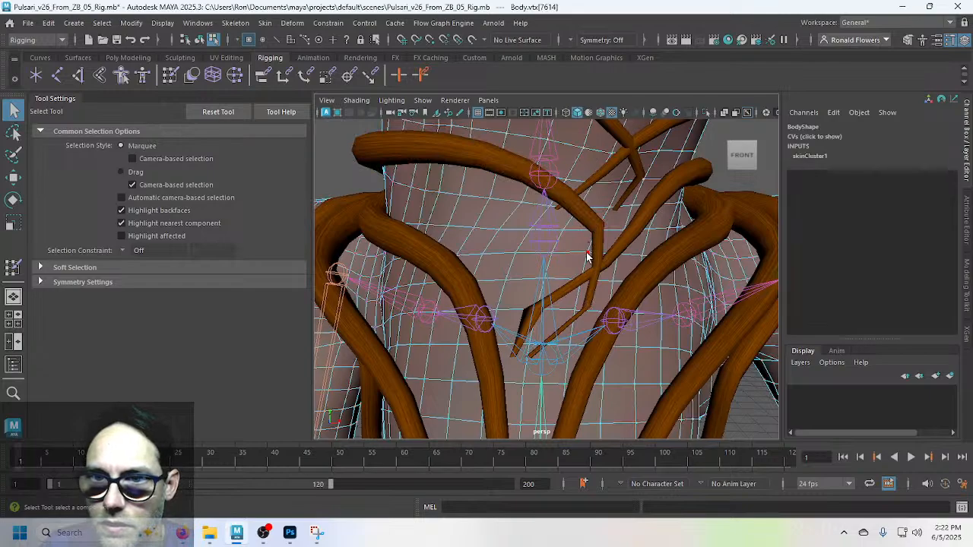
key("ctrl+z")
key("ctrl+z")
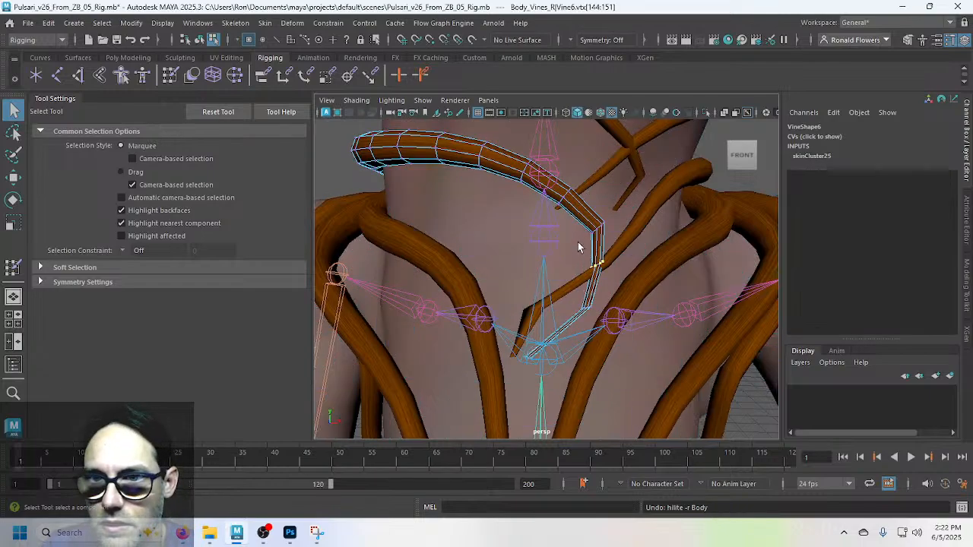
Step: Select the fourth vertex ring from Vine6's tip, flood it with the Spine4 influence using Replace at value 0.1, and exit weight painting
left_click_drag(577, 242, 629, 209)
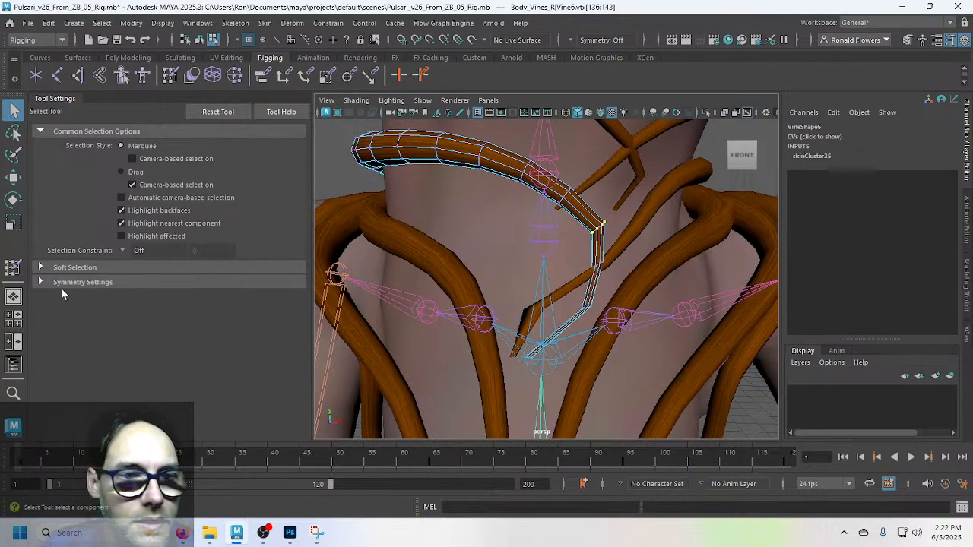
left_click(13, 268)
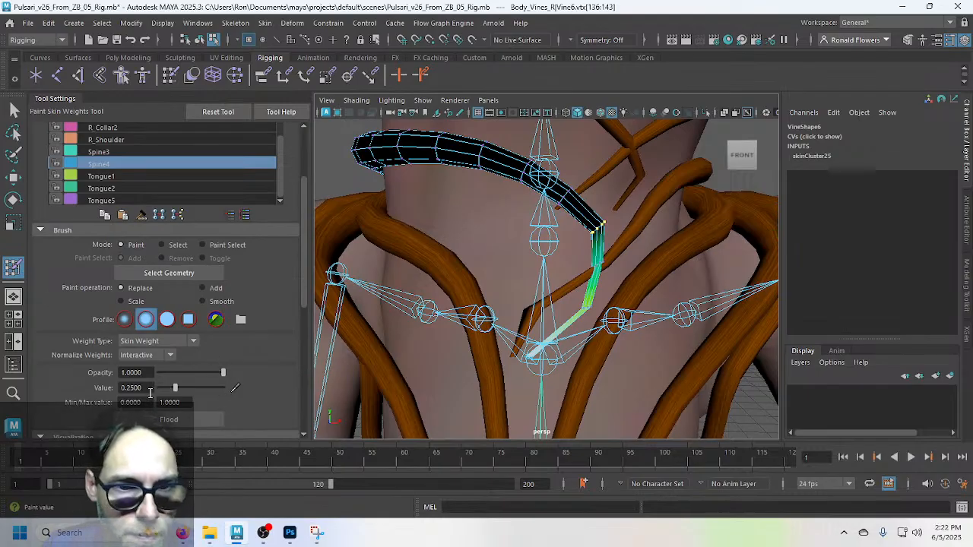
left_click_drag(150, 392, 79, 388)
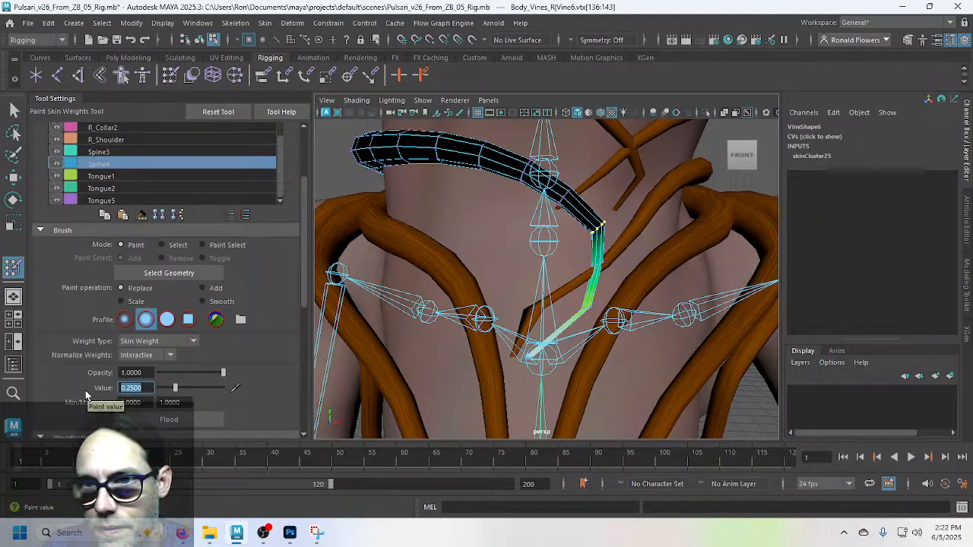
type("0.1")
key("Return")
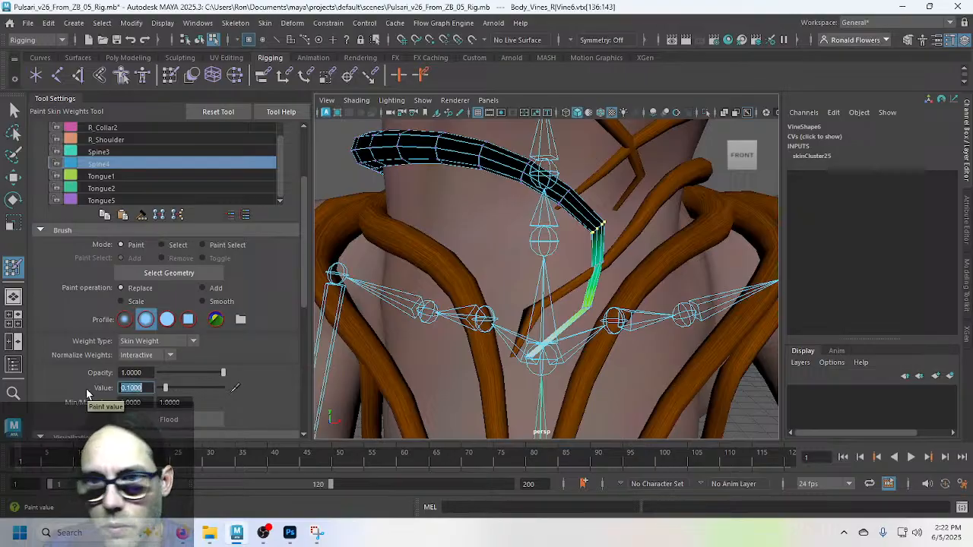
left_click(189, 421)
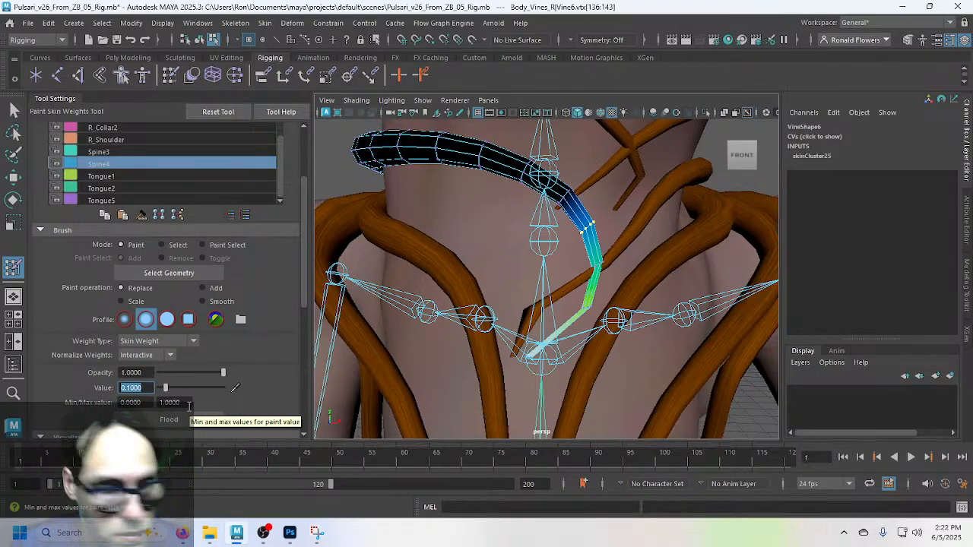
scroll(647, 328, "down", 4)
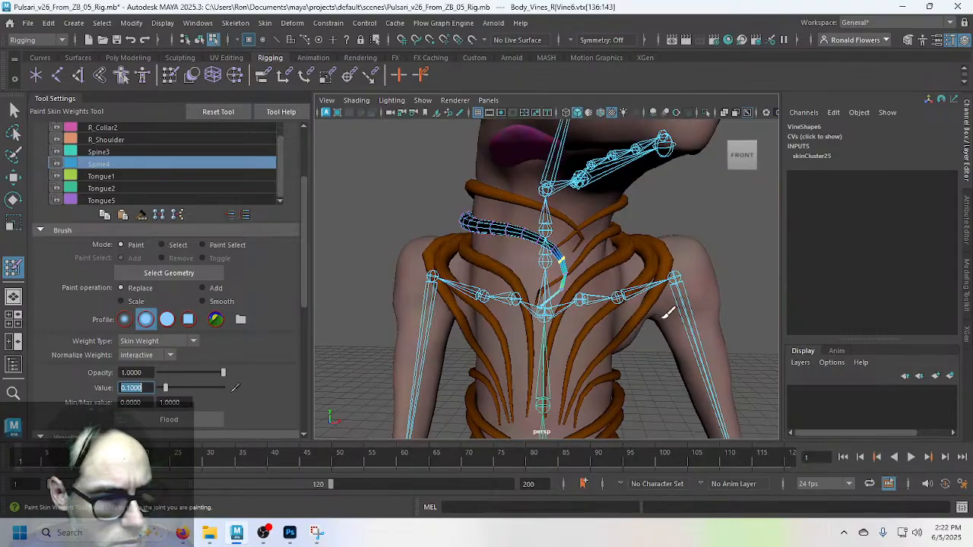
key("q")
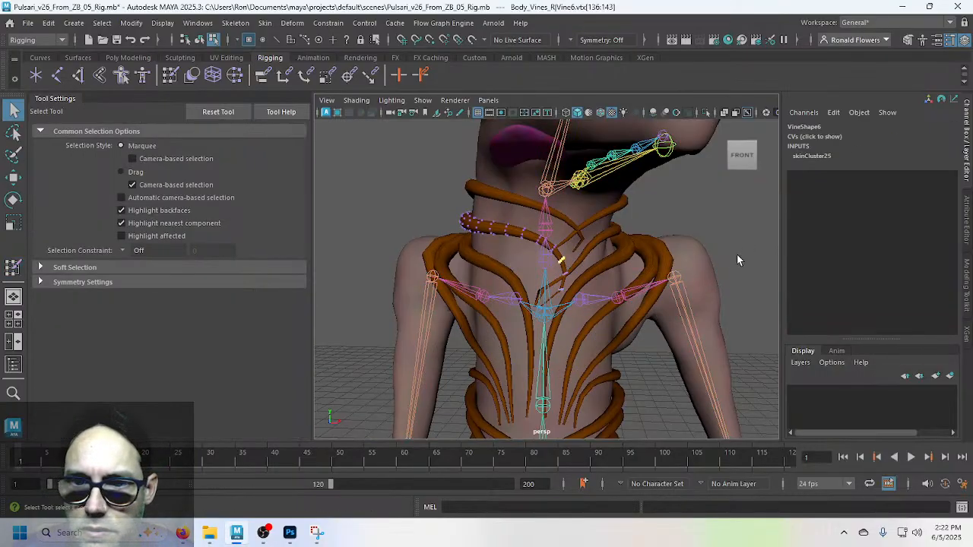
left_click(736, 255)
Step: Select the second vertex ring from Vine6's tip, at the lower bend, and activate Paint Skin Weights on it
scroll(567, 299, "up", 5)
mouse_move(567, 299)
left_mouse_down("alt")
mouse_move(538, 288)
mouse_move(586, 282)
mouse_move(582, 289)
left_mouse_up("alt")
left_click(576, 320)
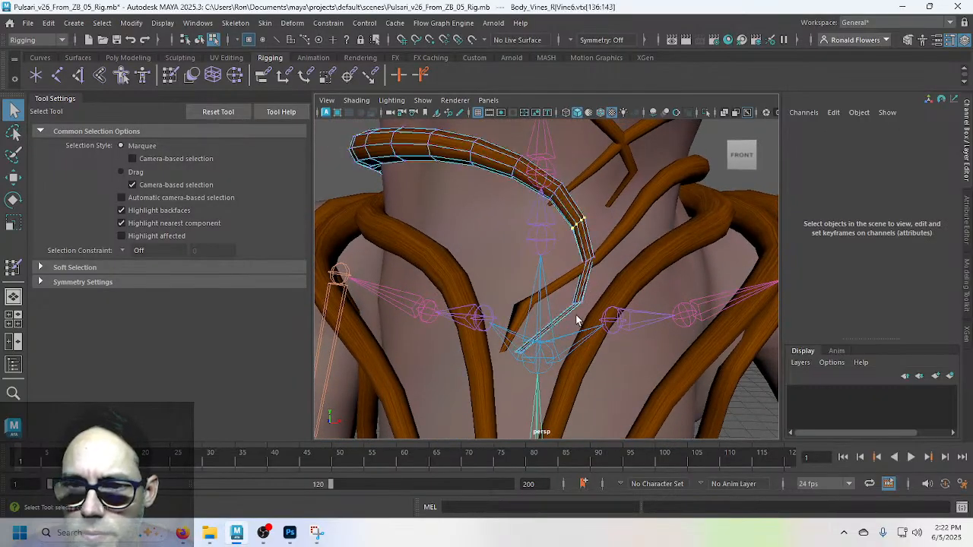
scroll(589, 295, "up", 5)
mouse_move(588, 345)
middle_mouse_down("alt")
mouse_move(582, 322)
mouse_move(583, 337)
middle_mouse_up("alt")
left_click(595, 310)
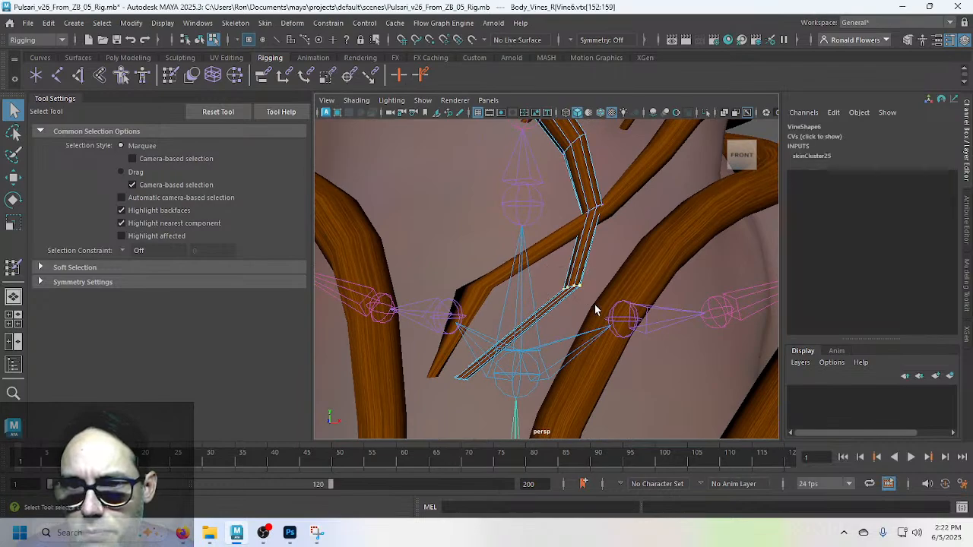
scroll(595, 310, "down", 3)
mouse_move(596, 311)
left_mouse_down("alt")
mouse_move(597, 295)
mouse_move(562, 305)
mouse_move(587, 299)
left_mouse_up("alt")
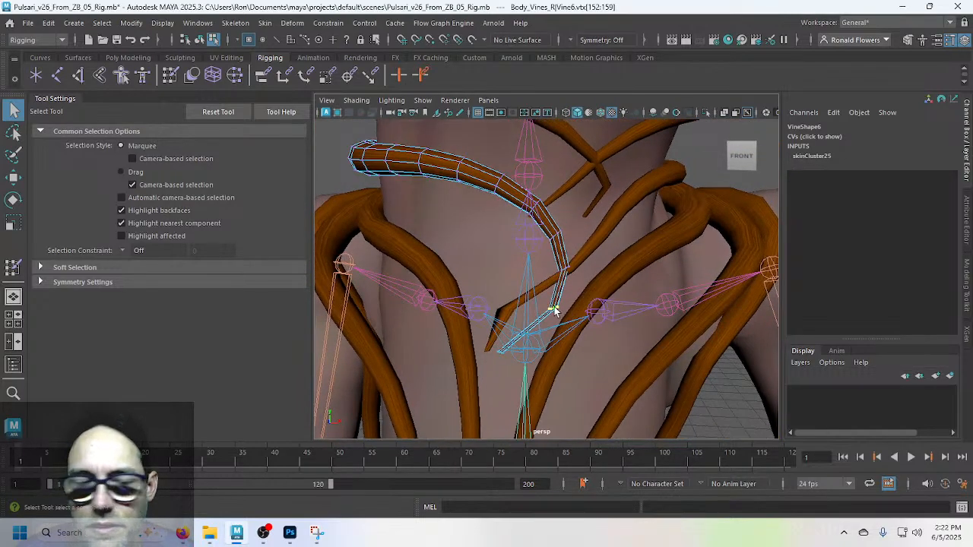
left_click(13, 267)
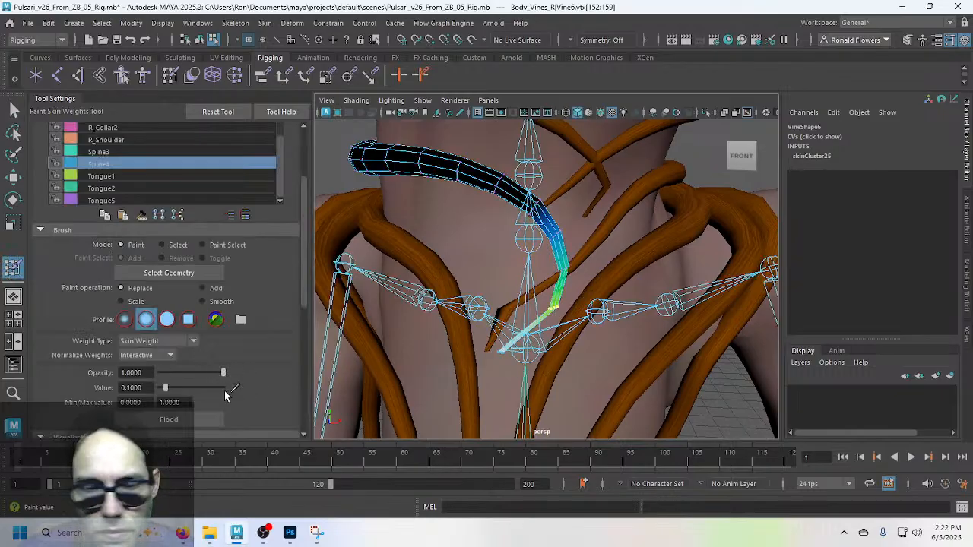
Step: Try flooding Vine6's second vertex ring from the tip with the Spine4 influence at value 0.4
left_click_drag(150, 391, 82, 393)
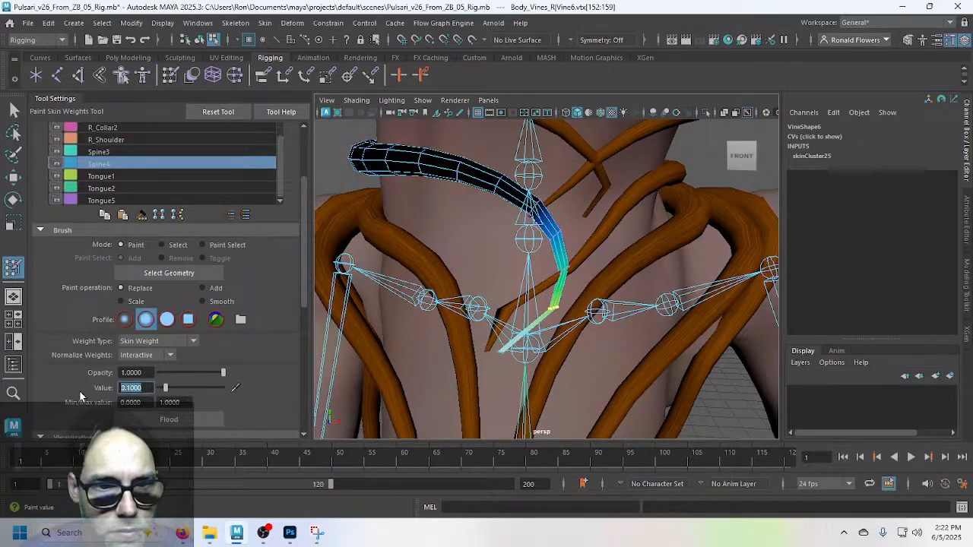
type(".4")
key("Return")
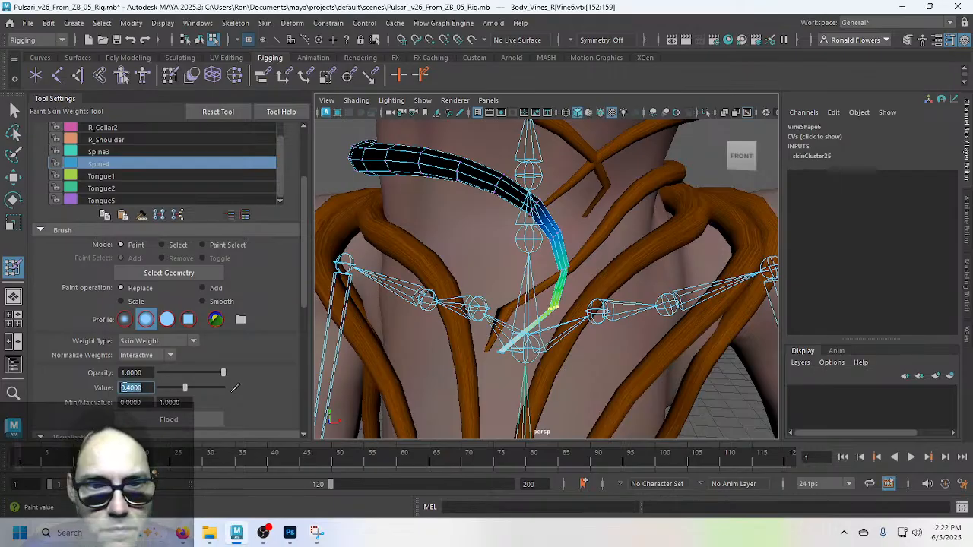
left_click(161, 422)
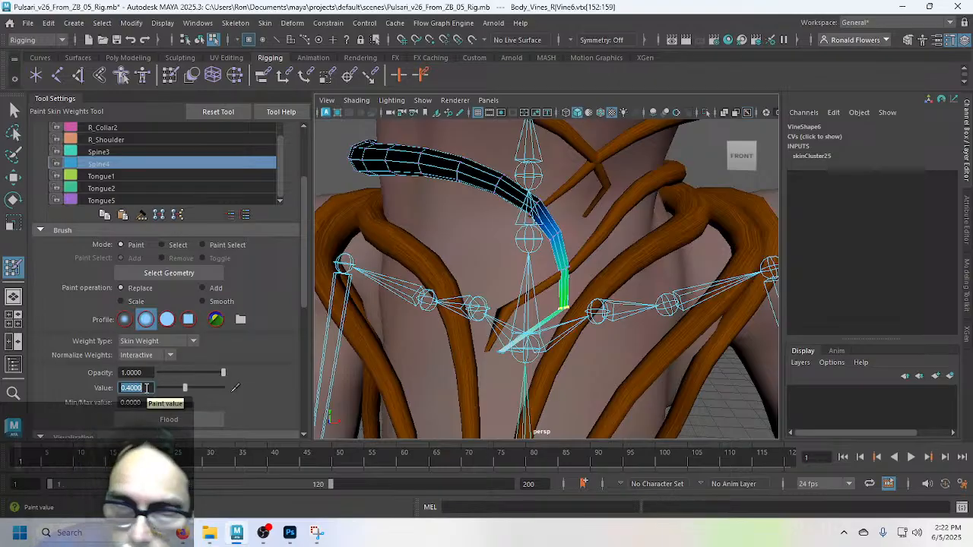
Step: Flood Vine6's second vertex ring from the tip with the Spine4 influence at value 0.6, exit weight painting and clear the selection
key("BackSpace")
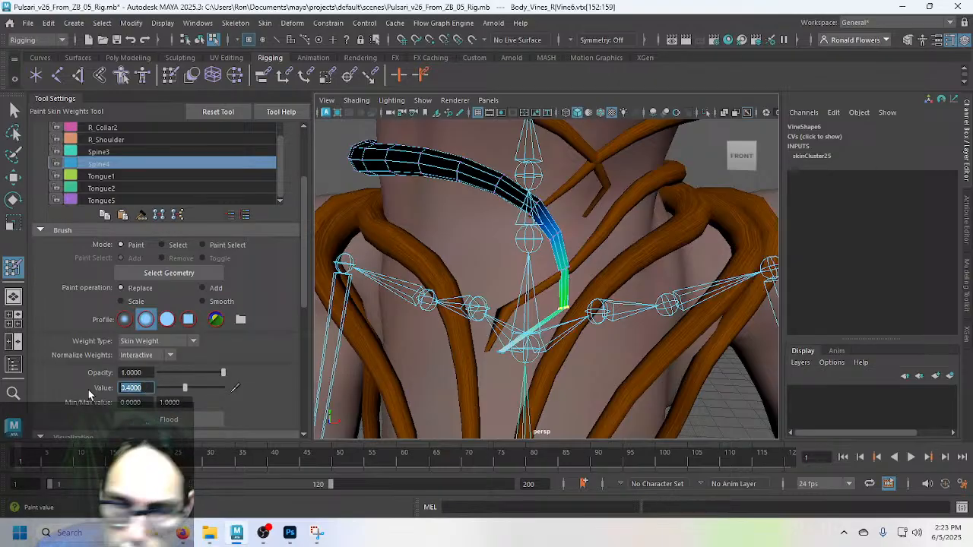
type("0.6")
key("Return")
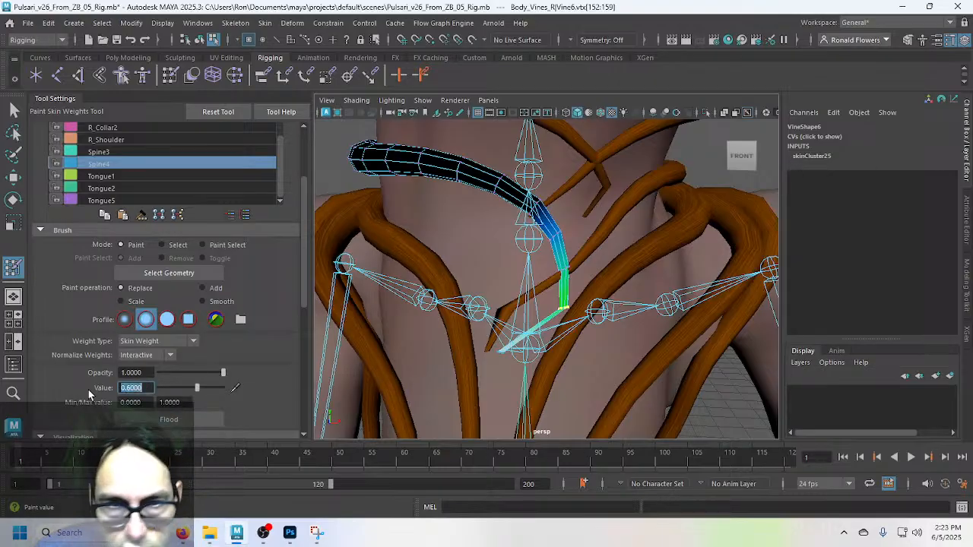
left_click(139, 419)
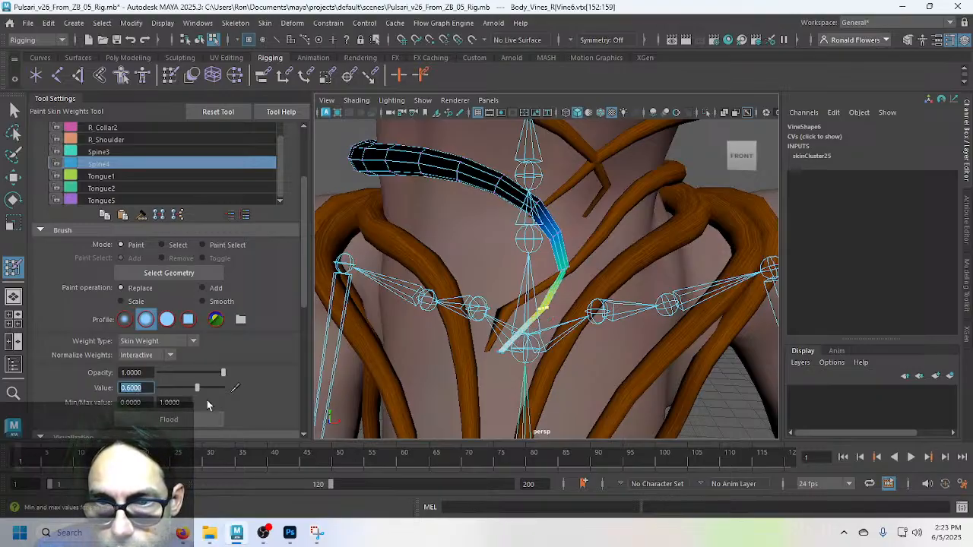
mouse_move(458, 321)
left_mouse_down("alt")
mouse_move(387, 326)
mouse_move(467, 327)
left_mouse_up("alt")
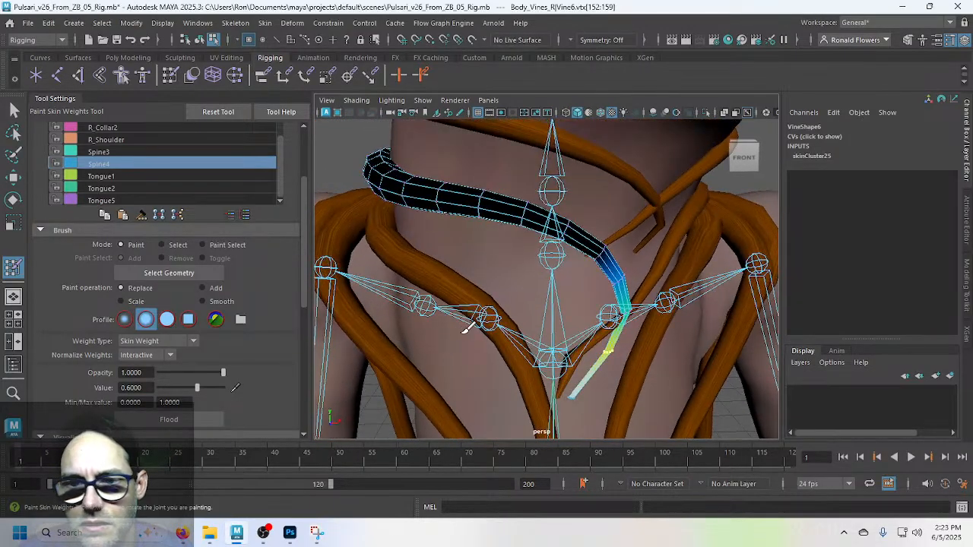
key("q")
scroll(593, 338, "down", 3)
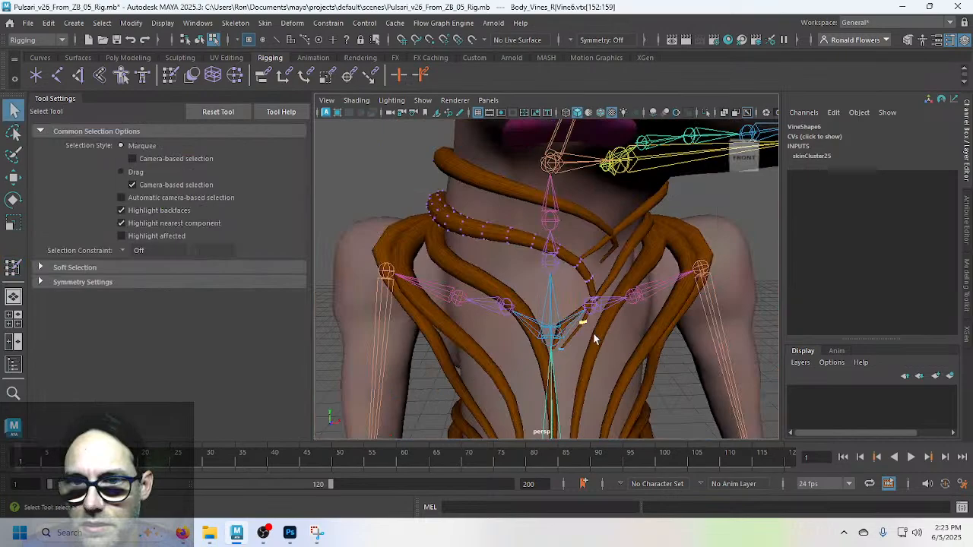
left_click(678, 377)
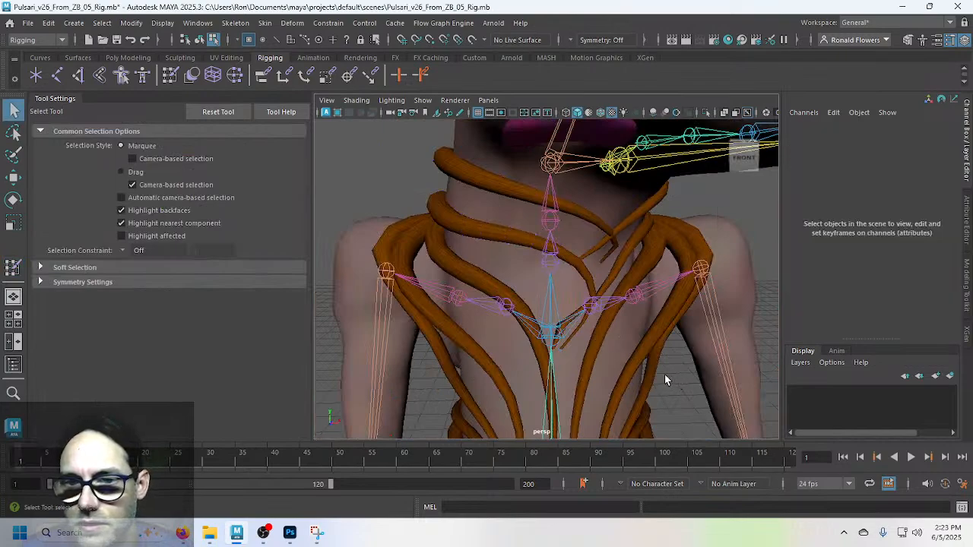
Step: Select the Neck1 joint in object mode and reset its Rotate X to 0
left_click(545, 280)
key("F8")
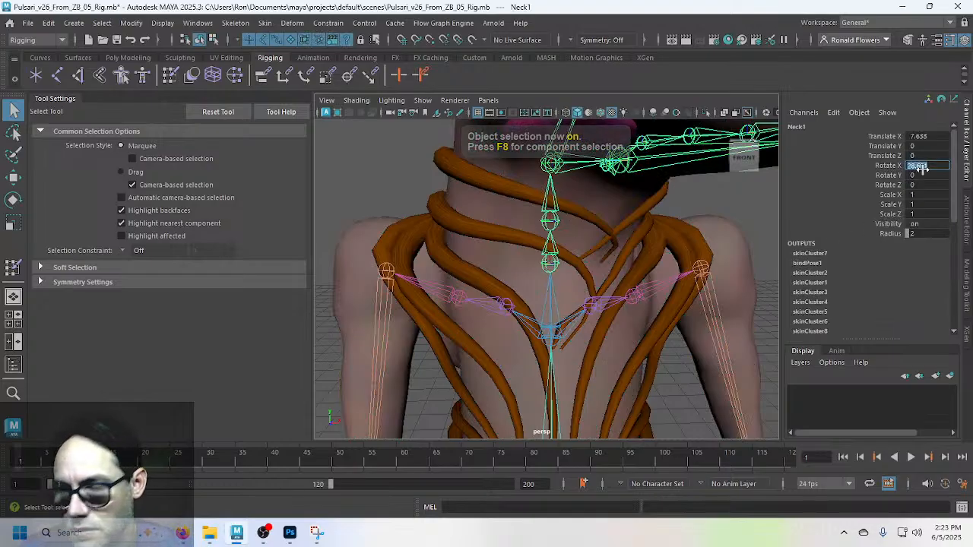
type("0")
key("Return")
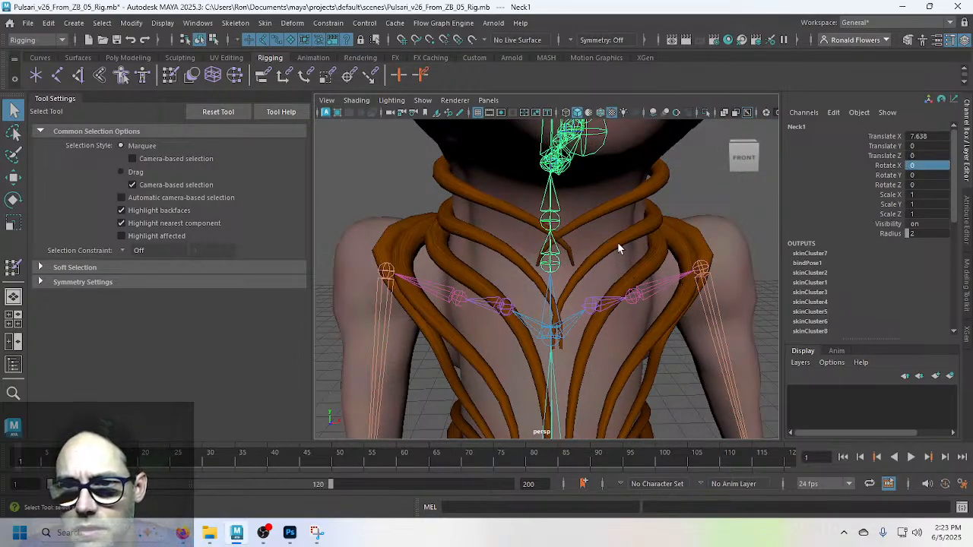
Step: Rotate the Neck1 joint about 25 degrees around its X axis to test how the neck vines deform
left_click(617, 243)
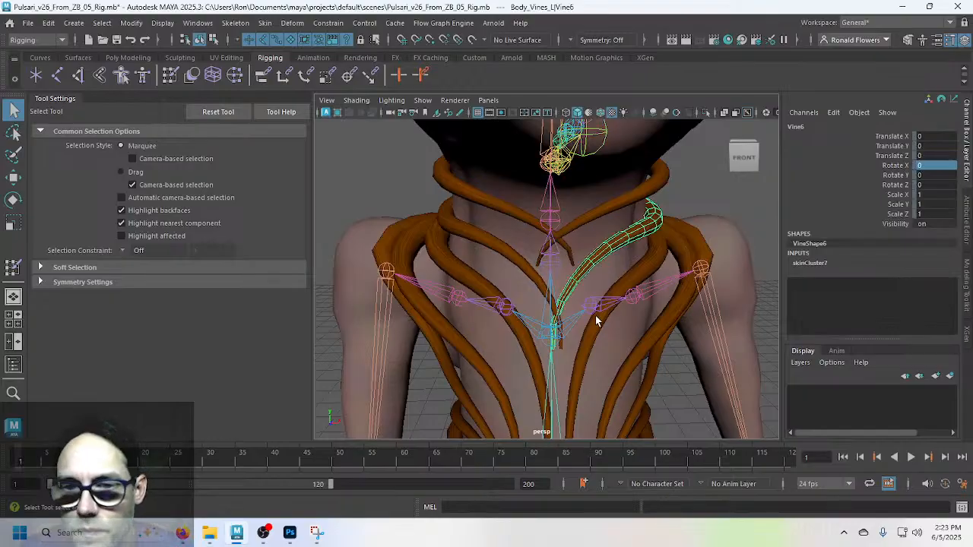
left_click(557, 271)
key("e")
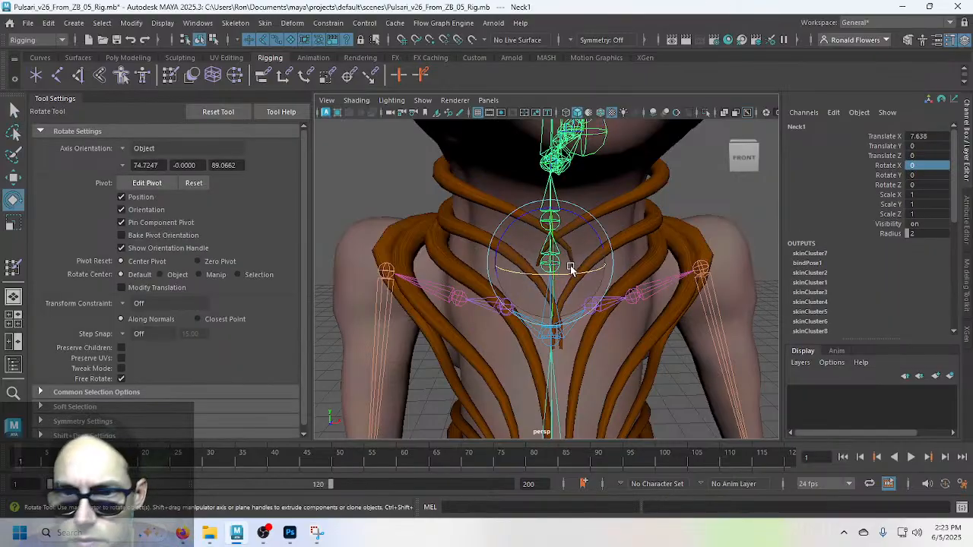
left_click_drag(556, 267, 598, 261)
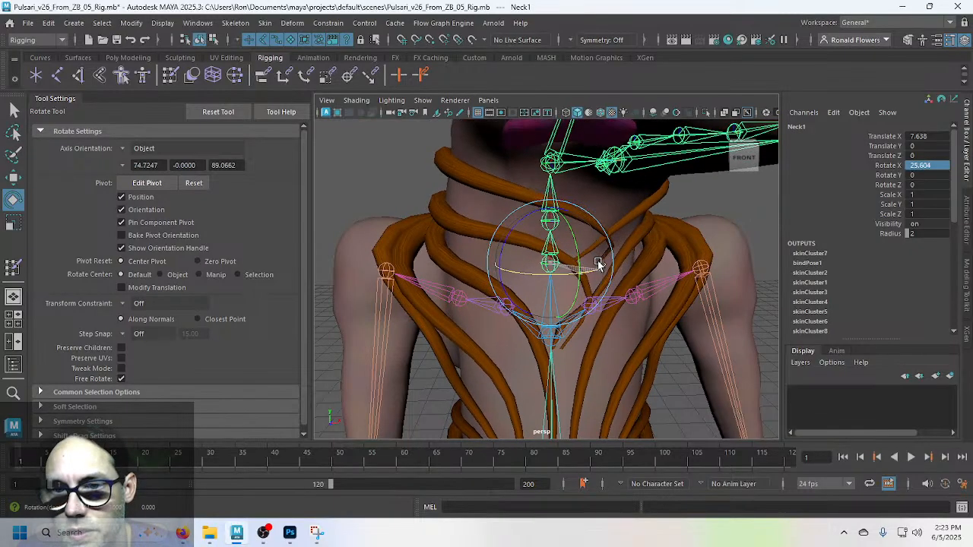
key("ctrl+z")
Step: Select the Vine6 mesh in the Body_Vines_L group and pick the vertex ring at its lower tip
left_click(629, 253)
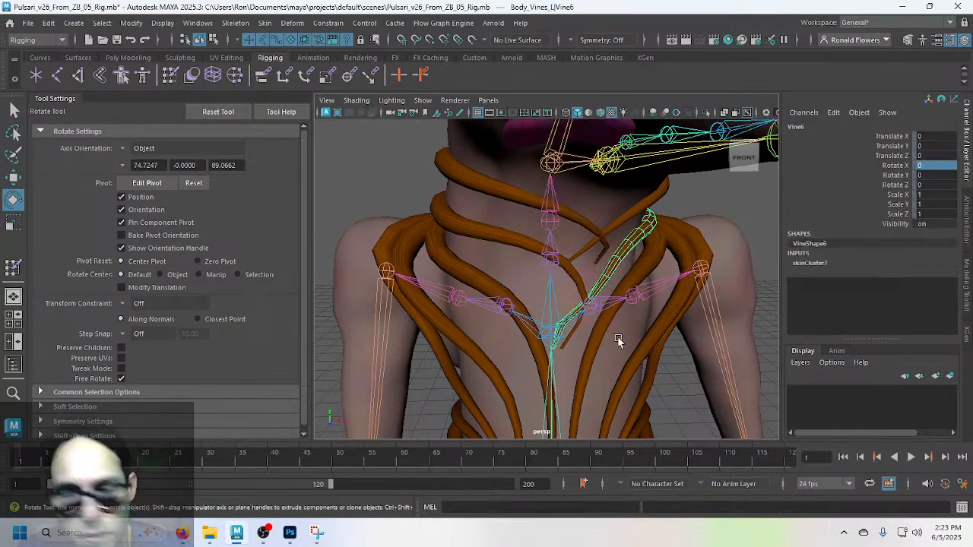
key("q")
scroll(621, 345, "up", 4)
left_click_drag(612, 337, 608, 334, "alt")
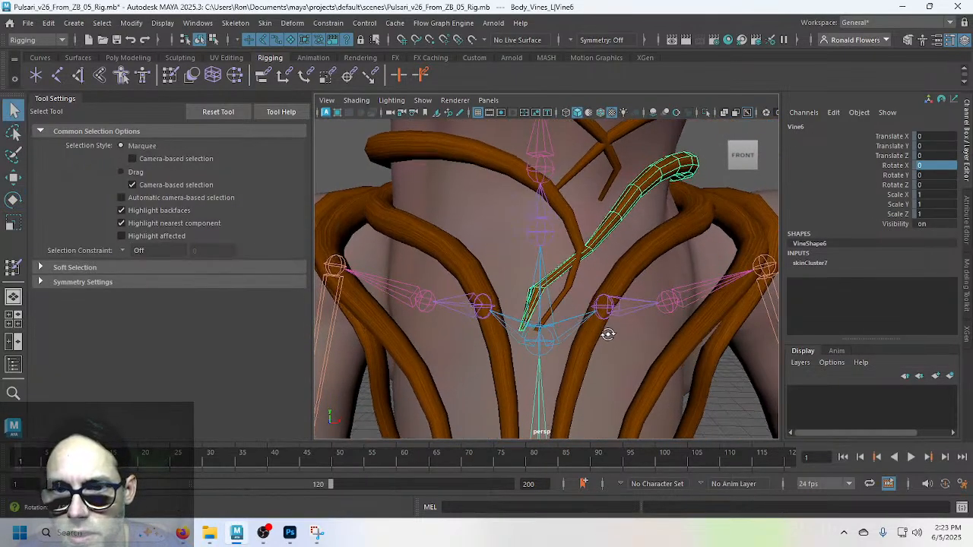
scroll(585, 320, "up", 4)
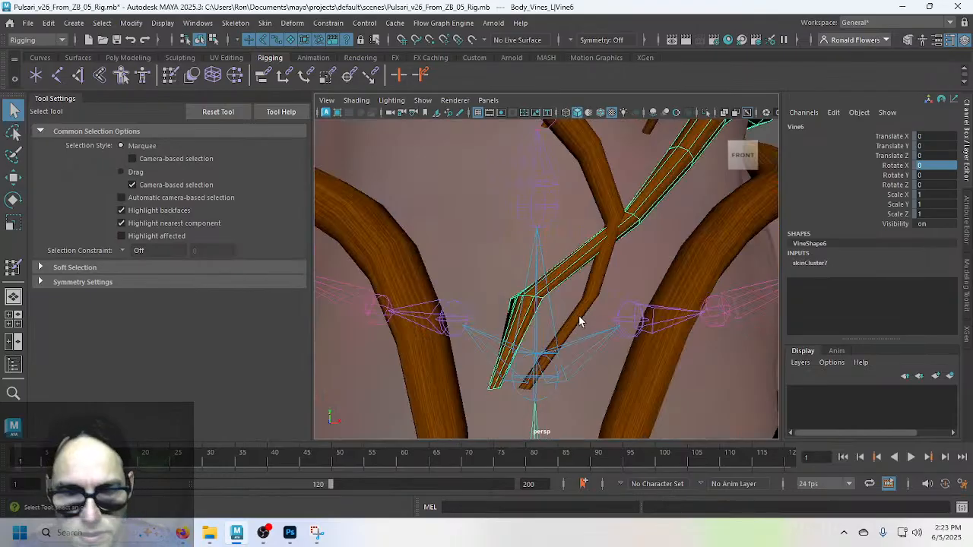
key("F8")
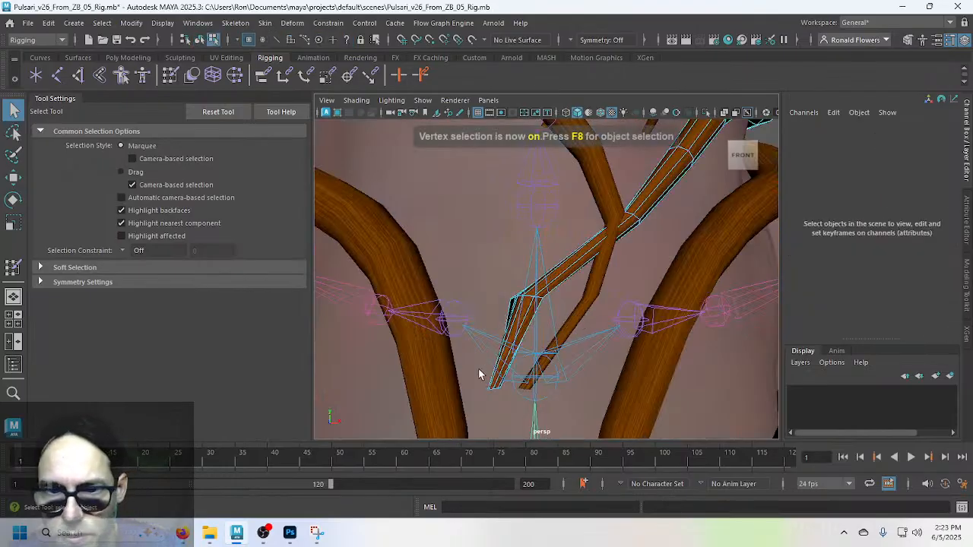
left_click_drag(524, 420, 525, 422)
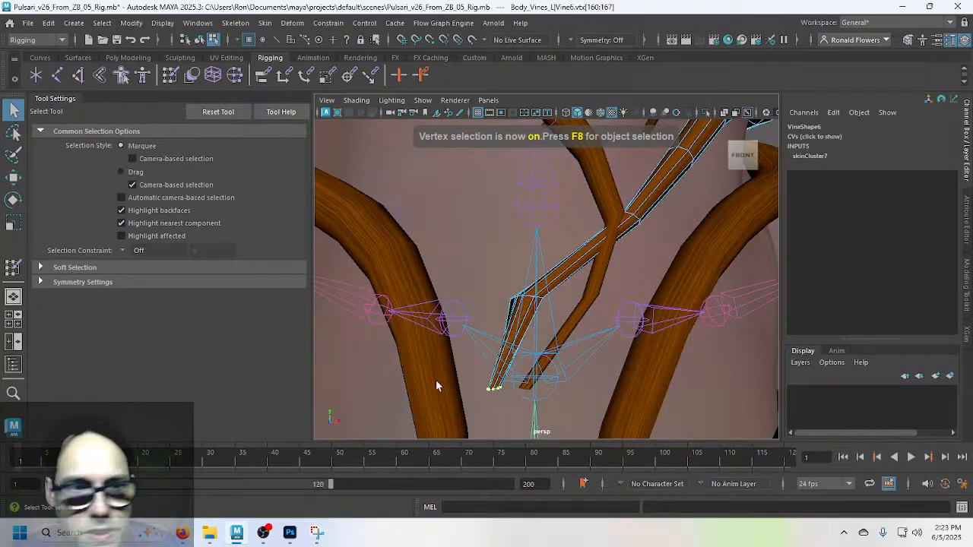
Step: Flood the tip ring of the Body_Vines_L Vine6 with the Spine4 influence using Replace at value 1
left_click(15, 272)
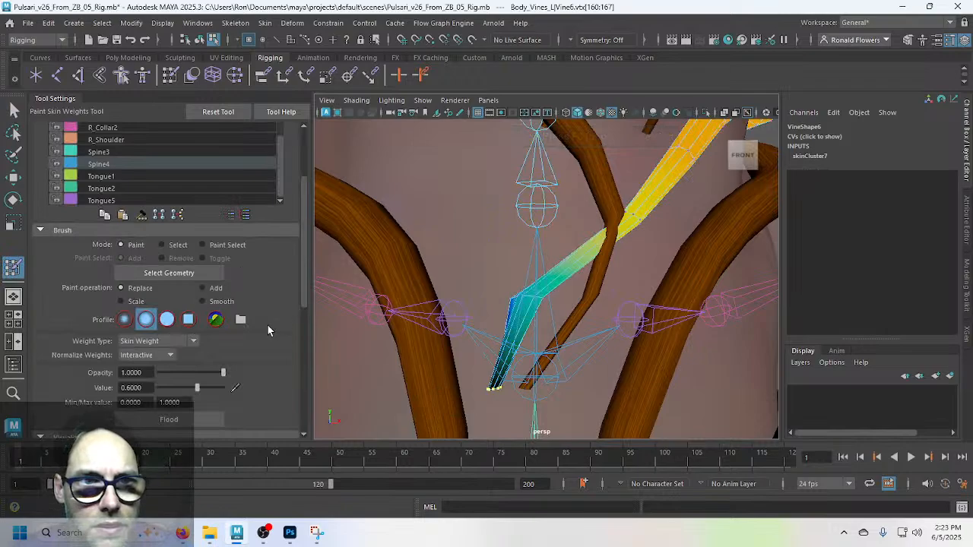
scroll(268, 330, "up", 3)
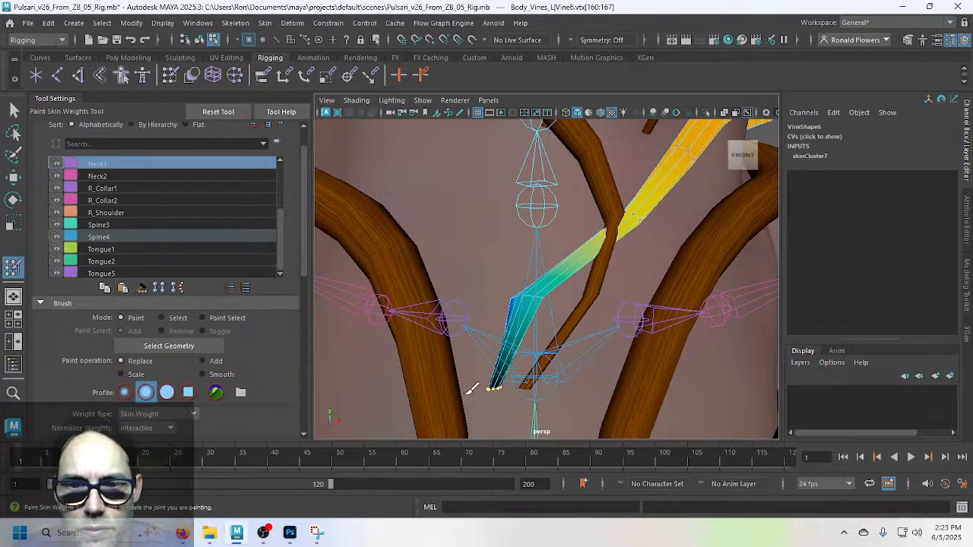
left_click(118, 237)
scroll(284, 385, "down", 3)
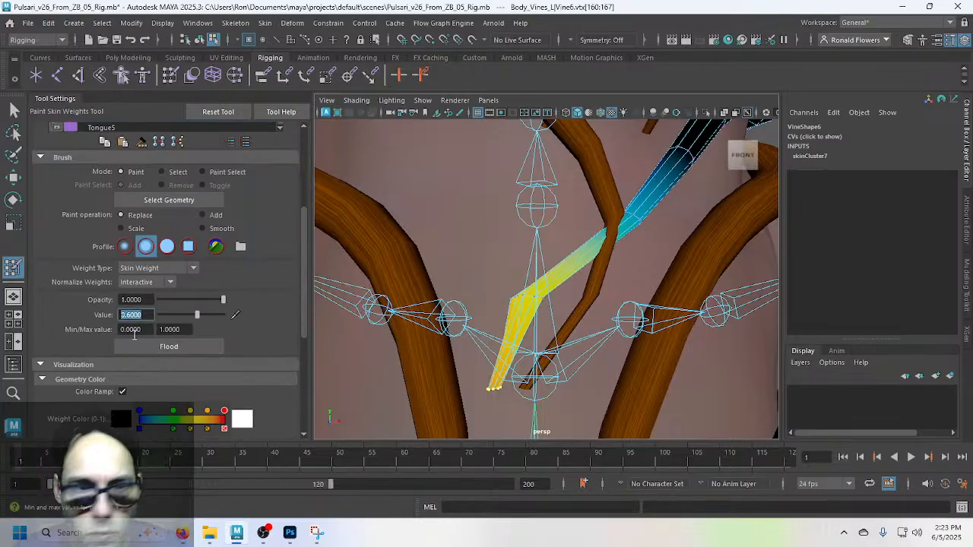
left_click(184, 351)
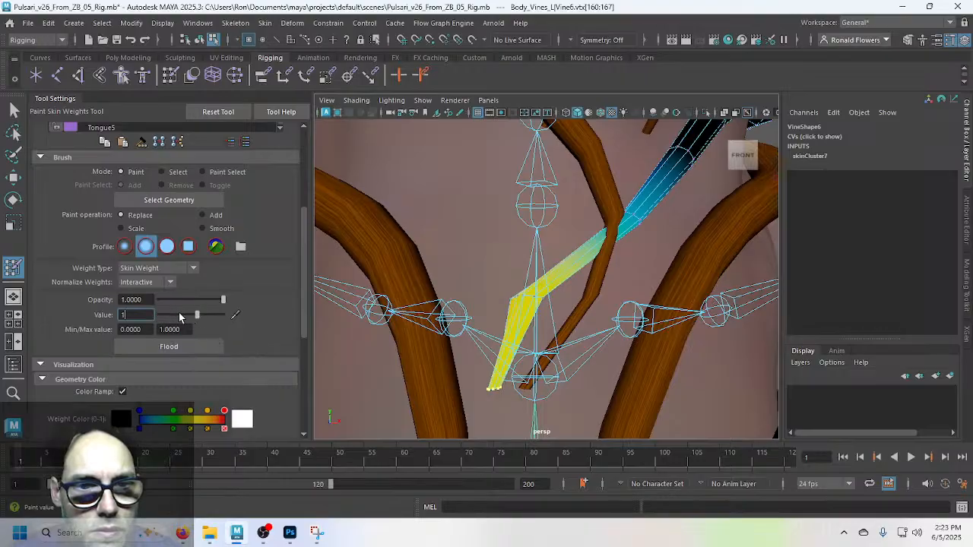
left_click(196, 348)
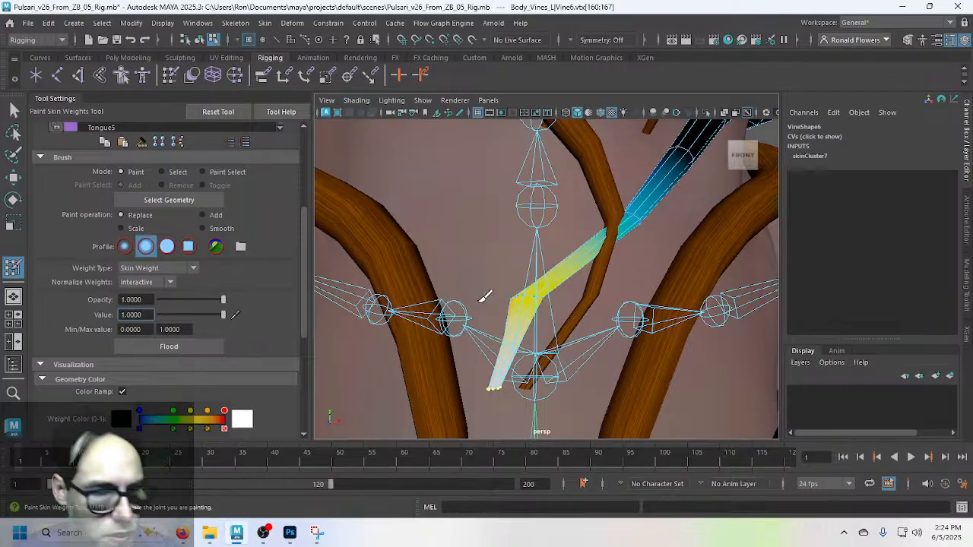
Step: Flood the vertex ring at the lower bend of the Body_Vines_L Vine6 with the Spine4 influence using Replace at value 0.6
middle_click(492, 295)
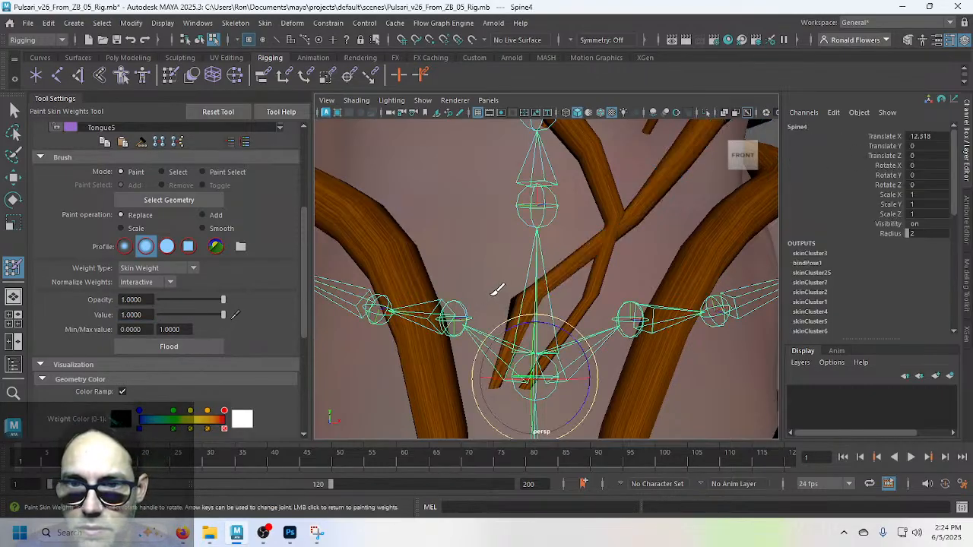
key("q")
left_click(560, 274)
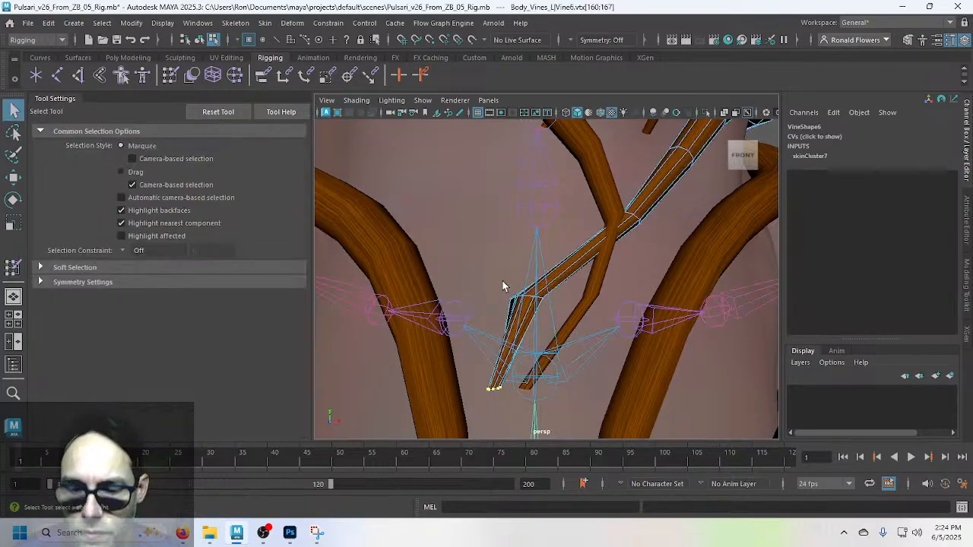
key("F9")
left_click_drag(503, 282, 560, 313)
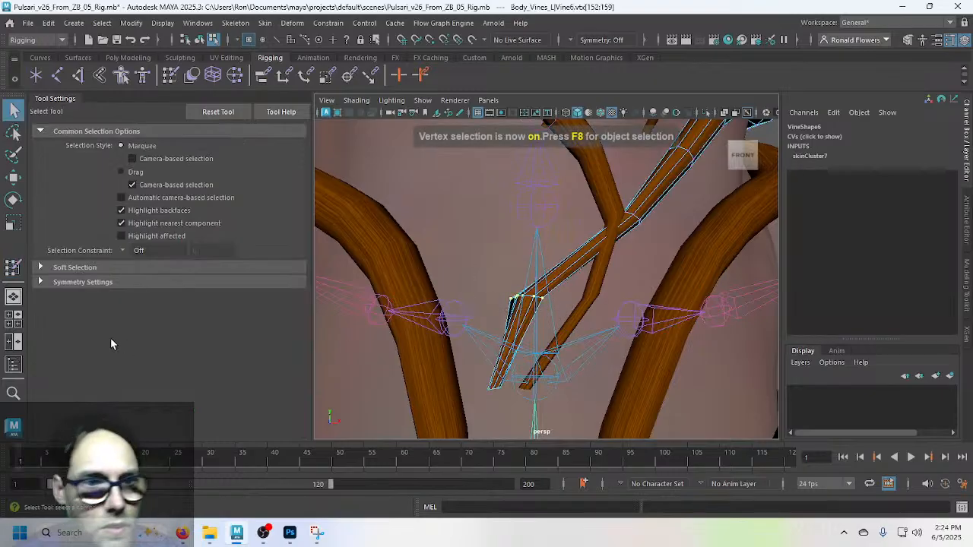
left_click(14, 267)
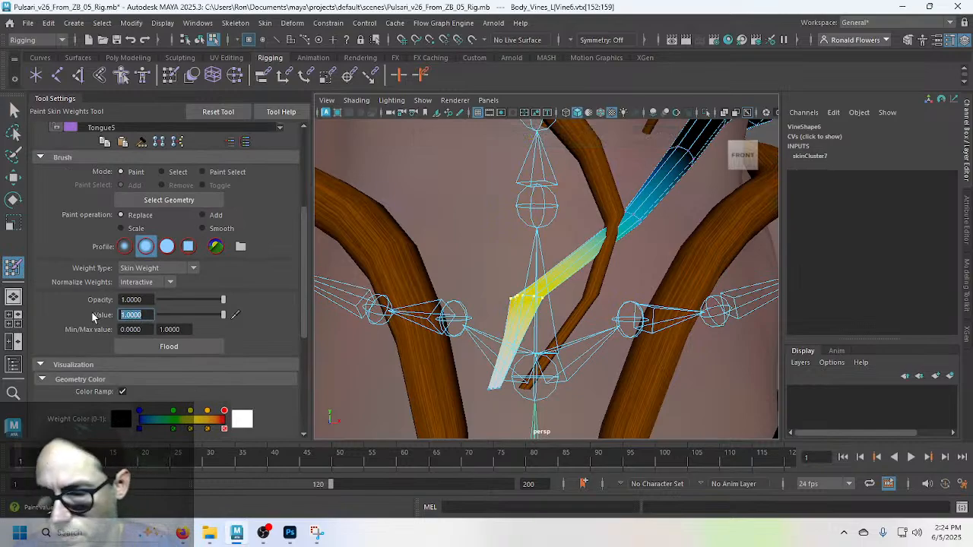
type(".6")
left_click(200, 346)
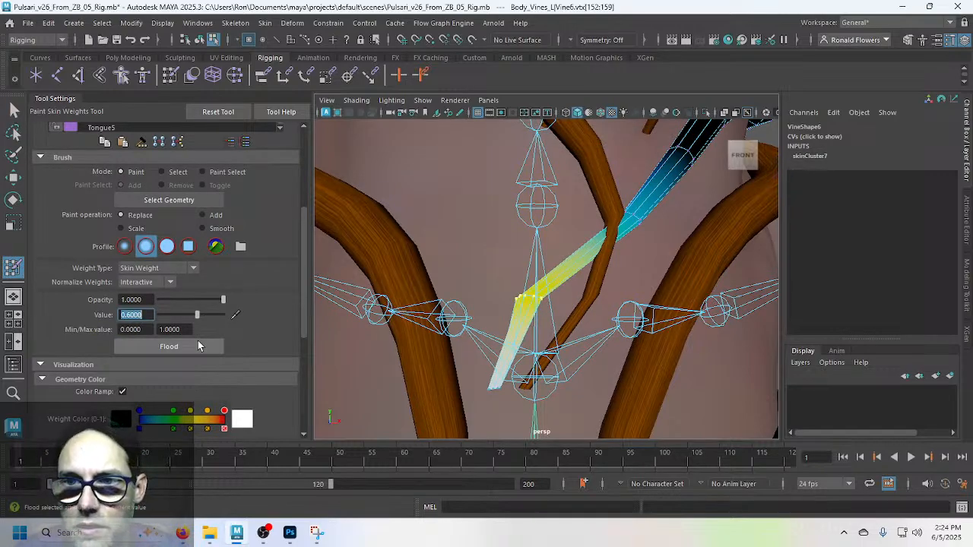
Step: Flood the next Vine6 vertex ring above the lower bend with the Spine4 influence using Replace at value 0.25
key("q")
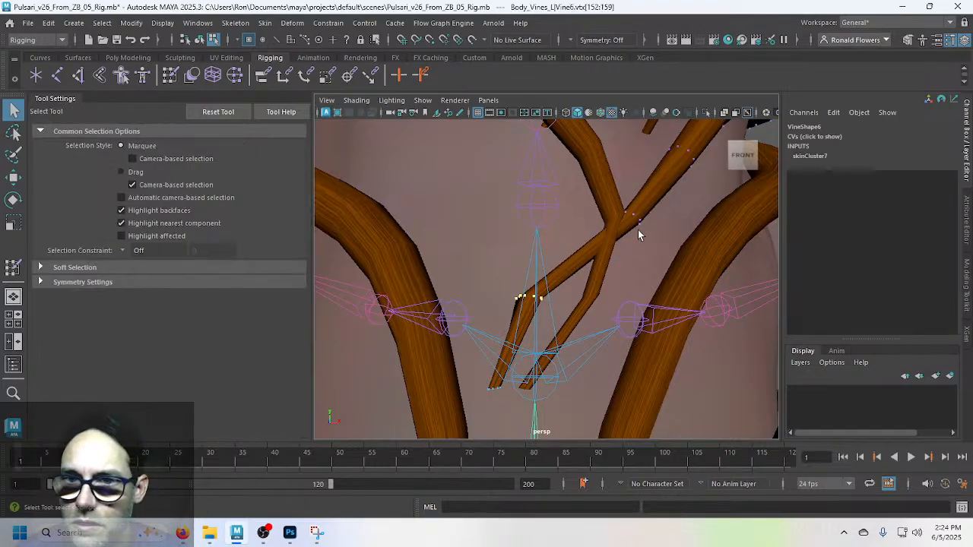
key("F8")
left_click_drag(587, 188, 673, 259)
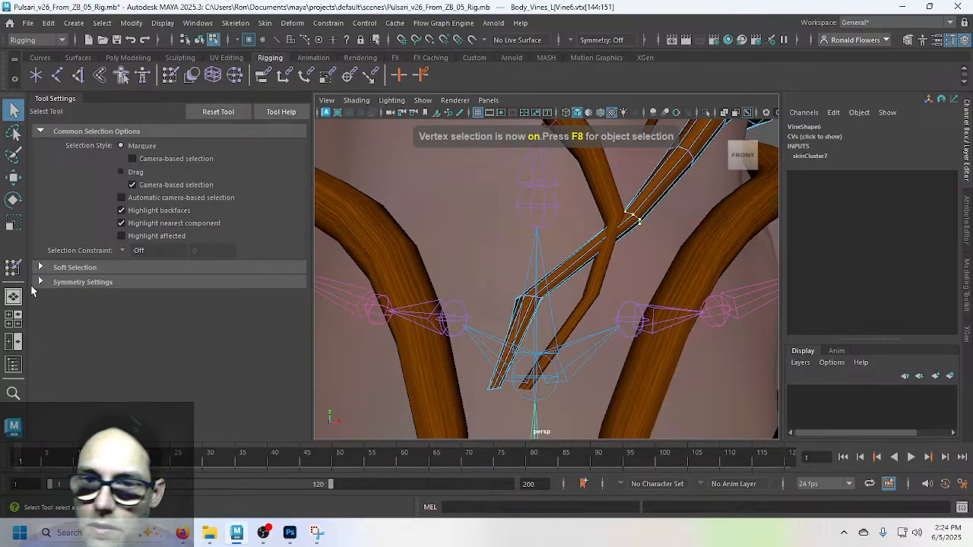
left_click(13, 266)
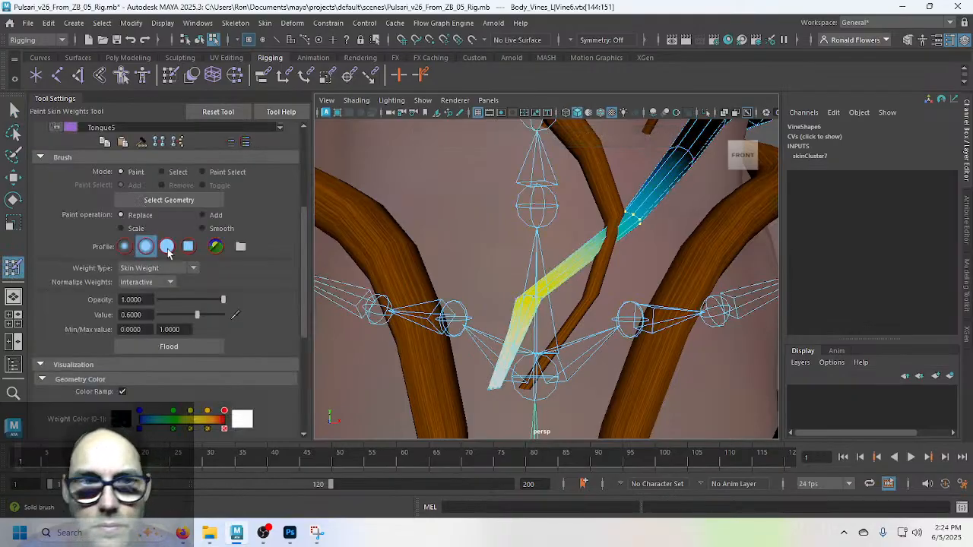
scroll(298, 274, "up", 2)
scroll(298, 268, "up", 1)
scroll(298, 269, "down", 1)
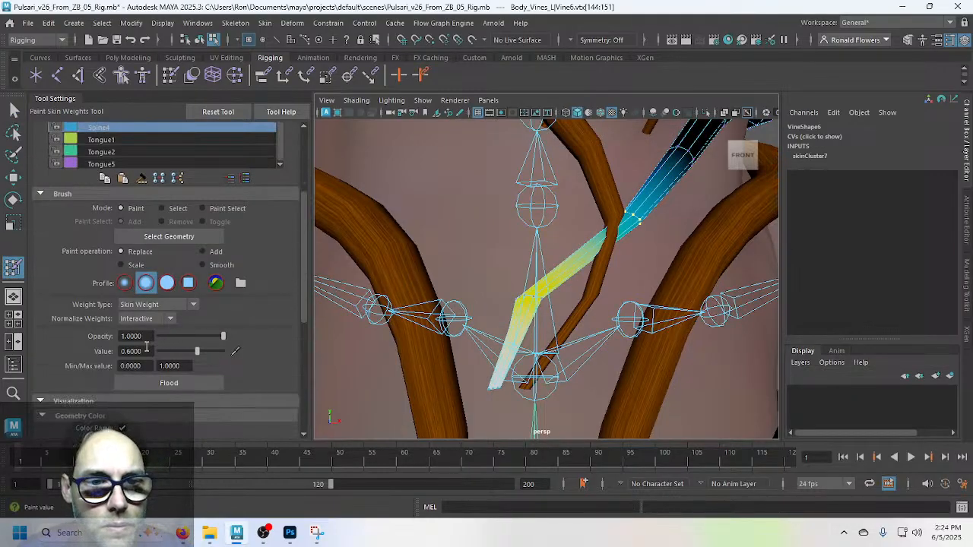
type(".25")
key("Return")
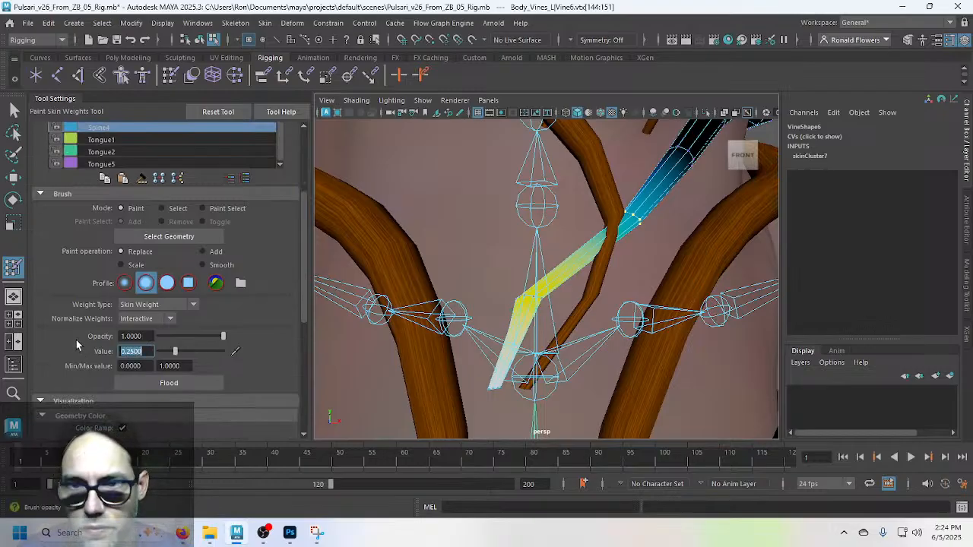
left_click(194, 386)
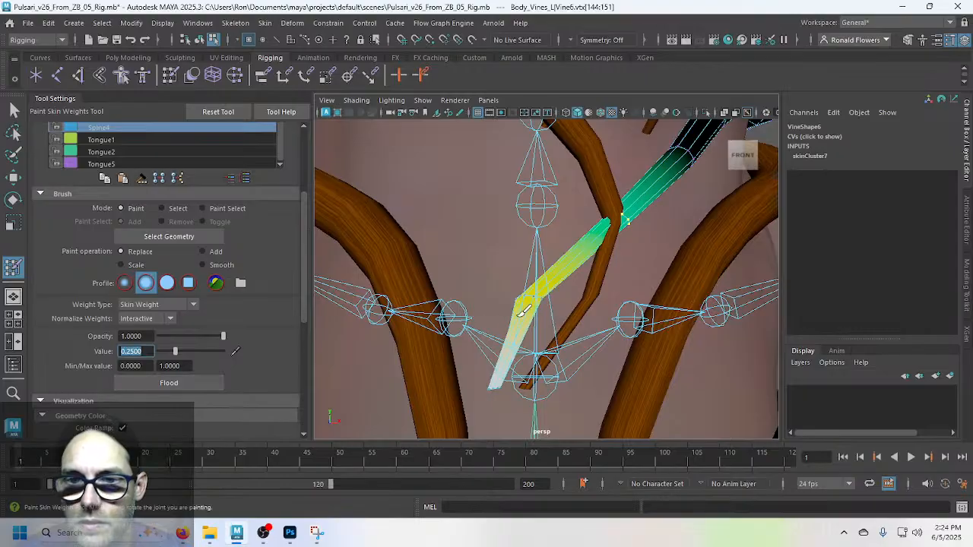
Step: Flood the third vertex ring above Vine6's tip ring with the Spine4 influence using Replace at value 0.1
scroll(528, 308, "down", 2)
mouse_move(606, 269)
left_mouse_down("alt")
mouse_move(558, 279)
mouse_move(598, 279)
left_mouse_up("alt")
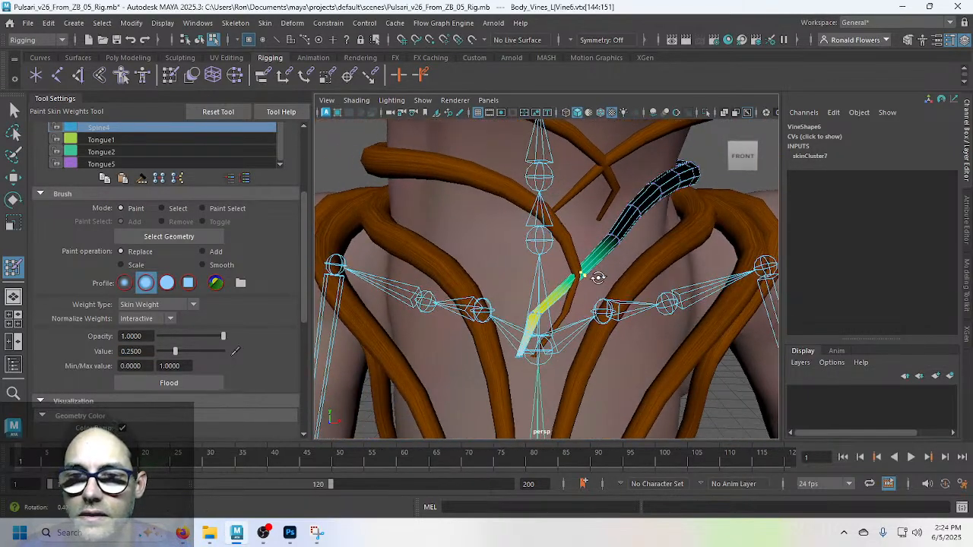
scroll(588, 300, "up", 2)
scroll(583, 302, "down", 2)
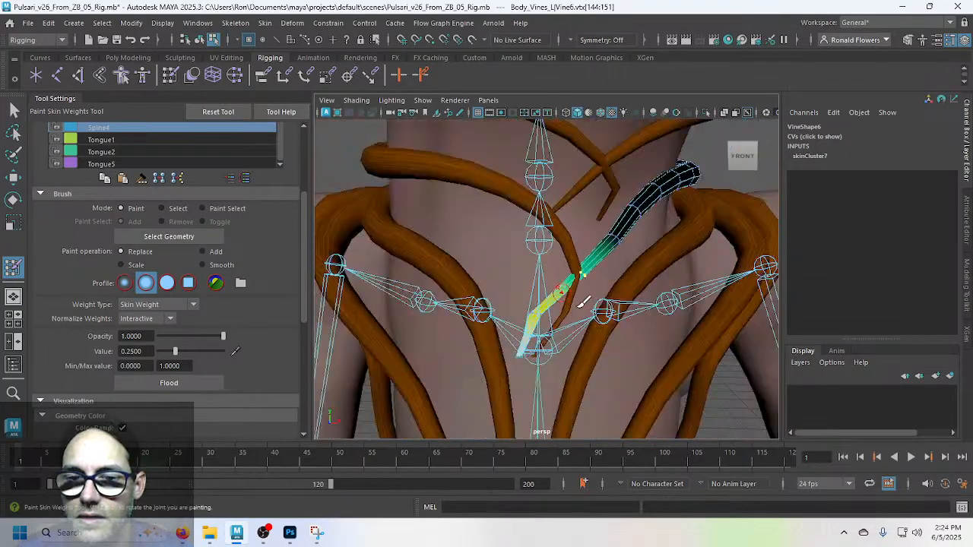
left_click_drag(588, 289, 575, 299, "alt")
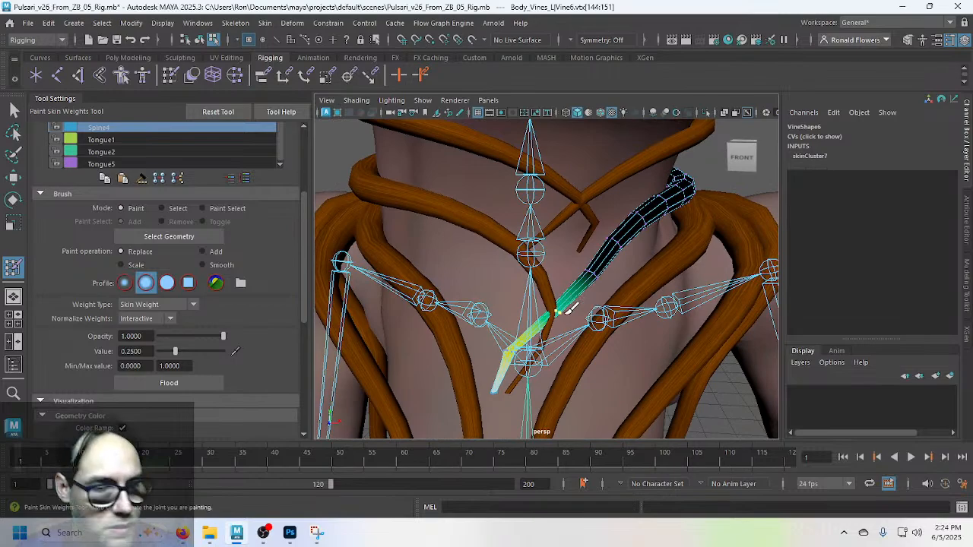
key("q")
left_click(573, 301)
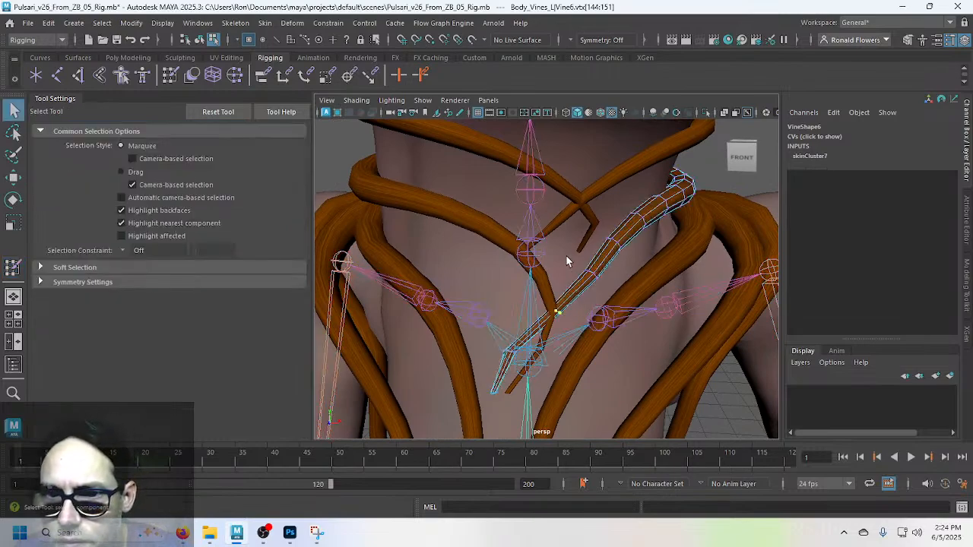
left_click_drag(565, 254, 612, 289)
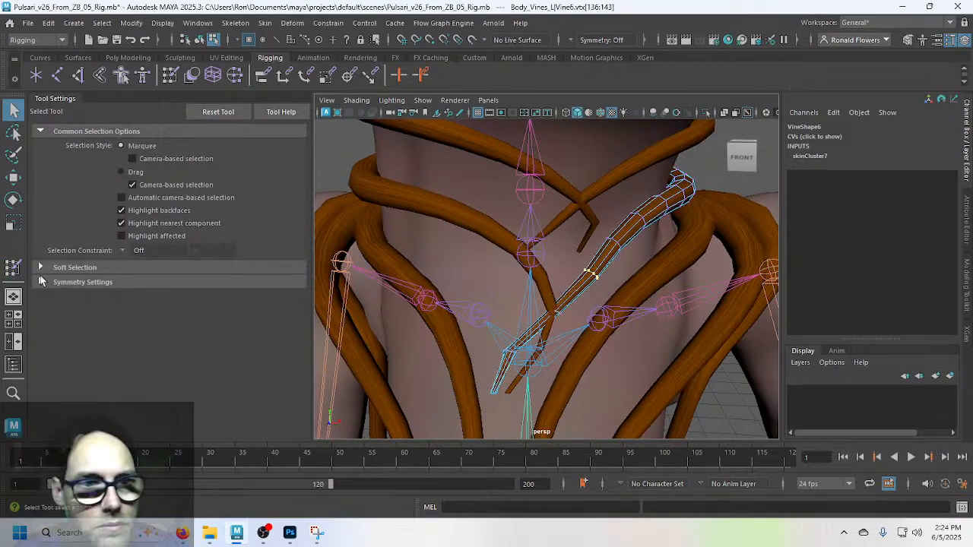
key("y")
left_click_drag(152, 351, 109, 351)
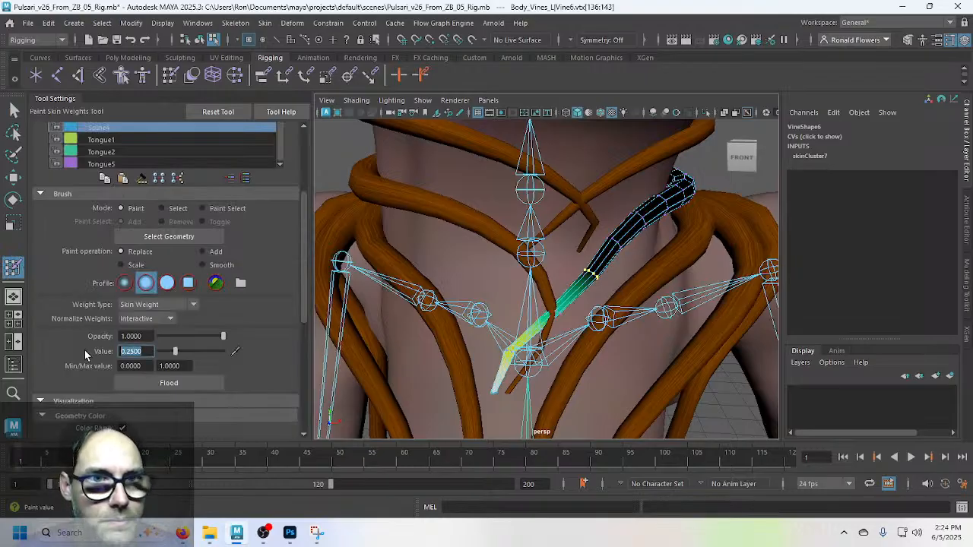
type("0.1")
key("Return")
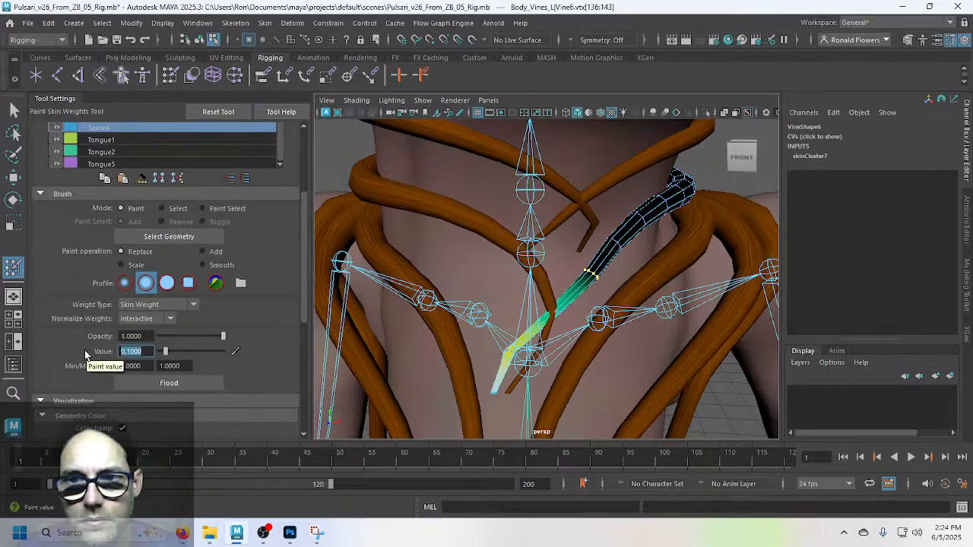
left_click(181, 383)
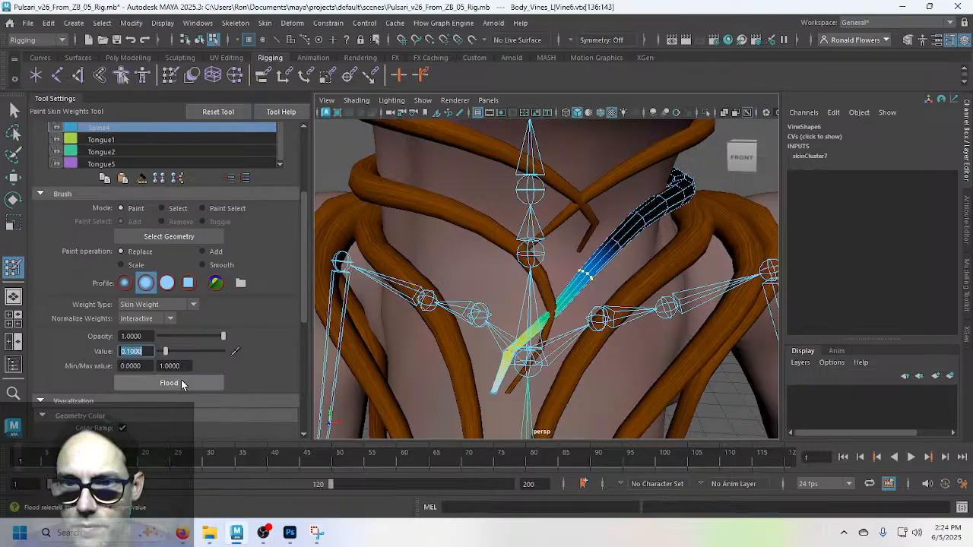
Step: Reselect the vertex ring at Vine6's lower bend and check its Spine4 weights with the Paint Skin Weights tool
scroll(436, 353, "up", 3)
middle_click_drag(455, 346, 458, 279, "alt")
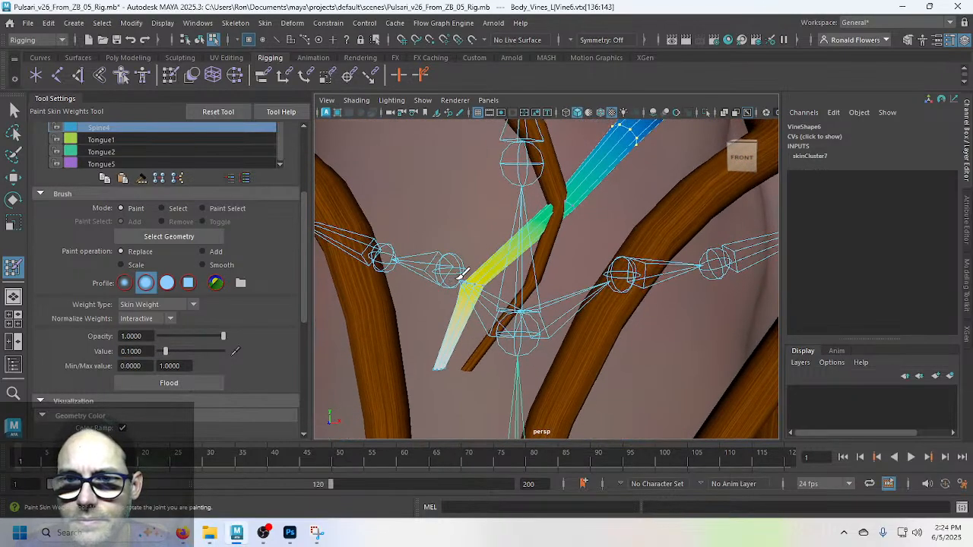
key("q")
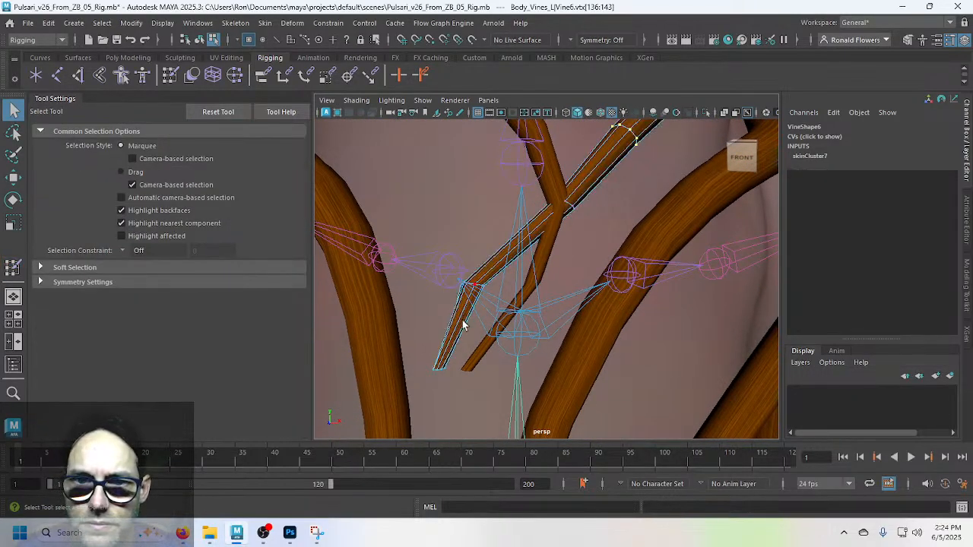
left_click_drag(442, 268, 501, 309)
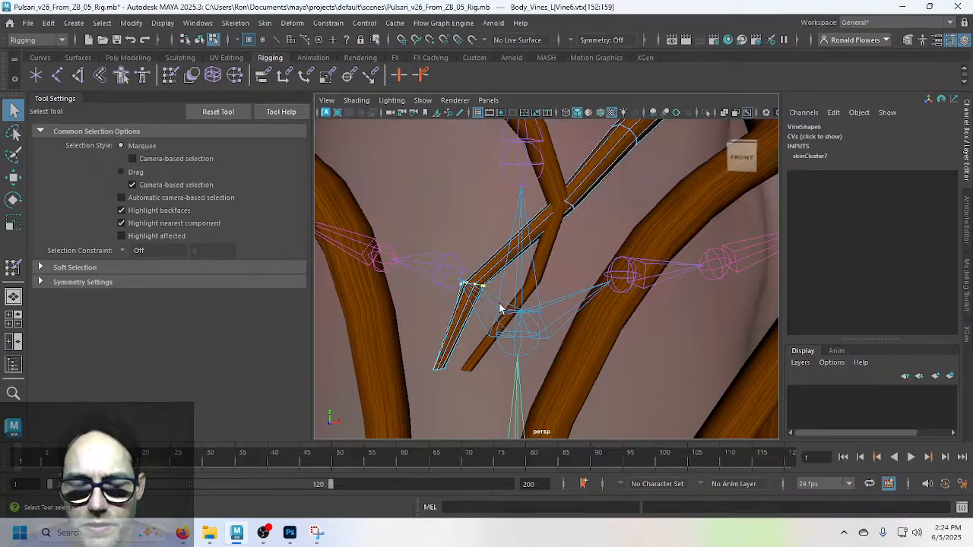
left_click(12, 268)
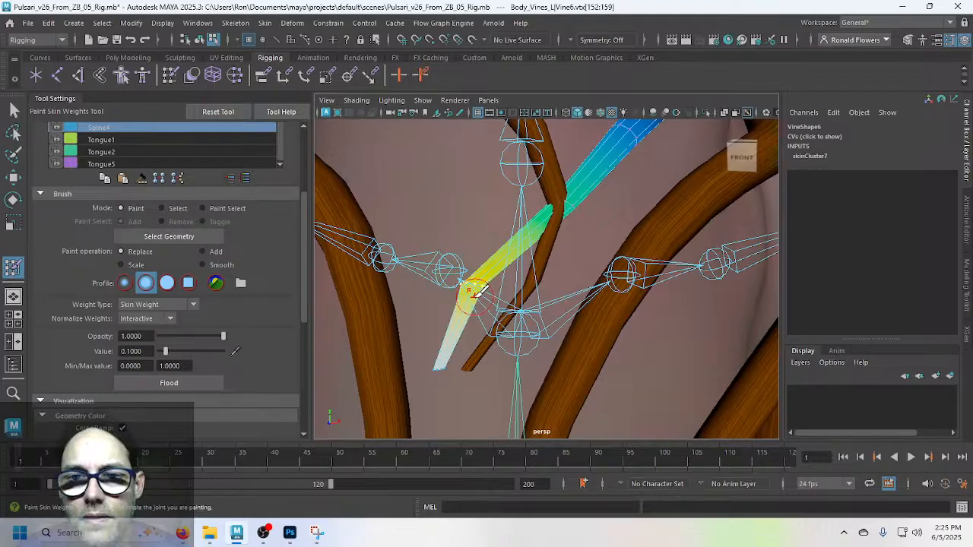
scroll(479, 292, "down", 5)
Step: Return to object mode, select the Neck1 joint and reset its Rotate X to 0
key("q")
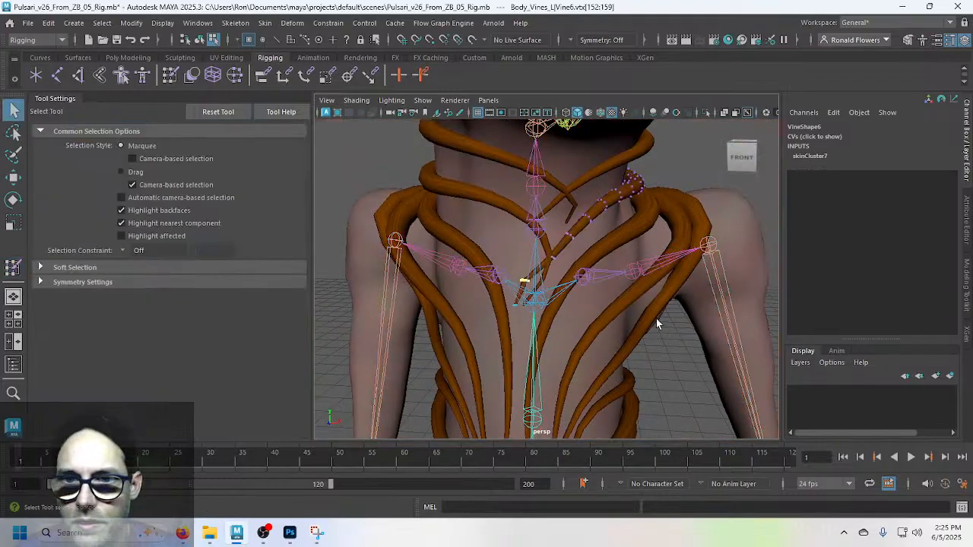
left_click(677, 157)
key("F8")
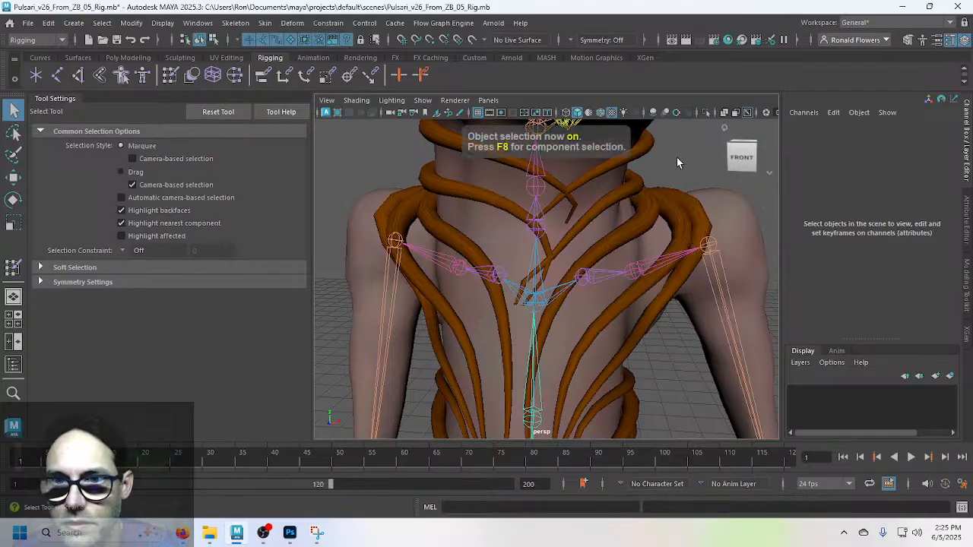
left_click(614, 207)
left_click_drag(615, 208, 654, 232, "alt")
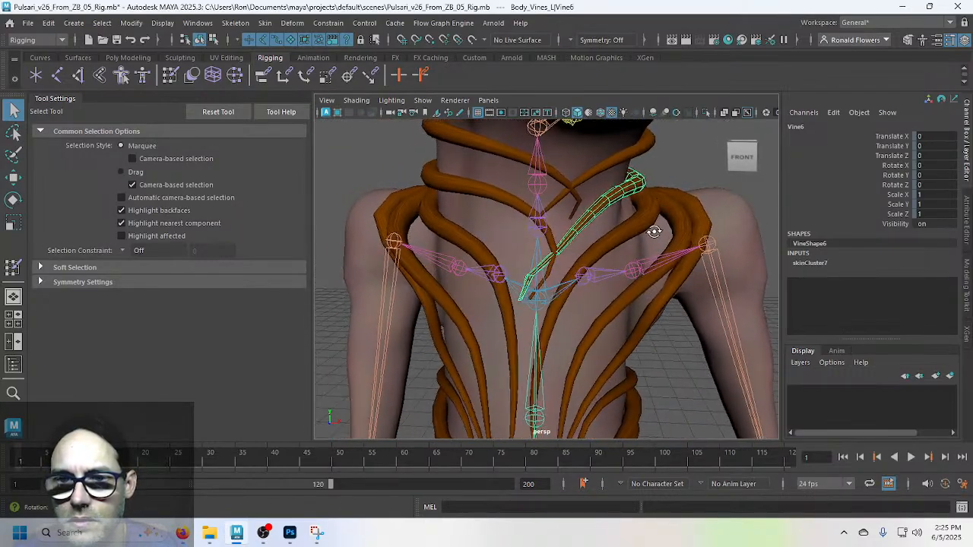
left_click(536, 238)
left_click(920, 165)
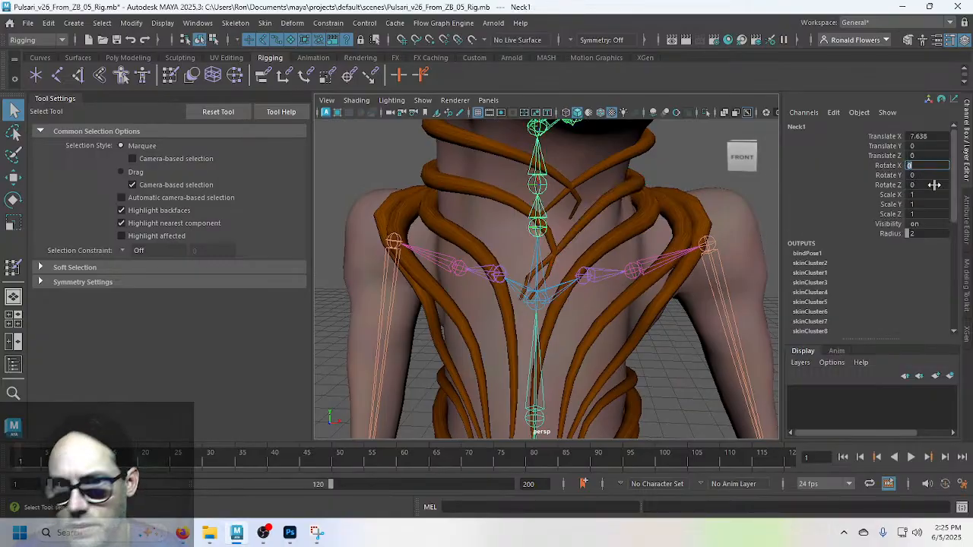
key("Return")
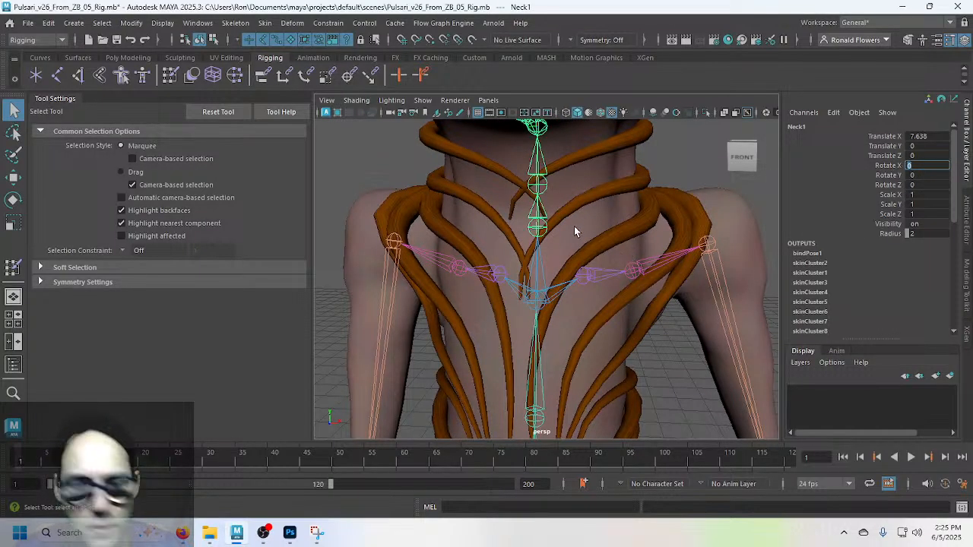
Step: Rotate the Neck1 joint to about -35 degrees in X to test how the reweighted neck vine deforms
key("e")
mouse_move(558, 228)
left_mouse_down()
mouse_move(525, 247)
mouse_move(539, 276)
mouse_move(614, 265)
mouse_move(567, 265)
mouse_move(539, 228)
left_mouse_up()
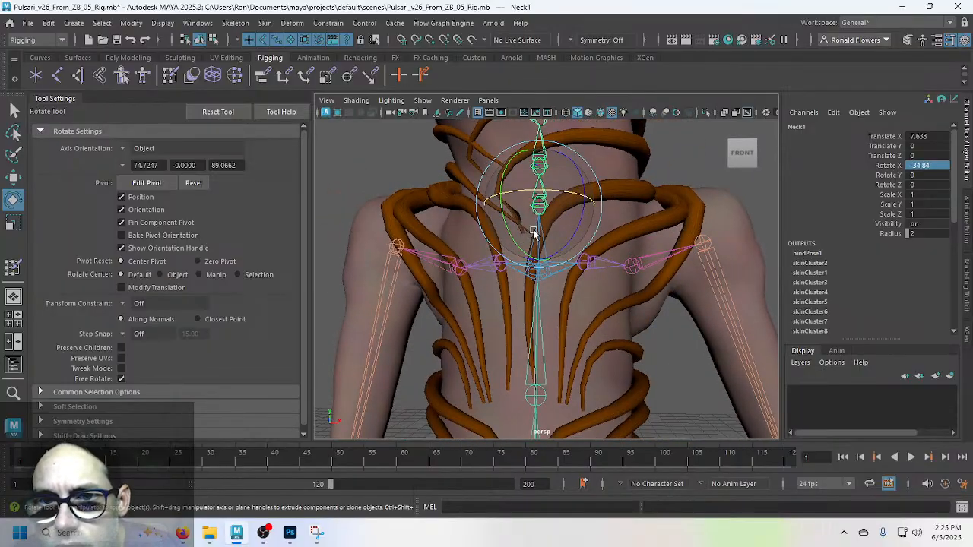
scroll(560, 260, "up", 2)
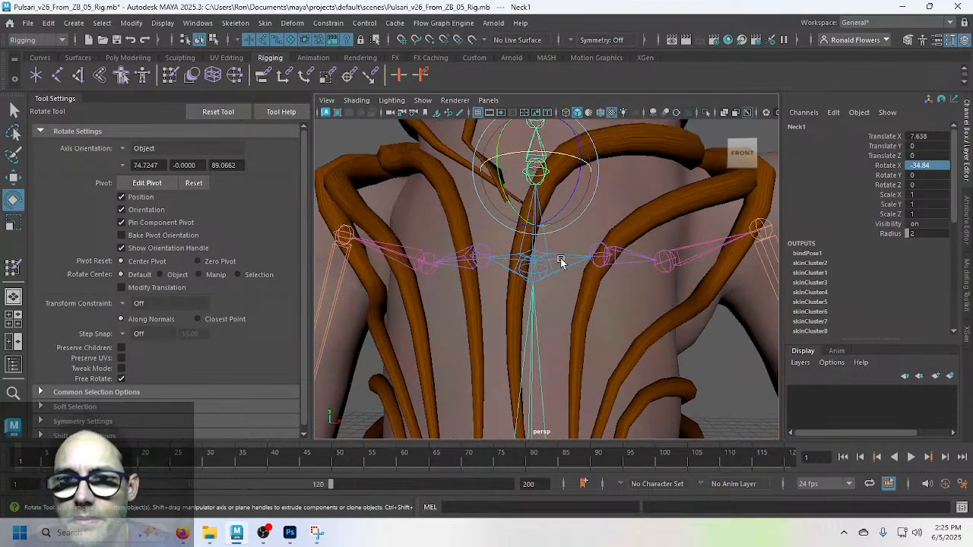
left_click_drag(561, 261, 625, 188, "alt")
Step: Select Vine6 in the Body_Vines_L group and switch to vertex selection with its lower-bend vertex ring active
left_click(623, 166)
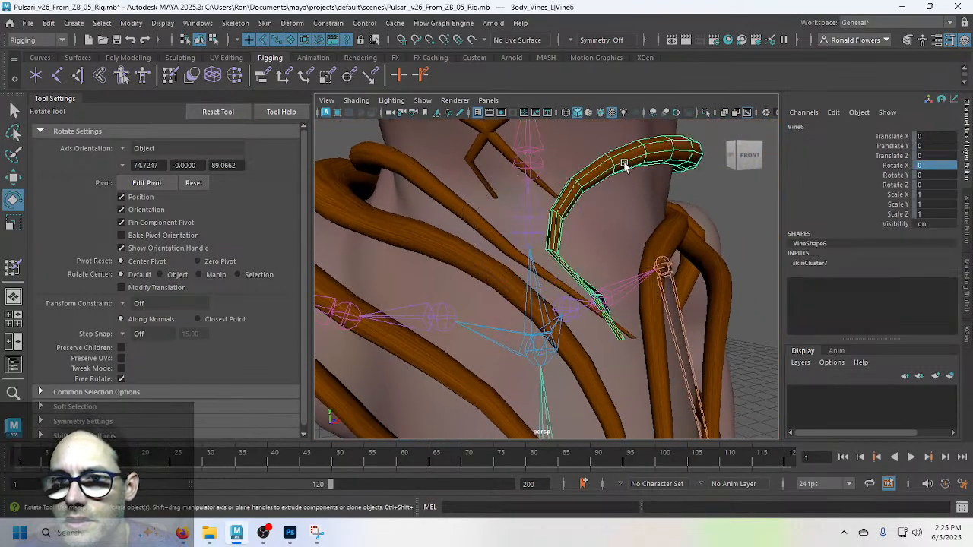
mouse_move(609, 292)
left_mouse_down("alt")
mouse_move(573, 289)
mouse_move(593, 291)
left_mouse_up("alt")
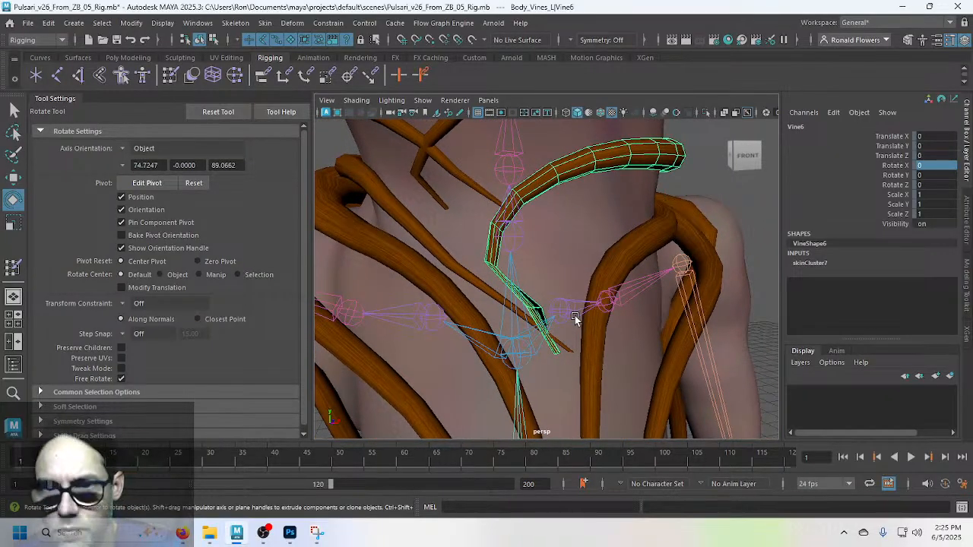
key("F8")
key("q")
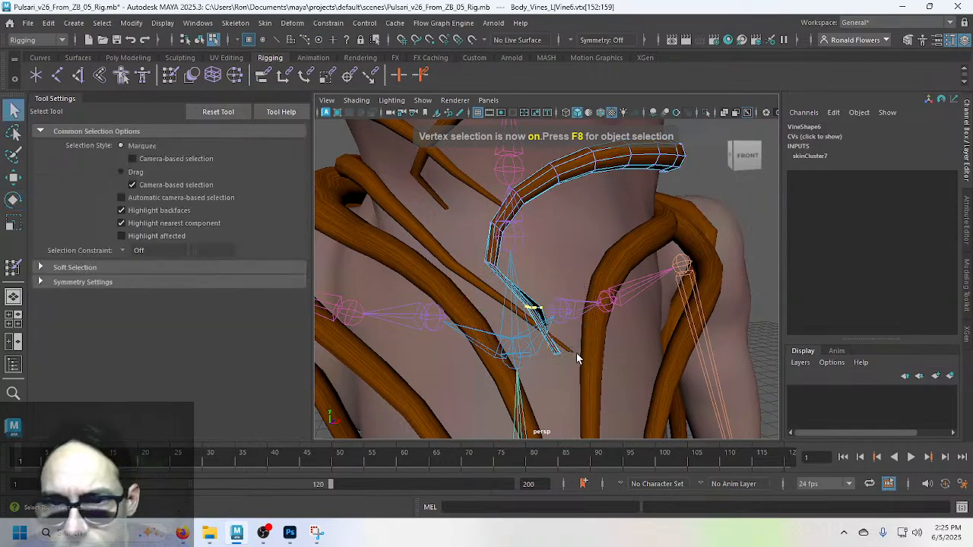
left_click_drag(576, 352, 529, 342, "alt")
right_click_drag(528, 342, 532, 322, "alt")
mouse_move(532, 321)
left_mouse_down("alt")
mouse_move(548, 276)
mouse_move(532, 344)
mouse_move(547, 304)
mouse_move(504, 309)
mouse_move(541, 312)
left_mouse_up("alt")
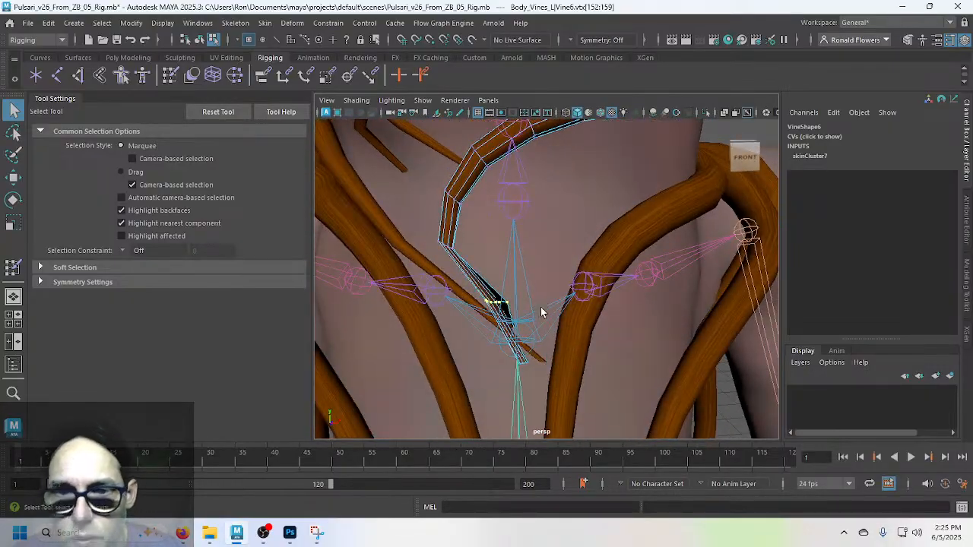
Step: Flood the selected Vine6 vertex ring with the Spine4 influence using Paint Skin Weights in Replace at value 0.6
left_click(13, 268)
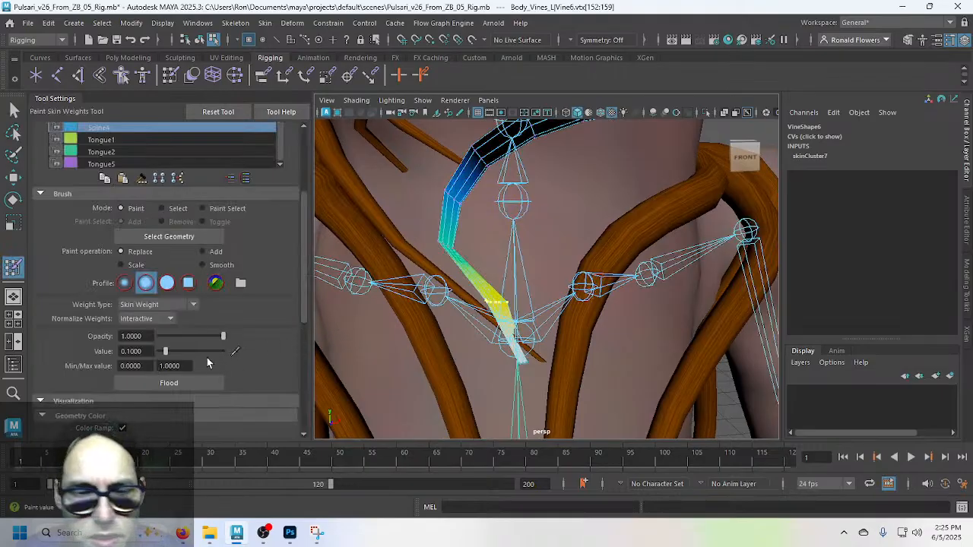
double_click(148, 351)
type("0.6")
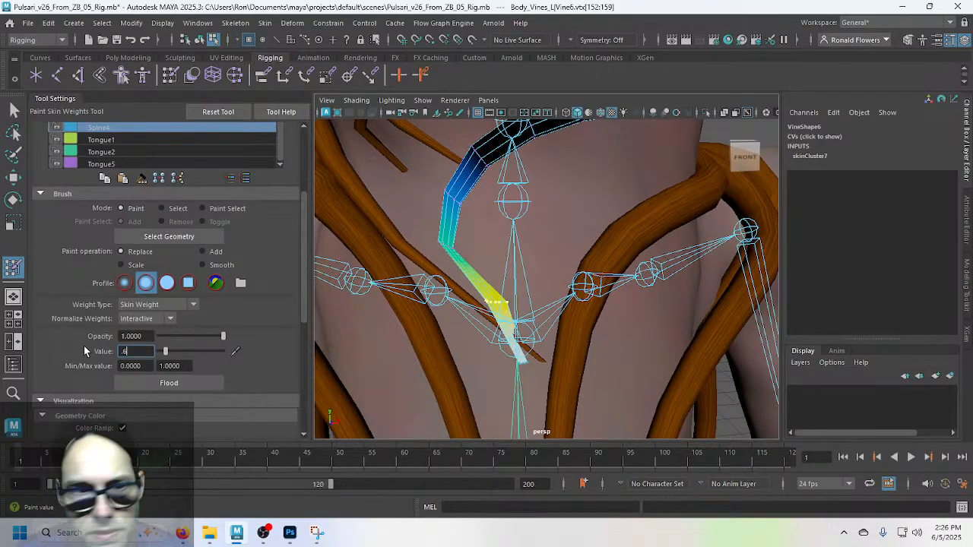
key("Return")
left_click(180, 383)
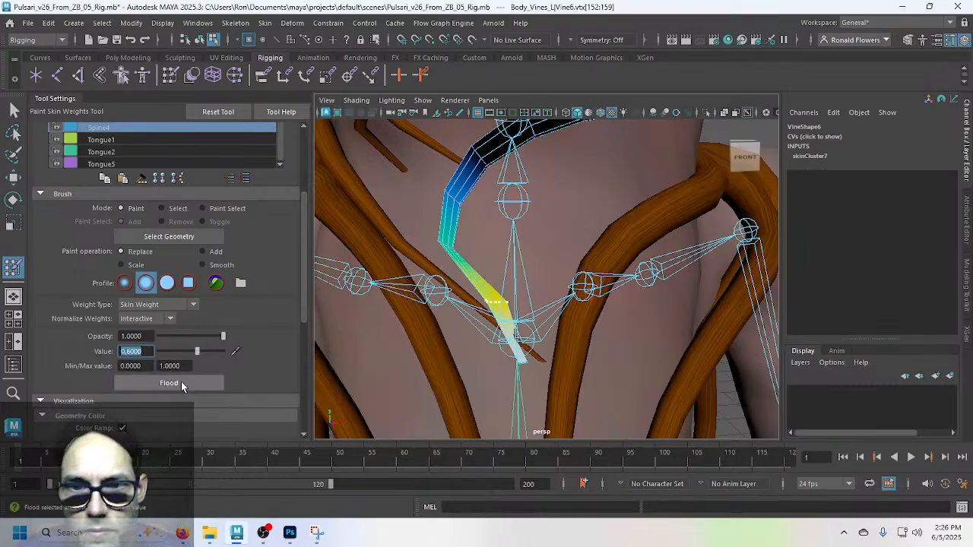
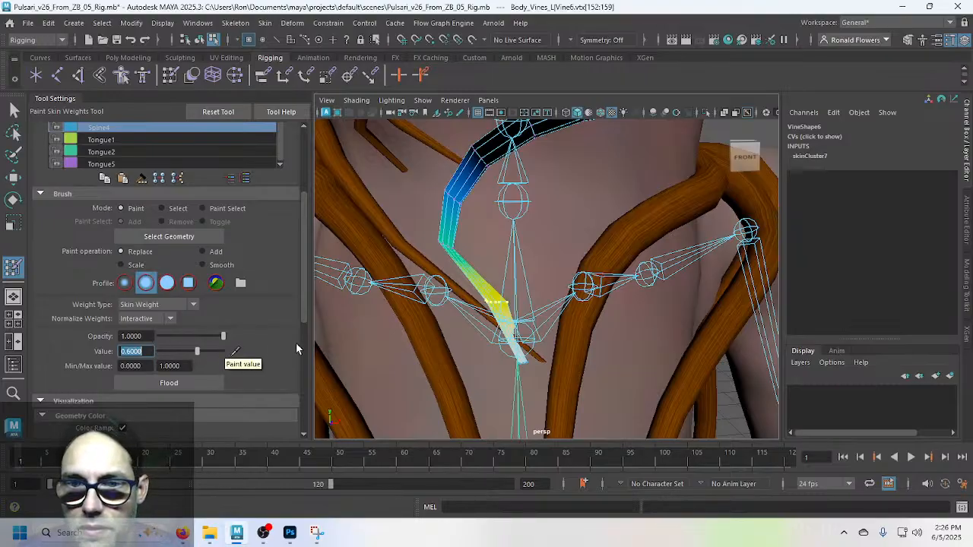
Step: Examine the weighting and shape of Vine6's lower bend and tip up close, first shaded and then in wireframe
scroll(458, 334, "up", 3)
left_click_drag(490, 346, 425, 371, "alt")
middle_click_drag(406, 380, 446, 335, "alt")
mouse_move(440, 335)
left_mouse_down("alt")
mouse_move(436, 350)
mouse_move(398, 363)
left_mouse_up("alt")
middle_click_drag(398, 363, 455, 330, "alt")
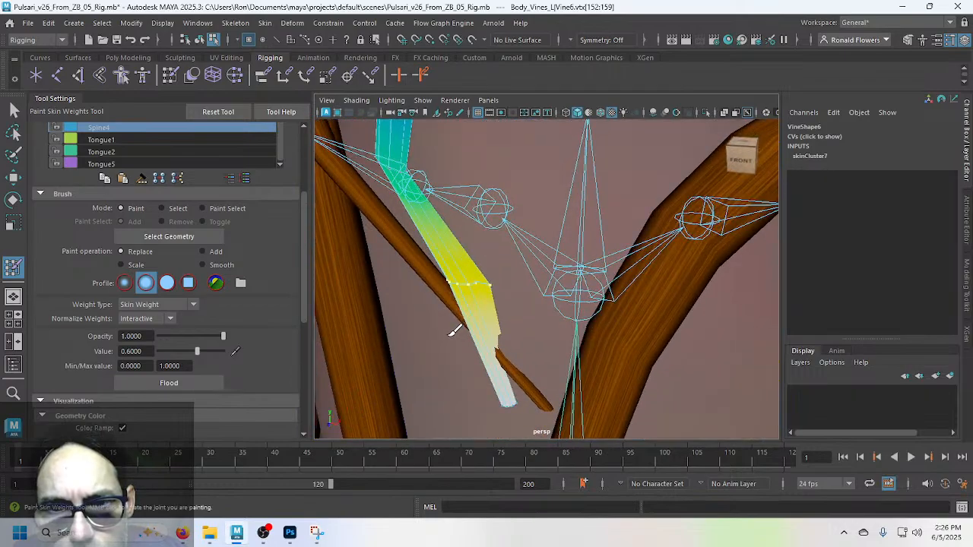
mouse_move(454, 332)
left_mouse_down("alt")
mouse_move(417, 347)
mouse_move(461, 341)
mouse_move(447, 342)
left_mouse_up("alt")
key("4")
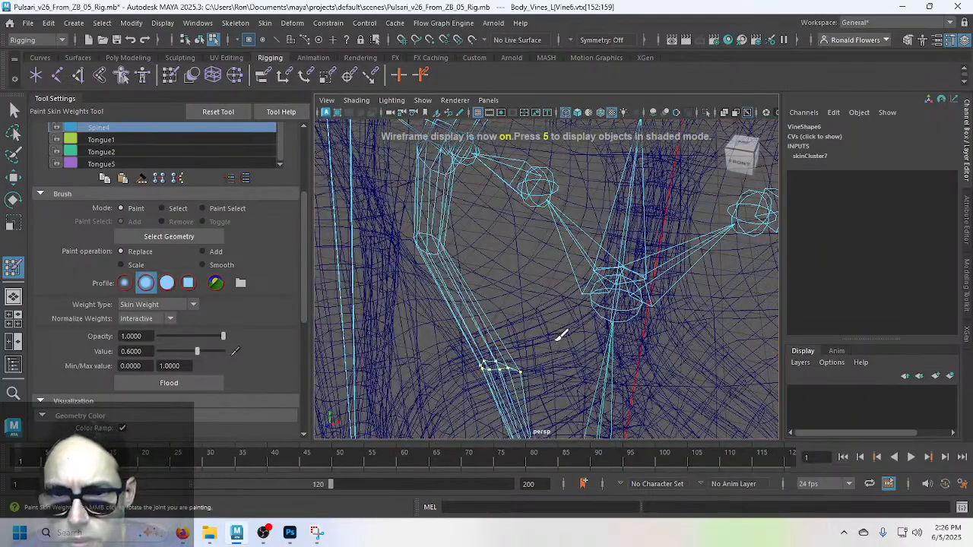
mouse_move(560, 337)
left_mouse_down("alt")
mouse_move(550, 337)
mouse_move(547, 306)
mouse_move(512, 337)
mouse_move(517, 311)
mouse_move(486, 319)
mouse_move(525, 309)
left_mouse_up("alt")
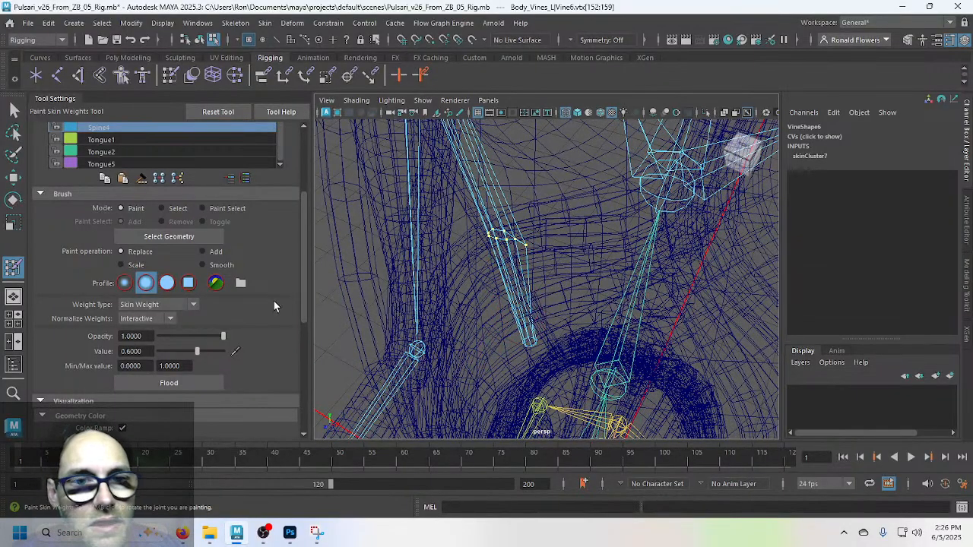
Step: Flood the selected Vine6 vertex ring with the Spine4 influence using Replace at full value 1
scroll(273, 303, "up", 2)
scroll(272, 301, "down", 1)
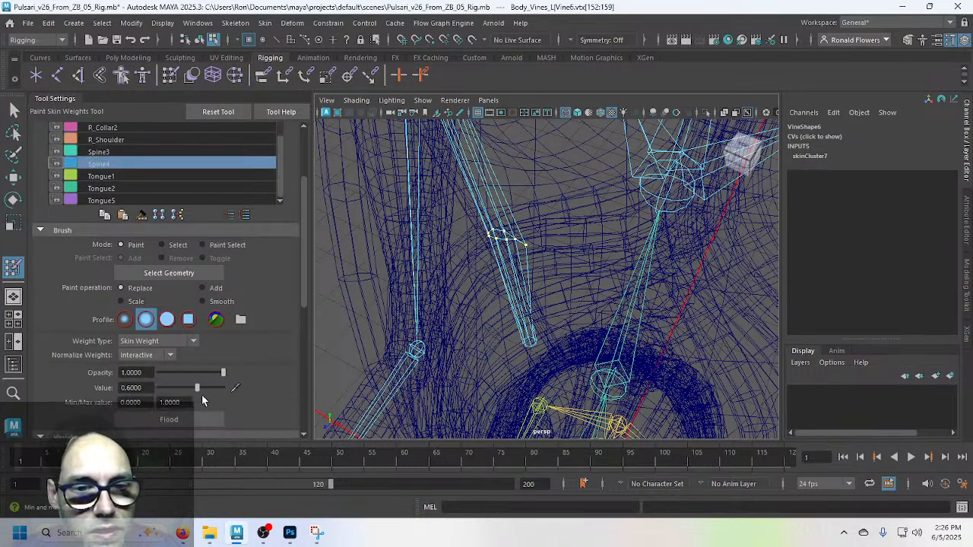
left_click_drag(196, 388, 261, 392)
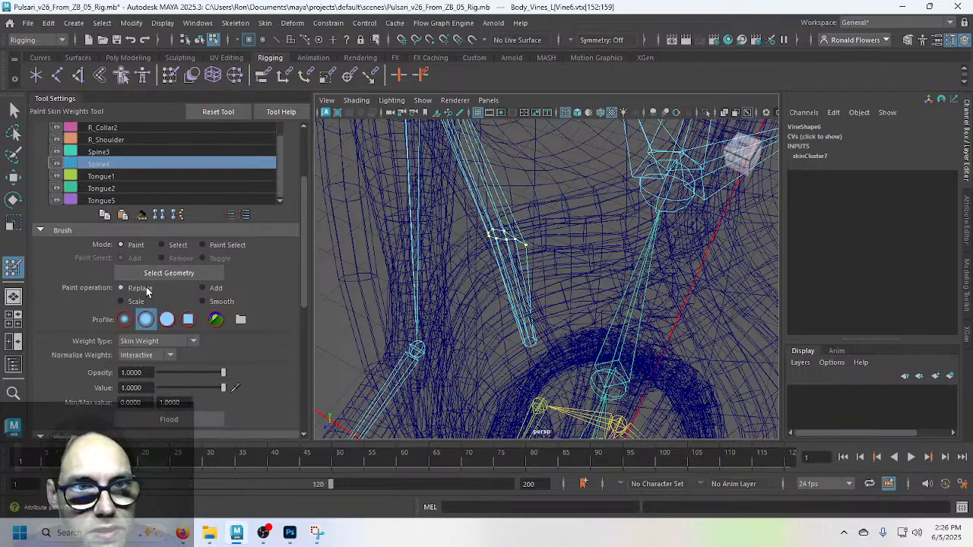
left_click(199, 419)
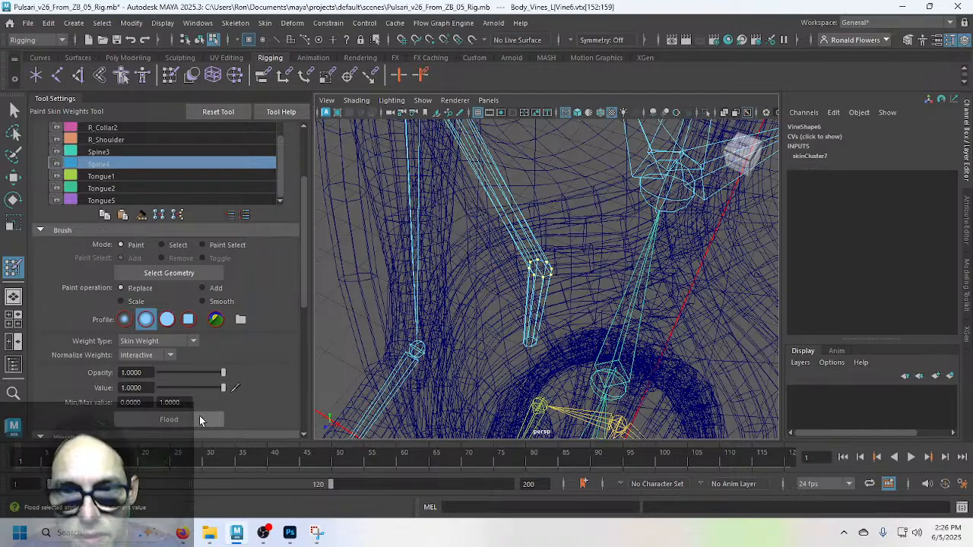
Step: Set the paint value back to 0.6 and flood the same Vine6 vertex ring with Spine4 again
left_click(138, 388)
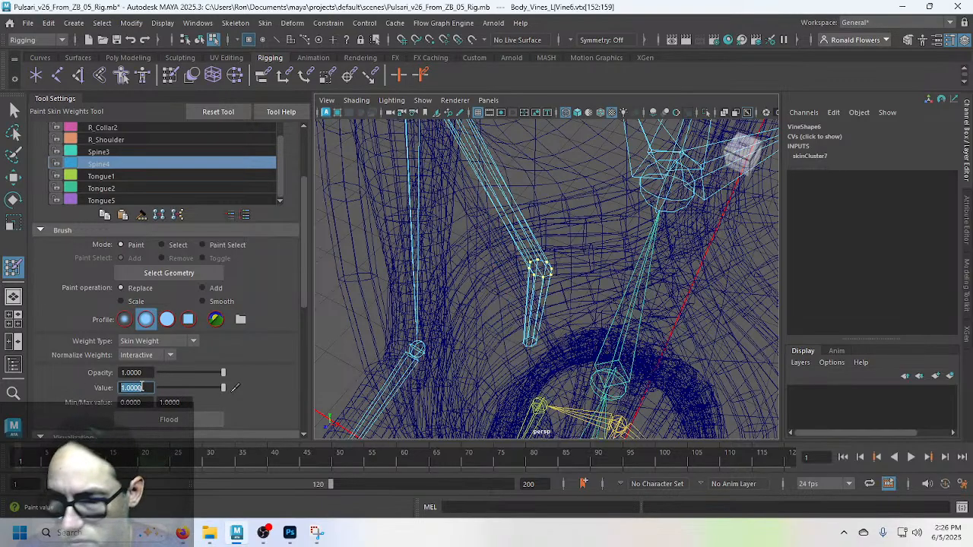
type(".6")
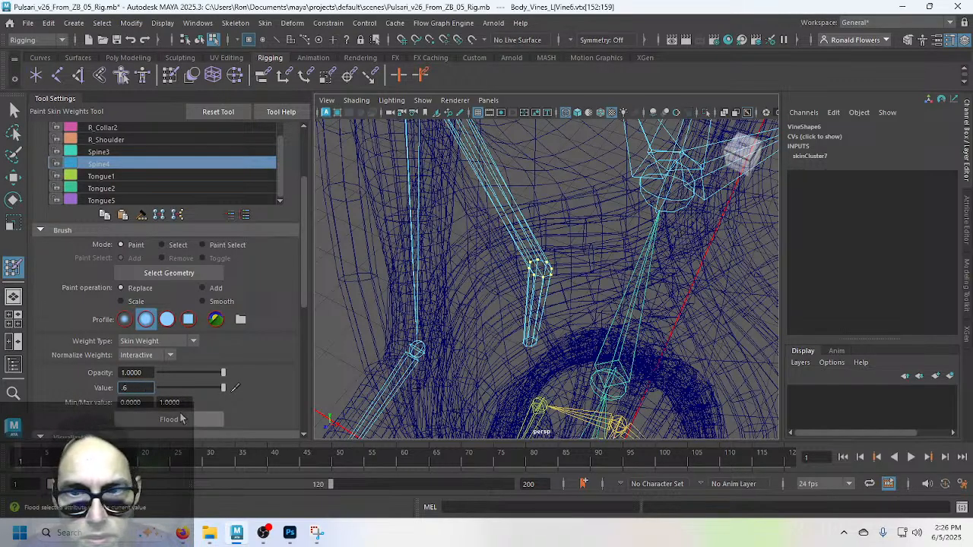
key("Return")
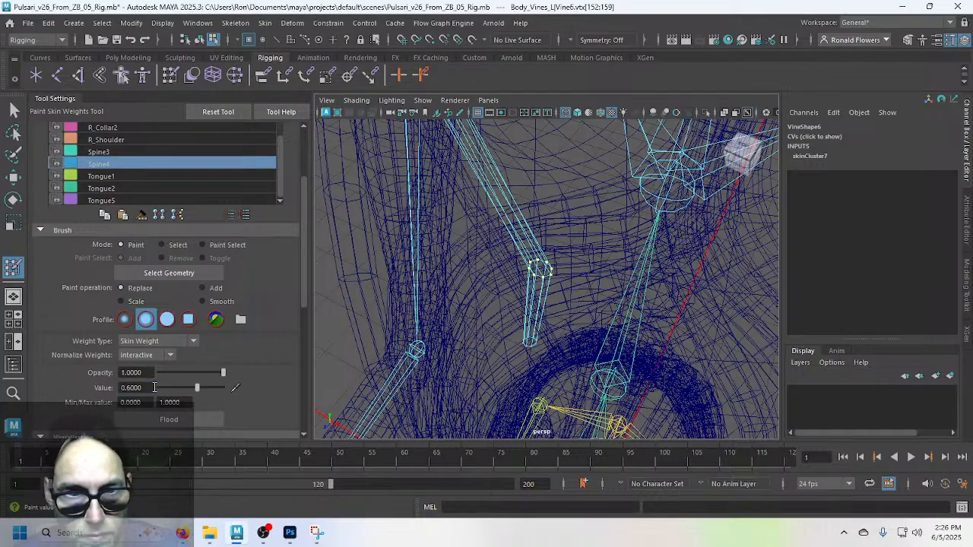
left_click(179, 422)
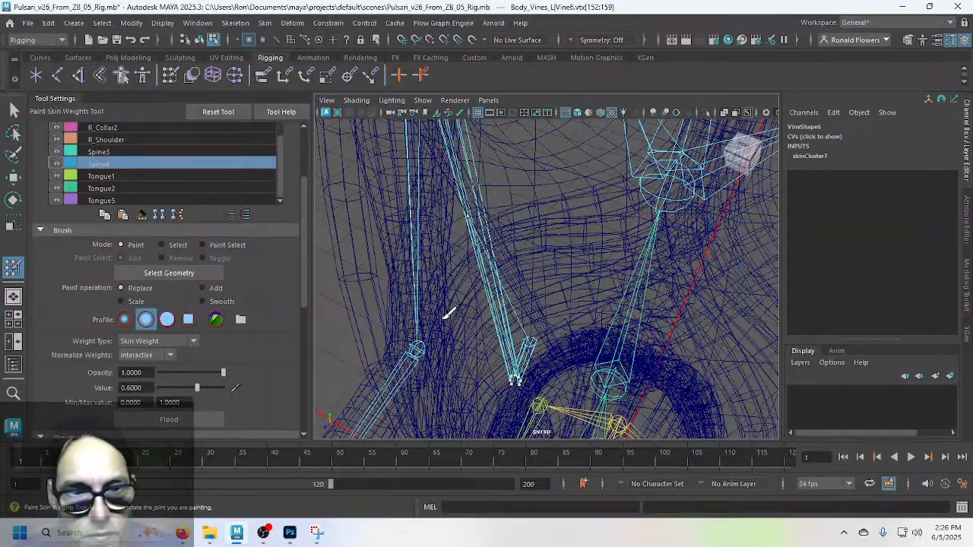
Step: Return to object mode, reselect the whole Vine6 mesh for Paint Skin Weights and restore the textured shaded display
mouse_move(460, 320)
left_mouse_down("alt")
mouse_move(512, 302)
mouse_move(443, 304)
mouse_move(408, 319)
mouse_move(510, 319)
mouse_move(478, 317)
left_mouse_up("alt")
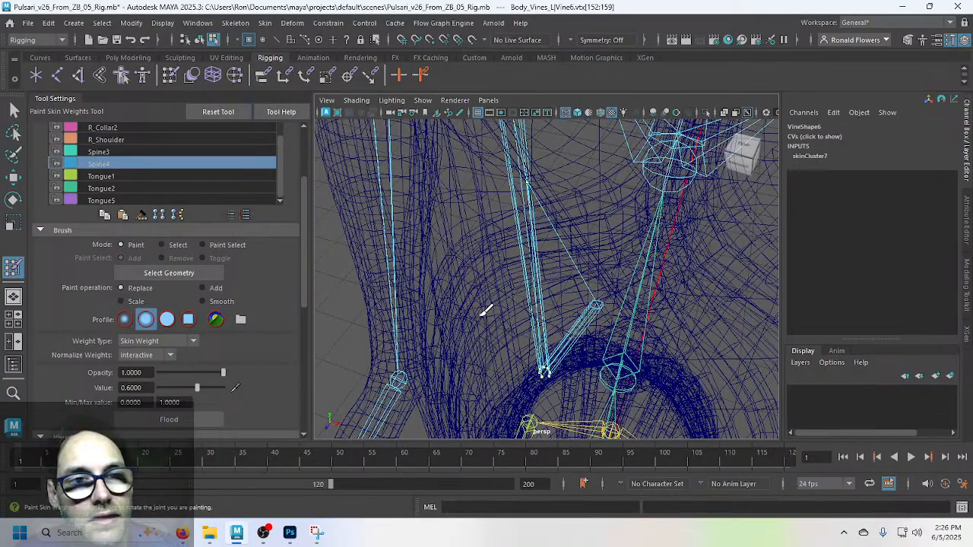
mouse_move(484, 312)
left_mouse_down("alt")
mouse_move(539, 276)
mouse_move(529, 279)
mouse_move(555, 282)
mouse_move(457, 278)
mouse_move(616, 276)
mouse_move(591, 269)
mouse_move(548, 293)
left_mouse_up("alt")
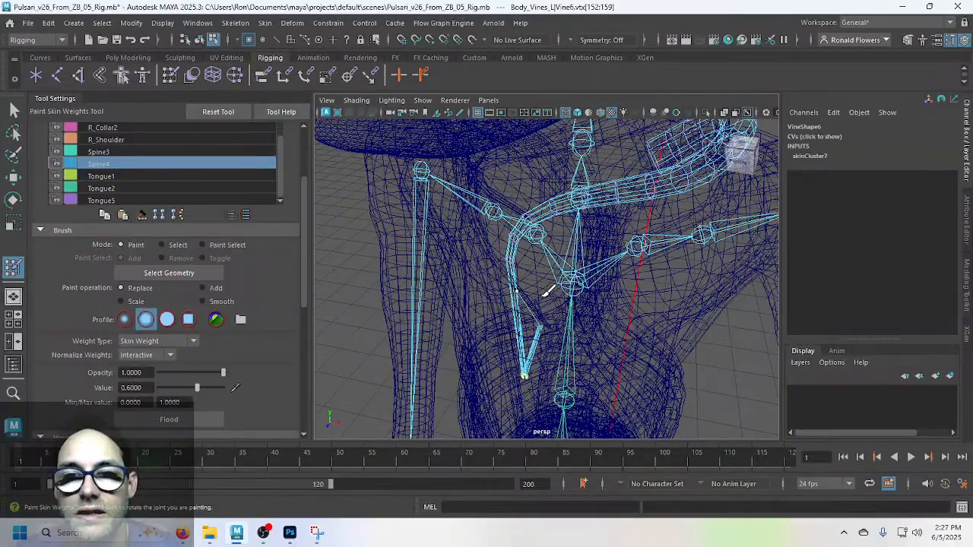
key("q")
scroll(542, 297, "down", 3)
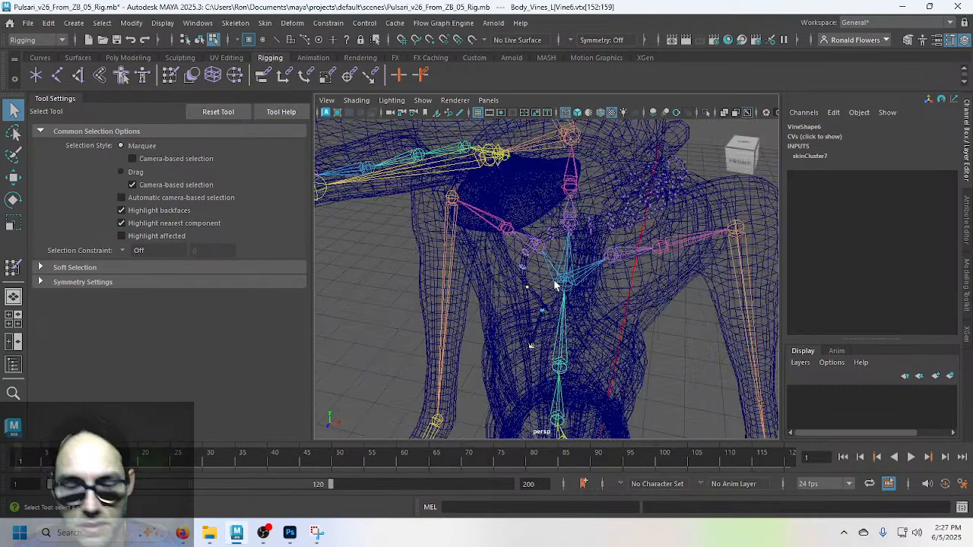
key("F8")
left_click(609, 225)
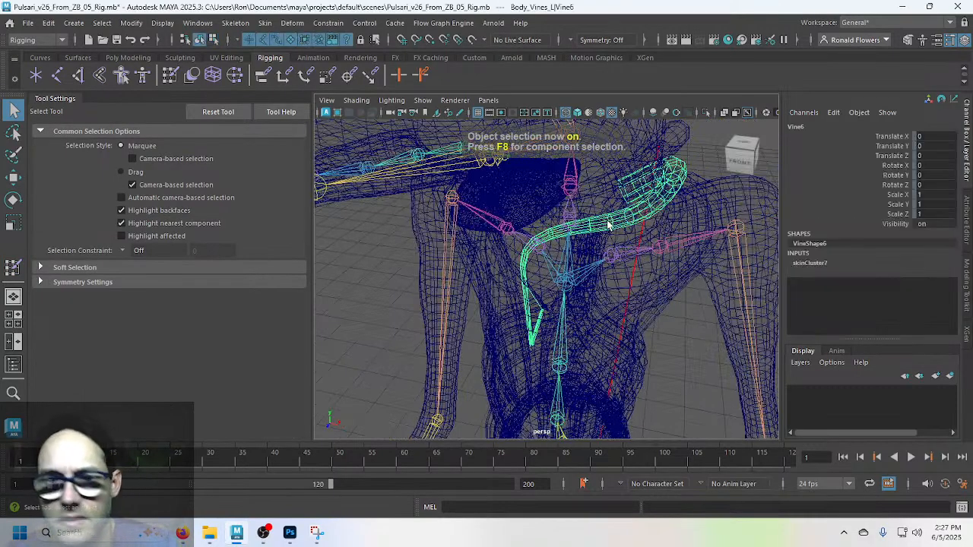
left_click(12, 267)
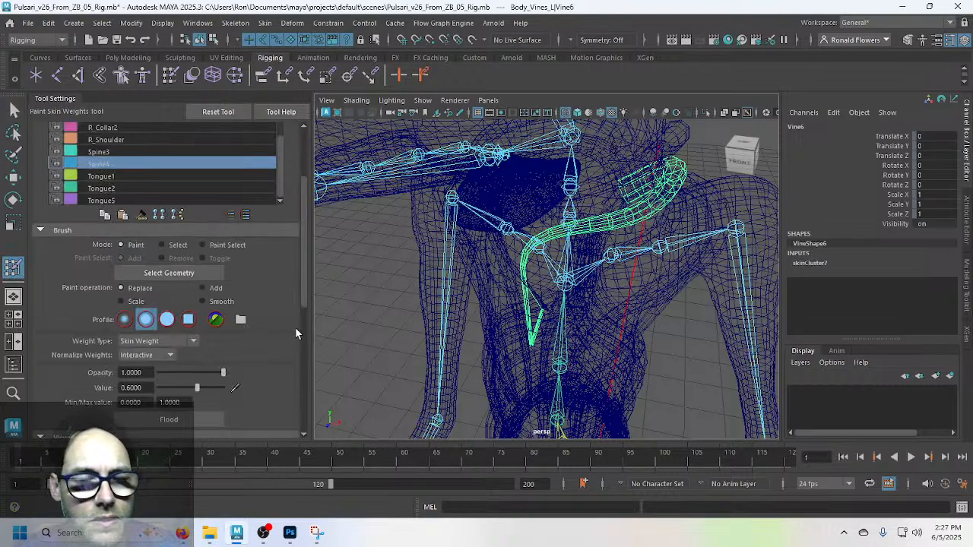
key("6")
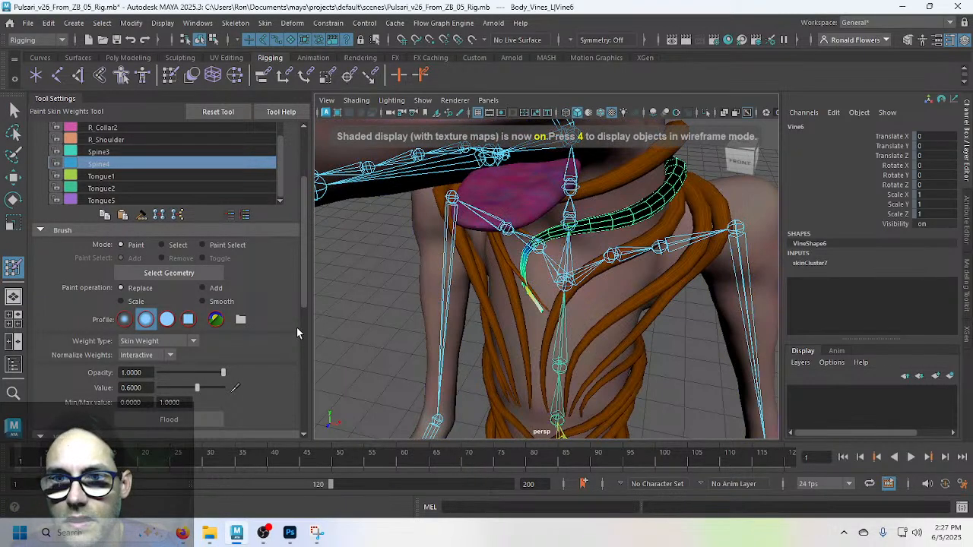
mouse_move(444, 302)
left_mouse_down("alt")
mouse_move(387, 308)
mouse_move(573, 290)
left_mouse_up("alt")
scroll(270, 308, "up", 3)
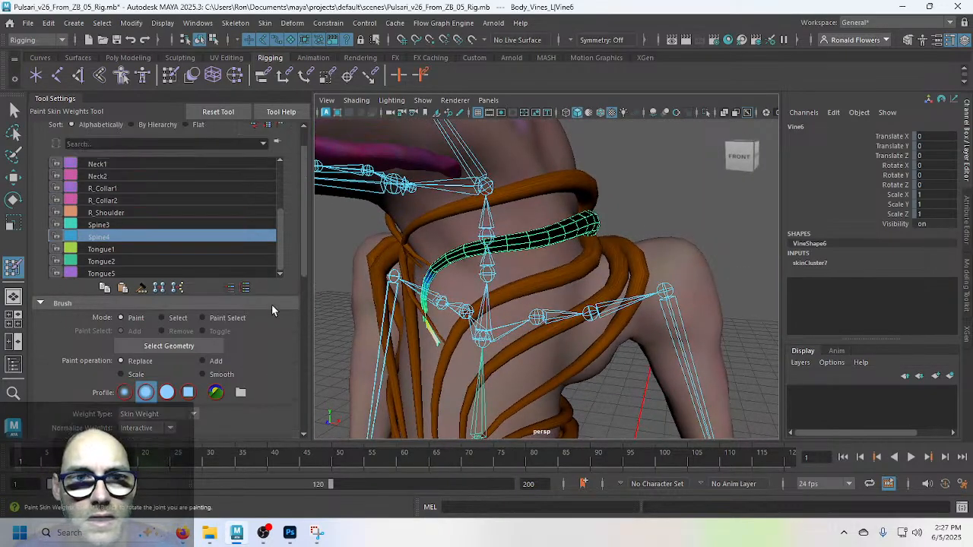
Step: Check how the Neck1, Neck2 and L_Shoulder influences are distributed along Vine6
left_click(118, 164)
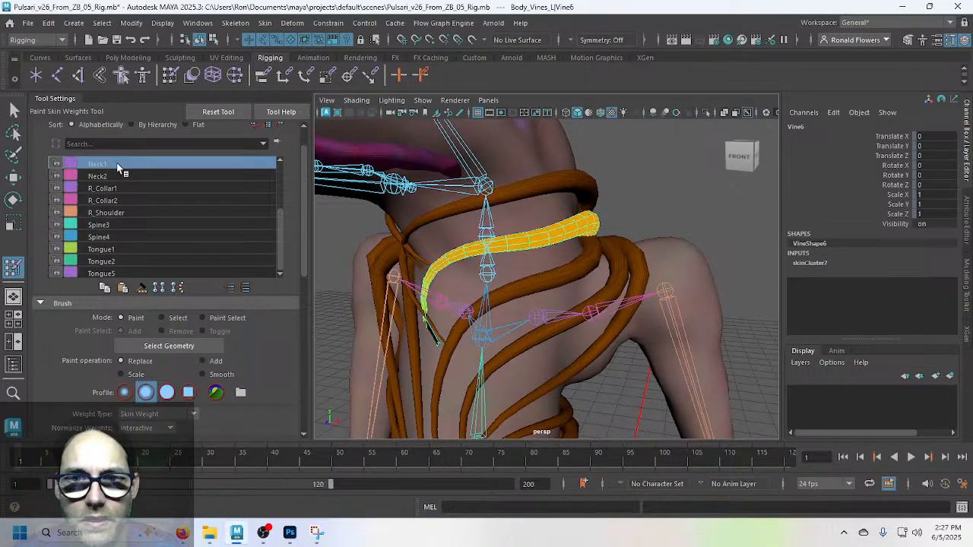
left_click(115, 176)
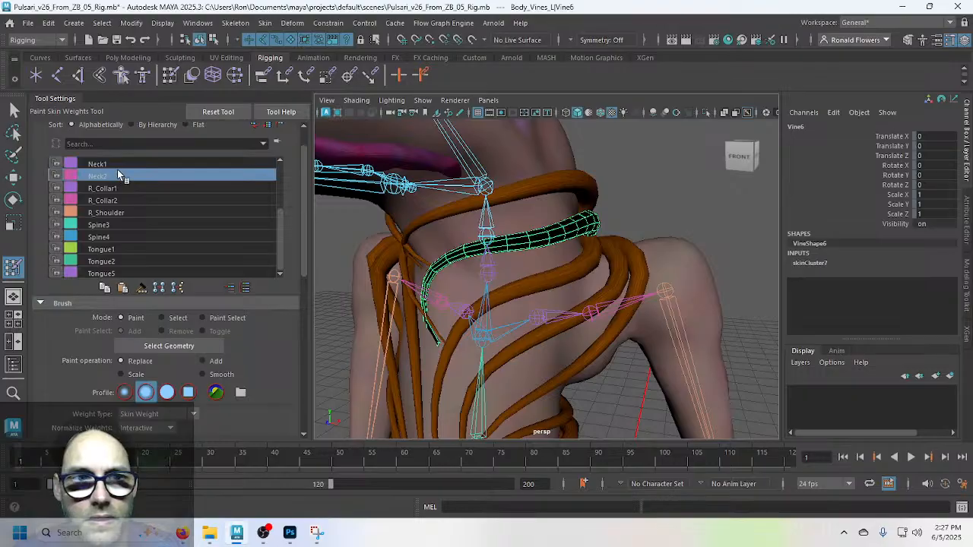
left_click(121, 166)
scroll(179, 200, "up", 1)
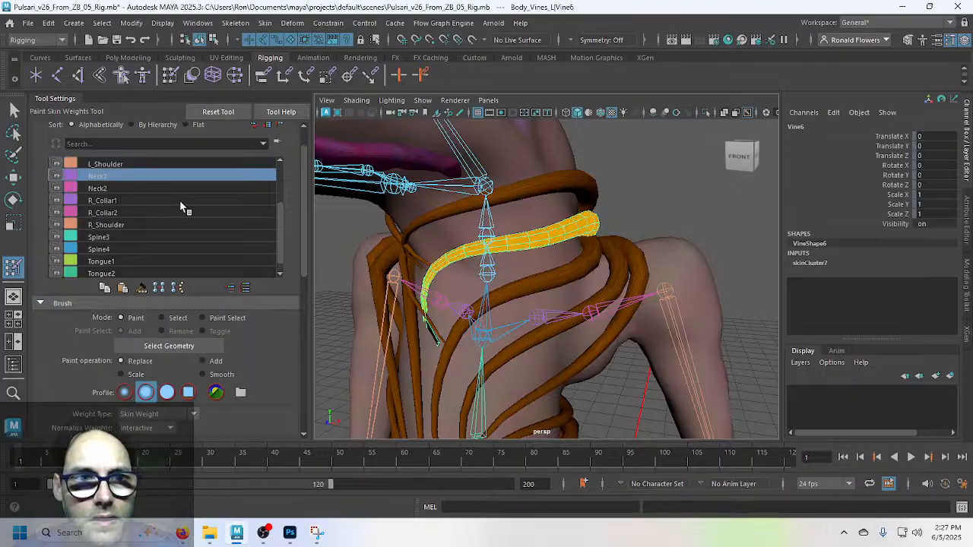
left_click(129, 165)
left_click(138, 176)
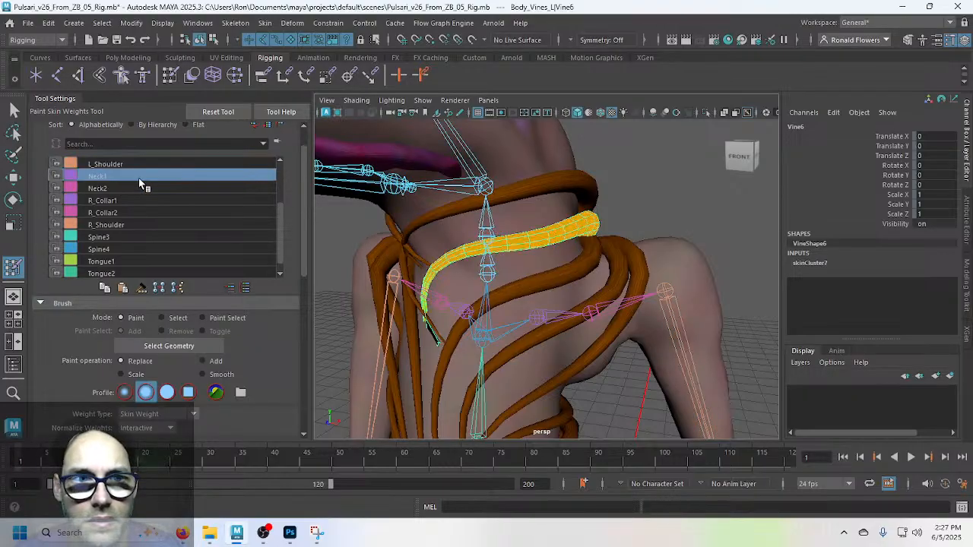
scroll(172, 208, "up", 5)
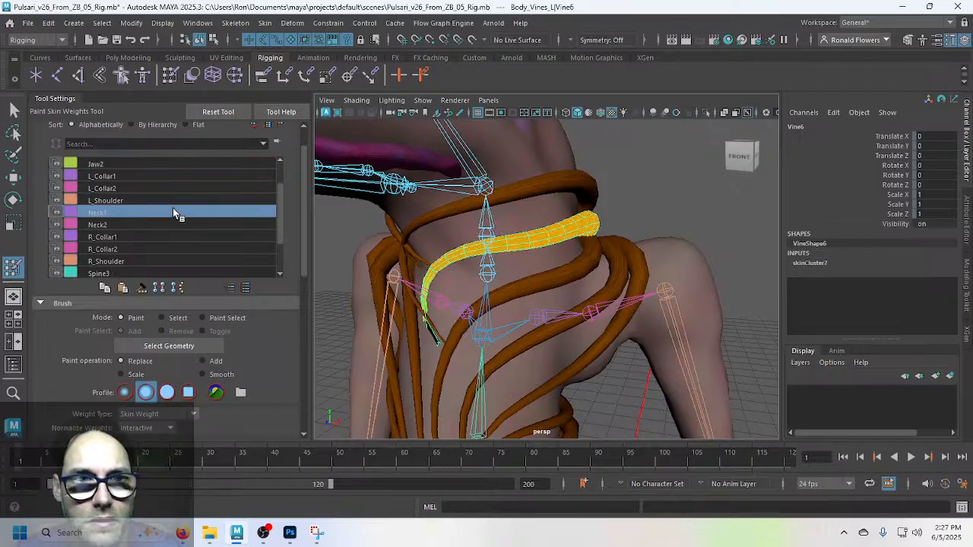
Step: Inspect Vine6 for stray weights from the L_Collar1, L_Collar2, Jaw1, Jaw2, Head1 and Head2 influences
left_click(149, 213)
left_click(148, 201)
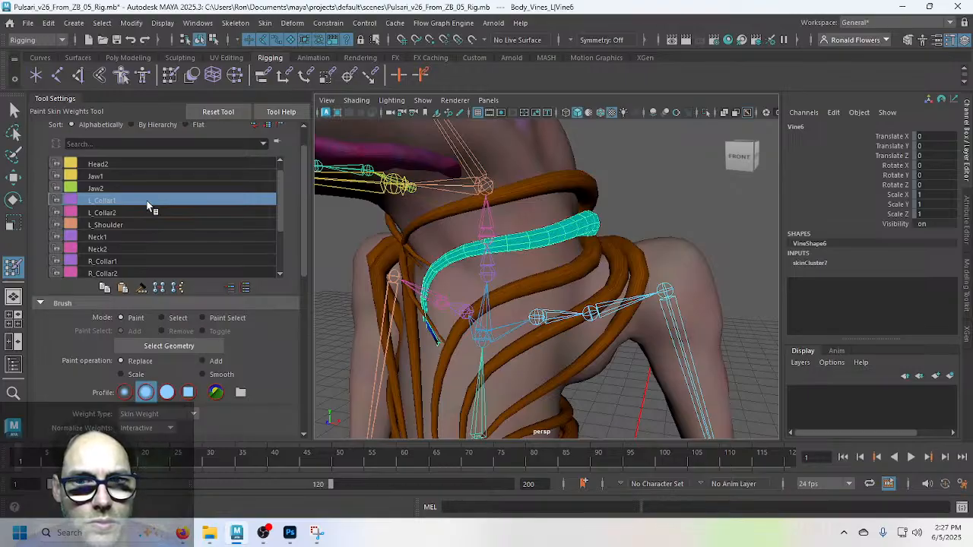
left_click(151, 188)
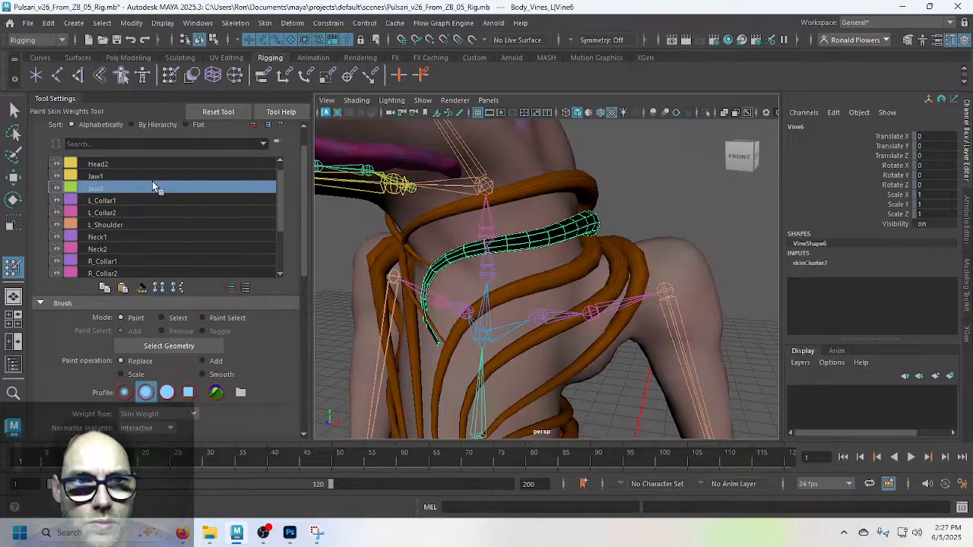
left_click(153, 178)
left_click(156, 165)
scroll(158, 211, "up", 1)
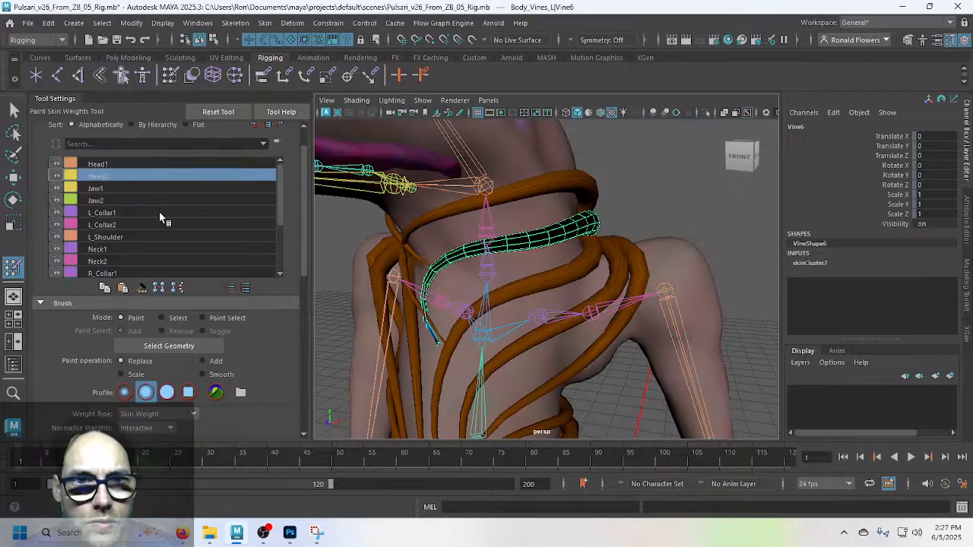
left_click(135, 163)
left_click(161, 225)
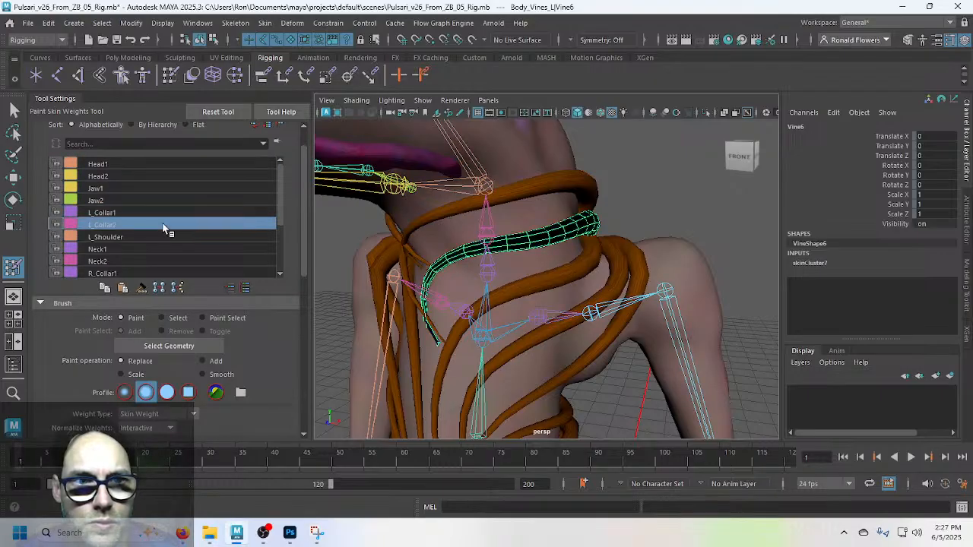
scroll(162, 225, "down", 2)
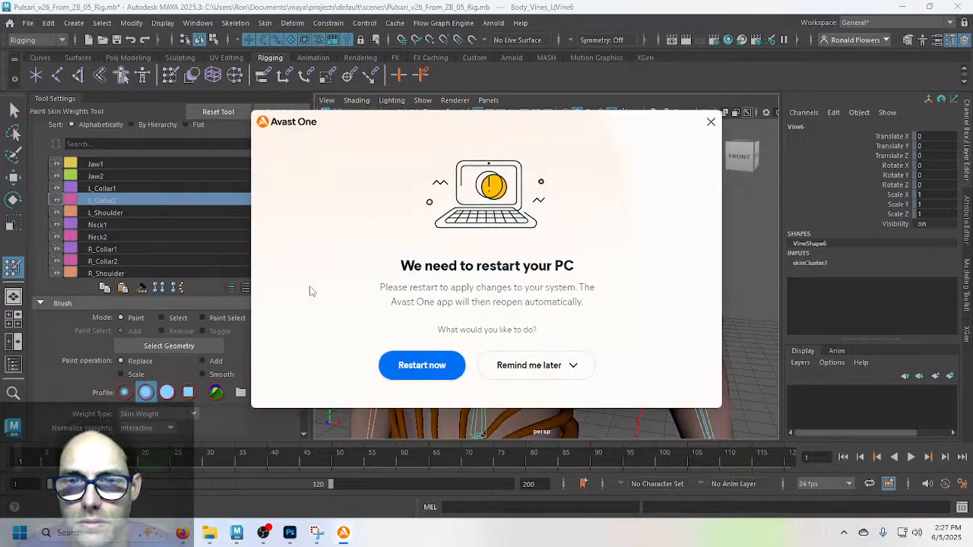
Step: Postpone the Avast One restart reminder until tomorrow
left_click(515, 364)
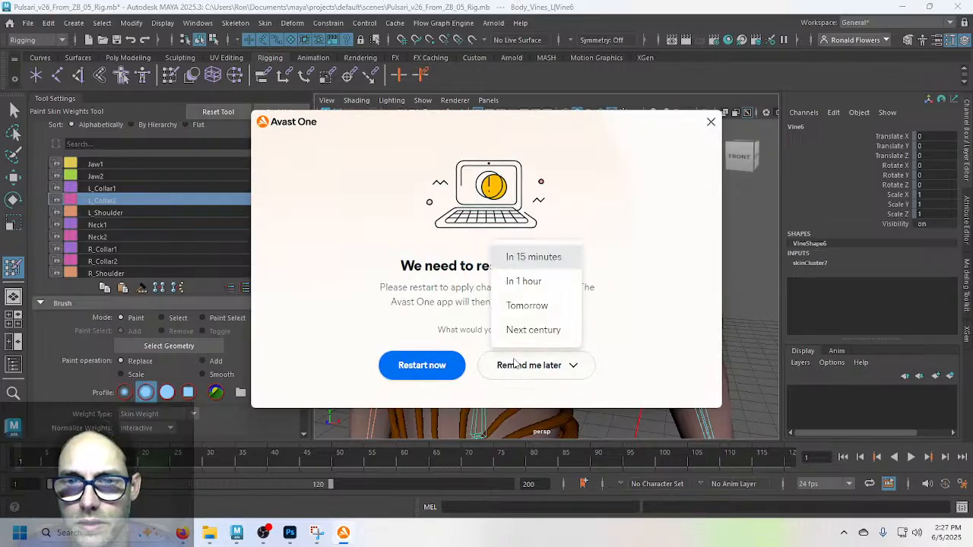
left_click(523, 307)
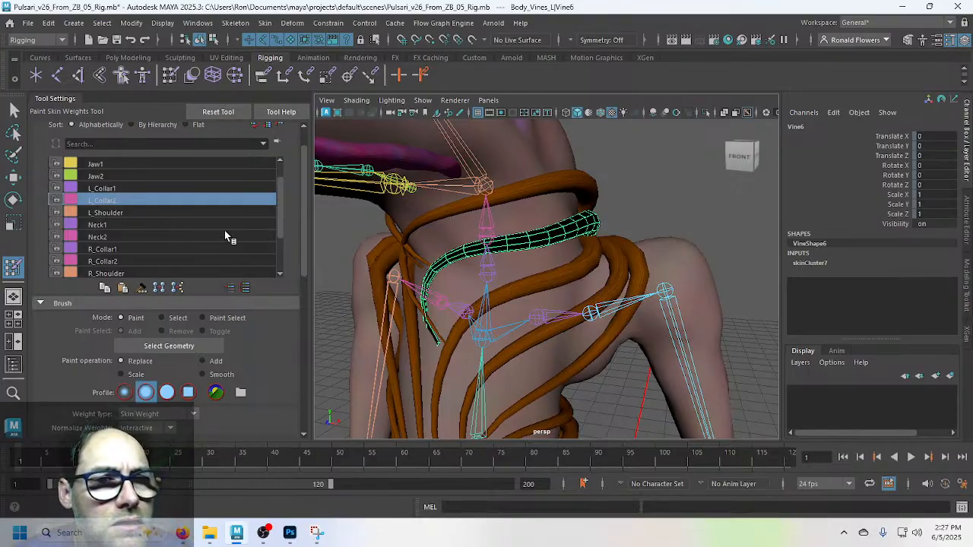
Step: Flood the entire Vine6 mesh in Body_Vines_L with the Neck1 influence at value 1
left_click(182, 226)
scroll(270, 342, "down", 5)
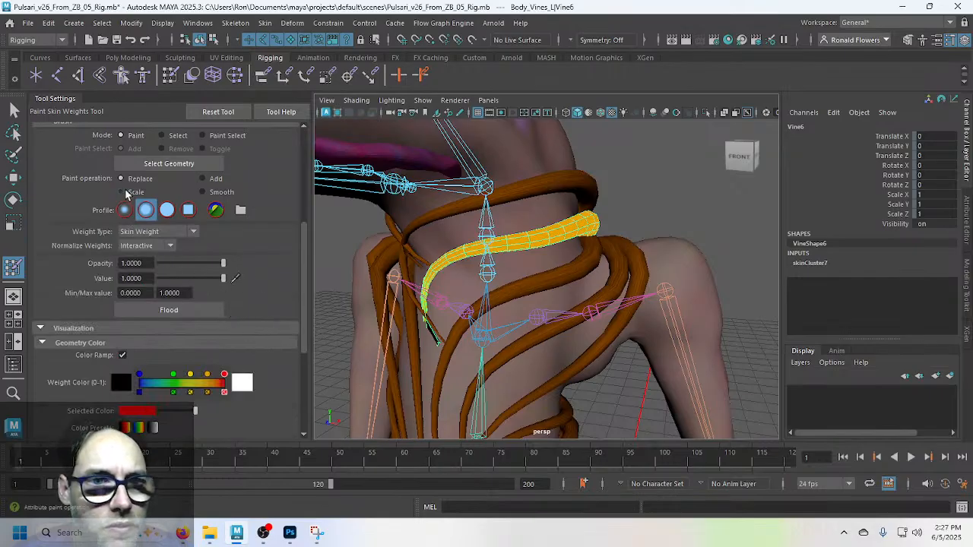
left_click(197, 312)
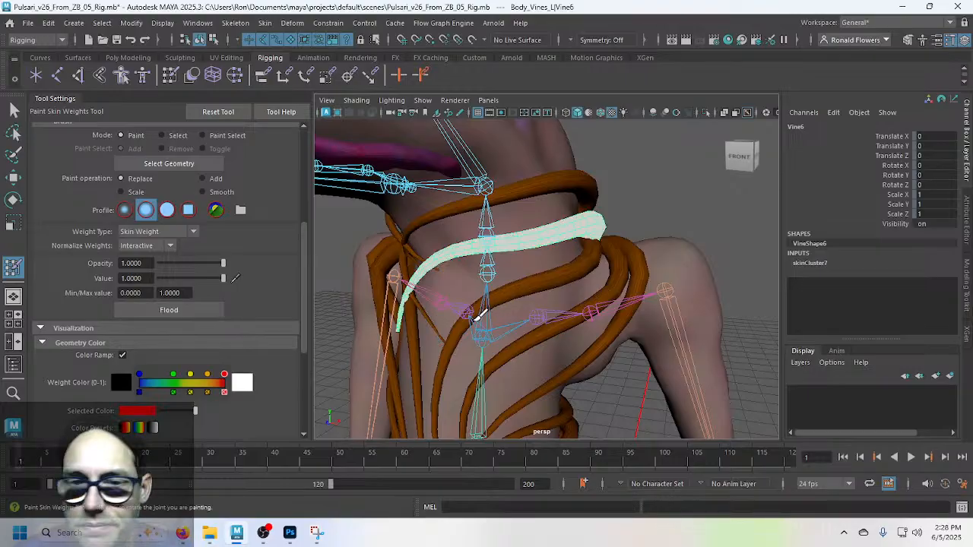
left_click_drag(479, 314, 507, 312, "alt")
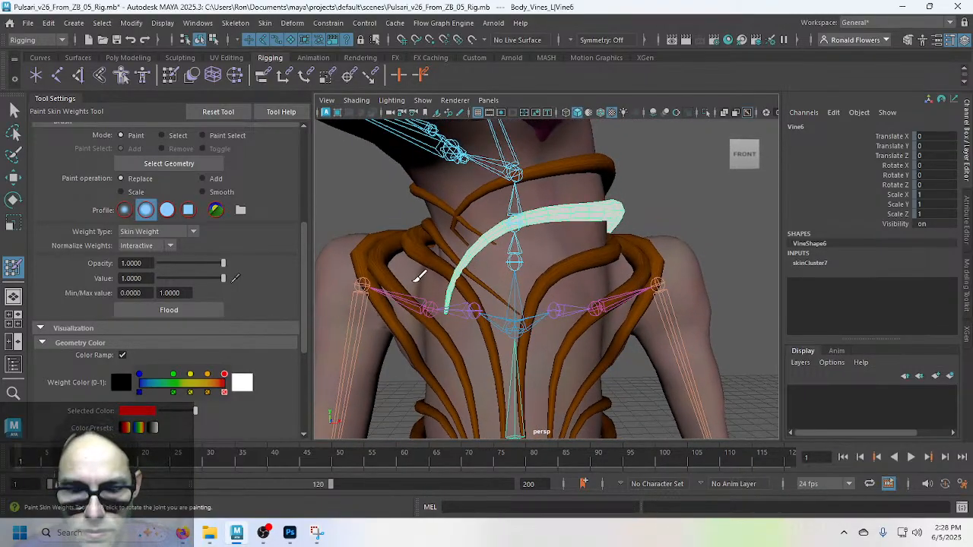
Step: Select the last vertex ring at the tip of Body_Vines_L's Vine6 and flood it with Spine4 at value 1
key("F8")
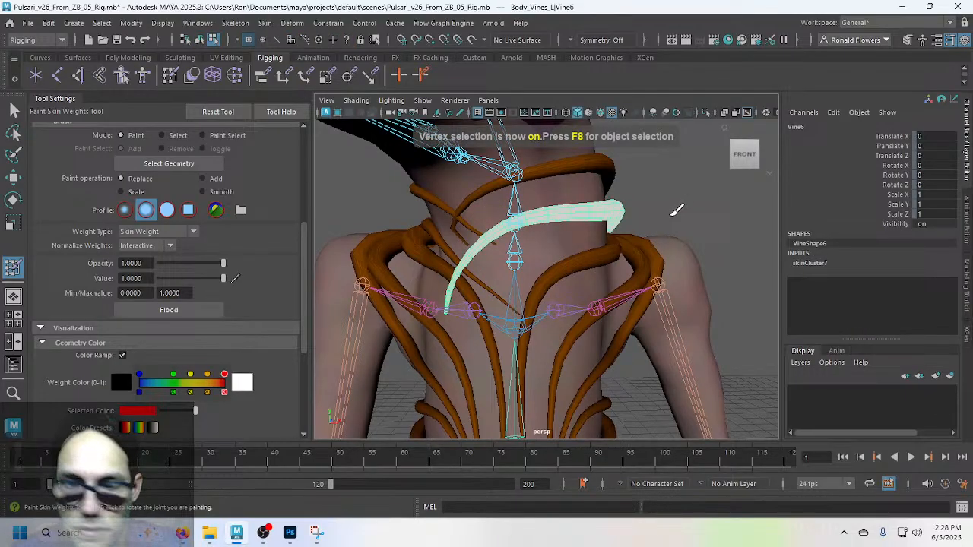
key("q")
key("F9")
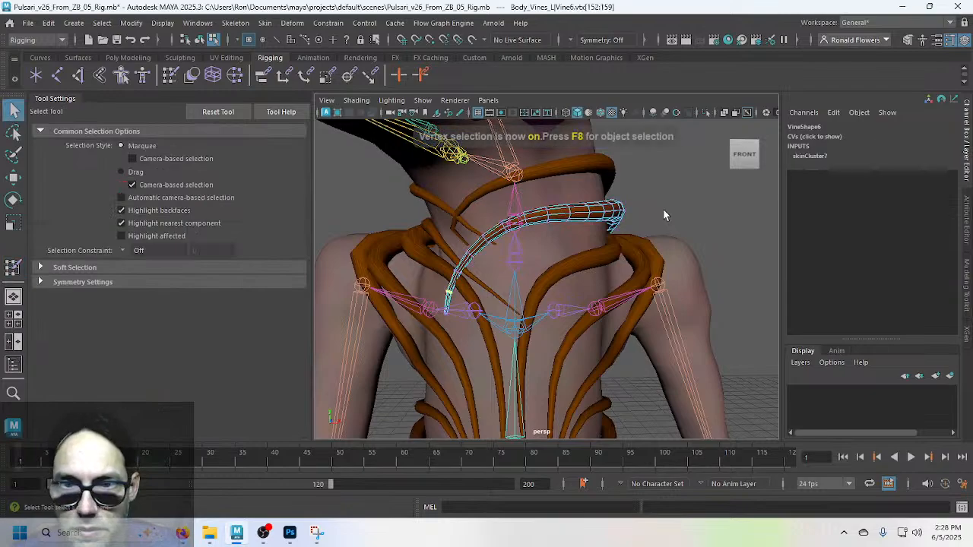
scroll(480, 329, "up", 5)
middle_click_drag(478, 330, 539, 292, "alt")
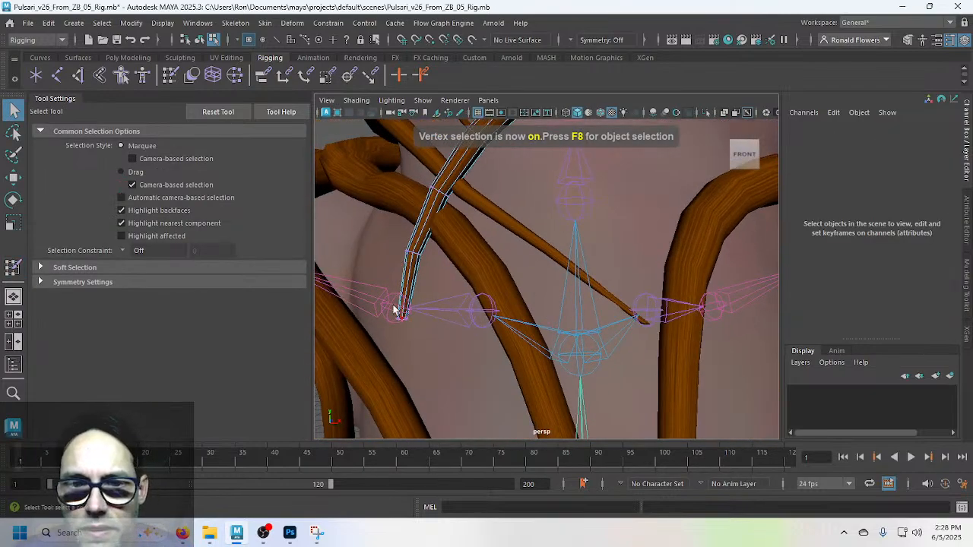
left_click_drag(363, 283, 477, 356)
key("y")
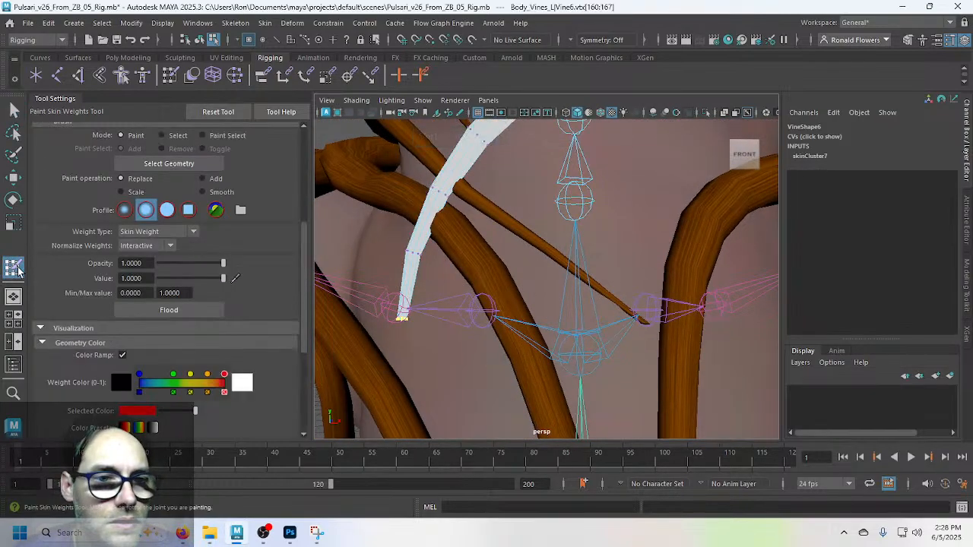
left_click(148, 279)
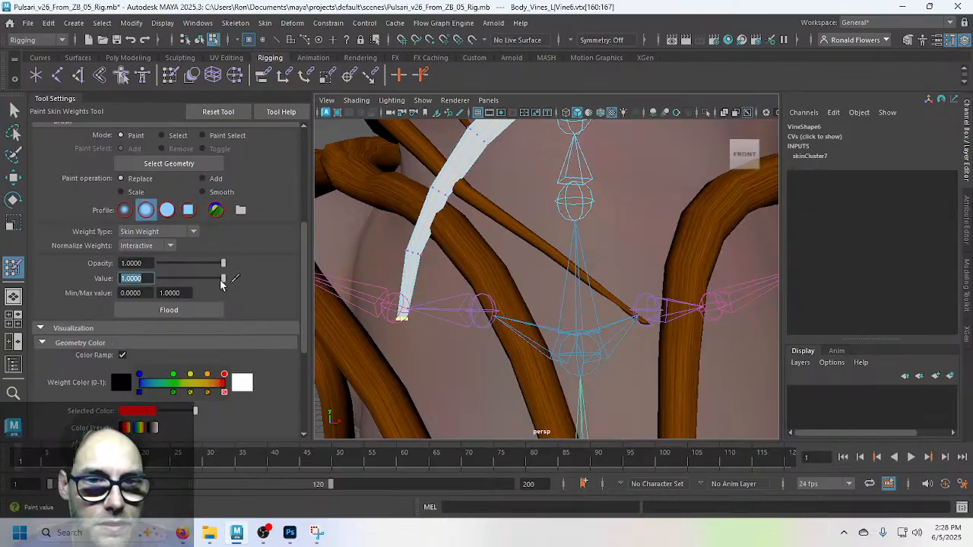
scroll(247, 266, "up", 4)
scroll(174, 205, "down", 3)
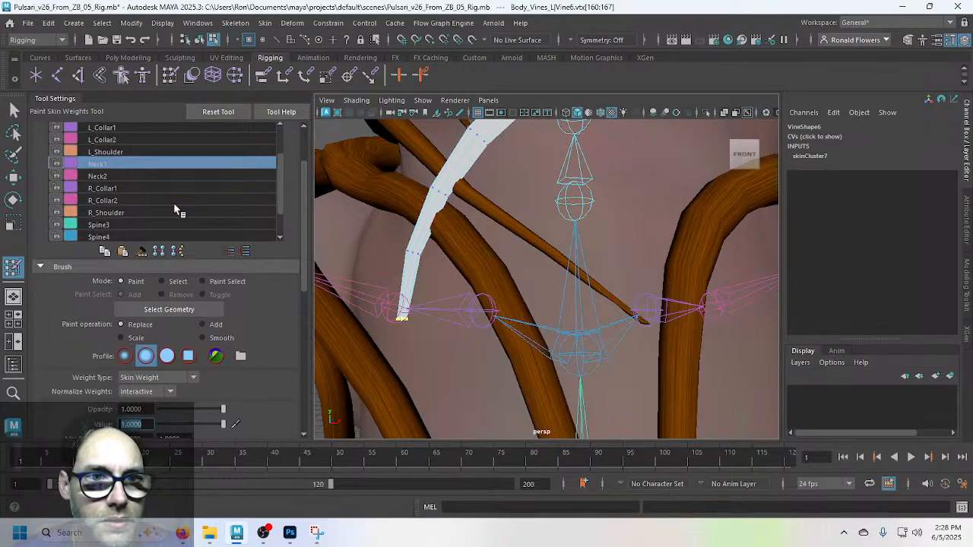
left_click(117, 222)
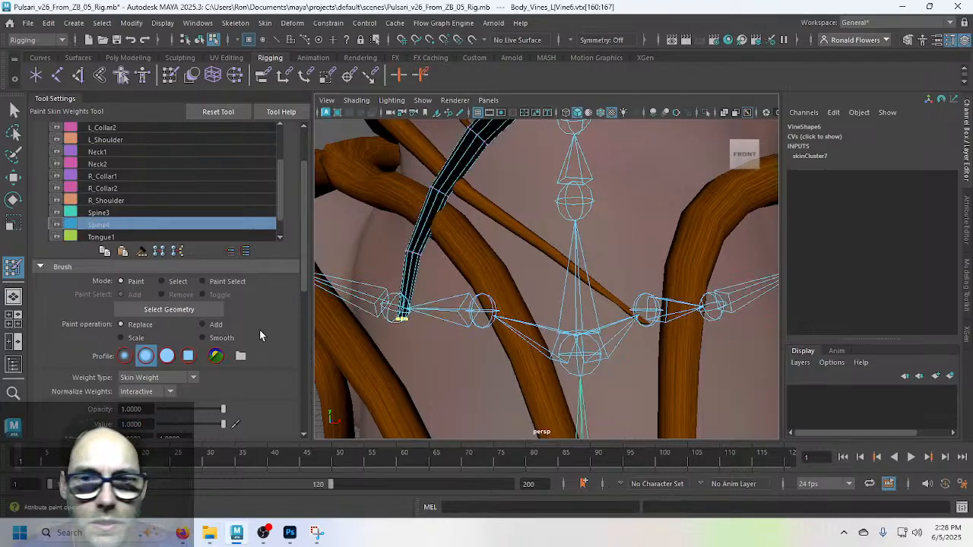
scroll(259, 332, "down", 3)
scroll(259, 332, "down", 1)
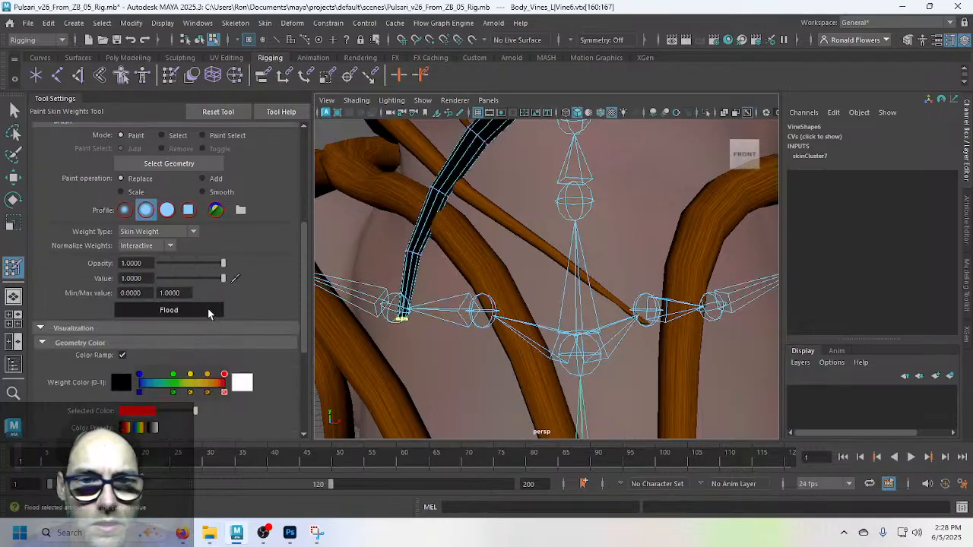
left_click(209, 311)
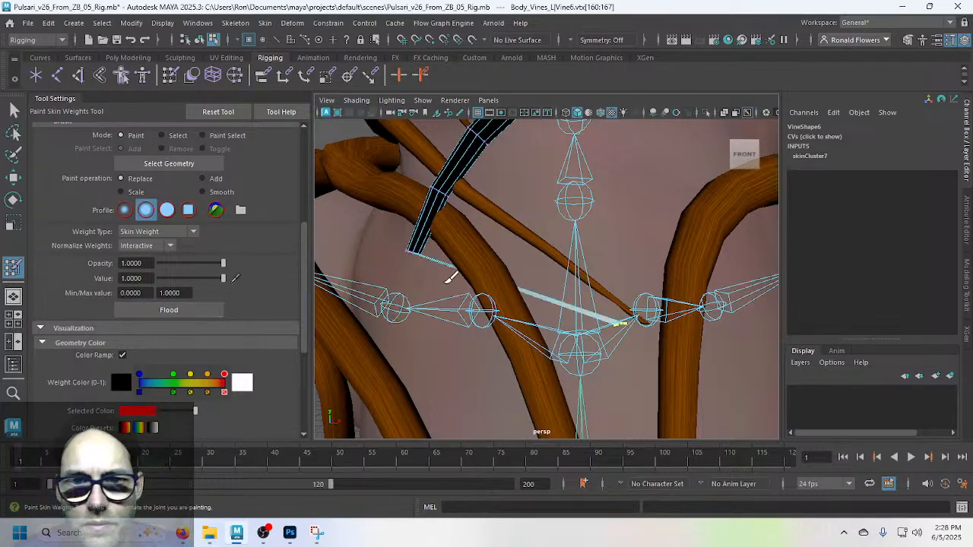
Step: Select the second vertex ring from Vine6's tip and flood it with Spine4 at value 0.6
key("q")
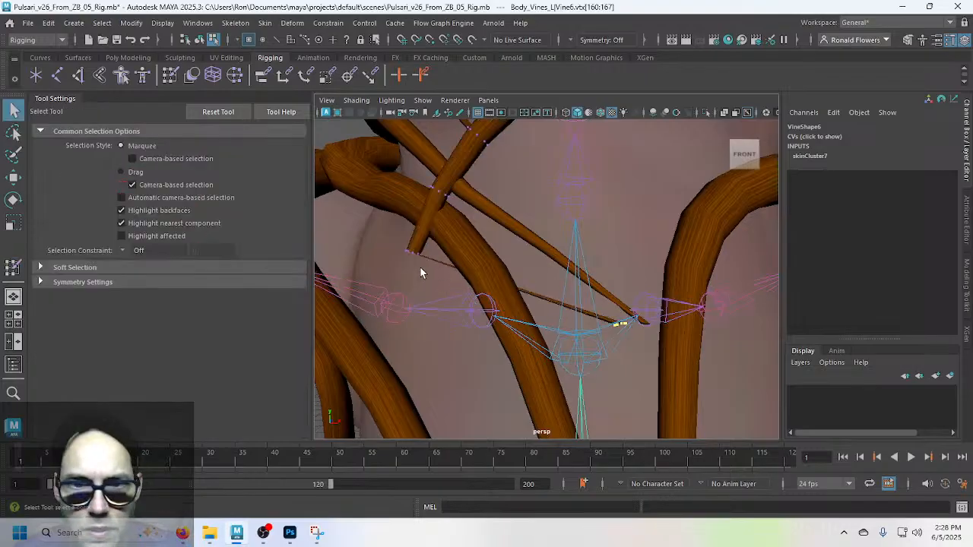
left_click(387, 240)
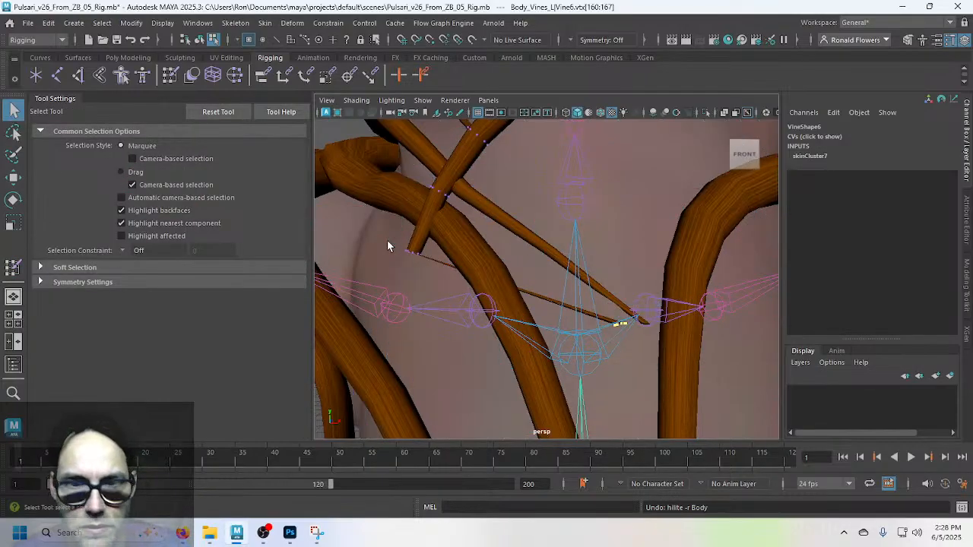
key("F8")
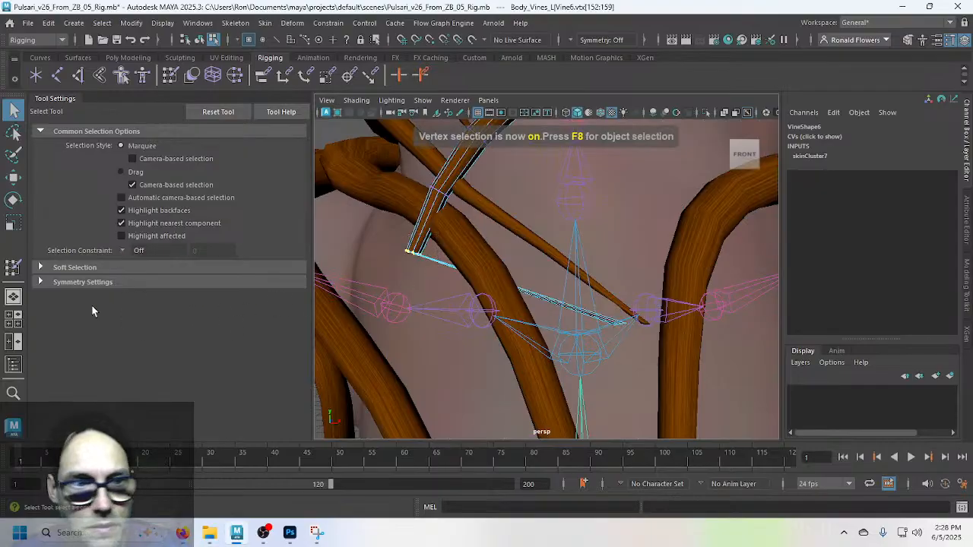
key("y")
left_click(135, 278)
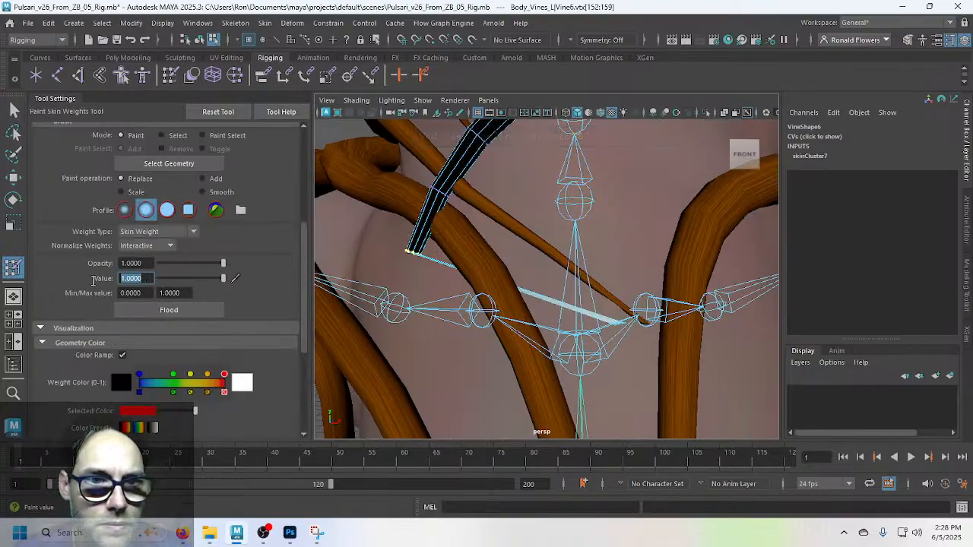
type(".6")
key("Return")
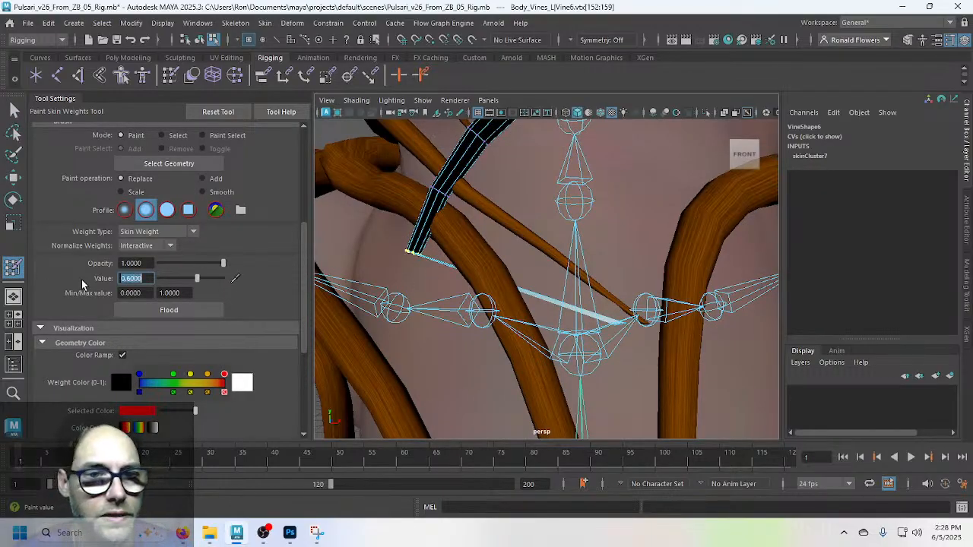
left_click(168, 310)
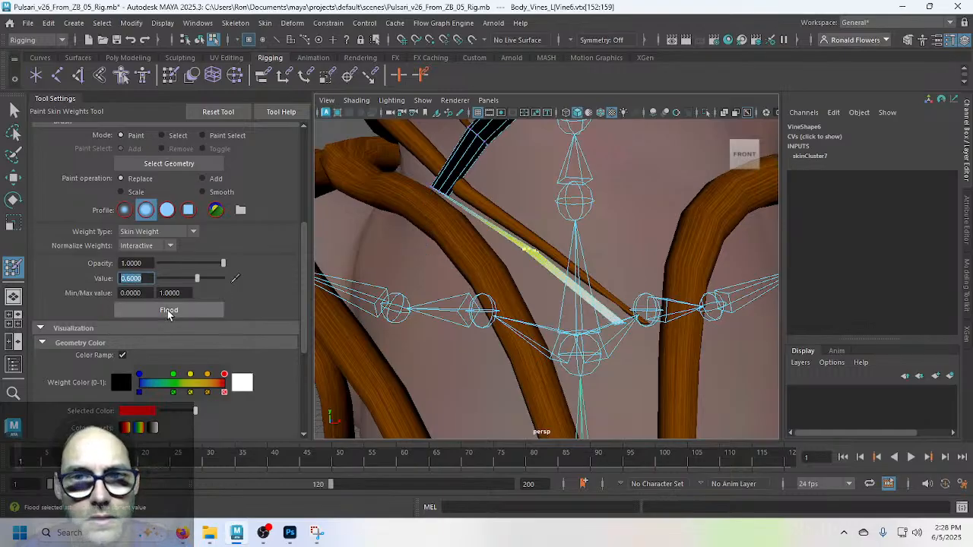
Step: Select the third vertex ring from Vine6's tip and flood it with Spine4 at value 0.25
key("q")
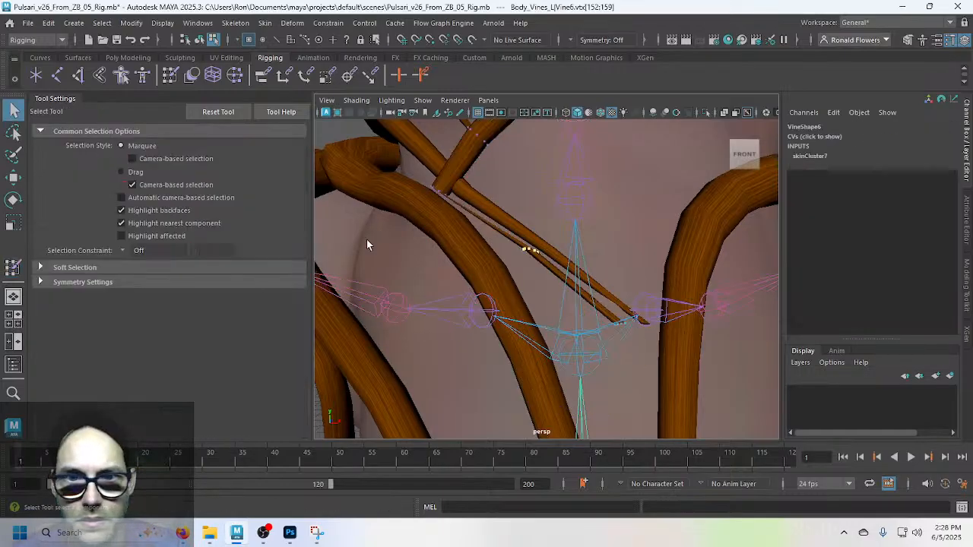
left_click(467, 165)
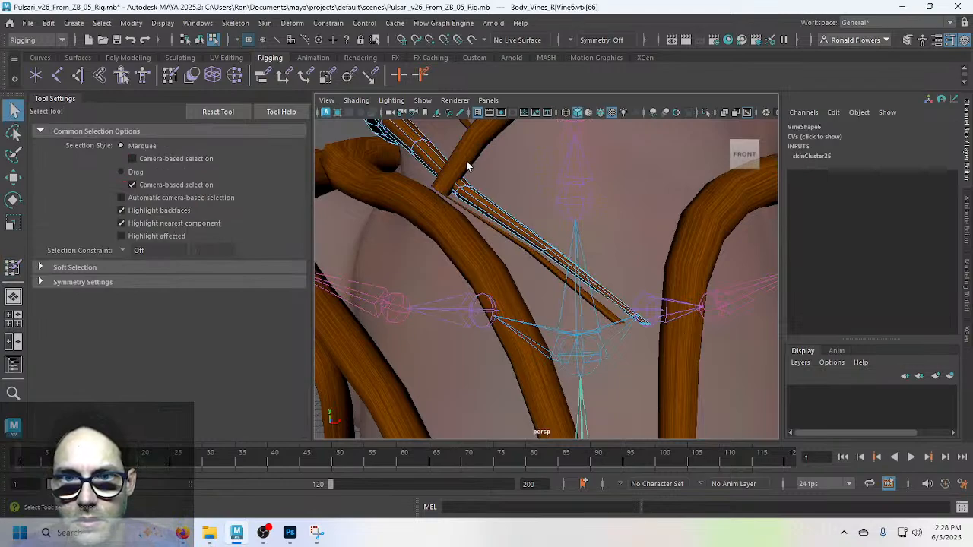
key("ctrl+z")
key("F8")
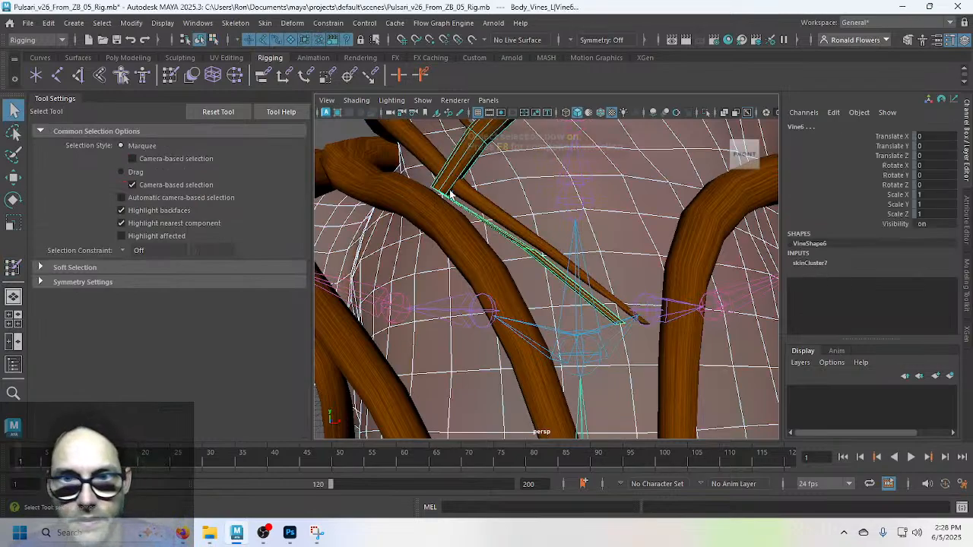
key("F8")
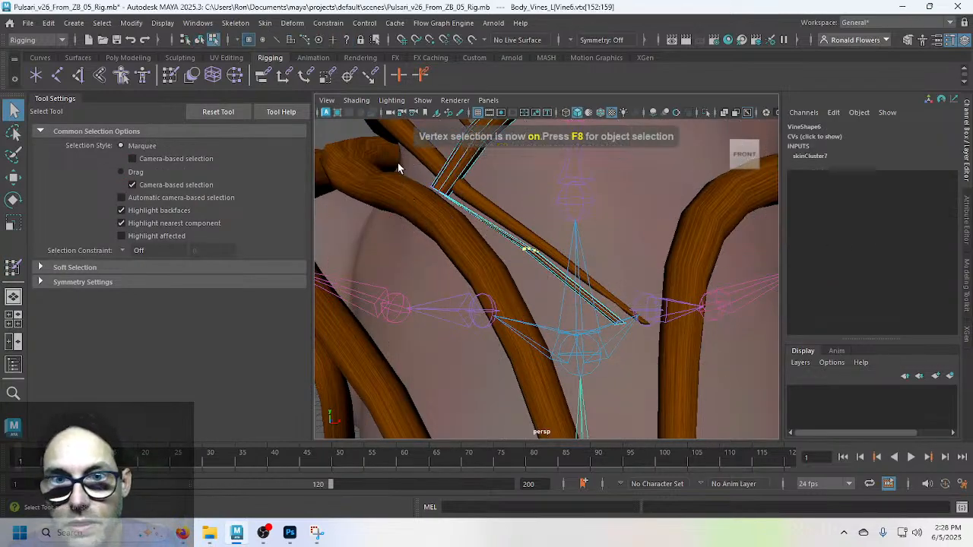
left_click_drag(398, 161, 504, 224)
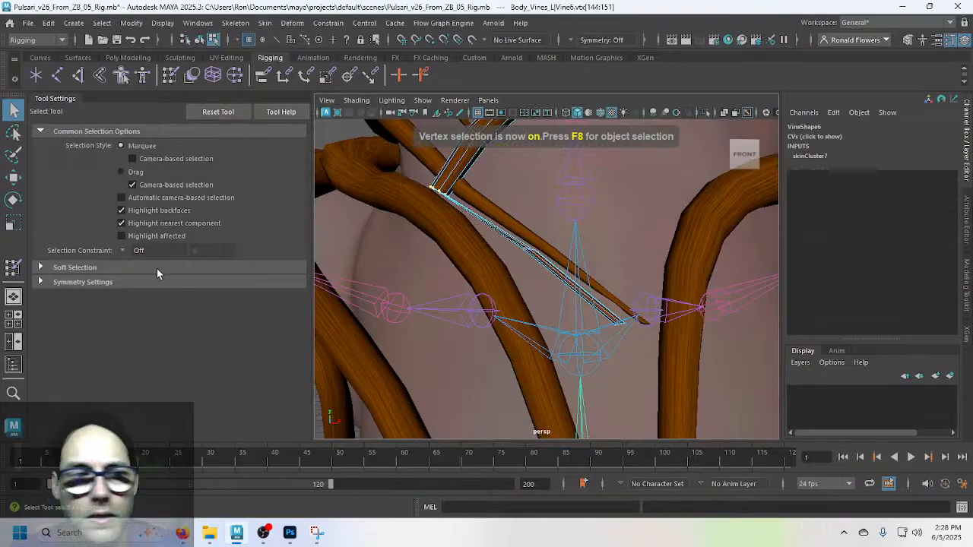
left_click(13, 267)
left_click_drag(146, 279, 89, 279)
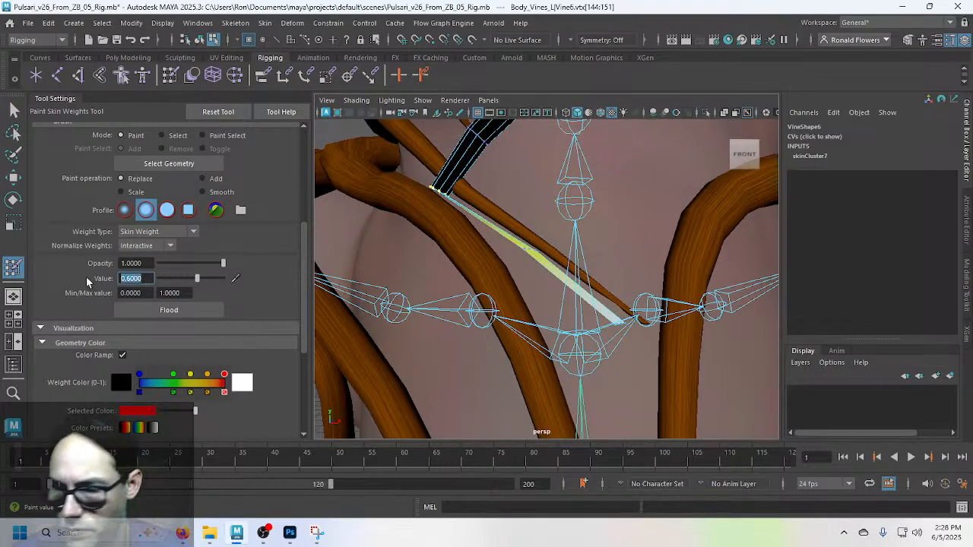
type("0.25")
key("Return")
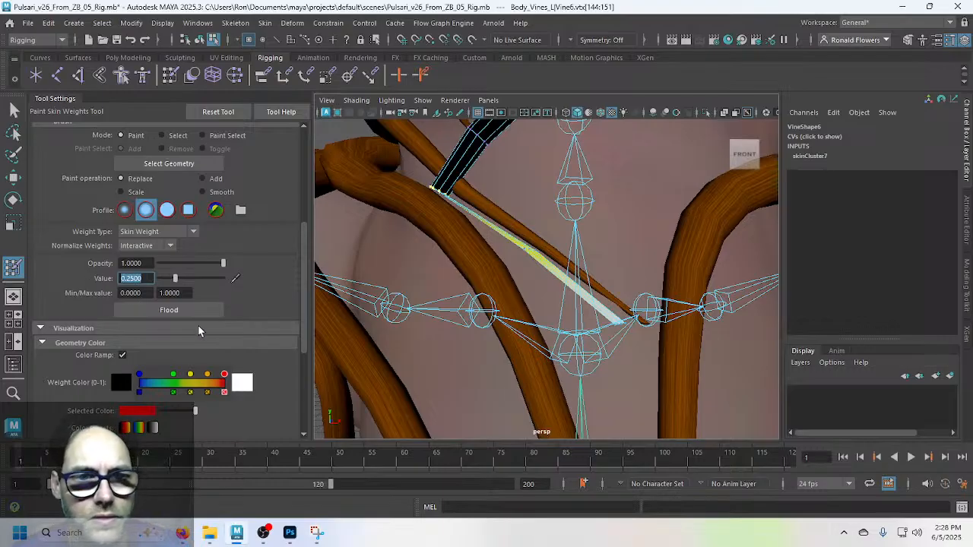
left_click(190, 310)
key("f")
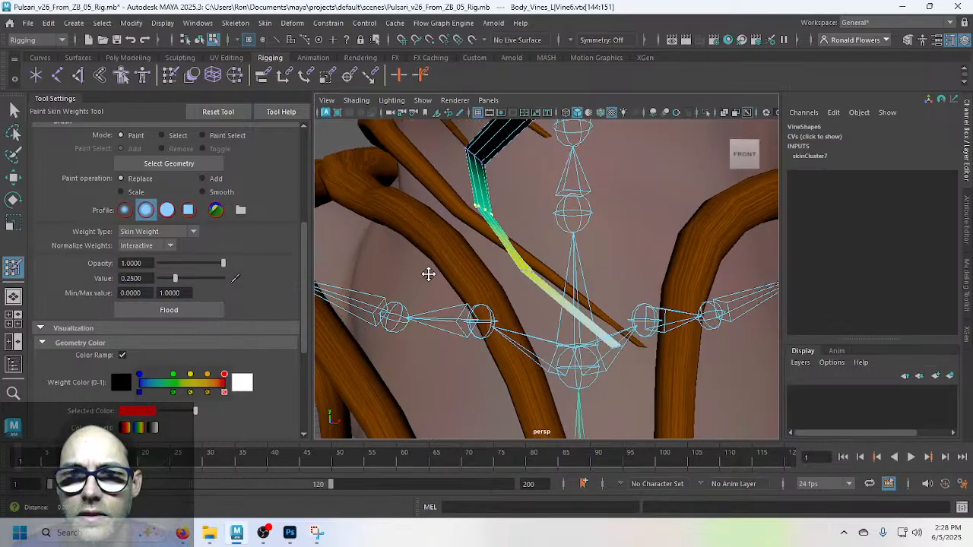
Step: Select the fourth vertex ring from Vine6's tip and flood it with Spine4 at value 0.1
key("q")
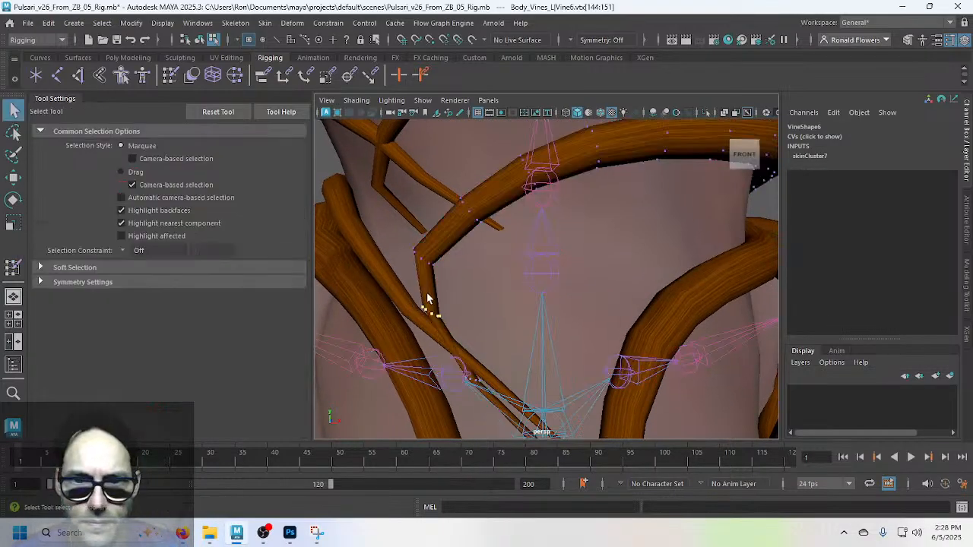
left_click(434, 254)
right_click_drag(435, 254, 398, 244)
left_click_drag(396, 242, 457, 280)
left_click(13, 267)
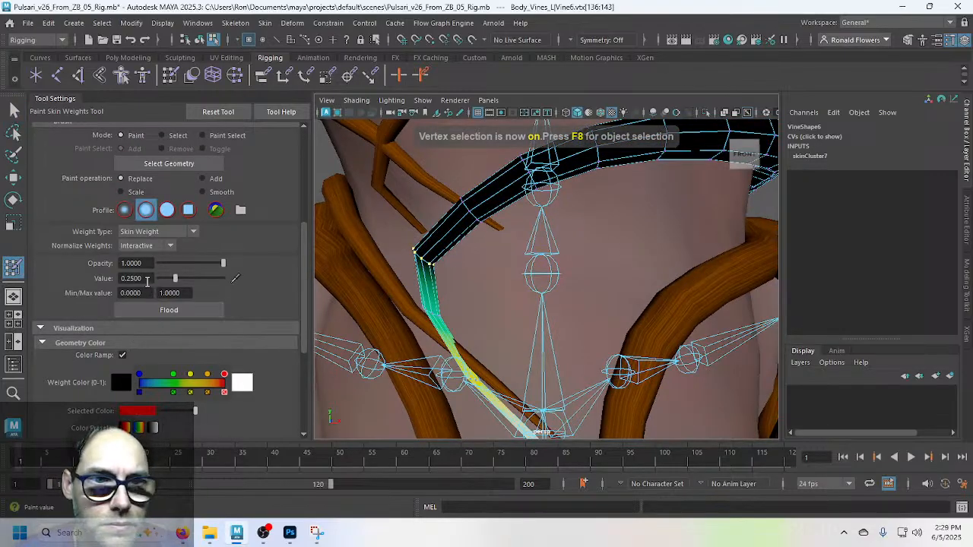
left_click(135, 278)
type("0.1")
key("Return")
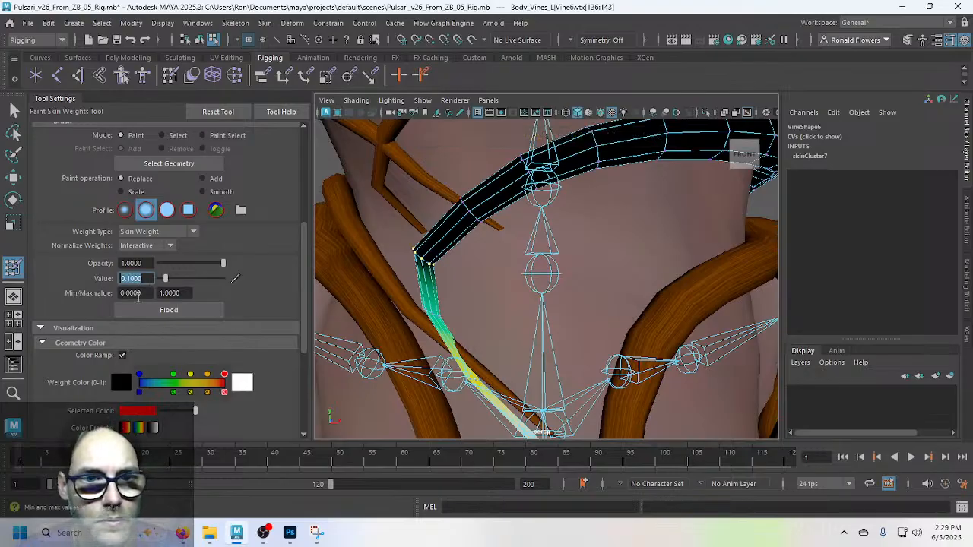
left_click(196, 311)
scroll(402, 289, "down", 5)
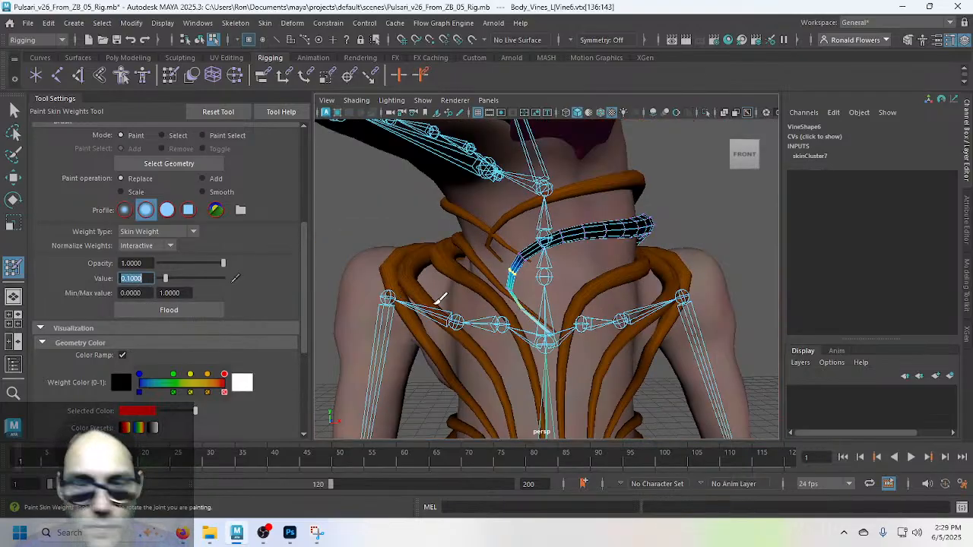
Step: Clear the Vine6 vertex selection and review the vine's shape around the neck
key("q")
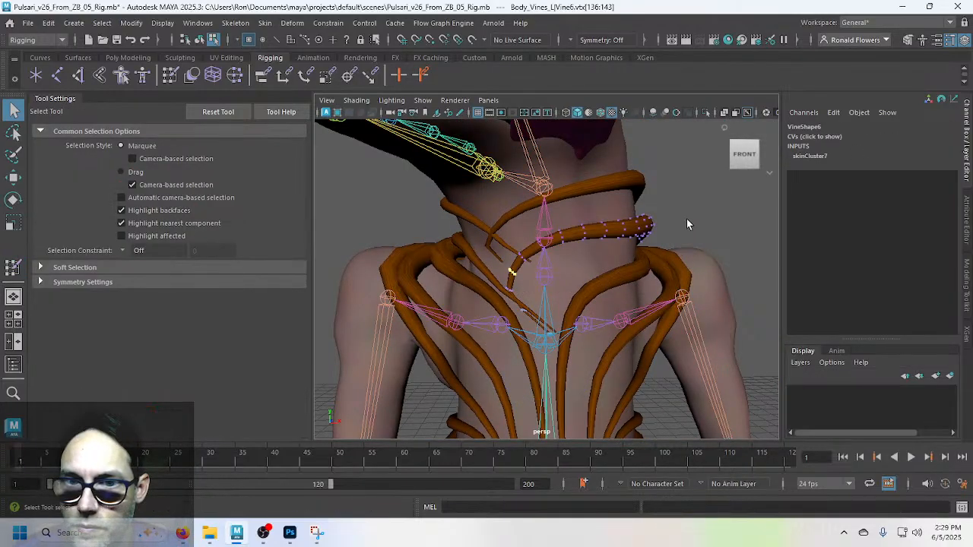
left_click(689, 225)
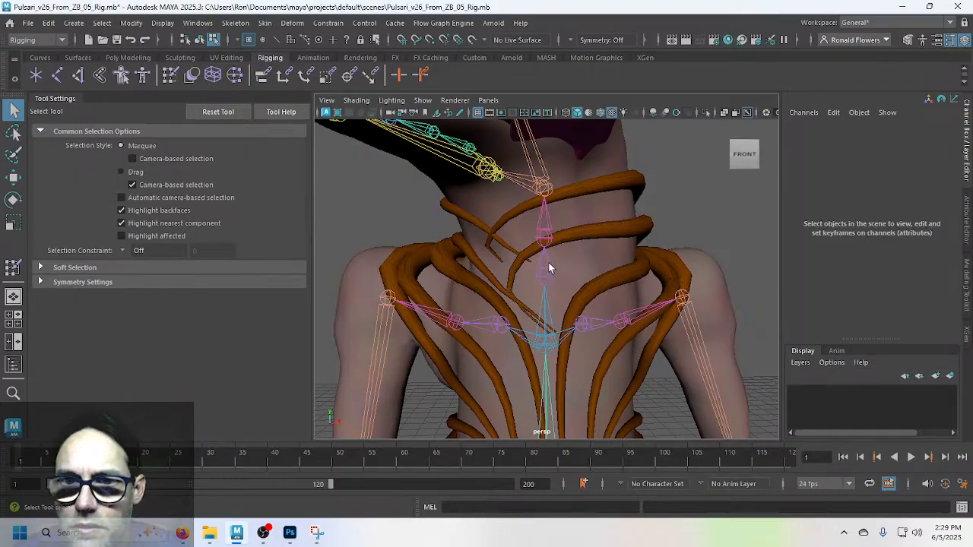
left_click_drag(550, 268, 561, 285, "alt")
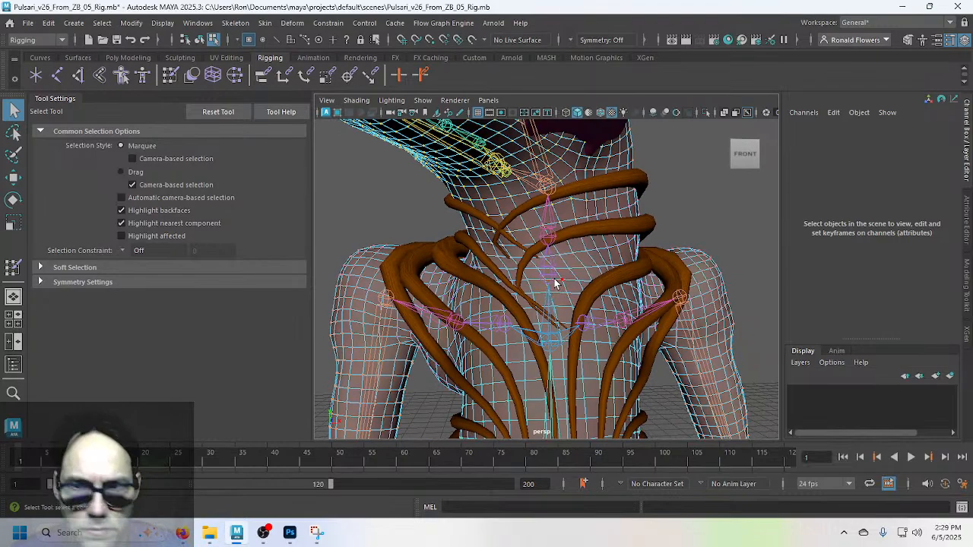
Step: Rotate the Neck1 joint to -25.221 in X to test how the neck vines deform, and clear the selection
key("F8")
left_click(550, 286)
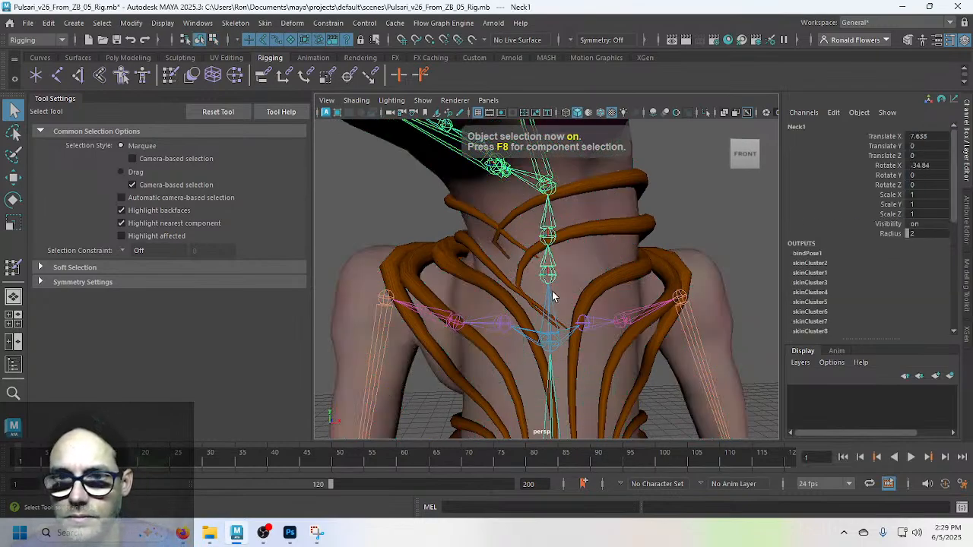
key("e")
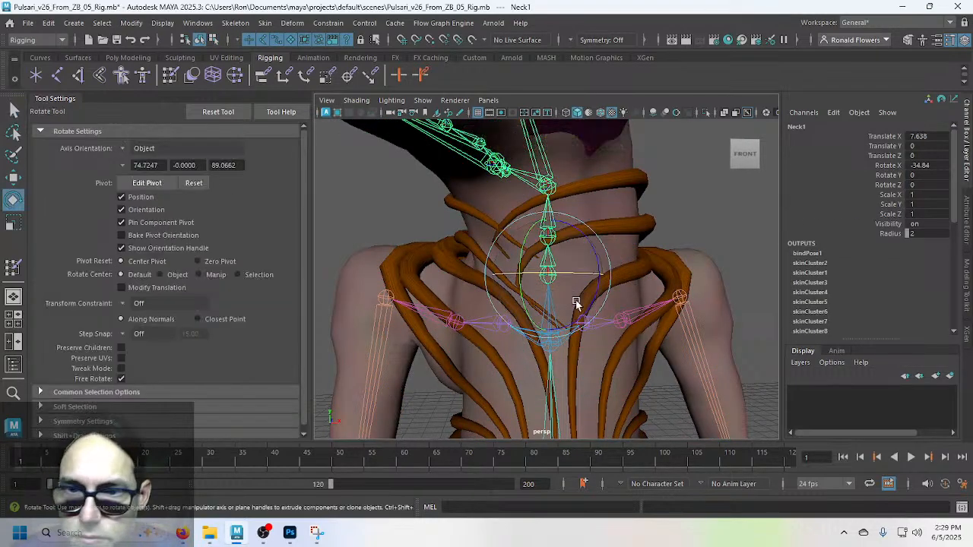
left_click_drag(562, 275, 583, 276)
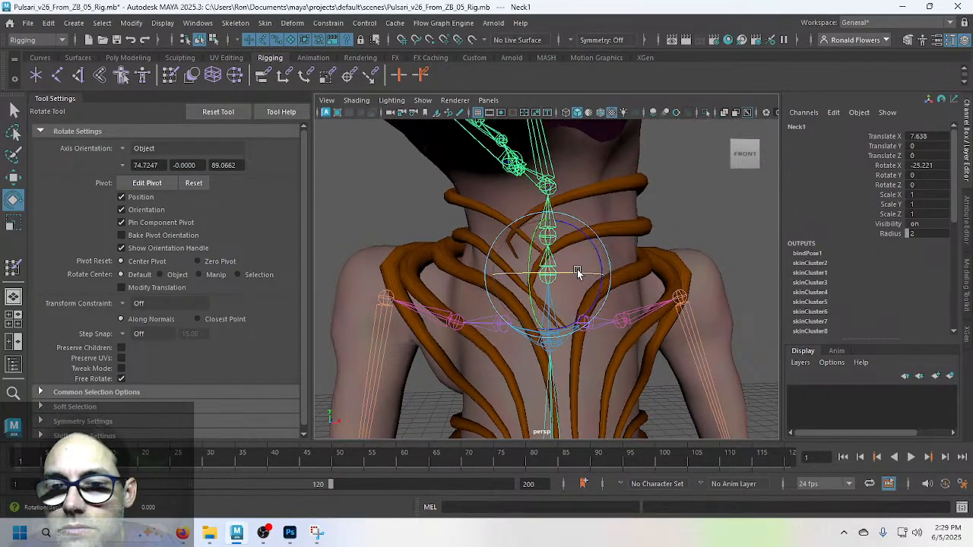
key("q")
left_click(669, 224)
left_click_drag(668, 224, 618, 243, "alt")
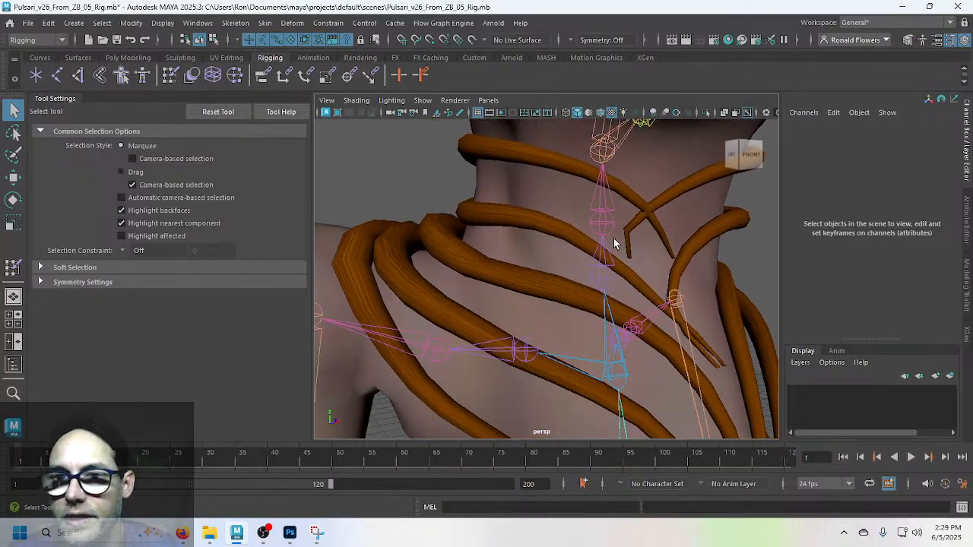
Step: Check Vine7 at the front of the neck, clear its selection and save the scene
left_click(662, 208)
left_click(661, 209)
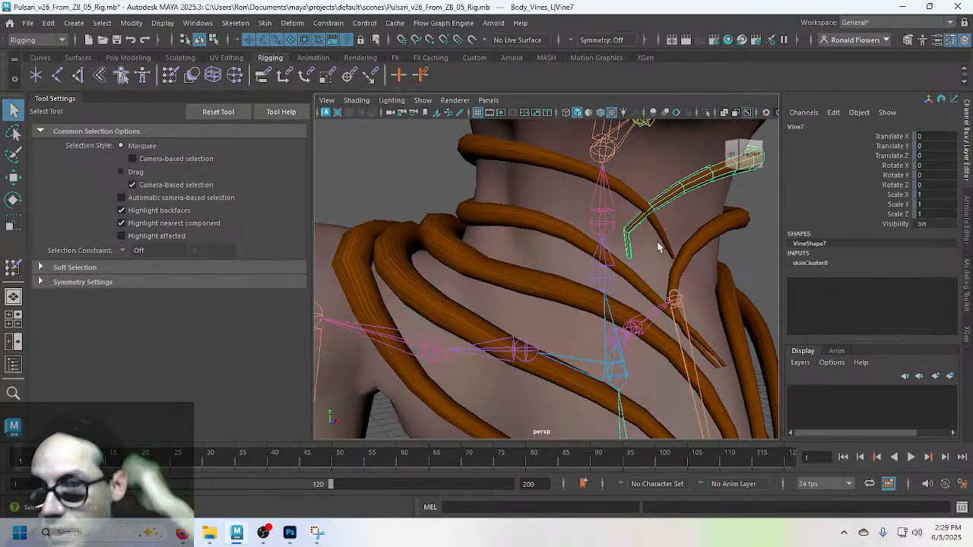
key("f")
left_click_drag(637, 277, 547, 275, "alt")
left_click(616, 249)
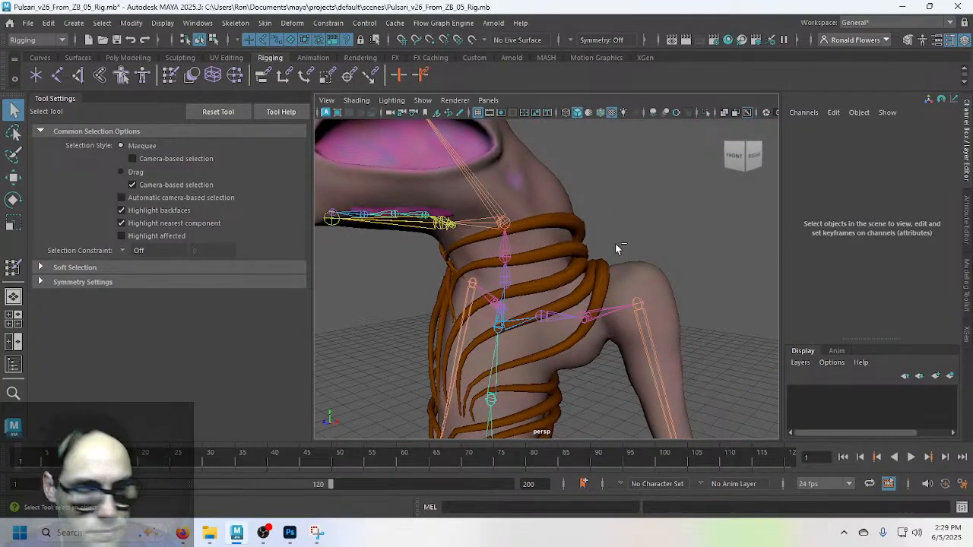
key("ctrl+s")
Step: Select the Body mesh, return its skeleton to the bind pose and deselect the mesh
scroll(616, 243, "down", 3)
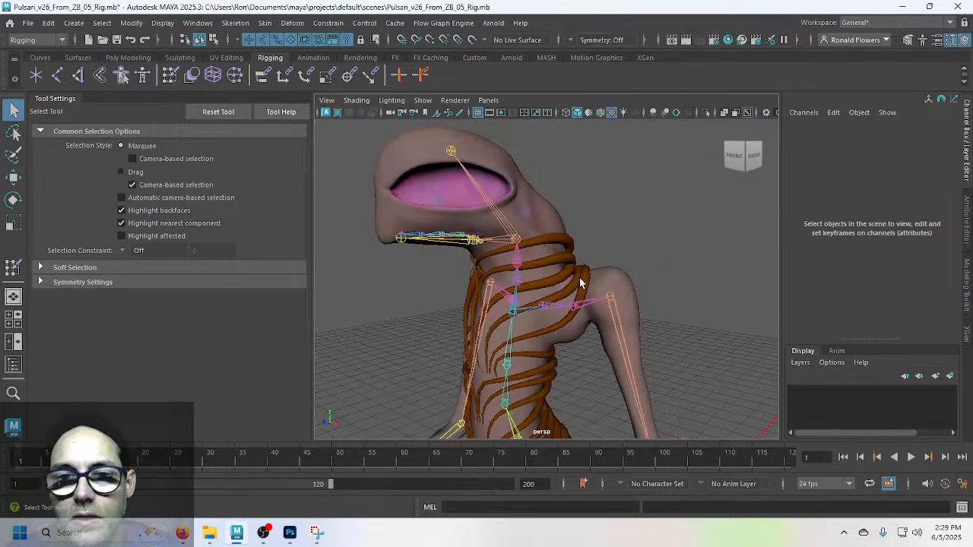
middle_click_drag(507, 286, 638, 299, "alt")
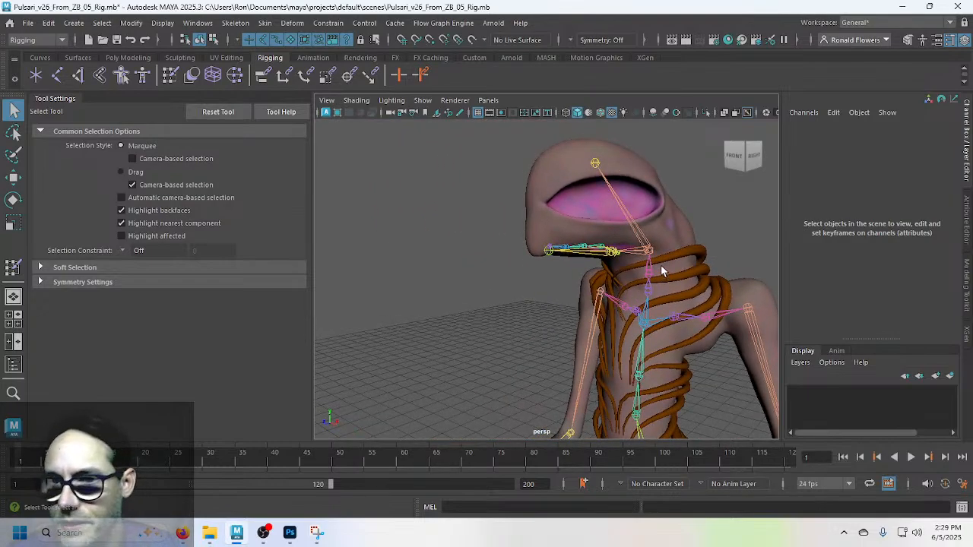
left_click(645, 278)
left_click(265, 22)
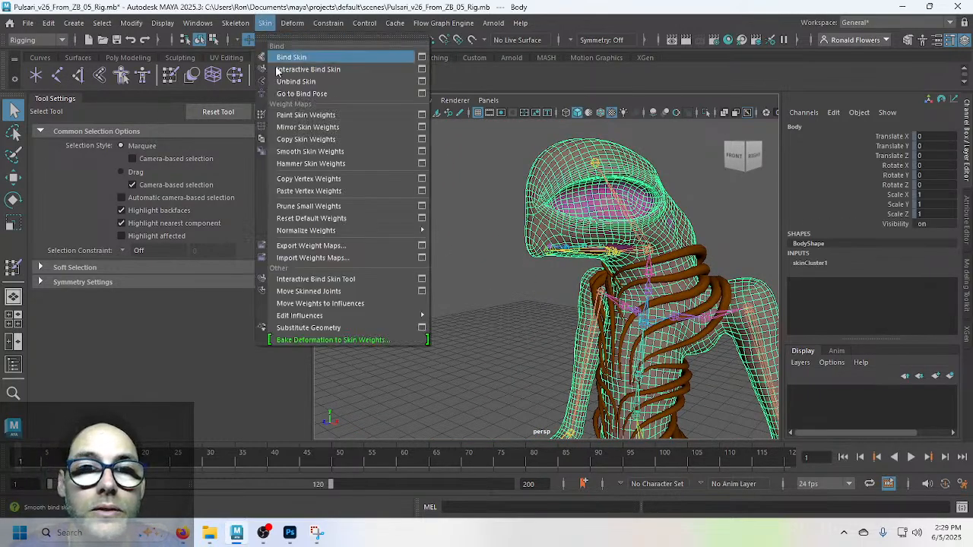
left_click(293, 95)
left_click(511, 308)
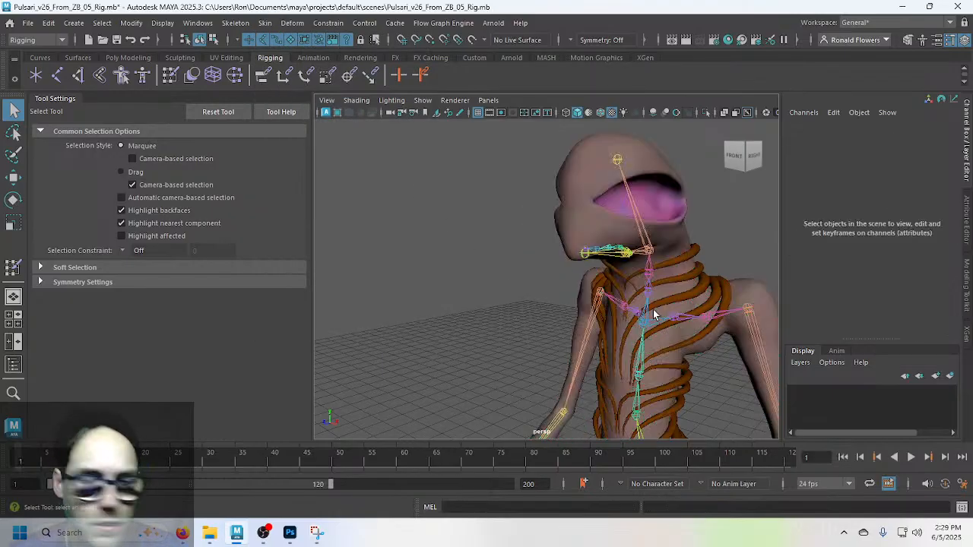
Step: Open the jaw by rotating the Jaw1 joint to -50.392 in Z
scroll(654, 283, "up", 4)
left_click_drag(652, 280, 497, 248, "alt")
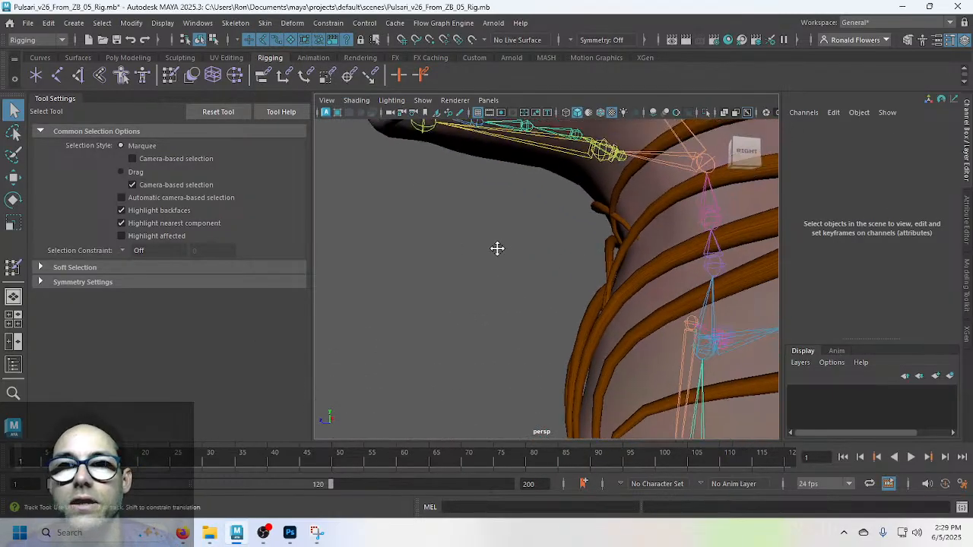
middle_click_drag(497, 248, 460, 331, "alt")
left_click(539, 238)
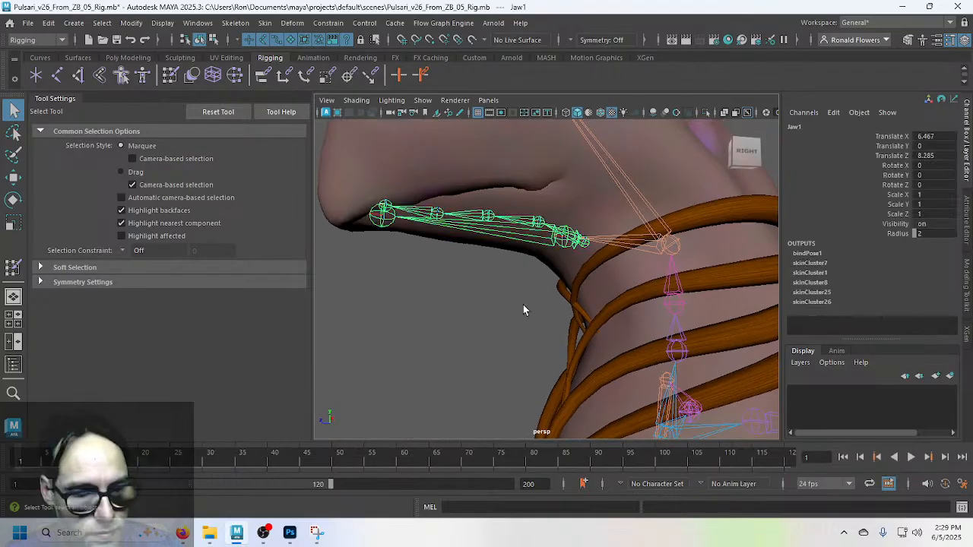
key("e")
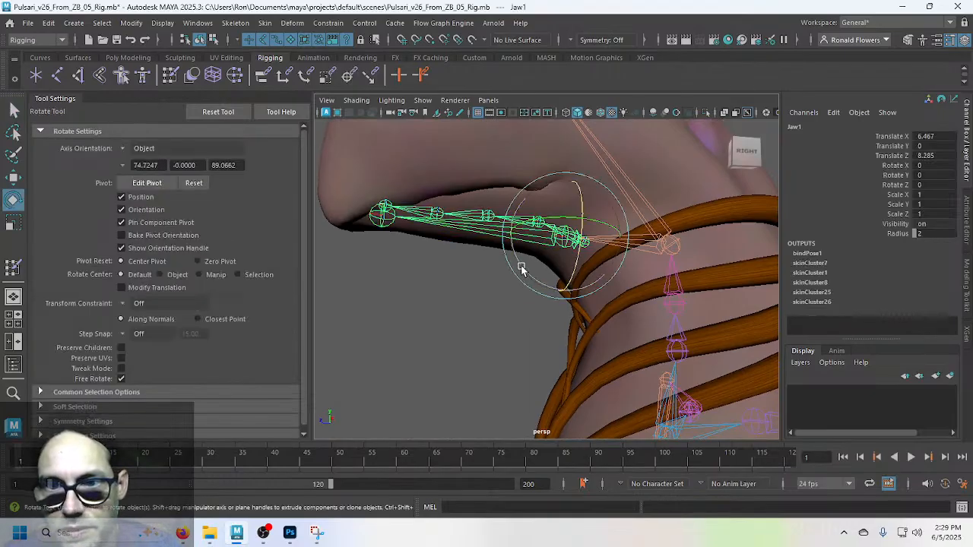
left_click_drag(522, 261, 549, 310)
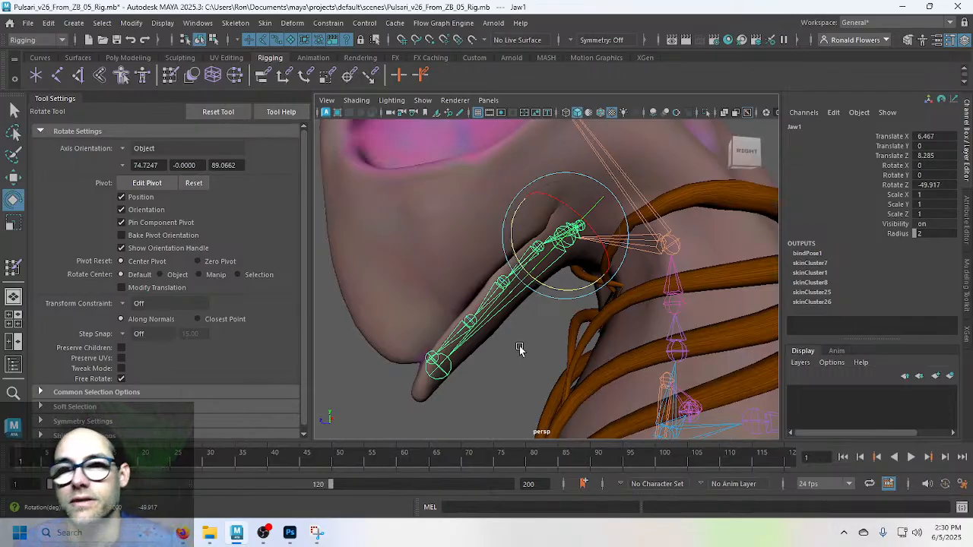
scroll(700, 292, "down", 5)
scroll(665, 299, "up", 2)
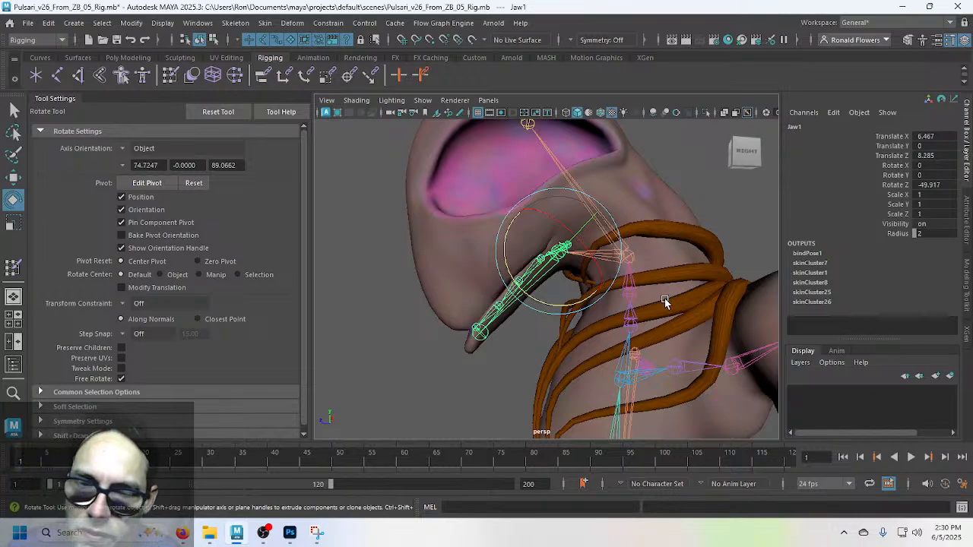
mouse_move(547, 305)
left_mouse_down()
mouse_move(570, 306)
mouse_move(556, 295)
mouse_move(564, 283)
mouse_move(559, 294)
left_mouse_up()
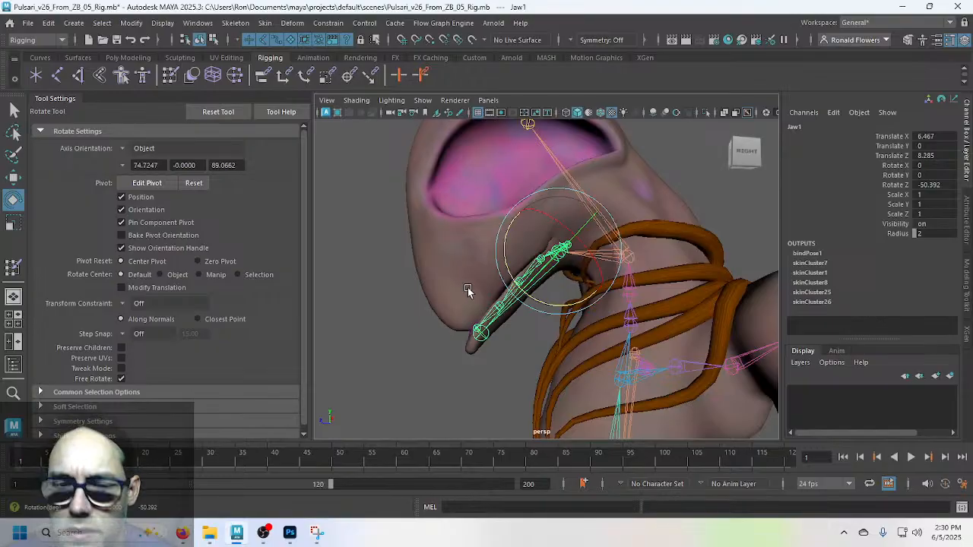
Step: Select the Body mesh and switch to vertex selection
left_click(444, 306)
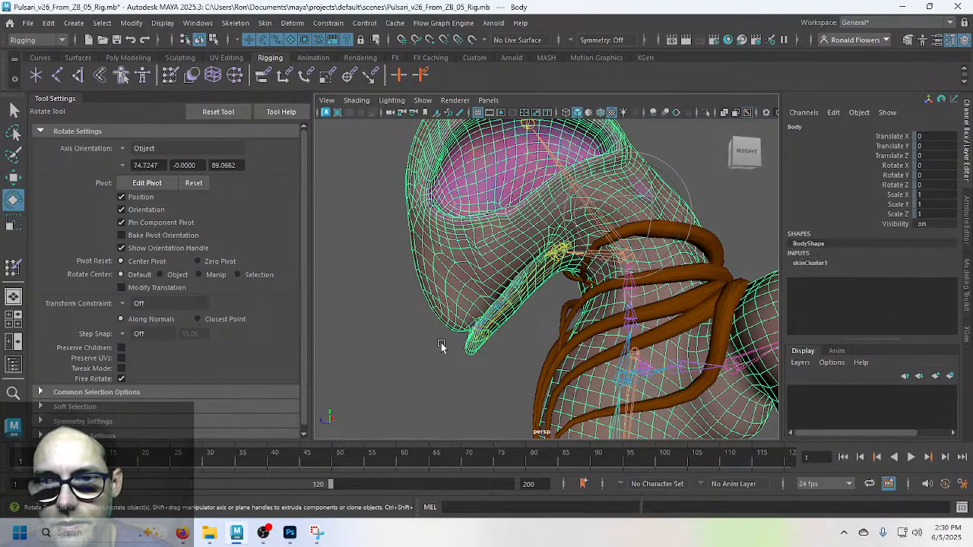
left_click_drag(445, 347, 468, 344, "alt")
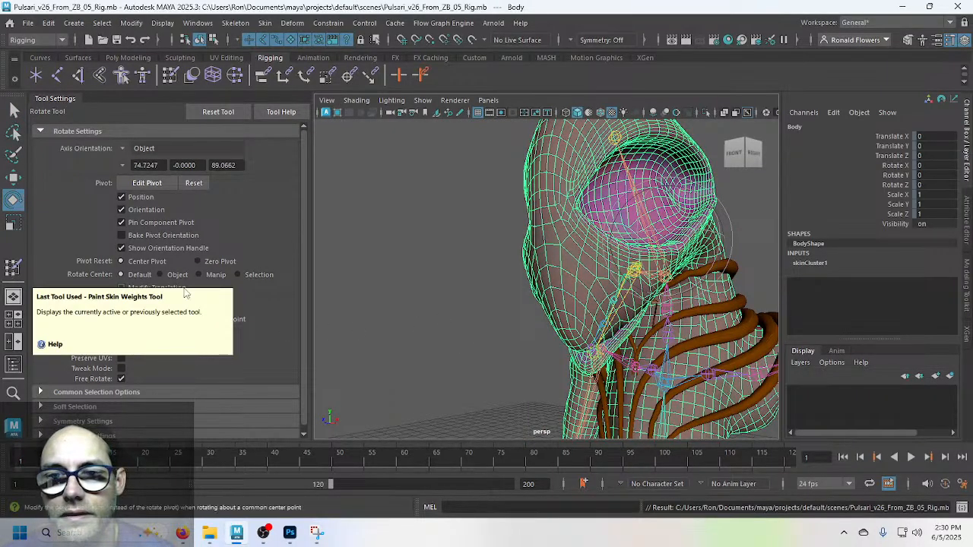
key("F9")
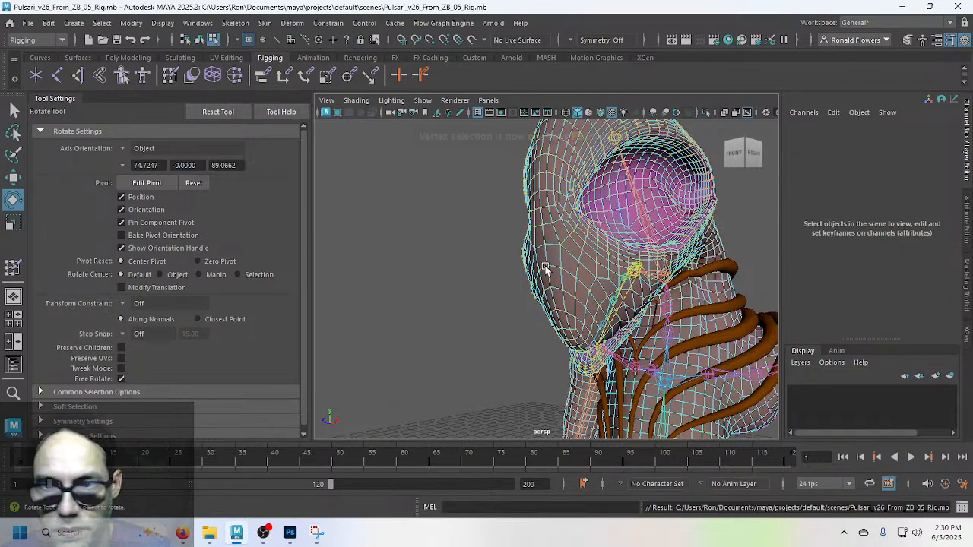
Step: Switch to the side view and examine the vertices where the lower jaw meets the upper lip
scroll(471, 292, "down", 3)
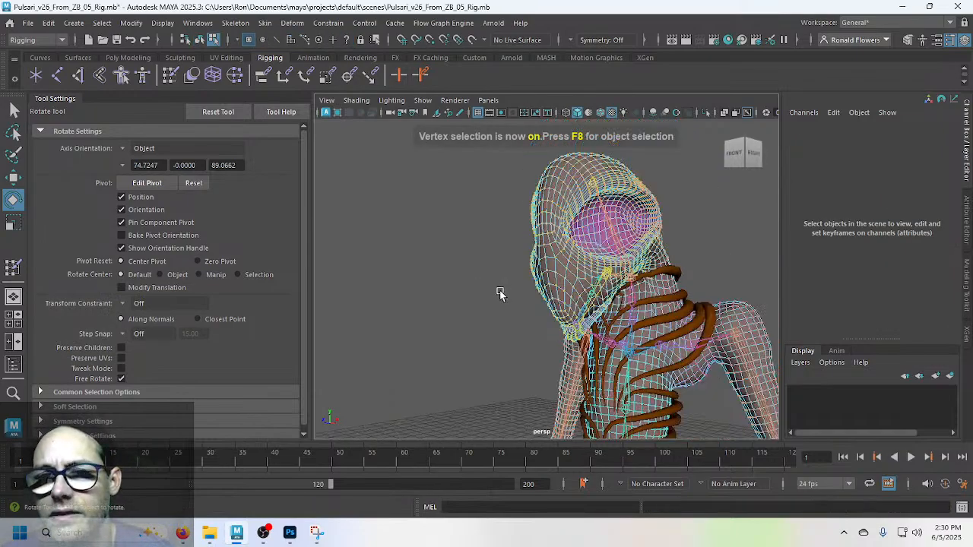
left_click_drag(499, 291, 431, 306, "alt")
key("space")
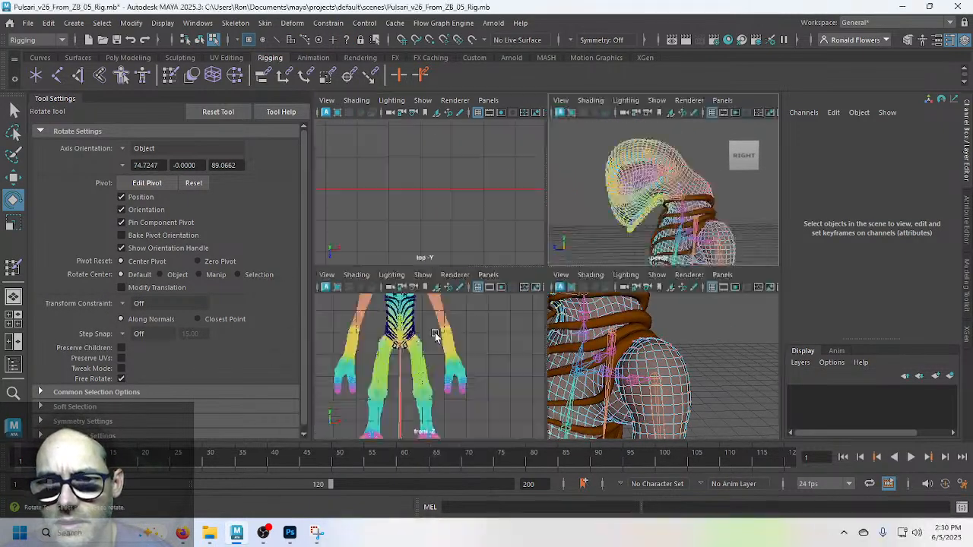
key("space")
scroll(587, 343, "down", 8)
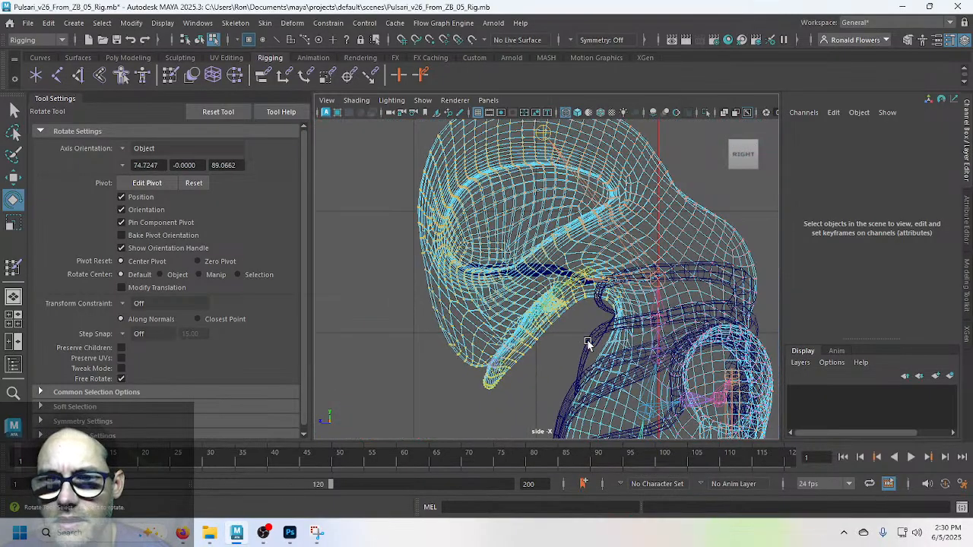
scroll(538, 333, "up", 2)
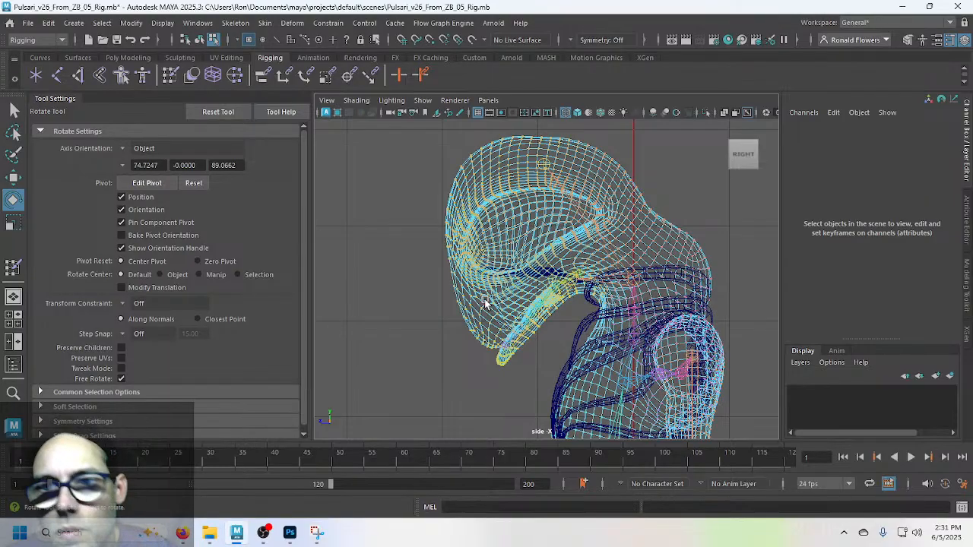
scroll(473, 304, "up", 10)
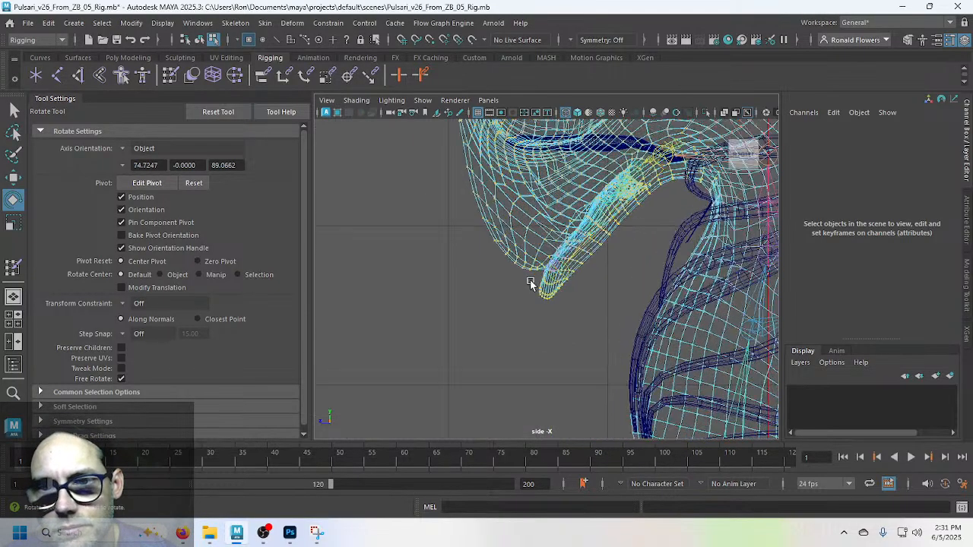
middle_click_drag(486, 269, 417, 361, "alt")
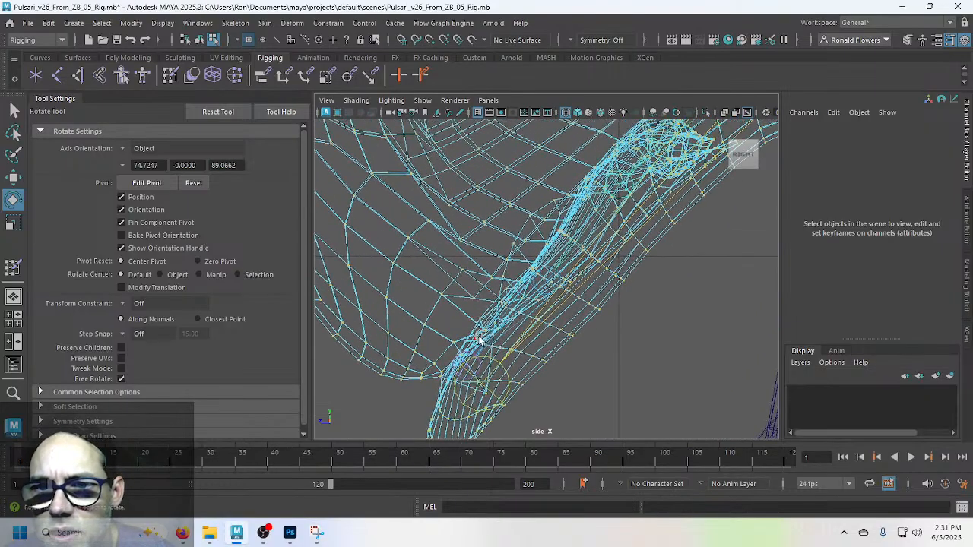
scroll(482, 337, "down", 3)
scroll(547, 306, "up", 4)
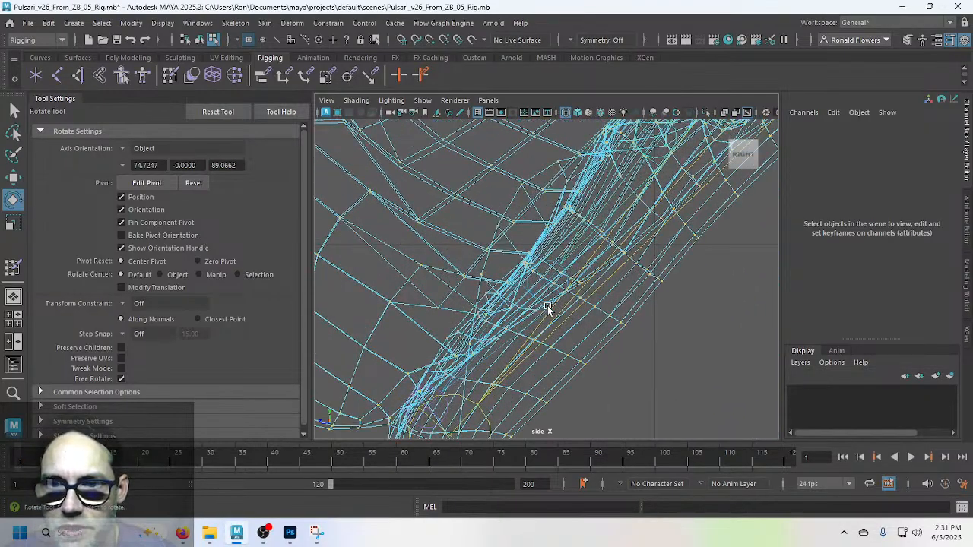
scroll(547, 306, "down", 8)
scroll(430, 289, "down", 6)
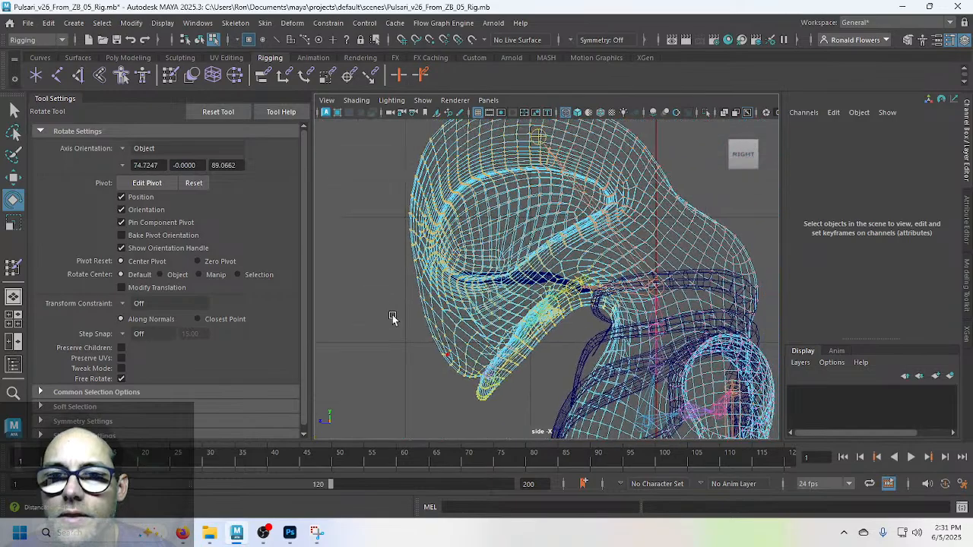
Step: Try a marquee selection of the head and jaw vertices, inspect its extent around the jaw and clear it
left_click_drag(402, 150, 460, 180)
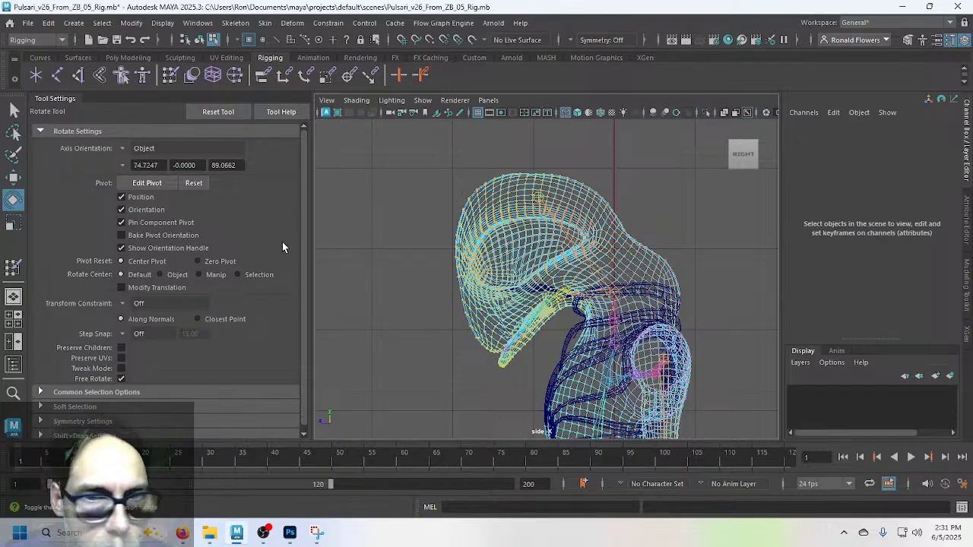
left_click_drag(412, 141, 604, 362)
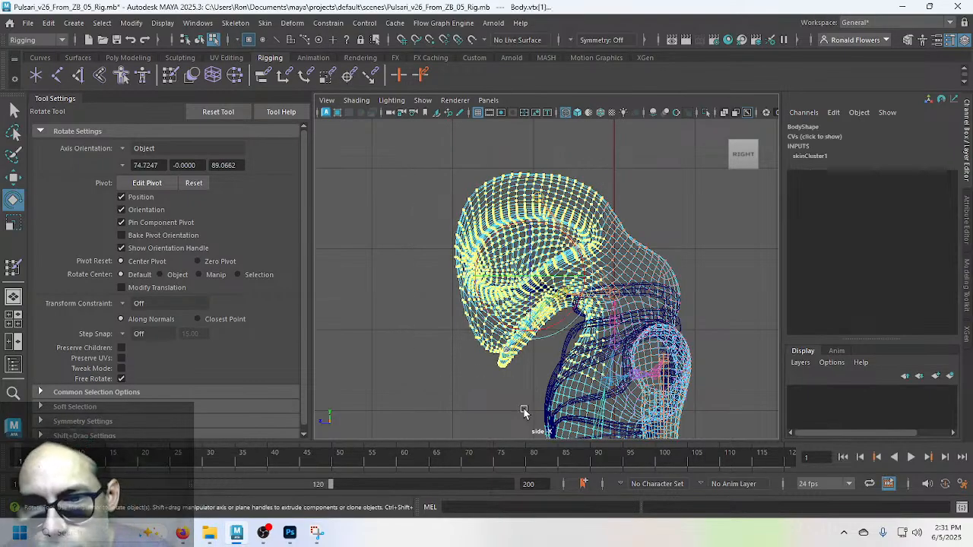
scroll(593, 369, "up", 5)
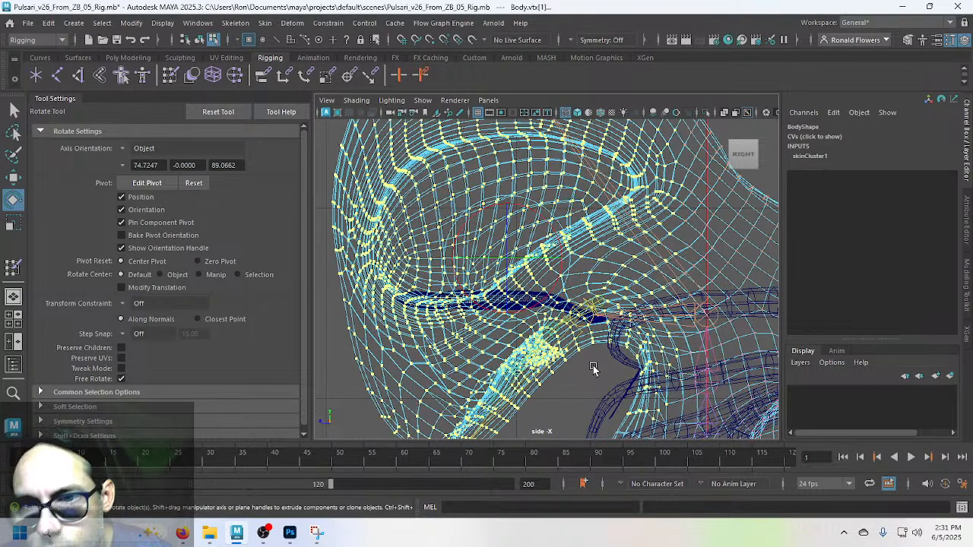
middle_click_drag(599, 370, 527, 289, "alt")
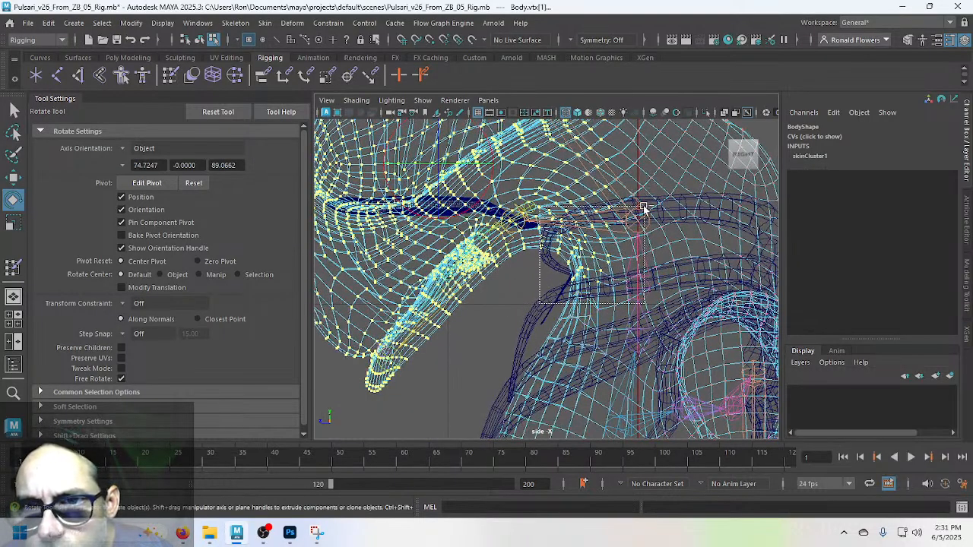
middle_click_drag(477, 337, 567, 297, "alt")
scroll(534, 335, "up", 3)
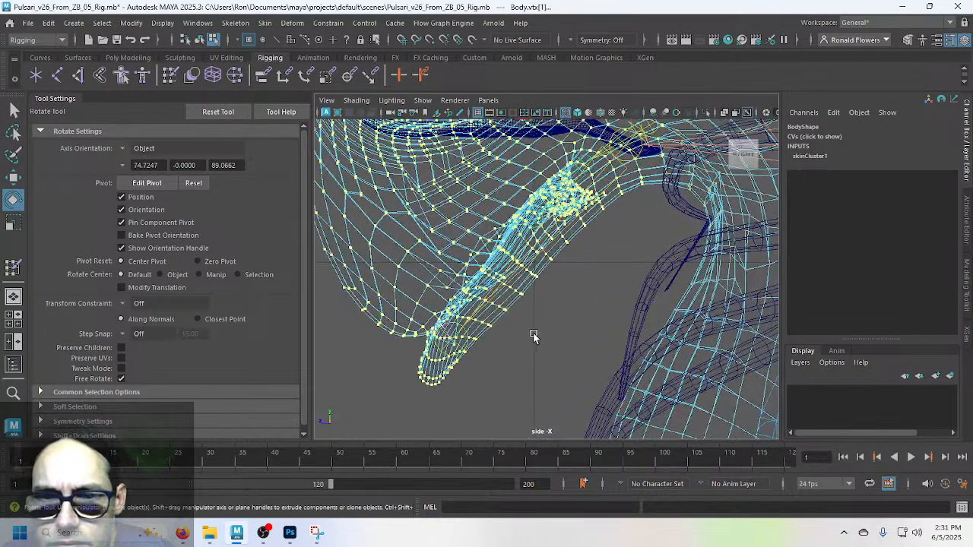
left_click(467, 397)
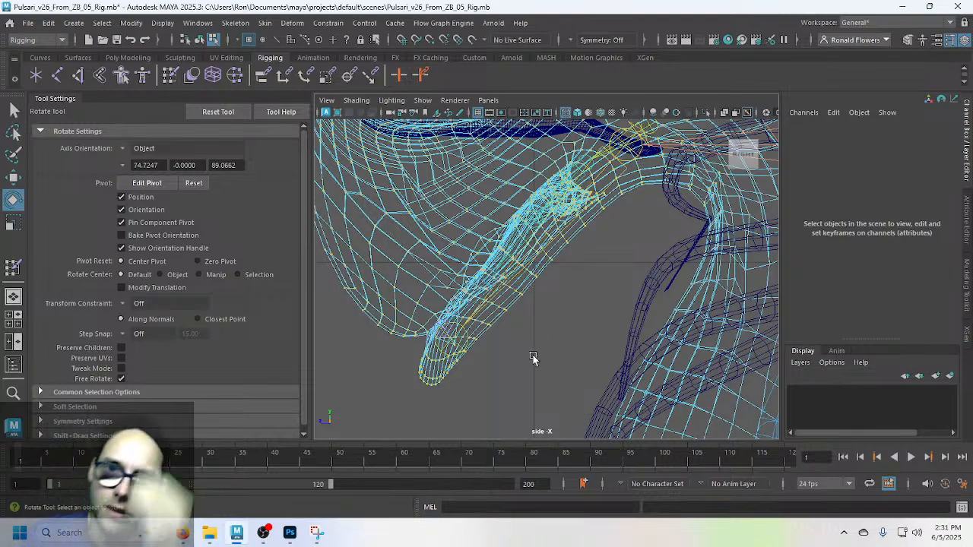
Step: Return the Body mesh to object selection and switch to the Modeling menu set
key("F8")
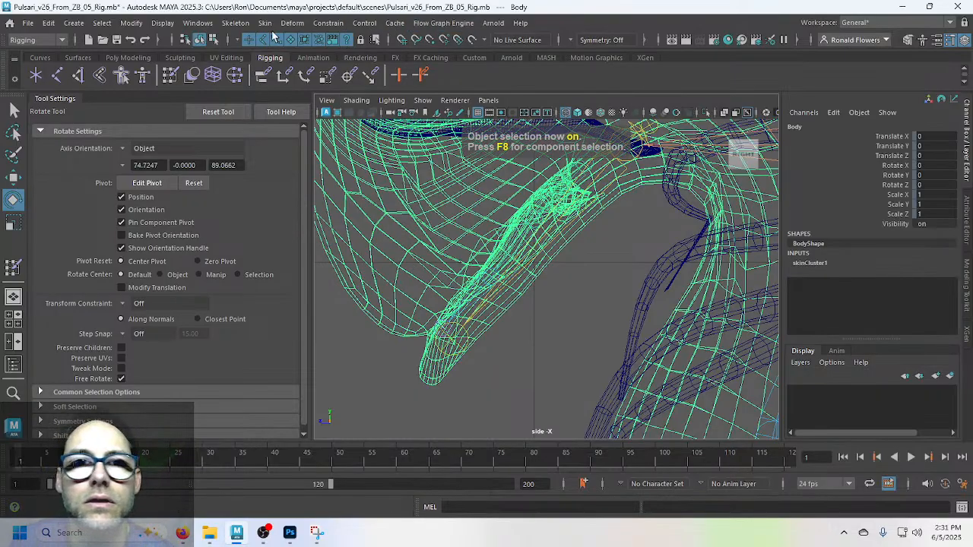
left_click(36, 39)
left_click(42, 53)
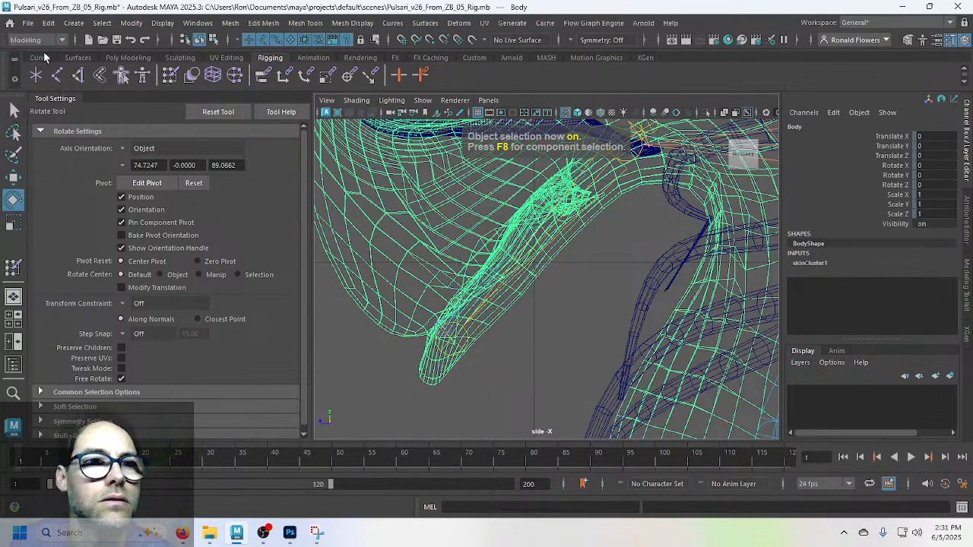
Step: Select the vertices of the head's UV shell with the two round eye areas in the UV Editor and minimize the editor
left_click(484, 23)
left_click(572, 48)
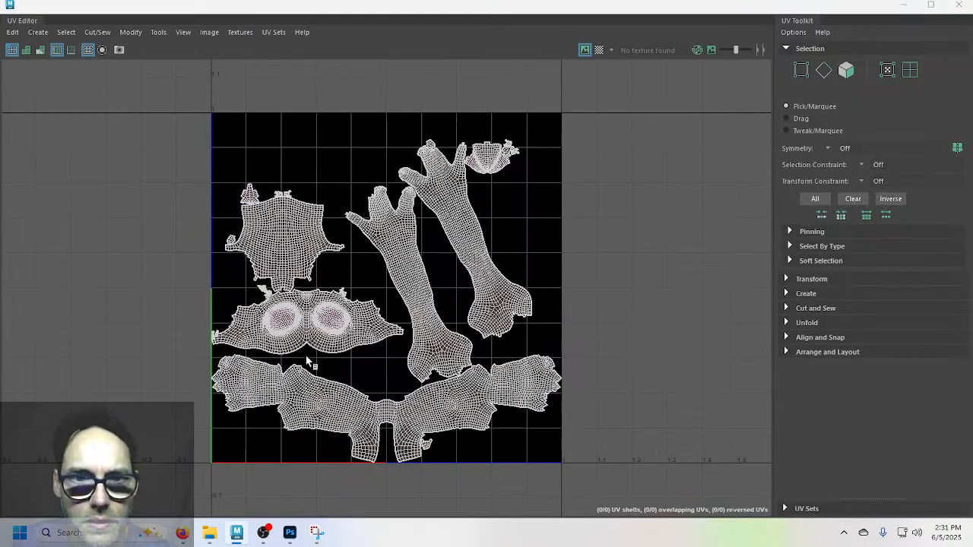
right_click_drag(342, 329, 319, 338)
left_click(343, 347)
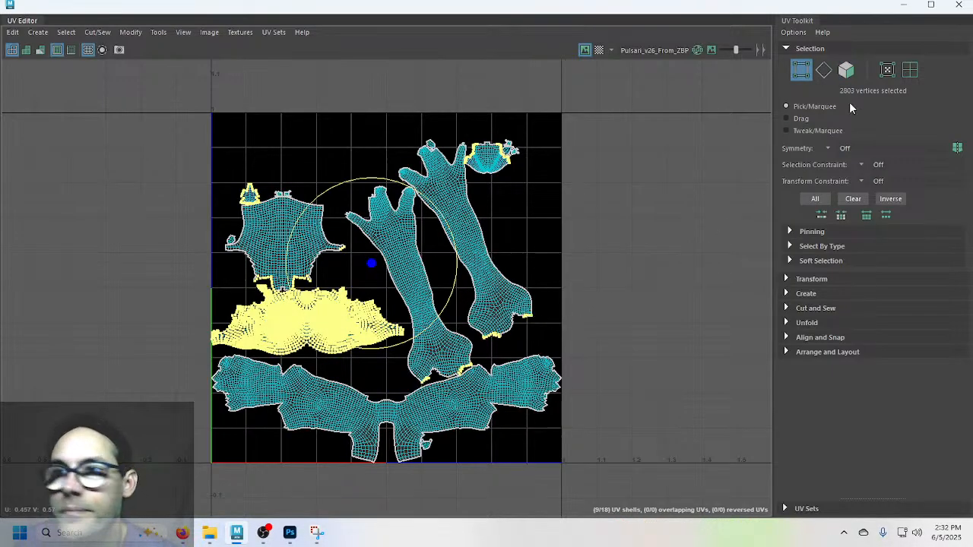
left_click(903, 4)
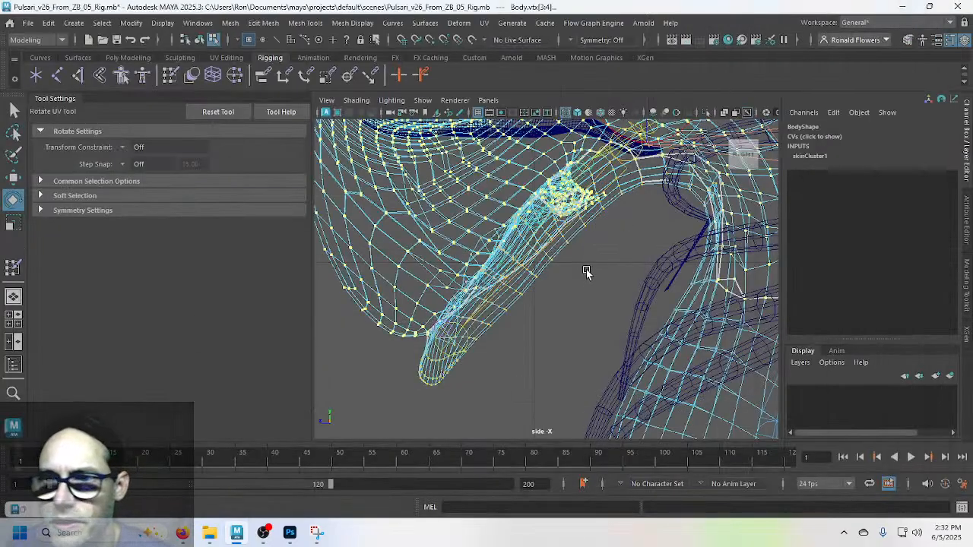
Step: Examine in the side view which vertices around the jaw and lip the UV shell selection covers, and clear it
key("e")
key("f")
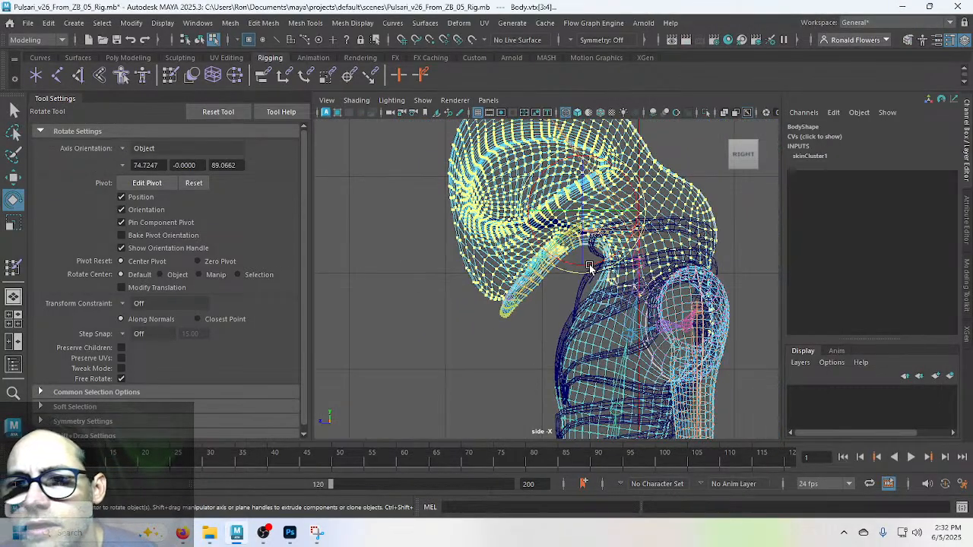
scroll(590, 266, "up", 10)
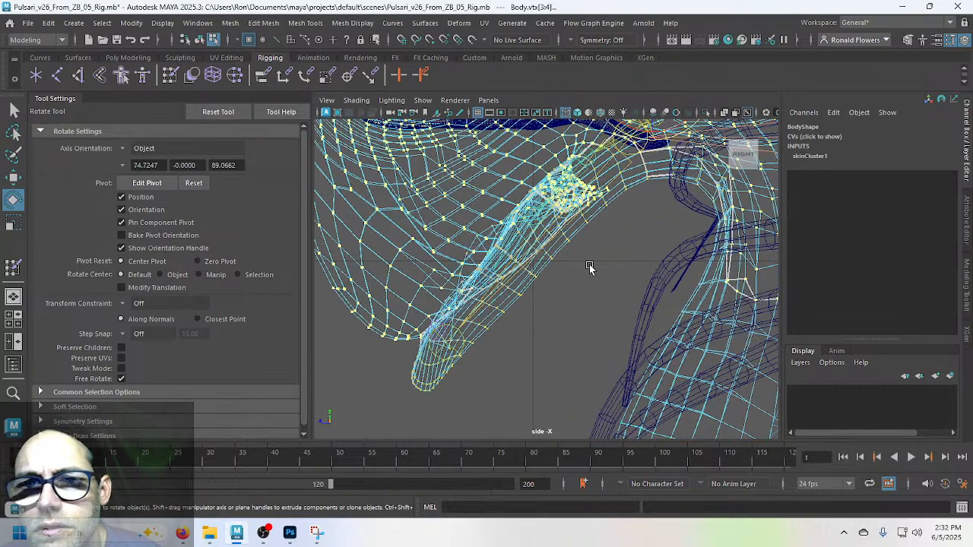
scroll(589, 266, "up", 3)
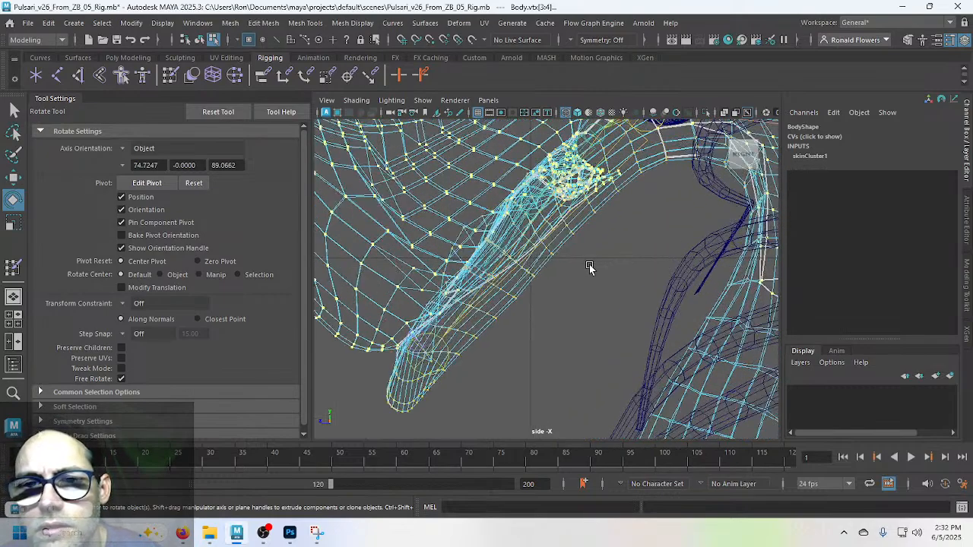
scroll(589, 266, "down", 4)
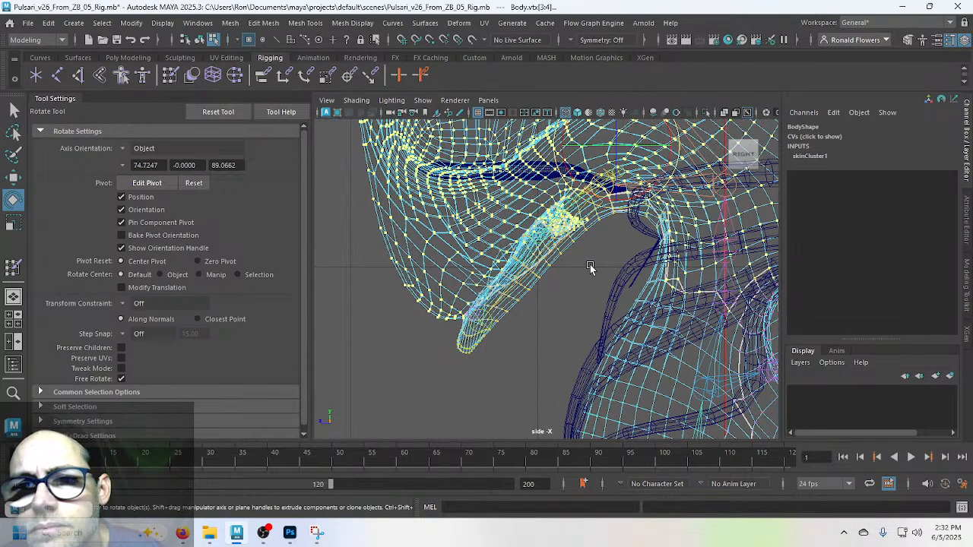
scroll(593, 261, "down", 6)
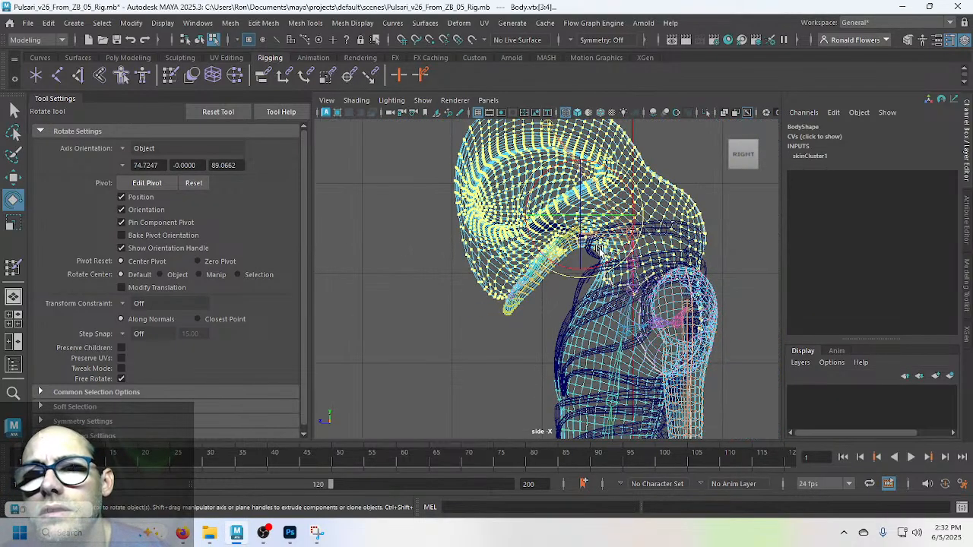
left_click(418, 307)
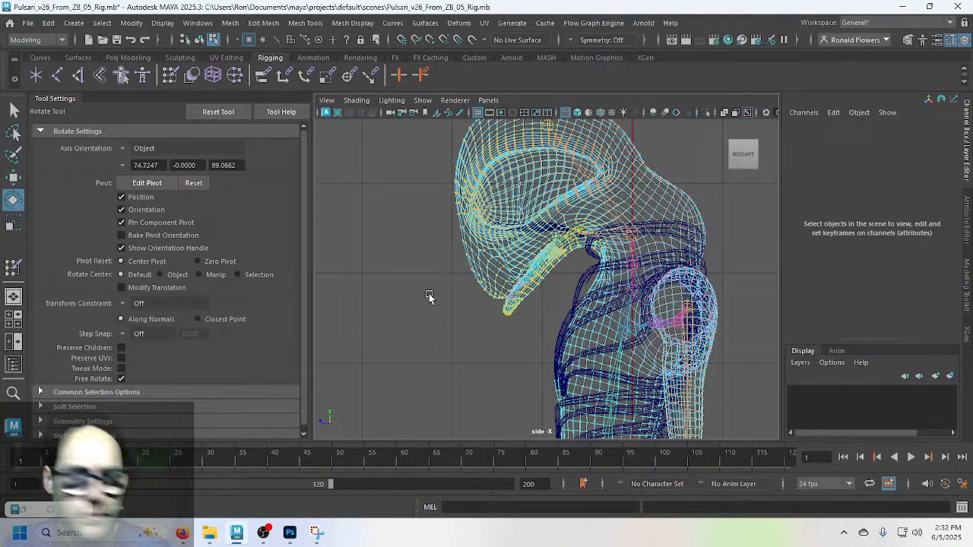
Step: Return the Body mesh to object selection, activate the Paint Skin Weights tool and choose the Head2 influence
middle_click_drag(435, 253, 424, 316, "alt")
key("F8")
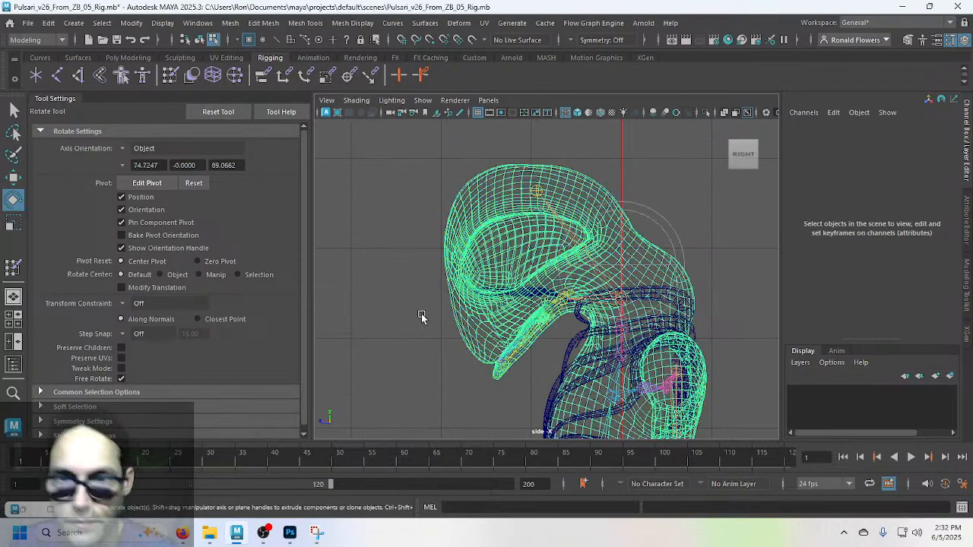
key("y")
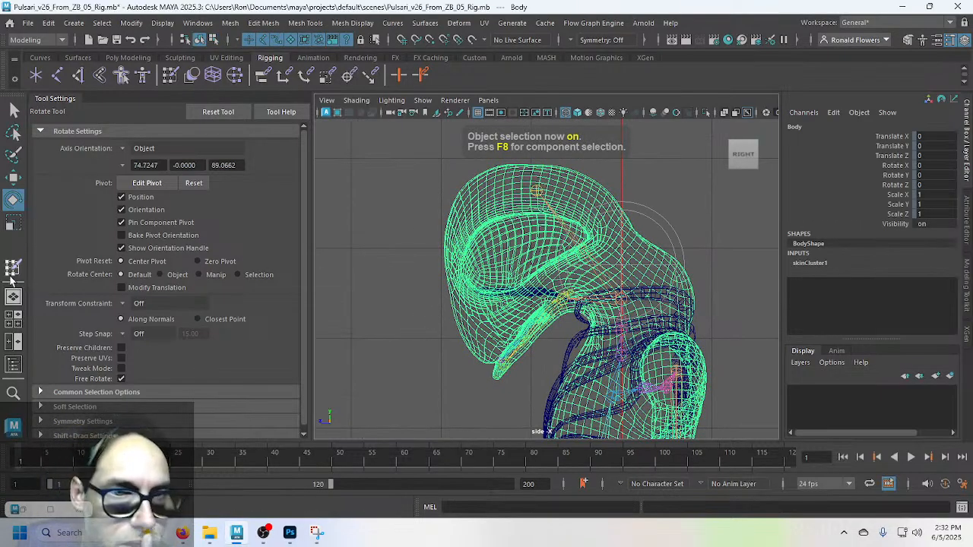
scroll(267, 285, "up", 5)
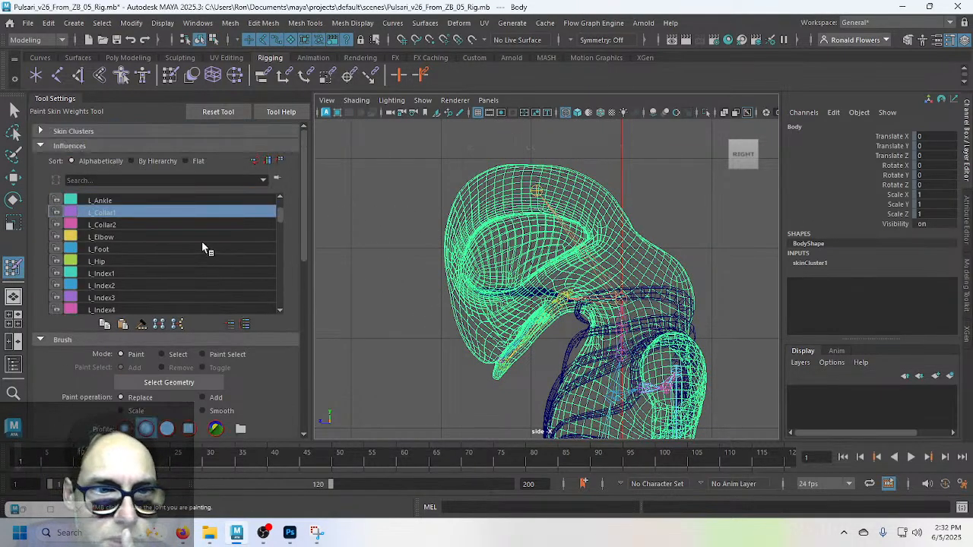
scroll(183, 232, "up", 3)
left_click(147, 212)
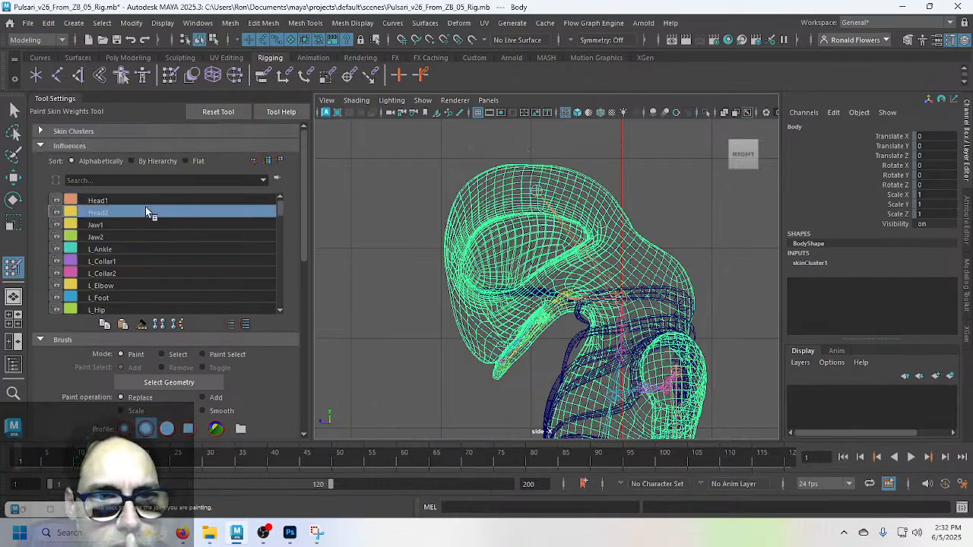
Step: Switch to the perspective view and display the Head2 weights on the Body mesh around the head and jaw
middle_click(387, 285)
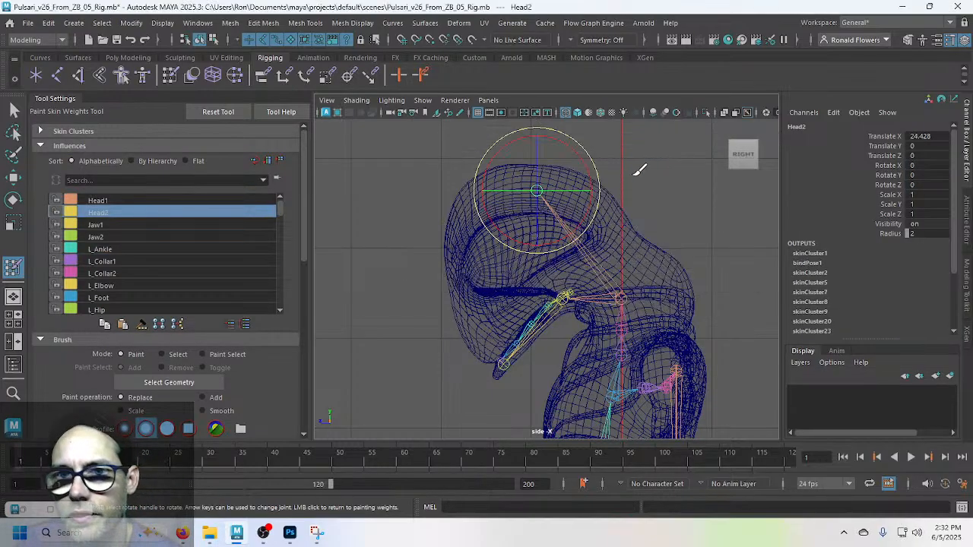
key("space")
key("space")
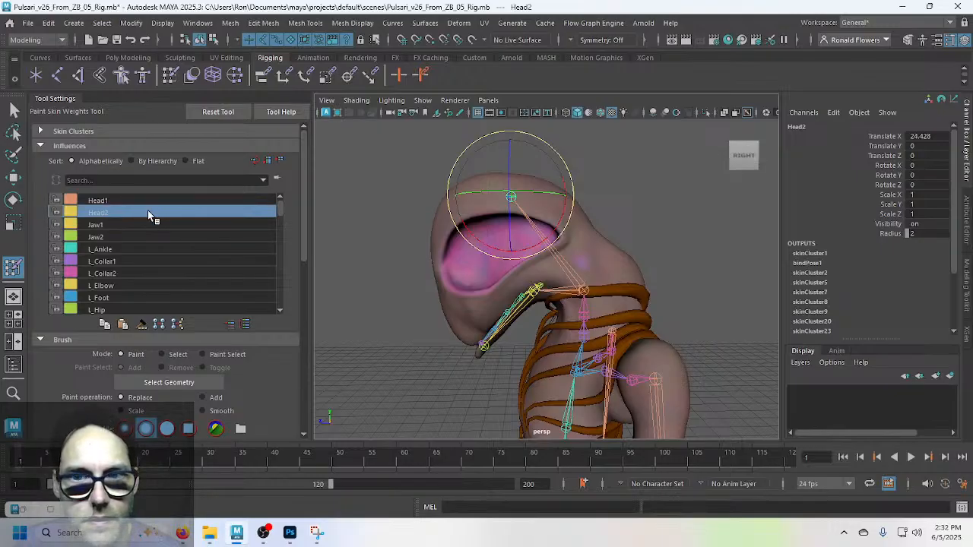
left_click(375, 344)
scroll(392, 319, "up", 3)
scroll(394, 320, "down", 2)
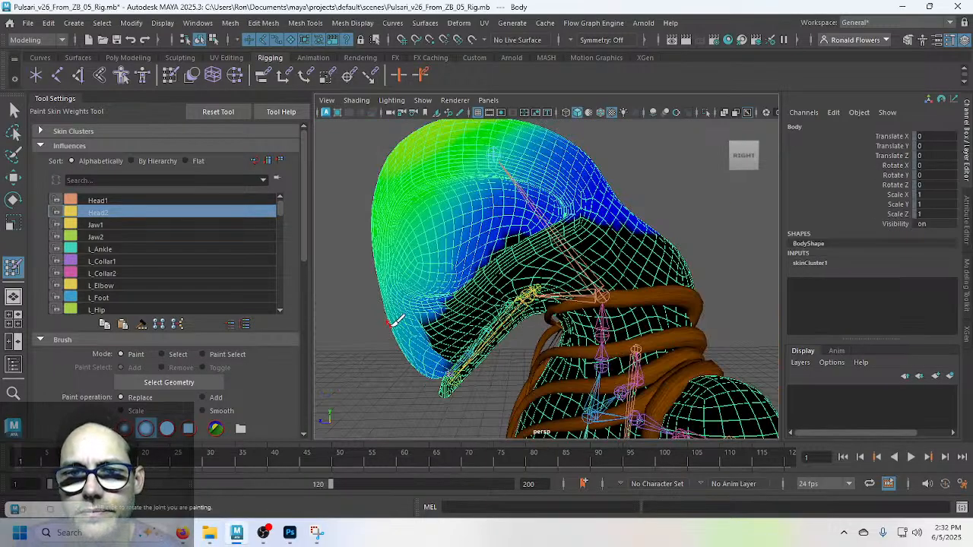
mouse_move(394, 322)
left_mouse_down("alt")
mouse_move(471, 326)
mouse_move(408, 317)
mouse_move(402, 288)
mouse_move(384, 311)
mouse_move(417, 310)
left_mouse_up("alt")
Step: Set the skin weight brush's value to 1 and adjust the brush size over the face
scroll(262, 395, "down", 6)
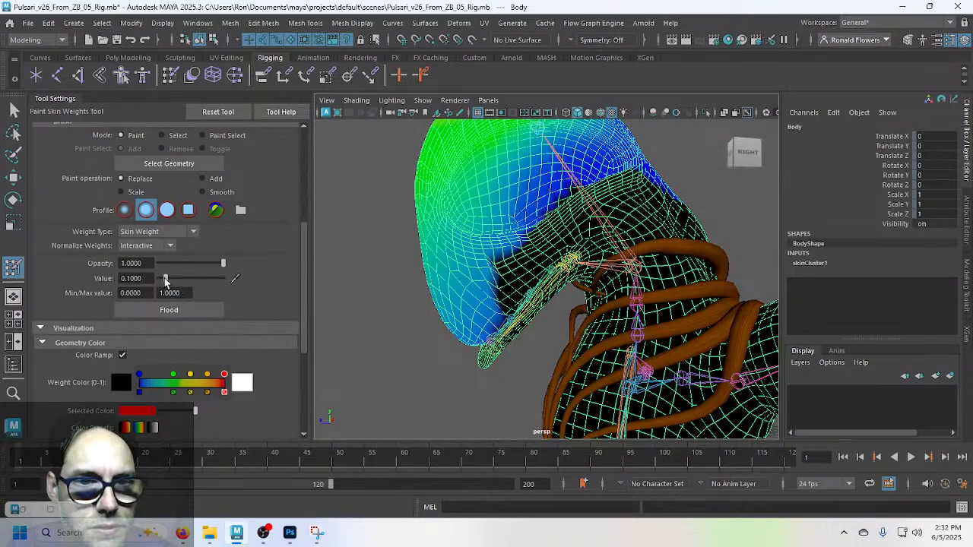
left_click_drag(165, 278, 247, 284)
scroll(285, 300, "up", 4)
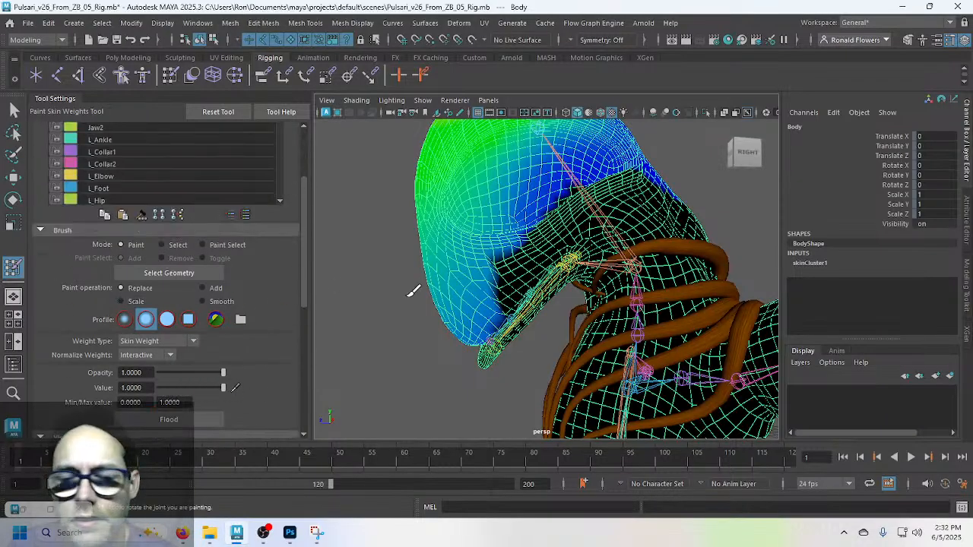
mouse_move(525, 242)
left_mouse_down("alt")
mouse_move(547, 224)
mouse_move(524, 232)
mouse_move(563, 228)
mouse_move(534, 234)
left_mouse_up("alt")
scroll(532, 228, "up", 5)
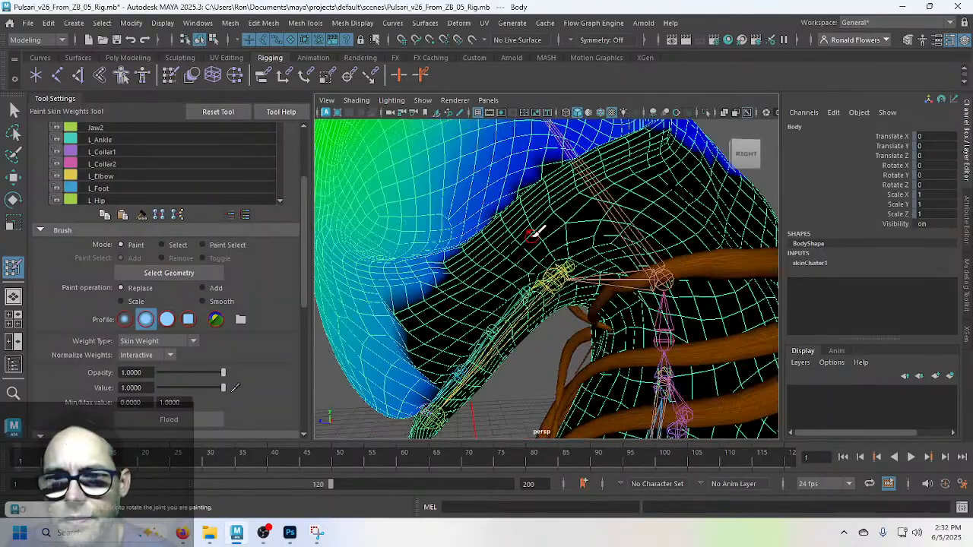
left_click_drag(439, 198, 445, 267, "alt")
key("b")
left_click_drag(447, 231, 473, 222)
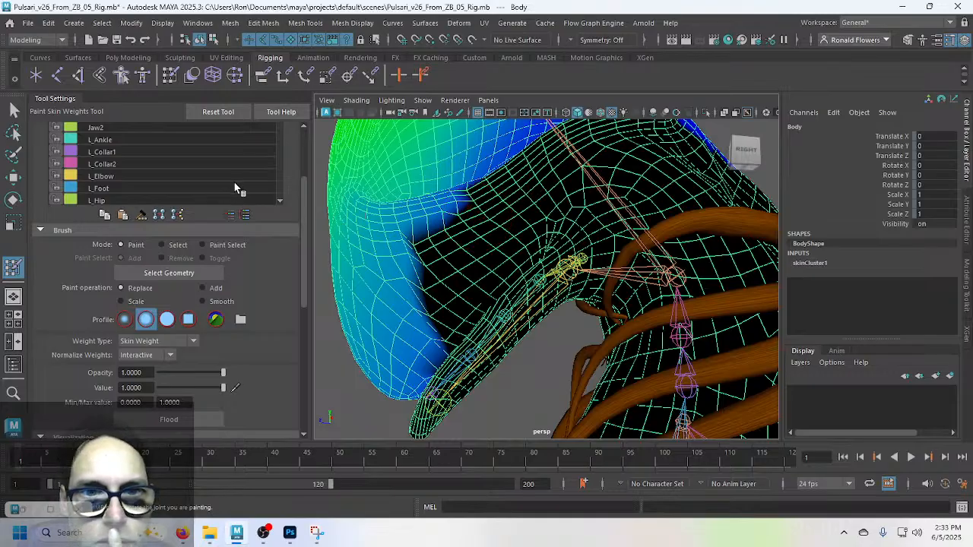
Step: Choose the Head1 influence and paint its weight along the right side of the face above the jaw
scroll(300, 209, "up", 3)
left_click(136, 163)
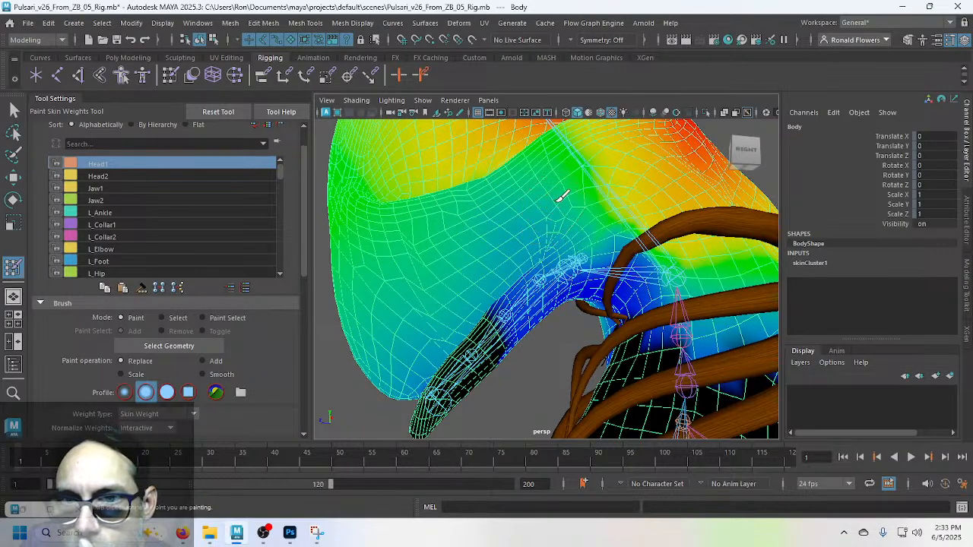
mouse_move(563, 196)
left_mouse_down()
mouse_move(559, 189)
mouse_move(497, 268)
mouse_move(462, 281)
mouse_move(429, 316)
mouse_move(385, 385)
left_mouse_up()
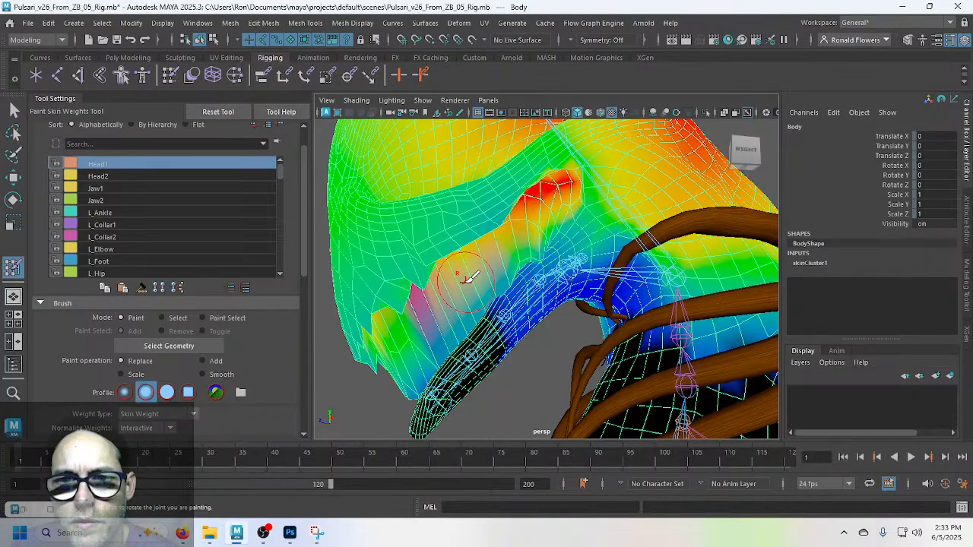
mouse_move(462, 276)
left_mouse_down("alt")
mouse_move(646, 277)
mouse_move(498, 261)
mouse_move(549, 282)
mouse_move(586, 276)
mouse_move(491, 180)
mouse_move(503, 181)
mouse_move(494, 140)
mouse_move(547, 138)
mouse_move(585, 177)
mouse_move(641, 278)
mouse_move(638, 321)
mouse_move(618, 300)
mouse_move(426, 289)
mouse_move(441, 296)
mouse_move(502, 259)
mouse_move(521, 267)
mouse_move(555, 255)
mouse_move(558, 242)
mouse_move(532, 250)
mouse_move(564, 239)
left_mouse_up("alt")
left_click(601, 293)
Step: Paint Head1 weight onto the front upper-lip vertices that still cling to the lower jaw
scroll(532, 282, "up", 5)
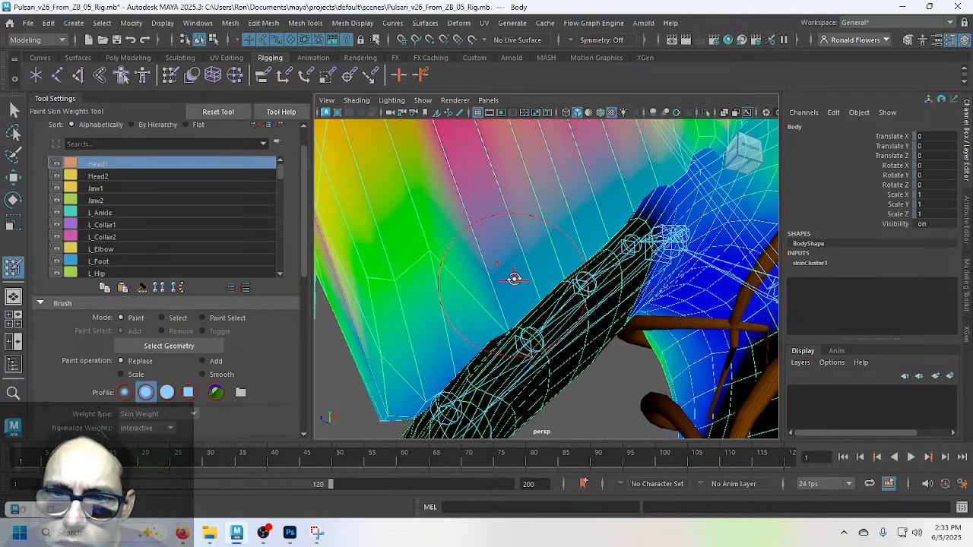
left_click_drag(568, 300, 454, 264, "alt")
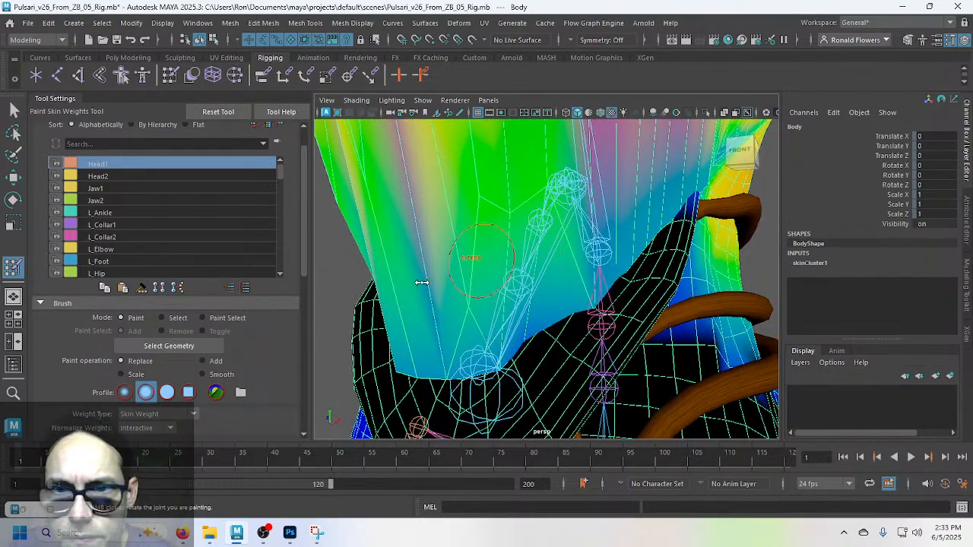
mouse_move(485, 210)
left_mouse_down()
mouse_move(539, 199)
mouse_move(490, 298)
mouse_move(436, 348)
mouse_move(461, 339)
left_mouse_up()
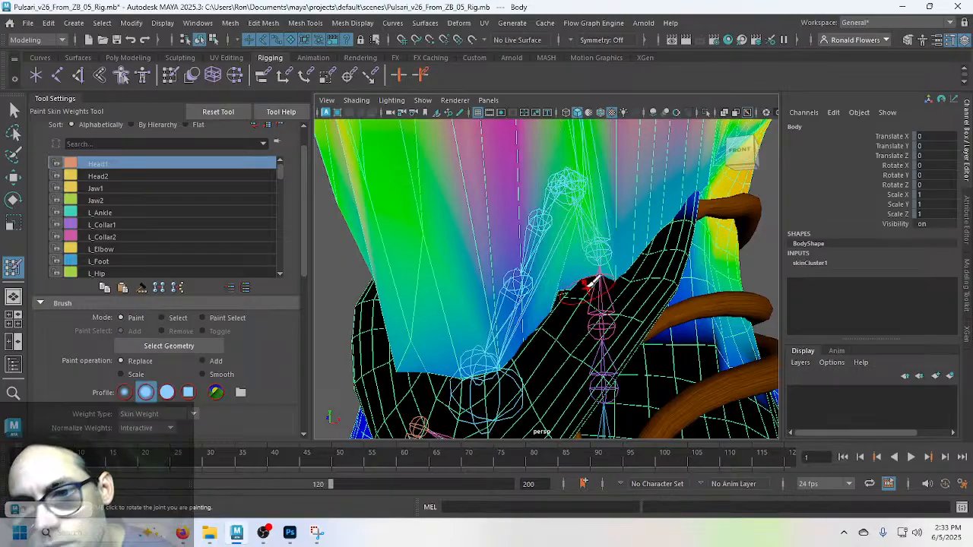
left_click_drag(558, 249, 519, 255, "alt")
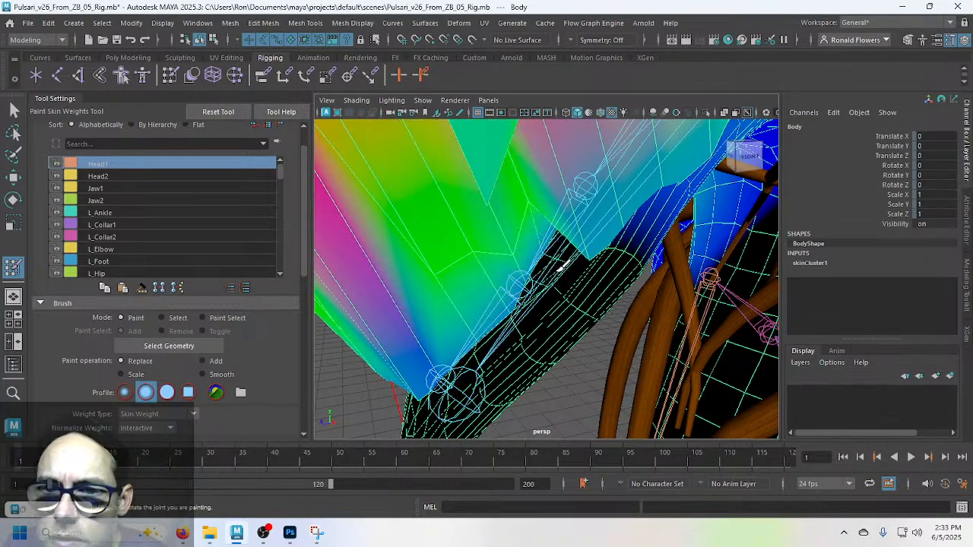
Step: Paint Head1 weight along the left side of the face above the jaw hinge
left_click_drag(479, 211, 646, 299, "alt")
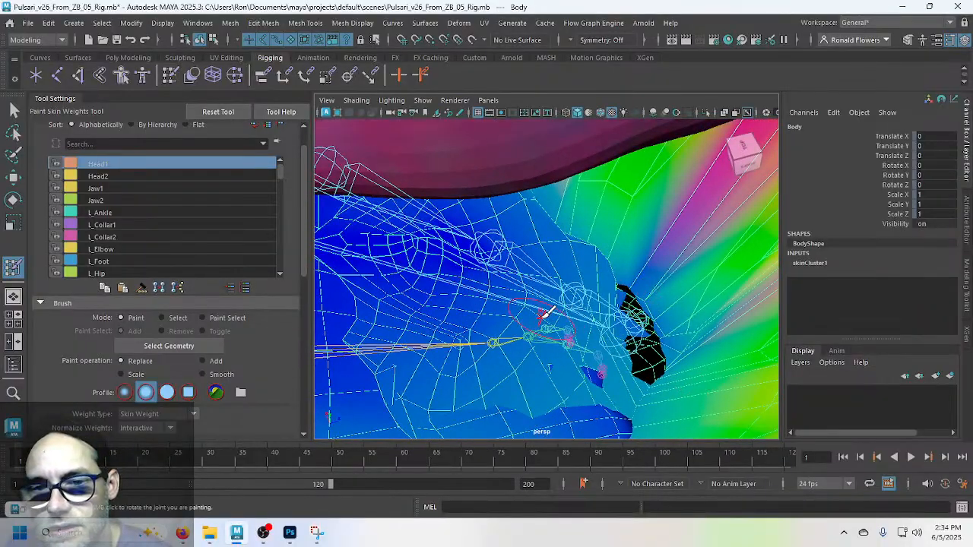
left_click_drag(544, 313, 554, 237, "alt")
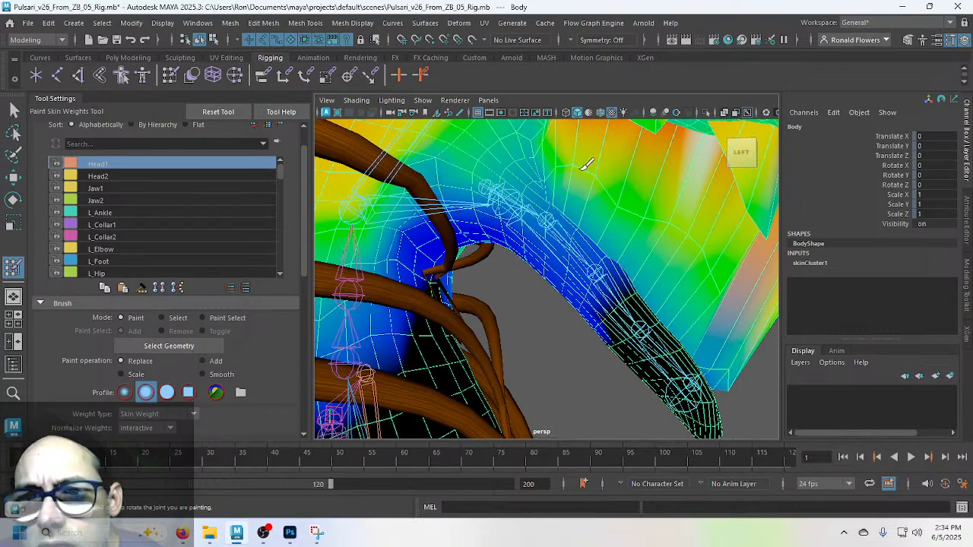
mouse_move(585, 165)
left_mouse_down()
mouse_move(697, 232)
mouse_move(741, 283)
mouse_move(704, 278)
left_mouse_up()
middle_click_drag(656, 198, 661, 276, "alt")
scroll(656, 275, "up", 3)
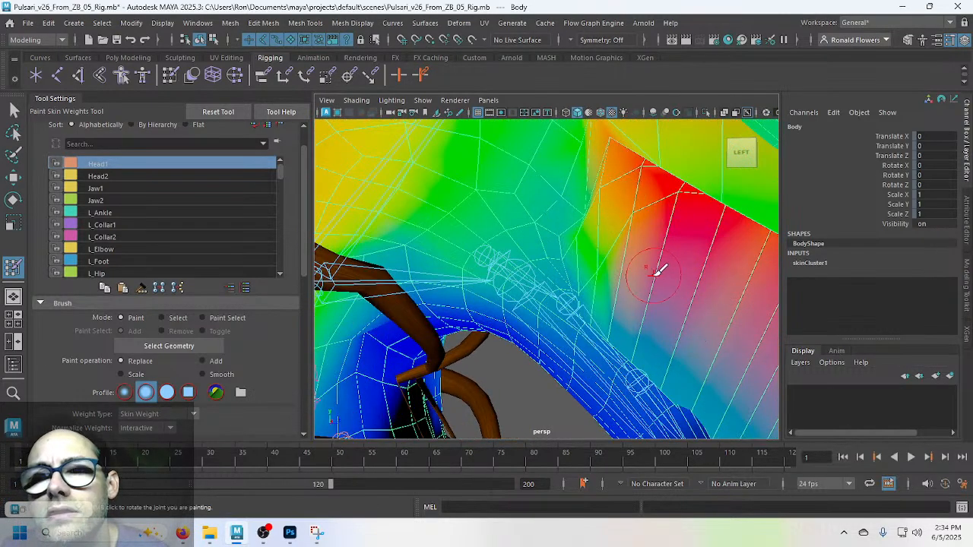
Step: Paint Head1 weight along the left half of the upper lip, from the jaw tip back toward the hinge
mouse_move(658, 269)
left_mouse_down("alt")
mouse_move(608, 254)
mouse_move(615, 267)
mouse_move(534, 174)
mouse_move(536, 236)
mouse_move(562, 246)
left_mouse_up("alt")
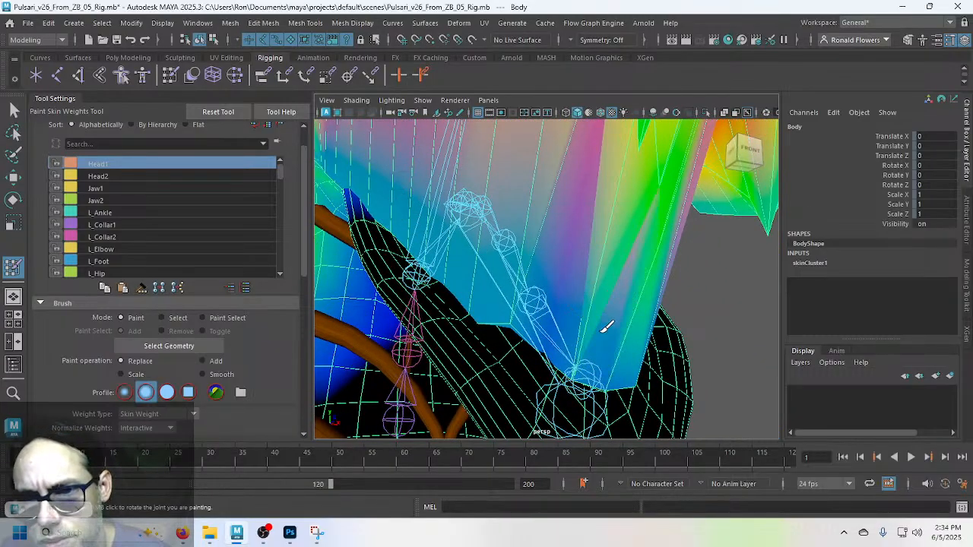
mouse_move(606, 327)
left_mouse_down()
mouse_move(582, 343)
mouse_move(622, 364)
mouse_move(637, 359)
mouse_move(347, 281)
mouse_move(445, 234)
left_mouse_up()
left_click_drag(498, 298, 583, 295)
left_click_drag(576, 253, 584, 264)
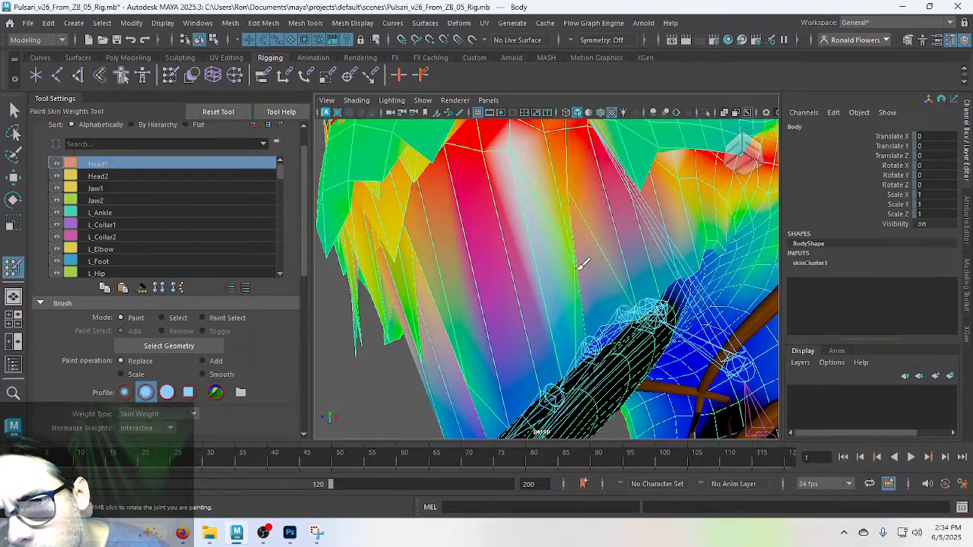
Step: Paint Head1 weight onto the remaining stretched lip vertices near the jaw tip, checking them from both sides
mouse_move(548, 342)
left_mouse_down("alt")
mouse_move(517, 245)
mouse_move(539, 322)
mouse_move(566, 234)
left_mouse_up("alt")
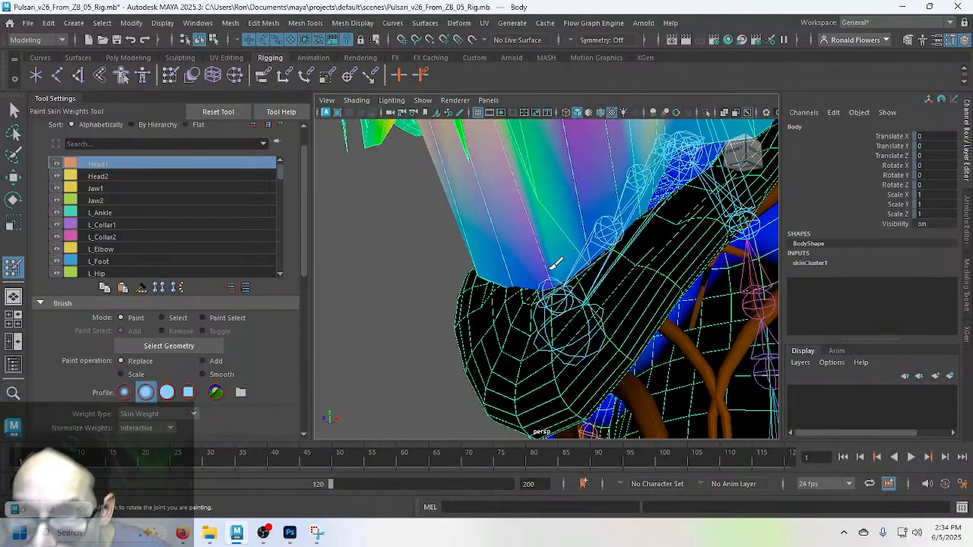
left_click_drag(500, 245, 578, 262, "alt")
mouse_move(582, 202)
left_mouse_down("alt")
mouse_move(576, 245)
mouse_move(537, 316)
mouse_move(510, 270)
mouse_move(491, 268)
mouse_move(426, 190)
mouse_move(568, 220)
left_mouse_up("alt")
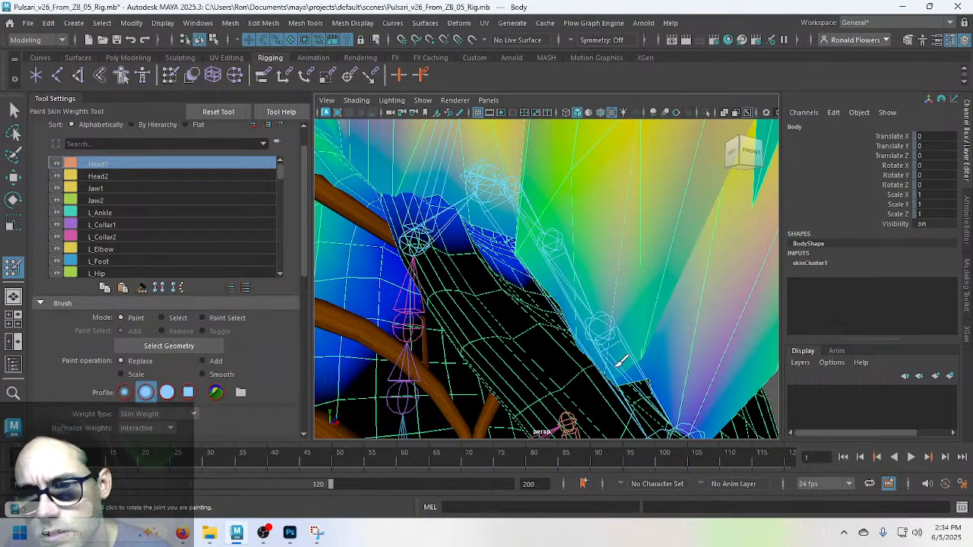
left_click_drag(622, 364, 539, 248, "alt")
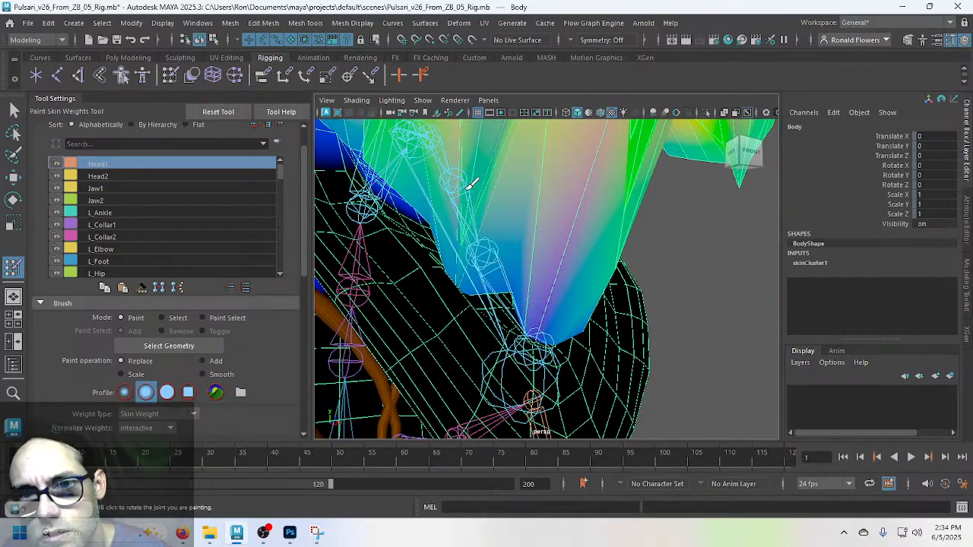
left_click_drag(471, 184, 481, 234)
left_click_drag(582, 249, 497, 256, "alt")
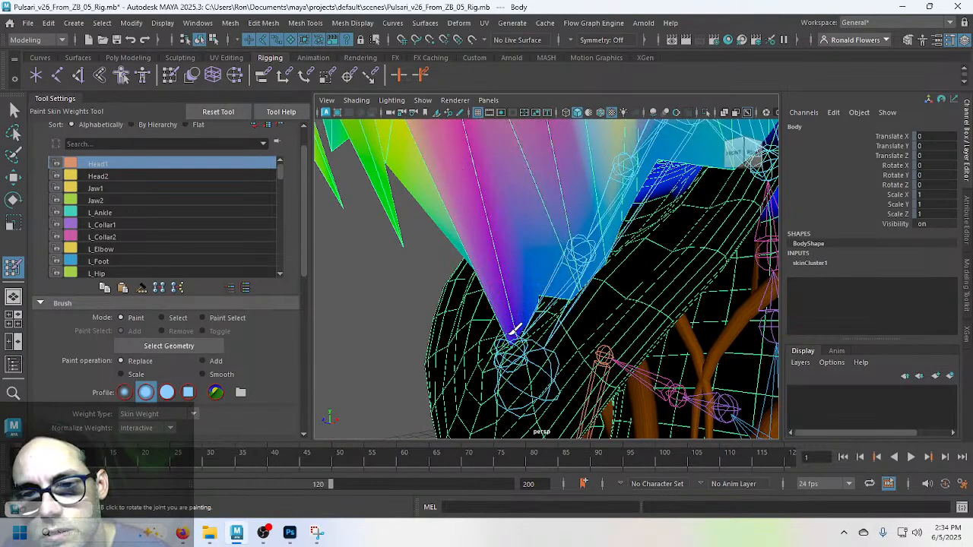
Step: Examine the Head1 skin weights around the upper tooth tips and the lower jaw from several angles
mouse_move(536, 291)
left_mouse_down("alt")
mouse_move(473, 336)
mouse_move(495, 313)
mouse_move(432, 304)
mouse_move(430, 337)
mouse_move(439, 337)
left_mouse_up("alt")
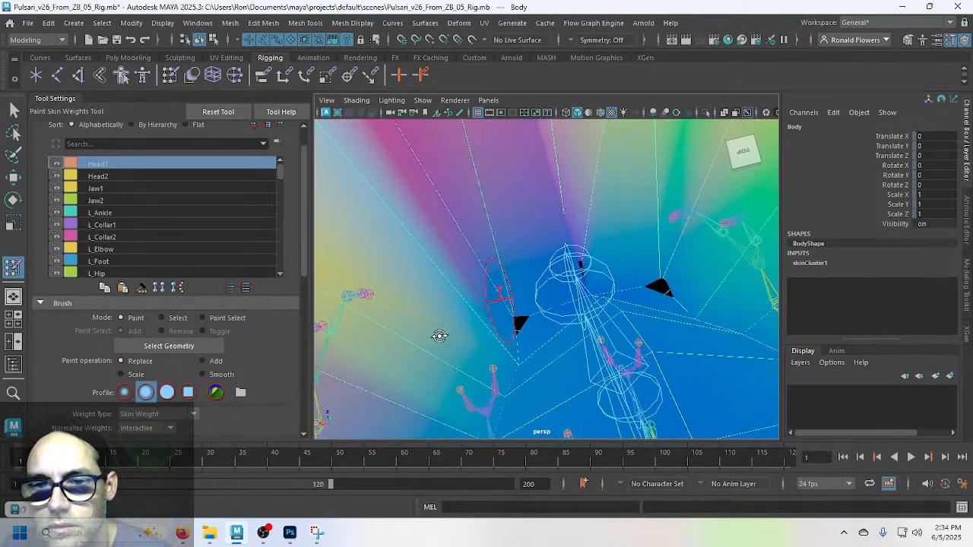
left_click_drag(611, 347, 621, 315, "alt")
middle_click_drag(621, 315, 614, 309, "alt")
left_click_drag(614, 310, 606, 280, "alt")
mouse_move(606, 279)
right_mouse_down("alt")
mouse_move(582, 246)
mouse_move(588, 279)
right_mouse_up("alt")
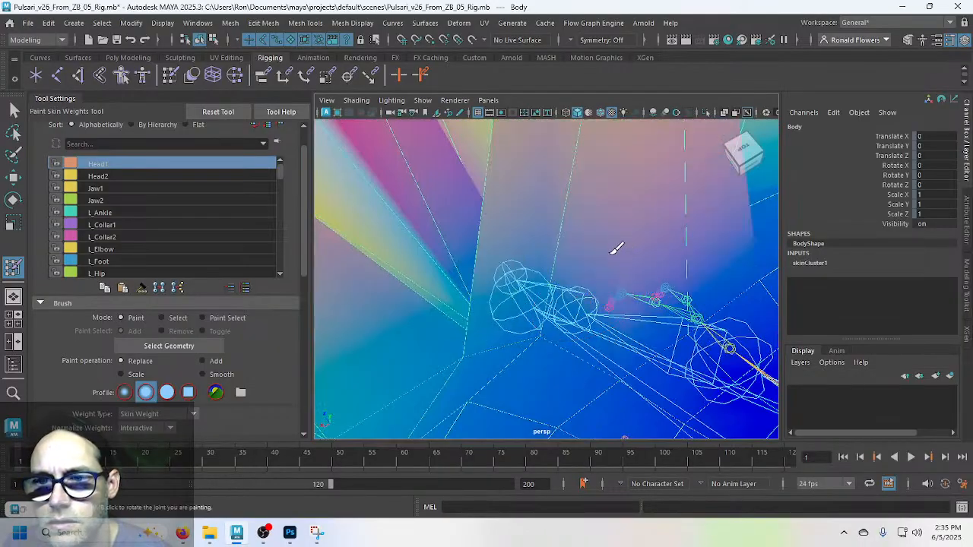
left_click_drag(616, 249, 617, 276, "alt")
mouse_move(681, 269)
left_mouse_down("alt")
mouse_move(763, 241)
mouse_move(730, 255)
left_mouse_up("alt")
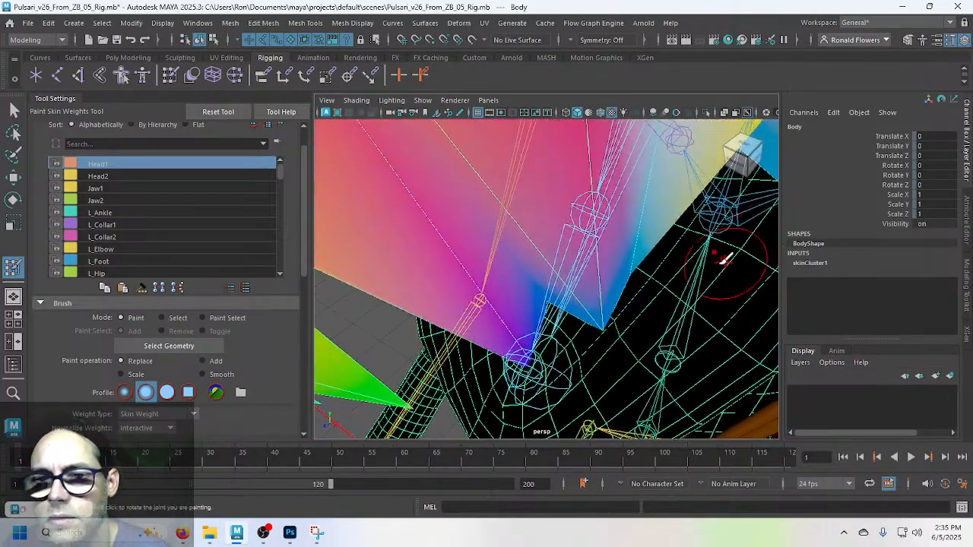
mouse_move(571, 406)
left_mouse_down("alt")
mouse_move(578, 298)
mouse_move(600, 273)
left_mouse_up("alt")
middle_click_drag(604, 271, 580, 340, "alt")
scroll(586, 312, "down", 6)
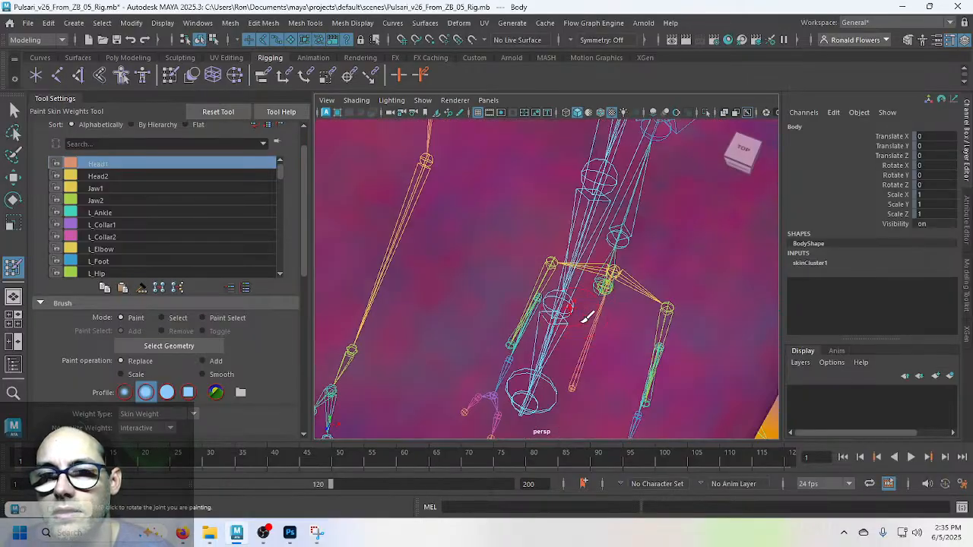
scroll(577, 312, "up", 3)
left_click_drag(580, 304, 560, 249, "alt")
scroll(532, 251, "up", 6)
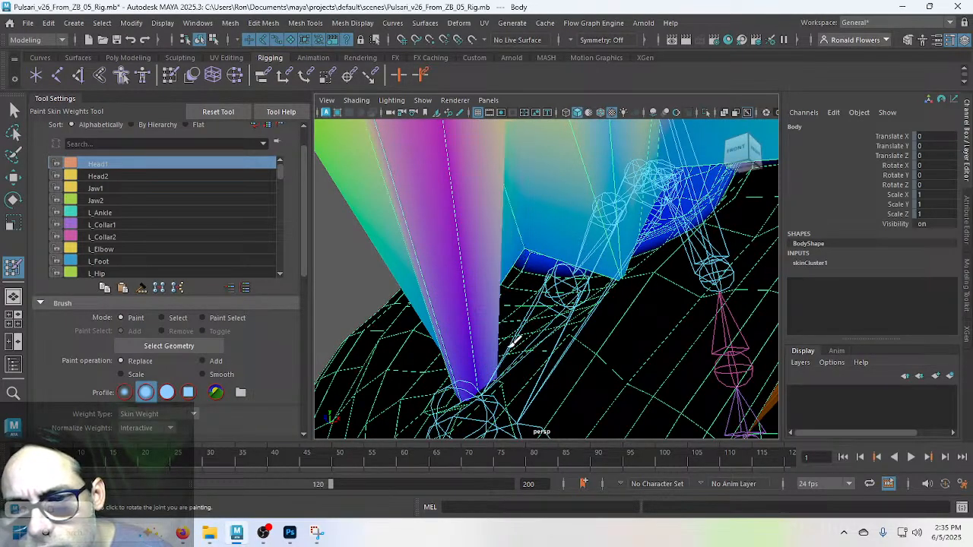
Step: Paint Head1 weights in Replace mode onto the front upper tooth tips that overlap the lower jaw, working from the right side
left_click_drag(468, 318, 647, 324, "alt")
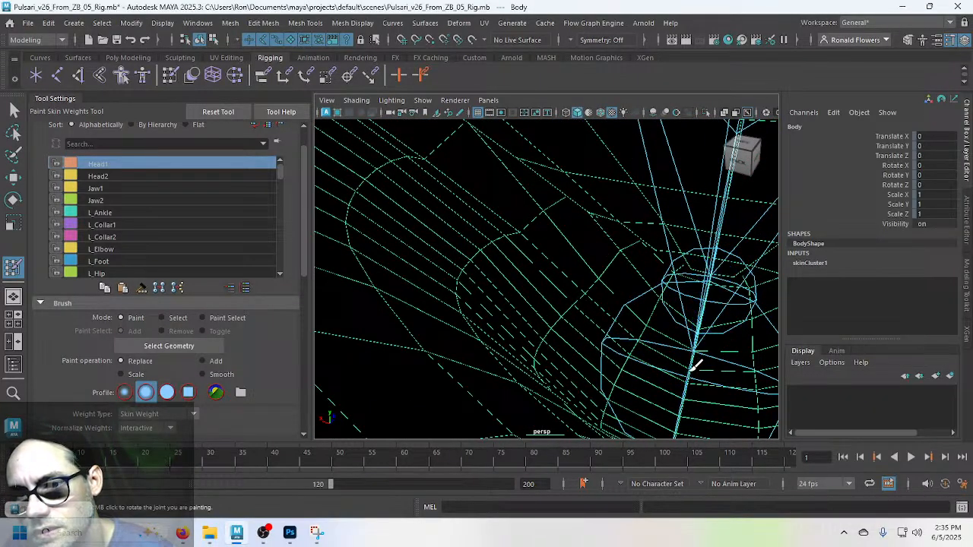
left_click_drag(706, 319, 502, 274, "alt")
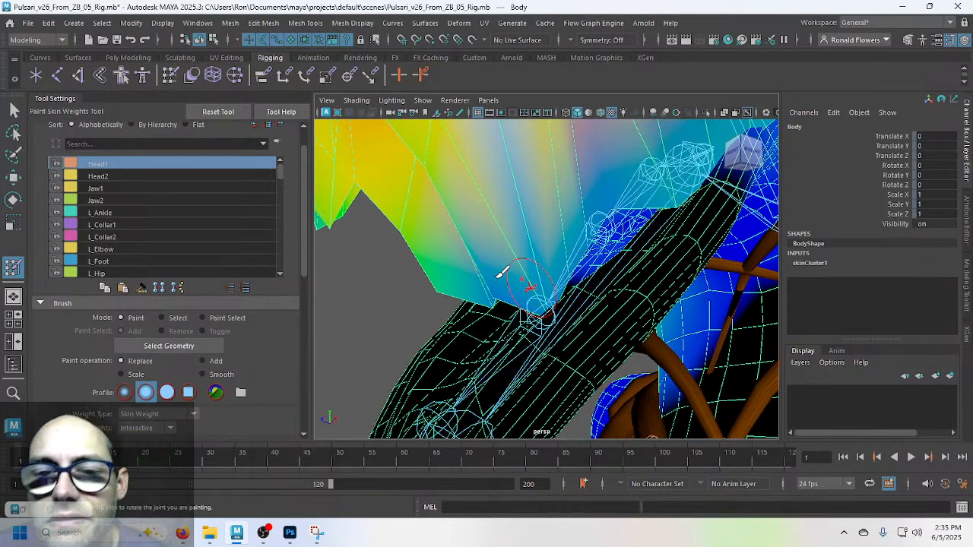
scroll(501, 272, "up", 3)
left_click_drag(537, 293, 542, 307, "alt")
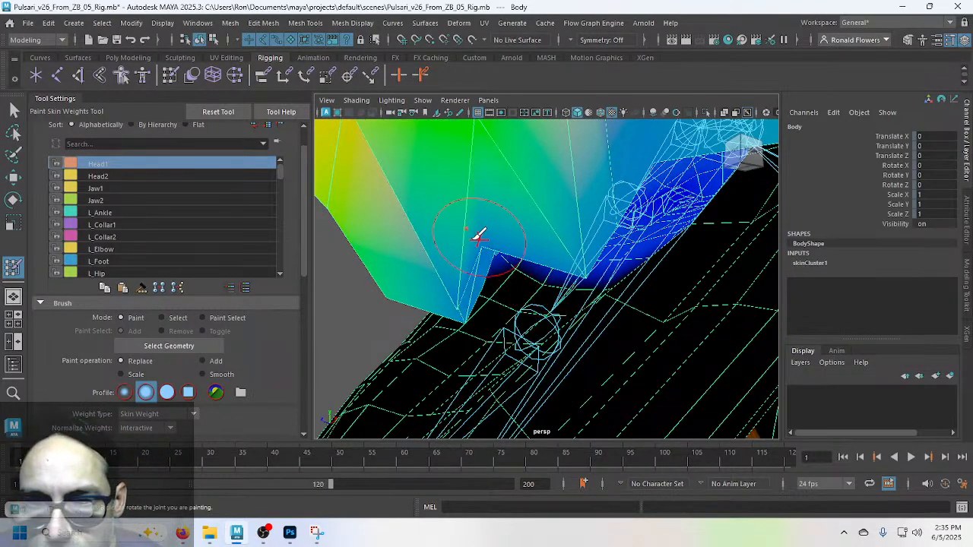
left_click_drag(467, 308, 476, 261)
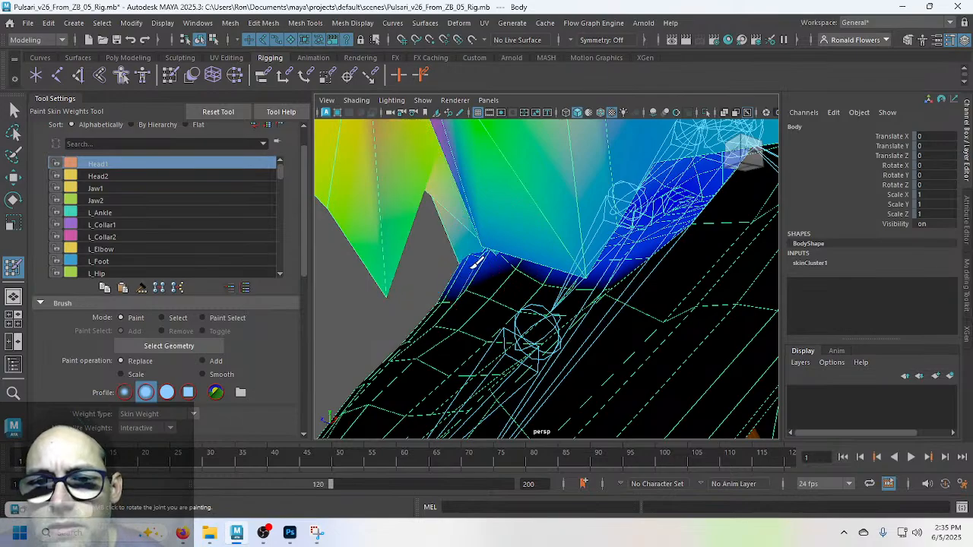
left_click_drag(415, 221, 391, 273)
mouse_move(506, 235)
left_mouse_down("alt")
mouse_move(418, 296)
mouse_move(485, 284)
mouse_move(476, 266)
left_mouse_up("alt")
mouse_move(470, 324)
left_mouse_down()
mouse_move(481, 296)
mouse_move(444, 216)
mouse_move(399, 215)
mouse_move(532, 327)
mouse_move(528, 243)
mouse_move(502, 273)
mouse_move(524, 261)
mouse_move(591, 256)
left_mouse_up()
scroll(526, 260, "down", 5)
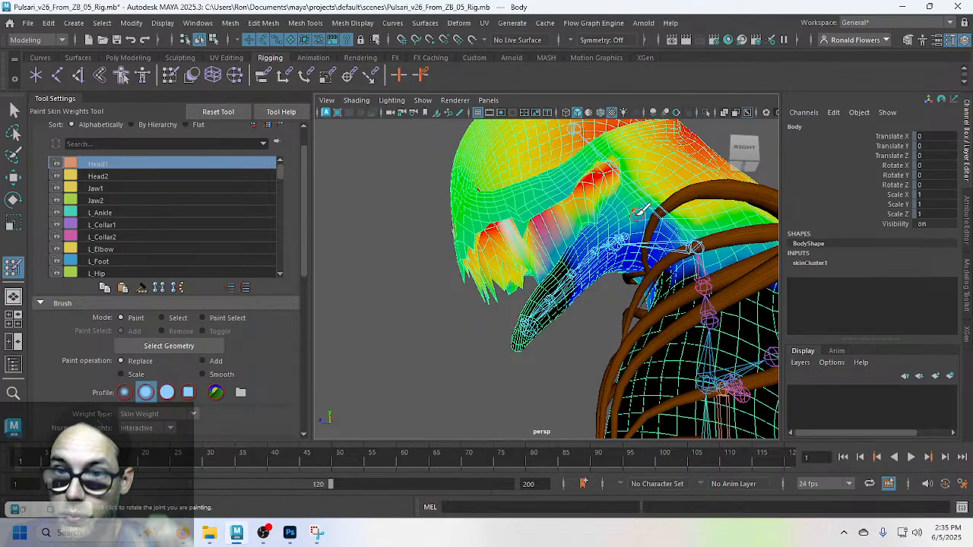
Step: Paint Head1 weights along the lower edge of the right rear upper teeth, from the mouth corner forward
scroll(641, 212, "up", 3)
middle_click_drag(621, 190, 545, 278, "alt")
scroll(544, 281, "up", 5)
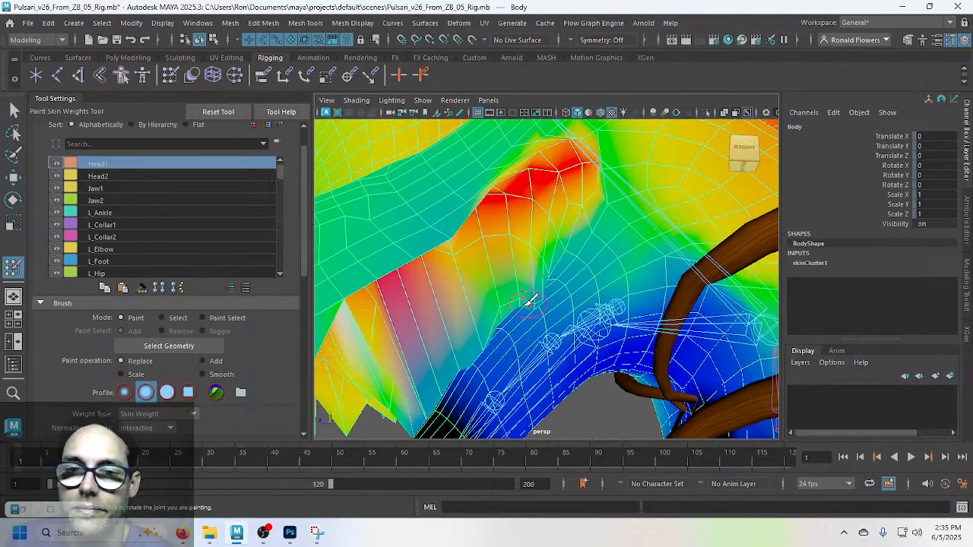
mouse_move(511, 302)
left_mouse_down("alt")
mouse_move(545, 312)
mouse_move(456, 227)
mouse_move(462, 235)
mouse_move(519, 220)
mouse_move(541, 247)
mouse_move(514, 285)
mouse_move(526, 243)
left_mouse_up("alt")
scroll(515, 284, "up", 3)
mouse_move(526, 258)
left_mouse_down()
mouse_move(508, 248)
mouse_move(485, 295)
left_mouse_up()
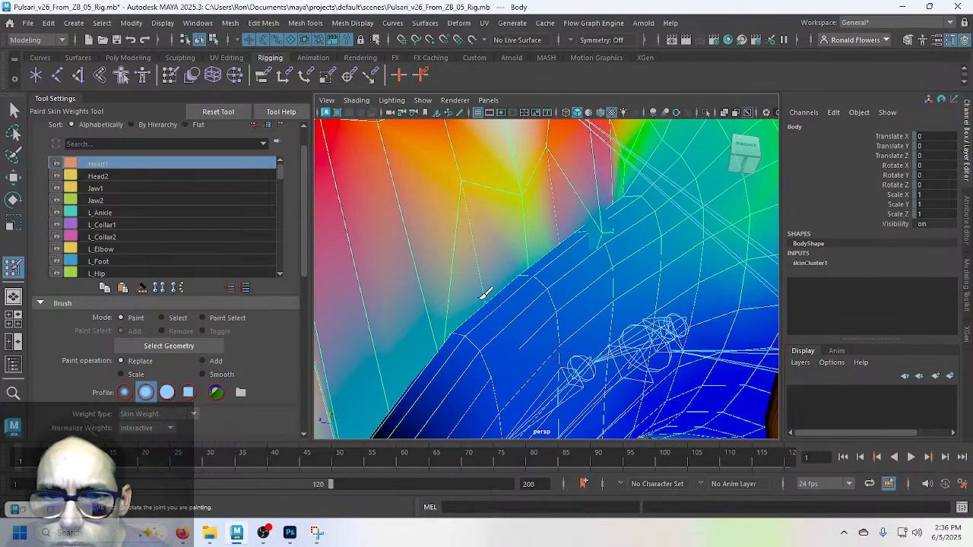
left_click_drag(443, 327, 381, 401)
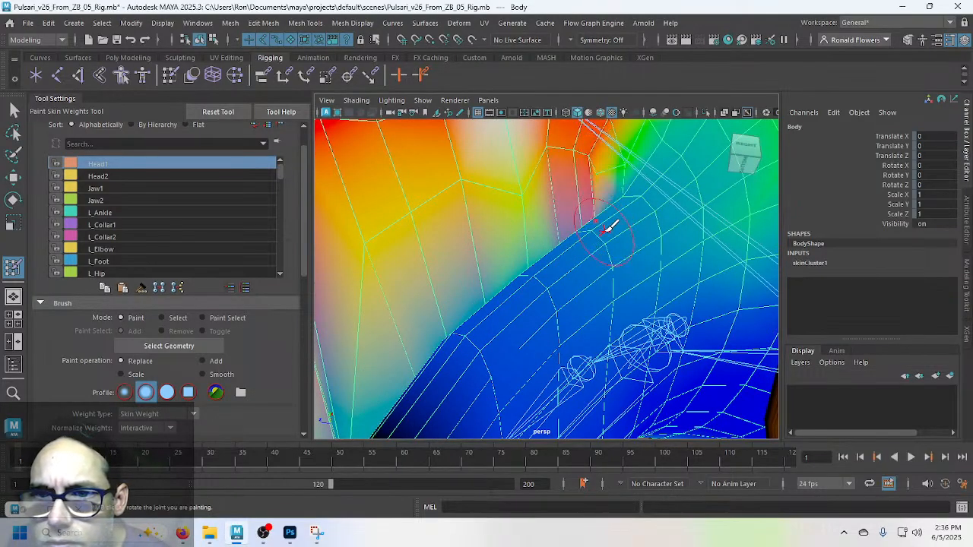
Step: Paint Head1 weights across the tips of the front upper teeth where they meet the lower jaw
mouse_move(504, 266)
left_mouse_down("alt")
mouse_move(682, 142)
mouse_move(602, 259)
mouse_move(623, 293)
left_mouse_up("alt")
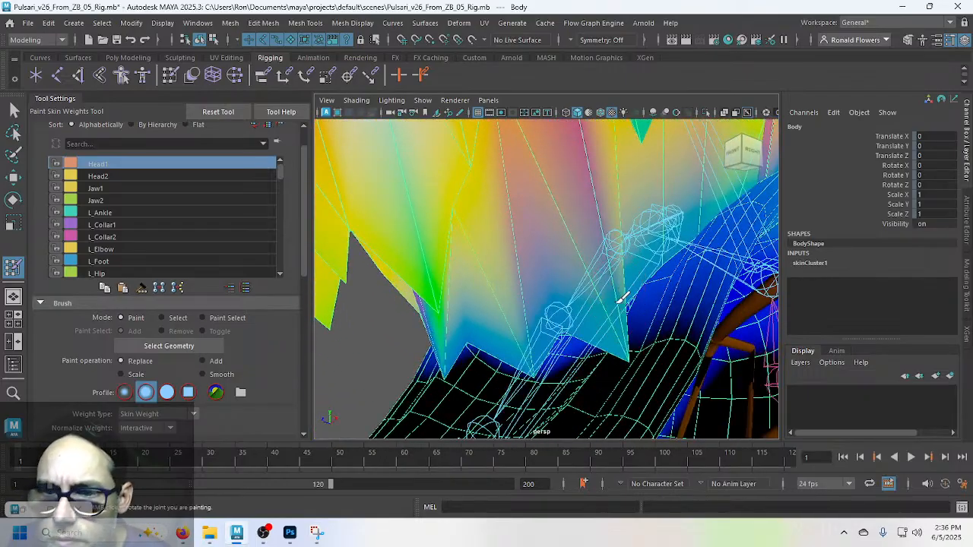
mouse_move(532, 340)
left_mouse_down()
mouse_move(464, 333)
mouse_move(456, 348)
mouse_move(515, 309)
mouse_move(503, 263)
left_mouse_up()
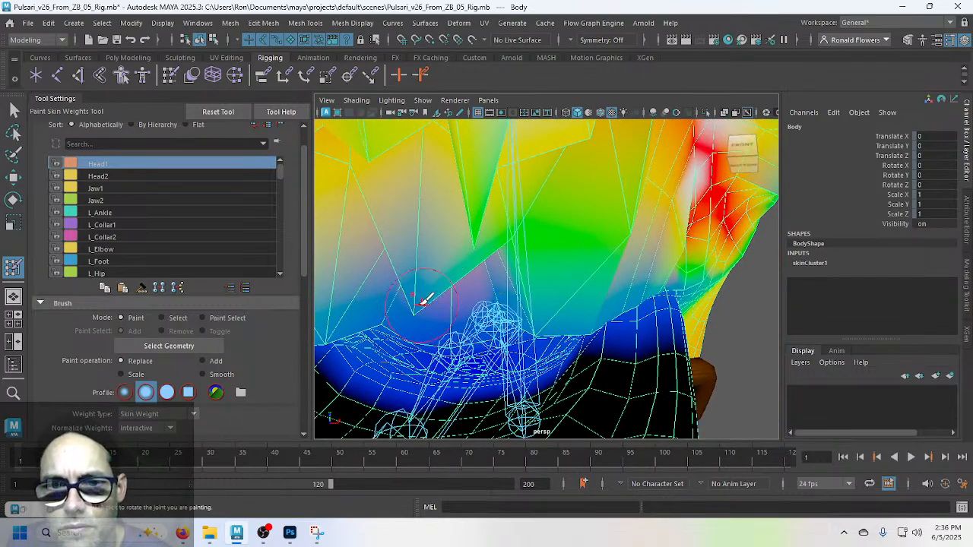
left_click_drag(423, 303, 454, 295)
mouse_move(526, 313)
left_mouse_down()
mouse_move(546, 321)
mouse_move(537, 281)
mouse_move(517, 274)
mouse_move(630, 282)
mouse_move(616, 304)
mouse_move(521, 304)
left_mouse_up()
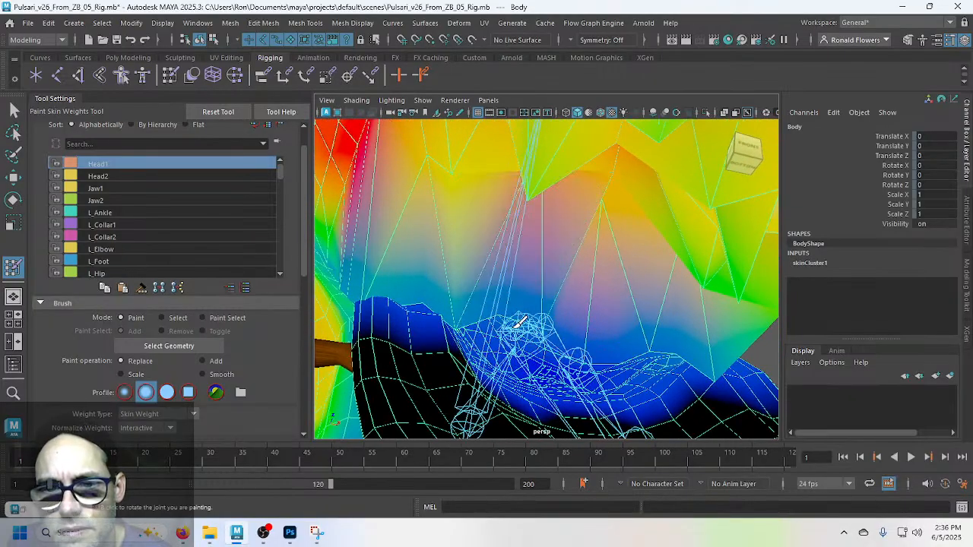
mouse_move(469, 285)
left_mouse_down()
mouse_move(481, 310)
mouse_move(585, 343)
mouse_move(647, 336)
mouse_move(695, 298)
mouse_move(684, 320)
mouse_move(700, 299)
mouse_move(656, 320)
mouse_move(560, 267)
mouse_move(630, 287)
mouse_move(598, 284)
mouse_move(613, 290)
mouse_move(636, 342)
mouse_move(633, 312)
mouse_move(565, 254)
mouse_move(616, 242)
left_mouse_up()
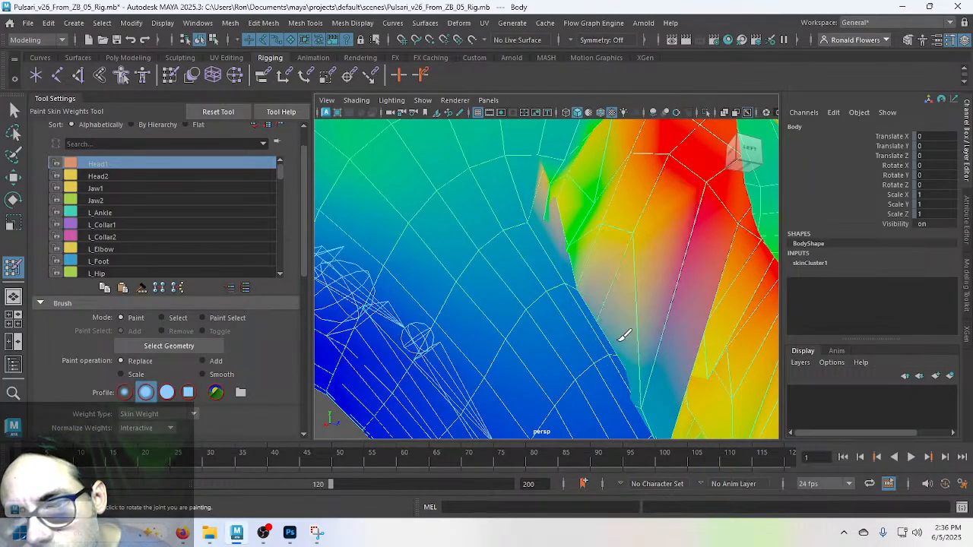
Step: Paint Head1 weights along the lower edge of the upper teeth, from the left mouth corner round to the front
mouse_move(618, 336)
left_mouse_down("alt")
mouse_move(643, 320)
mouse_move(624, 289)
mouse_move(570, 323)
left_mouse_up("alt")
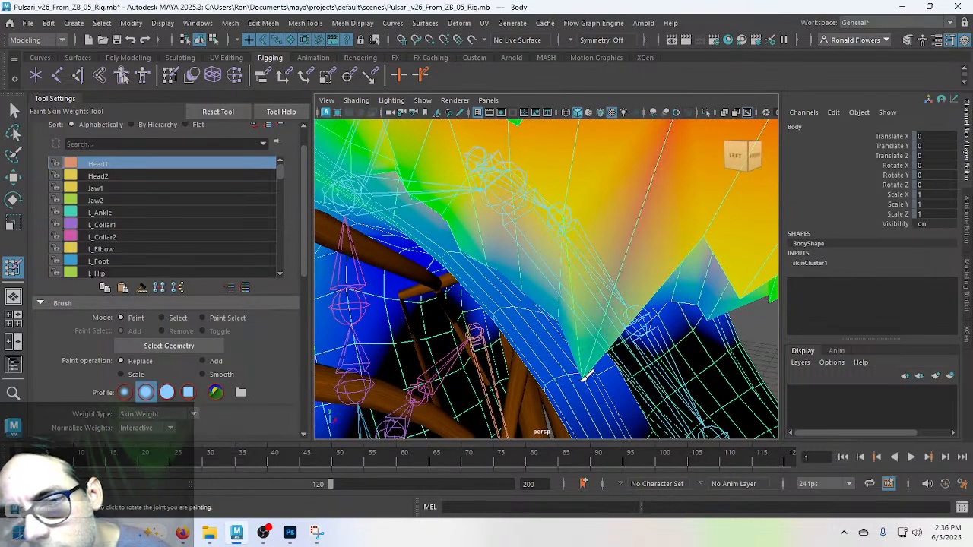
mouse_move(586, 377)
left_mouse_down("alt")
mouse_move(598, 330)
mouse_move(463, 289)
mouse_move(530, 266)
mouse_move(558, 280)
mouse_move(623, 266)
mouse_move(630, 276)
mouse_move(582, 284)
mouse_move(680, 284)
mouse_move(662, 294)
mouse_move(614, 278)
mouse_move(659, 265)
mouse_move(732, 288)
mouse_move(539, 265)
mouse_move(615, 332)
mouse_move(544, 286)
left_mouse_up("alt")
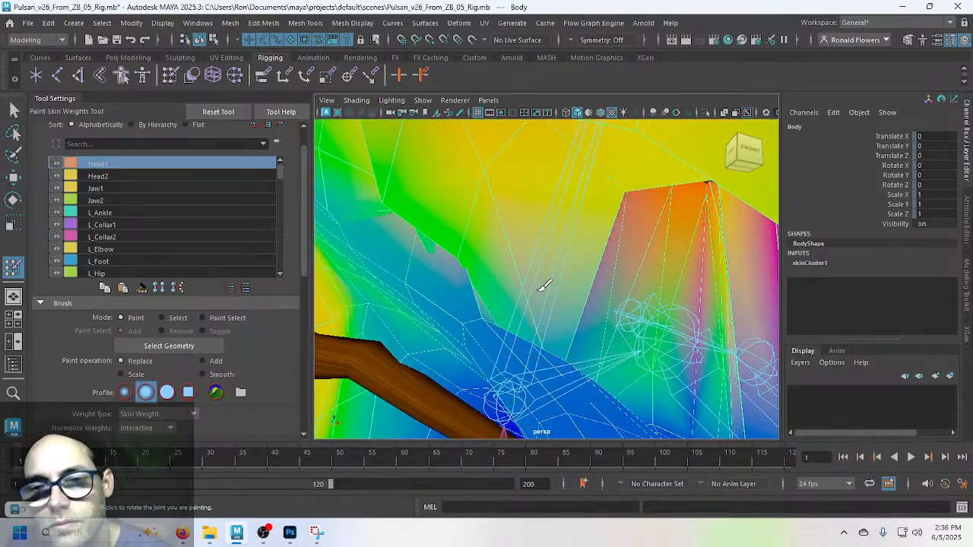
left_click_drag(593, 311, 549, 314, "alt")
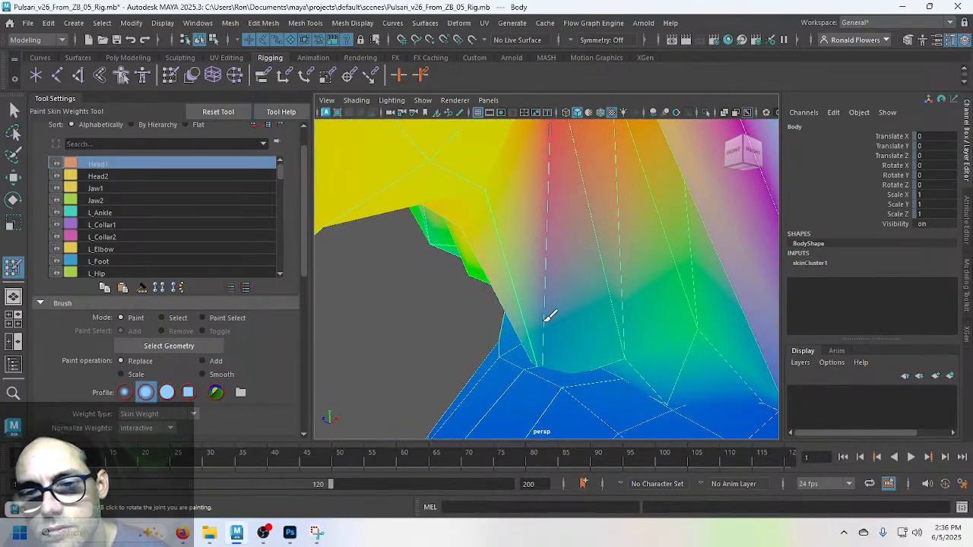
mouse_move(584, 351)
left_mouse_down()
mouse_move(621, 334)
mouse_move(578, 331)
mouse_move(643, 345)
left_mouse_up()
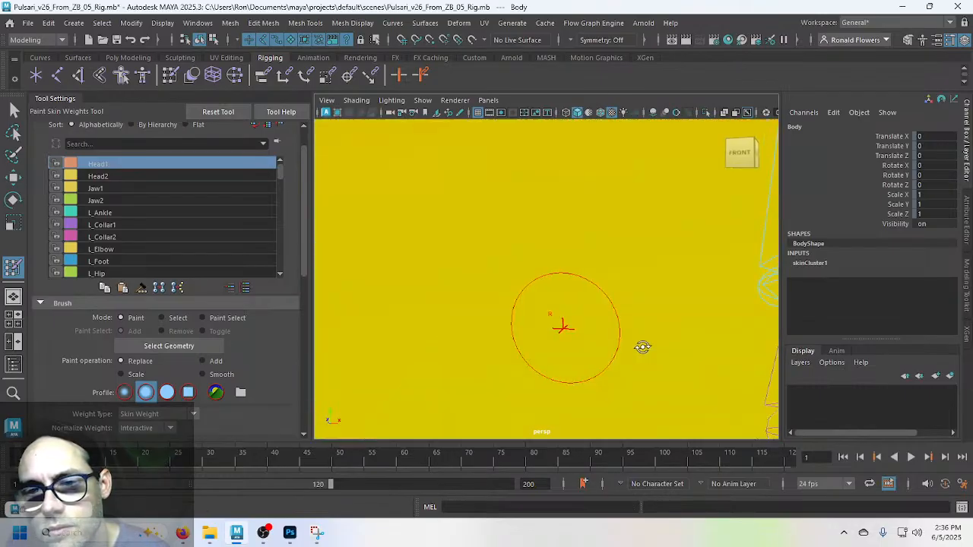
middle_click_drag(643, 346, 516, 282, "alt")
mouse_move(526, 276)
left_mouse_down()
mouse_move(527, 285)
mouse_move(502, 228)
mouse_move(498, 184)
left_mouse_up()
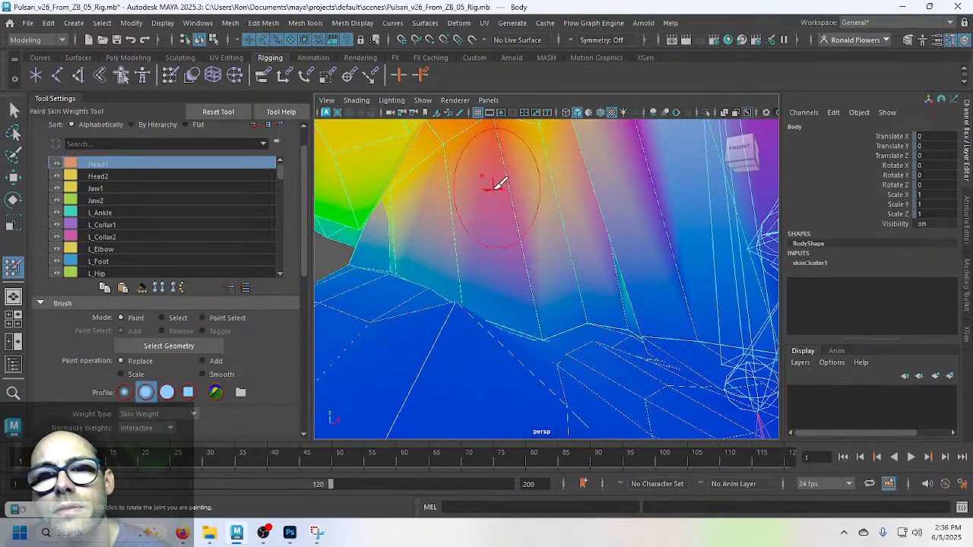
left_click_drag(615, 231, 571, 233, "alt")
mouse_move(591, 267)
left_mouse_down()
mouse_move(672, 308)
mouse_move(666, 341)
mouse_move(628, 332)
left_mouse_up()
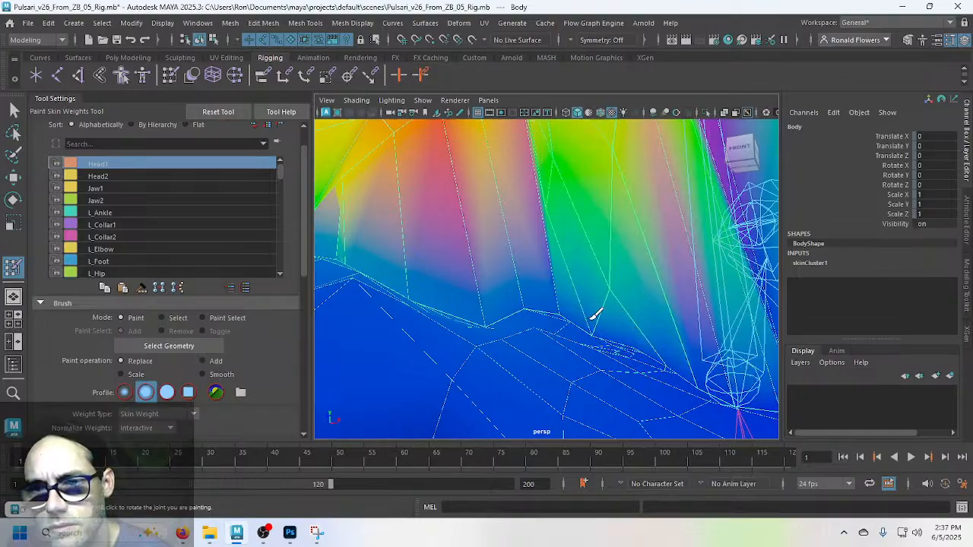
Step: Repaint the Head1 weights on the right-side upper tooth tips that cut into the edge of the lower jaw
left_click_drag(602, 289, 560, 280, "alt")
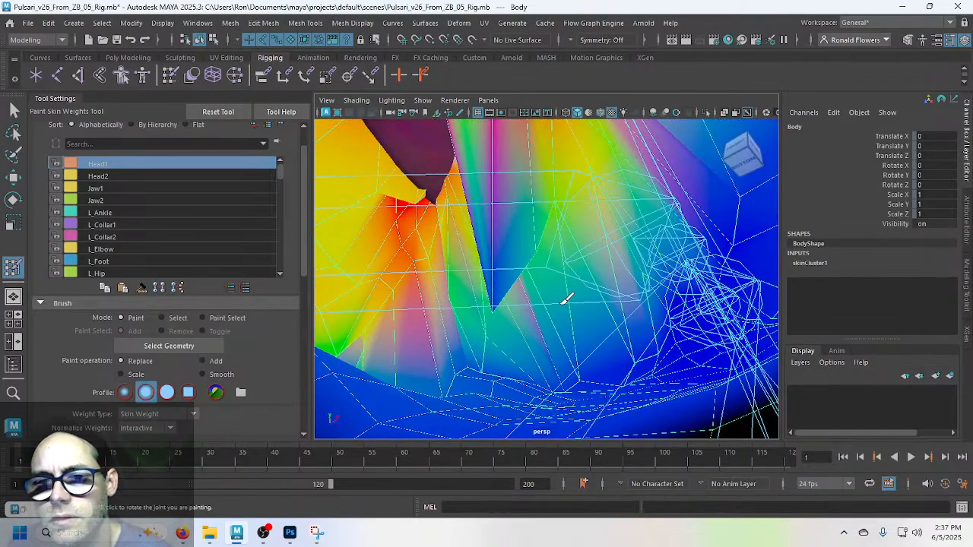
mouse_move(530, 208)
left_mouse_down("alt")
mouse_move(522, 257)
mouse_move(580, 279)
mouse_move(606, 305)
mouse_move(652, 256)
mouse_move(570, 263)
mouse_move(561, 218)
mouse_move(517, 236)
left_mouse_up("alt")
left_click_drag(602, 199, 612, 197, "alt")
left_click_drag(677, 229, 557, 251, "alt")
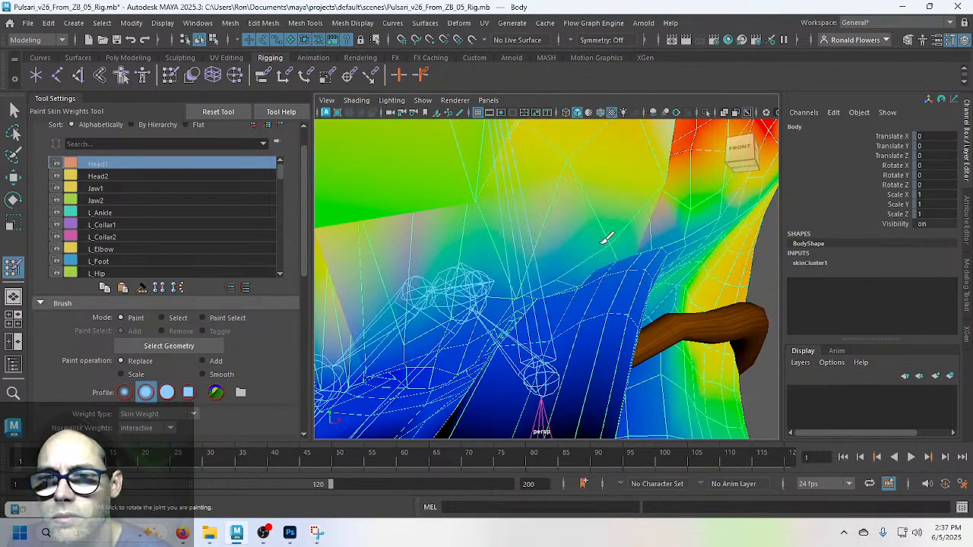
left_click_drag(608, 245, 537, 245, "alt")
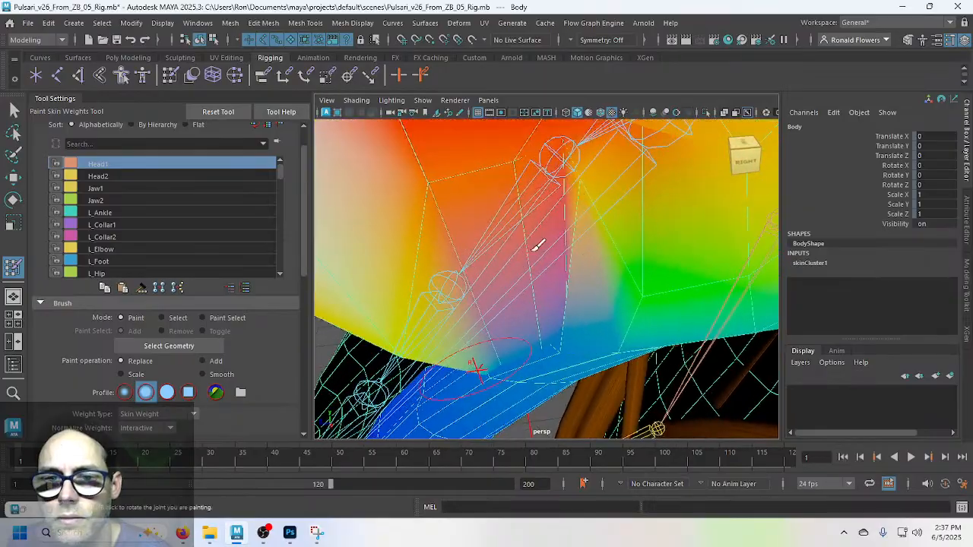
left_click_drag(535, 330, 527, 344)
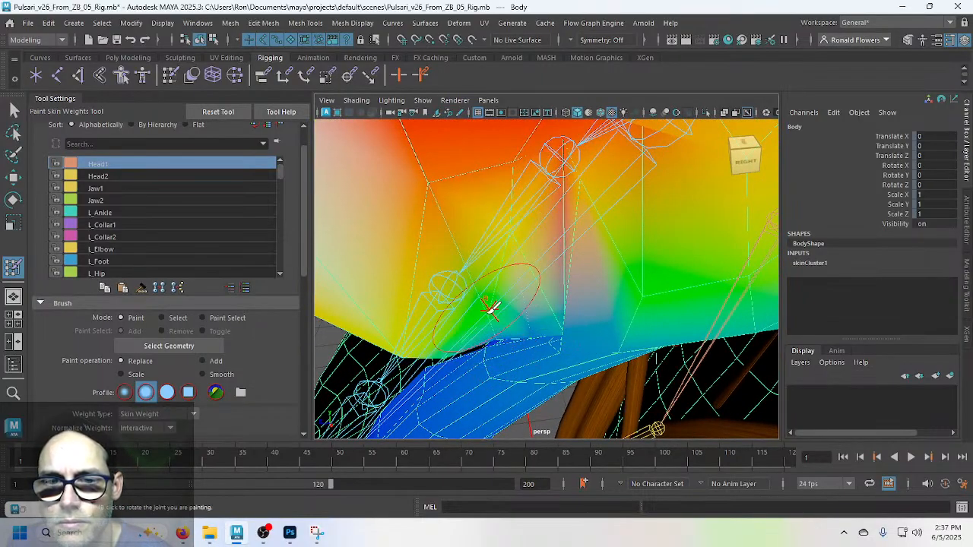
left_click_drag(491, 310, 523, 280, "alt")
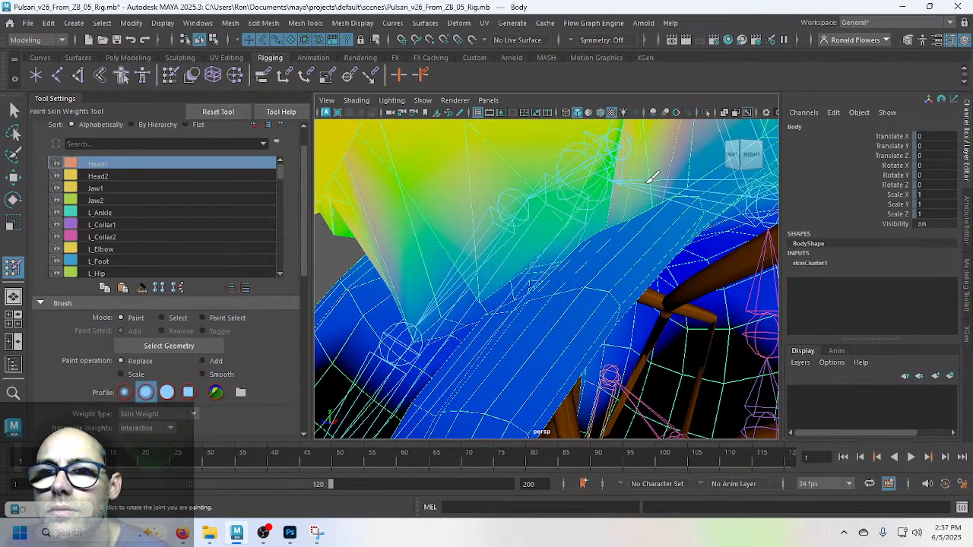
mouse_move(600, 203)
left_mouse_down()
mouse_move(480, 262)
mouse_move(513, 259)
left_mouse_up()
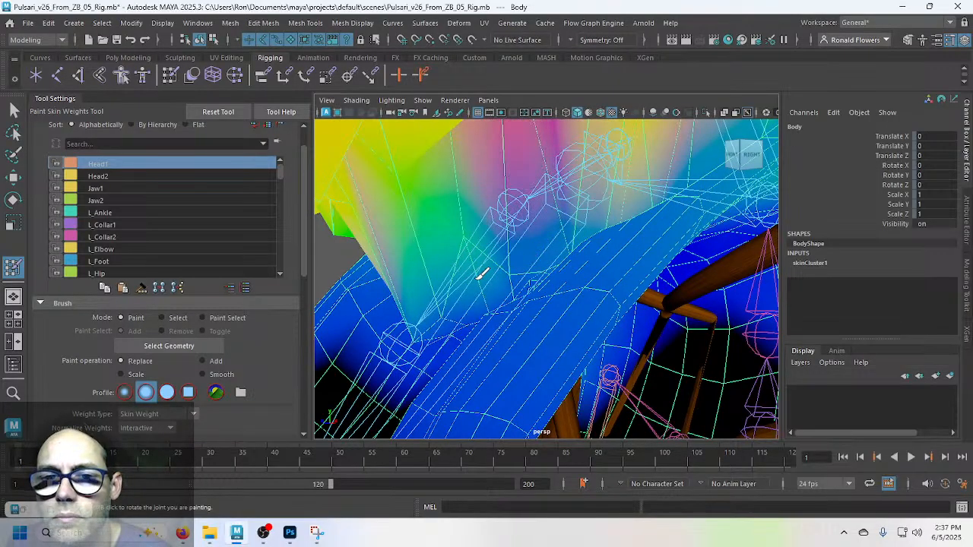
Step: Even out the Head1 weights on the upper teeth toward the front centre of the mouth
left_click_drag(463, 282, 519, 270, "alt")
mouse_move(560, 242)
left_mouse_down()
mouse_move(451, 285)
mouse_move(501, 291)
mouse_move(500, 283)
mouse_move(555, 276)
mouse_move(587, 254)
mouse_move(589, 279)
mouse_move(636, 263)
mouse_move(657, 243)
mouse_move(646, 265)
mouse_move(659, 276)
mouse_move(514, 274)
mouse_move(441, 311)
mouse_move(406, 311)
mouse_move(456, 280)
mouse_move(536, 271)
mouse_move(448, 281)
mouse_move(482, 283)
mouse_move(445, 268)
mouse_move(615, 294)
mouse_move(482, 304)
mouse_move(481, 275)
mouse_move(489, 316)
mouse_move(501, 325)
mouse_move(487, 351)
mouse_move(443, 326)
mouse_move(402, 269)
mouse_move(387, 269)
mouse_move(428, 303)
left_mouse_up()
scroll(586, 252, "up", 2)
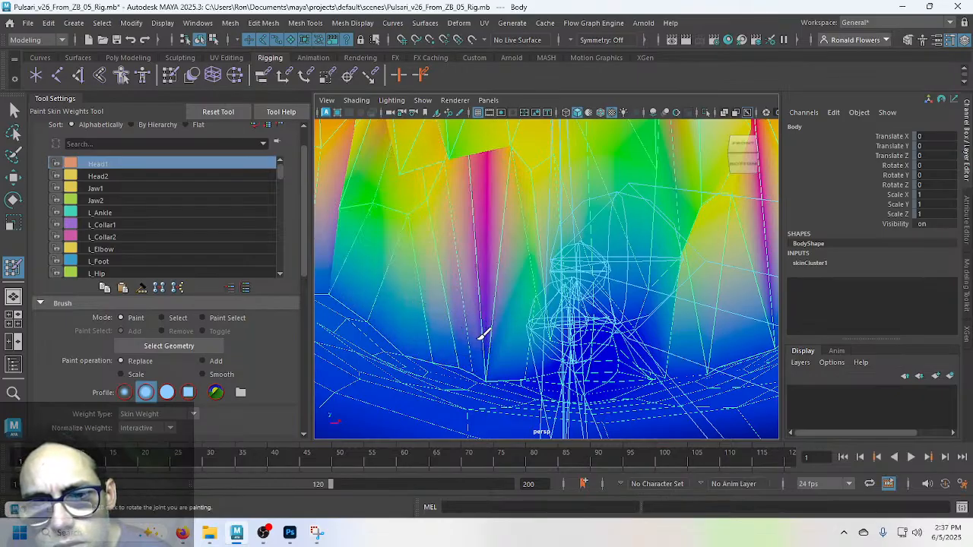
mouse_move(496, 348)
left_mouse_down()
mouse_move(494, 360)
mouse_move(560, 330)
mouse_move(651, 311)
mouse_move(672, 318)
mouse_move(593, 322)
mouse_move(586, 337)
mouse_move(638, 332)
mouse_move(560, 332)
mouse_move(486, 351)
mouse_move(493, 343)
mouse_move(434, 328)
mouse_move(450, 327)
left_mouse_up()
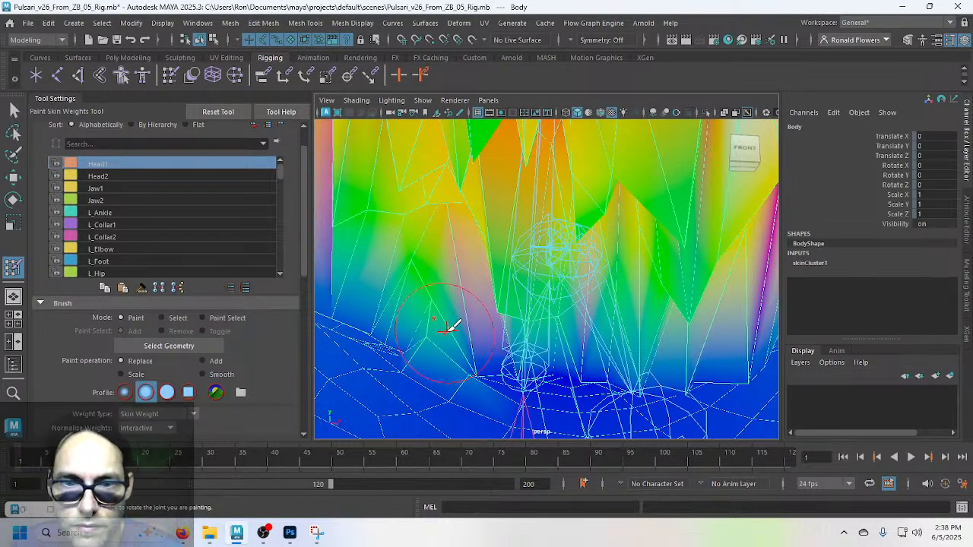
Step: Undo the last weight stroke and dab Head1 weights onto the tooth tip beside the centre jaw joint
left_click_drag(454, 334, 600, 287, "alt")
key("ctrl+z")
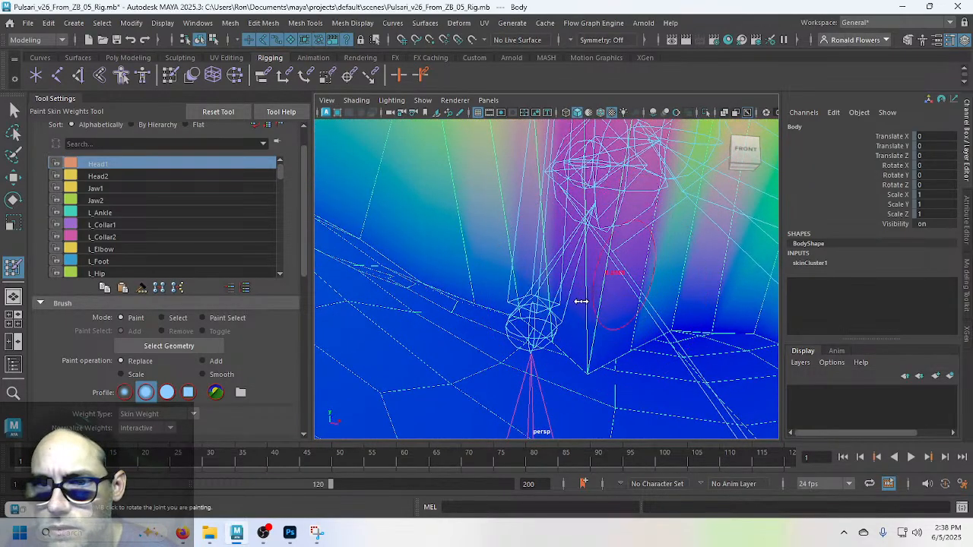
left_click(580, 302)
left_click(615, 325)
left_click(640, 309)
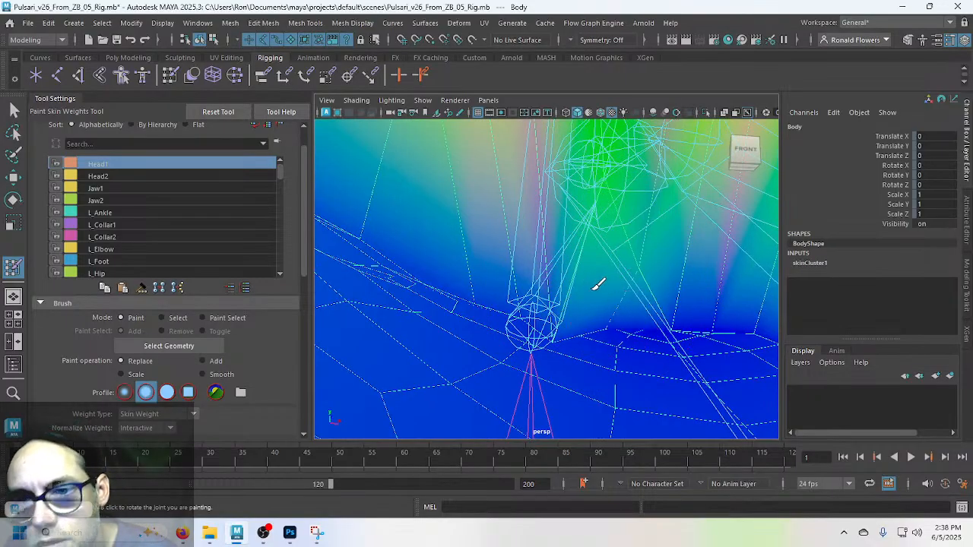
Step: Paint Head1 weights across the remaining front upper tooth tips on both sides of the centre joints
mouse_move(599, 285)
left_mouse_down()
mouse_move(569, 306)
mouse_move(502, 285)
mouse_move(489, 264)
mouse_move(402, 245)
mouse_move(382, 219)
mouse_move(539, 311)
mouse_move(478, 304)
mouse_move(474, 297)
mouse_move(543, 319)
mouse_move(409, 300)
mouse_move(398, 278)
left_mouse_up()
mouse_move(491, 308)
left_mouse_down()
mouse_move(456, 309)
mouse_move(649, 355)
mouse_move(700, 352)
mouse_move(378, 320)
left_mouse_up()
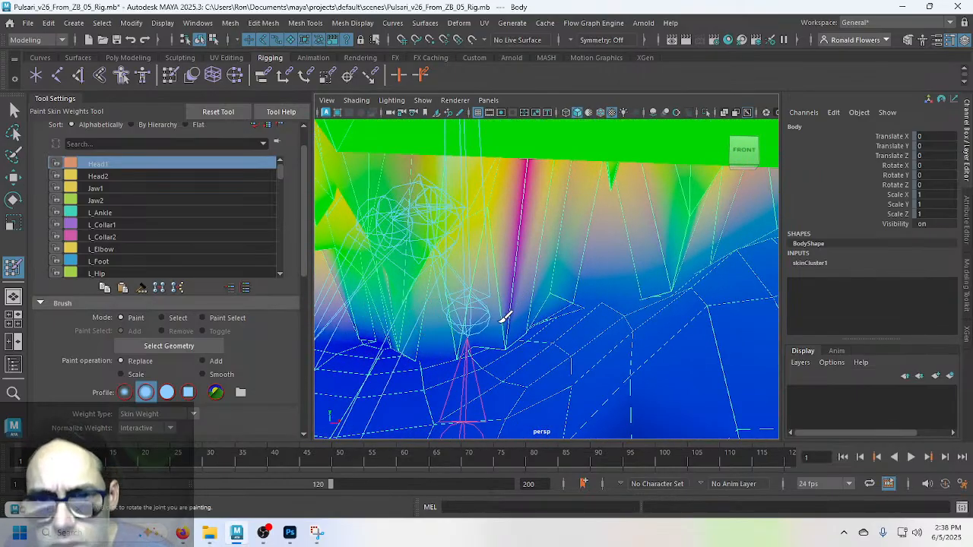
mouse_move(503, 317)
left_mouse_down()
mouse_move(460, 337)
mouse_move(391, 330)
mouse_move(556, 286)
mouse_move(595, 313)
left_mouse_up()
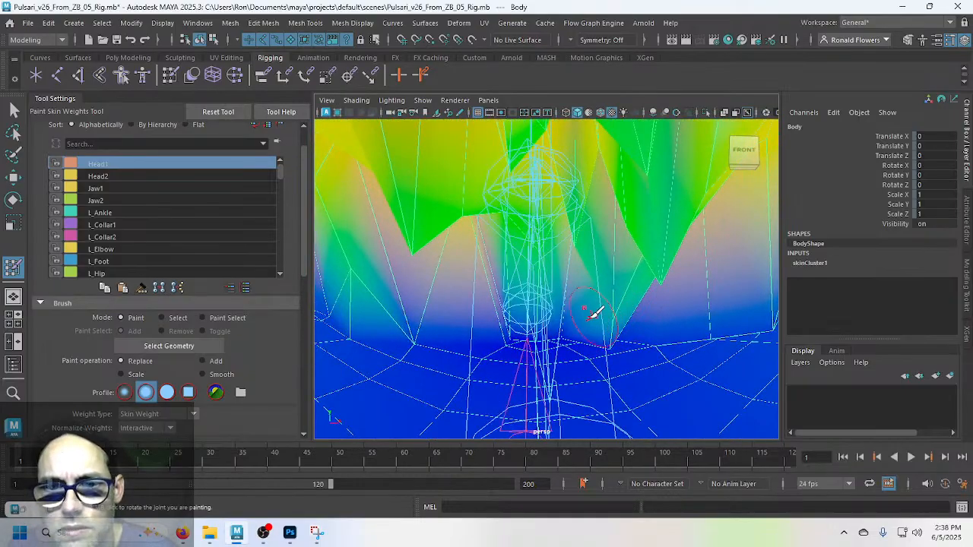
Step: Brush Head1 weights onto the upper tooth tips that cut into the lower jaw beside the front centre joints
scroll(589, 316, "up", 2)
left_click_drag(530, 334, 621, 339, "alt")
scroll(621, 339, "up", 2)
middle_click_drag(583, 318, 564, 286, "alt")
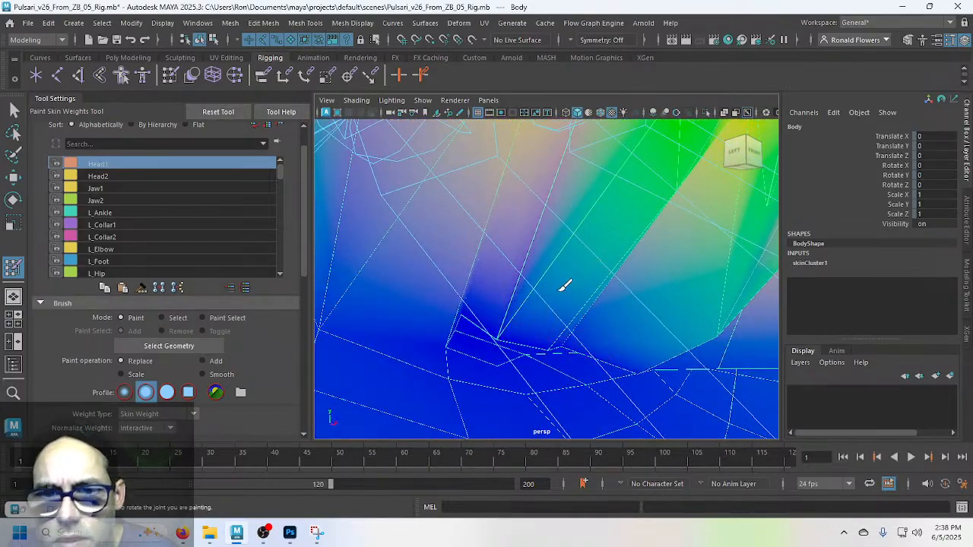
mouse_move(564, 286)
left_mouse_down()
mouse_move(517, 320)
mouse_move(571, 322)
mouse_move(479, 298)
left_mouse_up()
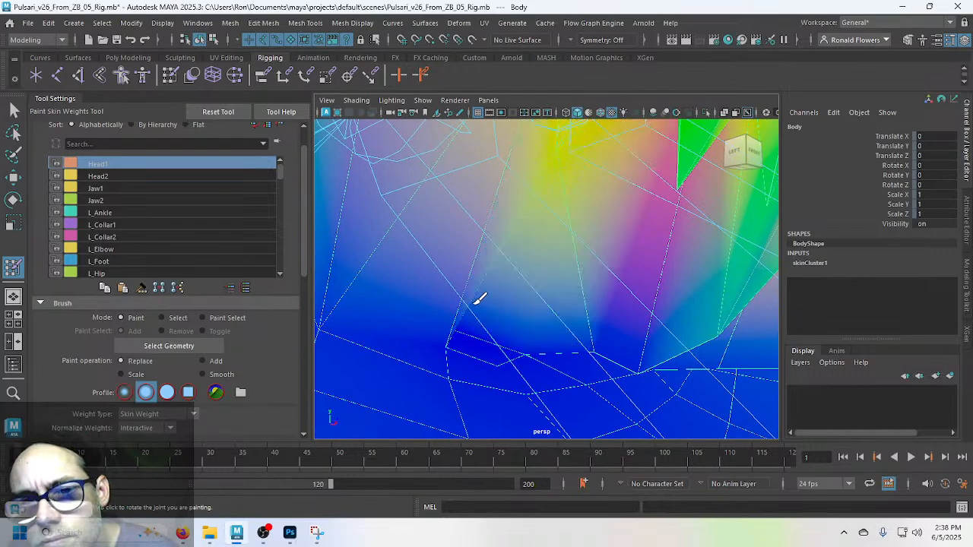
mouse_move(606, 327)
left_mouse_down()
mouse_move(638, 343)
mouse_move(601, 337)
mouse_move(608, 302)
mouse_move(456, 297)
mouse_move(474, 306)
mouse_move(495, 296)
mouse_move(565, 295)
left_mouse_up()
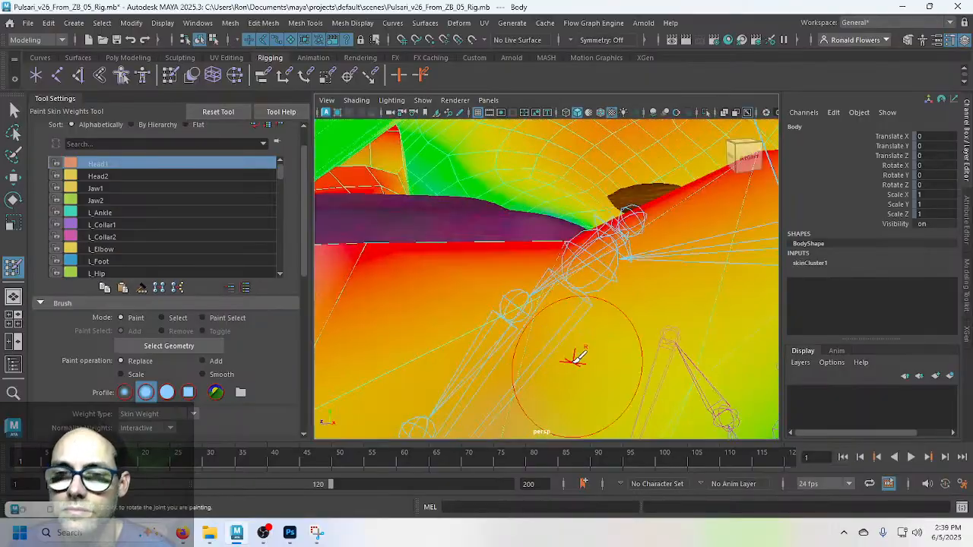
Step: Touch up the Head1 weights on the upper teeth just to the side of the front centre joints
left_click_drag(555, 193, 660, 194, "alt")
scroll(535, 245, "up", 2)
left_click_drag(576, 239, 624, 243, "alt")
mouse_move(402, 242)
left_mouse_down()
mouse_move(365, 228)
mouse_move(387, 261)
mouse_move(456, 252)
mouse_move(502, 271)
mouse_move(639, 233)
mouse_move(506, 263)
mouse_move(495, 282)
left_mouse_up()
left_click_drag(580, 288, 687, 284, "alt")
middle_click_drag(481, 279, 628, 255, "alt")
scroll(622, 258, "down", 3)
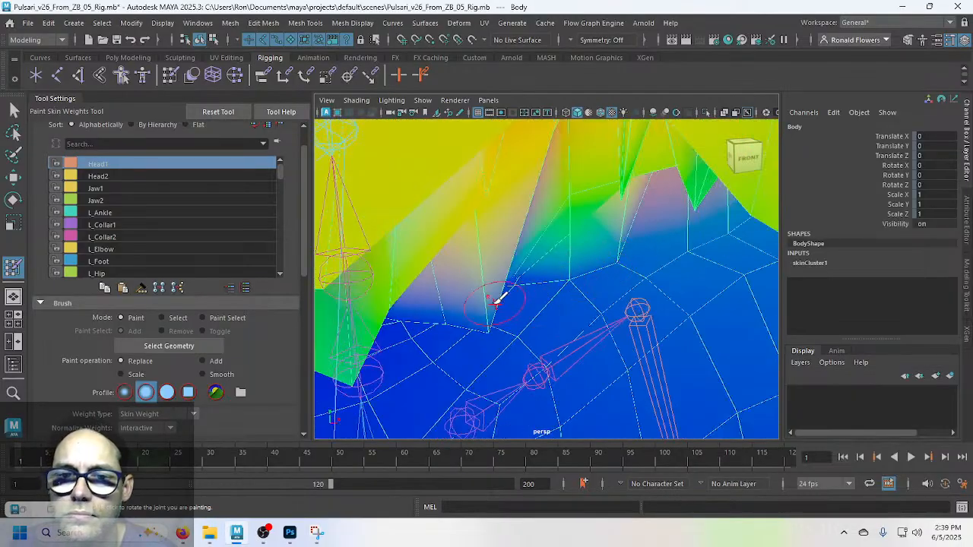
Step: Repaint the Head1 weights on the front tooth tip next to the centre jaw joint, undoing the unwanted strokes
mouse_move(499, 305)
left_mouse_down("alt")
mouse_move(486, 309)
mouse_move(434, 272)
mouse_move(452, 256)
mouse_move(466, 279)
left_mouse_up("alt")
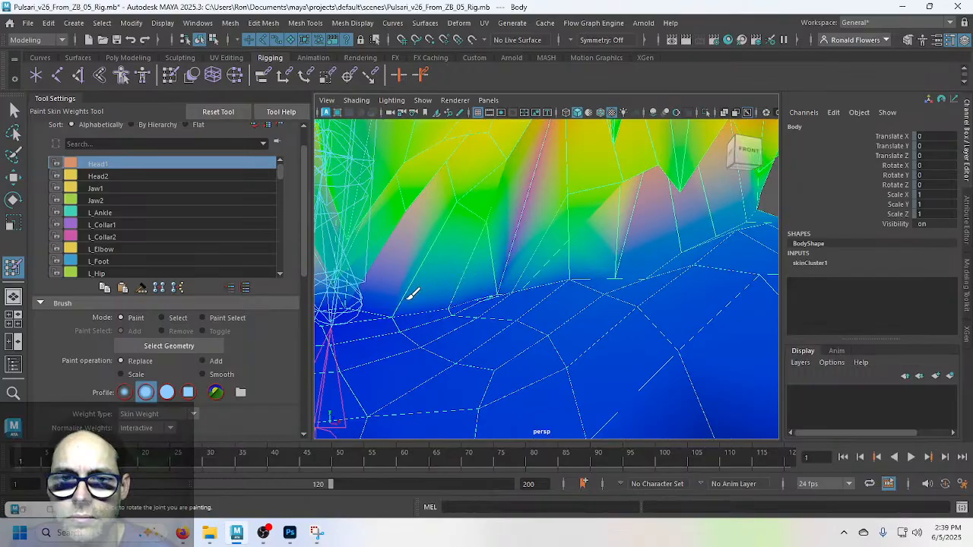
mouse_move(412, 295)
left_mouse_down()
mouse_move(402, 297)
mouse_move(448, 289)
mouse_move(445, 265)
mouse_move(465, 276)
mouse_move(447, 296)
left_mouse_up()
key("ctrl+z")
mouse_move(492, 264)
left_mouse_down()
mouse_move(484, 279)
mouse_move(525, 269)
mouse_move(454, 294)
left_mouse_up()
left_click(451, 295)
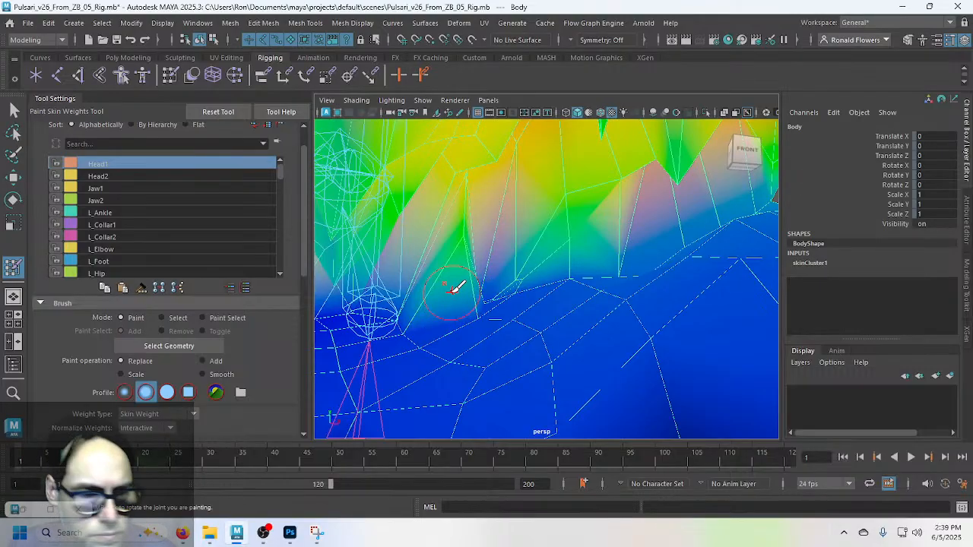
key("ctrl+z")
Step: Raise the Head1 weights on the low-weighted tooth tip that dips into the lower jaw edge beside the front teeth
mouse_move(456, 287)
left_mouse_down("alt")
mouse_move(499, 274)
mouse_move(575, 275)
mouse_move(512, 269)
mouse_move(500, 250)
mouse_move(545, 215)
mouse_move(495, 237)
left_mouse_up("alt")
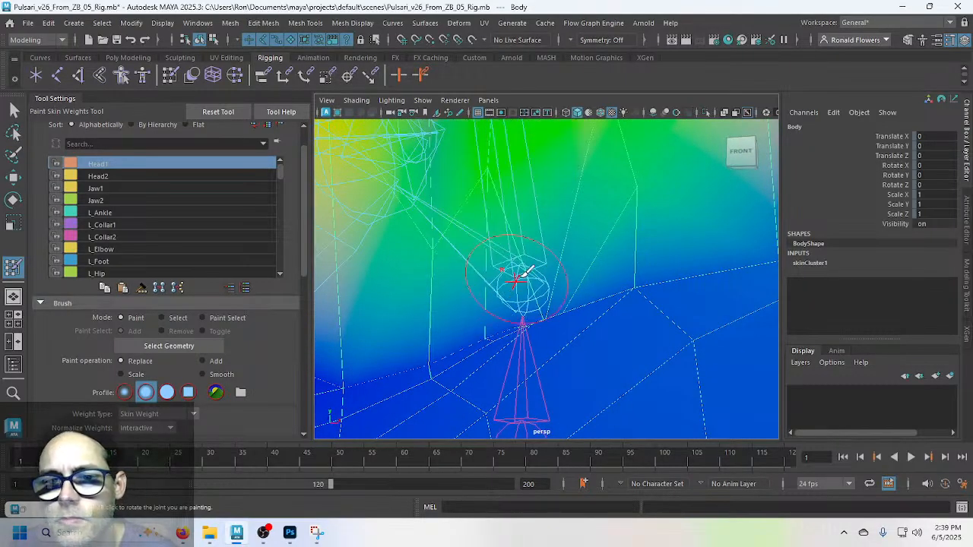
mouse_move(560, 271)
left_mouse_down("alt")
mouse_move(542, 250)
mouse_move(510, 261)
mouse_move(602, 265)
left_mouse_up("alt")
scroll(602, 264, "down", 10)
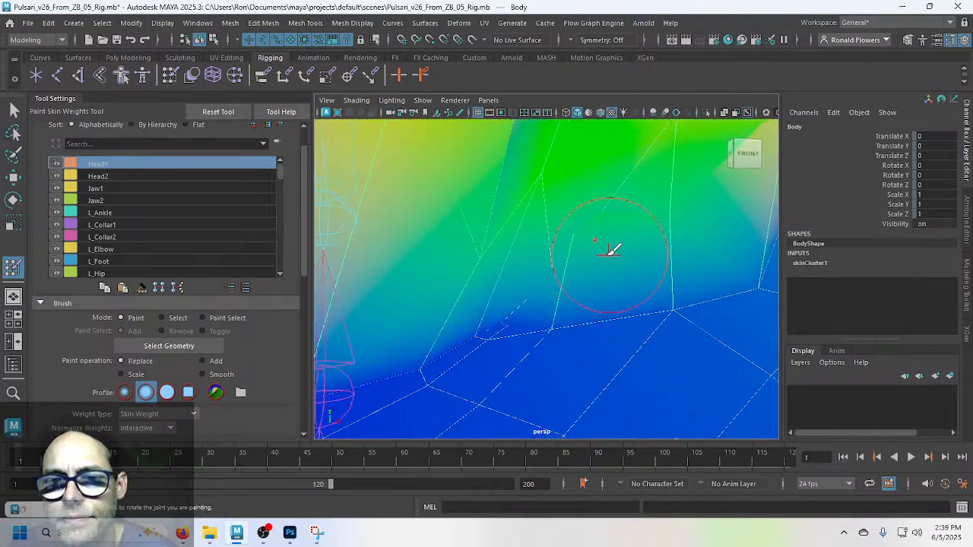
left_click_drag(708, 289, 687, 338, "alt")
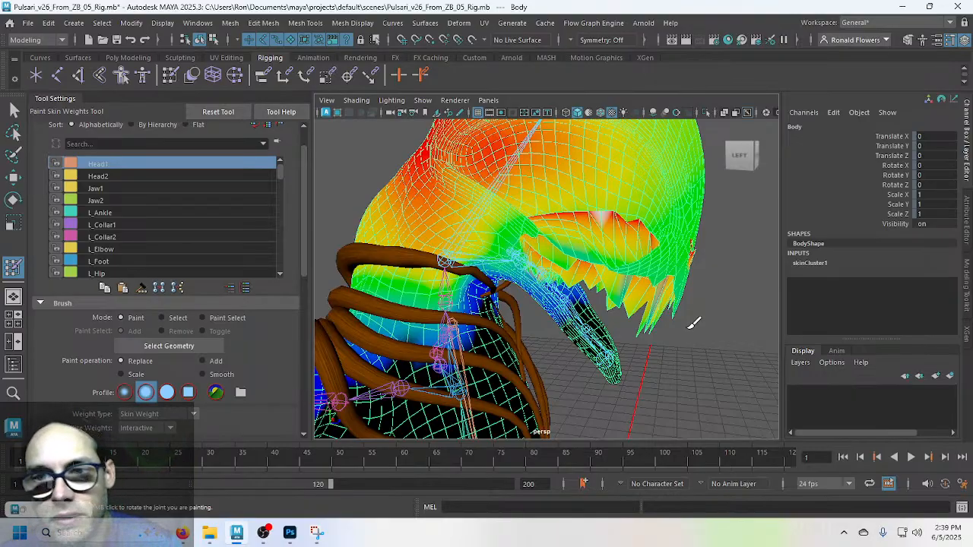
mouse_move(691, 319)
left_mouse_down("alt")
mouse_move(475, 287)
mouse_move(474, 300)
mouse_move(604, 293)
mouse_move(578, 282)
mouse_move(542, 302)
mouse_move(482, 311)
mouse_move(637, 291)
mouse_move(717, 358)
mouse_move(695, 303)
left_mouse_up("alt")
scroll(491, 297, "up", 6)
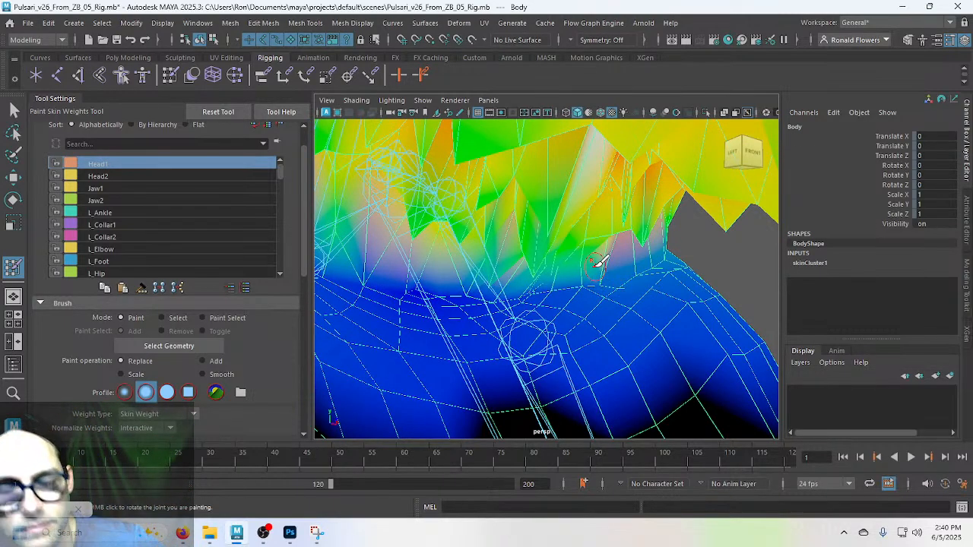
mouse_move(641, 258)
left_mouse_down("alt")
mouse_move(651, 265)
mouse_move(517, 273)
mouse_move(540, 276)
mouse_move(609, 243)
mouse_move(558, 217)
mouse_move(647, 241)
mouse_move(623, 246)
mouse_move(587, 220)
mouse_move(583, 235)
mouse_move(592, 220)
mouse_move(624, 257)
left_mouse_up("alt")
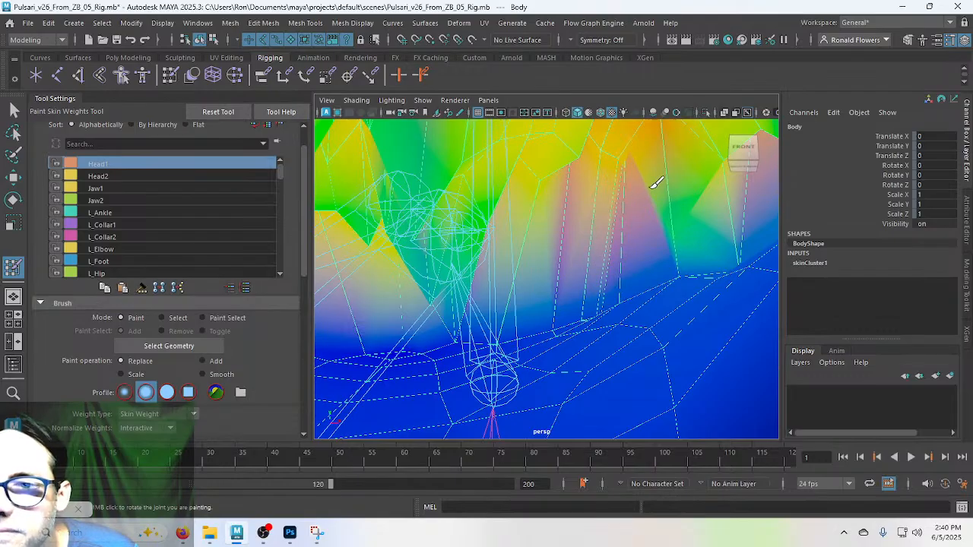
mouse_move(646, 220)
left_mouse_down("alt")
mouse_move(563, 256)
mouse_move(593, 226)
left_mouse_up("alt")
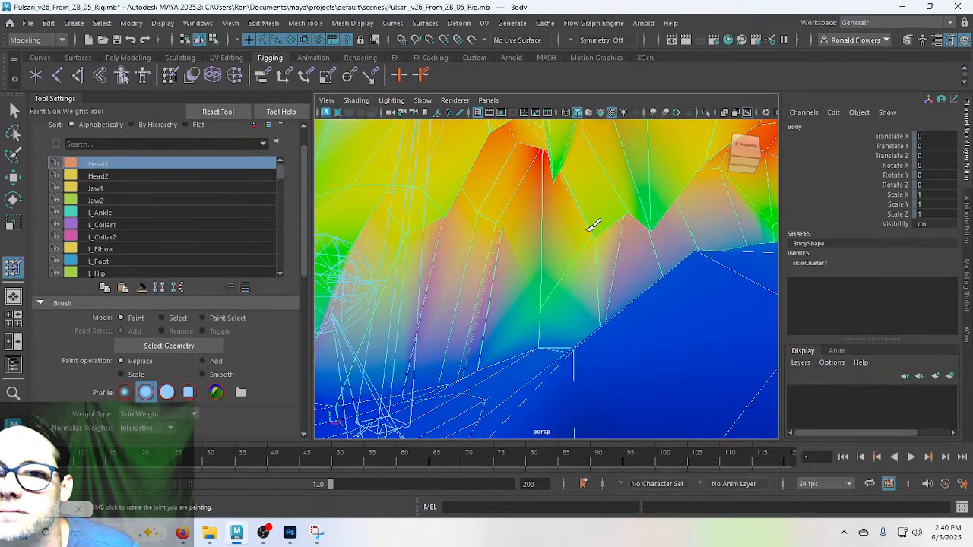
left_click_drag(556, 275, 549, 290)
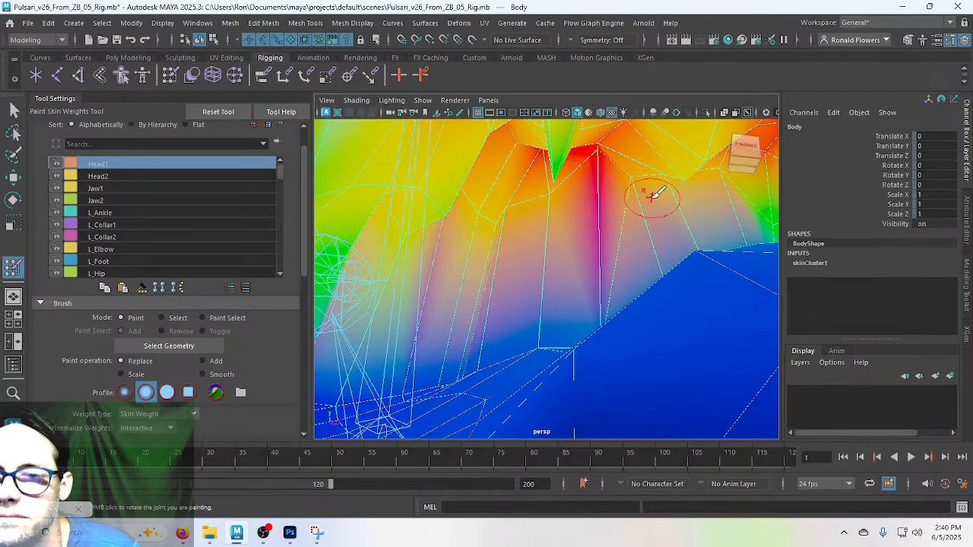
Step: Try to paint Head1 weights onto the small rear teeth at the corner of the mouth, and undo those strokes
mouse_move(654, 194)
left_mouse_down("alt")
mouse_move(547, 238)
mouse_move(538, 227)
mouse_move(554, 219)
mouse_move(578, 177)
left_mouse_up("alt")
middle_click_drag(578, 178, 517, 275, "alt")
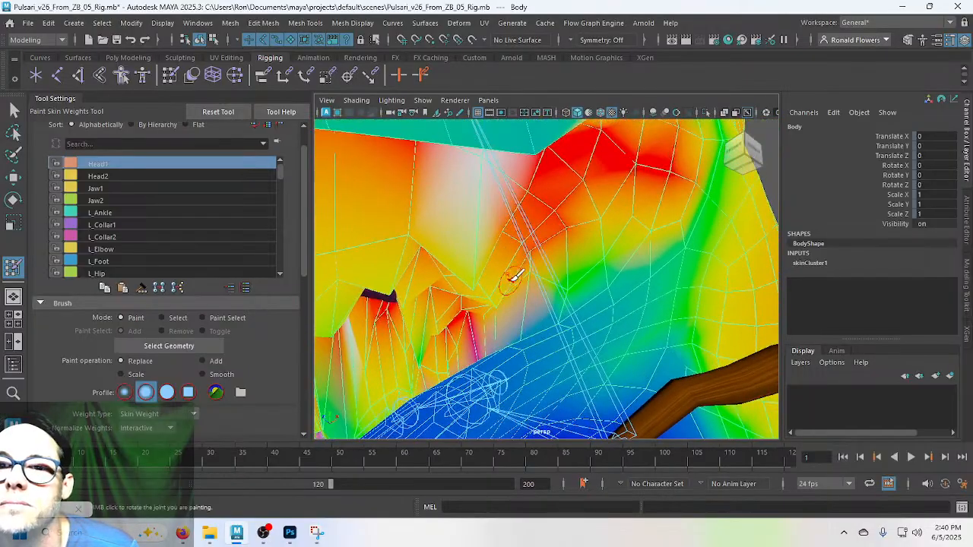
mouse_move(516, 277)
left_mouse_down("alt")
mouse_move(495, 265)
mouse_move(572, 274)
left_mouse_up("alt")
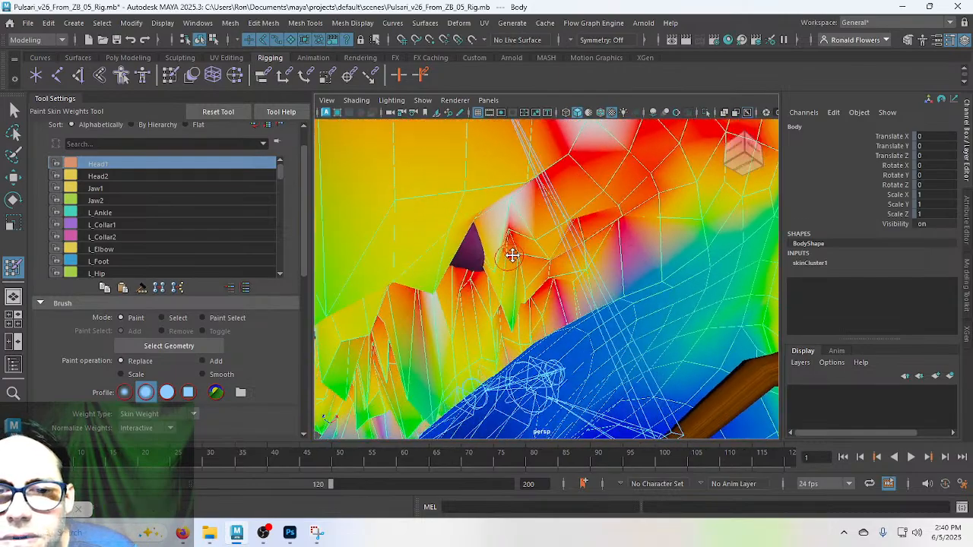
left_click_drag(617, 241, 625, 301, "alt")
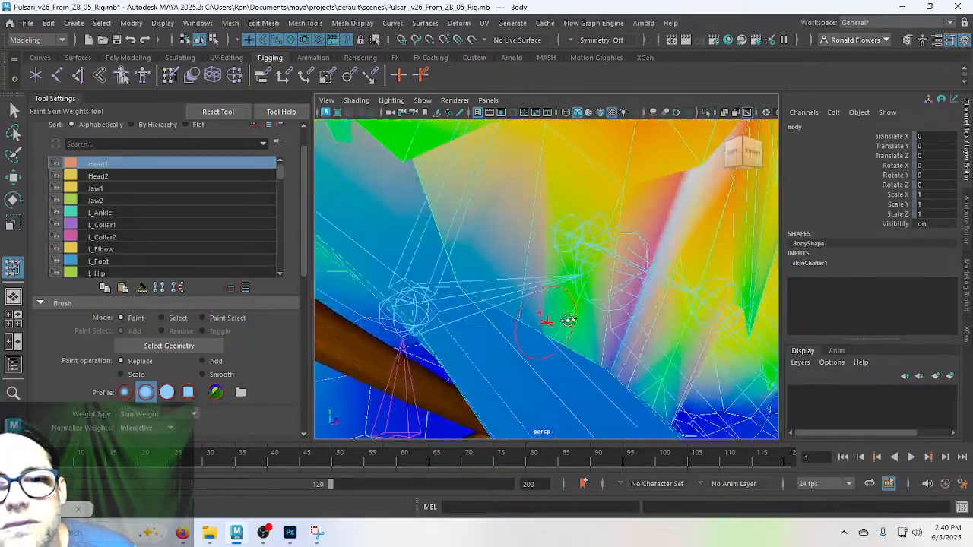
mouse_move(664, 324)
left_mouse_down("alt")
mouse_move(691, 311)
mouse_move(700, 286)
mouse_move(634, 333)
mouse_move(636, 322)
mouse_move(593, 306)
mouse_move(580, 339)
mouse_move(614, 317)
mouse_move(598, 295)
left_mouse_up("alt")
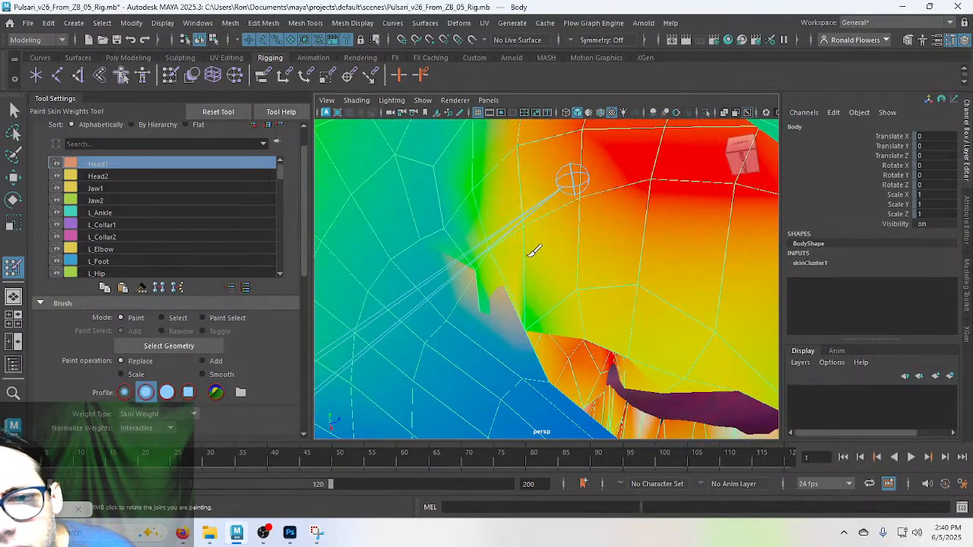
left_click_drag(489, 257, 490, 236)
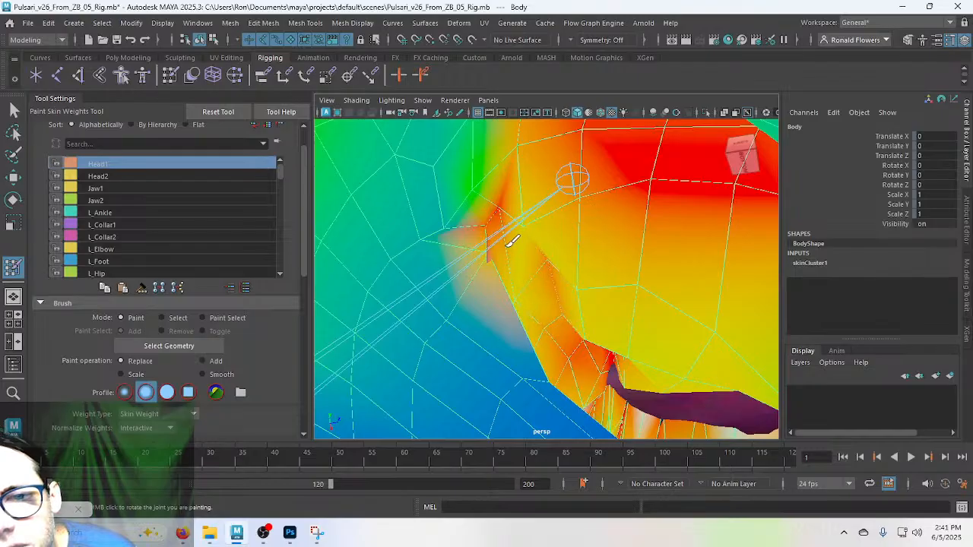
left_click_drag(511, 240, 498, 212)
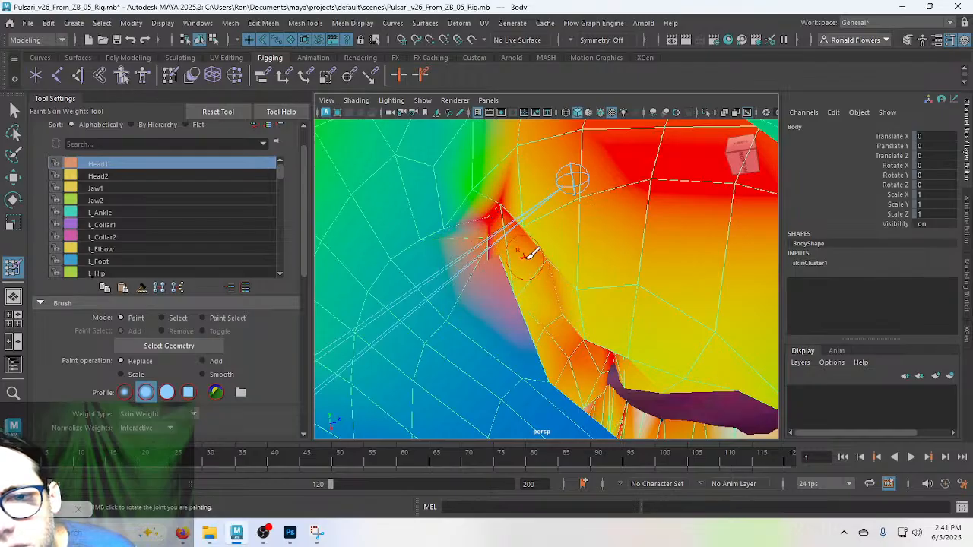
mouse_move(530, 254)
left_mouse_down("alt")
mouse_move(428, 273)
mouse_move(489, 271)
left_mouse_up("alt")
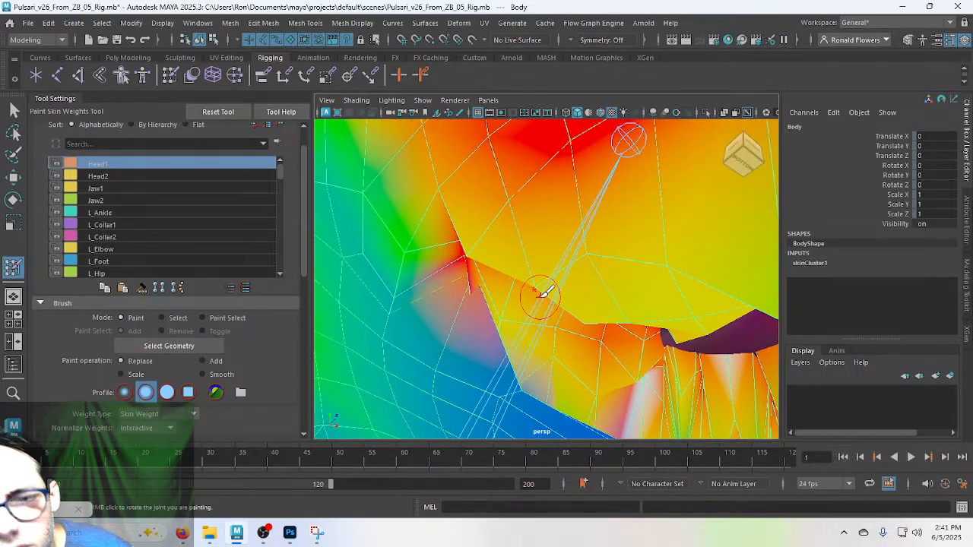
key("ctrl+z")
key("ctrl+z")
key("ctrl+z")
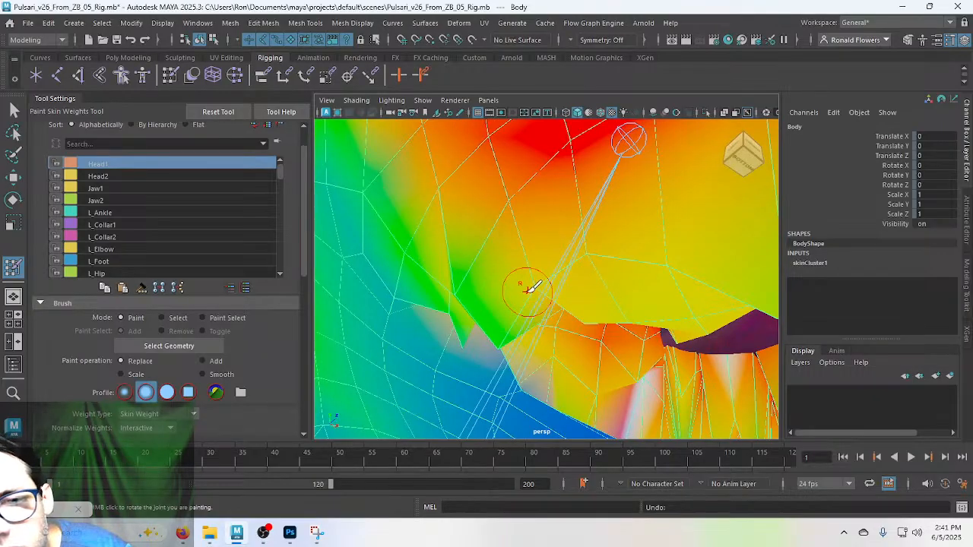
Step: Examine the Head1 weights at the mouth corner and rear teeth from outside and inside the mouth
mouse_move(593, 348)
left_mouse_down("alt")
mouse_move(469, 354)
mouse_move(689, 370)
mouse_move(699, 354)
mouse_move(624, 341)
left_mouse_up("alt")
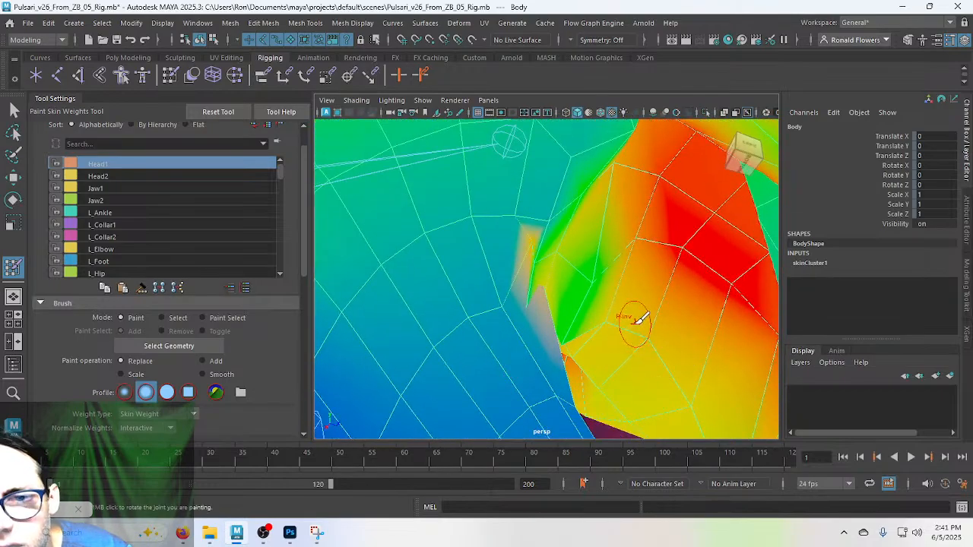
scroll(636, 324, "down", 4)
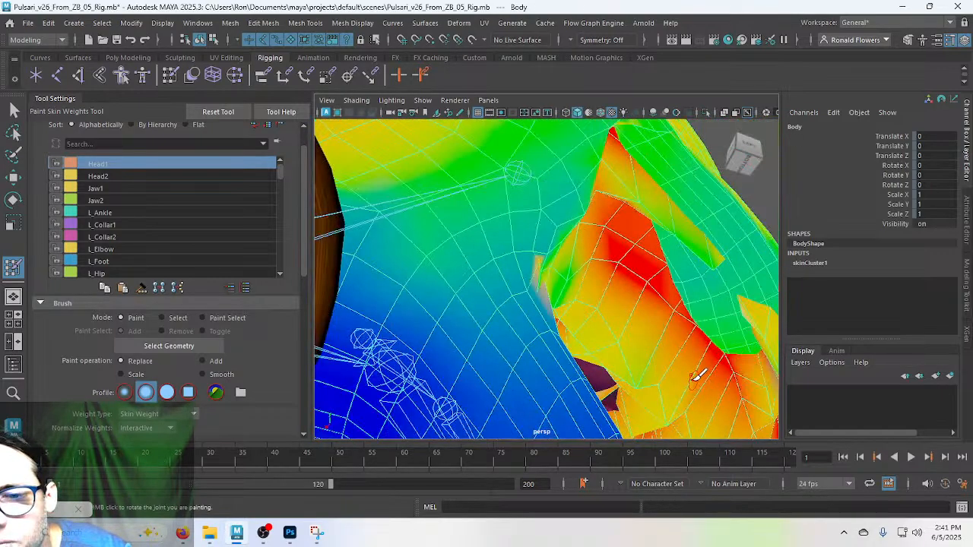
mouse_move(698, 376)
left_mouse_down("alt")
mouse_move(449, 398)
mouse_move(624, 386)
left_mouse_up("alt")
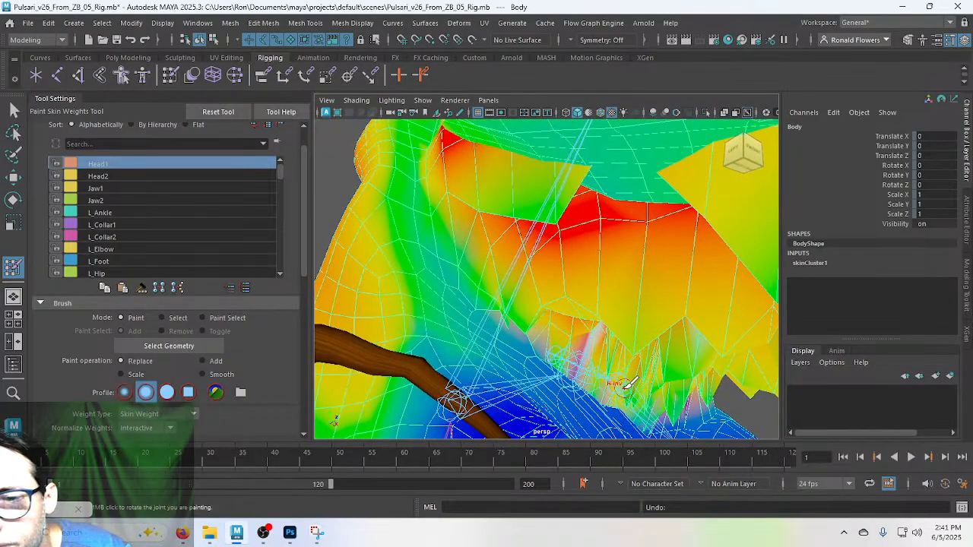
scroll(589, 365, "up", 4)
mouse_move(551, 315)
left_mouse_down("alt")
mouse_move(558, 354)
mouse_move(614, 351)
left_mouse_up("alt")
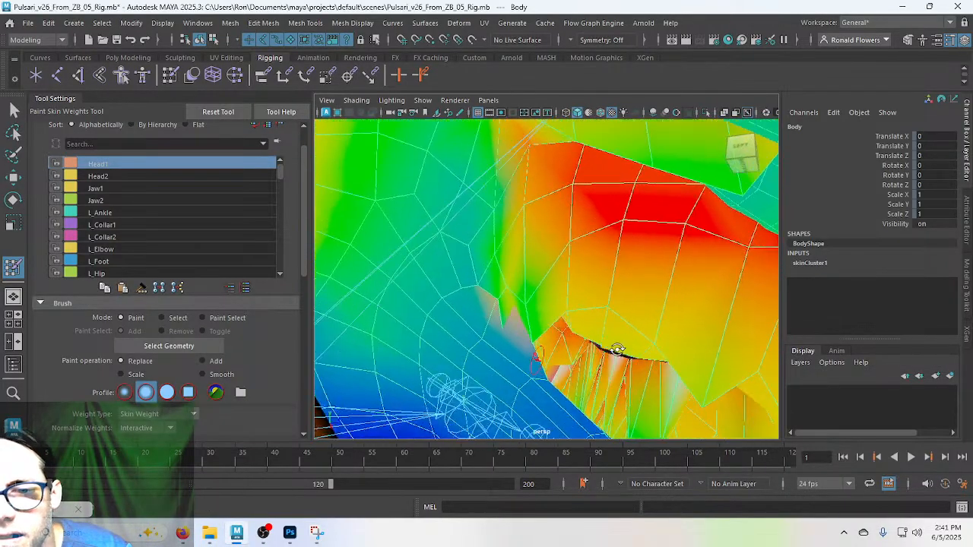
scroll(593, 327, "up", 2)
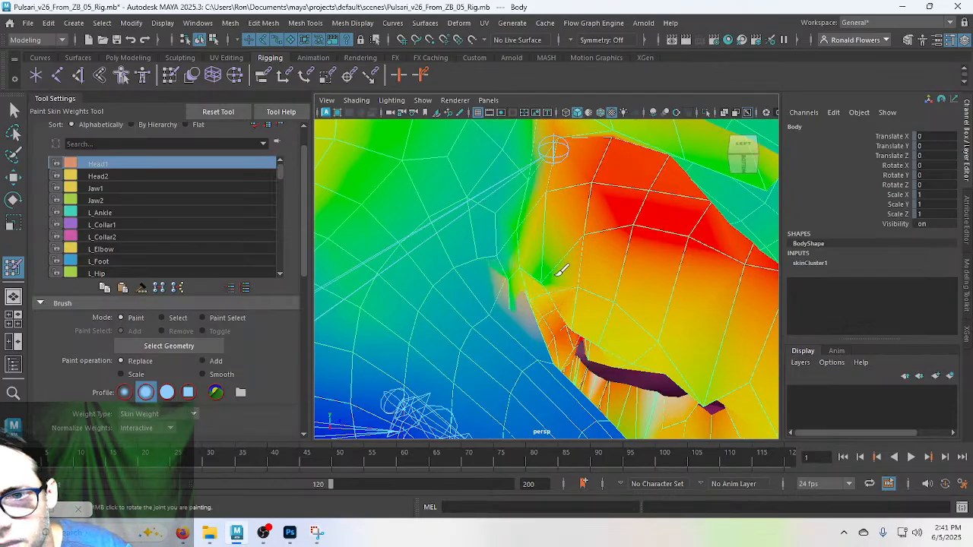
left_click_drag(578, 308, 729, 370, "alt")
left_click_drag(631, 332, 619, 334, "alt")
scroll(611, 353, "up", 3)
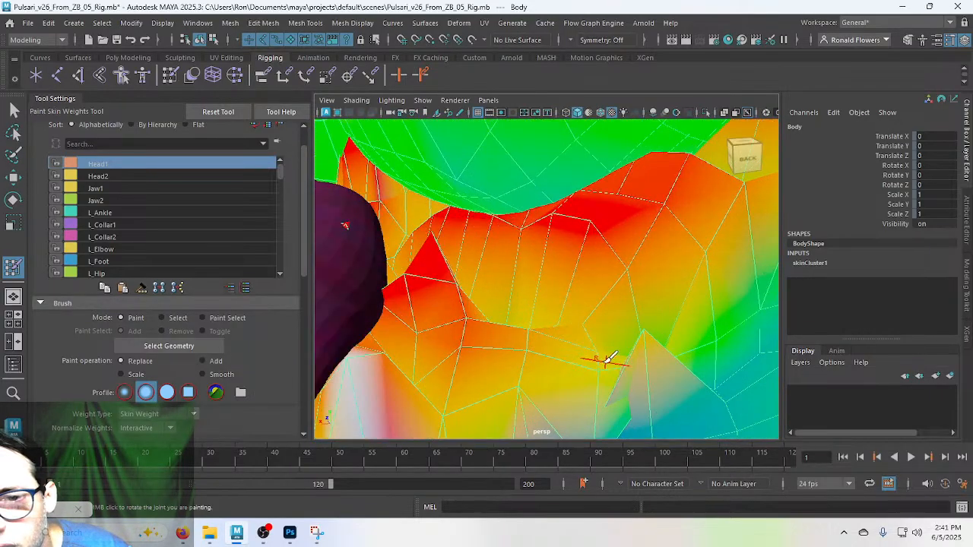
middle_click_drag(608, 361, 576, 246, "alt")
mouse_move(575, 245)
left_mouse_down("alt")
mouse_move(539, 325)
mouse_move(526, 326)
mouse_move(506, 296)
mouse_move(543, 285)
left_mouse_up("alt")
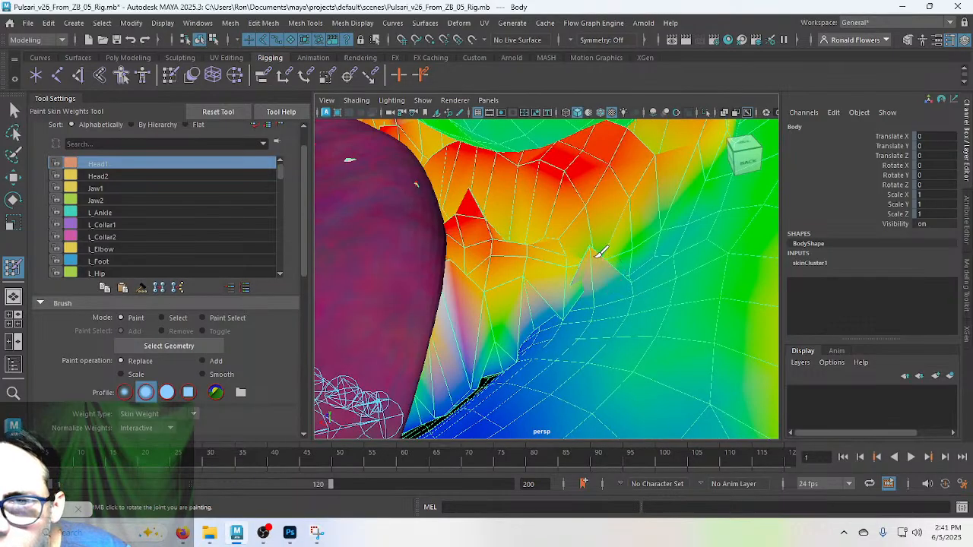
mouse_move(595, 243)
left_mouse_down("alt")
mouse_move(610, 300)
mouse_move(465, 309)
mouse_move(522, 304)
mouse_move(446, 294)
mouse_move(408, 256)
mouse_move(419, 236)
mouse_move(575, 276)
mouse_move(469, 351)
left_mouse_up("alt")
scroll(490, 327, "down", 5)
scroll(552, 323, "up", 5)
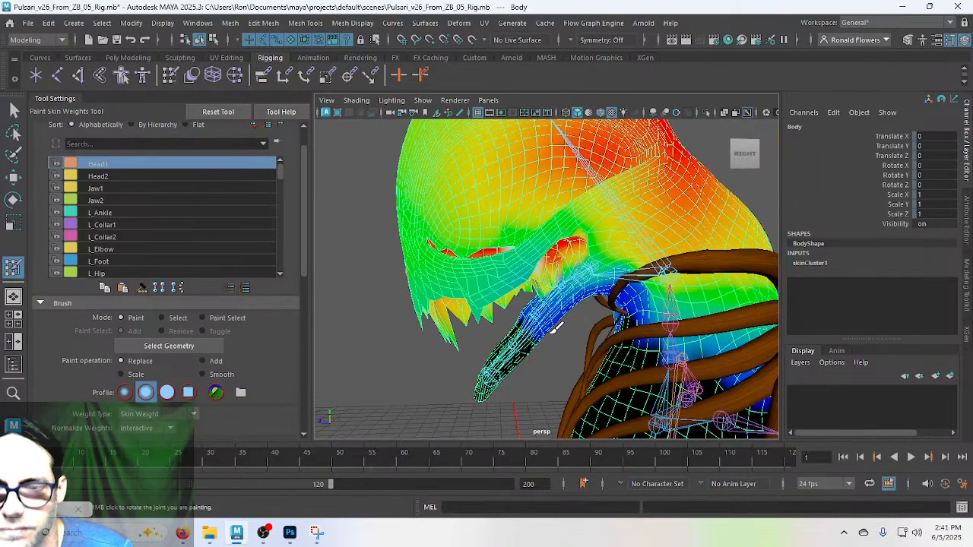
Step: Switch to the wireframe side view and examine how the rear upper teeth meet the lower jaw
key("space")
key("space")
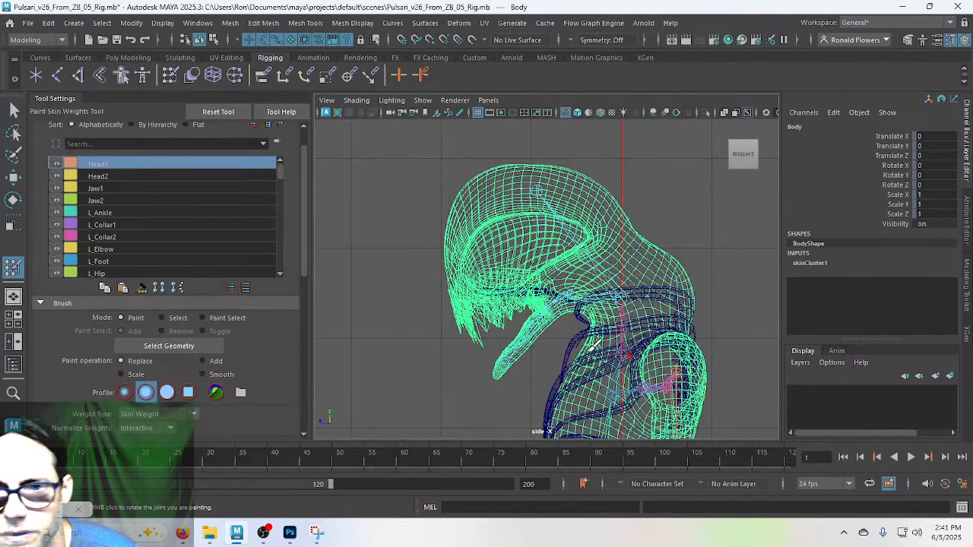
scroll(553, 359, "up", 10)
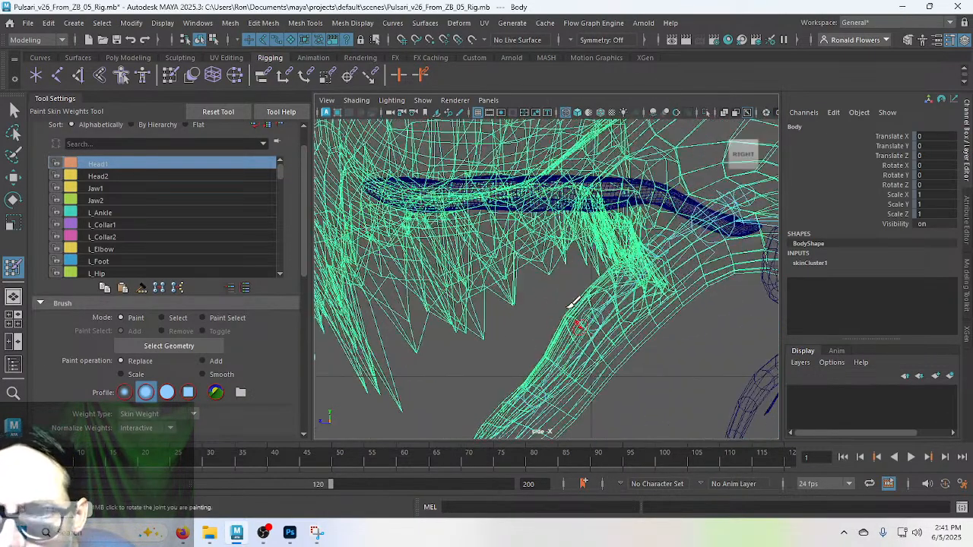
scroll(572, 303, "down", 3)
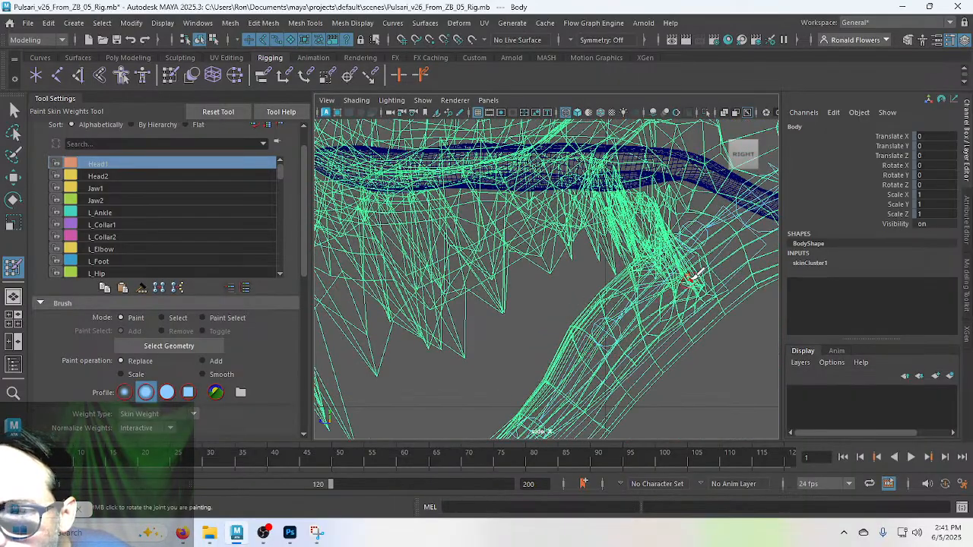
scroll(705, 266, "down", 8)
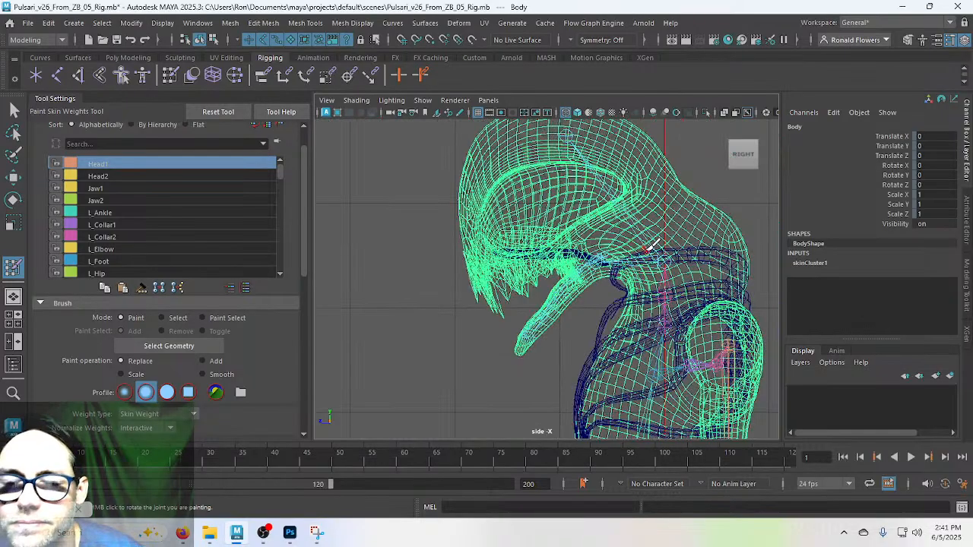
middle_click_drag(631, 212, 663, 281, "alt")
Step: Leave the Paint Skin Weights tool and activate the Select tool in the side view
key("q")
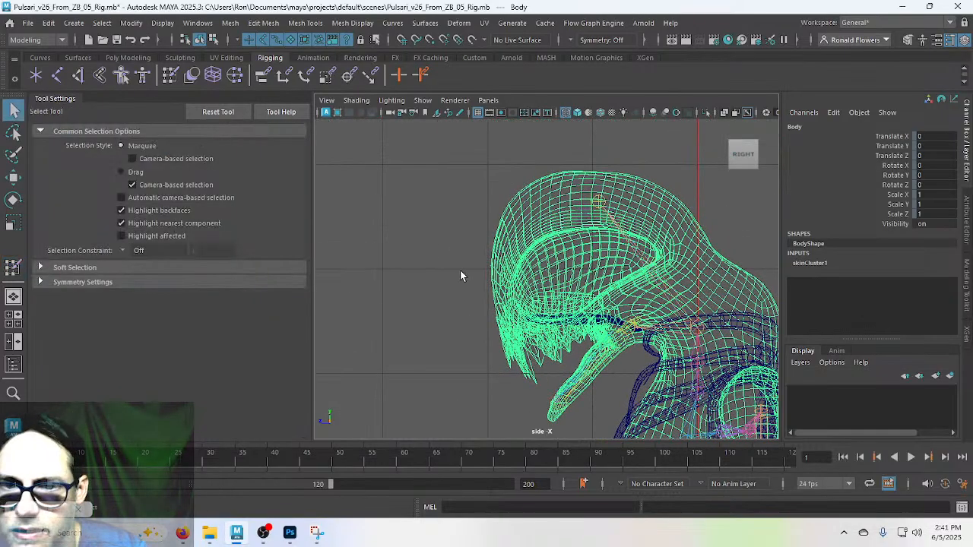
left_click(475, 269)
left_click(494, 248)
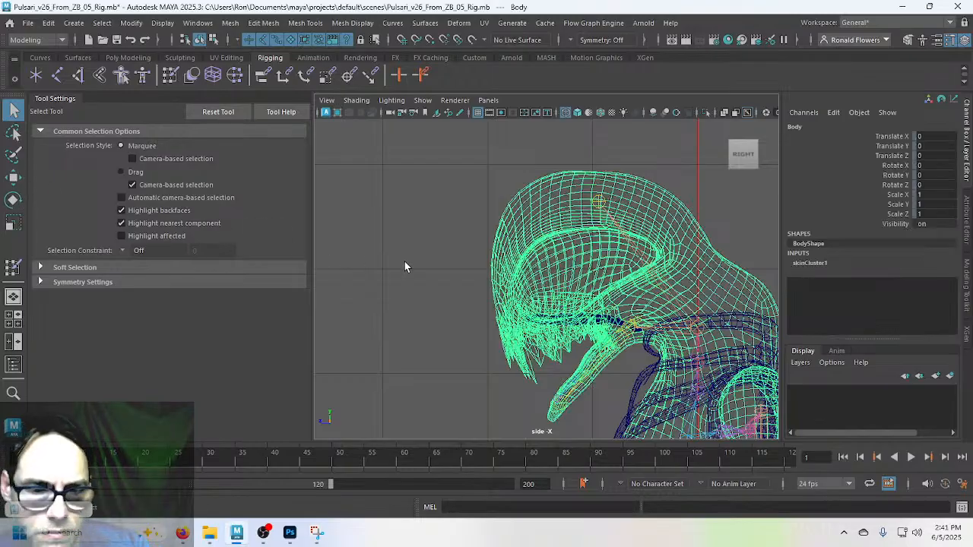
Step: Enter vertex component mode and lasso-select the head and upper teeth vertices in the side view, leaving out the lower jaw
key("F8")
left_click(13, 157)
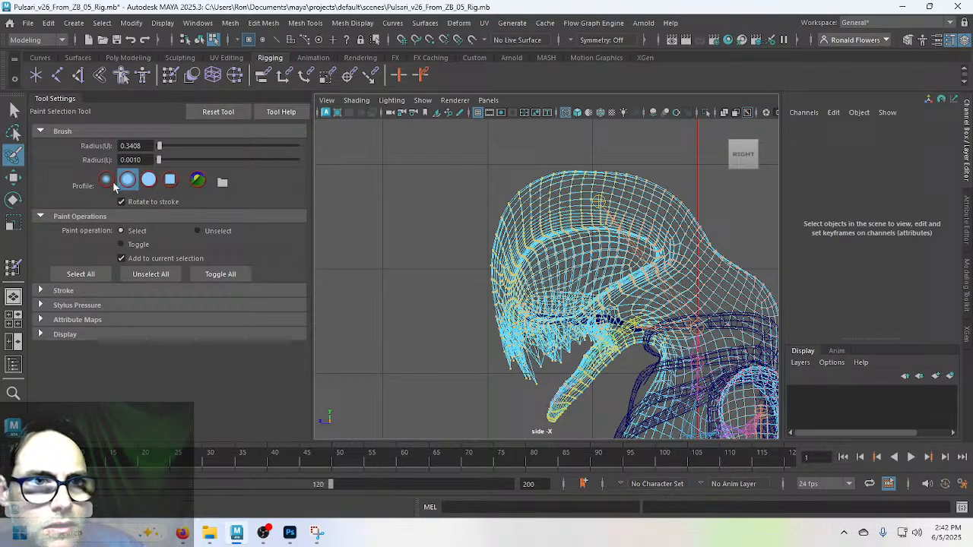
left_click(12, 134)
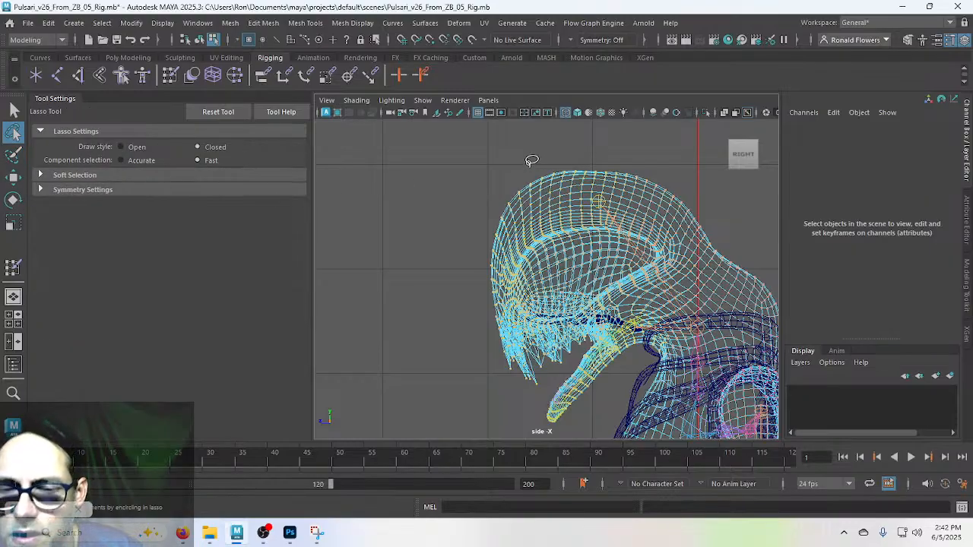
mouse_move(544, 162)
left_mouse_down()
mouse_move(481, 227)
mouse_move(471, 278)
mouse_move(486, 365)
mouse_move(541, 393)
mouse_move(589, 337)
mouse_move(693, 260)
mouse_move(654, 175)
mouse_move(521, 150)
left_mouse_up()
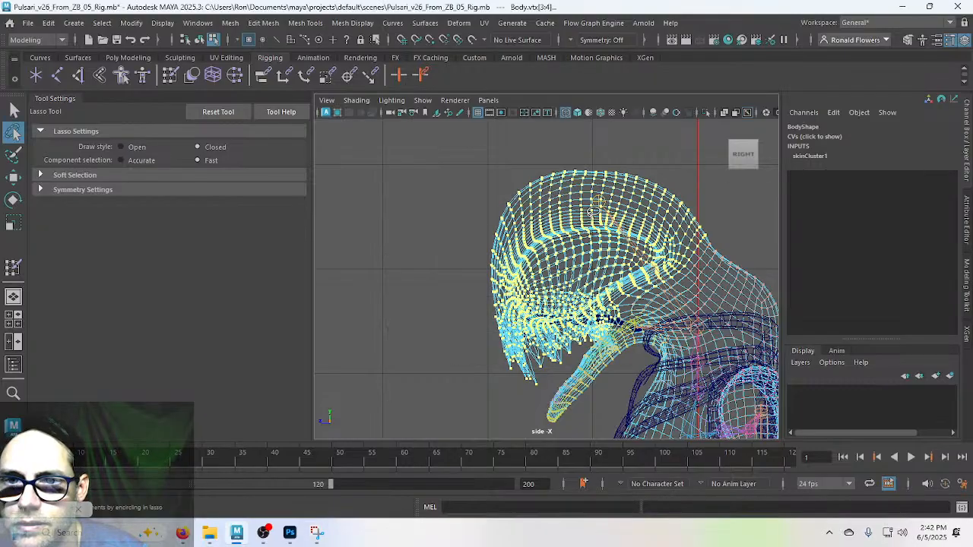
Step: Flood the selected head vertices with Head1 skin weight in Replace mode at value 1.0, and clear the selection
key("space")
key("space")
scroll(556, 270, "down", 3)
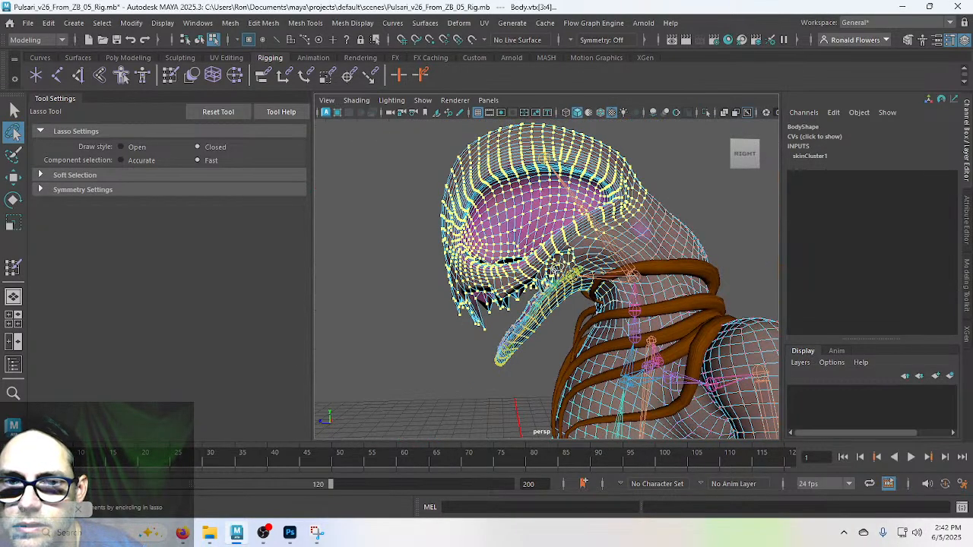
left_click_drag(532, 276, 567, 295, "alt")
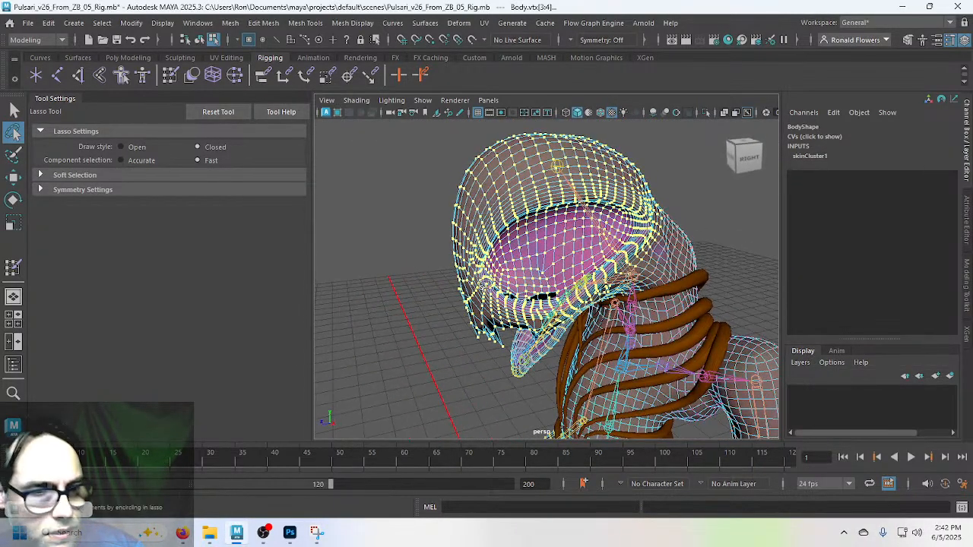
left_click(13, 266)
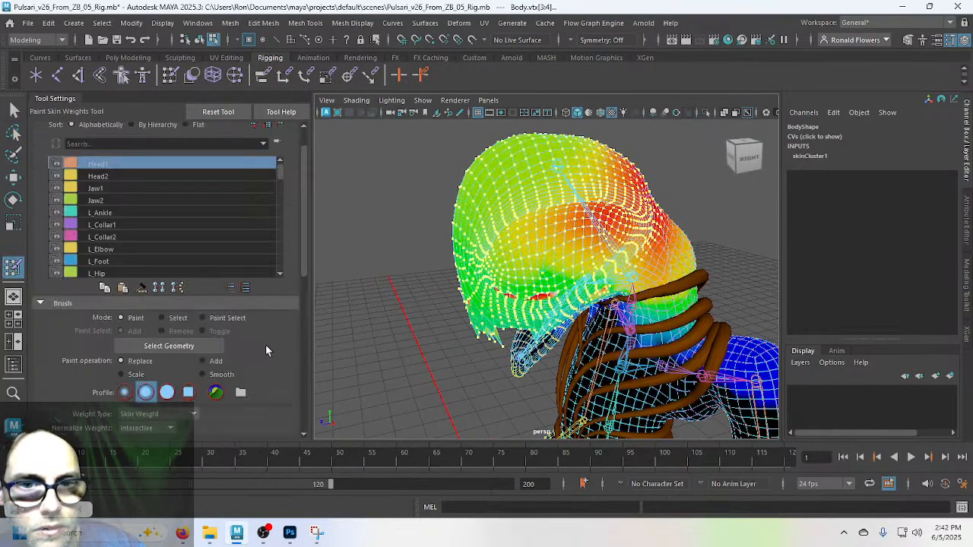
scroll(266, 344, "down", 3)
scroll(264, 319, "up", 2)
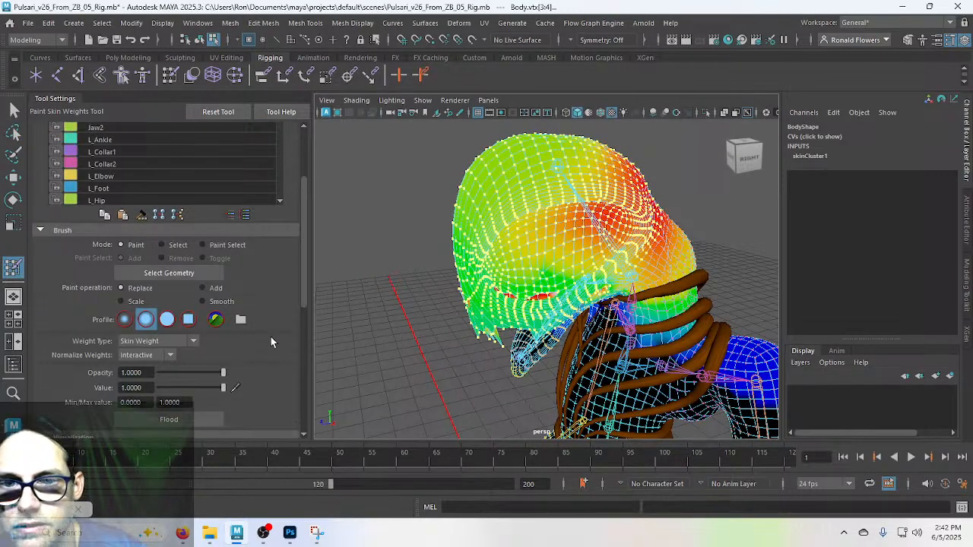
left_click(202, 421)
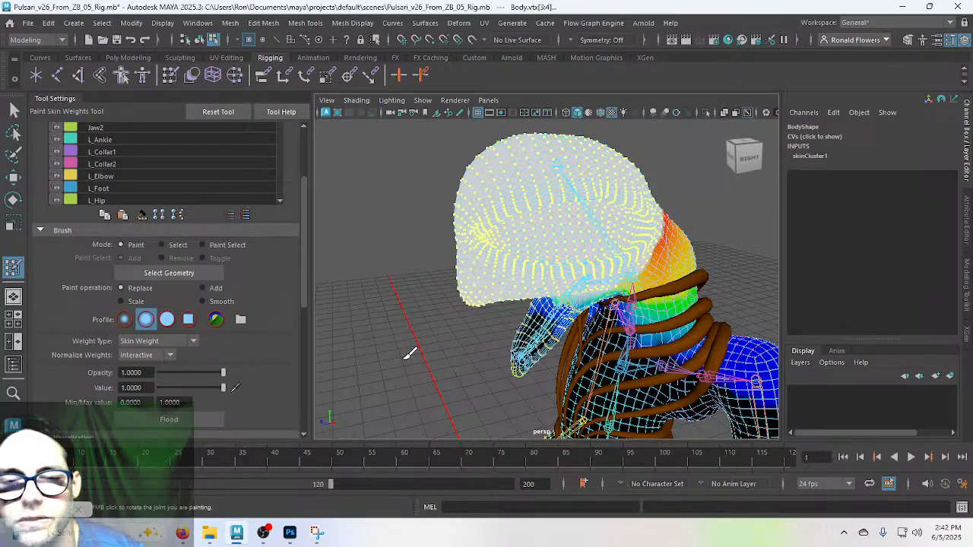
mouse_move(409, 354)
left_mouse_down("alt")
mouse_move(464, 302)
mouse_move(643, 338)
mouse_move(401, 346)
left_mouse_up("alt")
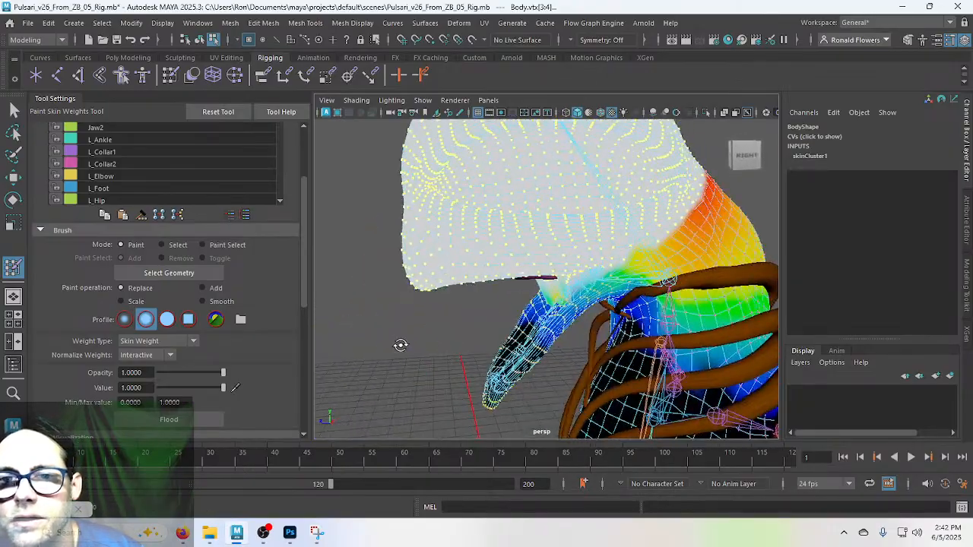
key("q")
left_click(425, 311)
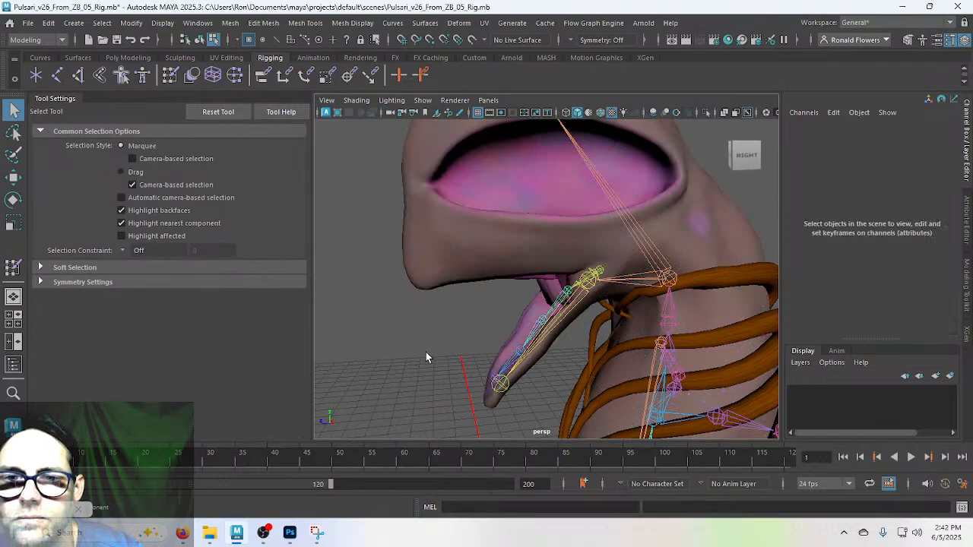
Step: Examine the rear upper teeth from inside the mouth and check their tip vertices against the lower jaw
scroll(425, 353, "up", 4)
left_click_drag(412, 361, 507, 324, "alt")
scroll(507, 324, "up", 2)
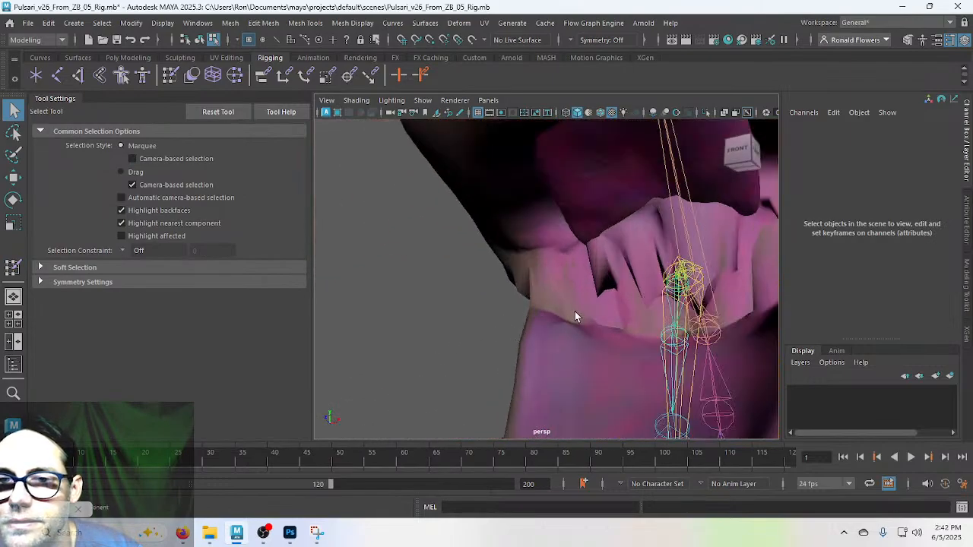
left_click_drag(574, 317, 474, 337, "alt")
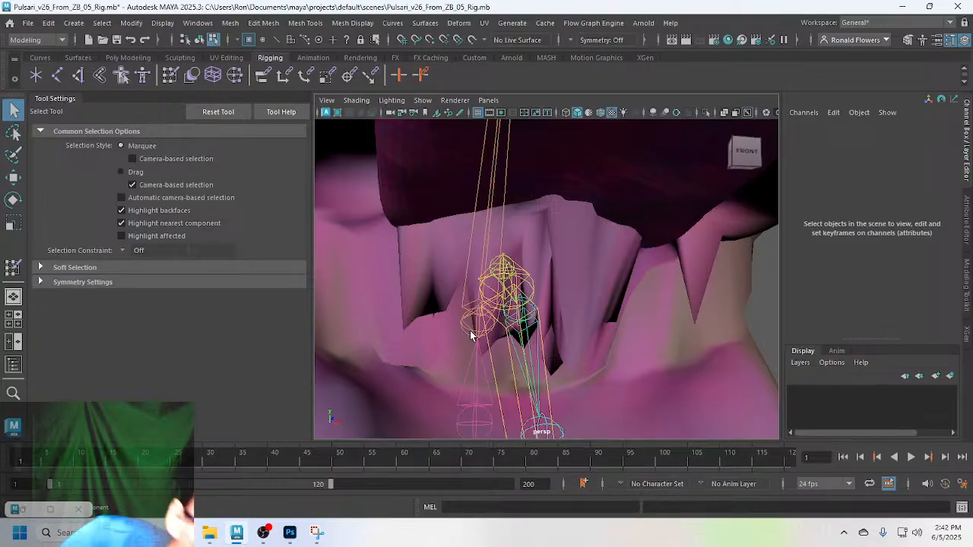
scroll(551, 287, "down", 4)
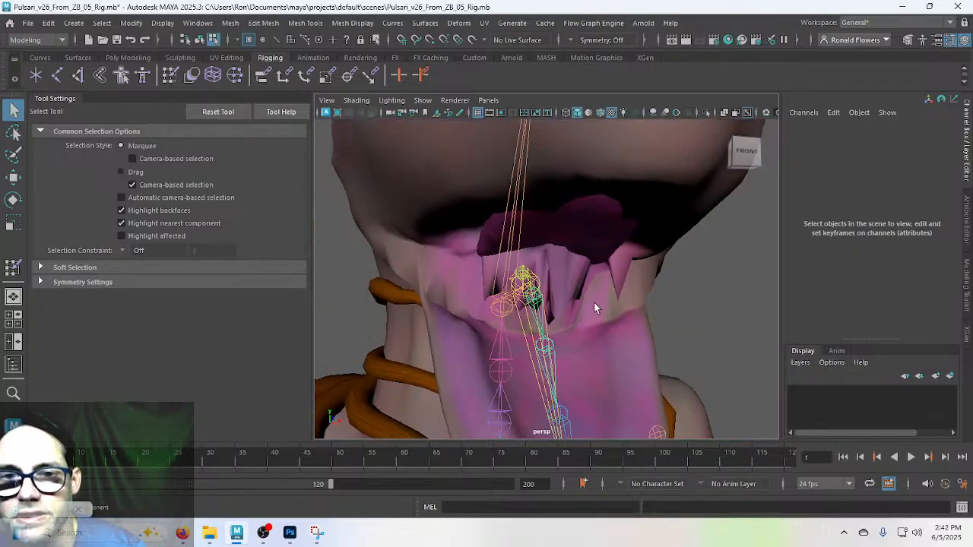
left_click_drag(595, 307, 628, 304, "alt")
left_click(672, 253)
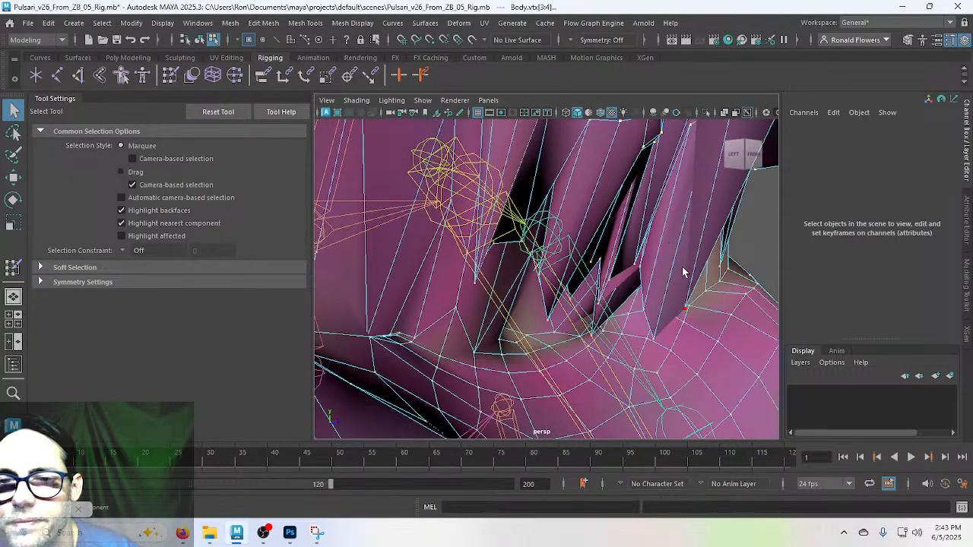
left_click_drag(682, 272, 647, 272, "alt")
left_click(596, 243)
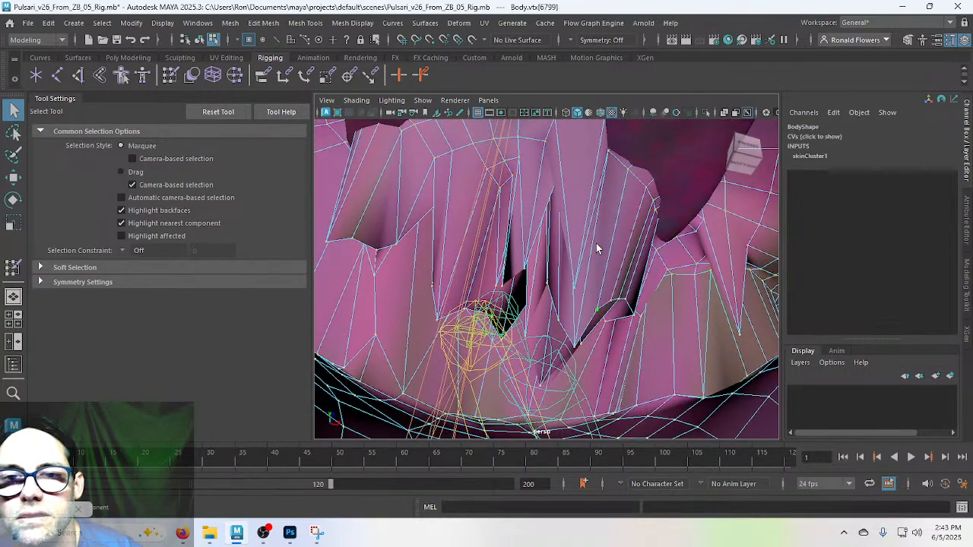
Step: Set symmetry to Object X and paint-select the vertices at the tips of the rear upper teeth inside the mouth
left_click(12, 155)
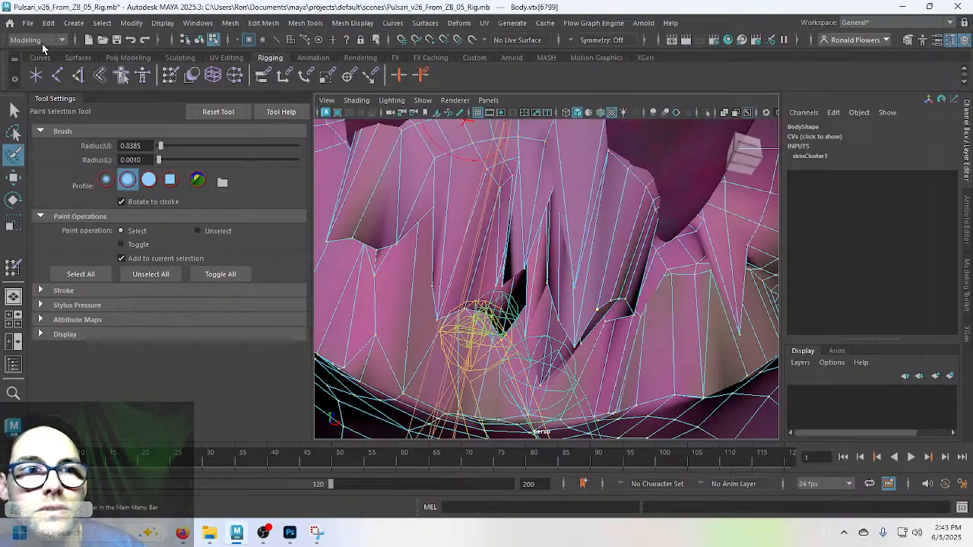
left_click(567, 42)
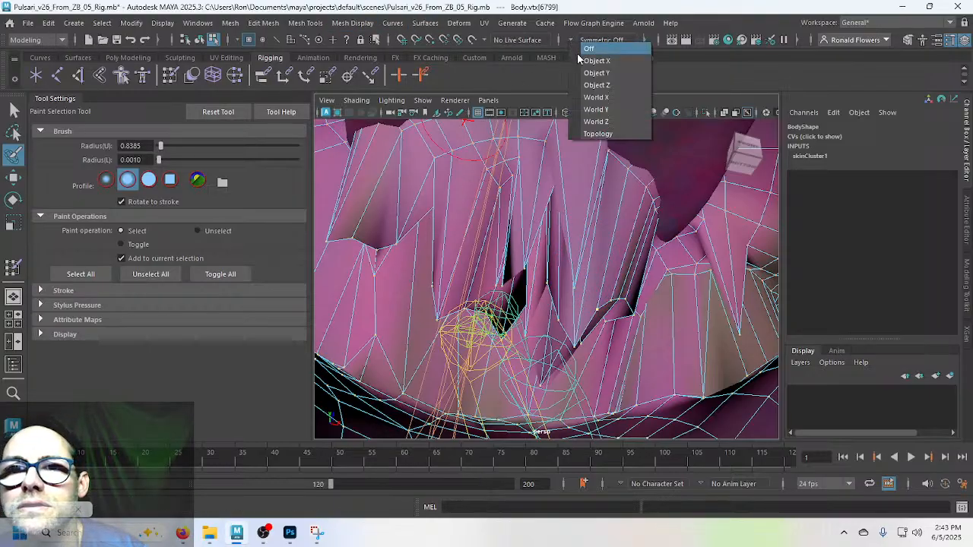
left_click(577, 53)
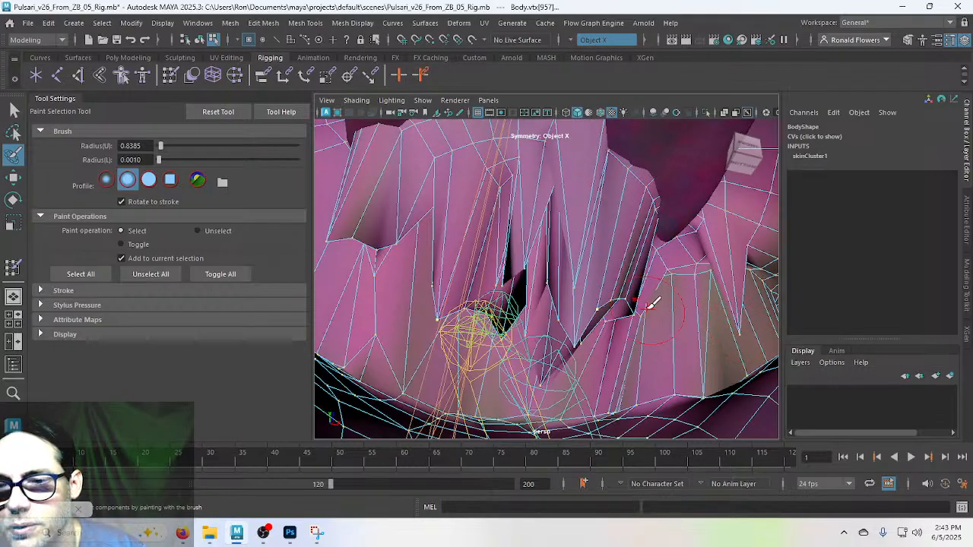
left_click_drag(650, 300, 541, 338, "alt")
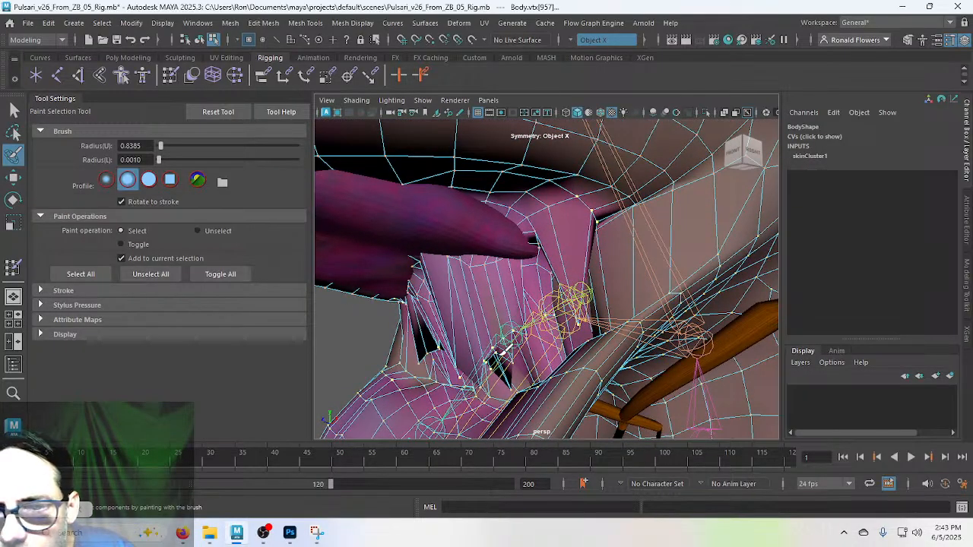
mouse_move(511, 374)
left_mouse_down("alt")
mouse_move(569, 374)
mouse_move(593, 282)
mouse_move(582, 322)
mouse_move(512, 372)
left_mouse_up("alt")
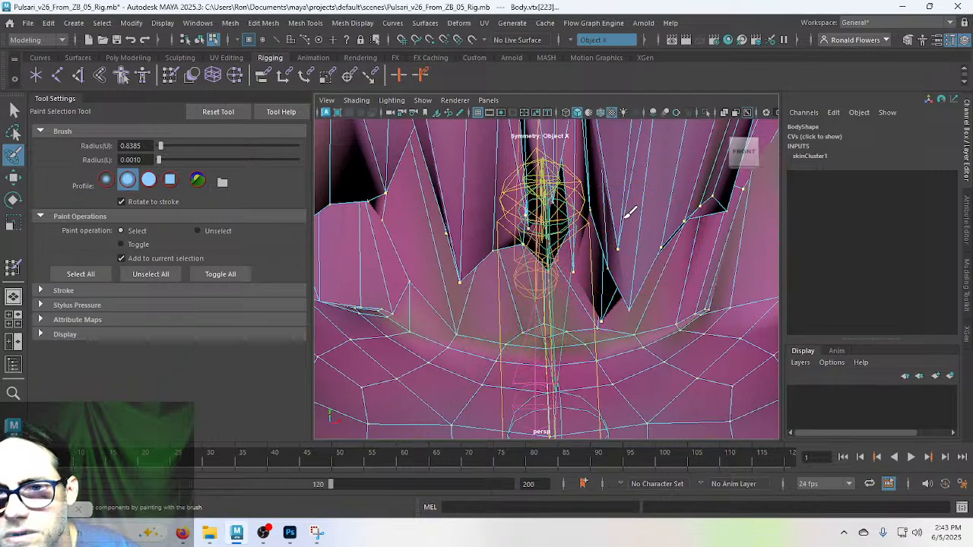
left_click_drag(538, 221, 651, 276, "alt")
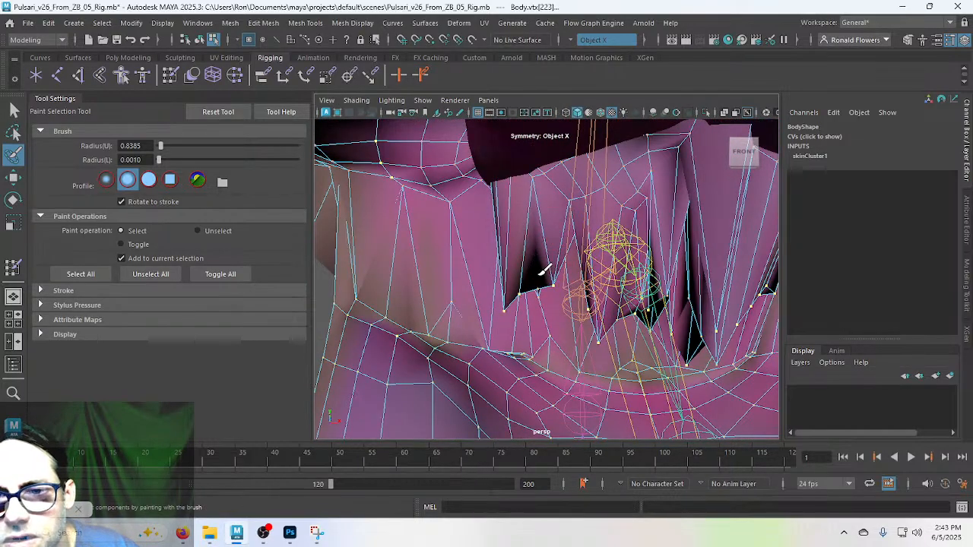
mouse_move(559, 264)
left_mouse_down("alt")
mouse_move(593, 279)
mouse_move(631, 273)
mouse_move(582, 278)
mouse_move(597, 293)
mouse_move(556, 273)
left_mouse_up("alt")
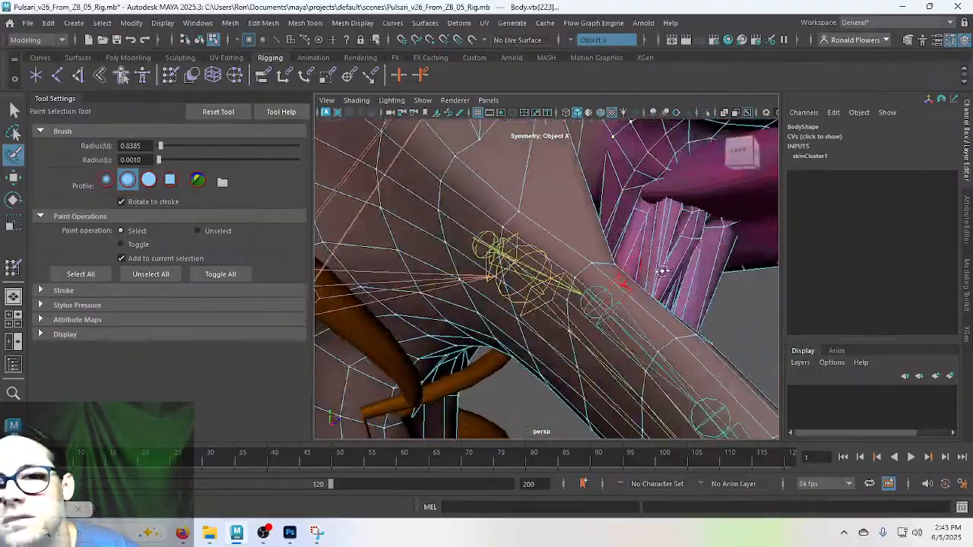
left_click_drag(662, 270, 625, 262, "alt")
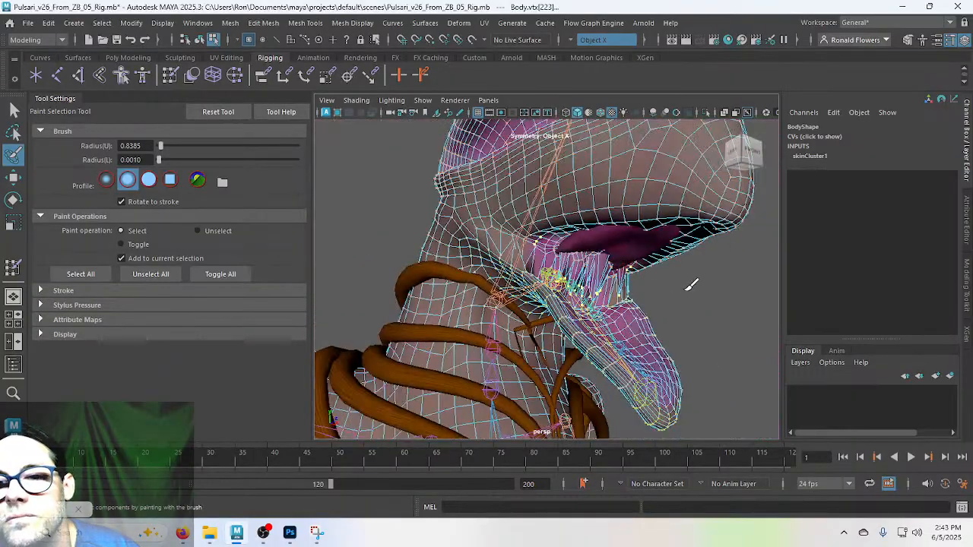
left_click_drag(516, 283, 471, 295, "alt")
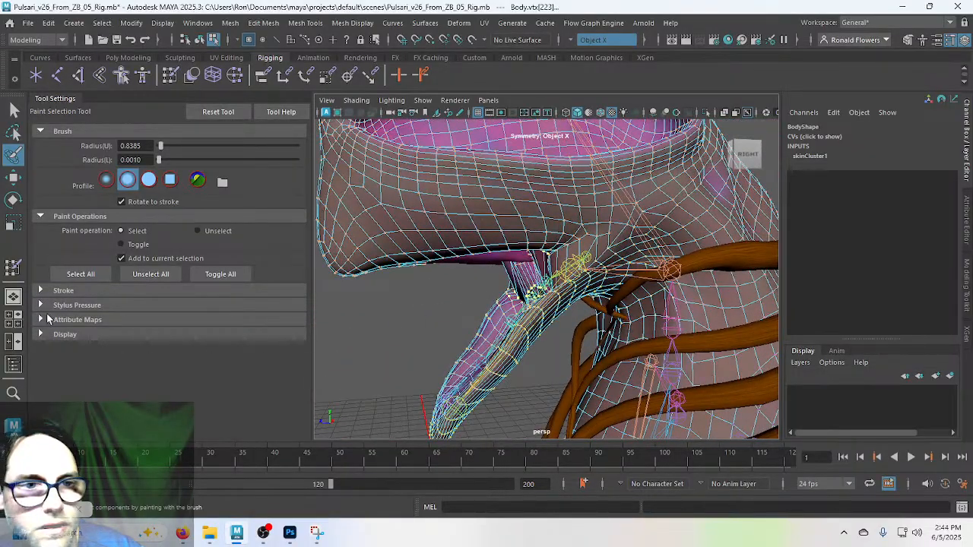
Step: Try to paint Head1 weights onto the selected rear tooth tips, and undo the strokes
left_click(13, 267)
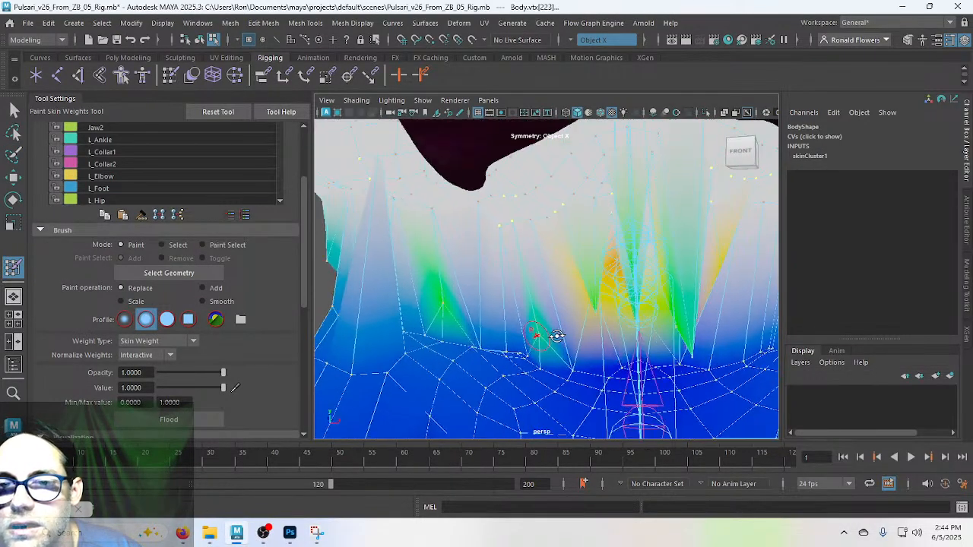
mouse_move(606, 336)
left_mouse_down("alt")
mouse_move(631, 312)
mouse_move(544, 319)
mouse_move(600, 336)
mouse_move(561, 330)
left_mouse_up("alt")
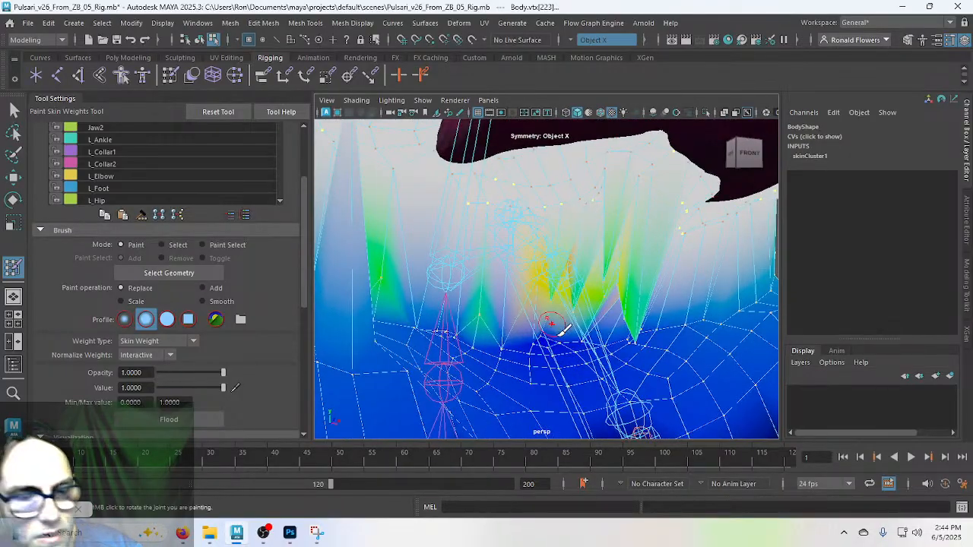
key("ctrl+z")
left_click_drag(501, 344, 416, 335, "alt")
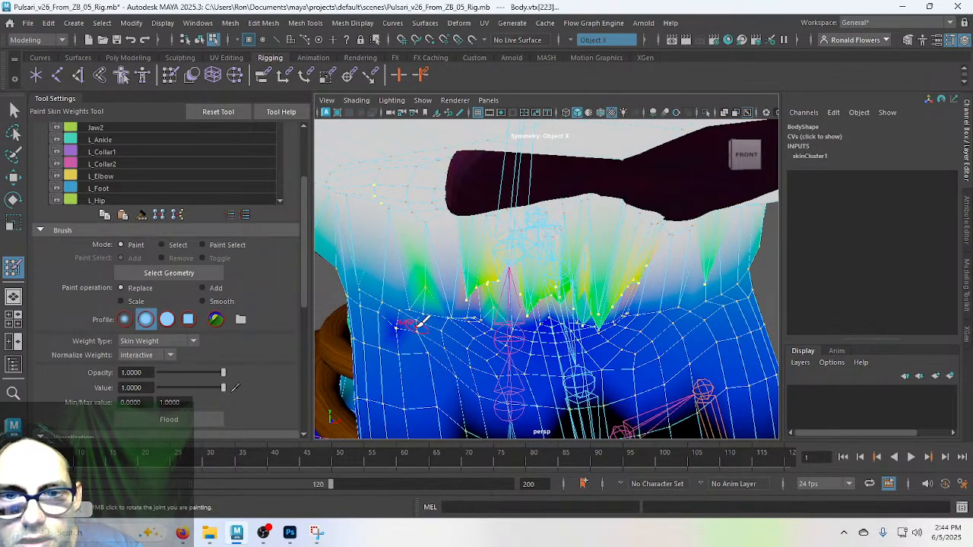
key("ctrl+z")
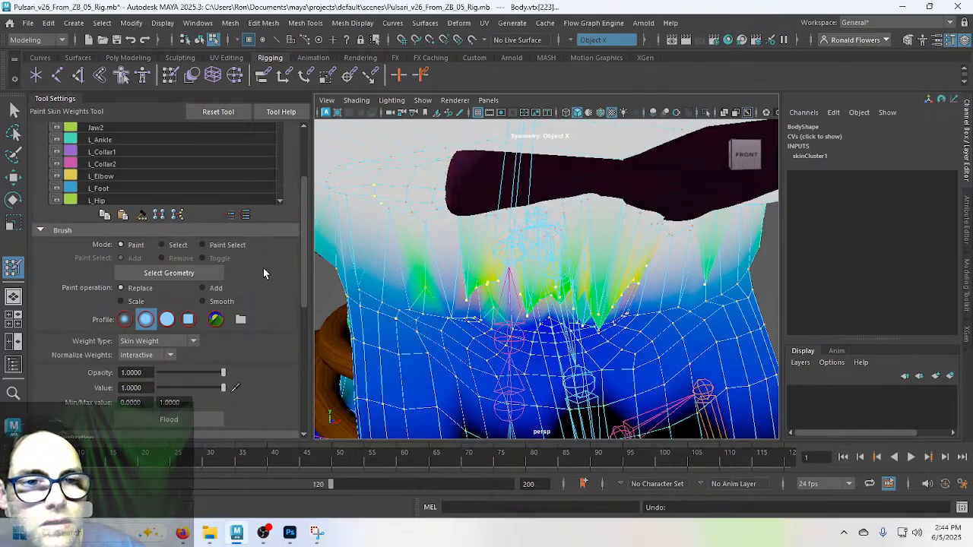
left_click(215, 245)
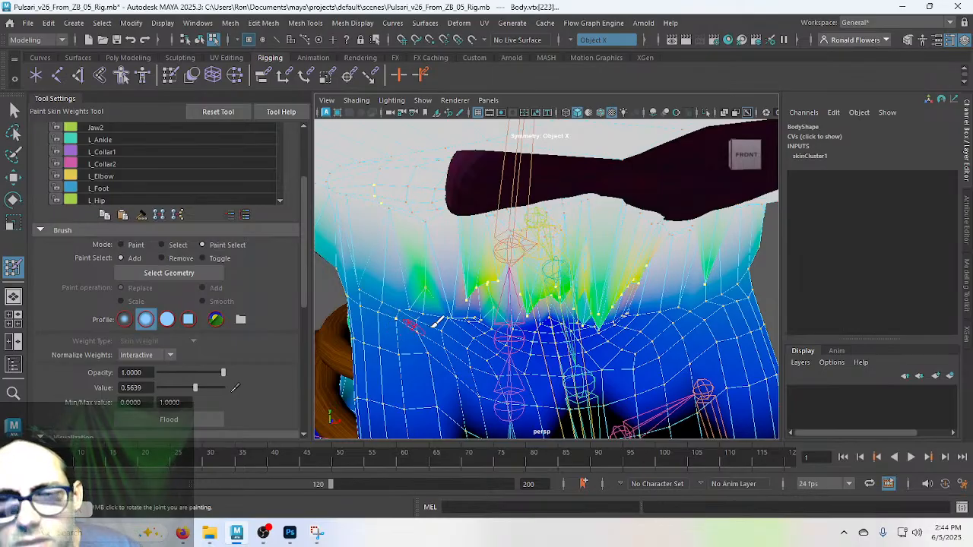
scroll(437, 324, "down", 4)
left_click(120, 245)
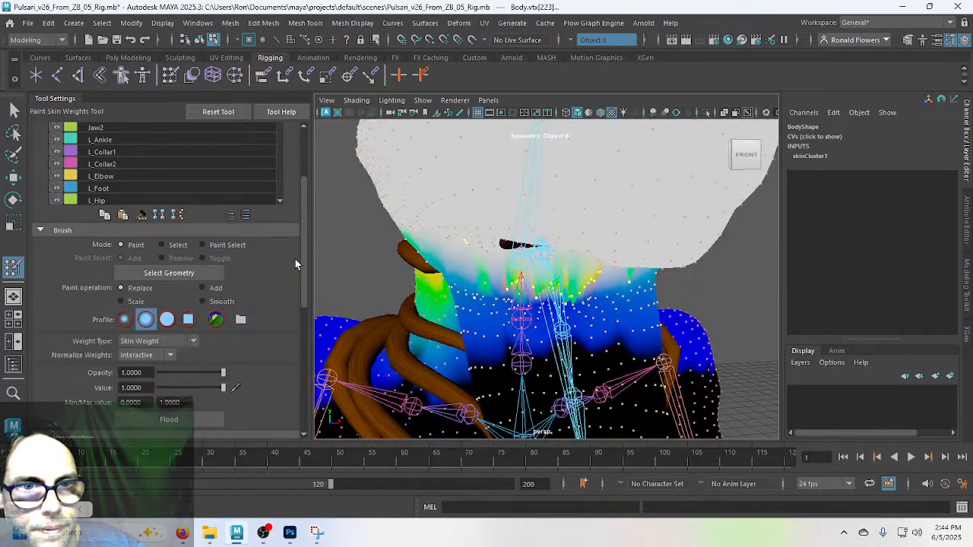
Step: Clear the selection and select the tip vertices of the rear upper teeth where they meet the lower jaw rim
key("q")
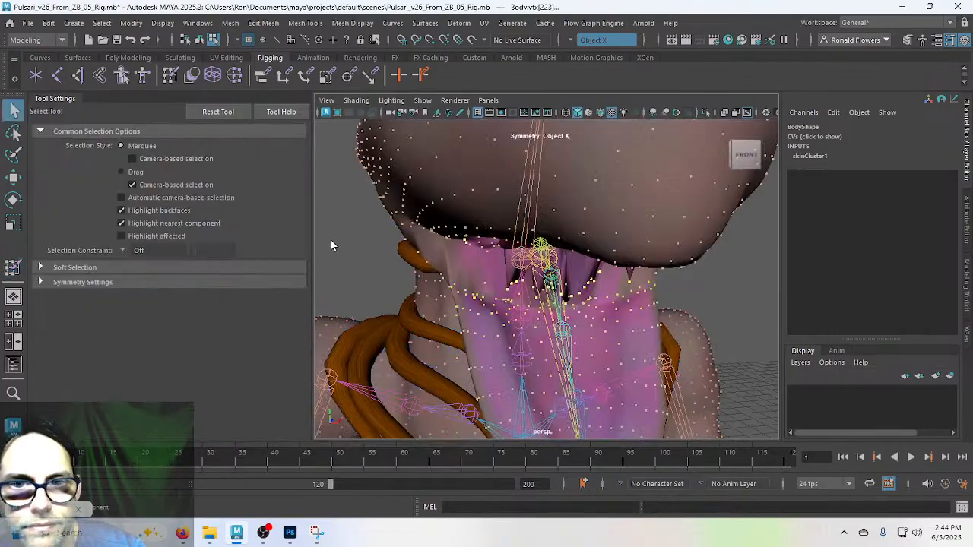
left_click(333, 237)
scroll(565, 337, "up", 5)
mouse_move(565, 336)
left_mouse_down("alt")
mouse_move(513, 338)
mouse_move(571, 330)
mouse_move(557, 342)
left_mouse_up("alt")
left_click(477, 346)
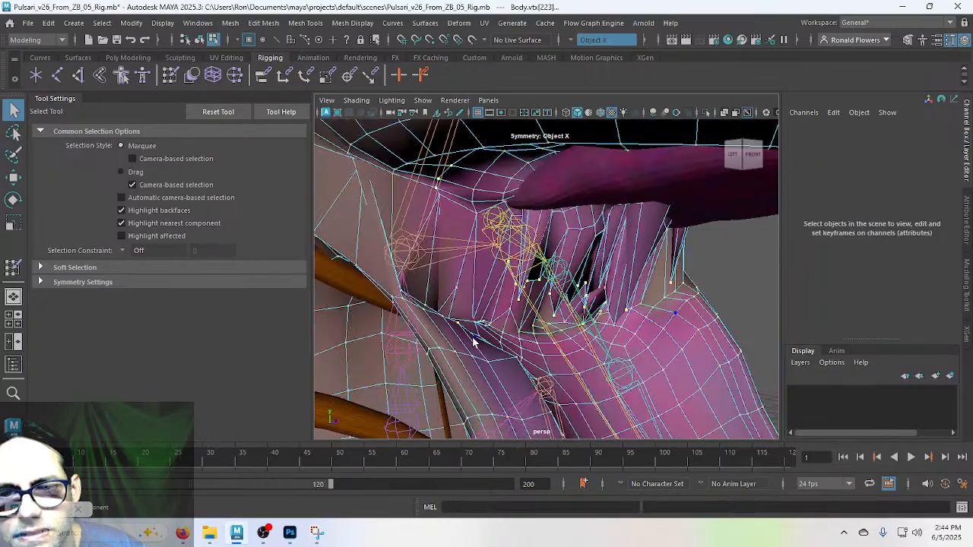
left_click_drag(473, 342, 482, 321, "alt")
left_click_drag(474, 247, 526, 322, "alt")
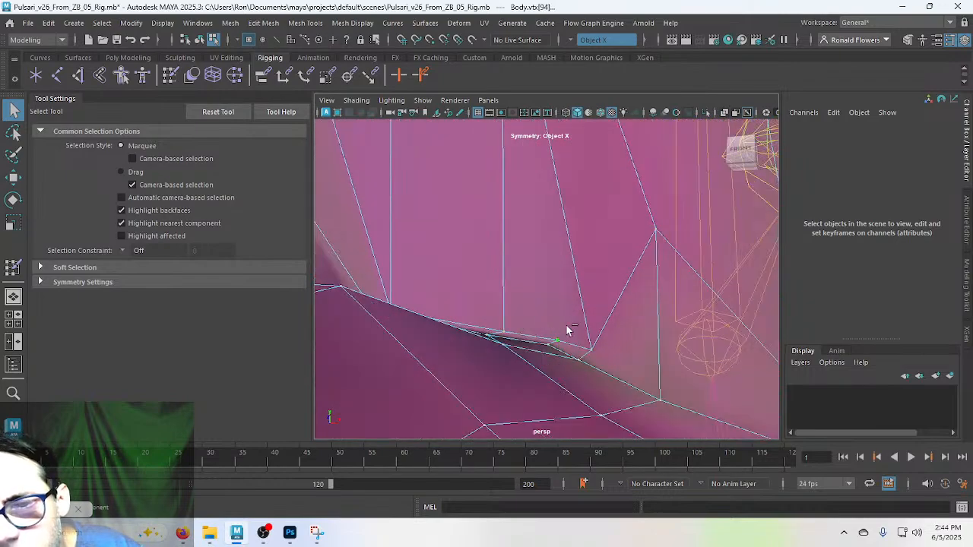
left_click_drag(514, 308, 543, 314, "alt")
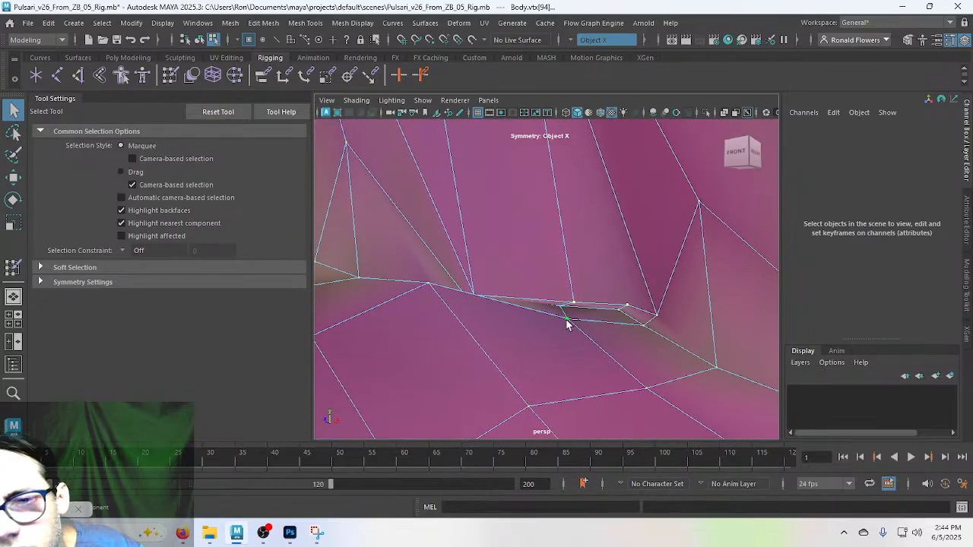
left_click_drag(500, 271, 576, 328, "alt")
left_click_drag(465, 326, 488, 321, "alt")
scroll(541, 308, "down", 8)
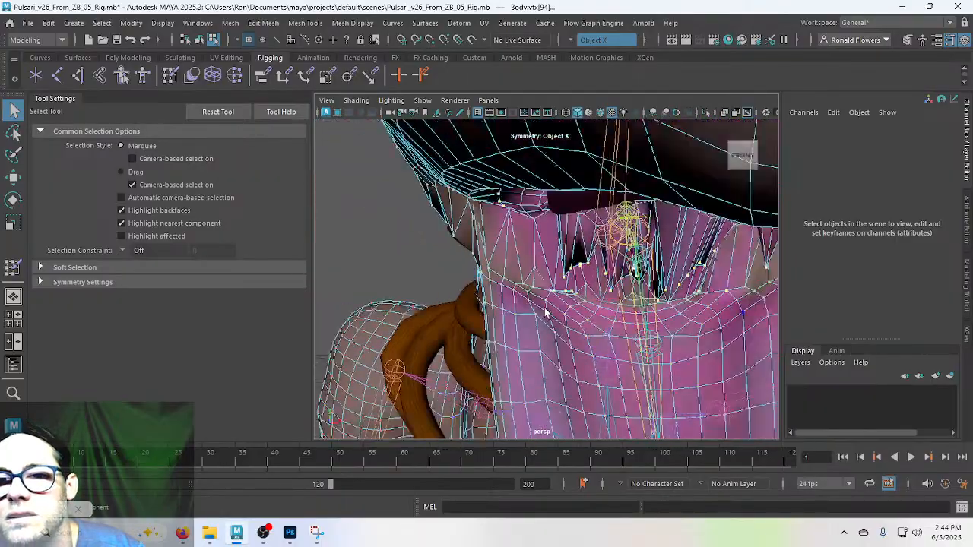
left_click_drag(673, 321, 552, 300, "alt")
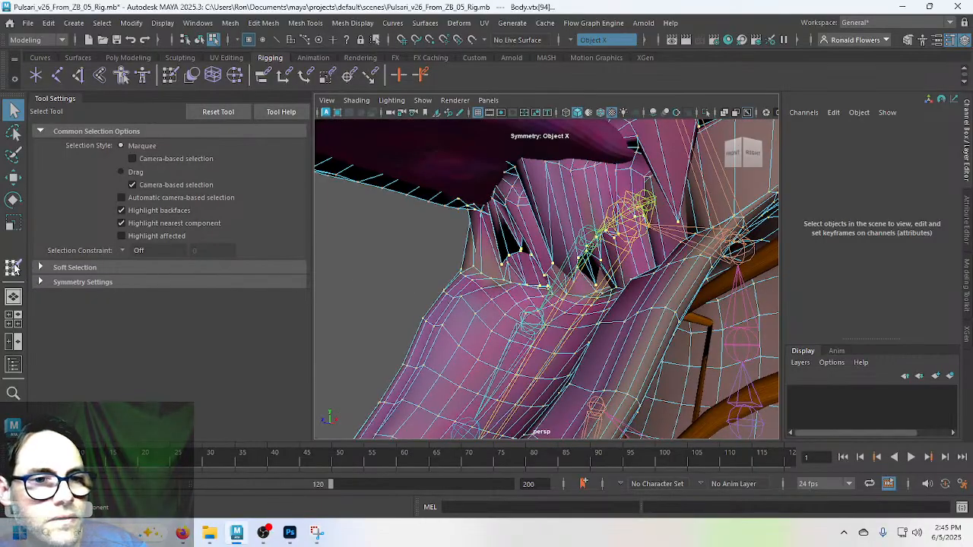
Step: Check the Head1 weights painted on the rear upper teeth with the Paint Skin Weights tool
left_click(13, 268)
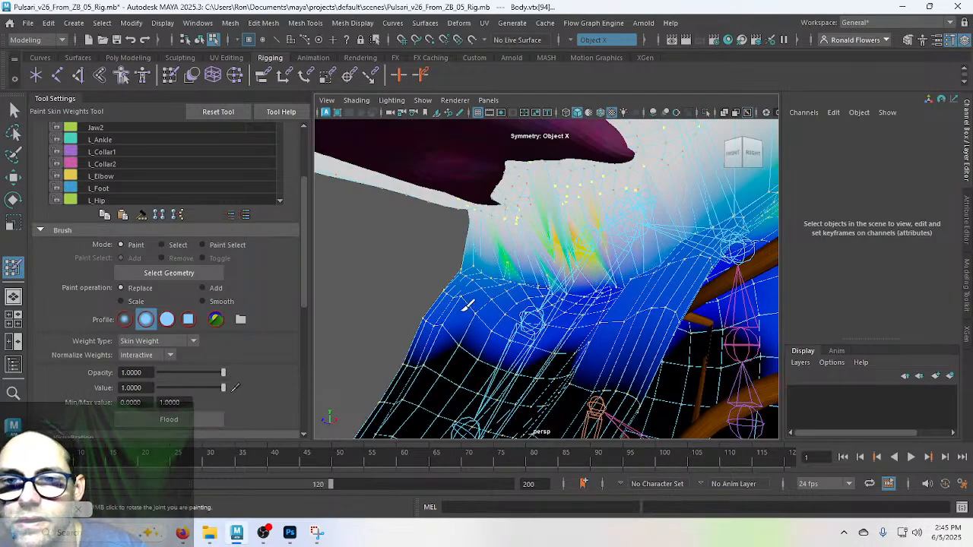
scroll(511, 286, "up", 6)
left_click_drag(490, 297, 511, 304, "alt")
middle_click_drag(510, 304, 582, 263, "alt")
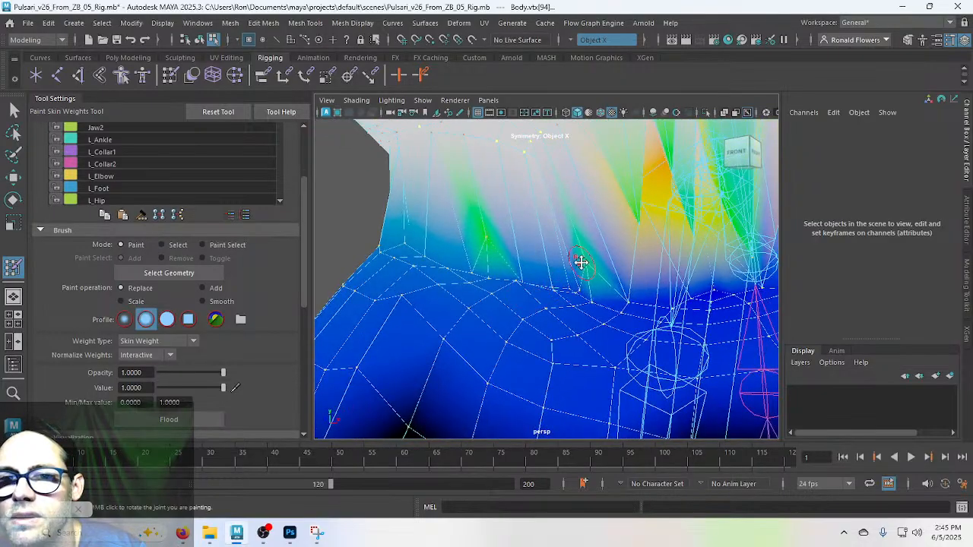
mouse_move(581, 262)
left_mouse_down("alt")
mouse_move(517, 301)
mouse_move(569, 262)
mouse_move(546, 291)
mouse_move(627, 276)
mouse_move(643, 294)
mouse_move(651, 282)
mouse_move(523, 275)
mouse_move(517, 286)
mouse_move(465, 297)
mouse_move(547, 271)
mouse_move(597, 276)
mouse_move(532, 293)
mouse_move(658, 305)
left_mouse_up("alt")
key("q")
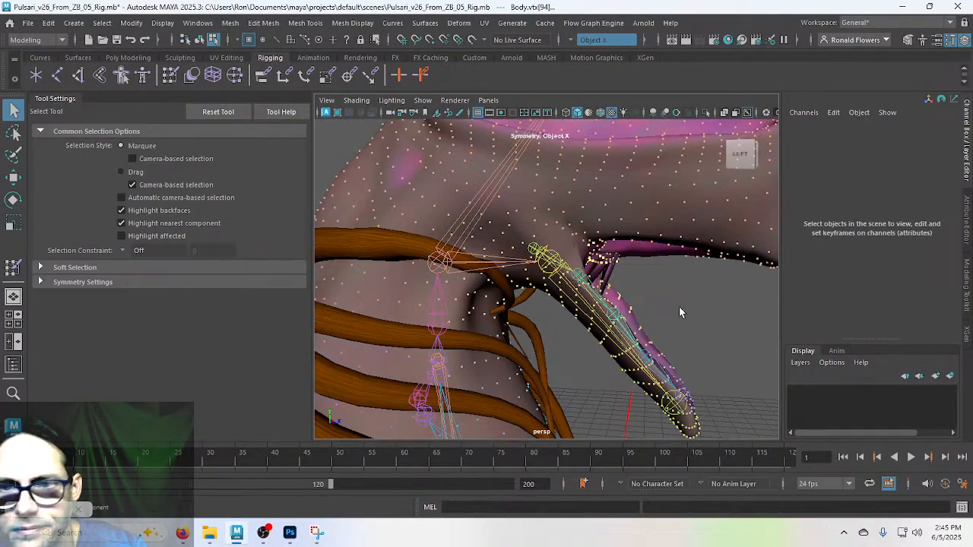
Step: Clear the selection and select the vertices at the corner of the mouth beside the rear teeth, with Object X symmetry
left_click(678, 306)
scroll(679, 306, "up", 4)
middle_click_drag(679, 306, 649, 295, "alt")
left_click_drag(649, 295, 586, 307, "alt")
left_click_drag(508, 320, 558, 298, "alt")
left_click(593, 301)
scroll(592, 301, "down", 2)
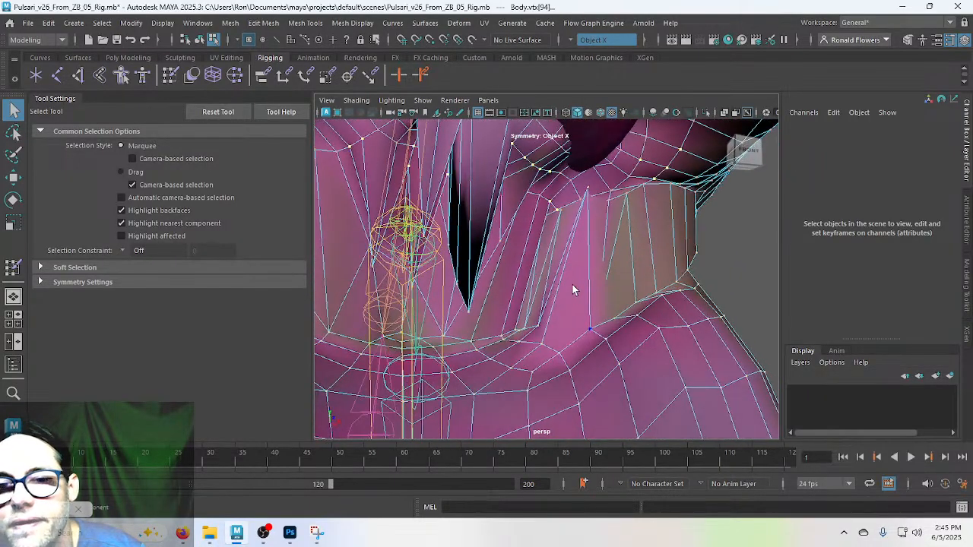
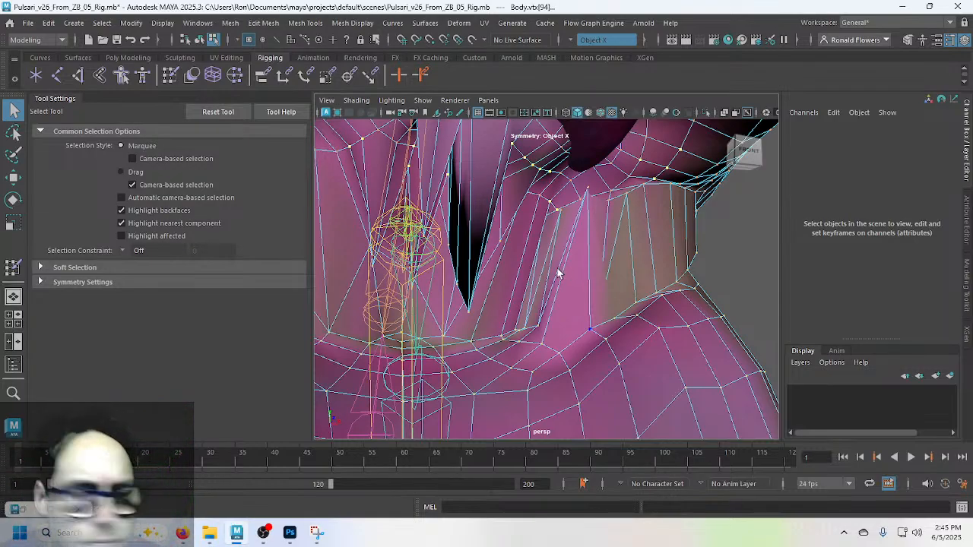
left_click_drag(568, 273, 580, 313, "alt")
scroll(554, 304, "up", 4)
middle_click_drag(581, 313, 642, 296, "alt")
left_click_drag(641, 297, 595, 306, "alt")
left_click(599, 272)
mouse_move(665, 326)
left_mouse_down("alt")
mouse_move(582, 317)
mouse_move(591, 301)
mouse_move(640, 306)
mouse_move(461, 260)
mouse_move(430, 220)
mouse_move(459, 198)
mouse_move(452, 213)
left_mouse_up("alt")
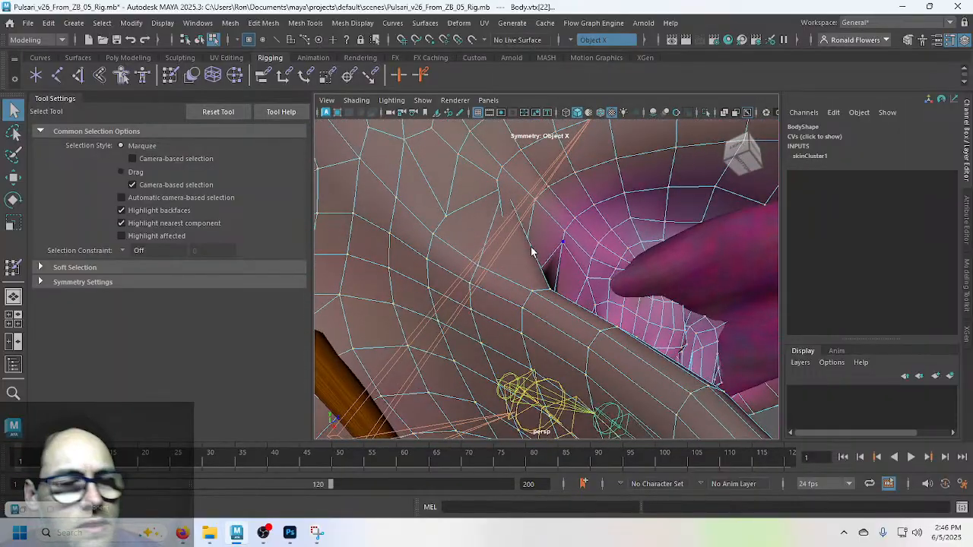
Step: Flood the selected mouth-corner vertices with Jaw1 skin weight in Replace mode at value 1.0, and again at 0.4
left_click(14, 268)
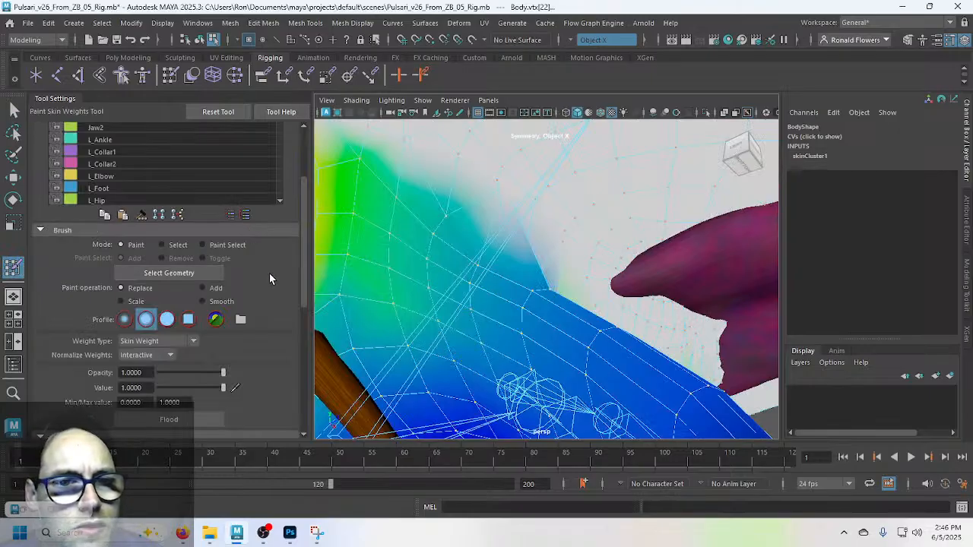
scroll(270, 277, "up", 2)
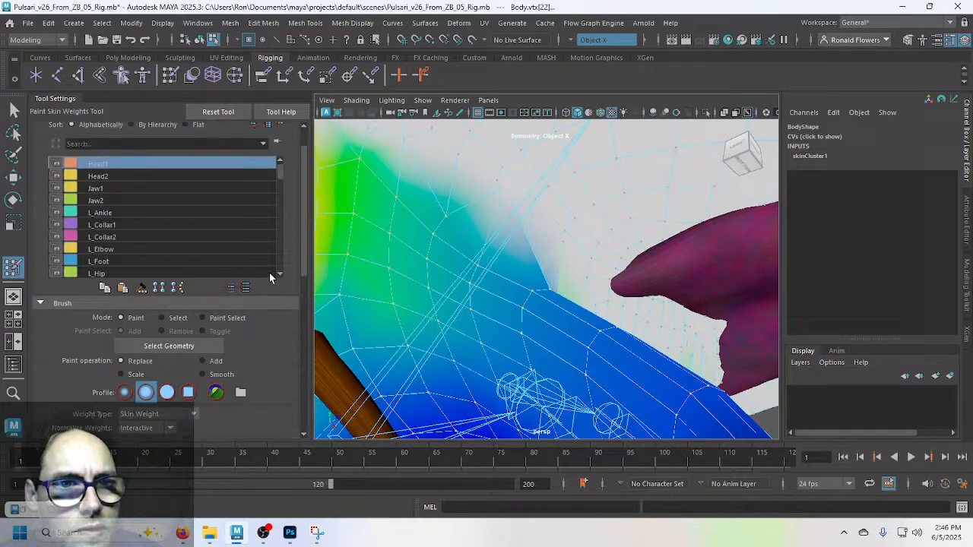
left_click(110, 188)
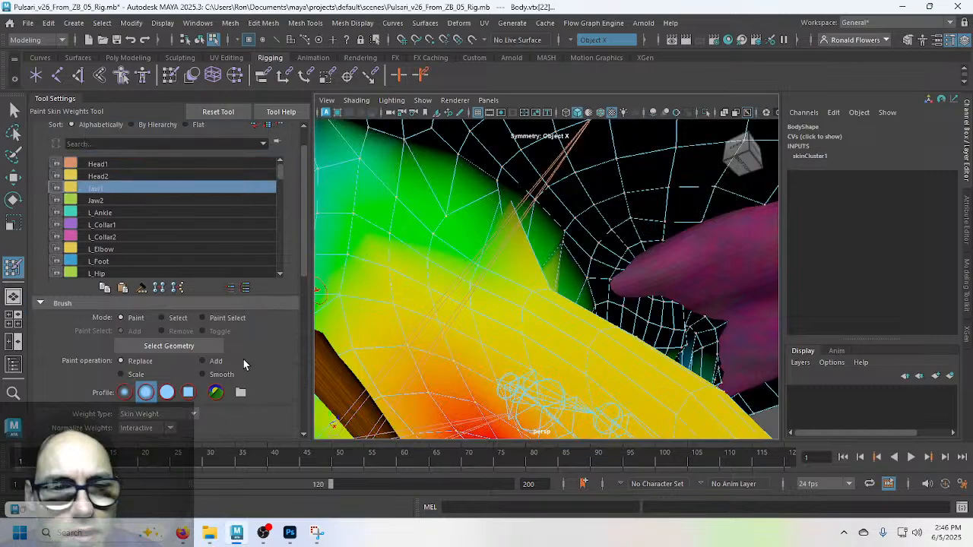
scroll(261, 356, "down", 3)
left_click(202, 380)
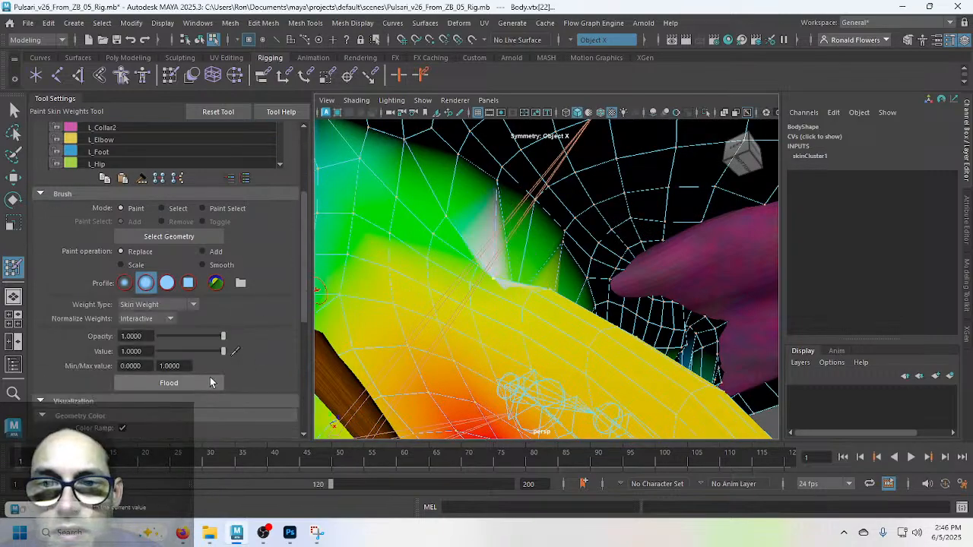
mouse_move(465, 277)
left_mouse_down("alt")
mouse_move(371, 317)
mouse_move(526, 287)
mouse_move(515, 274)
mouse_move(484, 282)
mouse_move(390, 337)
left_mouse_up("alt")
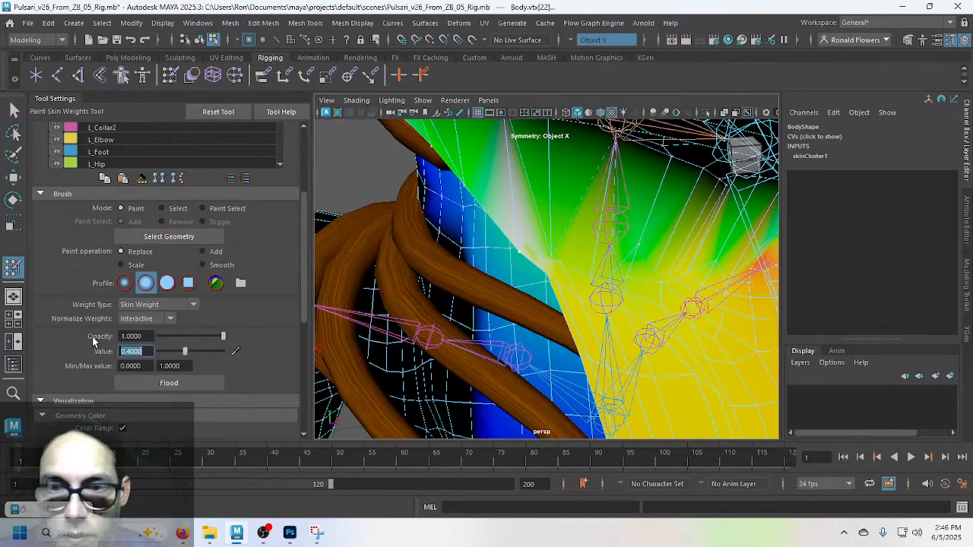
left_click(191, 383)
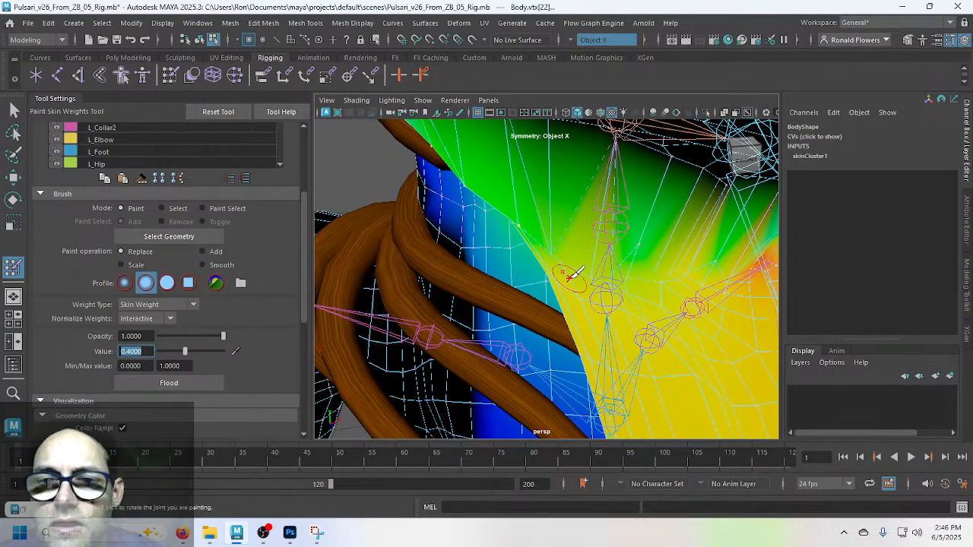
Step: Display the Head1 influence and examine its weights across the head, neck and rear upper tooth tips
mouse_move(571, 273)
left_mouse_down("alt")
mouse_move(660, 253)
mouse_move(651, 245)
mouse_move(542, 275)
mouse_move(656, 238)
mouse_move(646, 218)
mouse_move(586, 241)
mouse_move(593, 245)
mouse_move(482, 251)
mouse_move(612, 296)
mouse_move(630, 282)
mouse_move(565, 282)
mouse_move(603, 282)
mouse_move(580, 290)
left_mouse_up("alt")
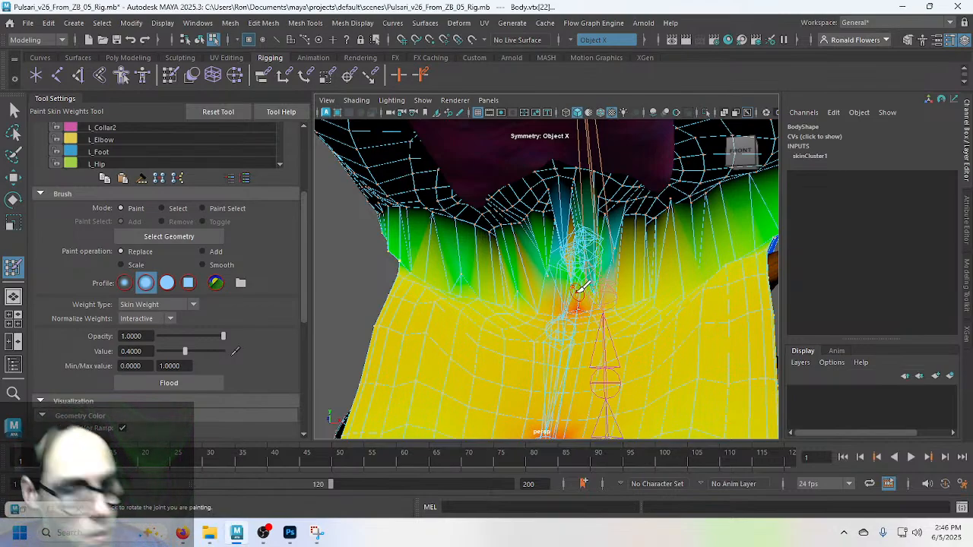
scroll(274, 274, "up", 3)
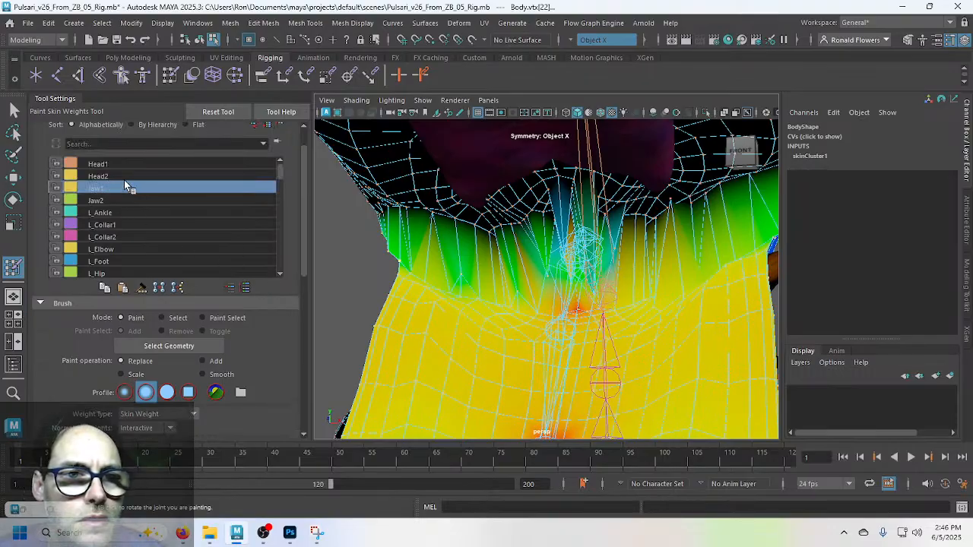
left_click(127, 166)
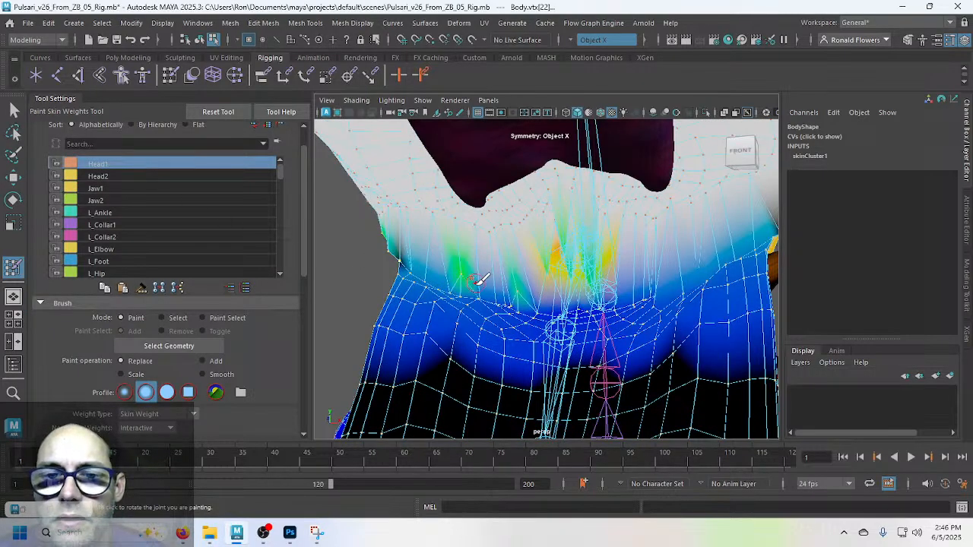
left_click_drag(477, 286, 532, 298, "alt")
scroll(533, 299, "down", 8)
mouse_move(617, 310)
left_mouse_down("alt")
mouse_move(561, 325)
mouse_move(422, 324)
mouse_move(423, 336)
mouse_move(669, 322)
left_mouse_up("alt")
scroll(669, 321, "up", 7)
middle_click_drag(669, 323, 461, 273, "alt")
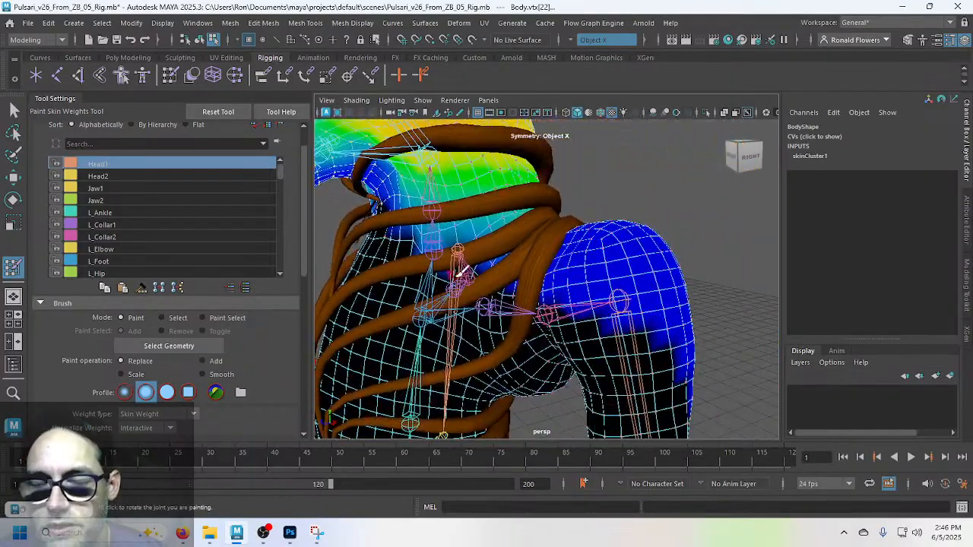
scroll(467, 276, "down", 4)
left_click_drag(471, 274, 553, 313, "alt")
scroll(585, 278, "down", 5)
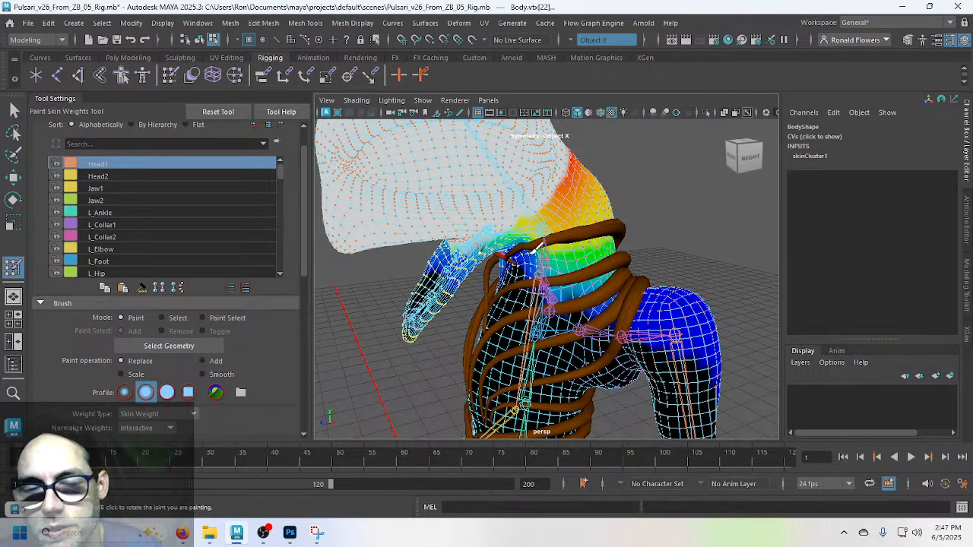
scroll(468, 283, "up", 4)
mouse_move(468, 281)
left_mouse_down("alt")
mouse_move(451, 228)
mouse_move(583, 315)
mouse_move(523, 236)
mouse_move(438, 300)
mouse_move(547, 256)
mouse_move(456, 262)
left_mouse_up("alt")
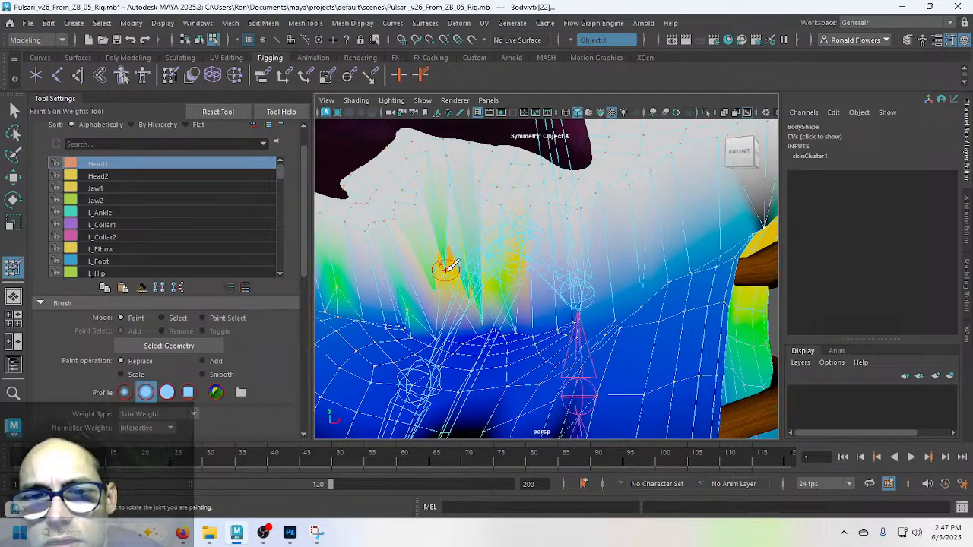
left_click_drag(477, 289, 493, 287, "alt")
right_click_drag(526, 258, 548, 352, "alt")
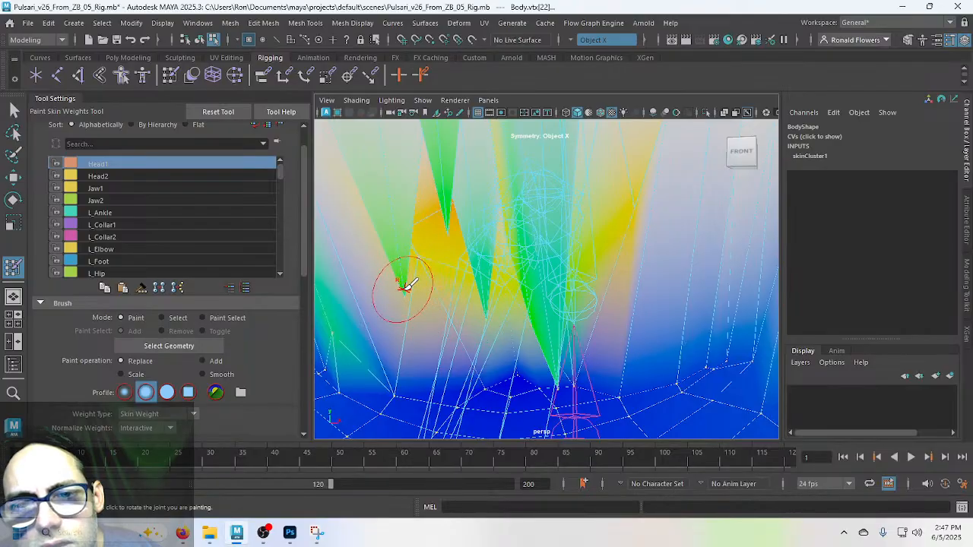
Step: Compare the rear teeth with the lower jaw in the side view, and return to the perspective view
key("space")
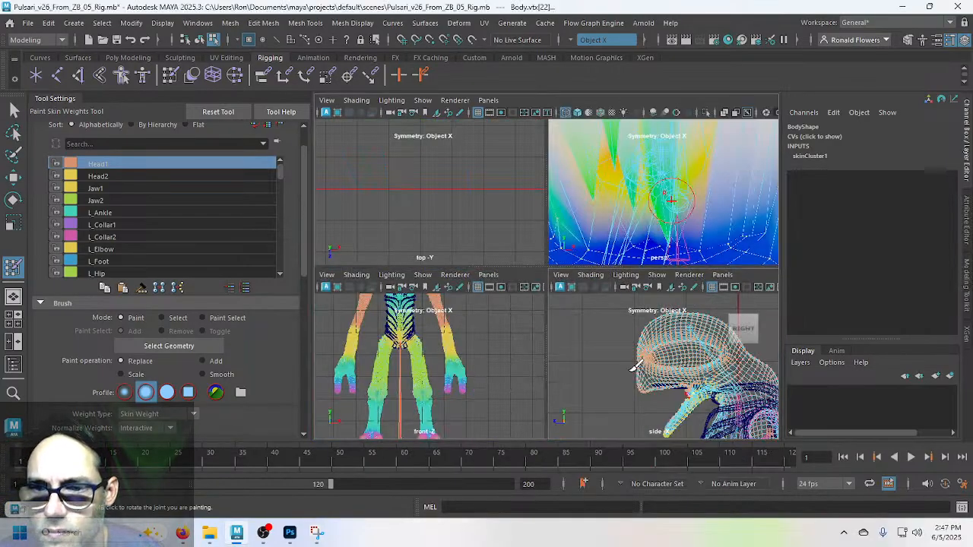
key("space")
middle_click_drag(601, 376, 431, 158, "alt")
scroll(473, 272, "up", 4)
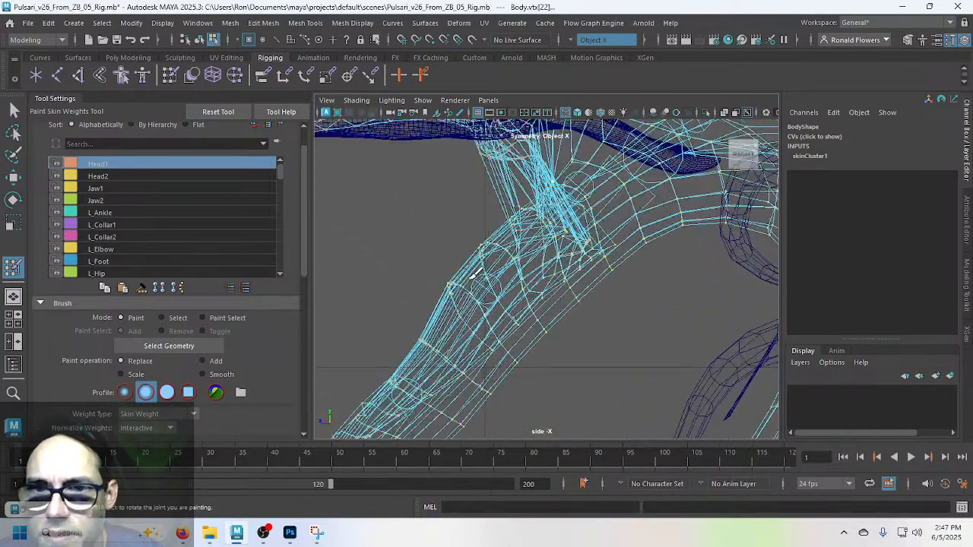
middle_click_drag(450, 224, 468, 314, "alt")
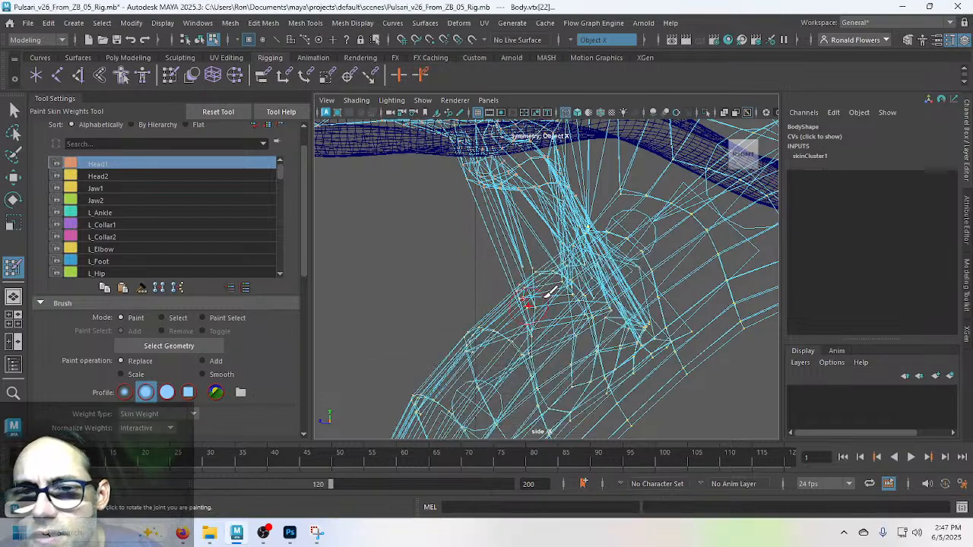
key("space")
key("space")
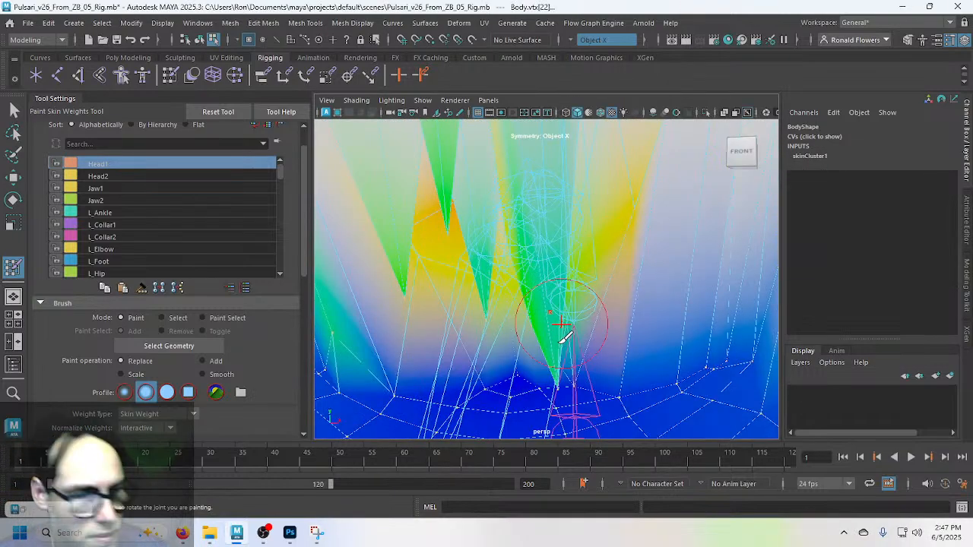
Step: Select the tip vertices of the rear upper teeth on the Body mesh, with Object X symmetry
key("q")
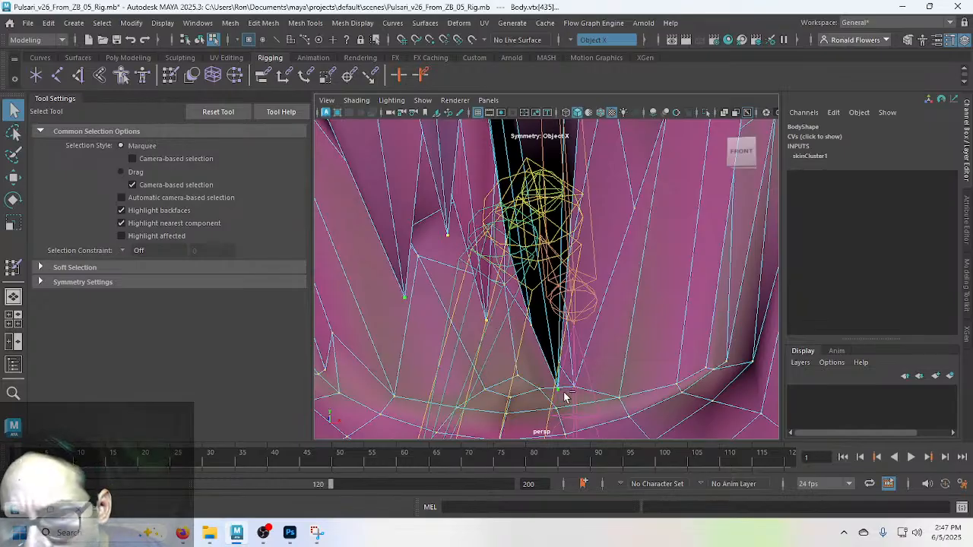
left_click_drag(624, 374, 601, 366, "alt")
scroll(520, 340, "down", 2)
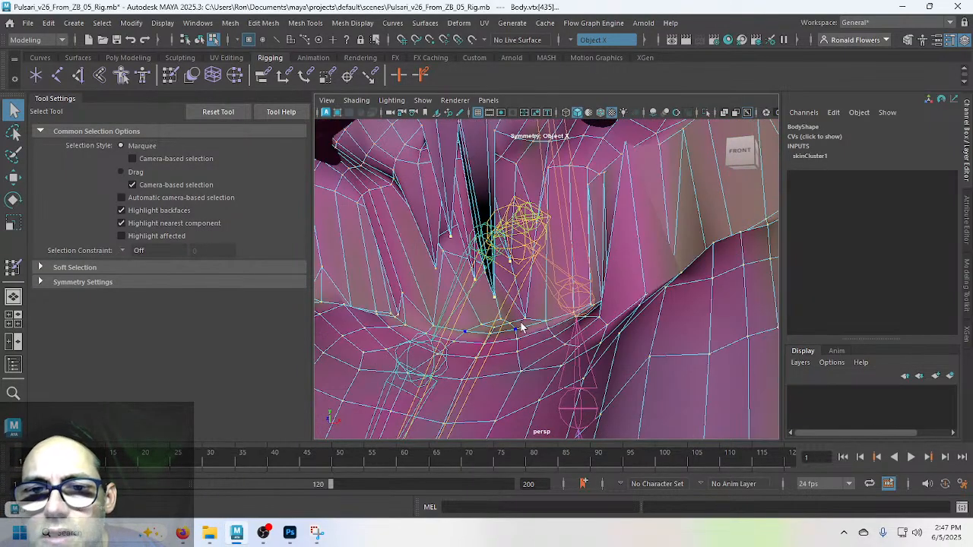
scroll(561, 257, "down", 2)
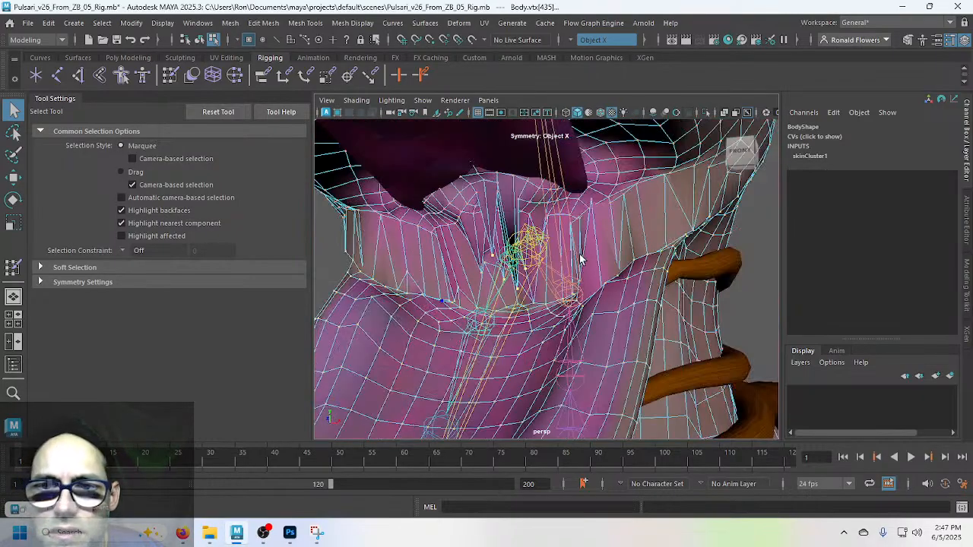
left_click_drag(580, 259, 517, 300, "alt")
scroll(532, 299, "up", 4)
Step: Examine the rear upper tooth tips and the mouth corner from the sides and from behind the jaw
middle_click_drag(537, 280, 414, 283, "alt")
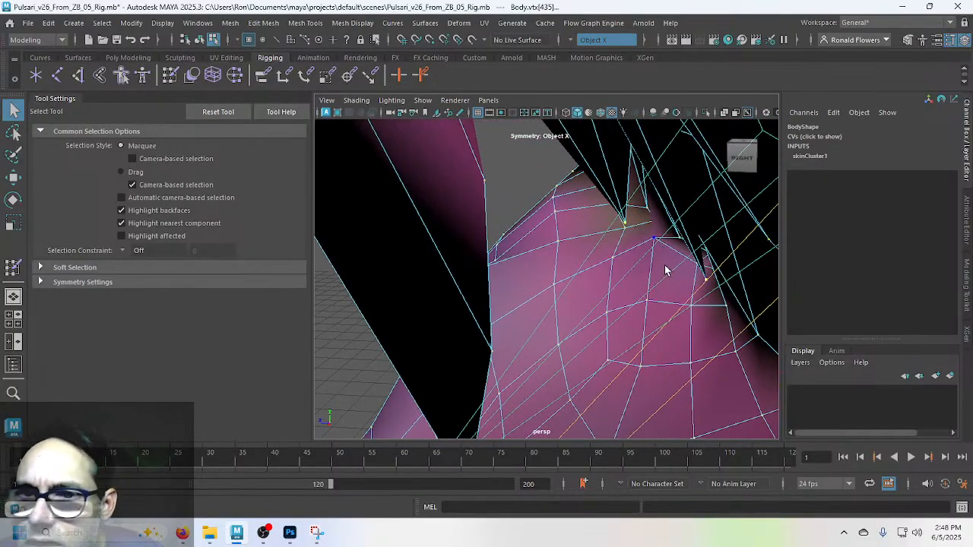
left_click_drag(665, 270, 671, 294, "alt")
scroll(646, 282, "up", 3)
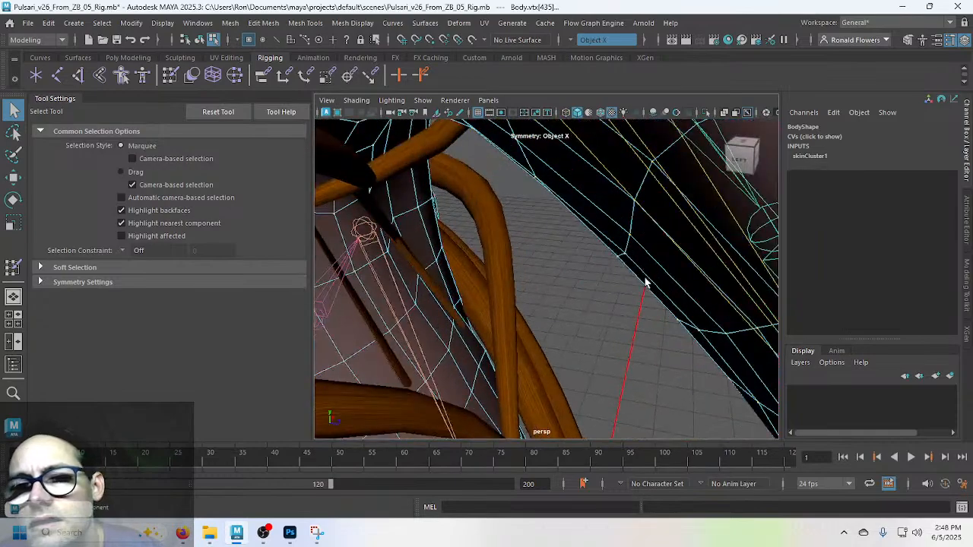
middle_click_drag(645, 282, 533, 348, "alt")
left_click_drag(533, 348, 616, 387, "alt")
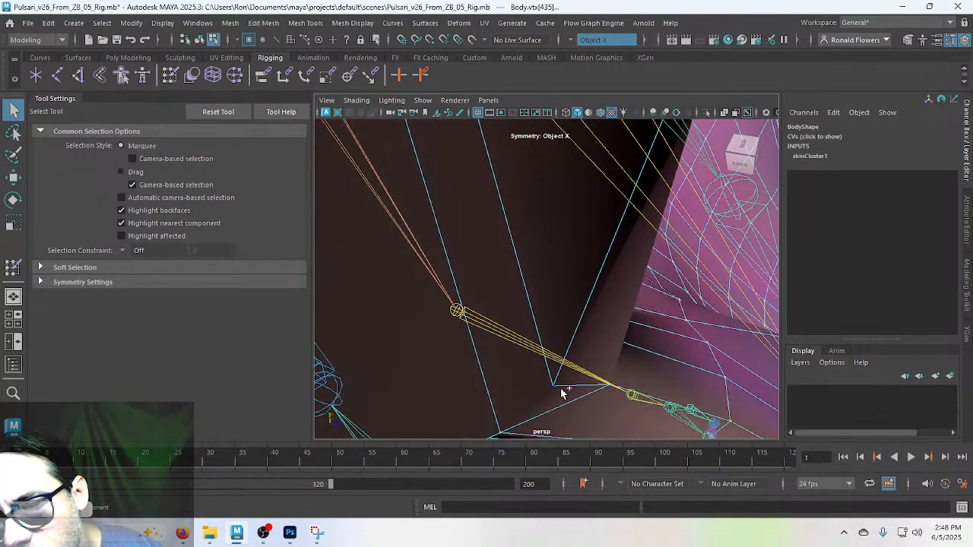
left_click_drag(637, 357, 507, 294, "alt")
middle_click_drag(512, 257, 508, 296, "alt")
scroll(519, 307, "up", 3)
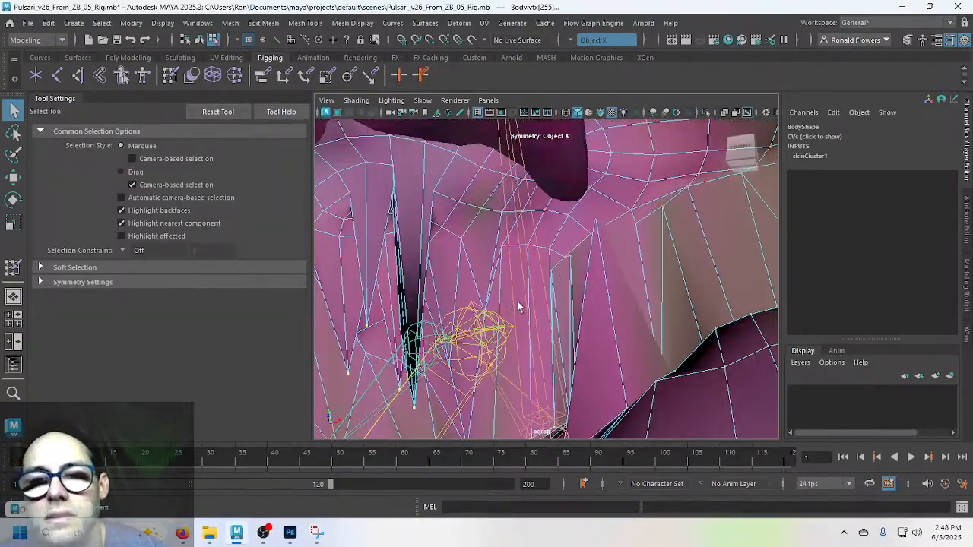
Step: Add the remaining upper tooth-tip vertices to the selection and flood them with Head1 skin weight in Replace mode at value 1.0
left_click_drag(519, 307, 590, 244, "alt")
left_click(454, 310)
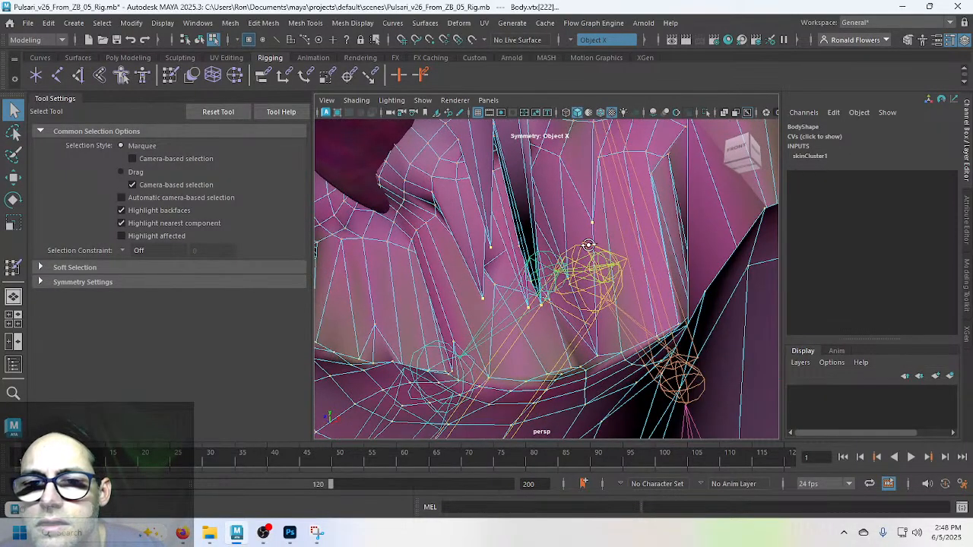
left_click_drag(575, 294, 610, 313, "alt")
left_click(15, 269)
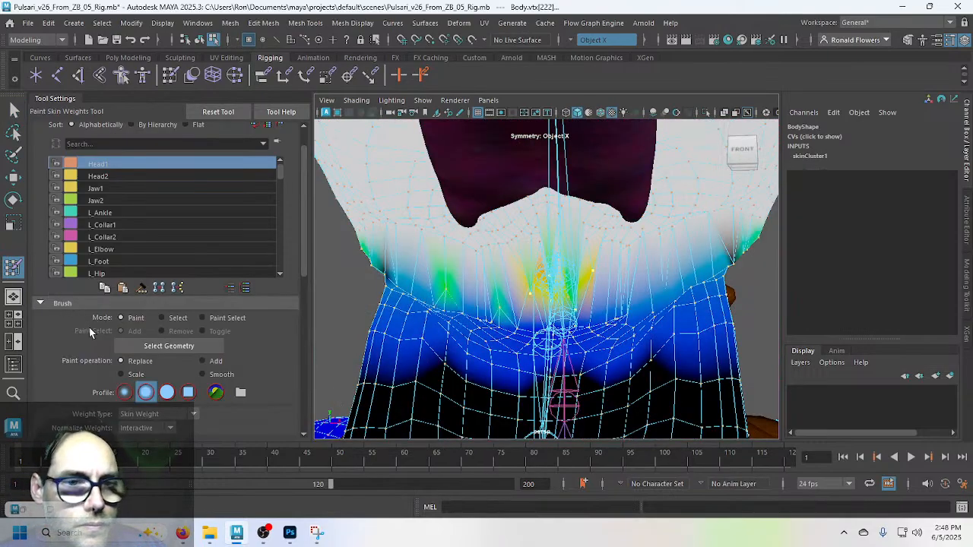
scroll(256, 390, "down", 3)
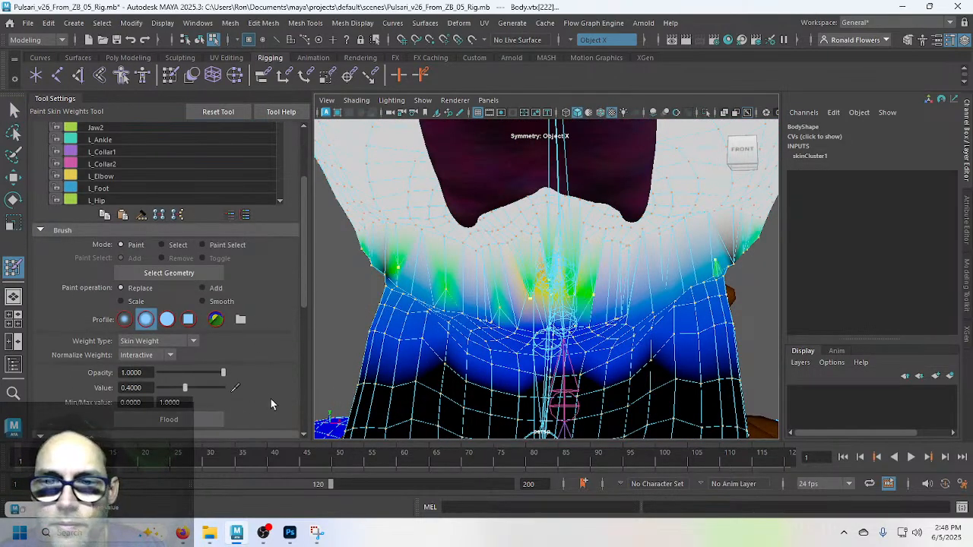
scroll(587, 329, "up", 3)
left_click_drag(585, 330, 658, 338, "alt")
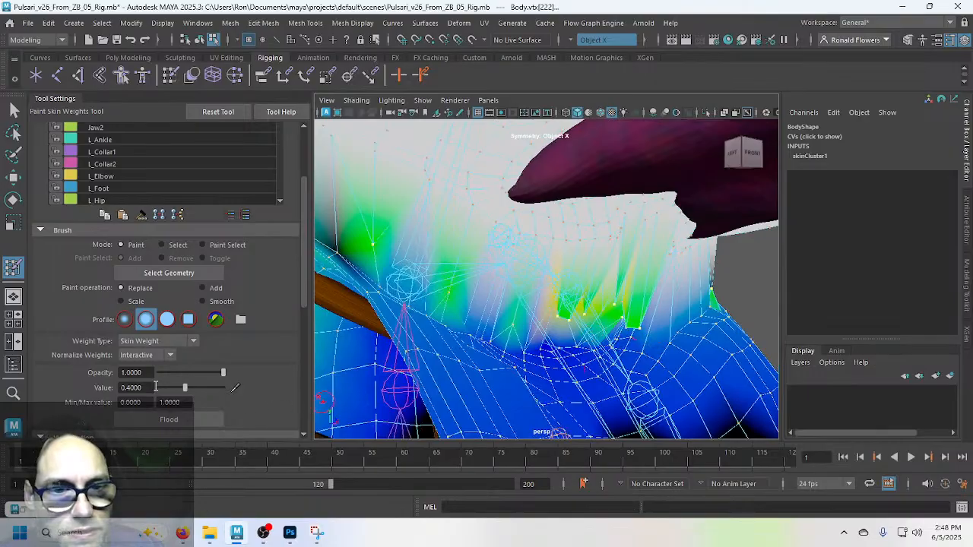
left_click_drag(185, 388, 228, 391)
left_click(214, 416)
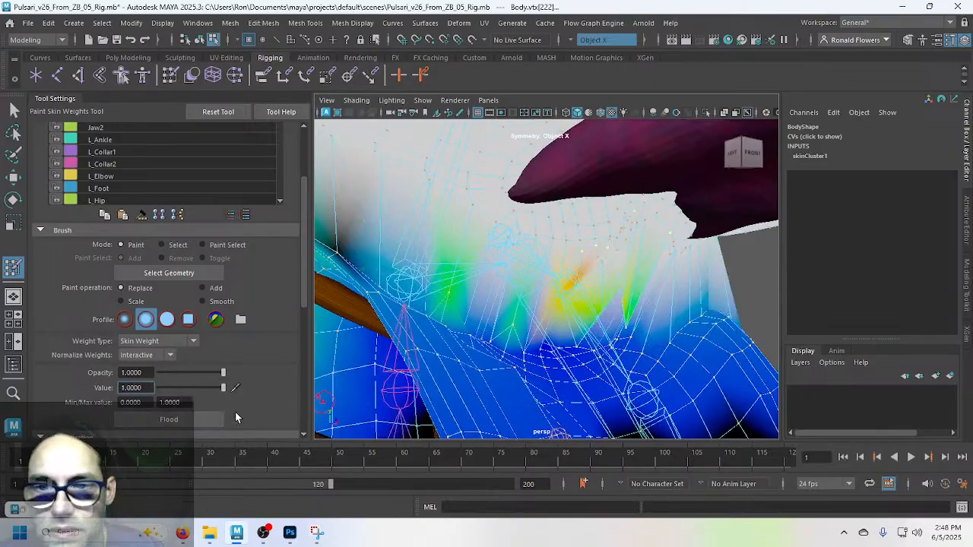
Step: Select the vertices of the rear teeth that still lack full Head1 weight, and turn symmetry off
mouse_move(620, 344)
left_mouse_down("alt")
mouse_move(449, 343)
mouse_move(462, 352)
left_mouse_up("alt")
key("F8")
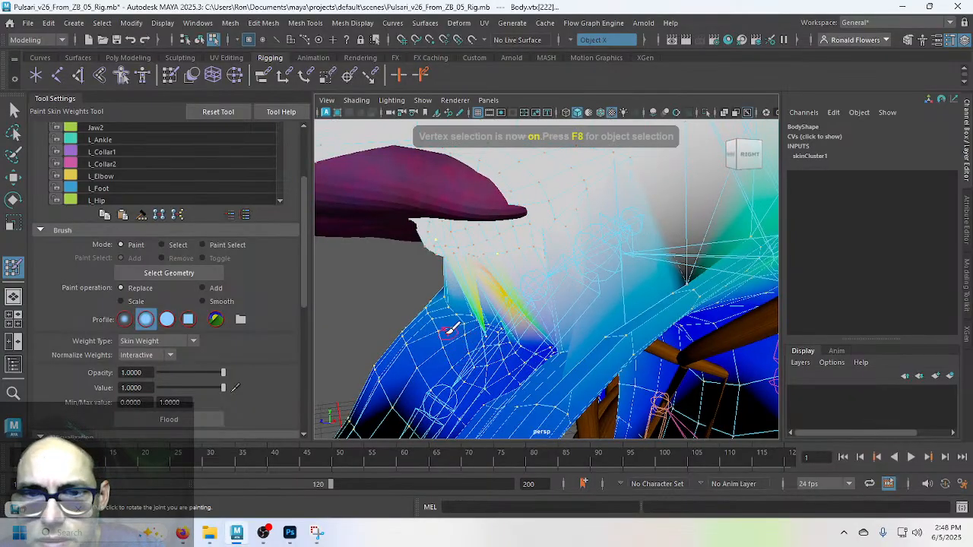
key("q")
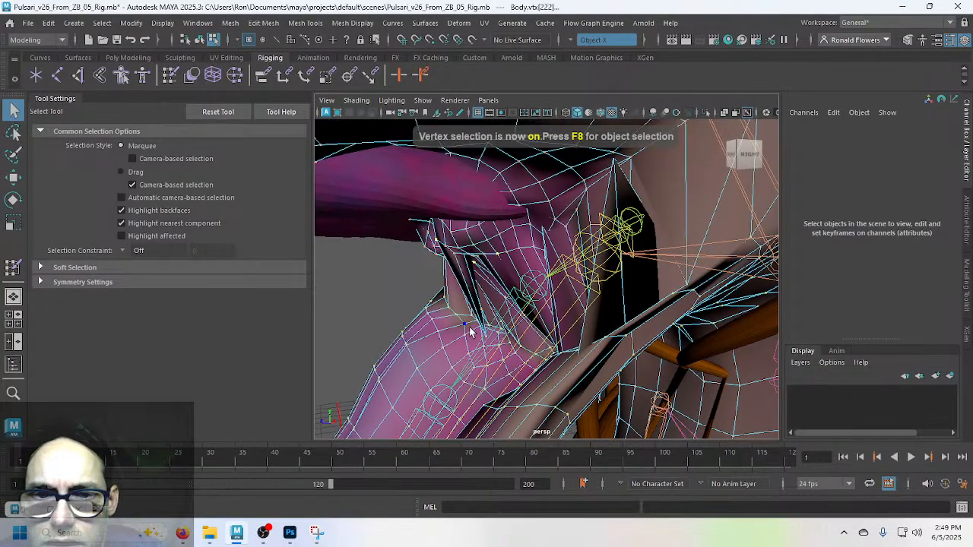
left_click_drag(460, 331, 518, 297, "alt")
left_click(627, 332)
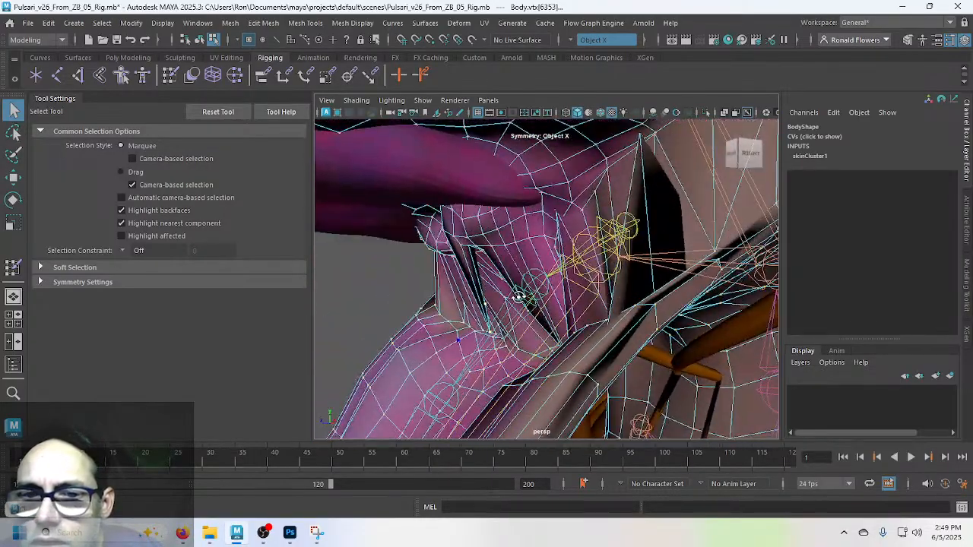
left_click(570, 40)
left_click(592, 44)
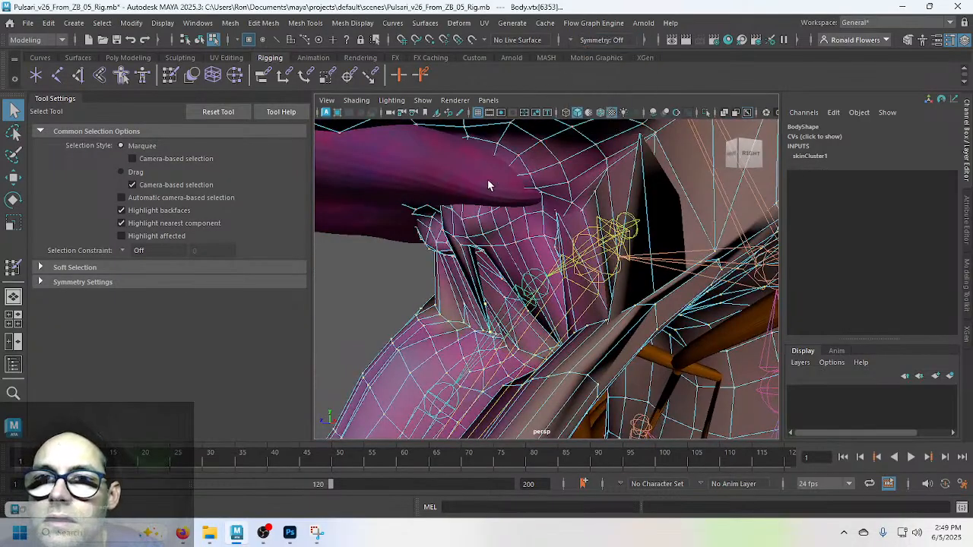
Step: Examine the Head1 weights around the rear teeth, and inspect the deformed mouth from the front and the side
left_click(13, 267)
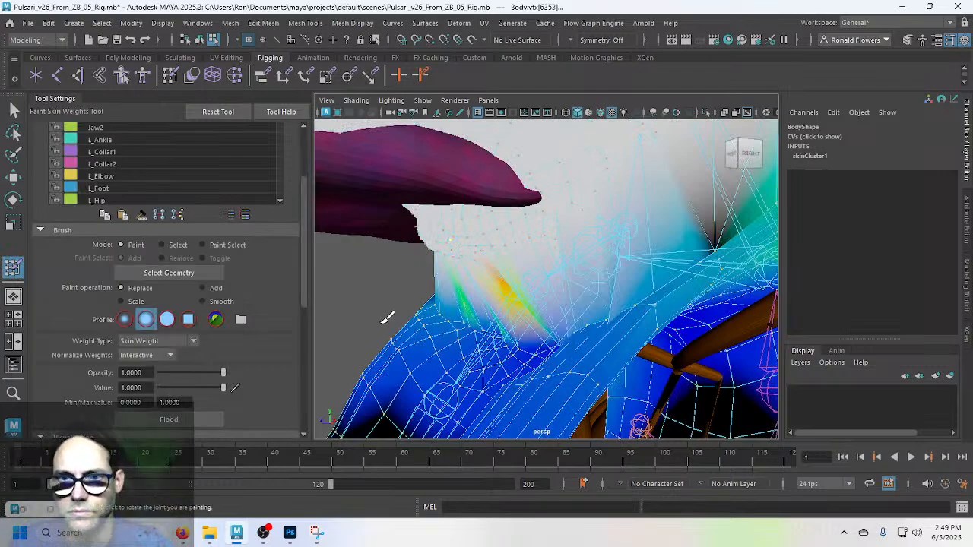
mouse_move(384, 312)
left_mouse_down("alt")
mouse_move(604, 326)
mouse_move(583, 330)
mouse_move(615, 322)
mouse_move(570, 361)
mouse_move(578, 369)
mouse_move(517, 336)
mouse_move(602, 324)
mouse_move(517, 326)
mouse_move(522, 336)
mouse_move(495, 341)
mouse_move(503, 351)
mouse_move(544, 331)
mouse_move(489, 336)
mouse_move(517, 330)
mouse_move(451, 324)
mouse_move(616, 328)
mouse_move(517, 319)
mouse_move(428, 337)
mouse_move(466, 334)
left_mouse_up("alt")
key("q")
left_click(415, 327)
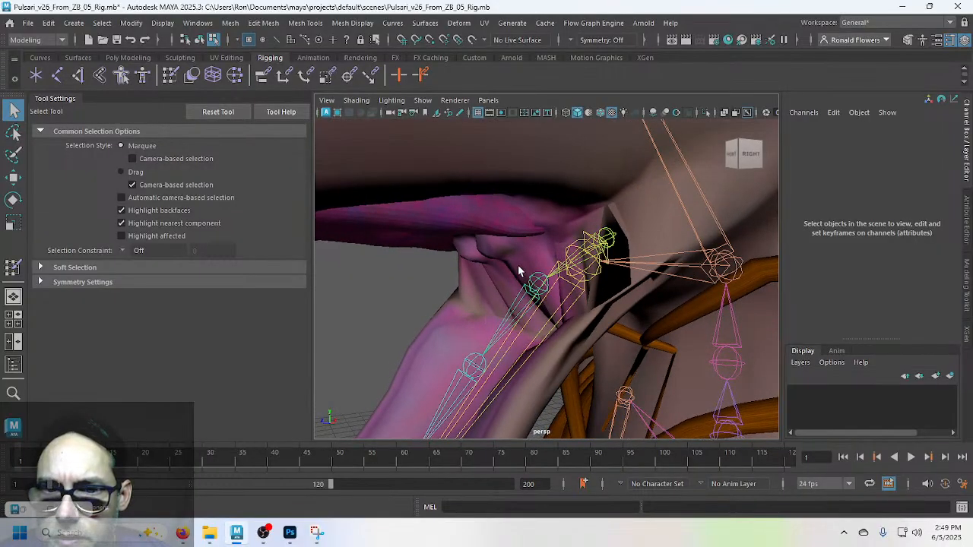
key("ctrl+z")
left_click_drag(518, 264, 582, 244, "alt")
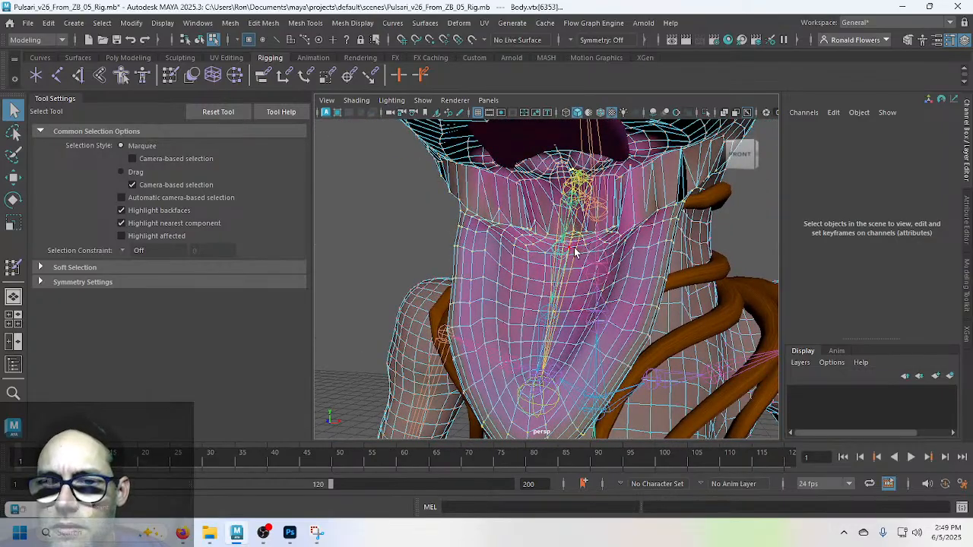
scroll(576, 252, "up", 5)
middle_click_drag(580, 220, 520, 314, "alt")
scroll(479, 331, "up", 3)
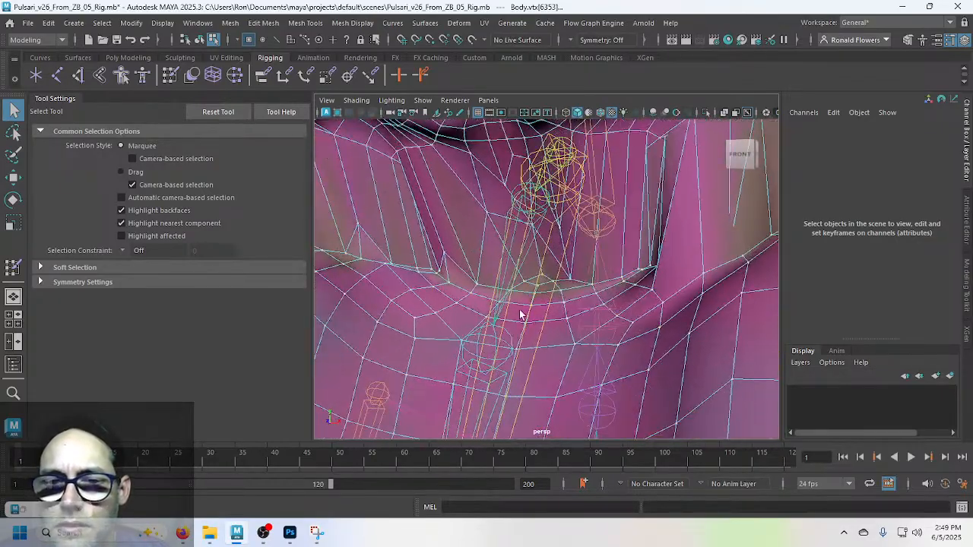
left_click_drag(521, 314, 577, 304, "alt")
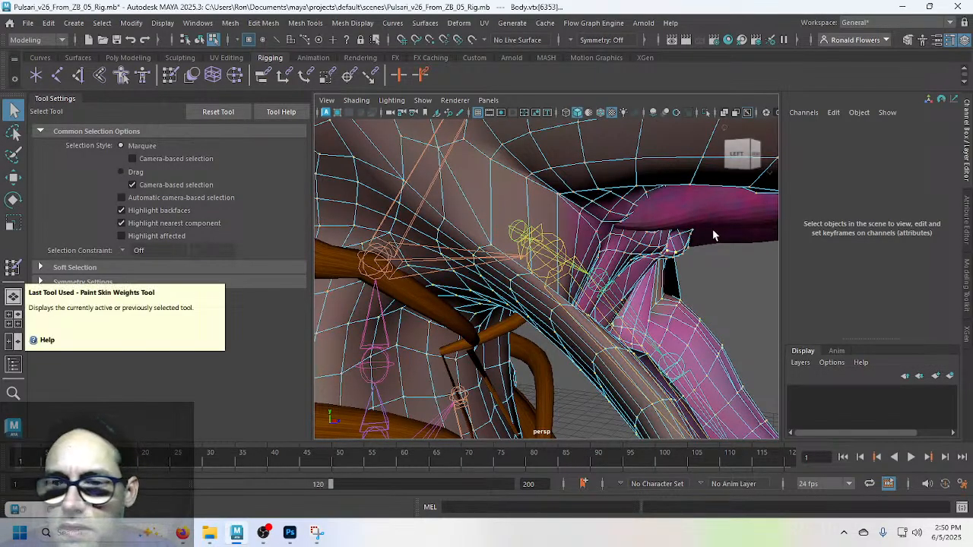
key("F8")
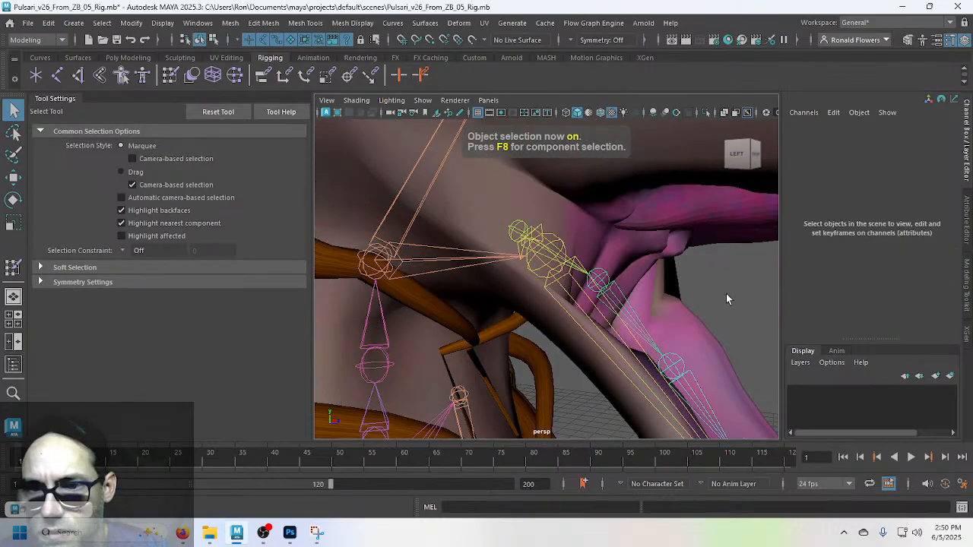
left_click(12, 269)
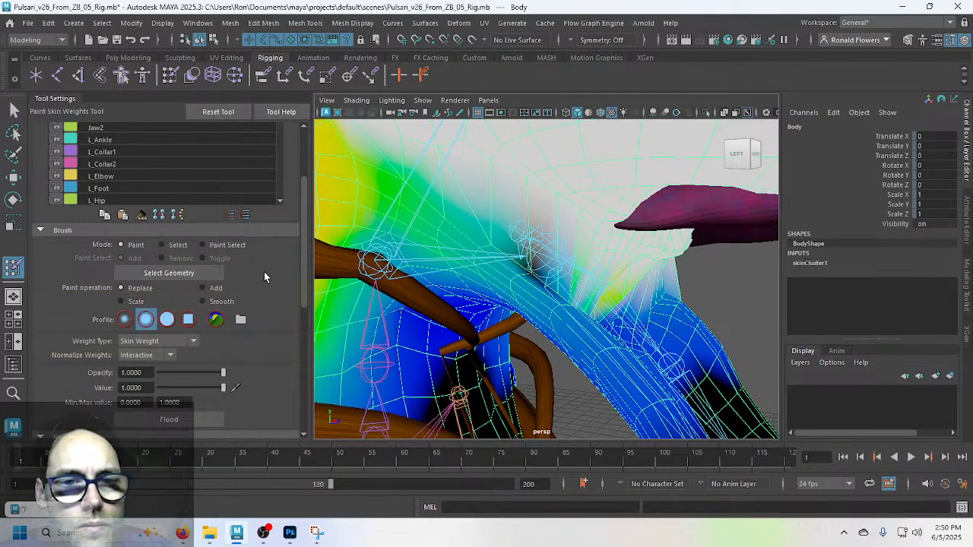
key("q")
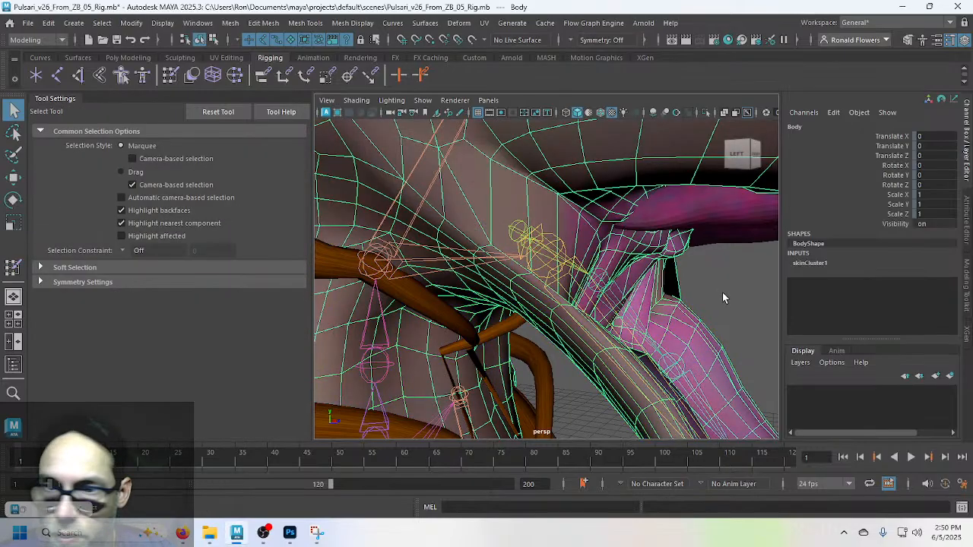
left_click(723, 292)
key("F8")
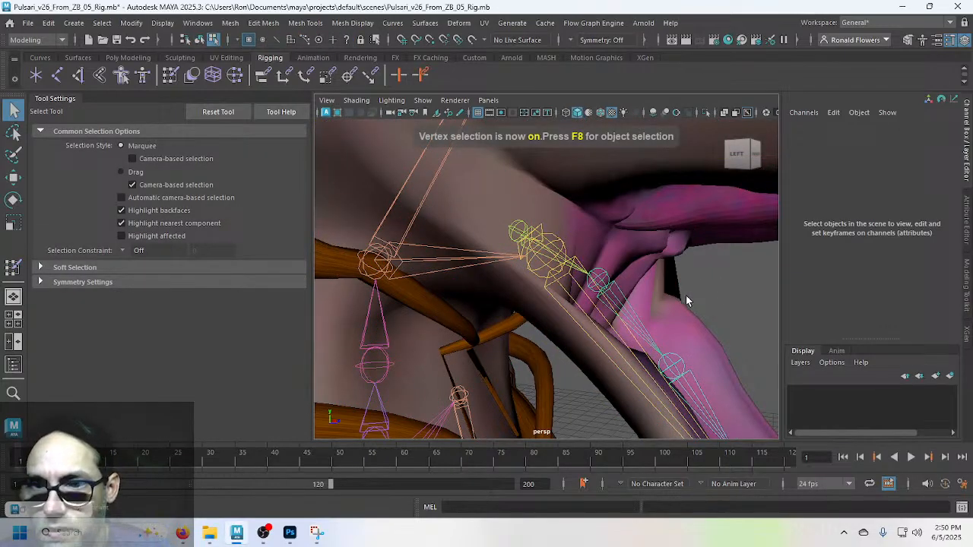
left_click(687, 300)
left_click_drag(762, 333, 761, 331)
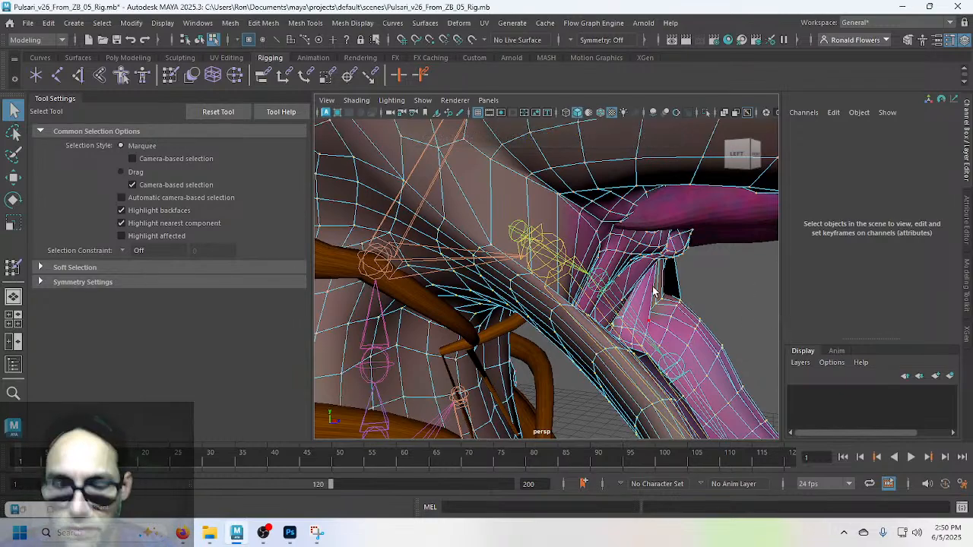
Step: Switch to object selection, reactivate Paint Skin Weights on the whole Body mesh, and save the scene
key("F8")
left_click(14, 271)
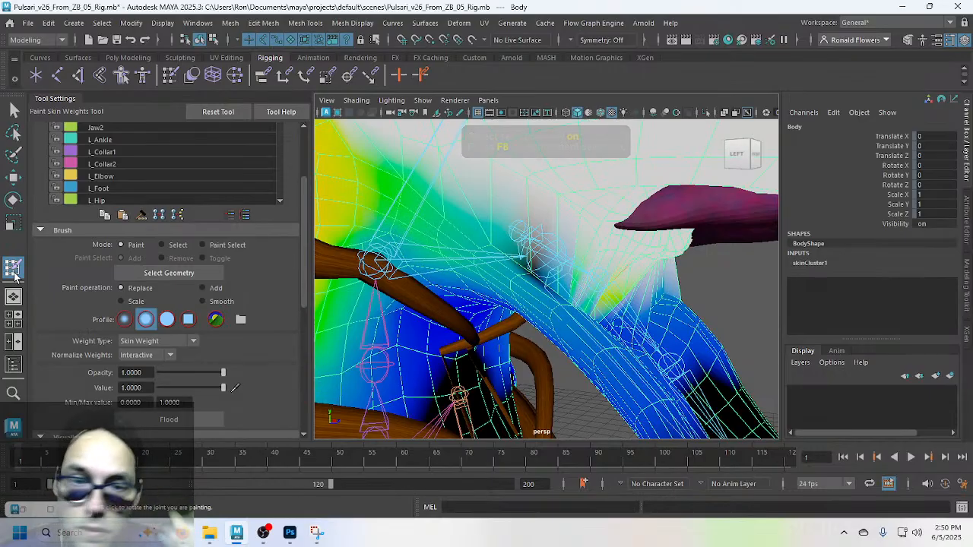
key("ctrl+s")
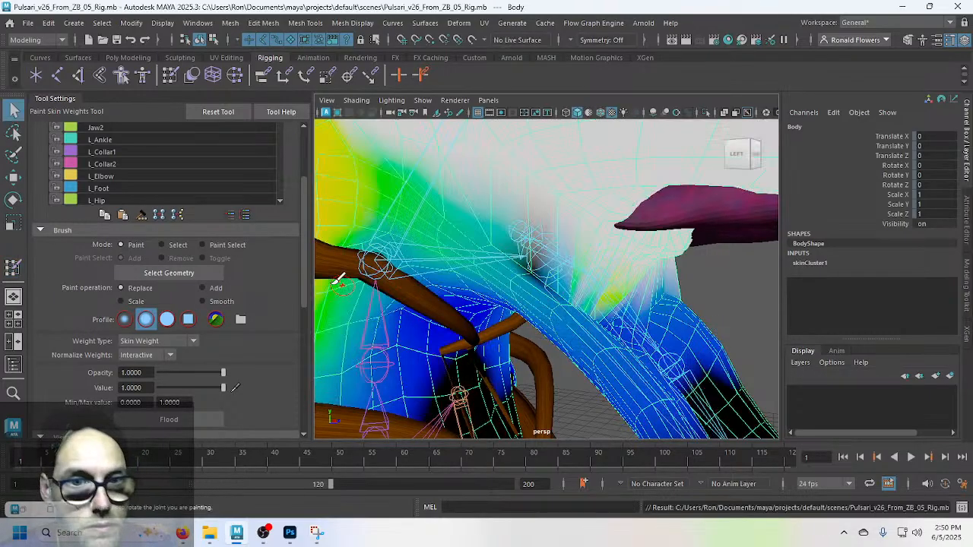
Step: Choose the Jaw1 influence for painting and set the brush to Add with a value of 0.1
scroll(267, 276, "up", 3)
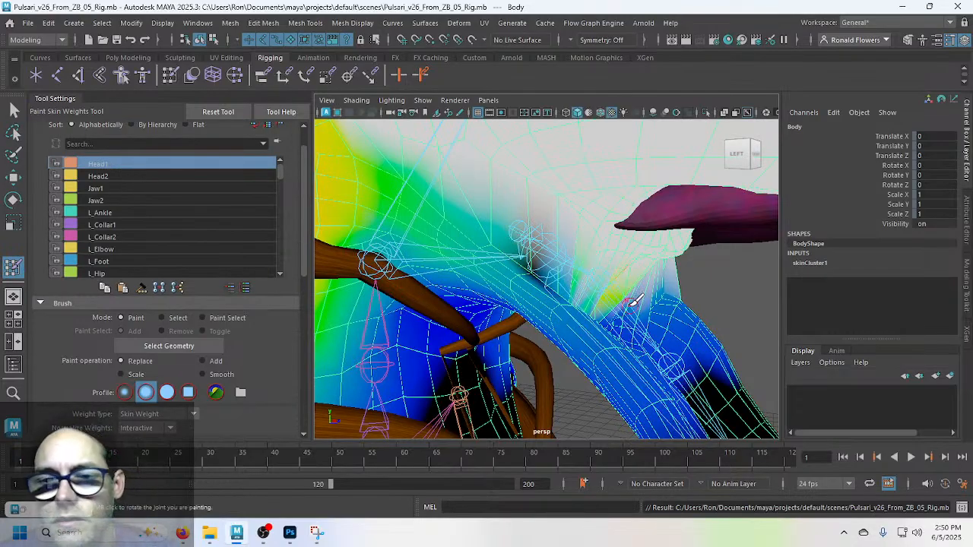
mouse_move(640, 301)
left_mouse_down("alt")
mouse_move(510, 289)
mouse_move(532, 289)
mouse_move(495, 331)
mouse_move(446, 320)
mouse_move(446, 289)
mouse_move(484, 323)
mouse_move(548, 321)
mouse_move(528, 332)
mouse_move(560, 308)
mouse_move(537, 322)
mouse_move(563, 254)
mouse_move(560, 293)
mouse_move(548, 282)
mouse_move(582, 282)
mouse_move(527, 253)
mouse_move(532, 235)
mouse_move(532, 304)
mouse_move(568, 305)
left_mouse_up("alt")
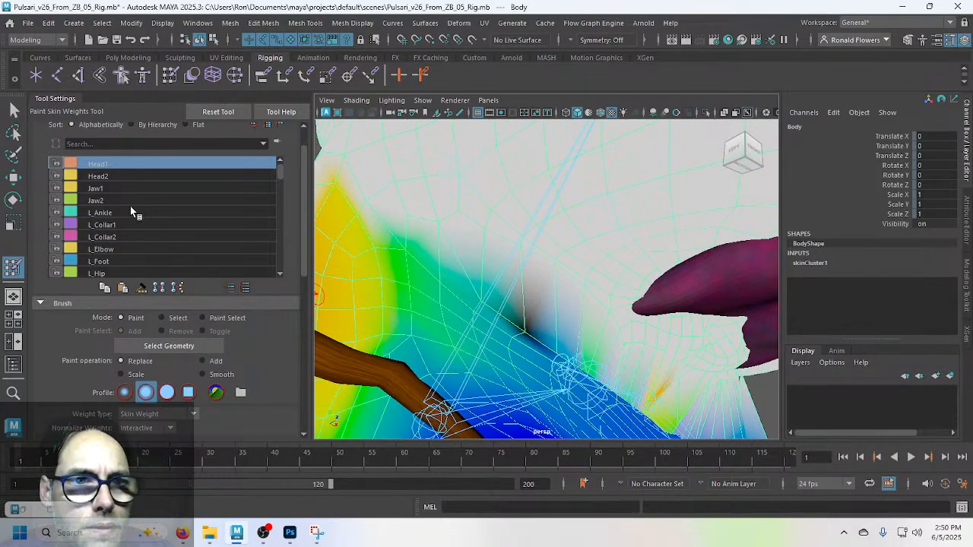
left_click(114, 190)
left_click_drag(592, 371, 480, 340, "alt")
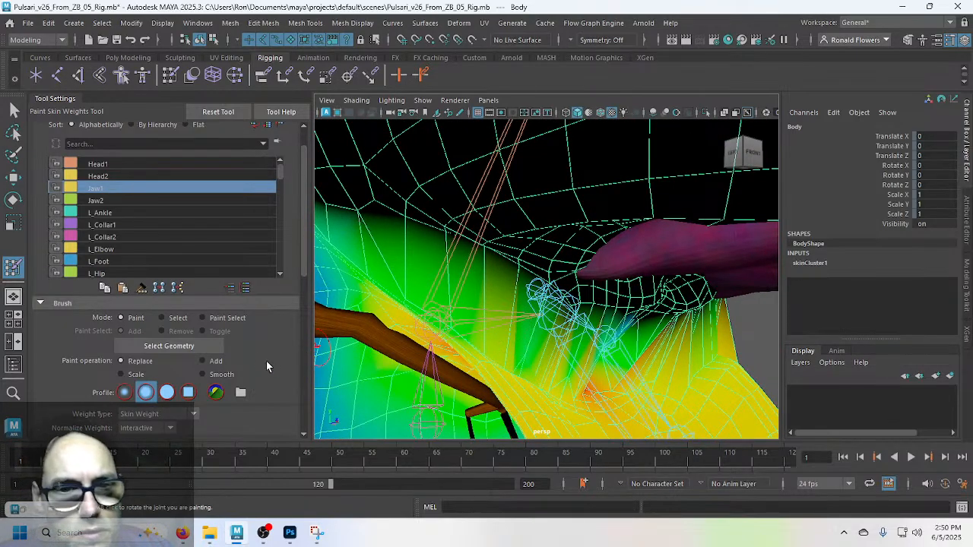
left_click(218, 366)
scroll(250, 370, "down", 3)
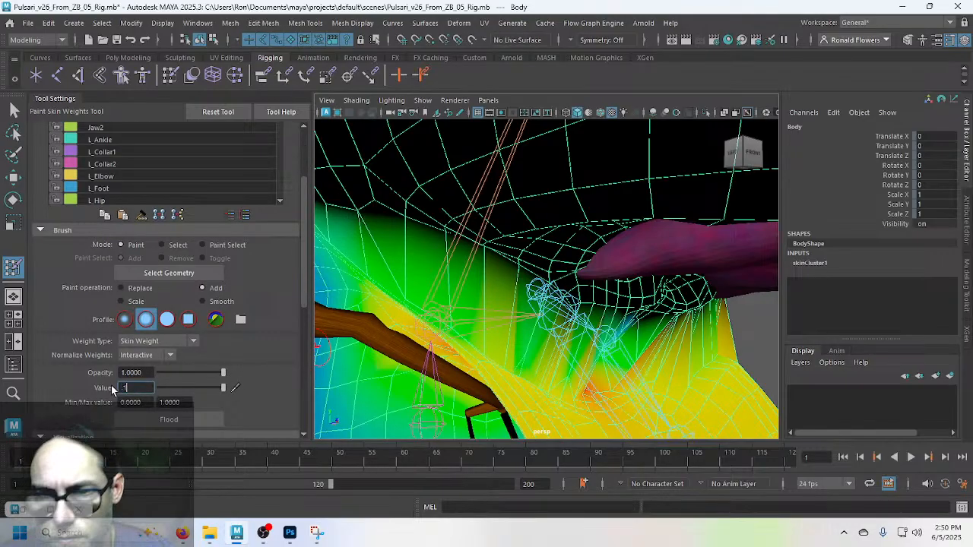
mouse_move(473, 283)
left_mouse_down("alt")
mouse_move(494, 278)
mouse_move(463, 293)
mouse_move(495, 230)
mouse_move(510, 281)
left_mouse_up("alt")
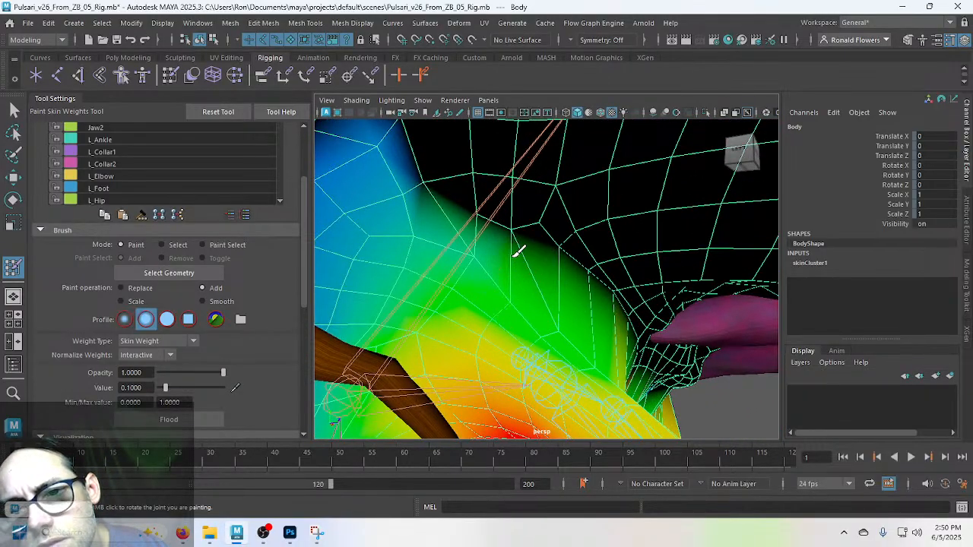
Step: Add Jaw1 weight in 0.1 strokes along the cheek edge at the mouth corner, undoing the stroke that does not fit
mouse_move(519, 251)
left_mouse_down()
mouse_move(495, 224)
mouse_move(432, 194)
mouse_move(504, 178)
mouse_move(525, 187)
mouse_move(527, 218)
mouse_move(556, 253)
mouse_move(537, 289)
mouse_move(521, 276)
left_mouse_up()
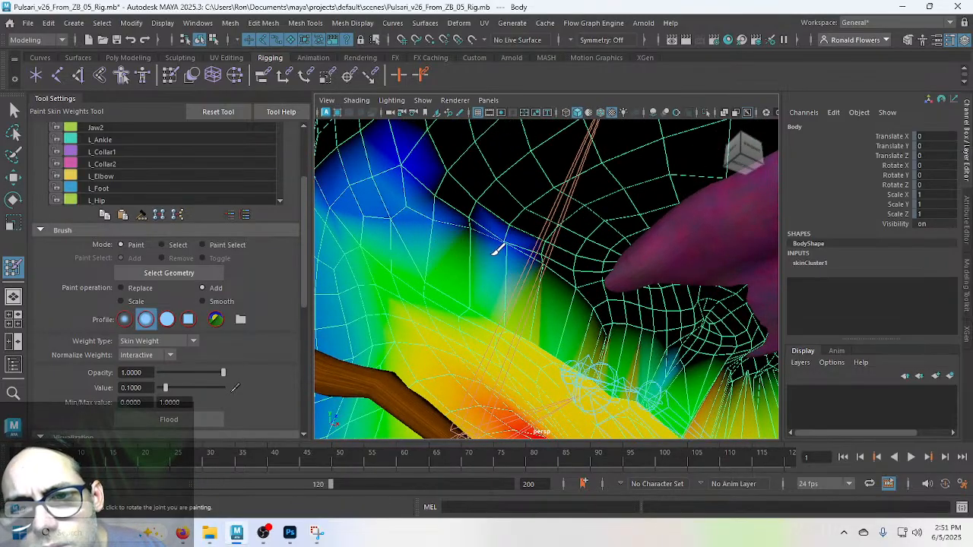
mouse_move(465, 238)
left_mouse_down()
mouse_move(474, 258)
mouse_move(428, 283)
mouse_move(446, 230)
mouse_move(517, 249)
mouse_move(506, 246)
left_mouse_up()
key("ctrl+z")
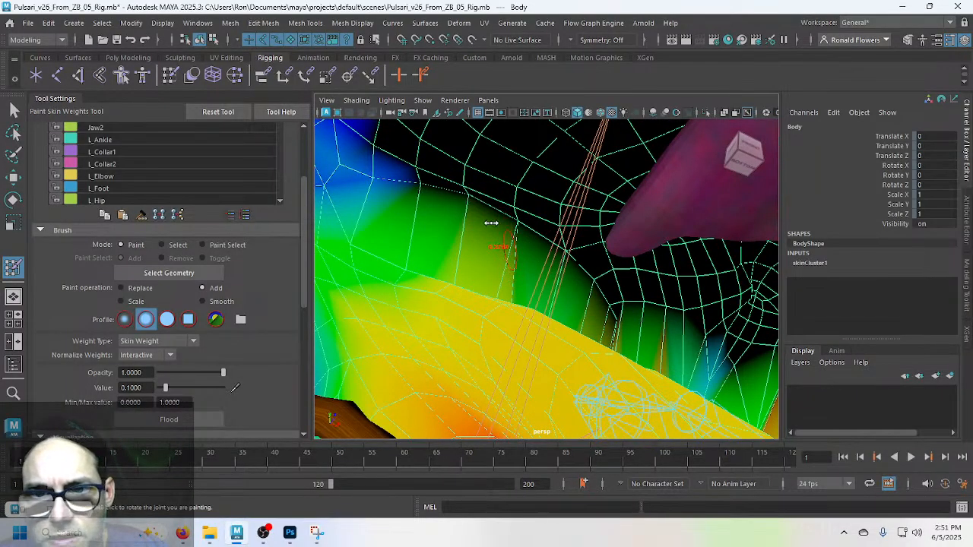
left_click_drag(467, 205, 381, 186)
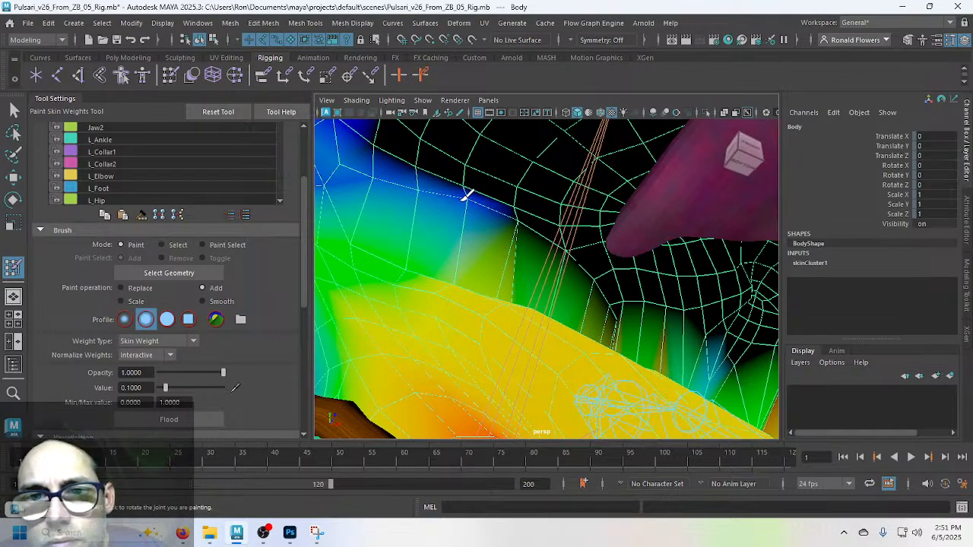
mouse_move(470, 224)
left_mouse_down()
mouse_move(470, 199)
mouse_move(367, 171)
left_mouse_up()
mouse_move(516, 242)
left_mouse_down()
mouse_move(520, 225)
mouse_move(482, 304)
mouse_move(513, 221)
mouse_move(506, 261)
mouse_move(535, 262)
mouse_move(517, 263)
left_mouse_up()
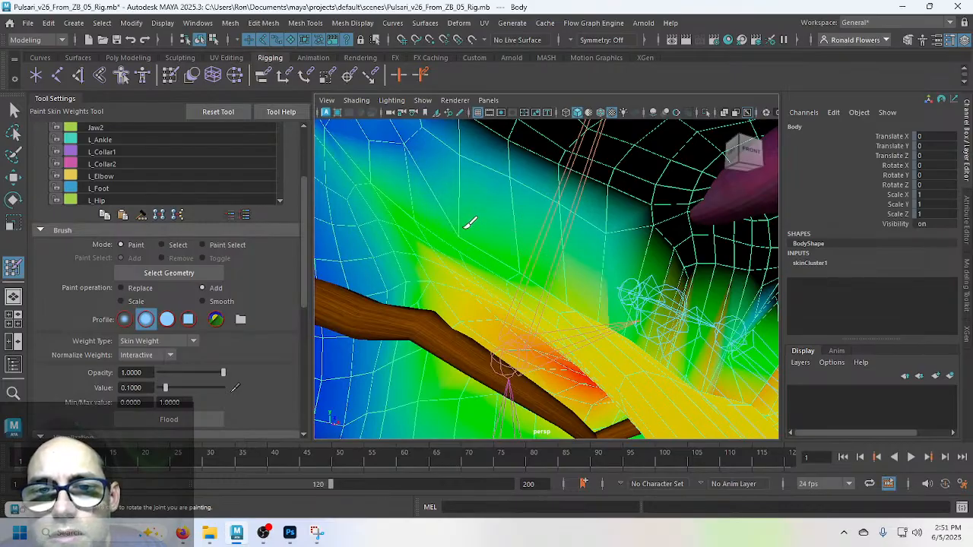
Step: Add light Jaw1 weight to the inner-mouth vertices between the upper teeth and the lower jaw, working from several angles
left_click_drag(577, 237, 492, 271, "alt")
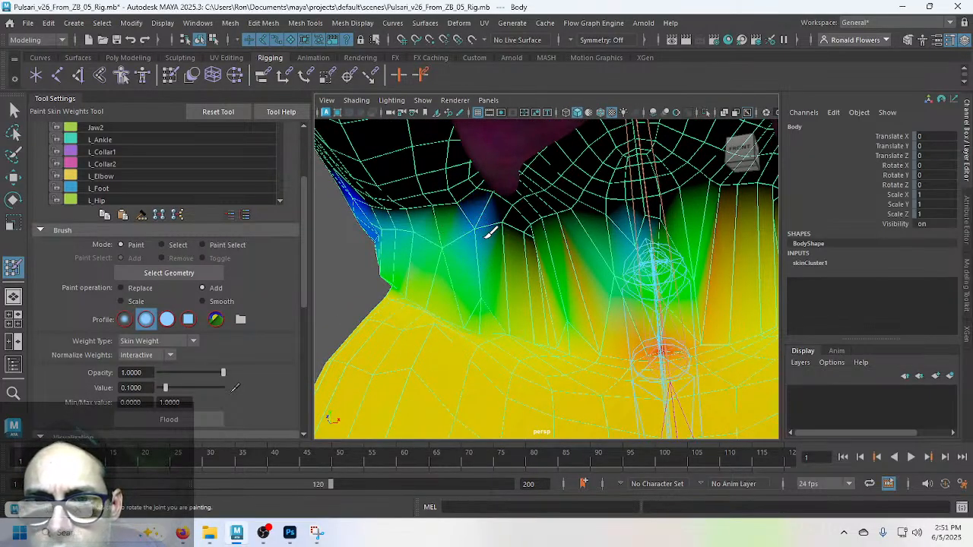
mouse_move(533, 241)
left_mouse_down("alt")
mouse_move(487, 278)
mouse_move(506, 304)
mouse_move(525, 265)
mouse_move(527, 287)
mouse_move(512, 289)
mouse_move(495, 263)
left_mouse_up("alt")
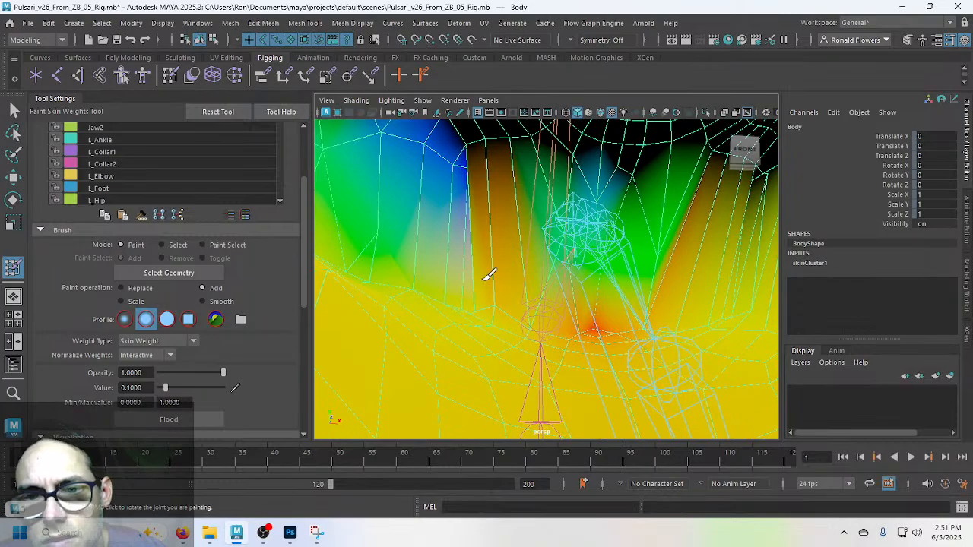
mouse_move(495, 278)
left_mouse_down("alt")
mouse_move(515, 247)
mouse_move(550, 283)
mouse_move(582, 237)
mouse_move(497, 224)
mouse_move(530, 237)
mouse_move(572, 230)
left_mouse_up("alt")
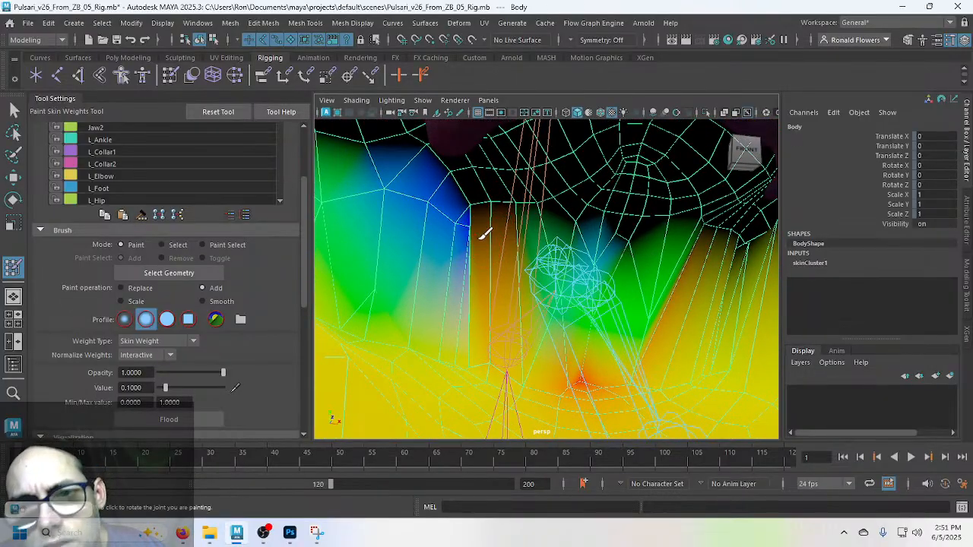
mouse_move(459, 263)
left_mouse_down("alt")
mouse_move(502, 279)
mouse_move(473, 269)
left_mouse_up("alt")
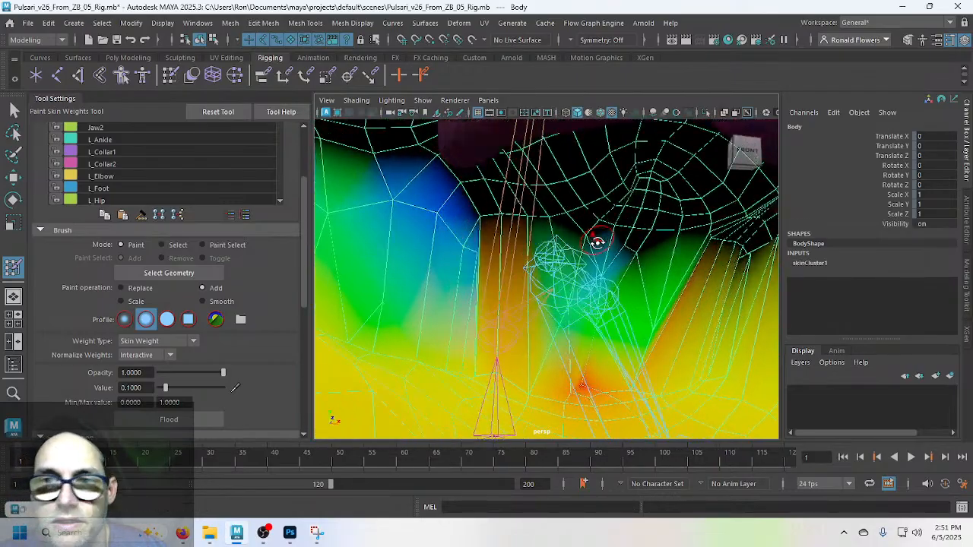
left_click_drag(545, 240, 504, 252, "alt")
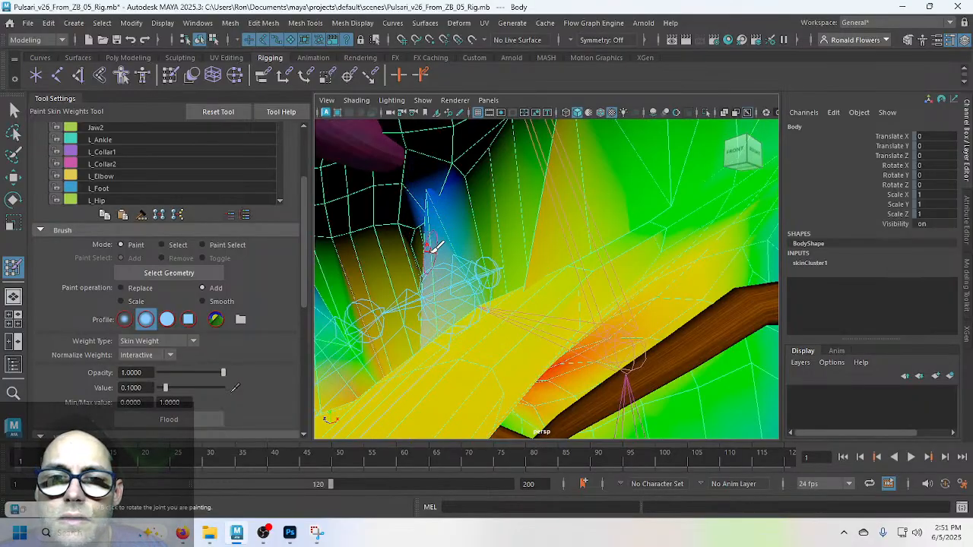
mouse_move(458, 261)
left_mouse_down("alt")
mouse_move(445, 271)
mouse_move(489, 252)
mouse_move(463, 307)
mouse_move(495, 251)
mouse_move(582, 244)
mouse_move(547, 283)
mouse_move(582, 267)
mouse_move(528, 280)
mouse_move(600, 268)
mouse_move(630, 224)
mouse_move(558, 285)
mouse_move(583, 287)
mouse_move(652, 254)
left_mouse_up("alt")
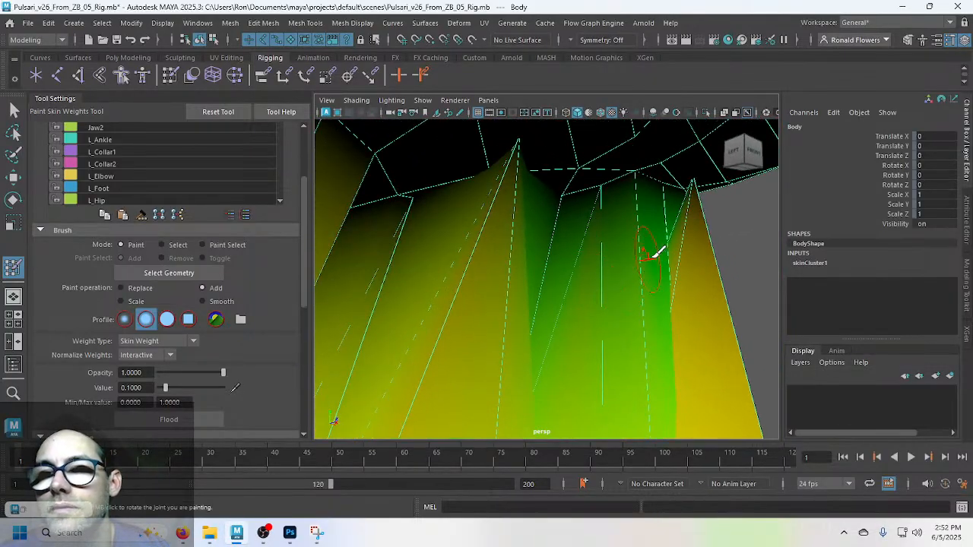
Step: Add repeated Jaw1 weight to the stretched vertex at the outer edge of the inner mouth, pulling it down toward the lower jaw
left_click(695, 192)
left_click(696, 192)
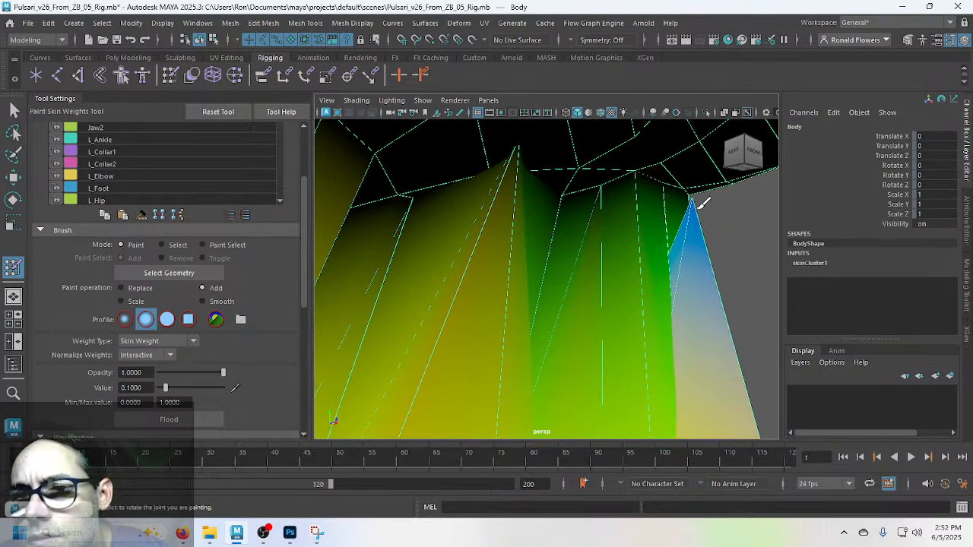
left_click(694, 208)
left_click(691, 217)
left_click(691, 259)
left_click(693, 242)
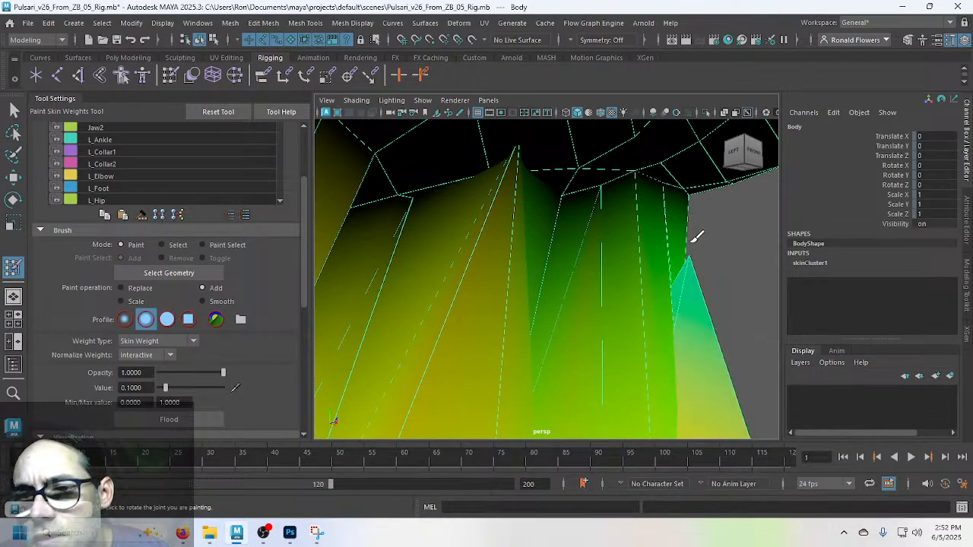
left_click(694, 266)
left_click(693, 267)
left_click(688, 307)
left_click(686, 335)
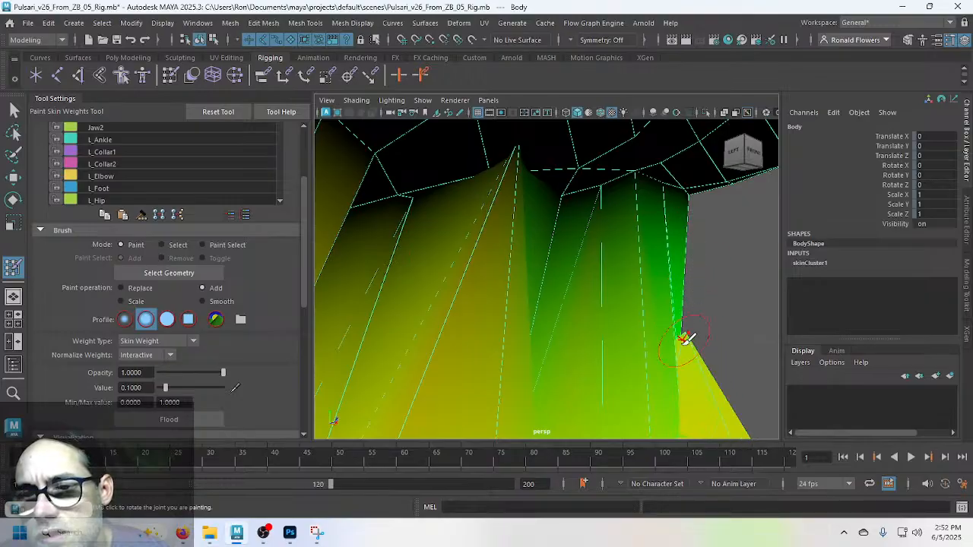
Step: Add Jaw1 weight to the neighbouring peak in the inner mouth and undo the last stroke, which also affects the surrounding vertices
left_click(515, 173)
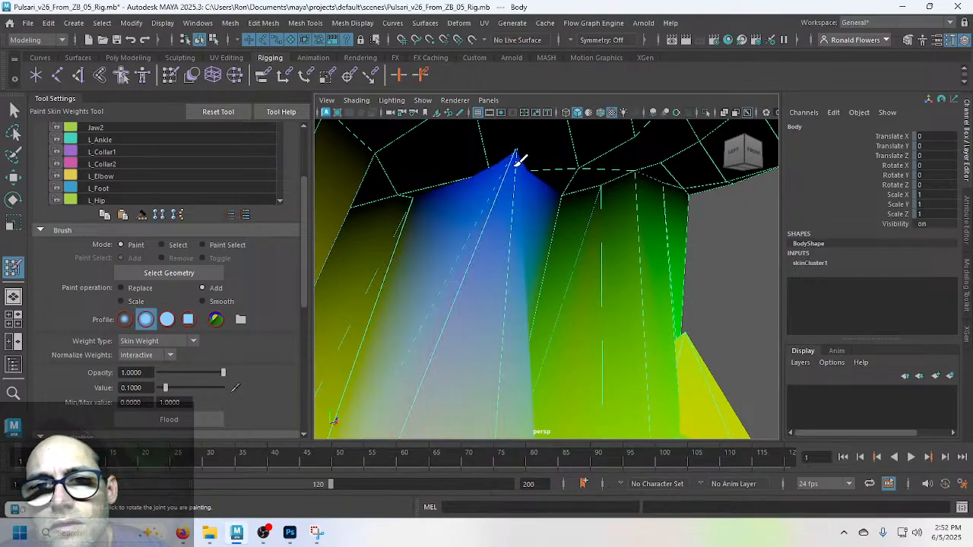
left_click(511, 158)
left_click(508, 192)
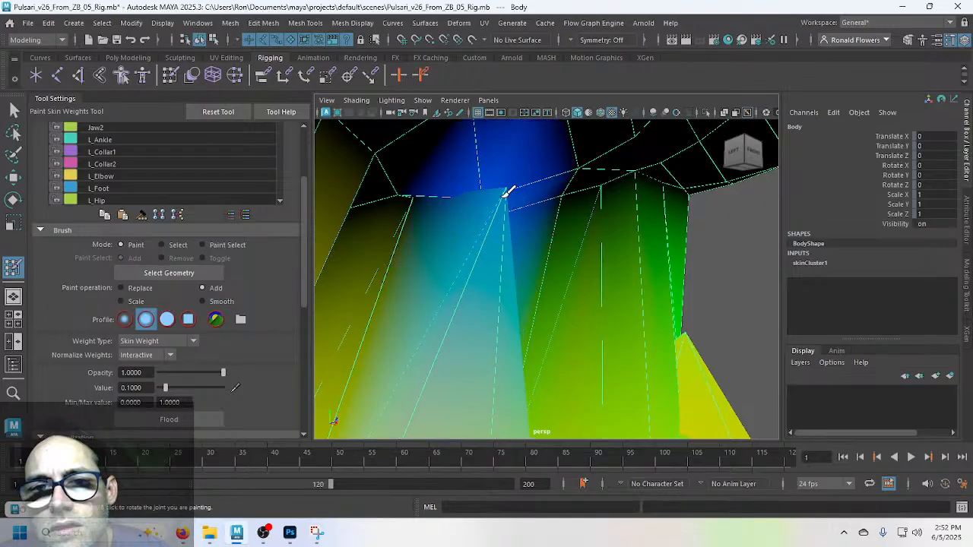
key("ctrl+z")
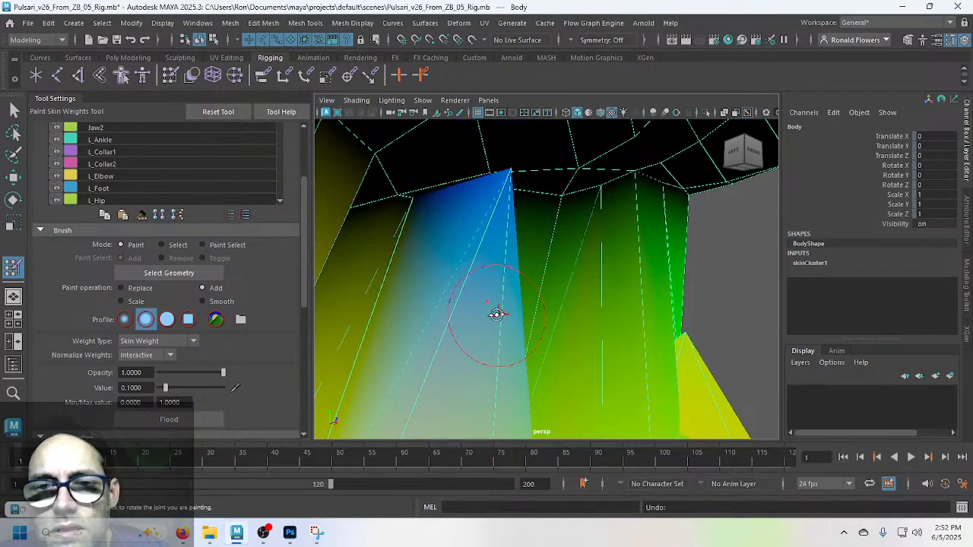
Step: Touch up Jaw1 weight on the protruding patch behind the mouth corner and the peak vertex of the inner mouth
left_click_drag(497, 317, 430, 322, "alt")
middle_click_drag(395, 310, 474, 210, "alt")
scroll(471, 280, "down", 3)
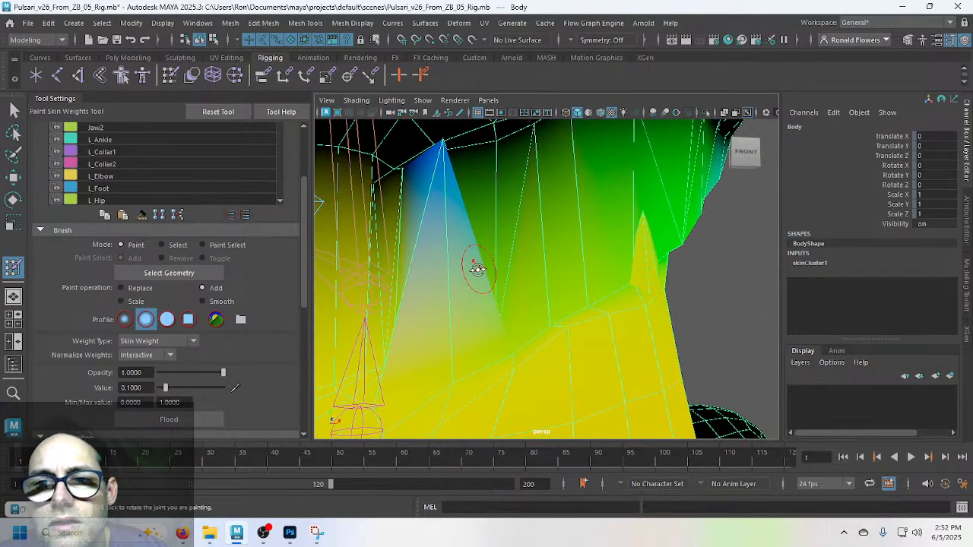
left_click_drag(473, 271, 428, 278, "alt")
left_click_drag(527, 294, 456, 308, "alt")
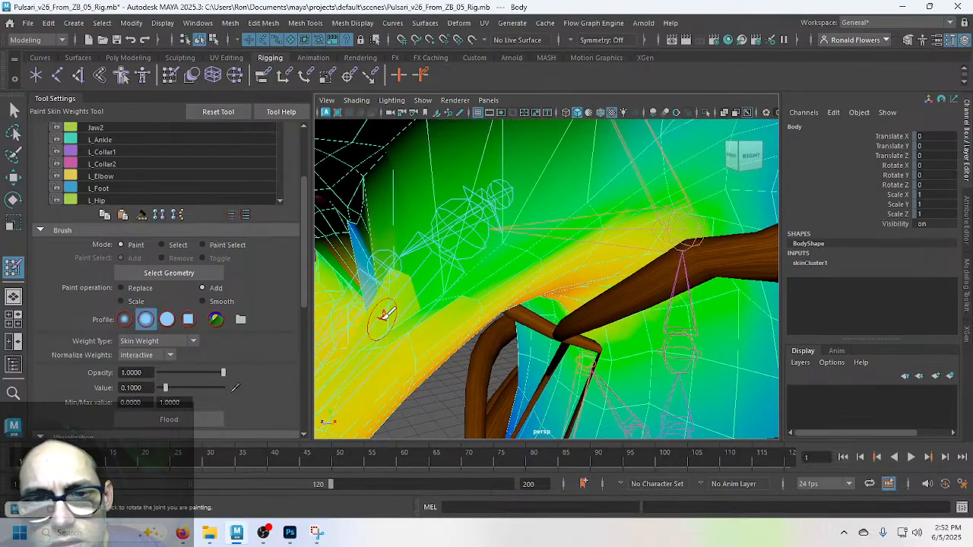
left_click_drag(385, 315, 454, 290, "alt")
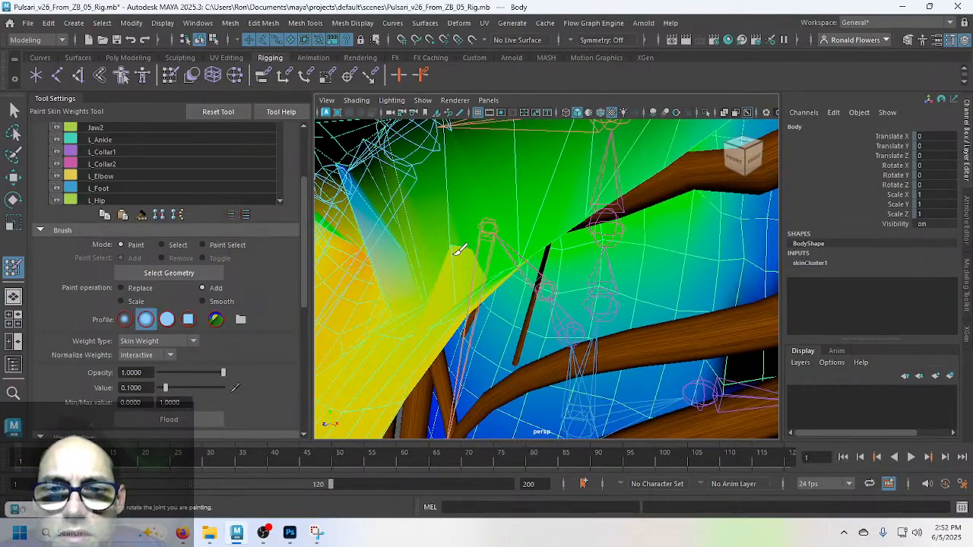
mouse_move(458, 250)
left_mouse_down()
mouse_move(458, 285)
mouse_move(441, 298)
mouse_move(411, 244)
mouse_move(423, 235)
mouse_move(387, 266)
mouse_move(395, 304)
mouse_move(383, 319)
mouse_move(437, 306)
mouse_move(475, 320)
mouse_move(535, 290)
mouse_move(530, 320)
mouse_move(537, 272)
mouse_move(528, 206)
mouse_move(517, 299)
mouse_move(532, 260)
left_mouse_up()
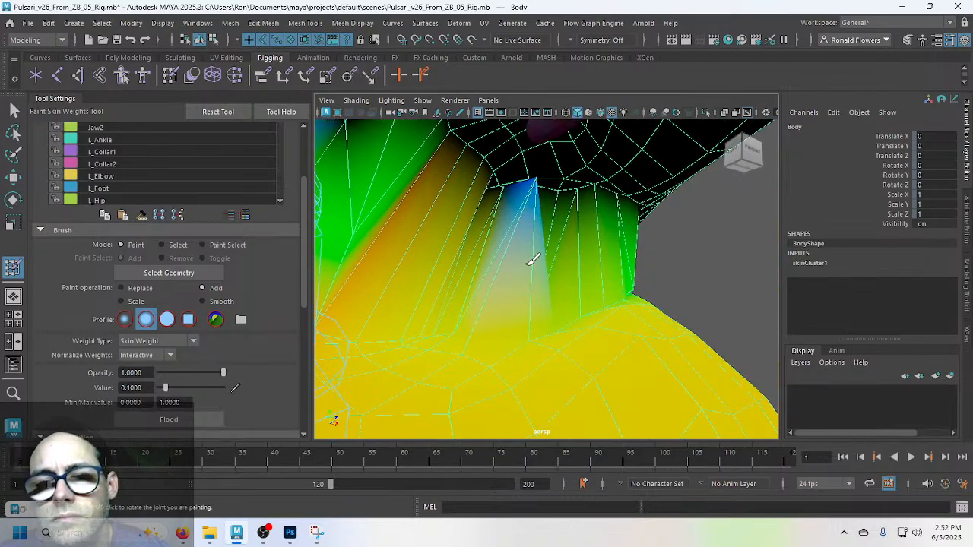
left_click_drag(535, 189, 535, 190)
Step: Build up Jaw1 weight along the upper edge of the opposite cheek, from the mouth corner back toward the neck
mouse_move(518, 284)
left_mouse_down("alt")
mouse_move(434, 287)
mouse_move(558, 220)
mouse_move(506, 215)
mouse_move(537, 215)
left_mouse_up("alt")
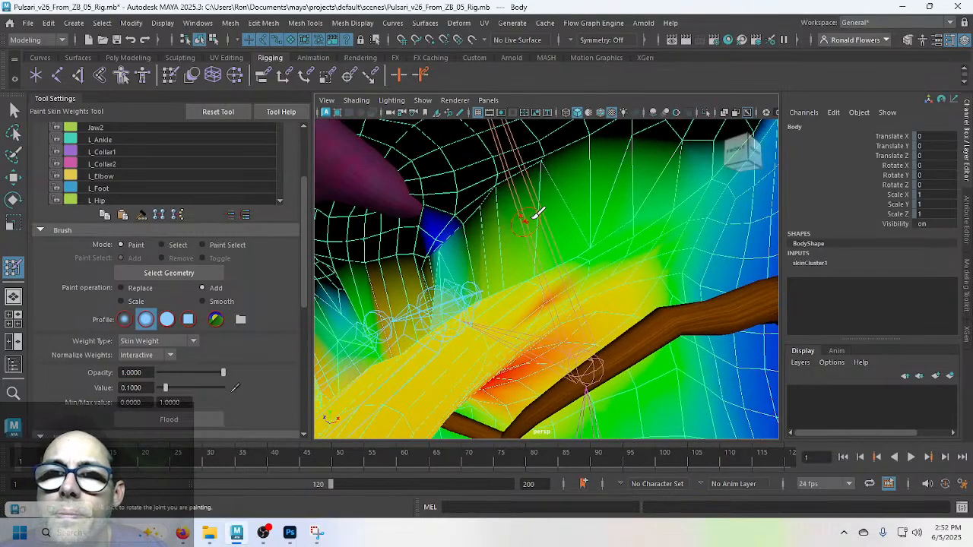
mouse_move(551, 172)
left_mouse_down()
mouse_move(550, 163)
mouse_move(527, 178)
left_mouse_up()
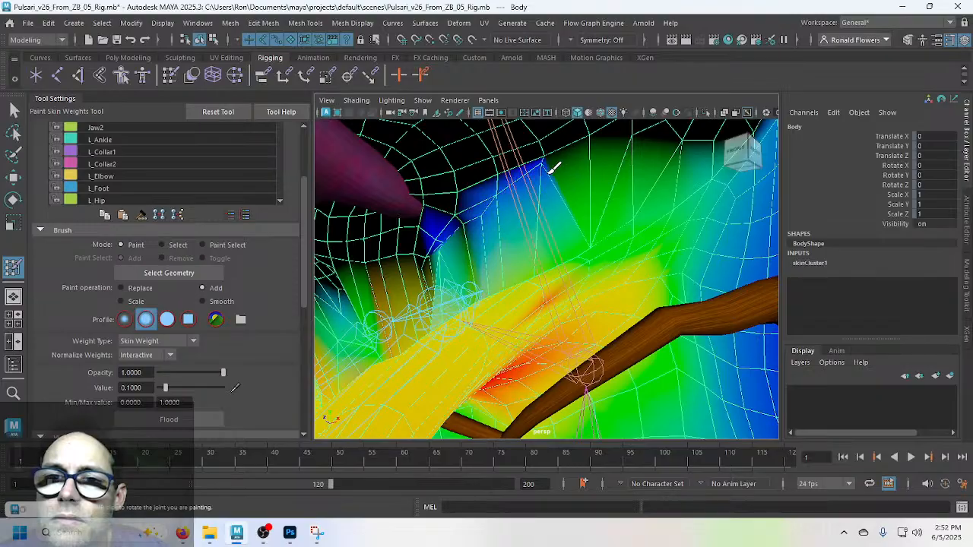
mouse_move(600, 207)
left_mouse_down("alt")
mouse_move(566, 219)
mouse_move(544, 258)
mouse_move(617, 188)
mouse_move(650, 196)
left_mouse_up("alt")
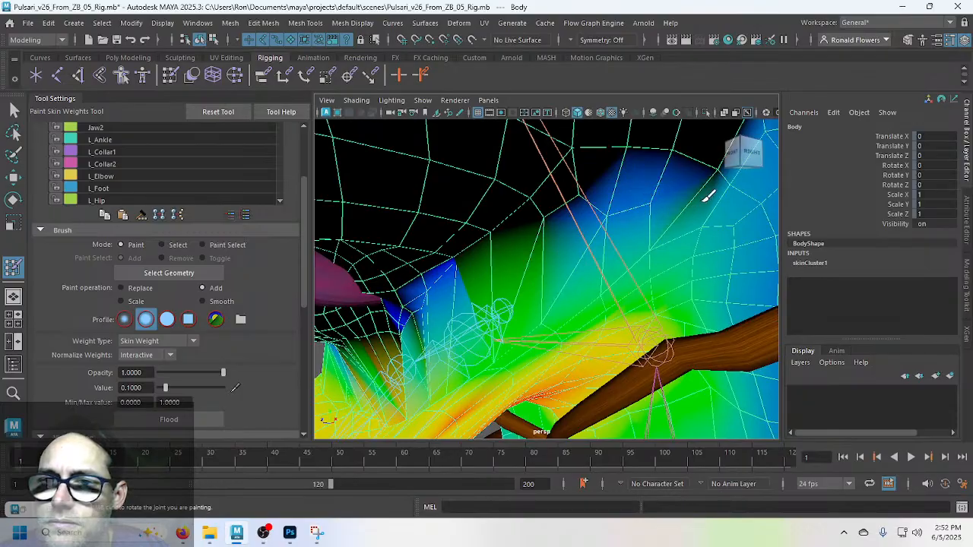
left_click_drag(687, 206, 618, 197, "alt")
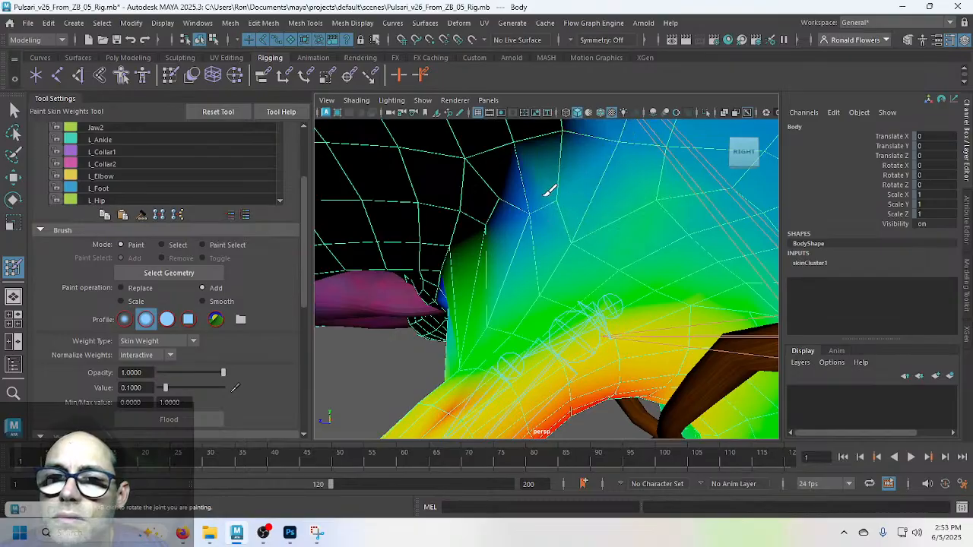
mouse_move(548, 190)
left_mouse_down()
mouse_move(569, 159)
mouse_move(547, 135)
mouse_move(521, 191)
mouse_move(535, 217)
mouse_move(557, 197)
left_mouse_up()
Step: Extend the Jaw1 blend upward past the cheek boundary and strengthen the weak vertices just below it
mouse_move(532, 270)
left_mouse_down("alt")
mouse_move(635, 292)
mouse_move(630, 261)
mouse_move(572, 230)
mouse_move(562, 276)
mouse_move(583, 236)
left_mouse_up("alt")
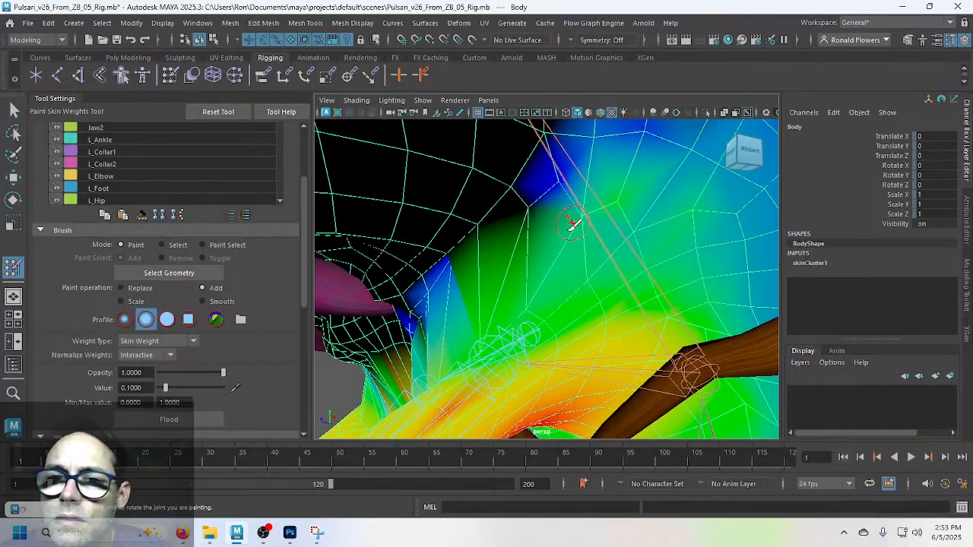
mouse_move(551, 186)
left_mouse_down("alt")
mouse_move(517, 244)
mouse_move(454, 278)
mouse_move(541, 288)
mouse_move(521, 263)
mouse_move(643, 256)
mouse_move(543, 265)
mouse_move(523, 257)
mouse_move(582, 256)
left_mouse_up("alt")
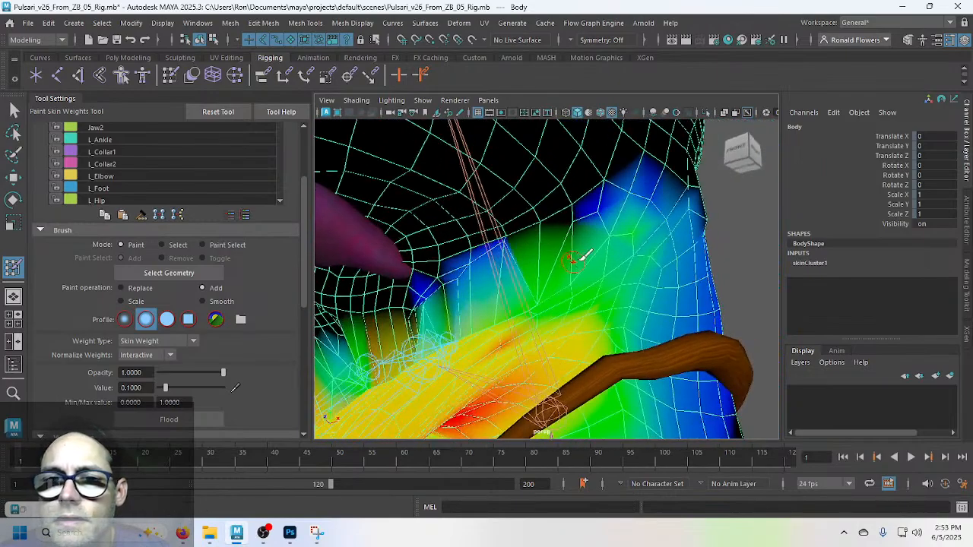
left_click_drag(596, 209, 612, 171)
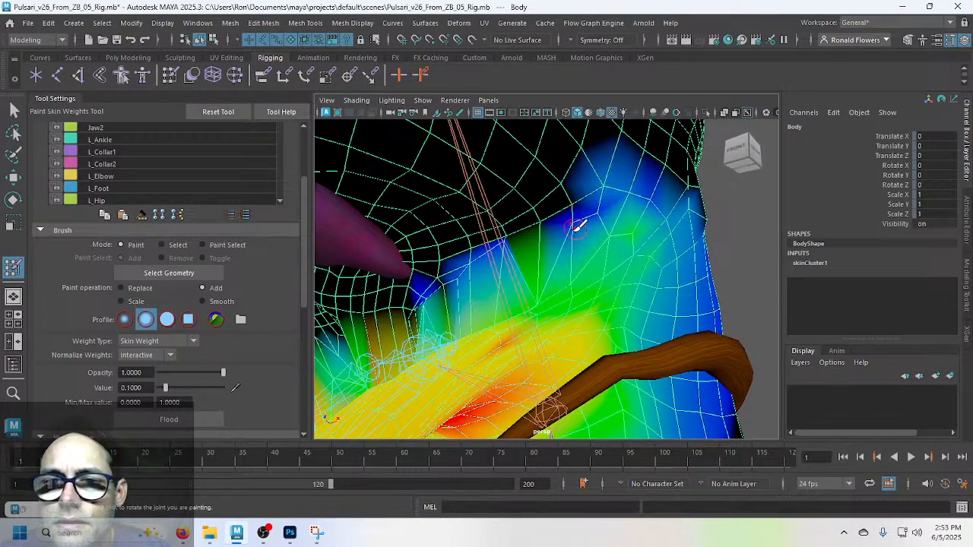
left_click_drag(575, 228, 586, 216)
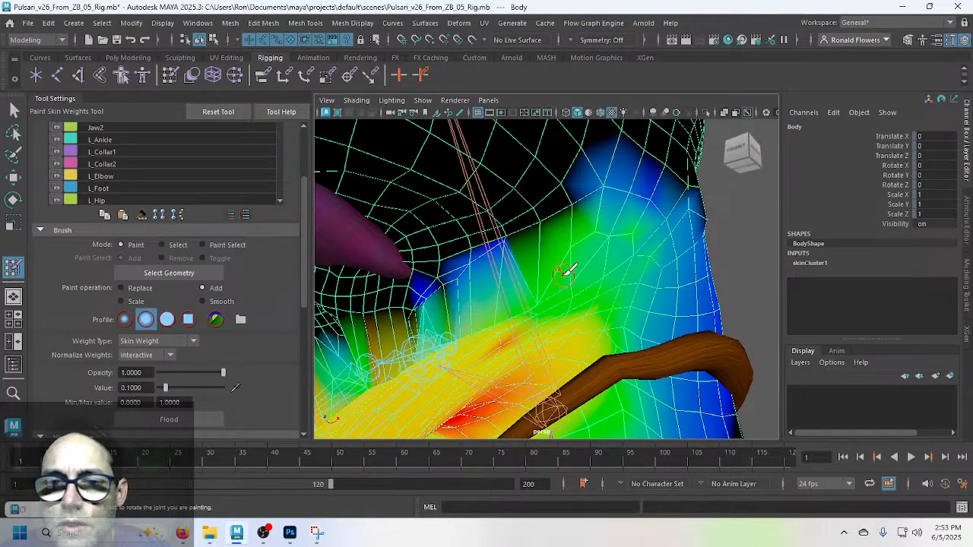
mouse_move(570, 268)
left_mouse_down("alt")
mouse_move(560, 271)
mouse_move(577, 261)
mouse_move(549, 274)
mouse_move(565, 261)
left_mouse_up("alt")
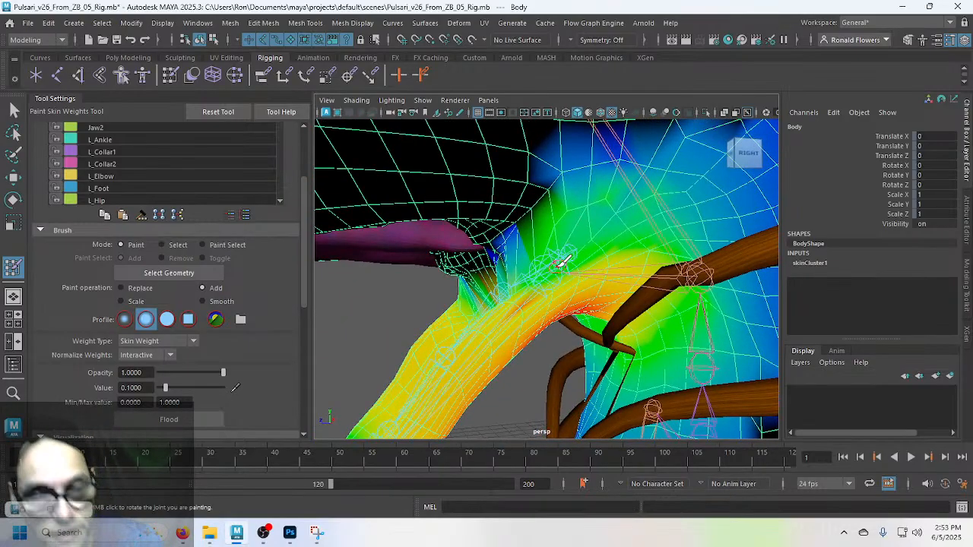
Step: Review the opened jaw from the side and add Jaw1 weight along the dark edge above the mouth corner
scroll(563, 262, "down", 8)
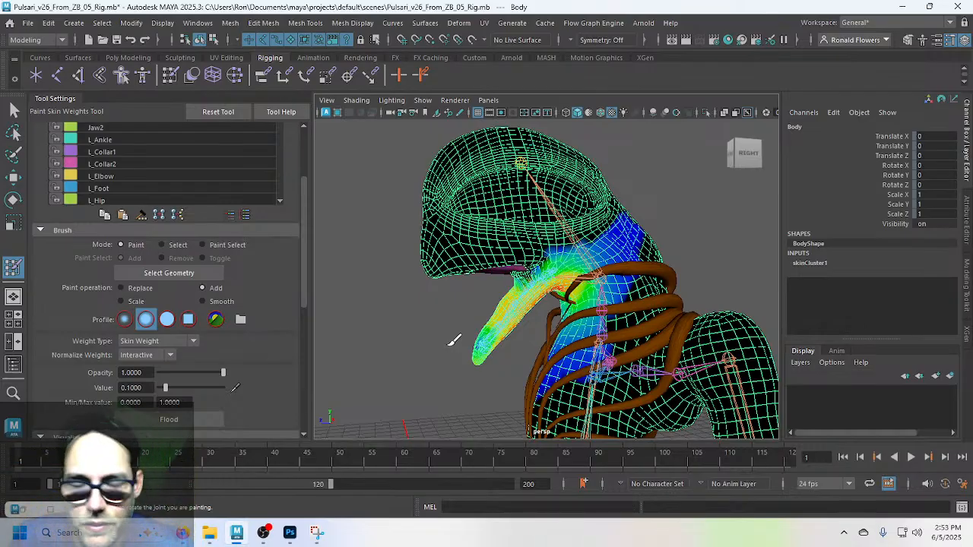
scroll(481, 333, "up", 8)
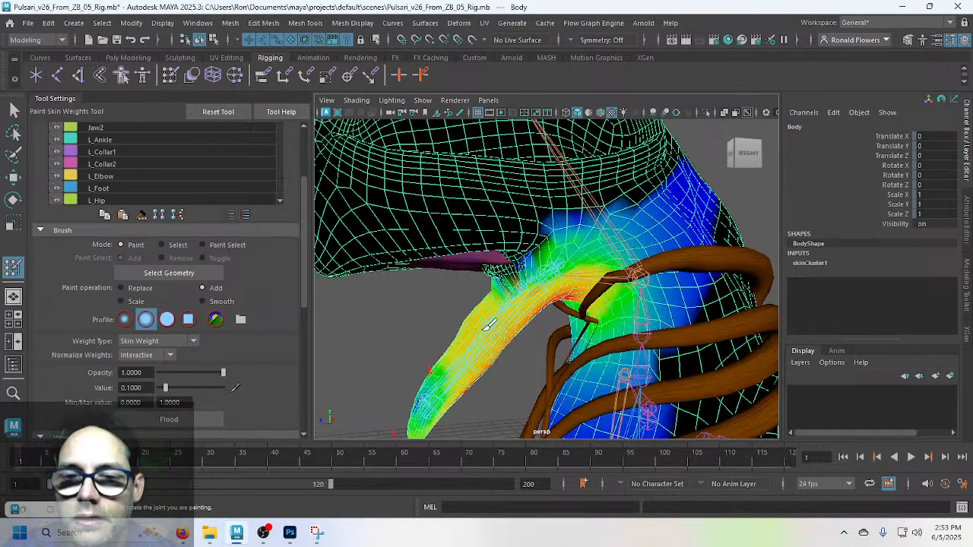
mouse_move(455, 337)
left_mouse_down("alt")
mouse_move(495, 294)
mouse_move(531, 278)
mouse_move(519, 282)
left_mouse_up("alt")
scroll(540, 251, "up", 4)
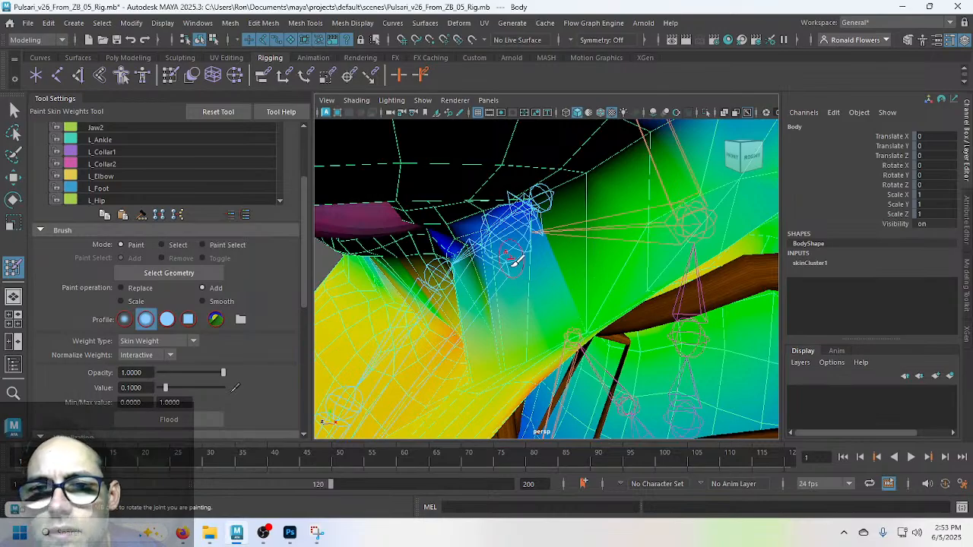
left_click_drag(514, 262, 599, 222, "alt")
mouse_move(547, 194)
left_mouse_down()
mouse_move(532, 169)
mouse_move(627, 146)
mouse_move(664, 172)
mouse_move(639, 155)
mouse_move(625, 164)
left_mouse_up()
Step: Even out the Jaw1 falloff by adding weight across the row of vertices at the back of the mouth
mouse_move(617, 219)
left_mouse_down("alt")
mouse_move(508, 271)
mouse_move(619, 245)
mouse_move(522, 235)
mouse_move(576, 210)
mouse_move(547, 180)
mouse_move(498, 215)
left_mouse_up("alt")
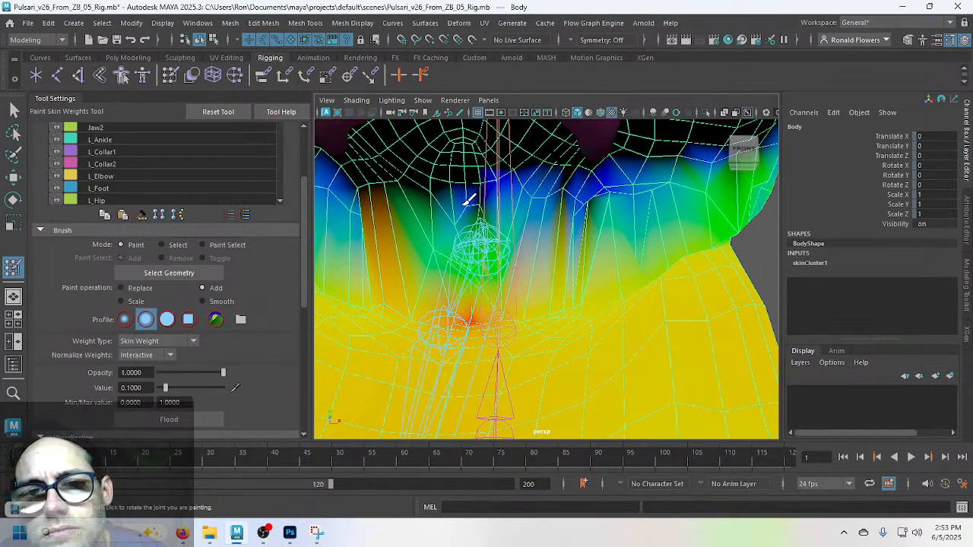
mouse_move(433, 197)
left_mouse_down()
mouse_move(365, 183)
mouse_move(497, 179)
left_mouse_up()
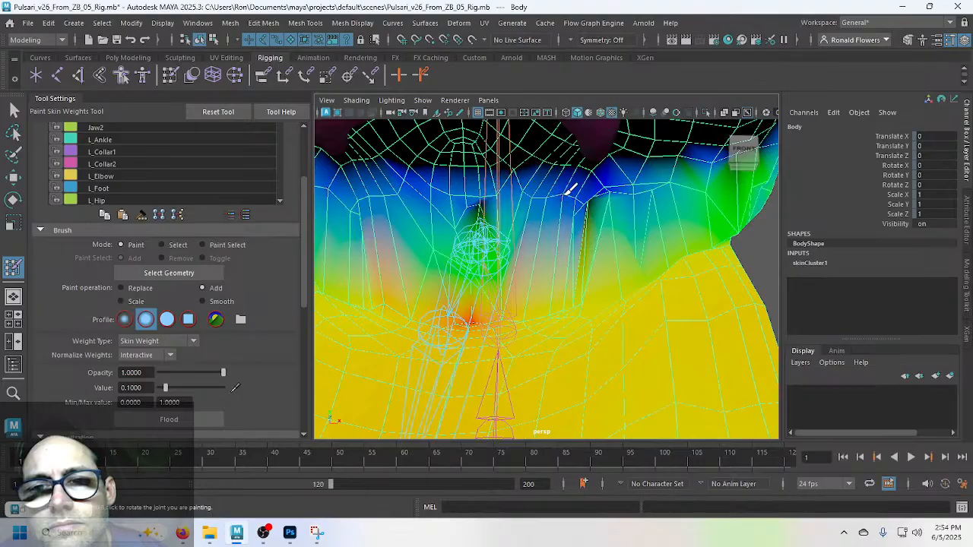
mouse_move(510, 223)
left_mouse_down("alt")
mouse_move(503, 209)
mouse_move(515, 266)
mouse_move(461, 239)
mouse_move(524, 269)
left_mouse_up("alt")
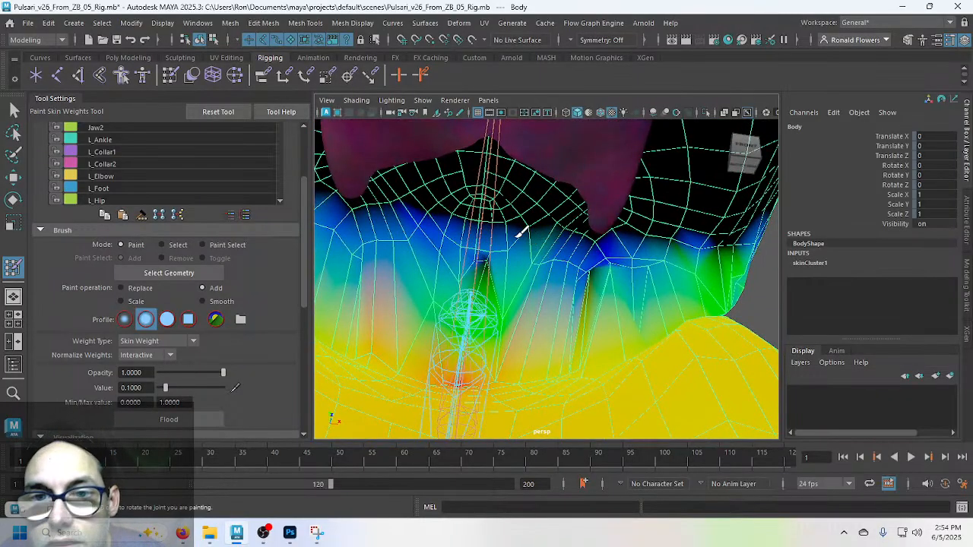
Step: Add Jaw1 weight in an arc across the dark, unweighted vertices around the opening at the back of the mouth
mouse_move(504, 224)
left_mouse_down()
mouse_move(456, 213)
mouse_move(425, 190)
mouse_move(398, 197)
left_mouse_up()
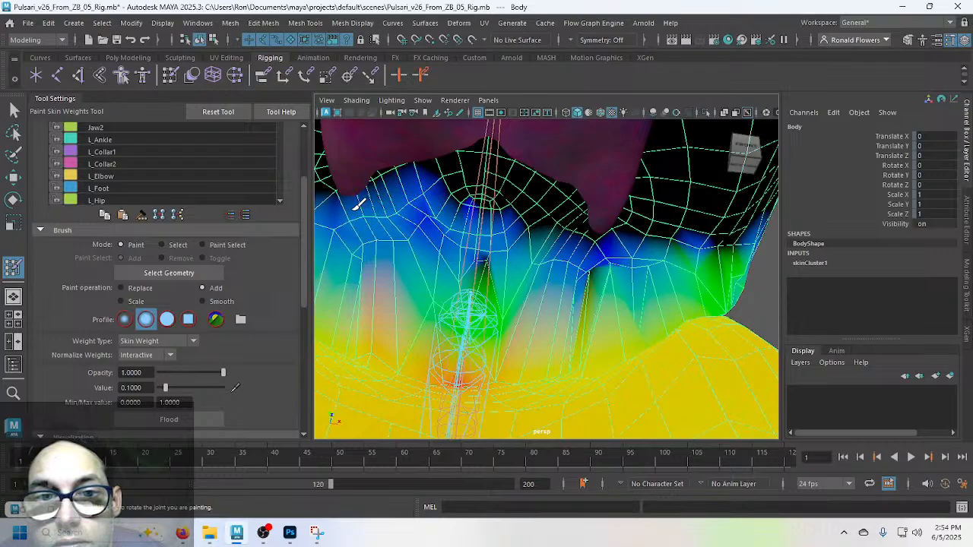
mouse_move(459, 230)
left_mouse_down("alt")
mouse_move(471, 236)
mouse_move(462, 243)
left_mouse_up("alt")
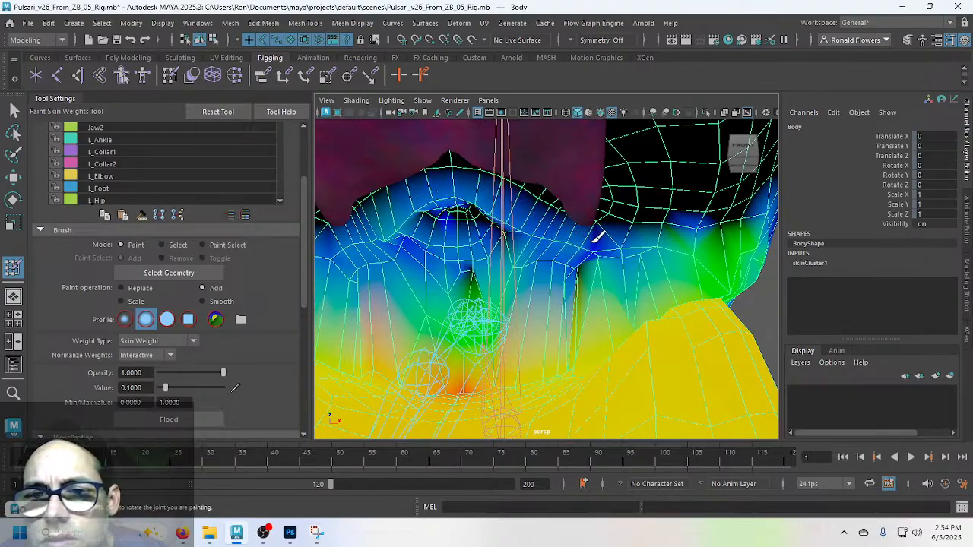
mouse_move(598, 237)
left_mouse_down("alt")
mouse_move(473, 254)
mouse_move(456, 274)
mouse_move(630, 252)
mouse_move(560, 278)
mouse_move(521, 321)
mouse_move(431, 332)
mouse_move(512, 321)
mouse_move(590, 324)
mouse_move(619, 337)
mouse_move(630, 262)
mouse_move(608, 282)
mouse_move(631, 281)
mouse_move(630, 257)
mouse_move(582, 276)
mouse_move(566, 257)
mouse_move(536, 281)
left_mouse_up("alt")
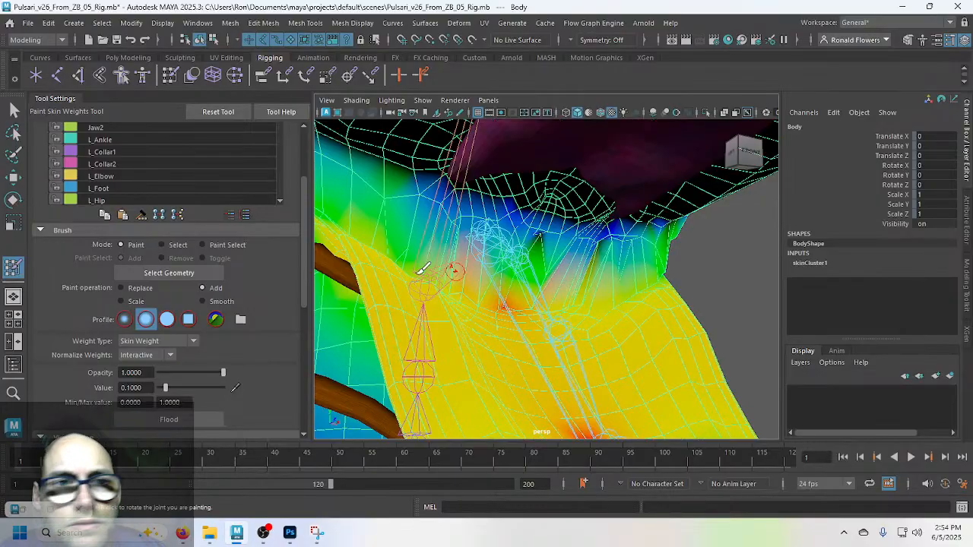
Step: Compare the Jaw2 and L_Ankle weight maps around the throat, ending back on the Jaw1 influence
scroll(277, 272, "up", 3)
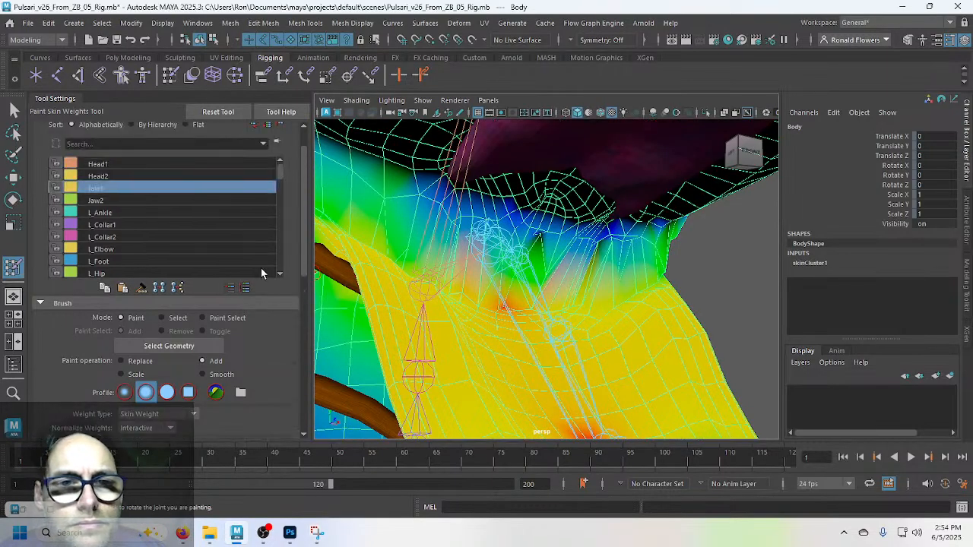
left_click(124, 178)
left_click(118, 185)
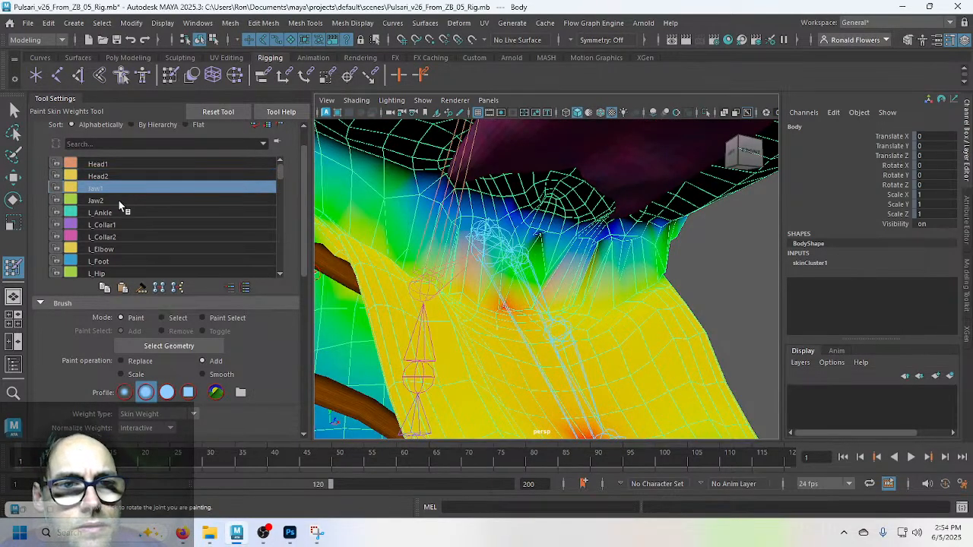
left_click(118, 201)
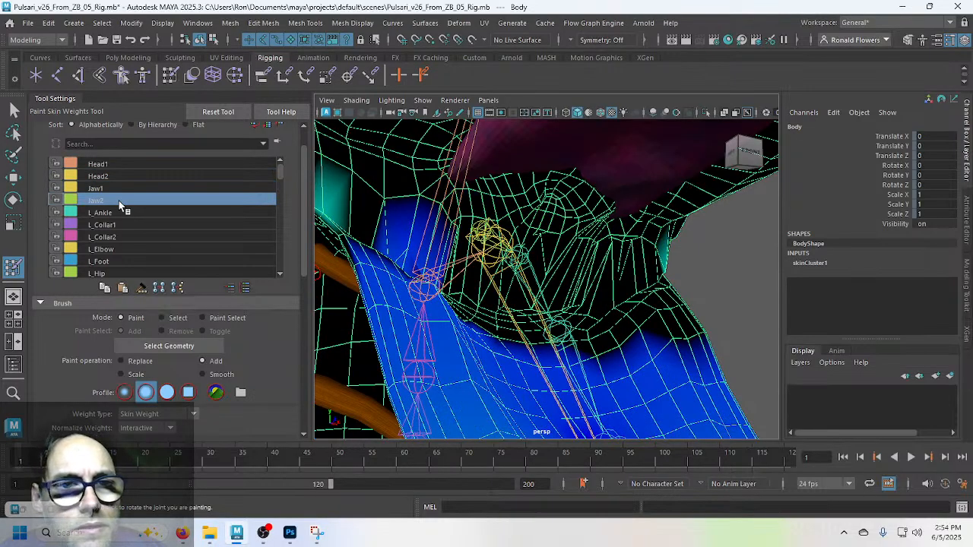
left_click(120, 212)
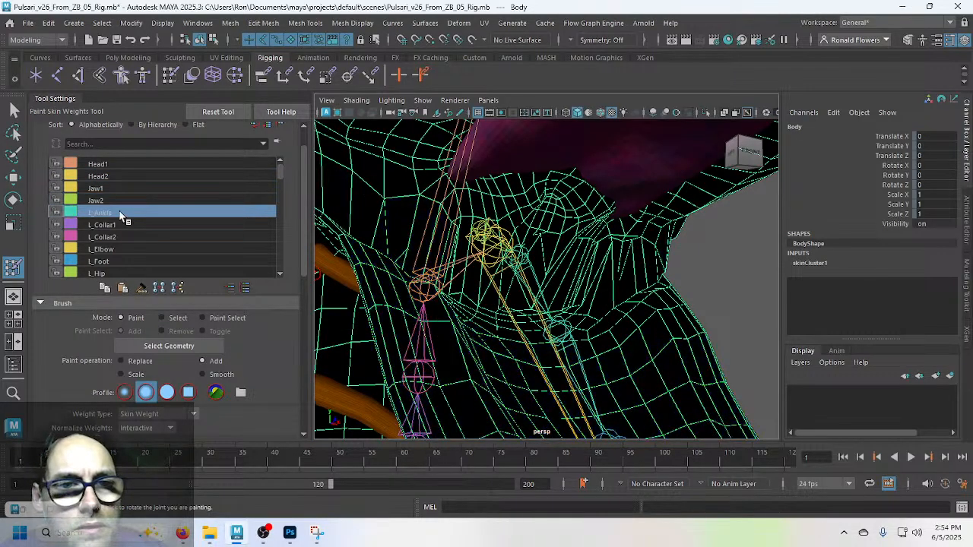
left_click(143, 200)
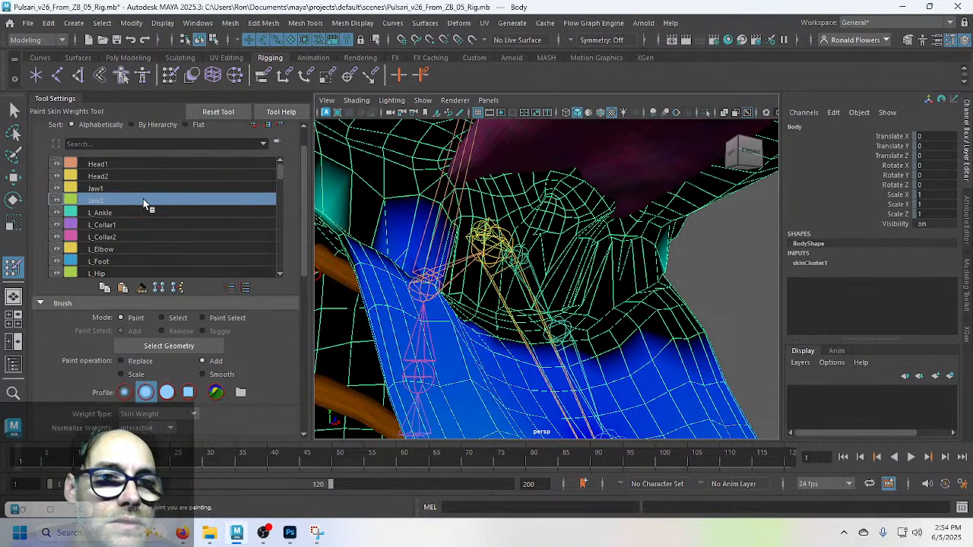
left_click(135, 190)
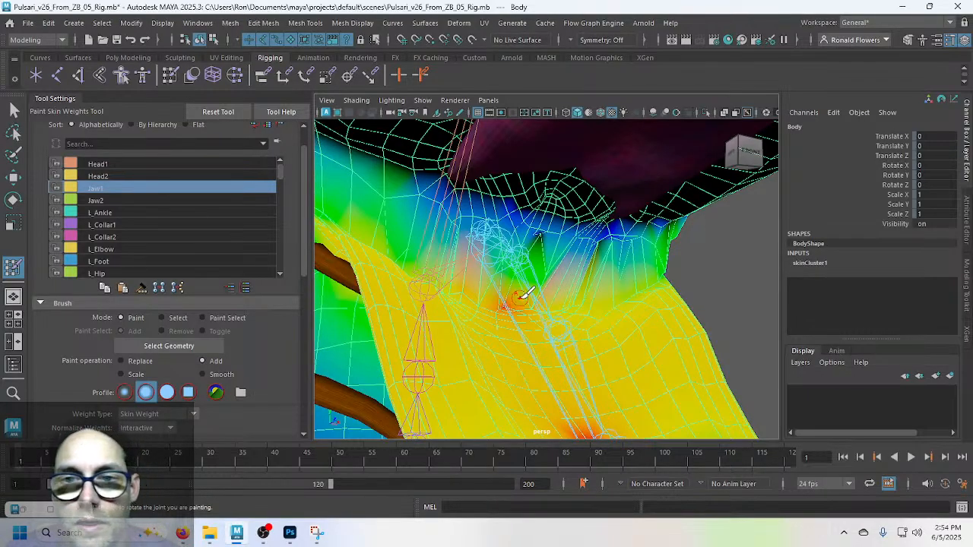
Step: Add Jaw1 weight to the weak vertices in the folded strip beside the jaw joint at the back of the mouth
scroll(554, 332, "up", 2)
left_click_drag(476, 302, 529, 310, "alt")
middle_click_drag(529, 310, 589, 266, "alt")
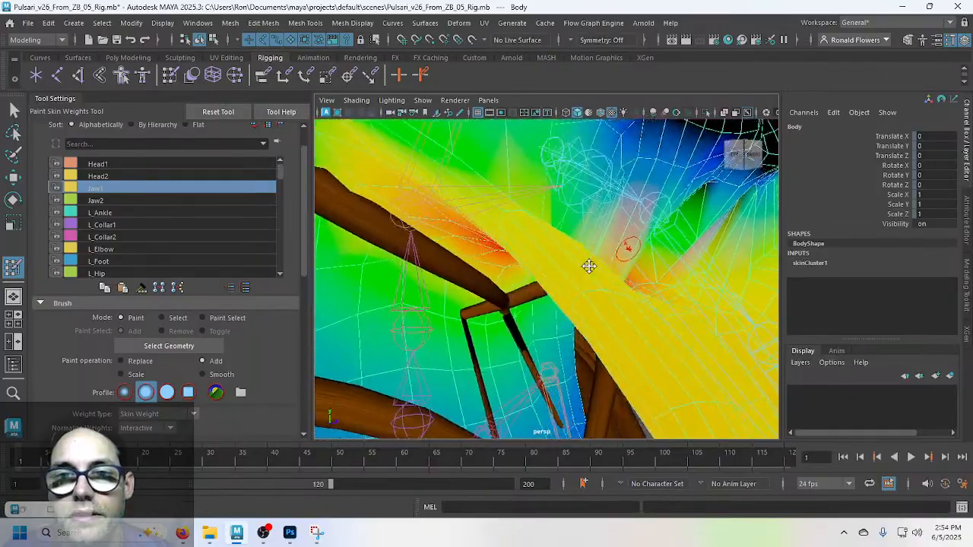
mouse_move(589, 266)
left_mouse_down("alt")
mouse_move(570, 289)
mouse_move(545, 288)
mouse_move(537, 278)
mouse_move(556, 269)
mouse_move(539, 261)
mouse_move(428, 259)
mouse_move(406, 271)
mouse_move(445, 287)
mouse_move(498, 239)
left_mouse_up("alt")
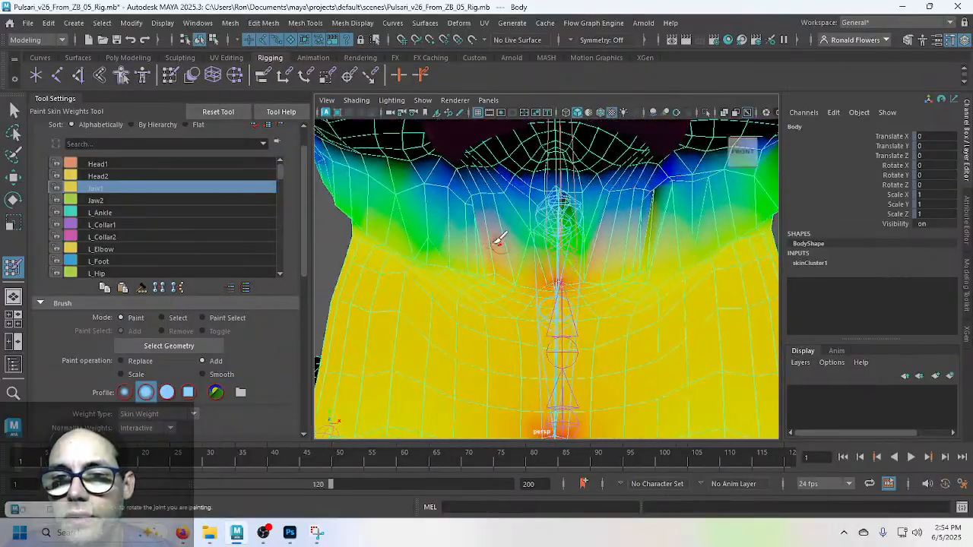
mouse_move(563, 259)
left_mouse_down("alt")
mouse_move(499, 276)
mouse_move(512, 240)
mouse_move(487, 311)
mouse_move(539, 304)
mouse_move(623, 256)
mouse_move(557, 271)
mouse_move(564, 289)
mouse_move(593, 235)
mouse_move(564, 301)
mouse_move(578, 284)
left_mouse_up("alt")
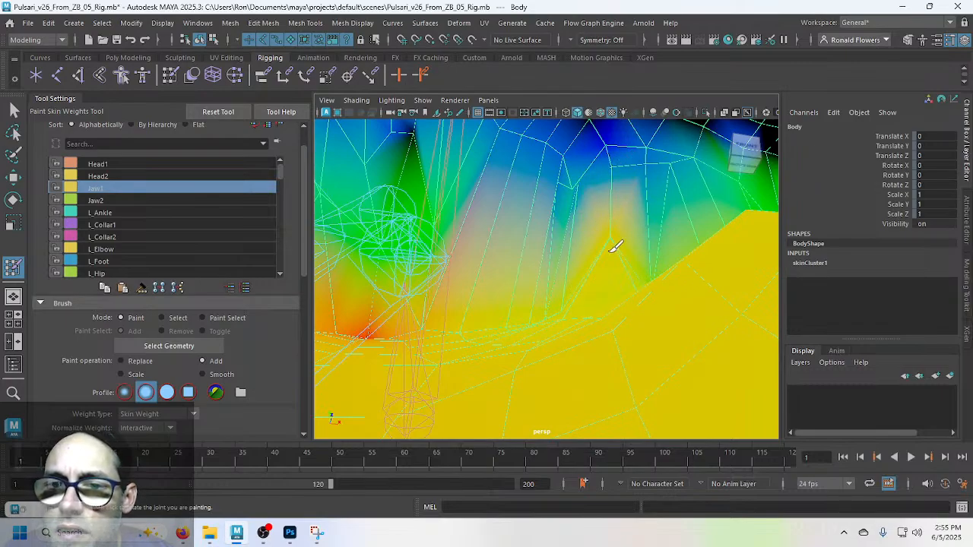
mouse_move(615, 251)
left_mouse_down("alt")
mouse_move(595, 381)
mouse_move(591, 311)
mouse_move(610, 332)
left_mouse_up("alt")
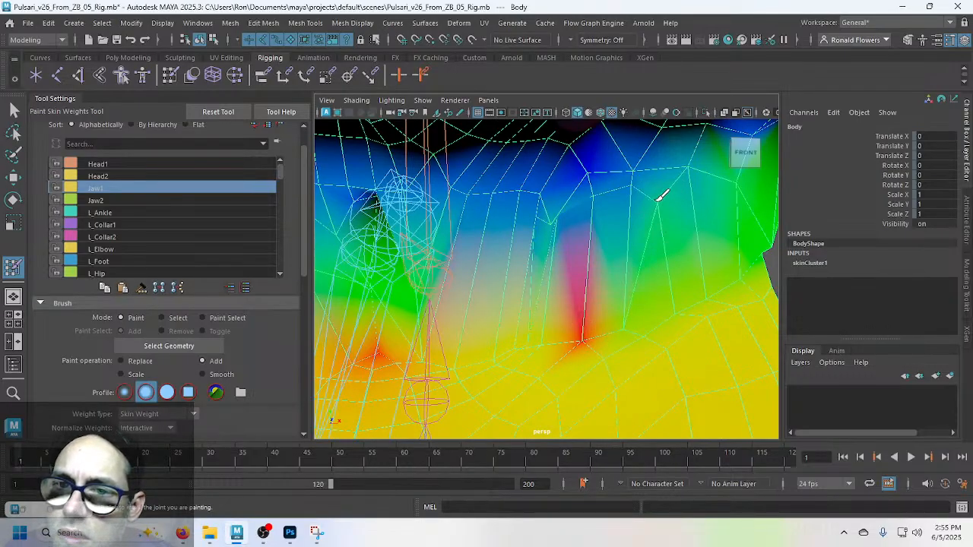
mouse_move(669, 278)
left_mouse_down("alt")
mouse_move(630, 280)
mouse_move(643, 276)
left_mouse_up("alt")
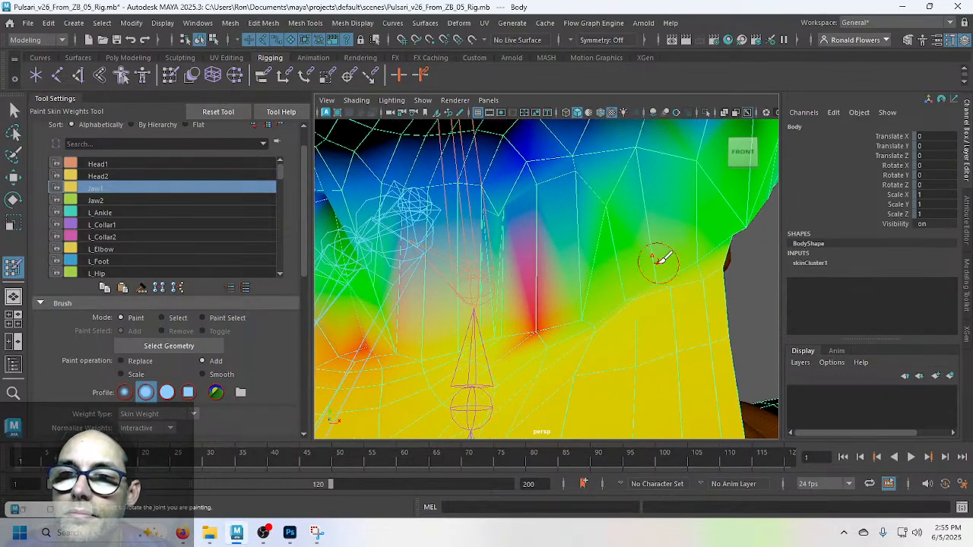
left_click_drag(535, 214, 606, 249, "alt")
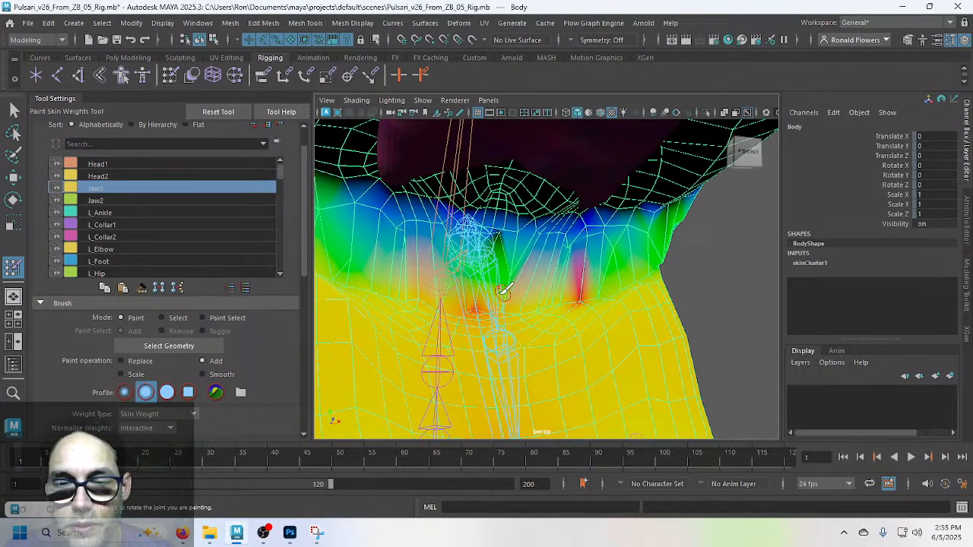
Step: Examine the Jaw1 falloff along both cheeks and the neck, and the Head1 influence spreading onto the lower jaw
mouse_move(503, 291)
left_mouse_down("alt")
mouse_move(375, 300)
mouse_move(489, 289)
mouse_move(563, 296)
left_mouse_up("alt")
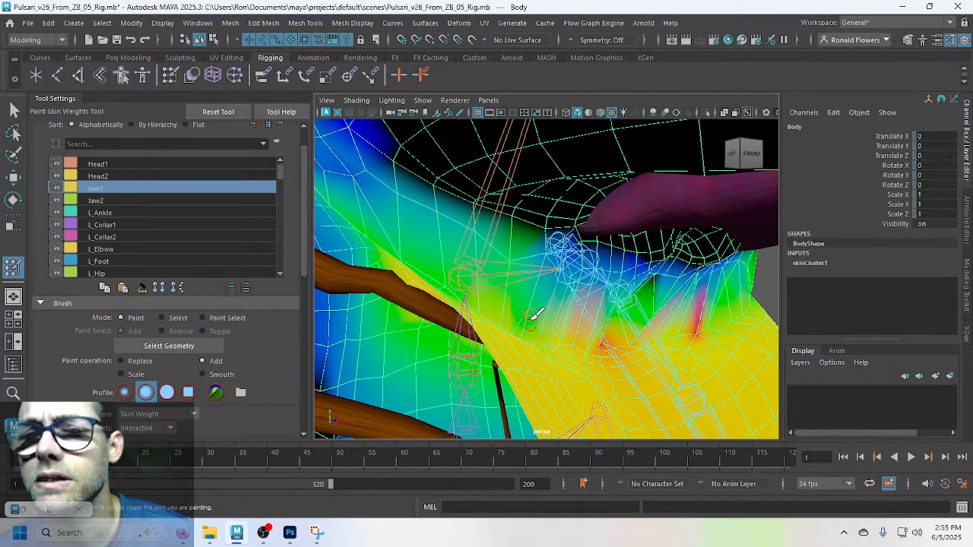
mouse_move(534, 314)
left_mouse_down("alt")
mouse_move(554, 321)
mouse_move(430, 314)
mouse_move(526, 202)
mouse_move(549, 228)
mouse_move(618, 254)
mouse_move(589, 274)
mouse_move(578, 245)
mouse_move(640, 248)
mouse_move(587, 247)
left_mouse_up("alt")
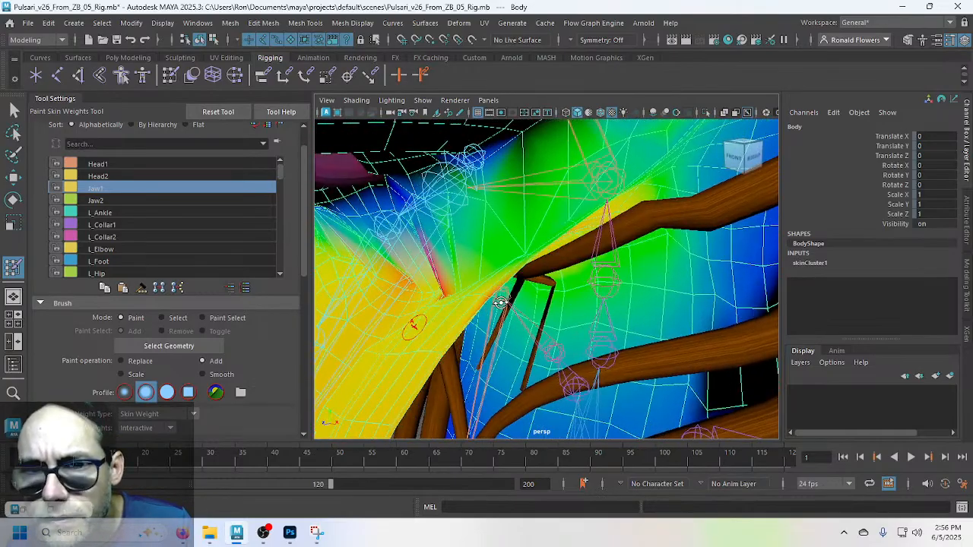
left_click_drag(493, 292, 348, 287, "alt")
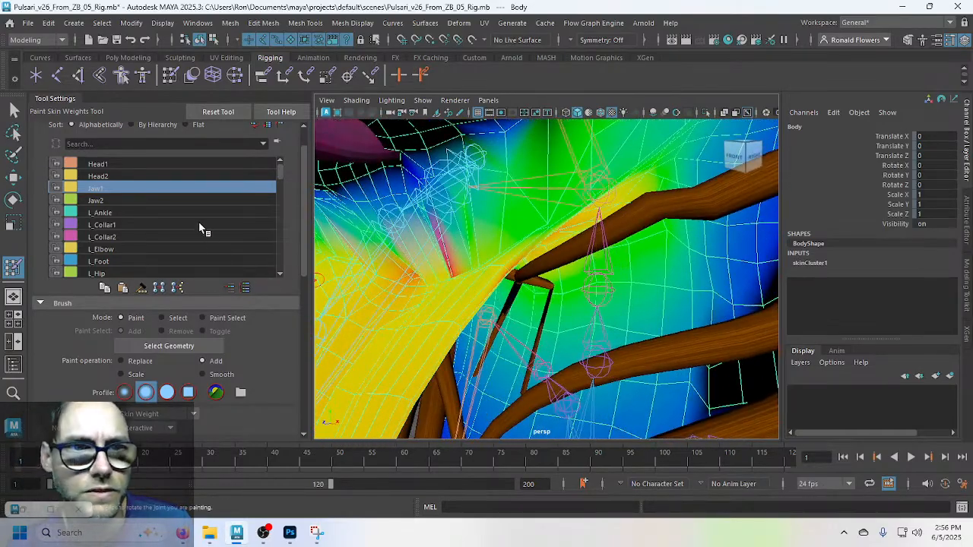
left_click(131, 164)
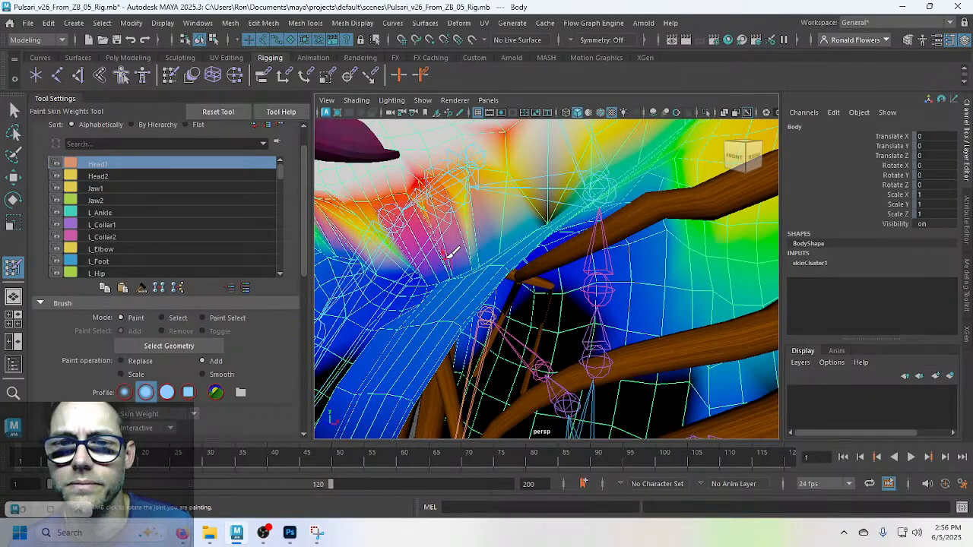
left_click_drag(489, 269, 524, 263, "alt")
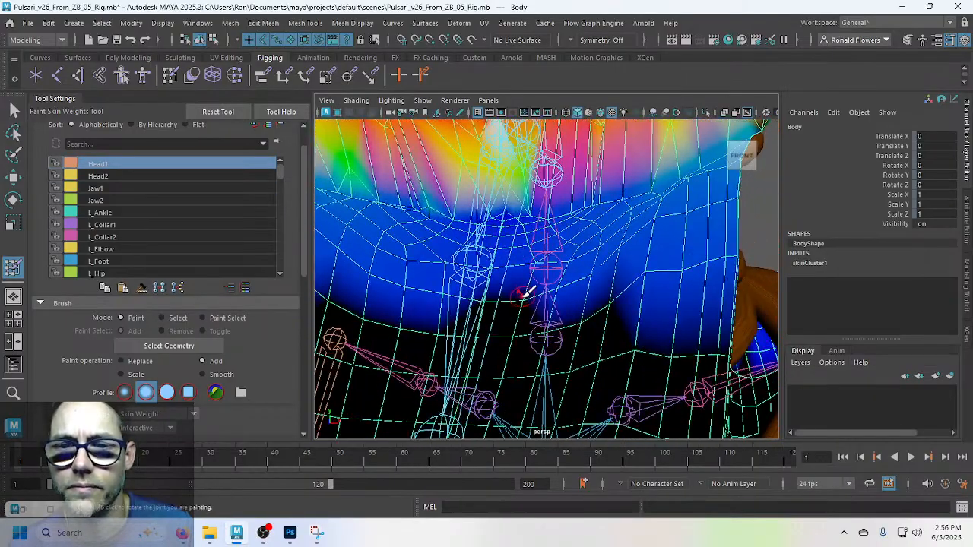
right_click_drag(531, 288, 550, 196, "alt")
left_click_drag(549, 195, 474, 278, "alt")
scroll(219, 345, "down", 5)
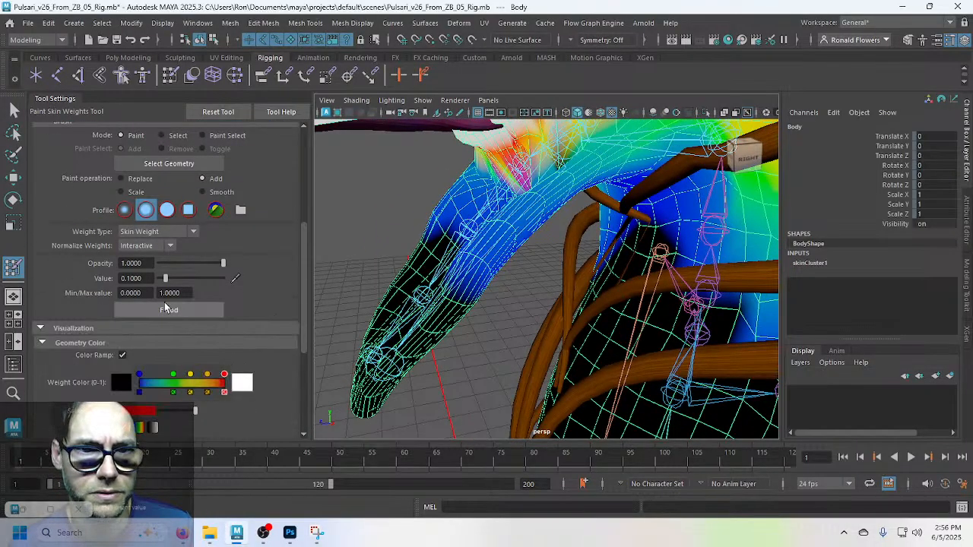
Step: Configure the weight brush to the Replace operation with a value of 0
left_click_drag(163, 278, 159, 278)
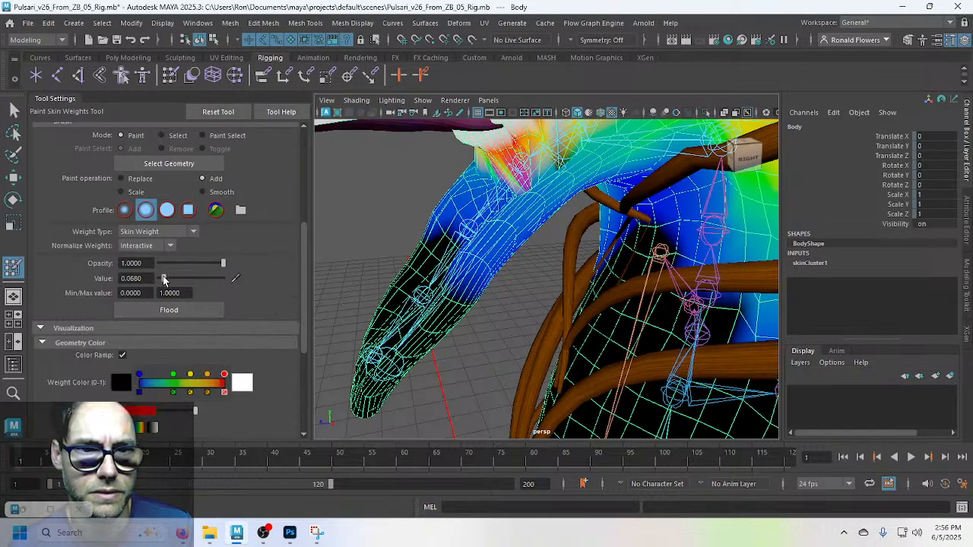
left_click(121, 179)
mouse_move(437, 266)
left_mouse_down("alt")
mouse_move(380, 281)
mouse_move(383, 274)
left_mouse_up("alt")
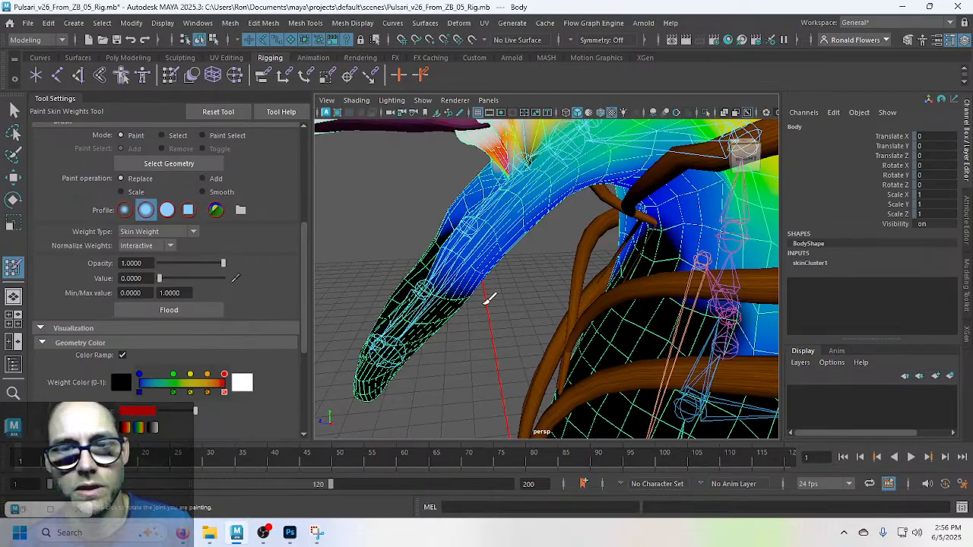
Step: In the side view, lasso-select the body vertices of the whole lower jaw, from its tip back to the mouth corner
key("space")
key("space")
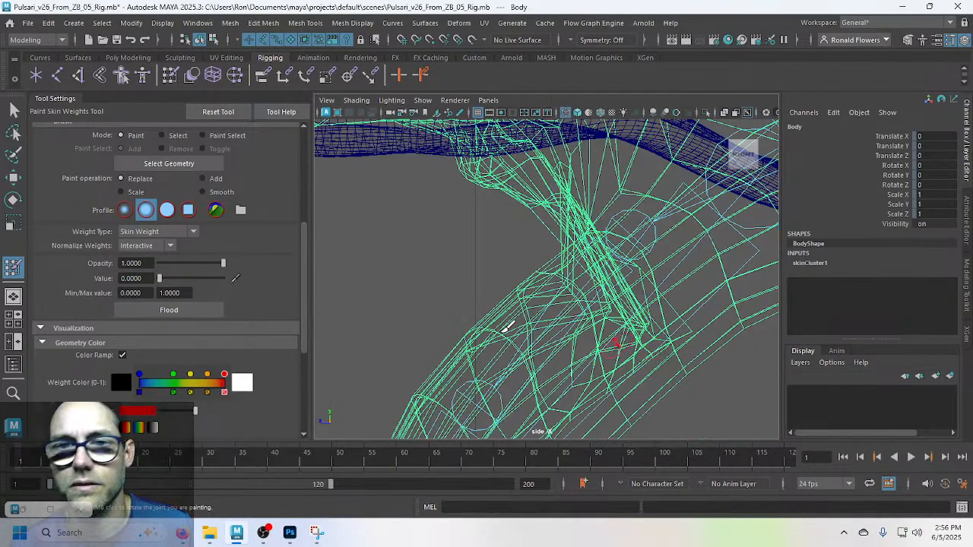
scroll(494, 313, "down", 5)
scroll(487, 292, "down", 1)
middle_click_drag(492, 348, 499, 230, "alt")
scroll(547, 348, "down", 2)
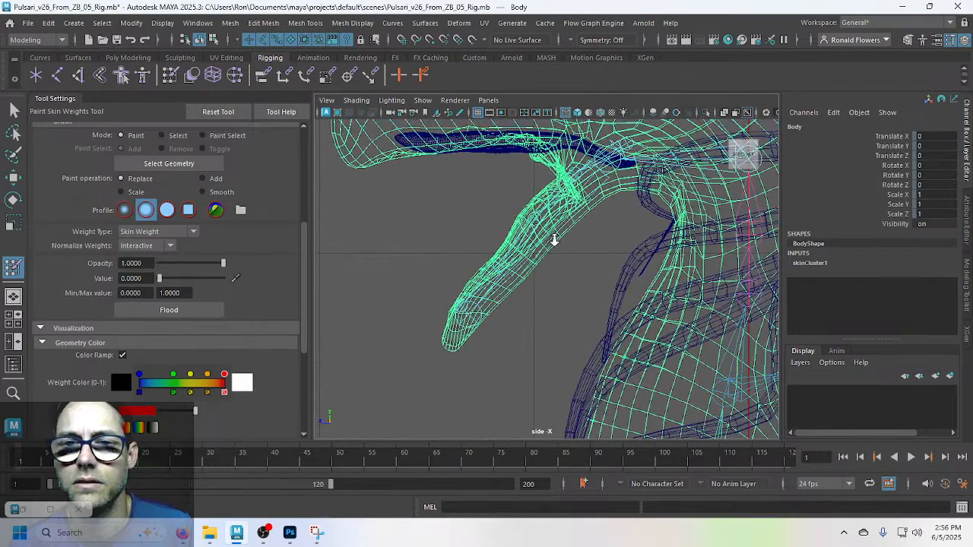
mouse_move(554, 266)
middle_mouse_down("alt")
mouse_move(527, 310)
mouse_move(530, 330)
middle_mouse_up("alt")
key("q")
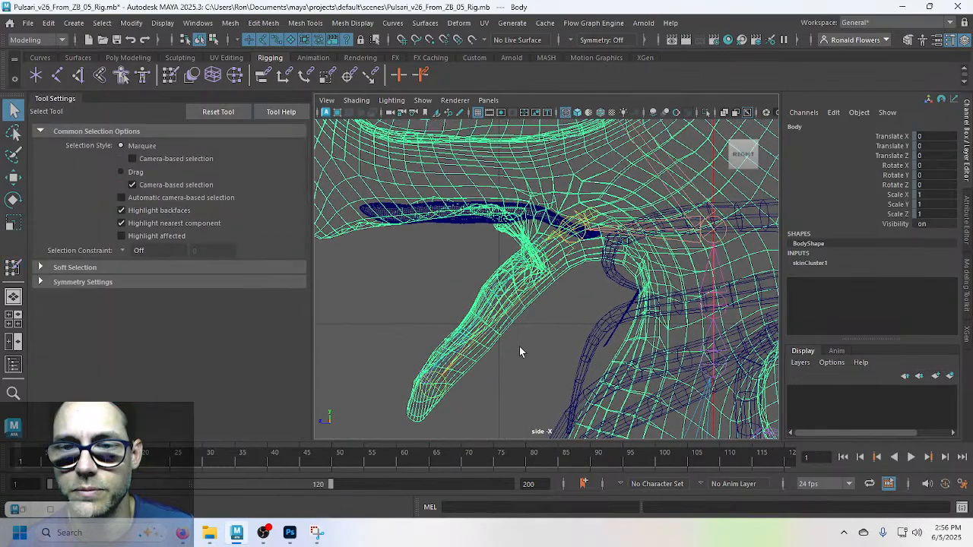
key("F8")
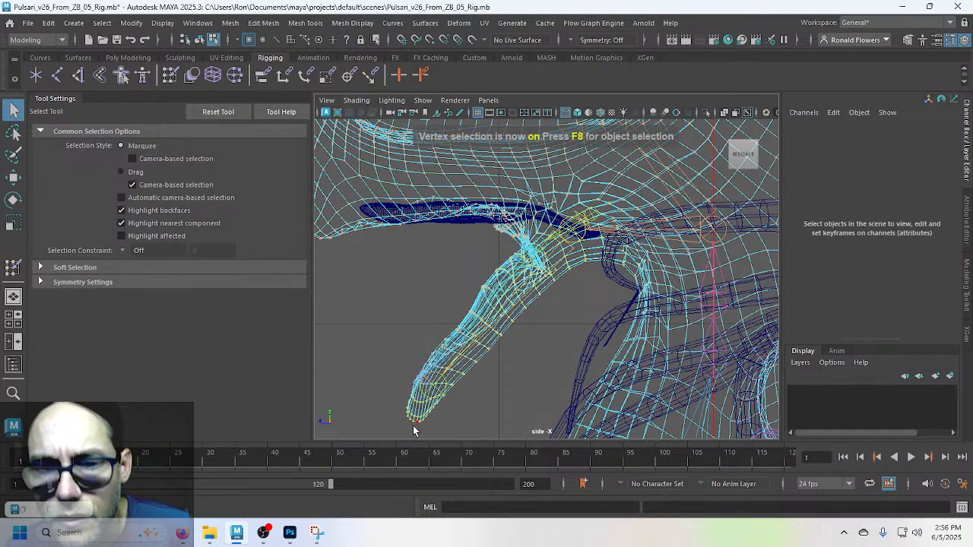
left_click(13, 133)
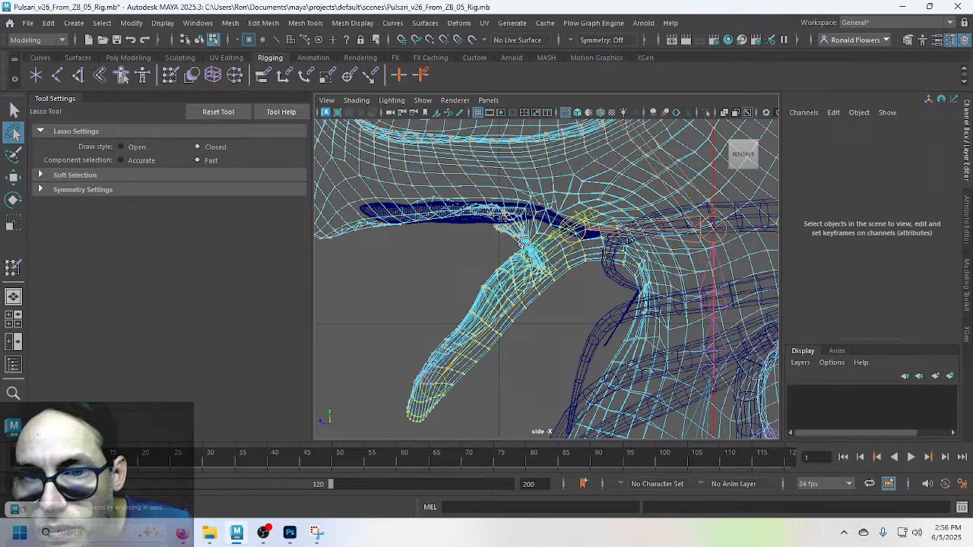
mouse_move(516, 243)
left_mouse_down()
mouse_move(492, 244)
mouse_move(415, 302)
mouse_move(384, 417)
mouse_move(491, 411)
mouse_move(558, 328)
mouse_move(583, 279)
left_mouse_up()
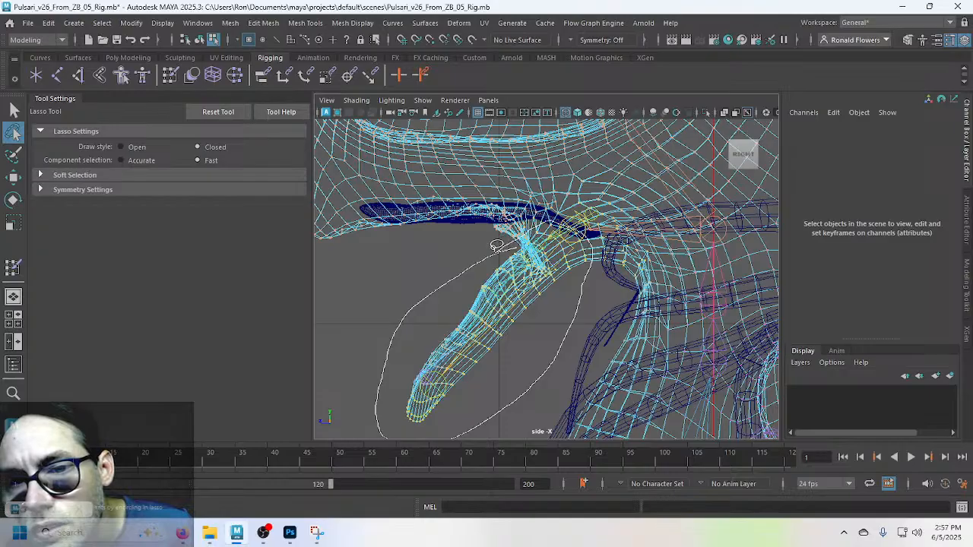
left_click_drag(495, 246, 494, 245)
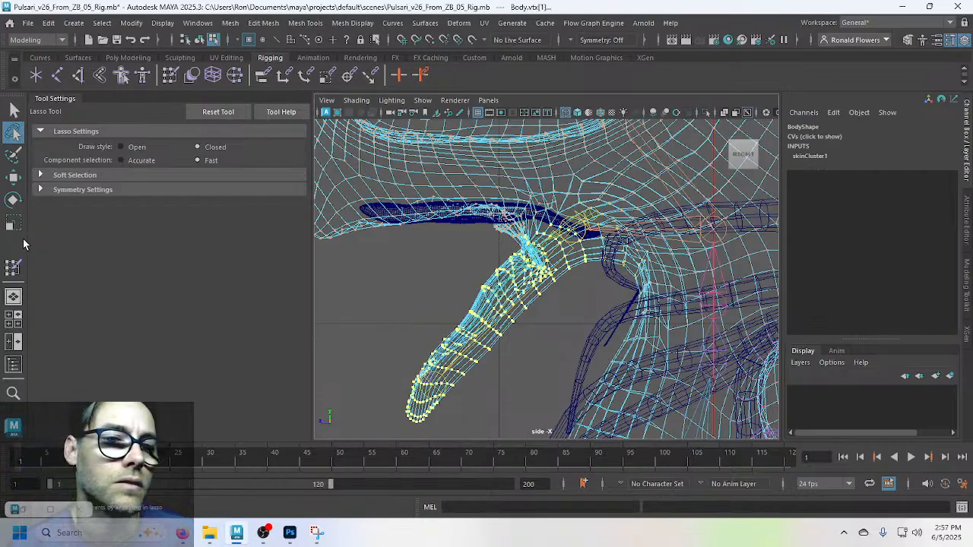
Step: Flood the selected lower jaw vertices with a Jaw1 weight of 0 using Replace
left_click(13, 267)
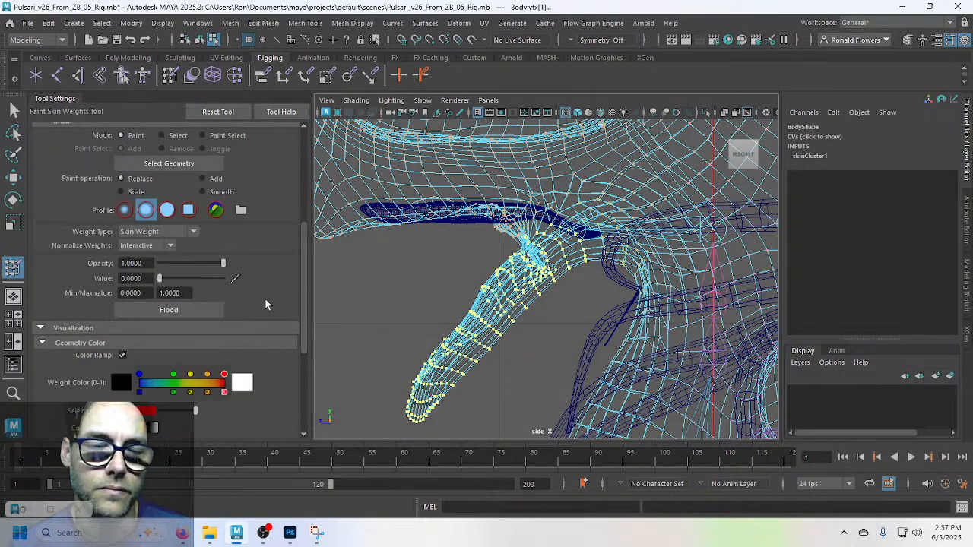
scroll(266, 304, "up", 5)
left_click(118, 187)
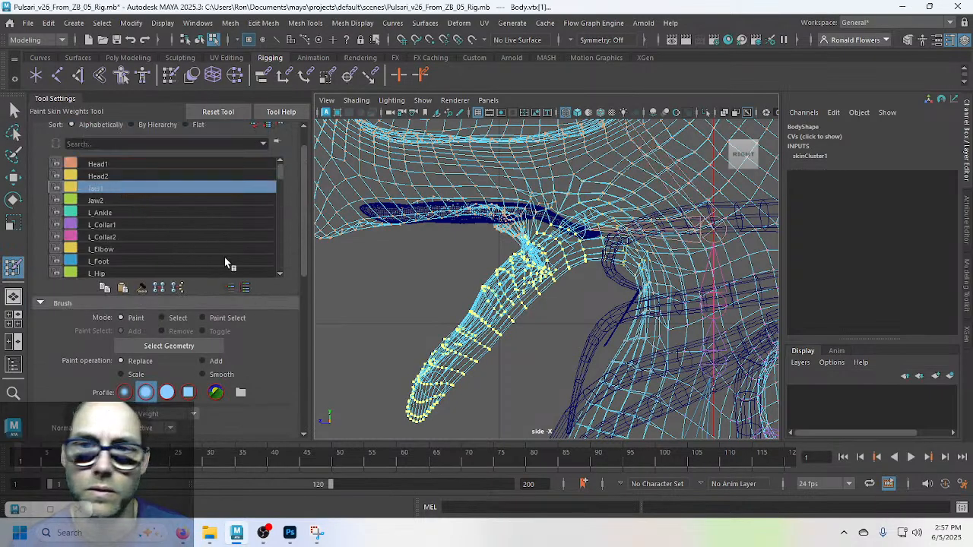
scroll(271, 352, "down", 4)
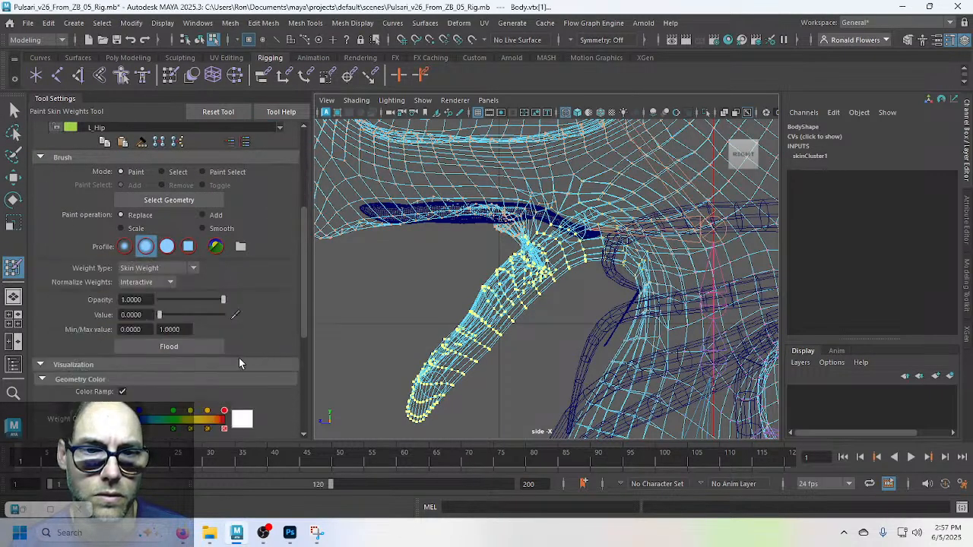
left_click(190, 347)
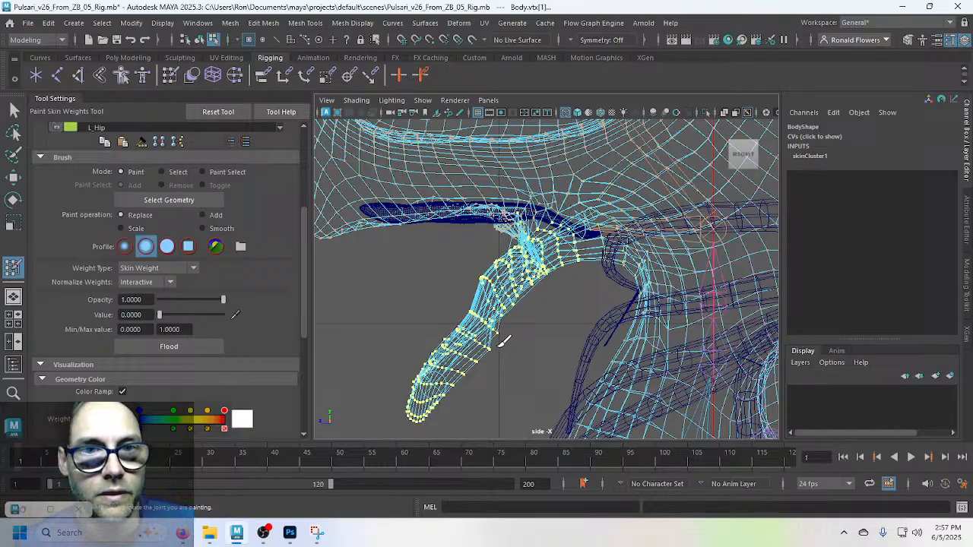
scroll(275, 287, "up", 3)
scroll(275, 288, "up", 3)
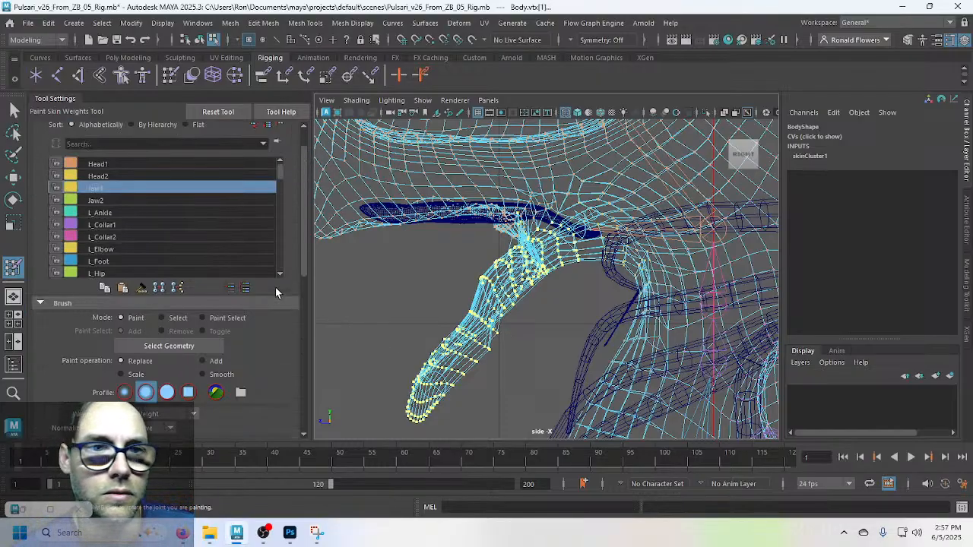
Step: Display the Jaw2 influence in the perspective view and examine its weights along both sides of the lower jaw, from tip to mouth corner
left_click(142, 200)
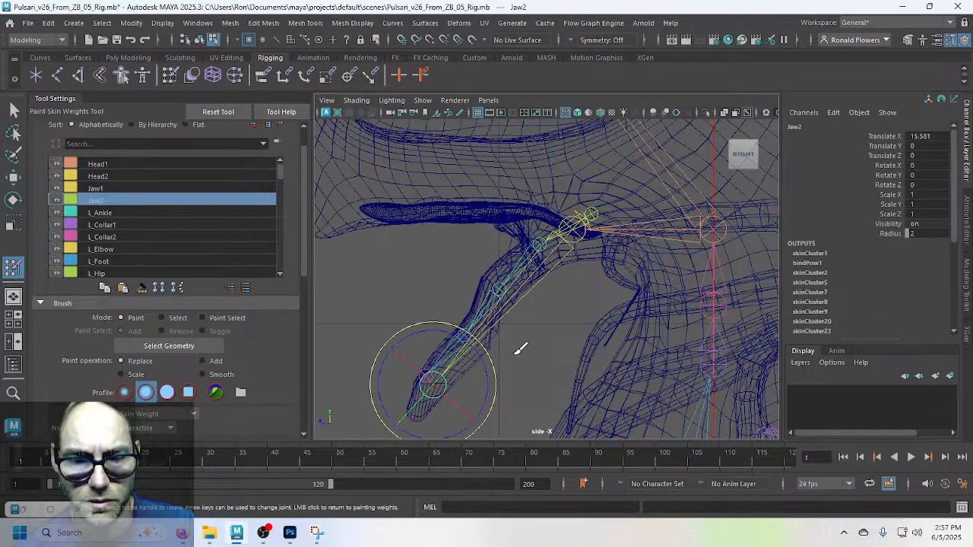
key("space")
key("space")
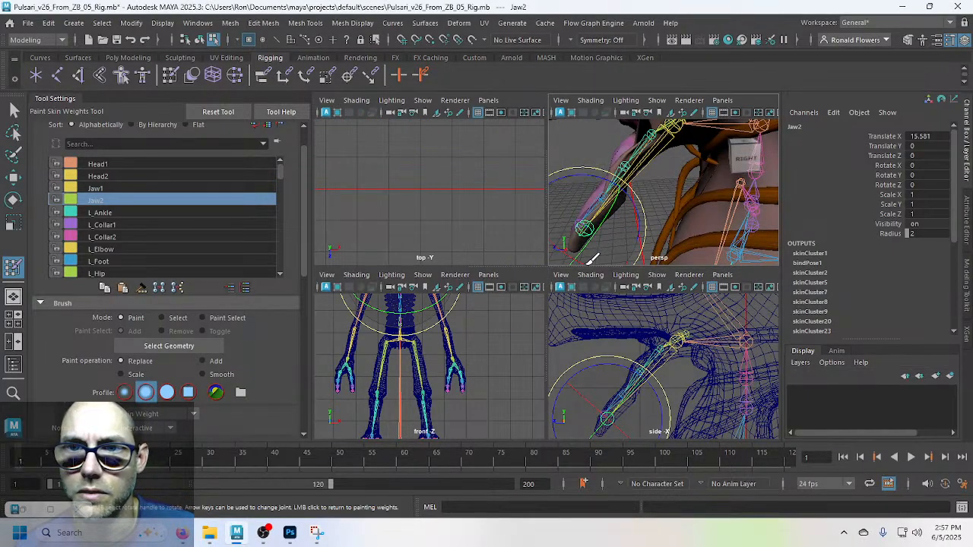
key("space")
left_click_drag(538, 302, 564, 310, "alt")
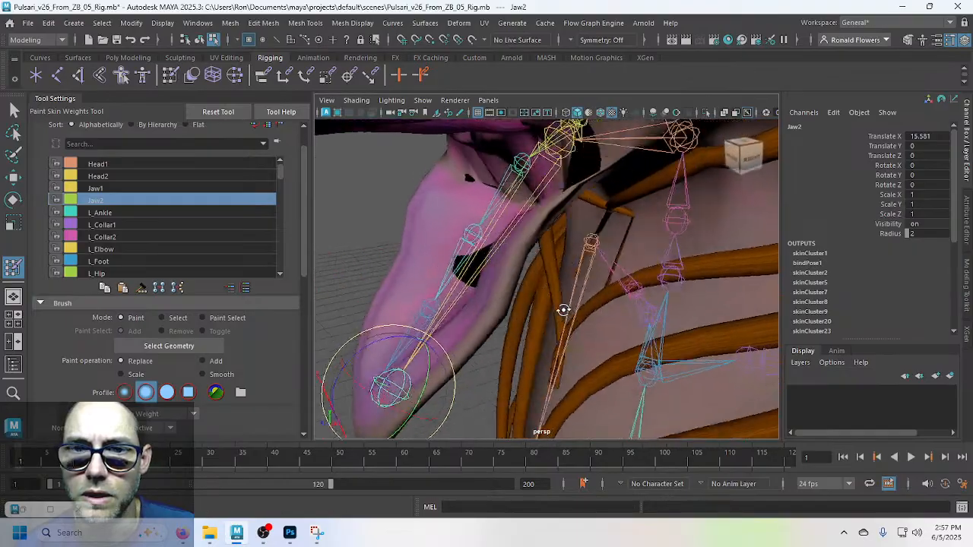
left_click_drag(562, 256, 422, 302, "alt")
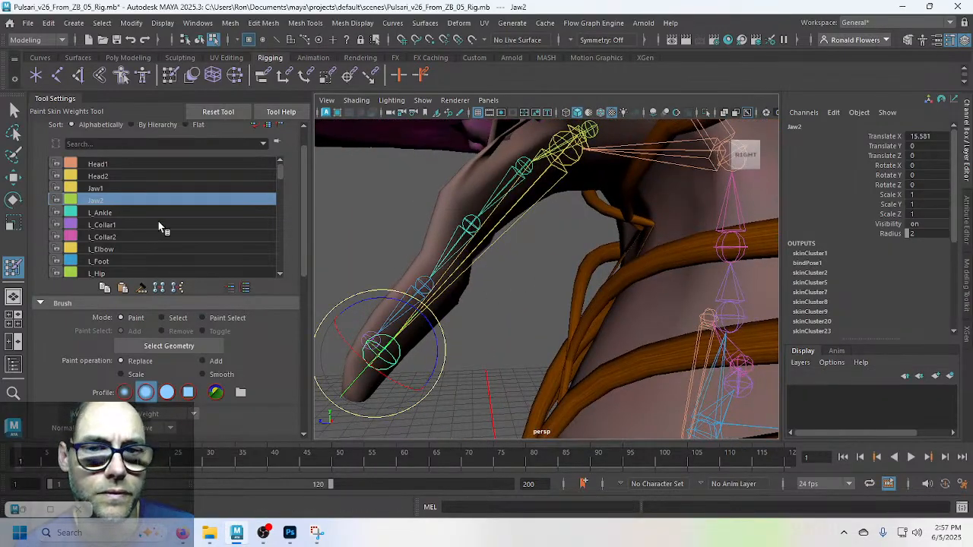
left_click(370, 212)
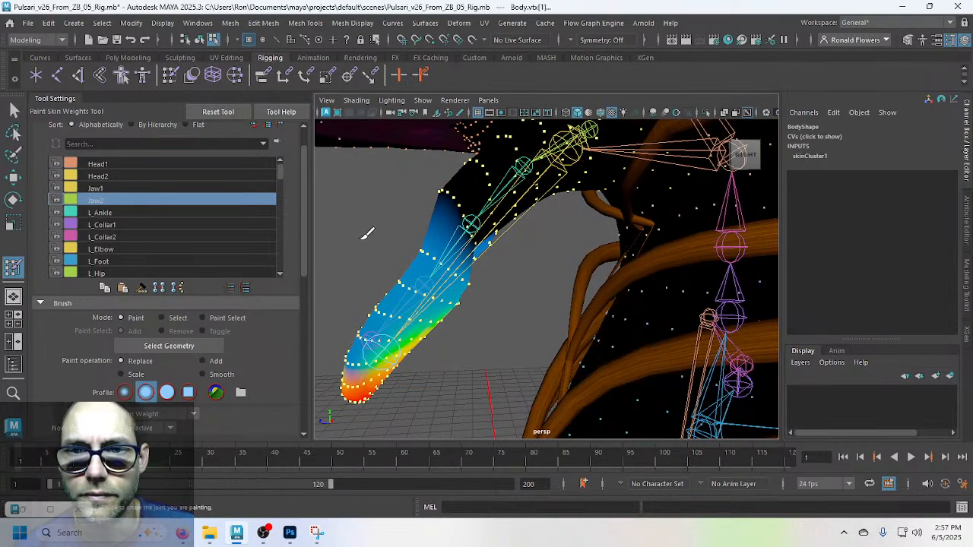
mouse_move(367, 233)
left_mouse_down("alt")
mouse_move(360, 228)
mouse_move(367, 279)
mouse_move(499, 278)
mouse_move(580, 269)
mouse_move(606, 253)
mouse_move(535, 265)
mouse_move(411, 250)
mouse_move(433, 228)
mouse_move(494, 202)
mouse_move(504, 272)
mouse_move(490, 288)
mouse_move(543, 274)
mouse_move(552, 289)
mouse_move(492, 284)
left_mouse_up("alt")
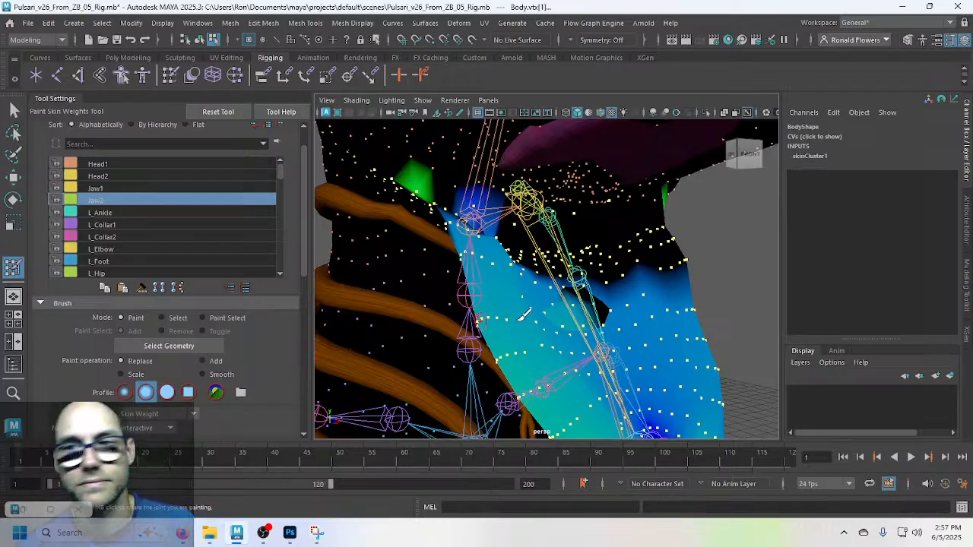
left_click_drag(663, 333, 499, 339, "alt")
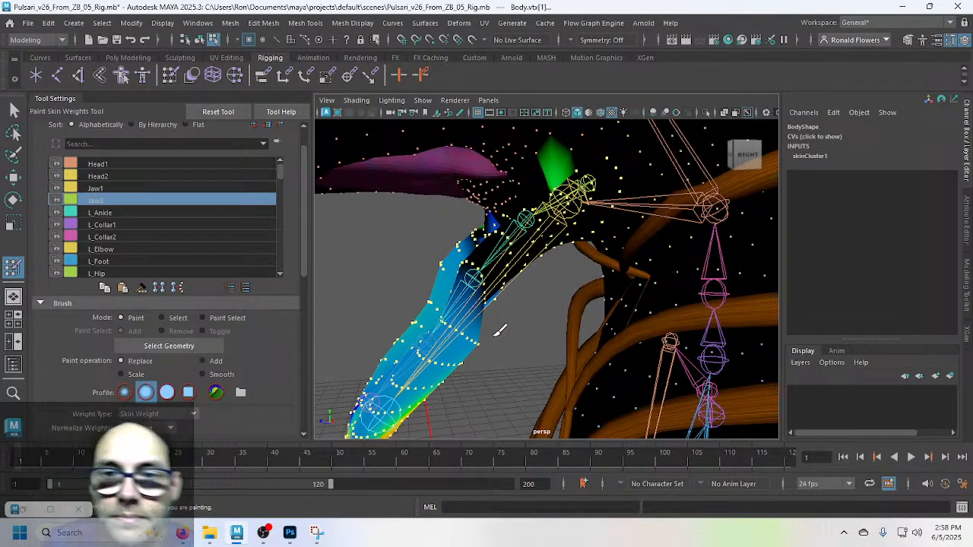
scroll(499, 332, "down", 5)
middle_click_drag(492, 356, 508, 306, "alt")
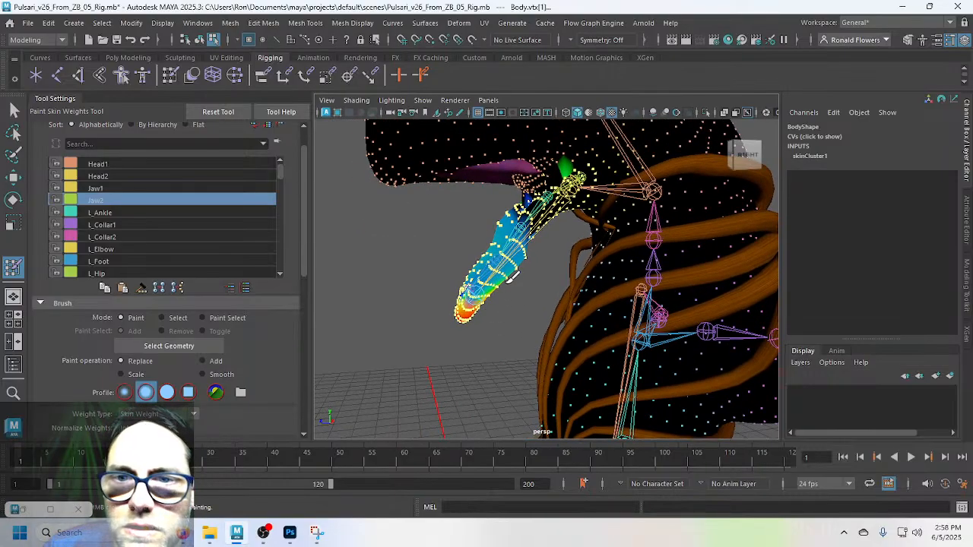
scroll(508, 306, "up", 3)
mouse_move(508, 306)
left_mouse_down("alt")
mouse_move(480, 309)
mouse_move(503, 314)
left_mouse_up("alt")
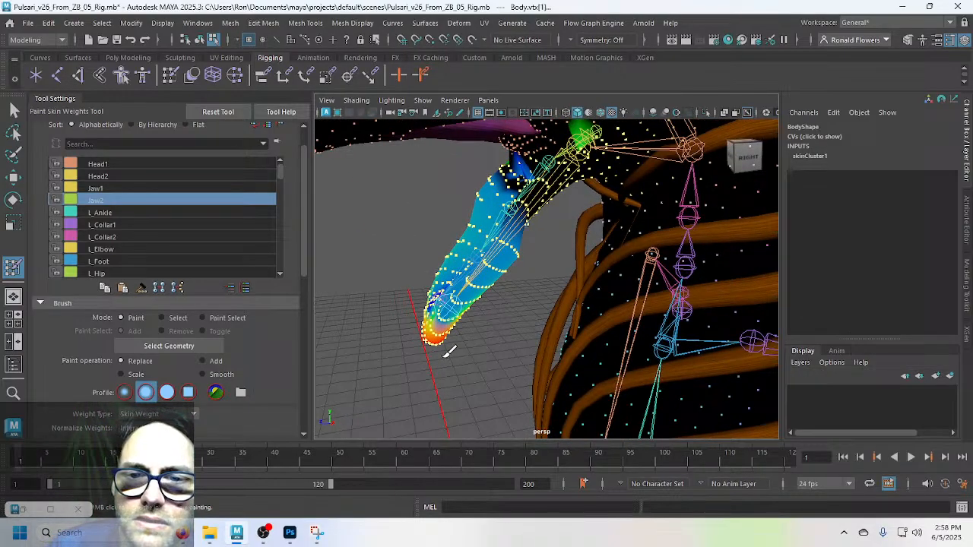
Step: In the side view, lasso-select the body vertices of the lower jaw's front half, from the tip back to about mid-length
key("space")
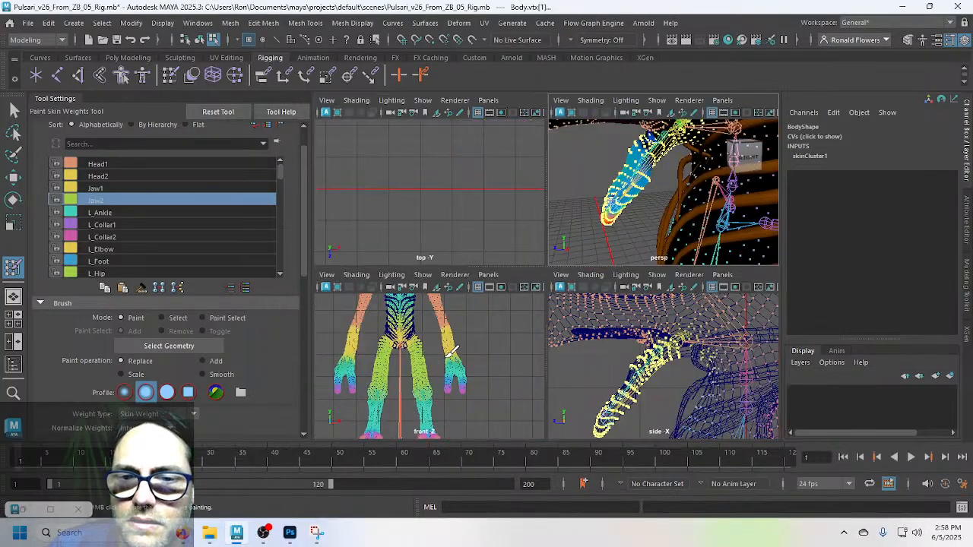
key("space")
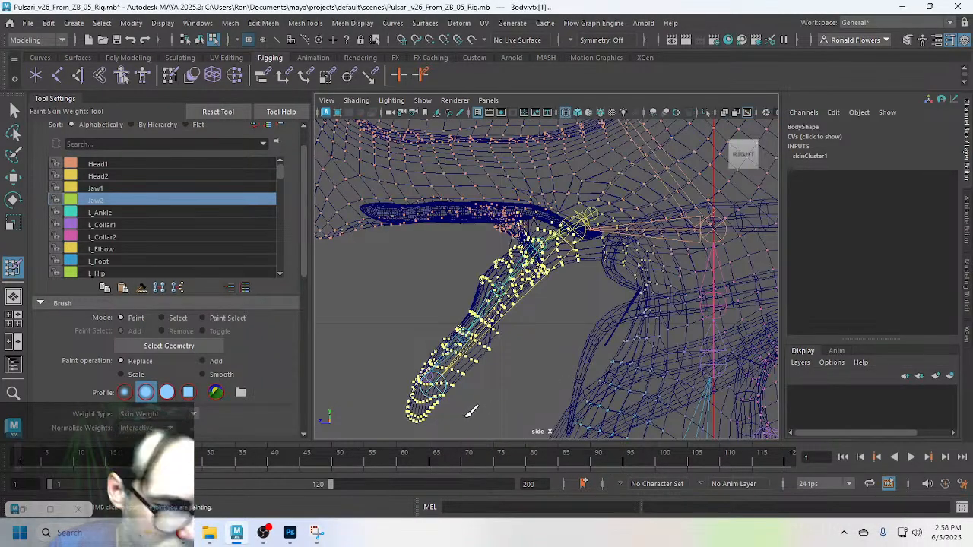
key("q")
left_click(13, 132)
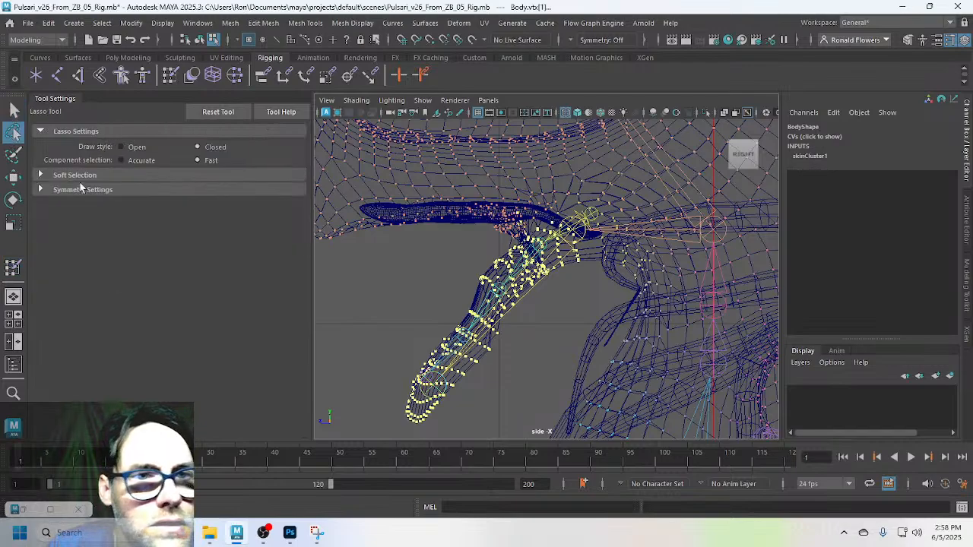
left_click(357, 313)
mouse_move(411, 291)
left_mouse_down()
mouse_move(376, 340)
mouse_move(437, 430)
mouse_move(536, 338)
mouse_move(525, 307)
mouse_move(474, 270)
left_mouse_up()
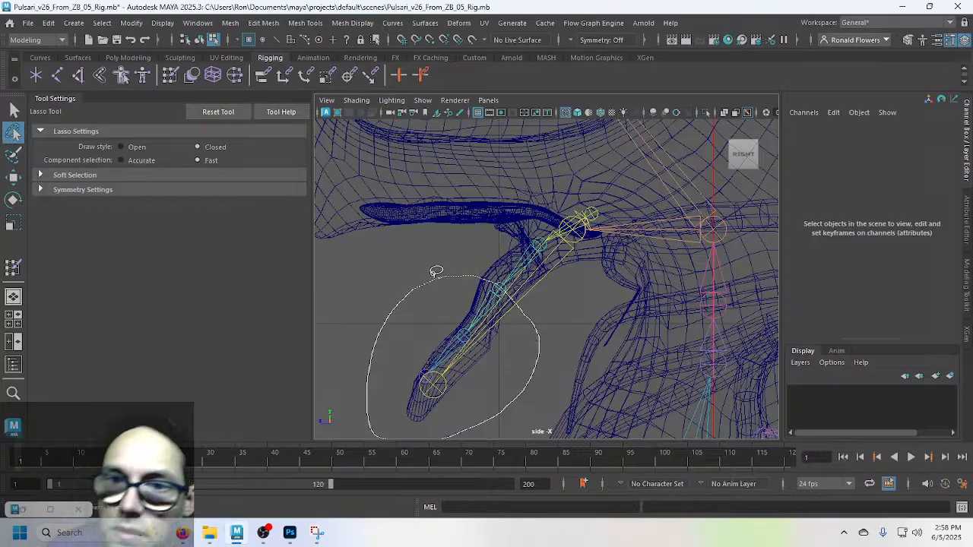
left_click_drag(435, 271, 436, 272)
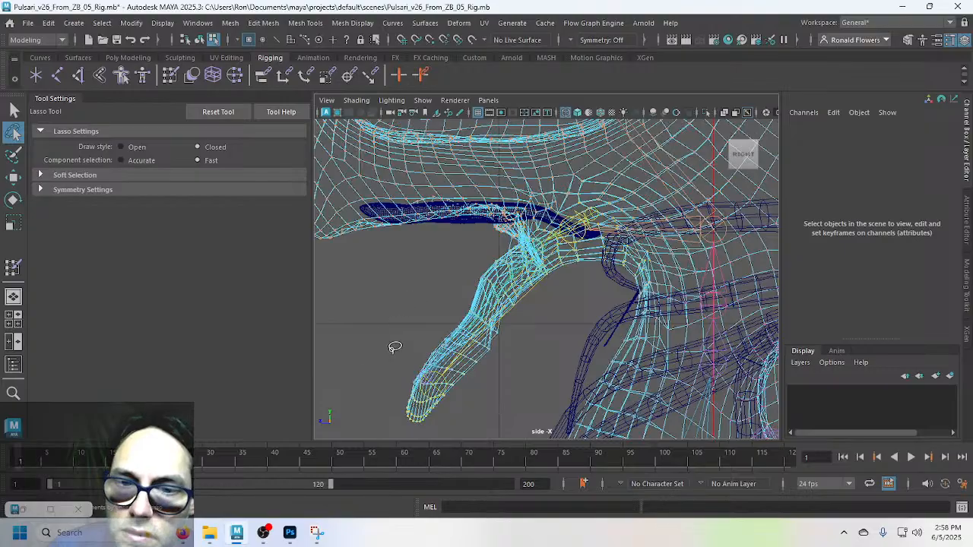
mouse_move(407, 332)
left_mouse_down()
mouse_move(395, 429)
mouse_move(490, 323)
mouse_move(433, 318)
left_mouse_up()
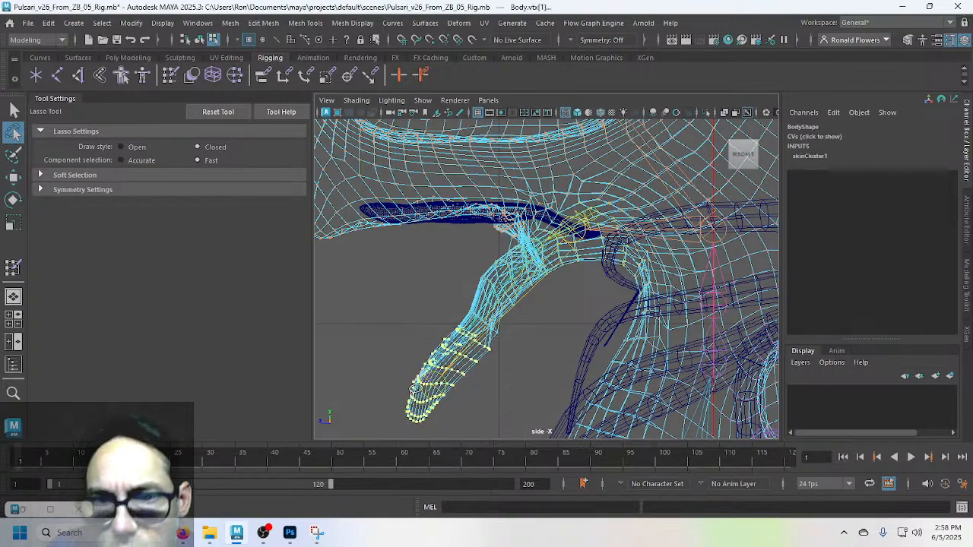
Step: Flood the selected front jaw vertices with a Jaw2 weight of 1 using Replace
left_click(13, 266)
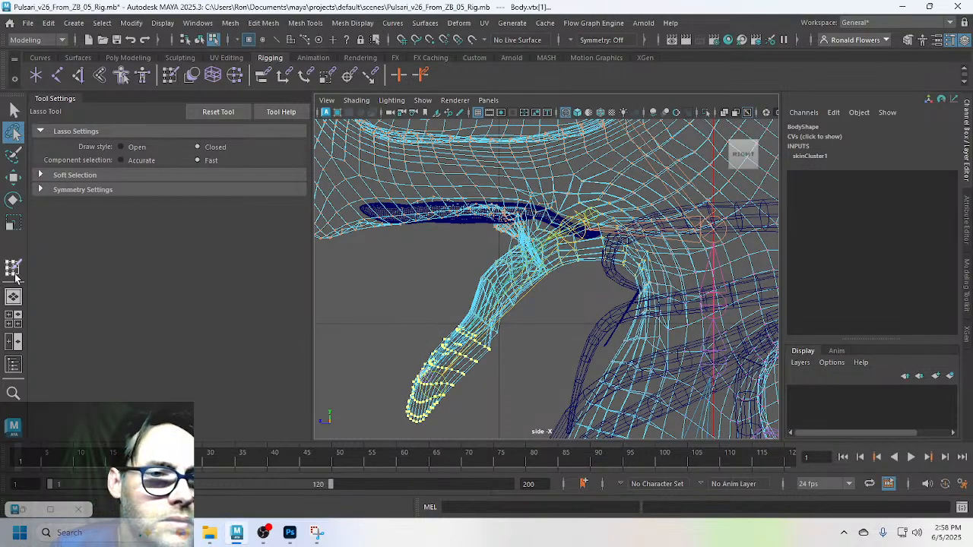
scroll(252, 363, "down", 3)
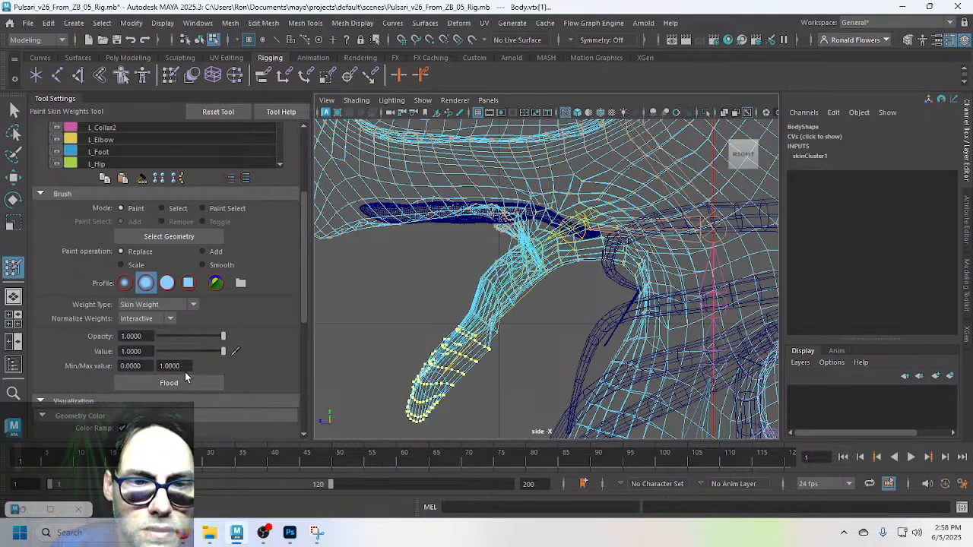
left_click(194, 387)
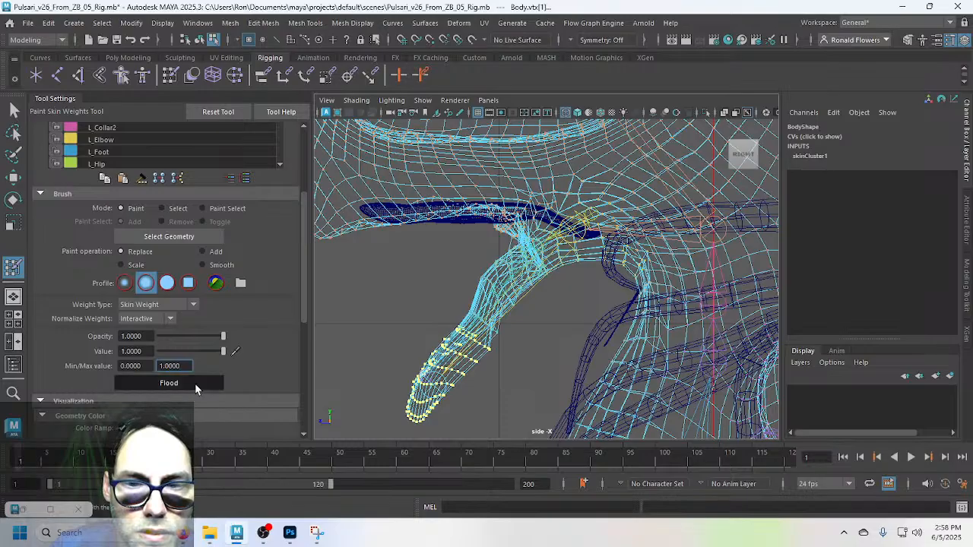
left_click(196, 390)
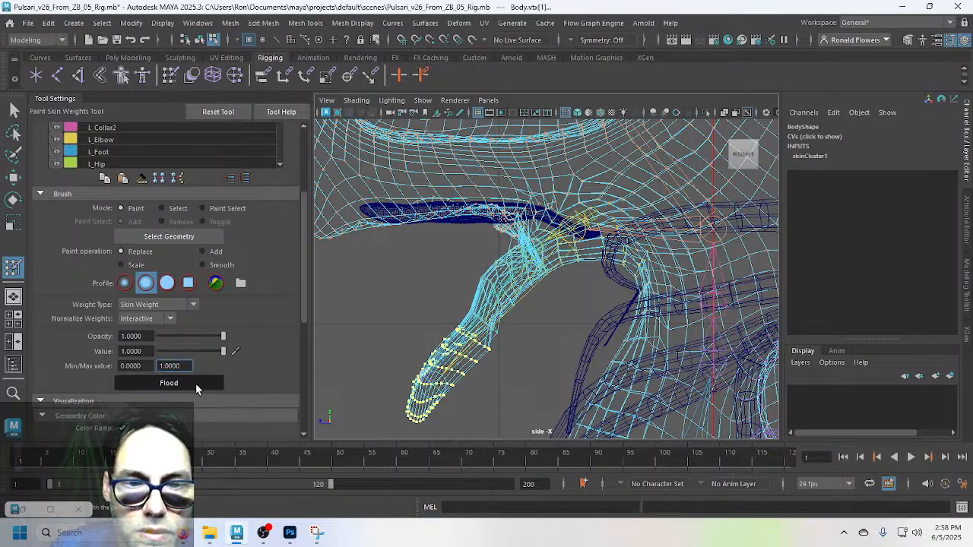
scroll(273, 328, "up", 4)
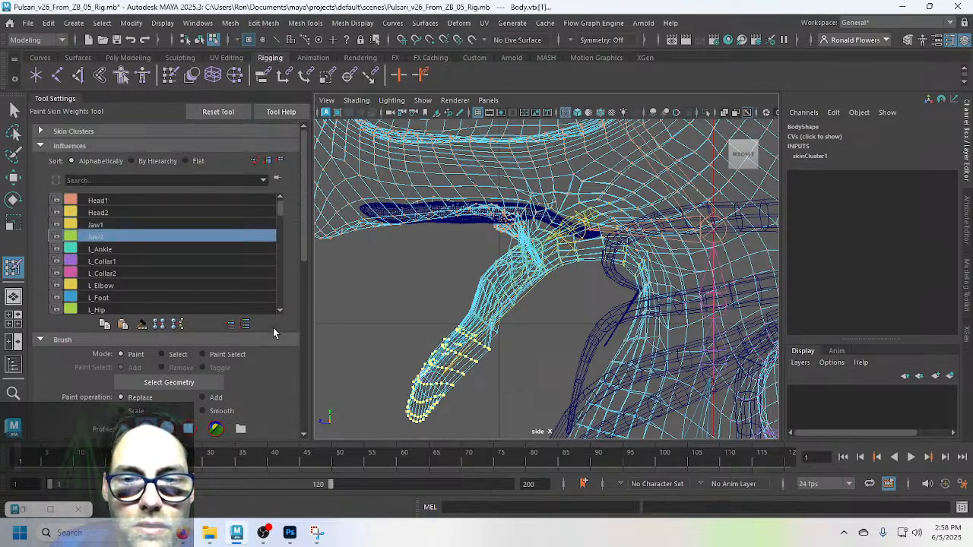
Step: In the perspective view, compare the Jaw2 and Jaw1 weights along the lower jaw, at the mouth corner and on the neck
left_click(138, 228)
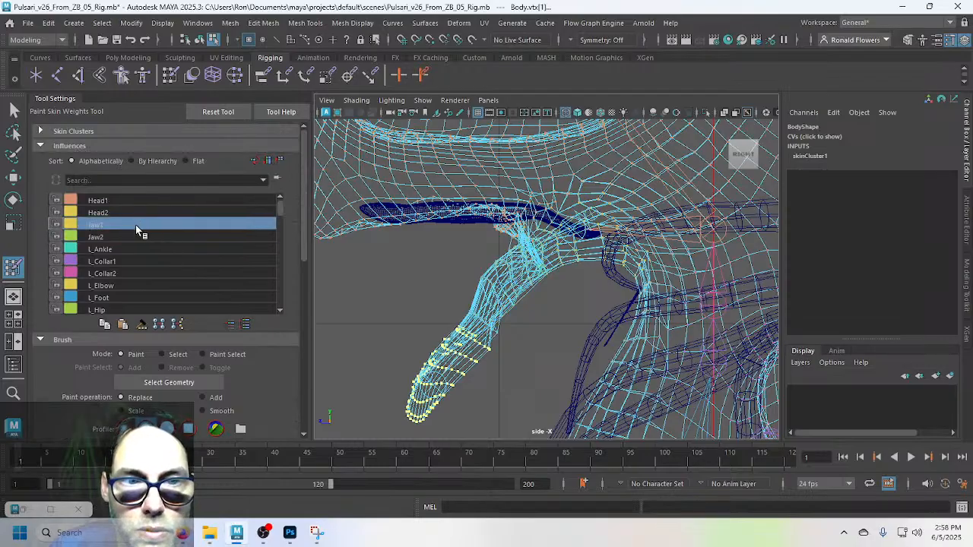
middle_click(420, 290)
key("q")
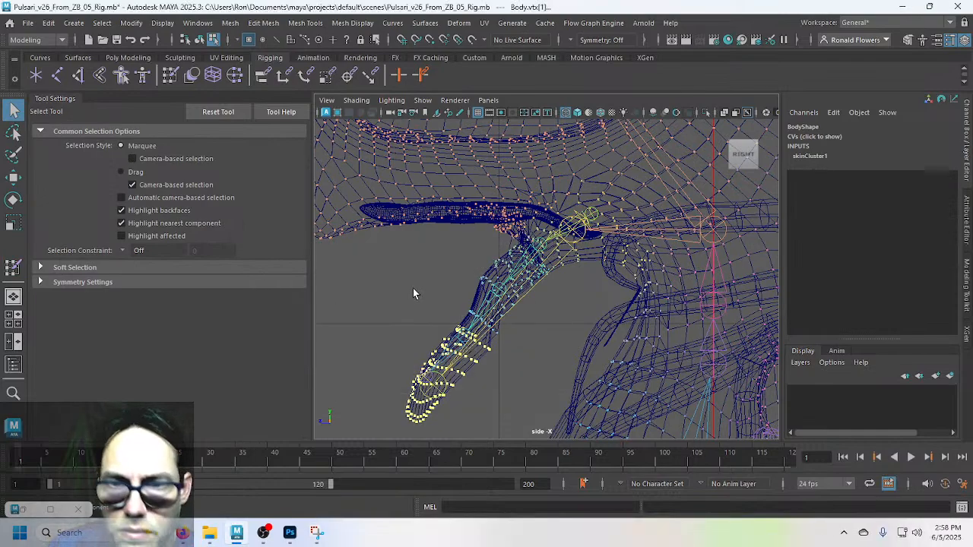
key("space")
key("space")
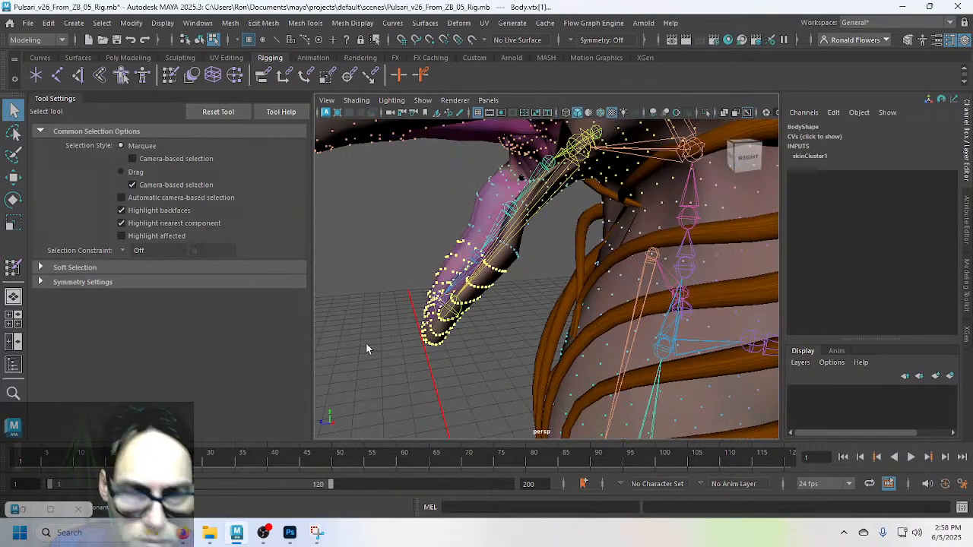
key("y")
left_click(134, 237)
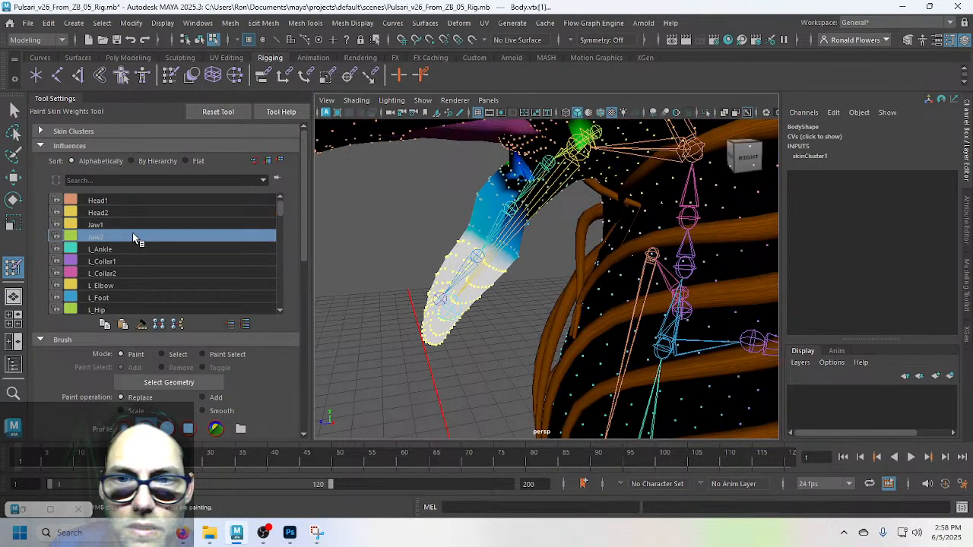
scroll(450, 382, "up", 3)
mouse_move(399, 370)
left_mouse_down("alt")
mouse_move(510, 364)
mouse_move(473, 379)
mouse_move(553, 366)
mouse_move(615, 307)
mouse_move(603, 322)
mouse_move(615, 280)
mouse_move(554, 326)
mouse_move(554, 354)
mouse_move(313, 345)
left_mouse_up("alt")
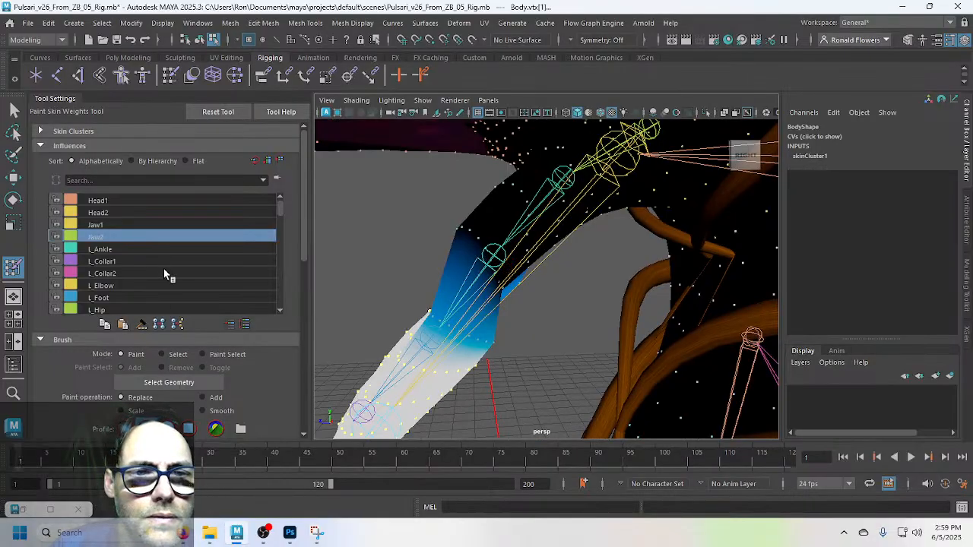
left_click(137, 227)
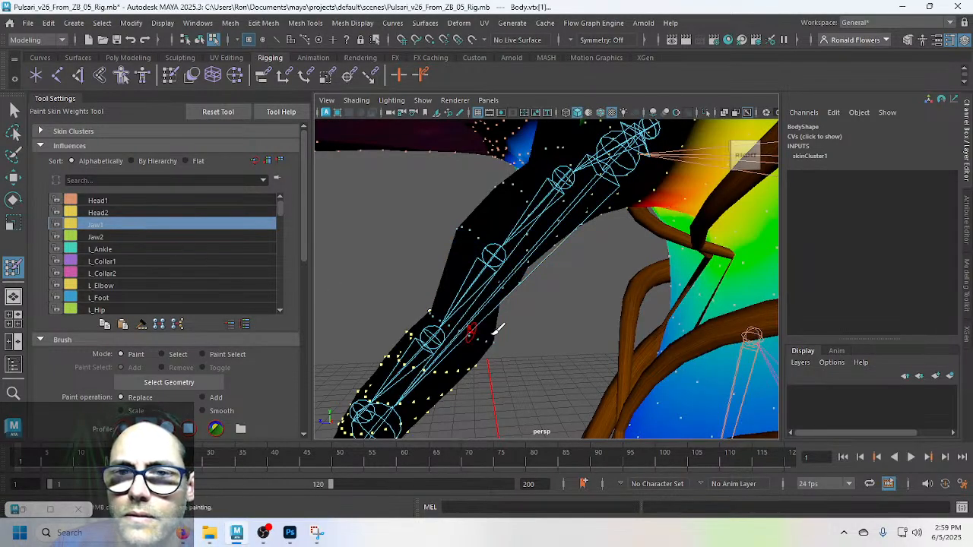
scroll(569, 317, "down", 4)
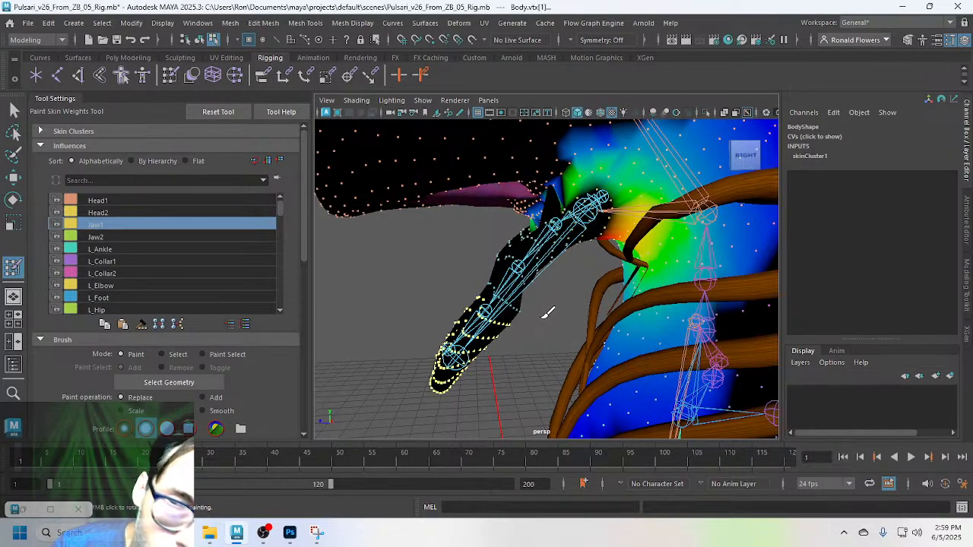
scroll(548, 312, "down", 5)
scroll(548, 312, "up", 3)
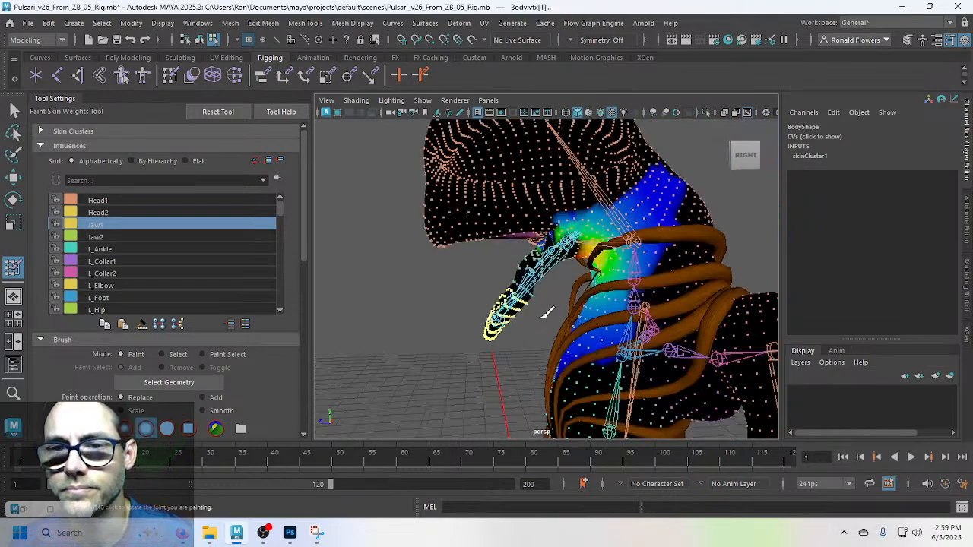
scroll(547, 313, "up", 3)
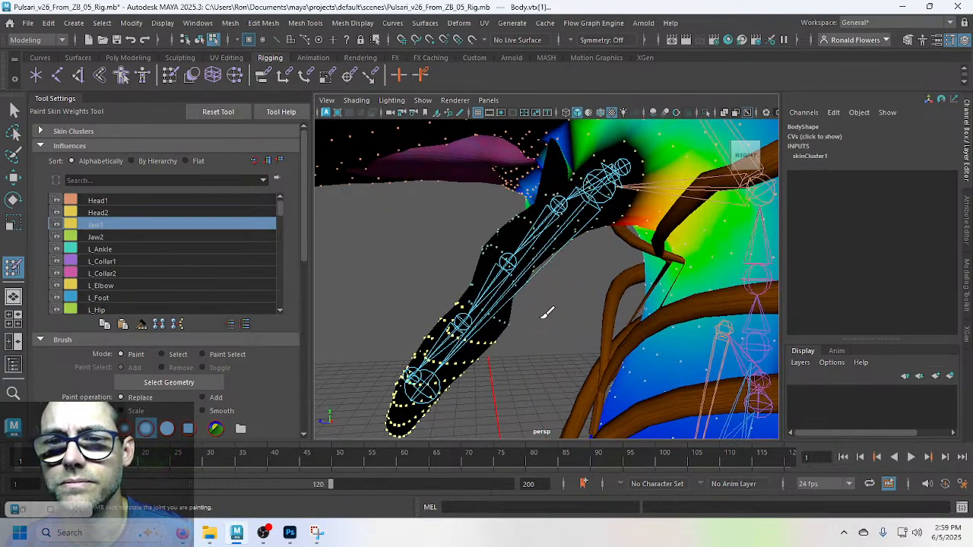
scroll(549, 306, "up", 2)
mouse_move(549, 306)
left_mouse_down("alt")
mouse_move(586, 311)
mouse_move(516, 314)
mouse_move(583, 304)
mouse_move(556, 319)
left_mouse_up("alt")
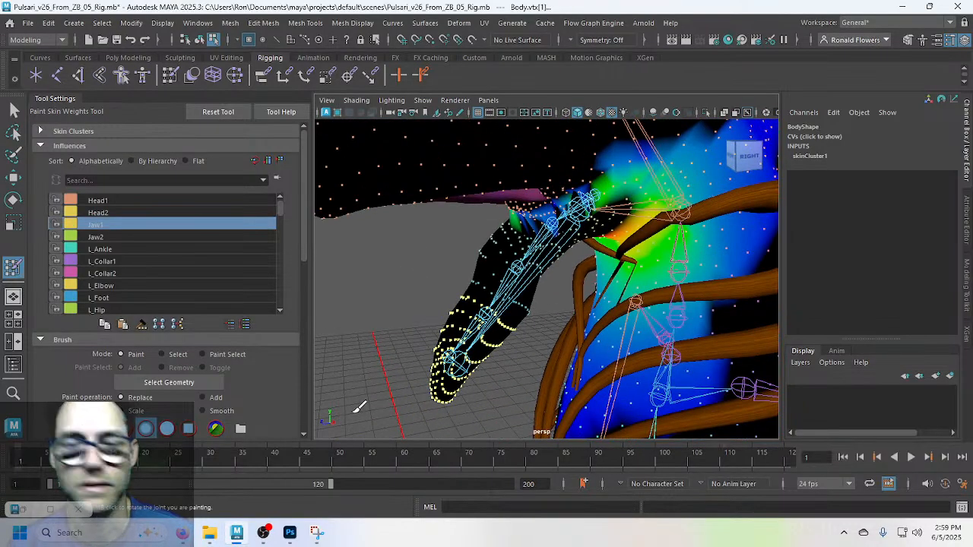
Step: Undo the Jaw2 flood and the front jaw selection, restoring the whole lower jaw vertex selection, and display the Jaw1 influence
key("ctrl+z")
key("ctrl+z")
key("ctrl+z")
key("ctrl+z")
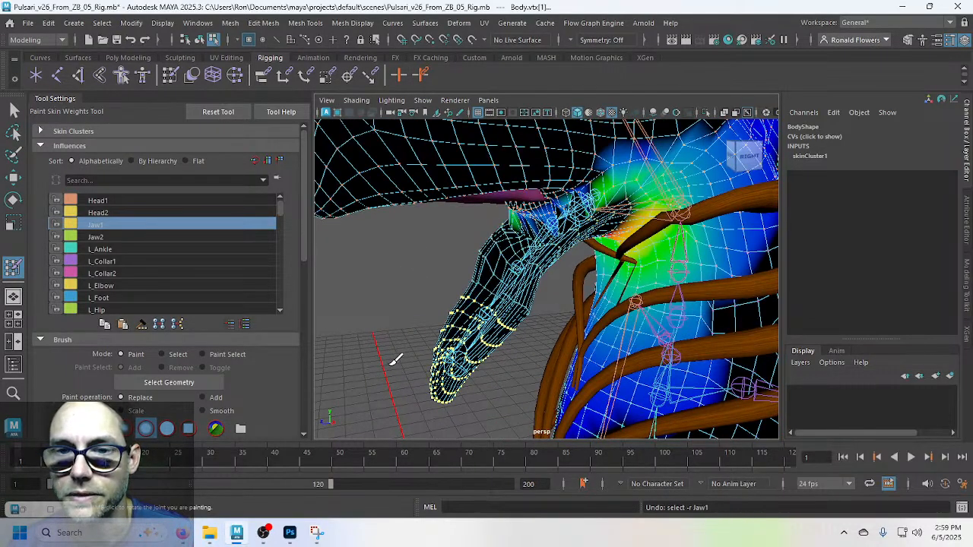
key("ctrl+z")
key("ctrl+z")
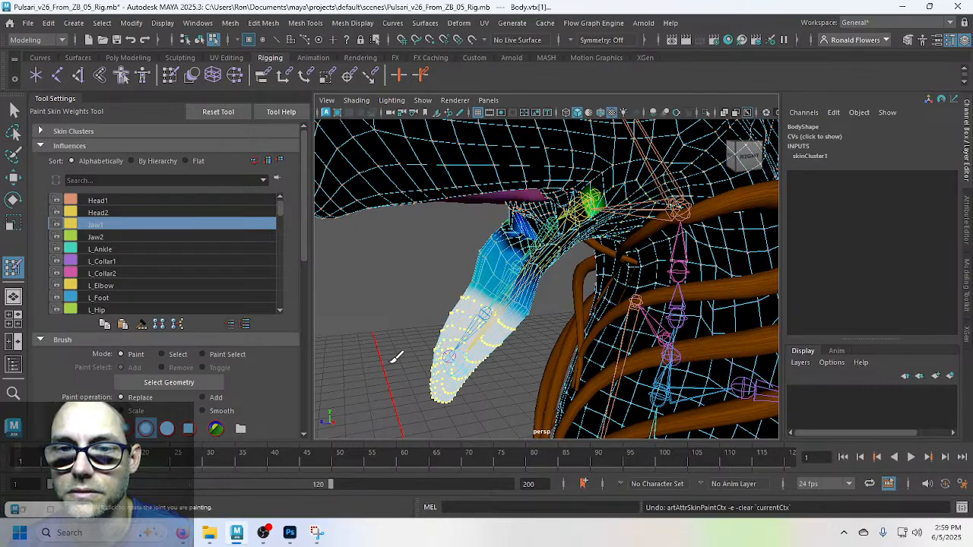
key("ctrl+z")
key("ctrl+z")
key("ctrl+z")
key("ctrl+z")
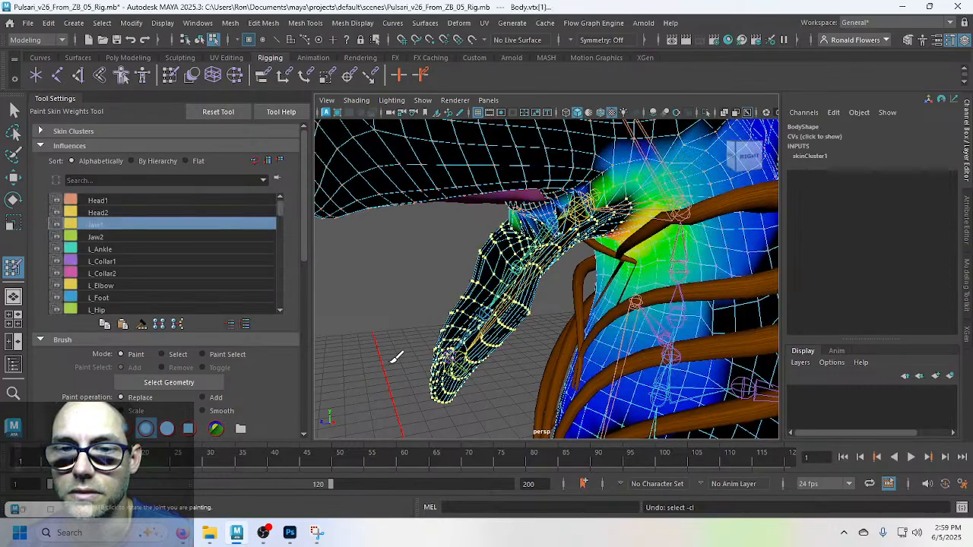
key("ctrl+z")
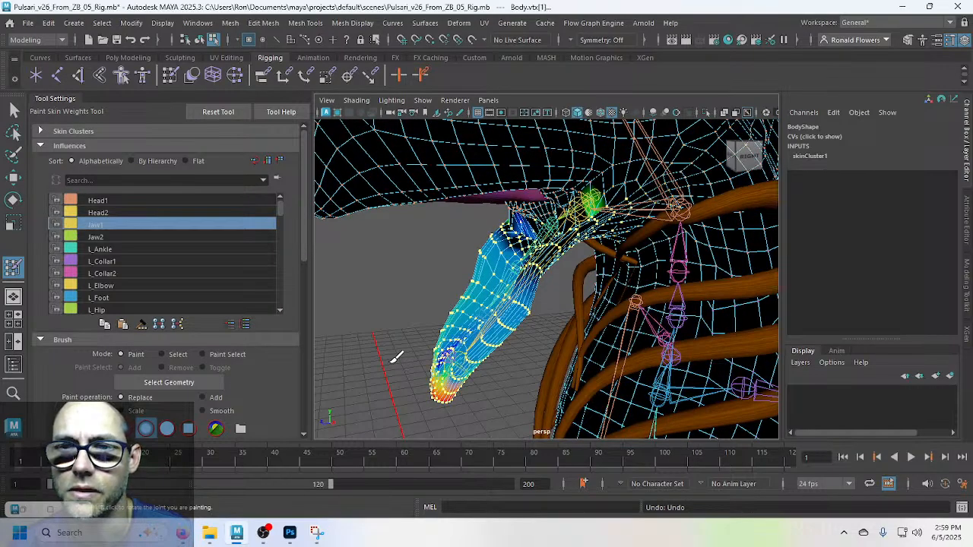
left_click(135, 224)
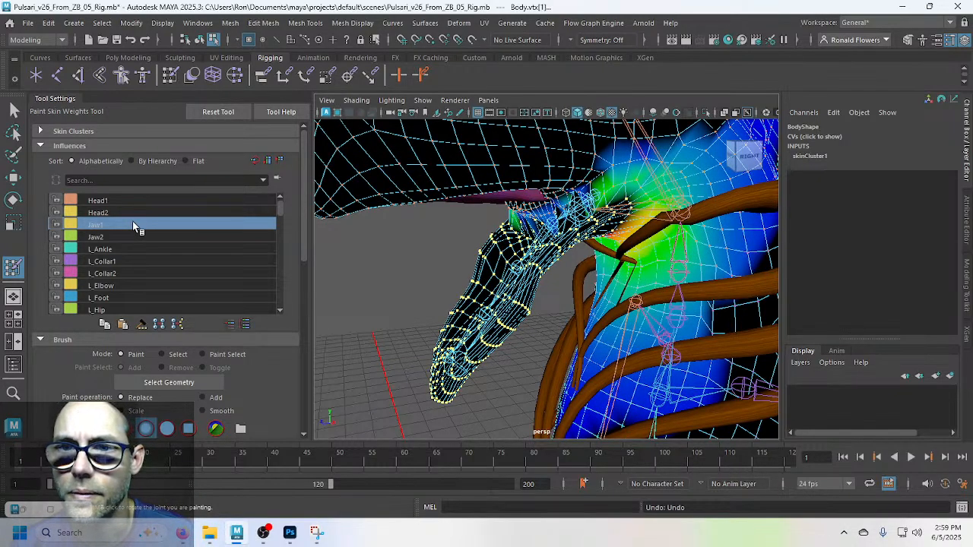
Step: Flood the selected lower jaw vertices with a Jaw1 weight of 1 using Replace, and leave the weight painting
scroll(266, 380, "down", 4)
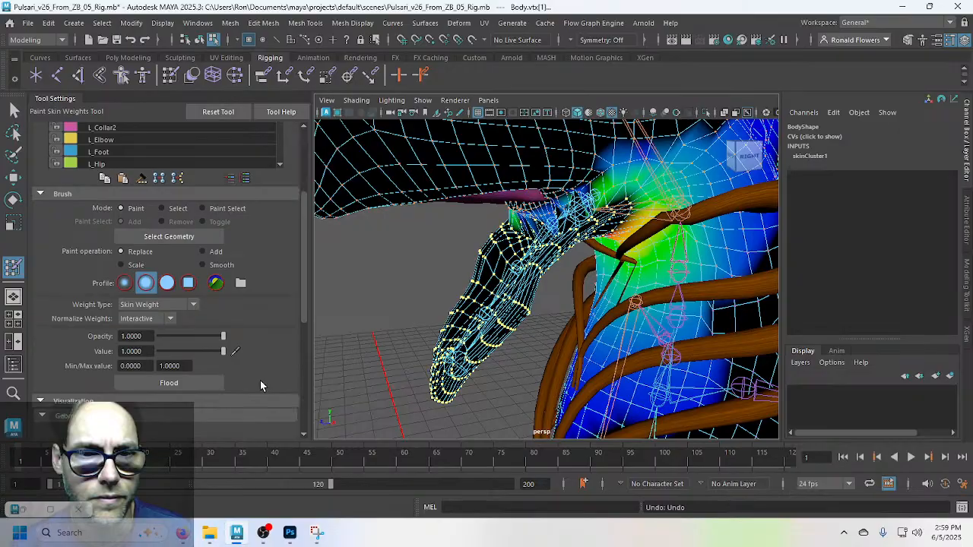
left_click(189, 384)
mouse_move(489, 369)
left_mouse_down("alt")
mouse_move(494, 376)
mouse_move(478, 315)
mouse_move(680, 370)
mouse_move(611, 364)
mouse_move(627, 350)
mouse_move(593, 373)
mouse_move(362, 364)
mouse_move(388, 376)
mouse_move(402, 362)
left_mouse_up("alt")
key("q")
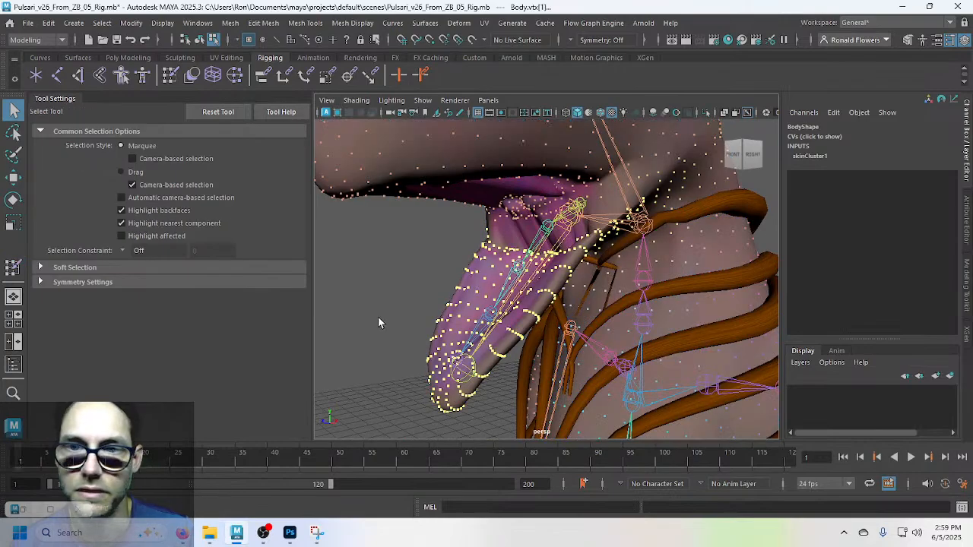
Step: Examine the edge of the lower jaw vertex selection around the back of the mouth and both mouth corners
left_click(379, 317)
scroll(386, 315, "up", 5)
left_click_drag(447, 297, 558, 307, "alt")
key("ctrl+z")
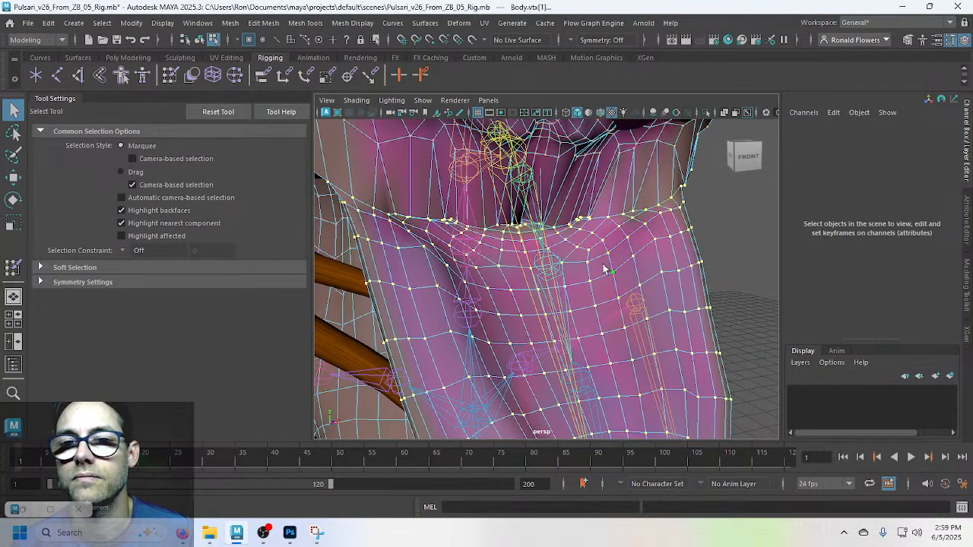
left_click_drag(605, 267, 536, 257, "alt")
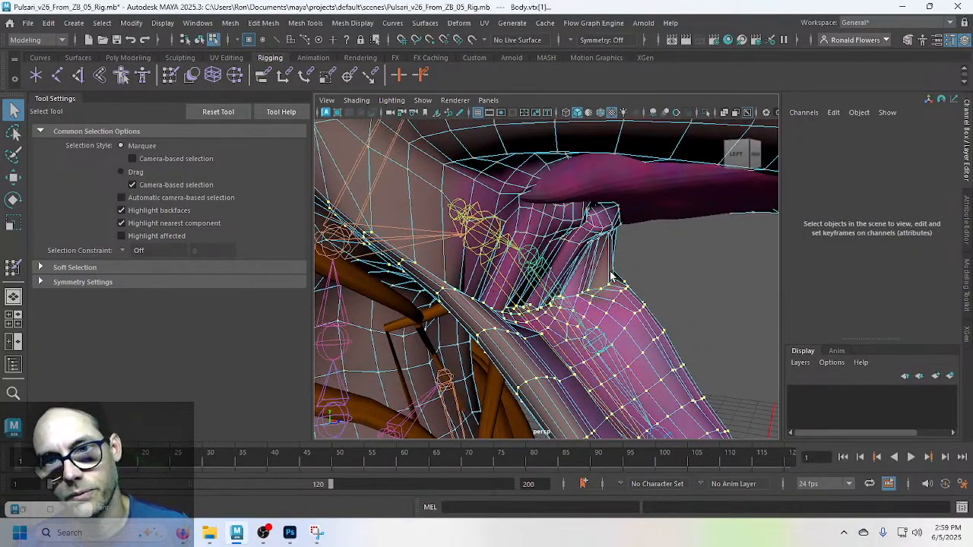
left_click_drag(611, 278, 462, 281, "alt")
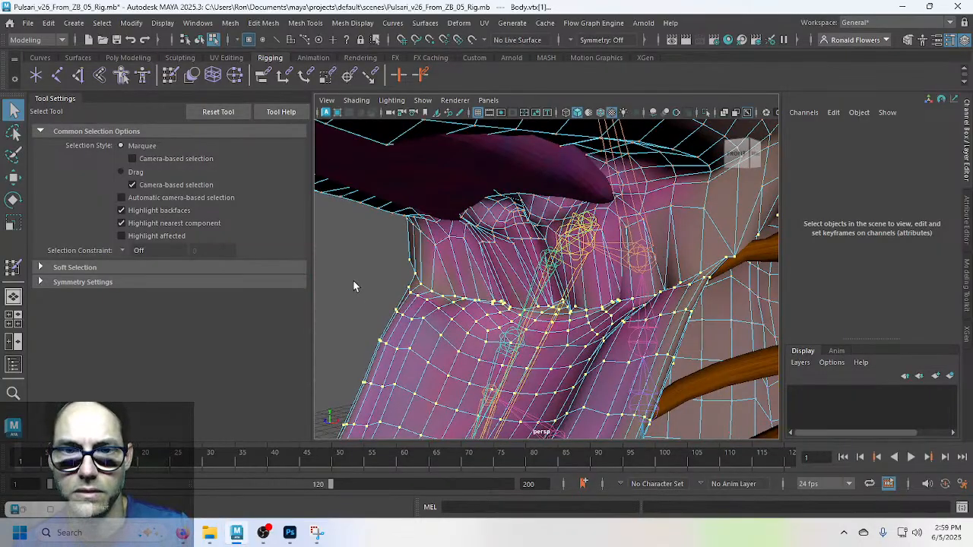
Step: Return the body to object selection and display its Head1 influence in the Paint Skin Weights tool
key("F8")
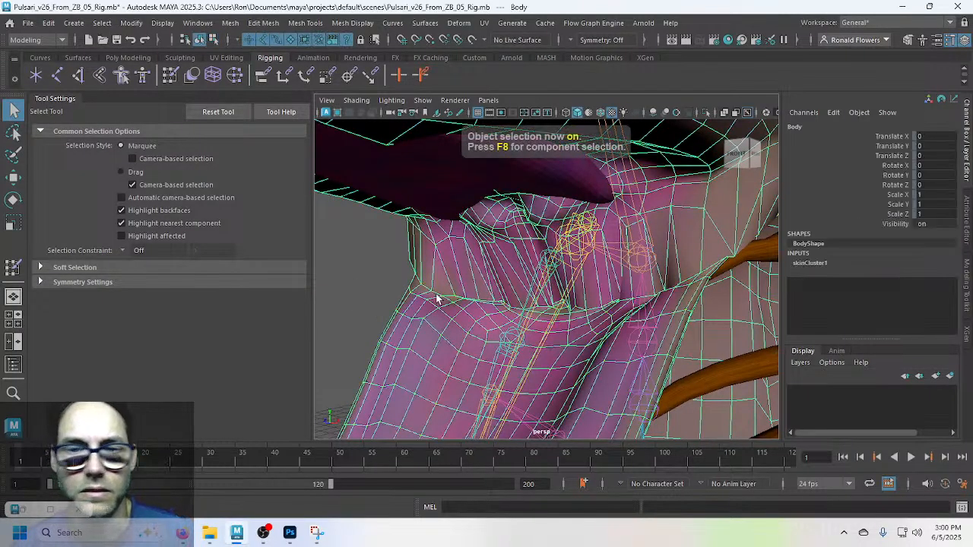
left_click(13, 267)
scroll(278, 252, "up", 5)
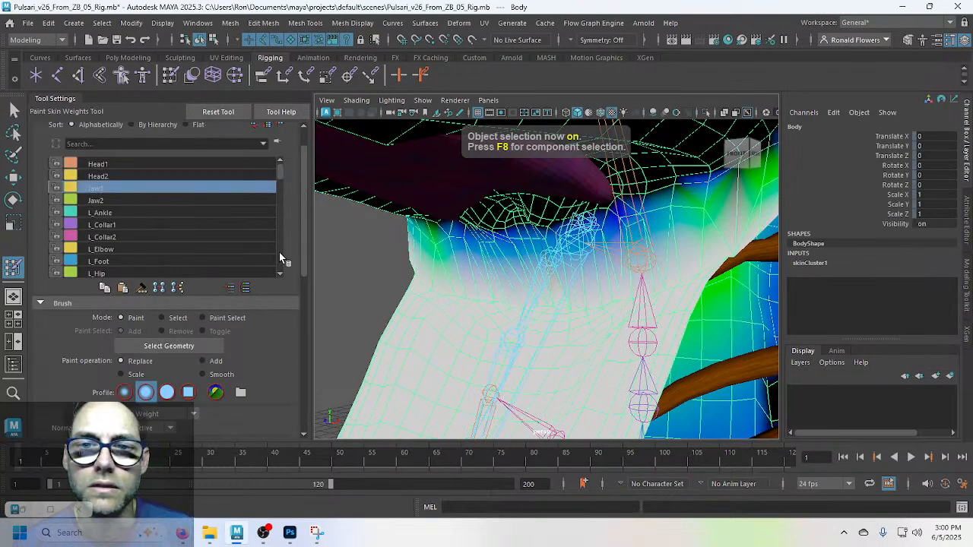
left_click(131, 165)
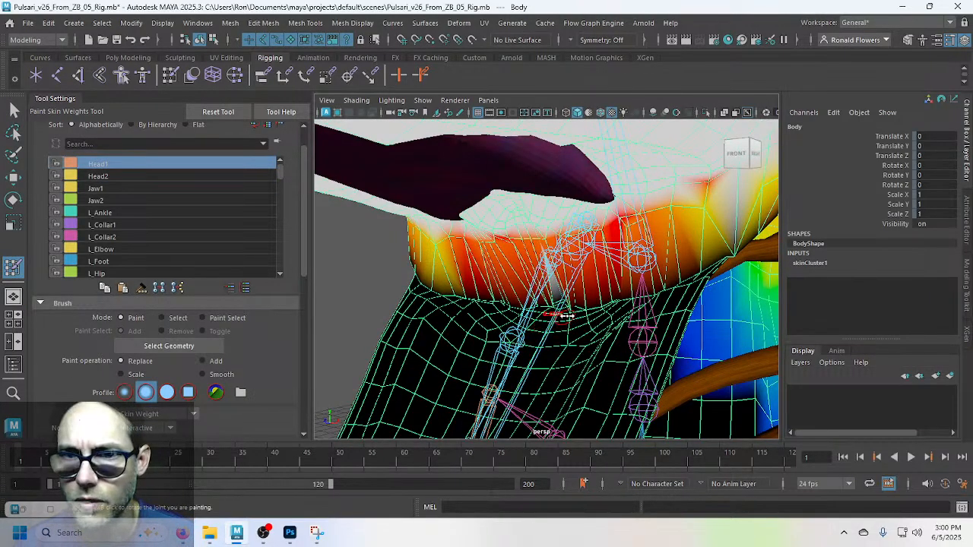
scroll(595, 308, "up", 2)
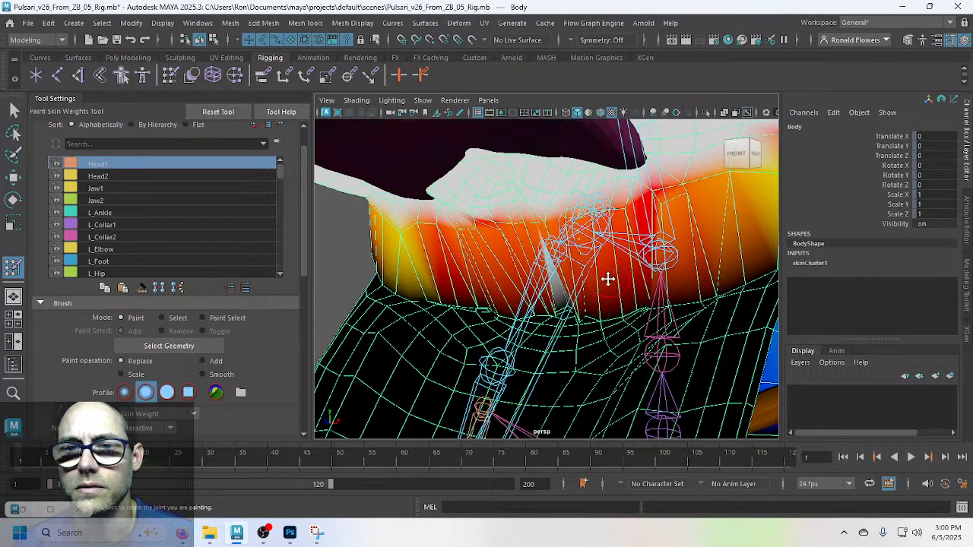
left_click_drag(608, 278, 527, 271, "alt")
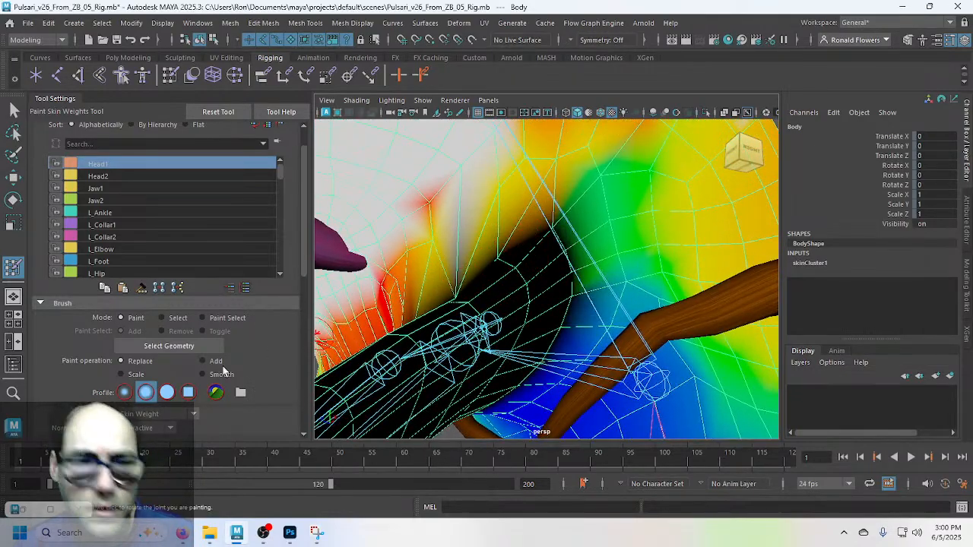
Step: Set the brush to Add with a value of 0.1 and paint Head1 weight along the jaw edge at the mouth corner
scroll(275, 359, "down", 2)
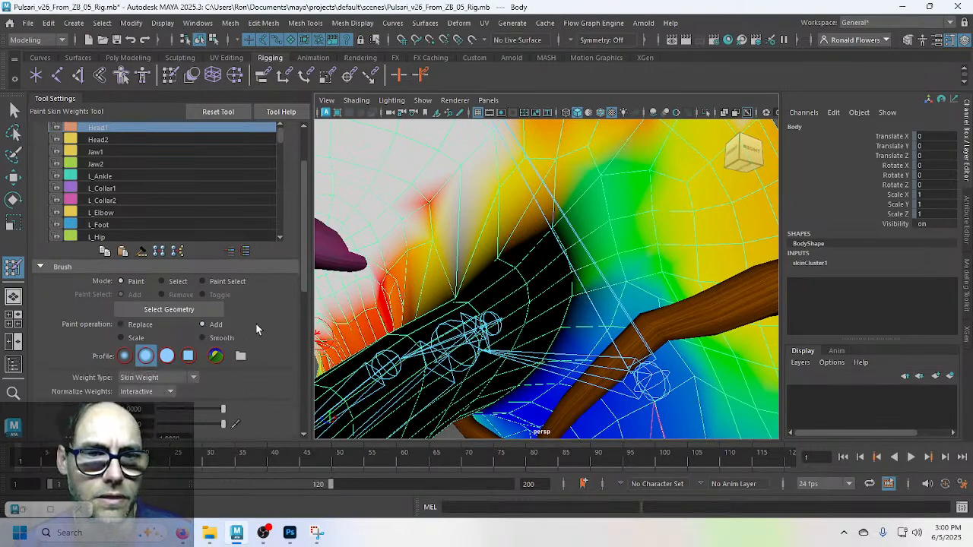
scroll(251, 346, "down", 4)
left_click(155, 351)
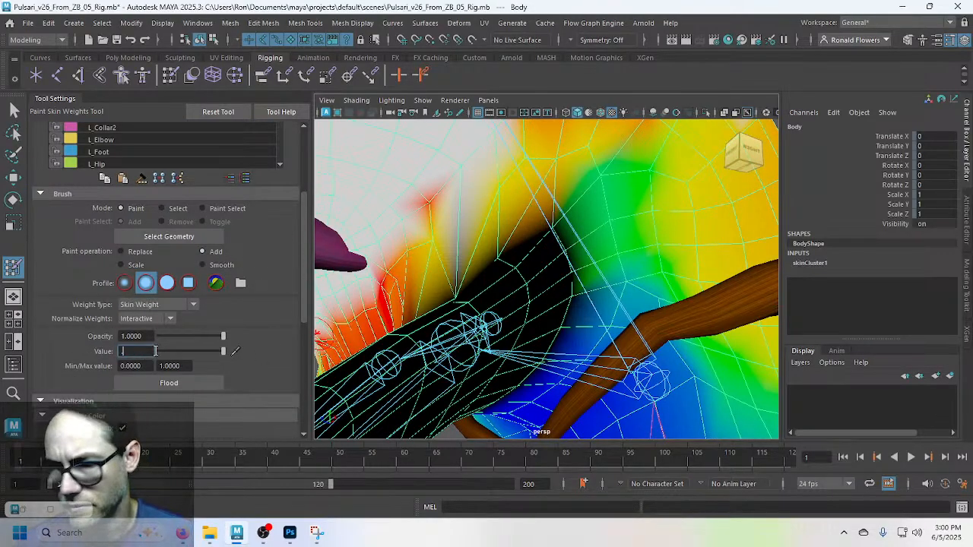
mouse_move(446, 282)
left_mouse_down("alt")
mouse_move(473, 308)
mouse_move(497, 278)
mouse_move(437, 260)
mouse_move(437, 283)
left_mouse_up("alt")
scroll(482, 281, "up", 6)
mouse_move(501, 183)
left_mouse_down()
mouse_move(501, 205)
mouse_move(484, 221)
left_mouse_up()
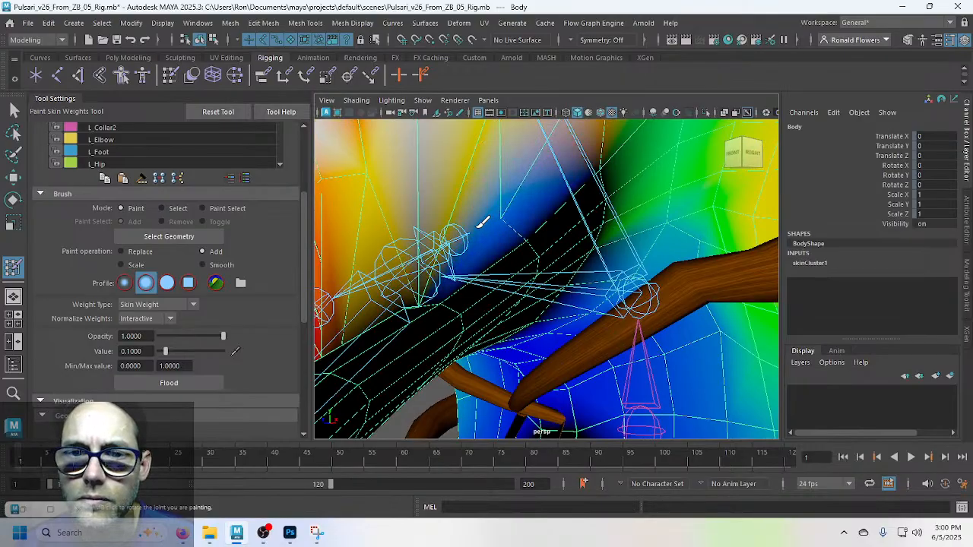
left_click_drag(454, 254, 415, 288)
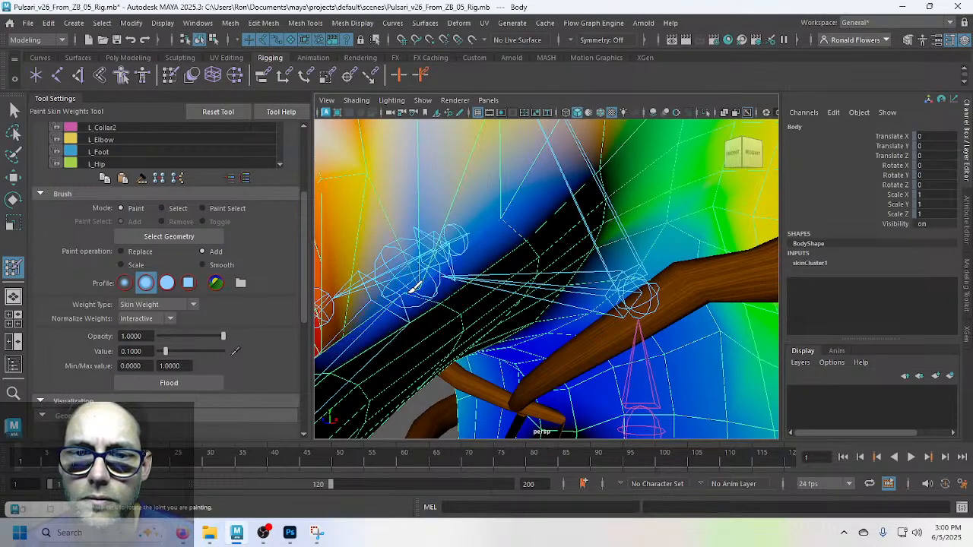
mouse_move(462, 243)
left_mouse_down("alt")
mouse_move(472, 289)
mouse_move(510, 235)
mouse_move(544, 248)
mouse_move(607, 240)
mouse_move(623, 173)
mouse_move(550, 215)
mouse_move(491, 220)
mouse_move(561, 286)
mouse_move(592, 229)
mouse_move(569, 256)
mouse_move(600, 241)
mouse_move(558, 266)
left_mouse_up("alt")
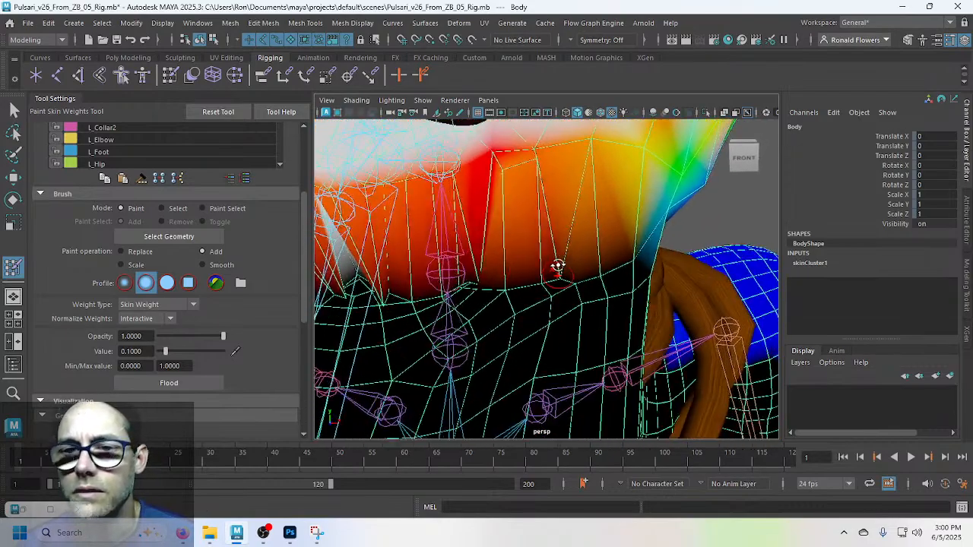
Step: Add Head1 weight at 0.1 along the inner mouth crease, from the painted mouth corner to the middle of the jaw
mouse_move(635, 250)
left_mouse_down()
mouse_move(590, 276)
mouse_move(456, 276)
mouse_move(397, 297)
mouse_move(385, 290)
left_mouse_up()
mouse_move(389, 293)
left_mouse_down("alt")
mouse_move(461, 276)
mouse_move(484, 220)
mouse_move(470, 258)
left_mouse_up("alt")
left_click_drag(488, 213, 469, 254)
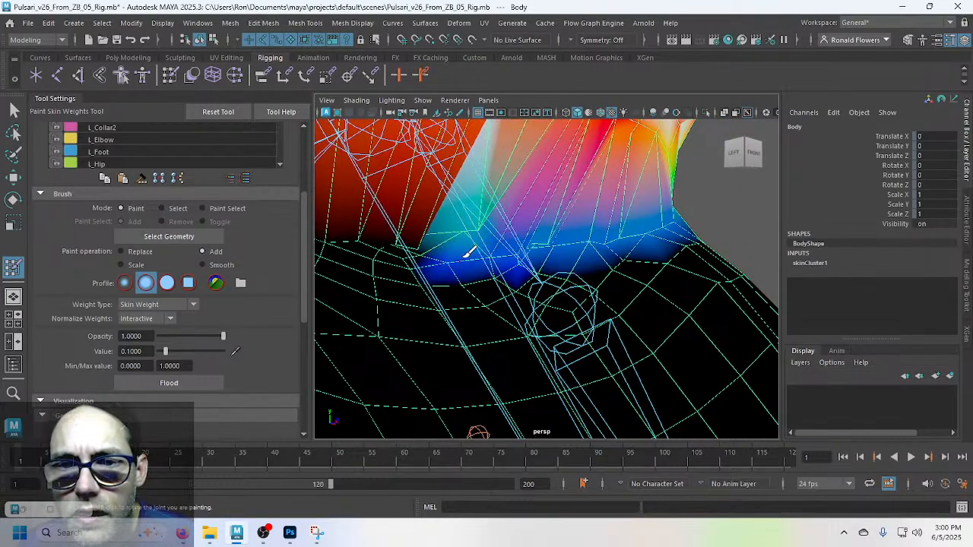
mouse_move(488, 217)
left_mouse_down()
mouse_move(462, 217)
mouse_move(484, 208)
mouse_move(418, 233)
mouse_move(422, 219)
mouse_move(392, 220)
mouse_move(448, 233)
left_mouse_up()
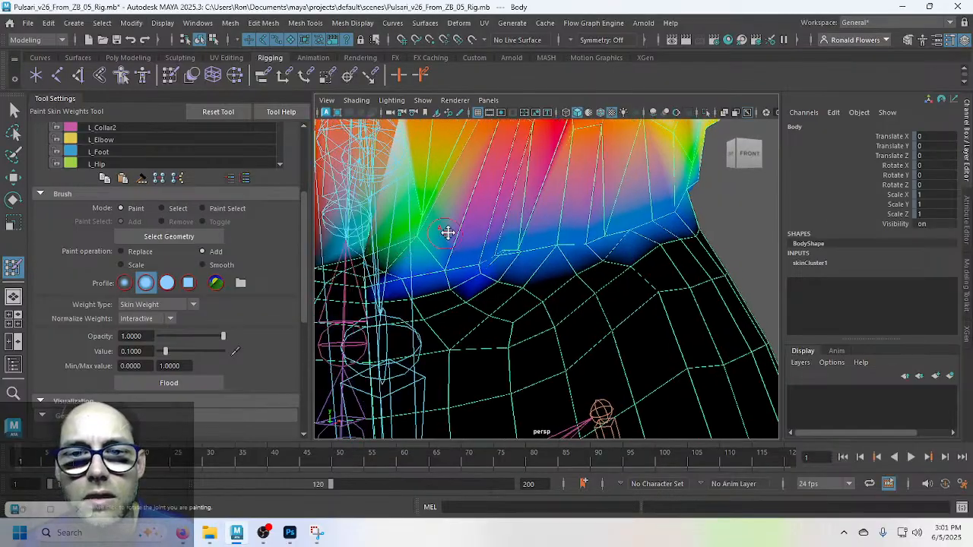
middle_click_drag(448, 233, 500, 233, "alt")
left_click_drag(499, 233, 426, 239, "alt")
middle_click_drag(425, 239, 486, 230, "alt")
left_click_drag(487, 229, 555, 222, "alt")
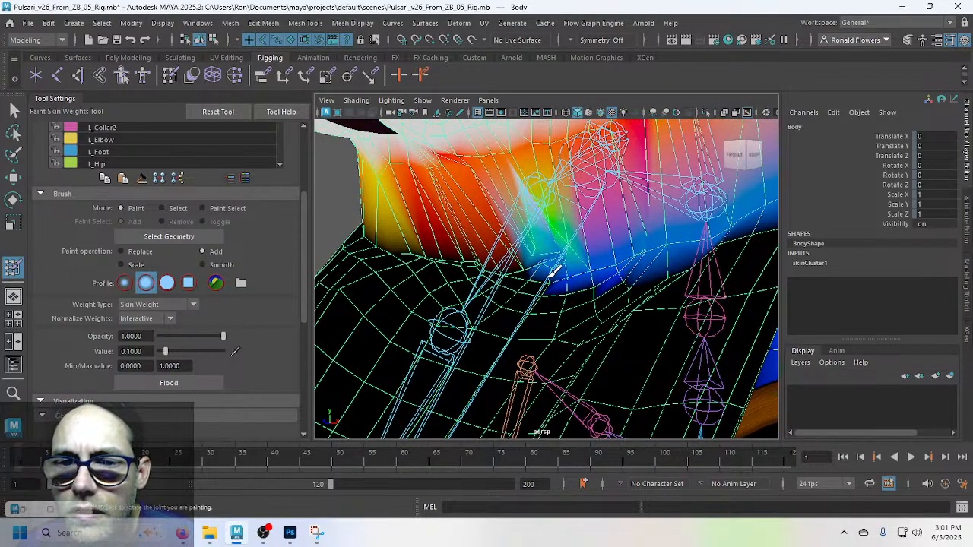
Step: Extend the added Head1 weight across the full width of the lower jaw's rear inner surface, blending it forward
mouse_move(525, 278)
left_mouse_down("alt")
mouse_move(520, 287)
mouse_move(522, 278)
left_mouse_up("alt")
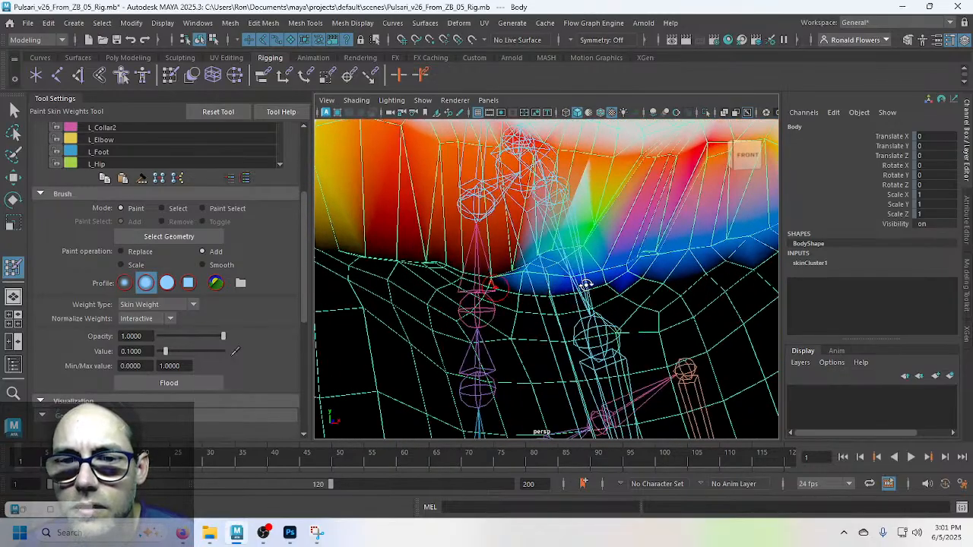
mouse_move(448, 259)
left_mouse_down()
mouse_move(354, 247)
mouse_move(428, 271)
mouse_move(443, 266)
mouse_move(482, 282)
mouse_move(523, 283)
mouse_move(495, 308)
mouse_move(499, 324)
mouse_move(556, 298)
mouse_move(612, 292)
mouse_move(567, 275)
mouse_move(667, 285)
mouse_move(652, 274)
mouse_move(580, 320)
mouse_move(528, 322)
mouse_move(583, 341)
mouse_move(569, 348)
mouse_move(597, 309)
mouse_move(664, 279)
left_mouse_up()
mouse_move(611, 310)
left_mouse_down()
mouse_move(576, 314)
mouse_move(575, 325)
mouse_move(459, 330)
left_mouse_up()
mouse_move(518, 369)
left_mouse_down("alt")
mouse_move(458, 331)
mouse_move(524, 312)
mouse_move(532, 272)
mouse_move(466, 275)
mouse_move(479, 258)
mouse_move(465, 242)
mouse_move(484, 226)
mouse_move(430, 204)
mouse_move(436, 234)
mouse_move(408, 218)
mouse_move(463, 264)
mouse_move(619, 282)
mouse_move(712, 259)
left_mouse_up("alt")
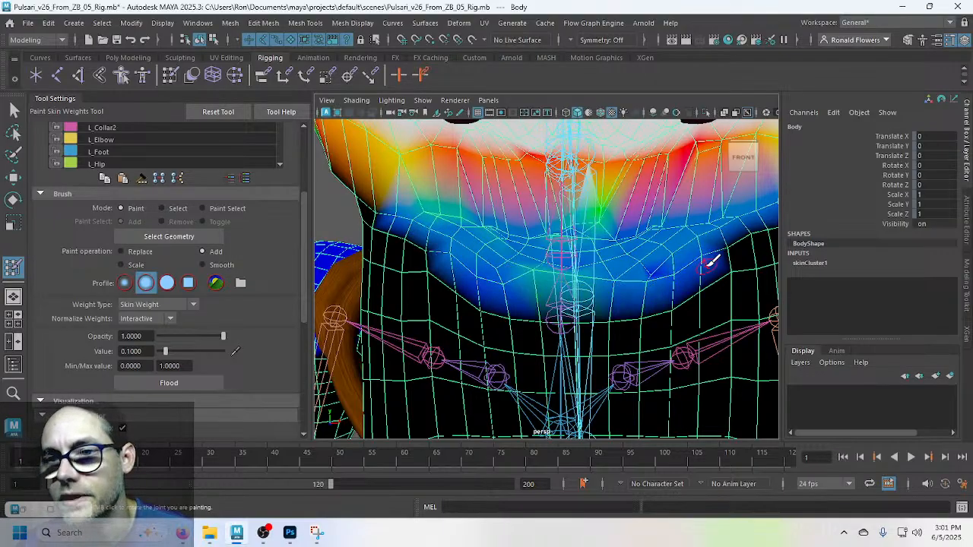
Step: Add Head1 weight at 0.1 around the rear of the lower jaw and up toward the cheek at the mouth corner
middle_click_drag(712, 259, 583, 263, "alt")
mouse_move(583, 263)
left_mouse_down()
mouse_move(635, 236)
mouse_move(582, 315)
mouse_move(524, 289)
mouse_move(542, 280)
left_mouse_up()
mouse_move(557, 218)
left_mouse_down()
mouse_move(589, 207)
mouse_move(549, 245)
mouse_move(602, 228)
left_mouse_up()
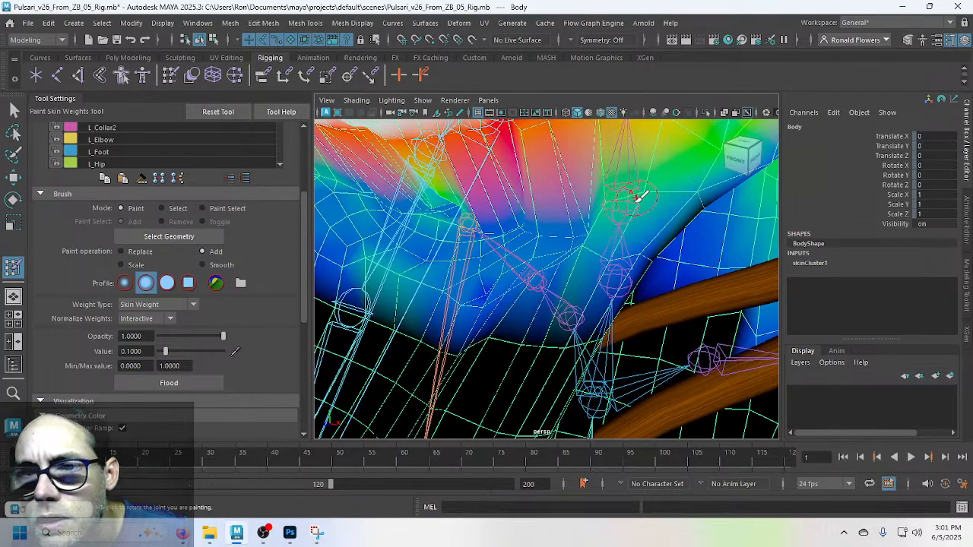
left_click_drag(634, 196, 565, 230, "alt")
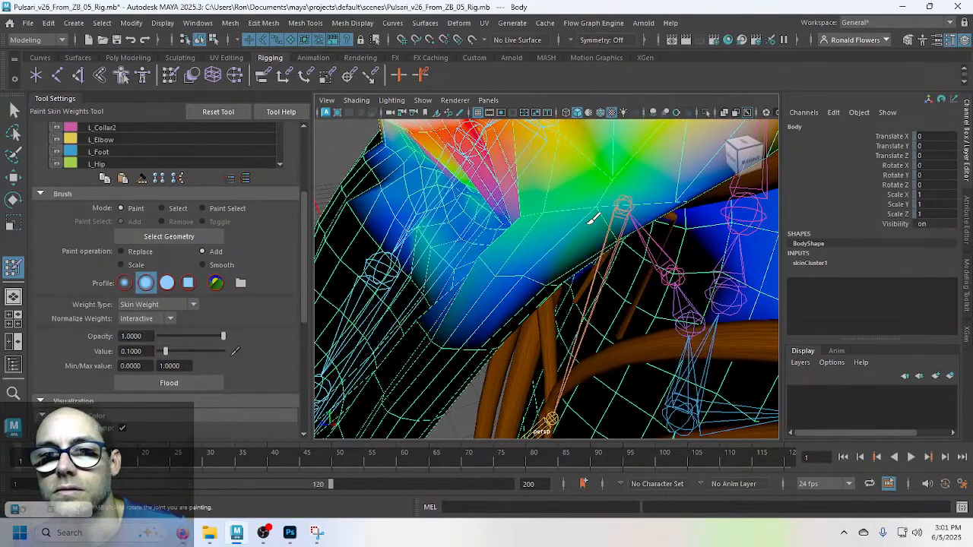
mouse_move(548, 193)
left_mouse_down("alt")
mouse_move(547, 256)
mouse_move(552, 208)
mouse_move(564, 194)
left_mouse_up("alt")
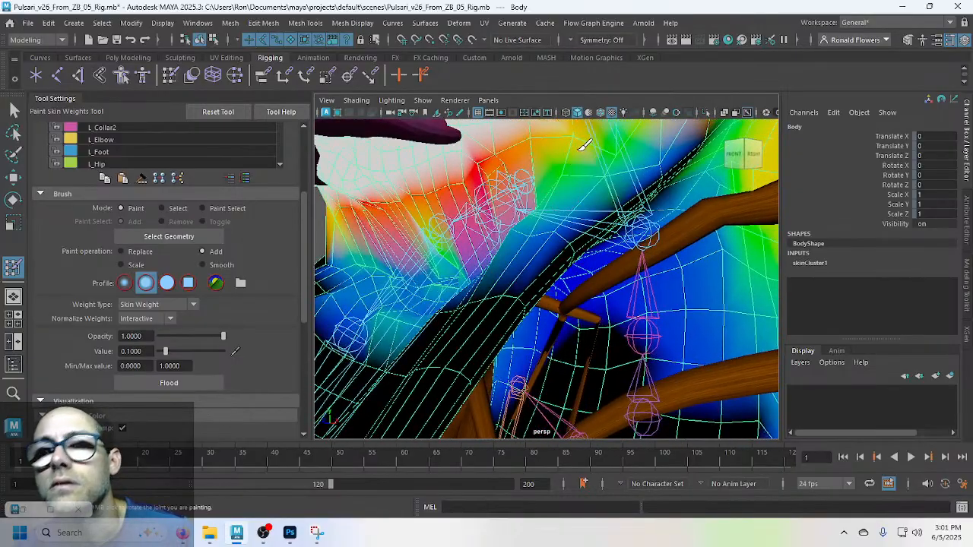
left_click_drag(578, 132, 592, 199, "alt")
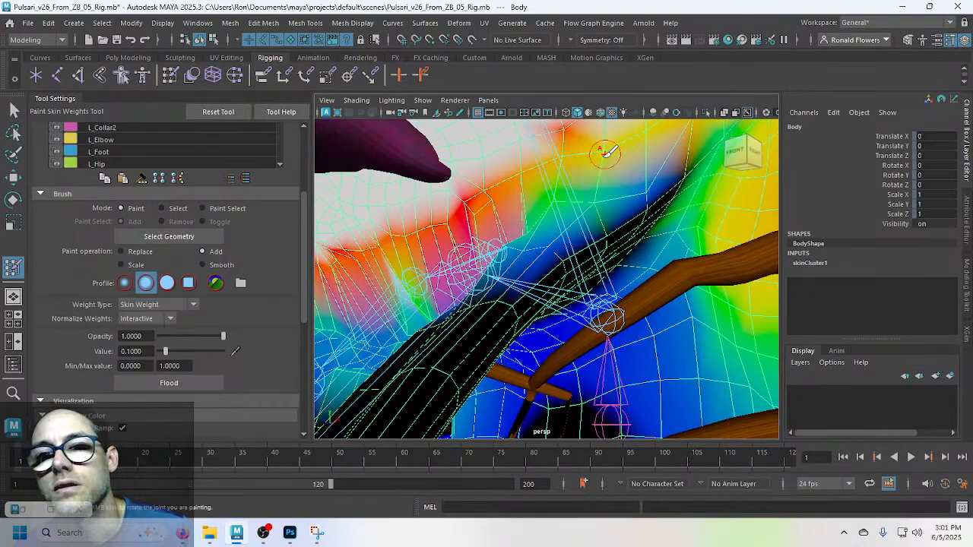
left_click_drag(598, 172, 636, 210, "alt")
Step: Dab additional Head1 weight onto the inner cheek wall just above the crease with the lower jaw
left_click_drag(646, 268, 577, 272, "alt")
scroll(612, 240, "up", 3)
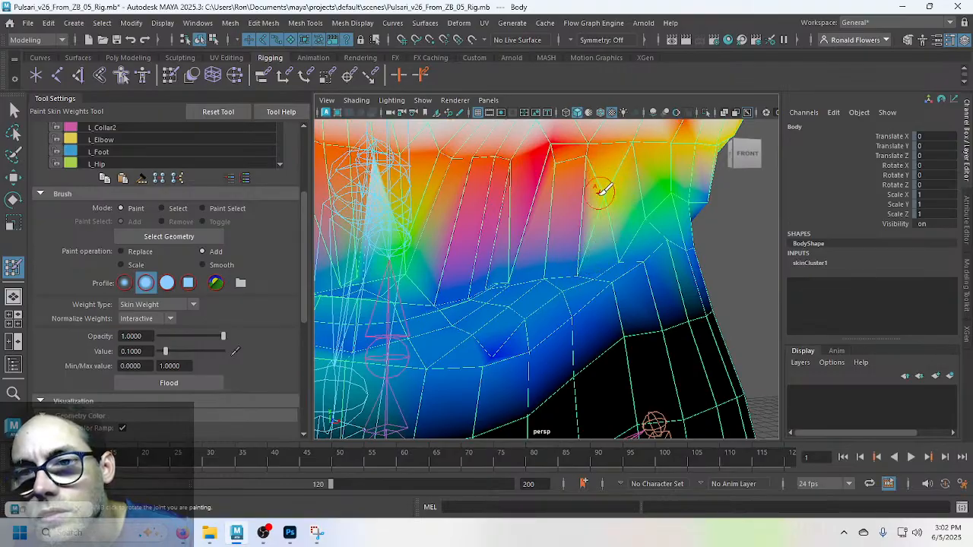
left_click(580, 242)
left_click(581, 222)
left_click(576, 220)
left_click(545, 262)
left_click(541, 264)
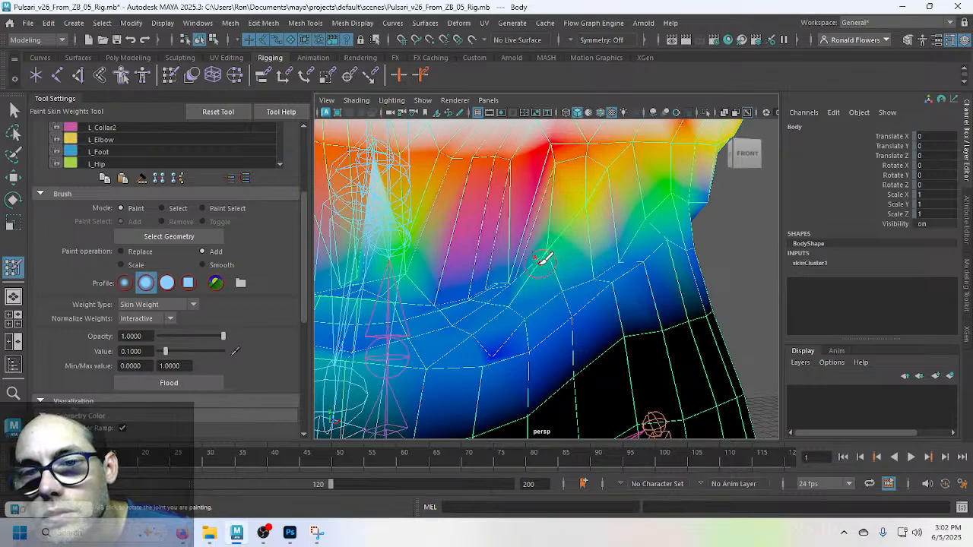
left_click_drag(542, 260, 556, 226)
left_click(511, 281)
Step: Build up Head1 weight on the folded inner cheek vertices beside the throat, working upward from the jaw crease
left_click_drag(496, 282, 527, 301, "alt")
left_click(551, 282)
left_click(556, 272)
left_click(559, 261)
left_click(559, 237)
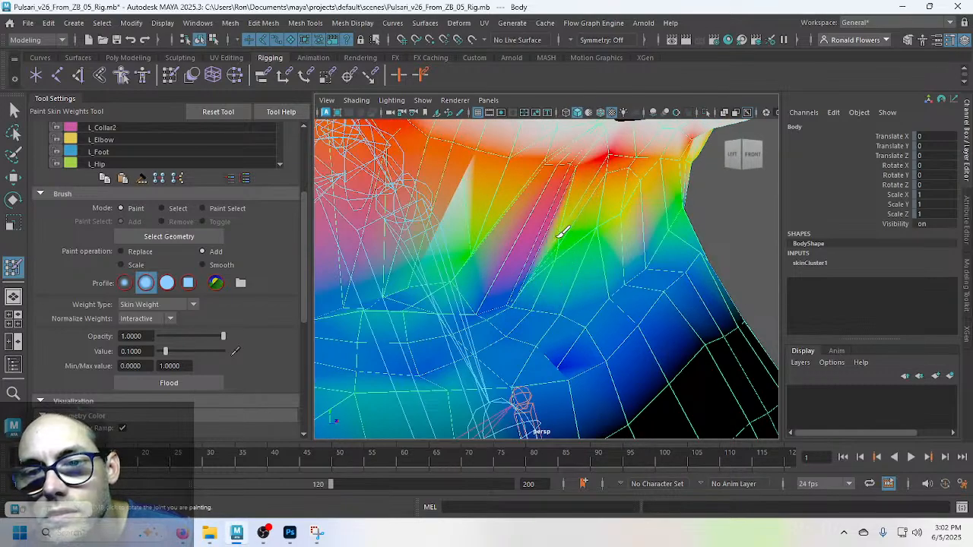
left_click(567, 219)
mouse_move(548, 270)
left_mouse_down("alt")
mouse_move(536, 255)
mouse_move(507, 266)
left_mouse_up("alt")
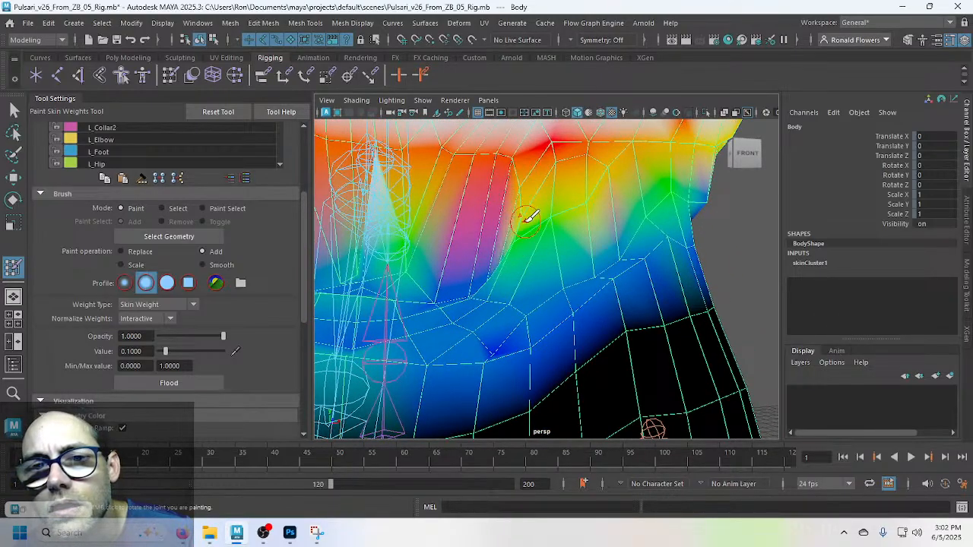
Step: Even out the Head1 gradient between the inner cheek and the outer mouth corner with short Add strokes
left_click_drag(549, 211, 597, 266, "alt")
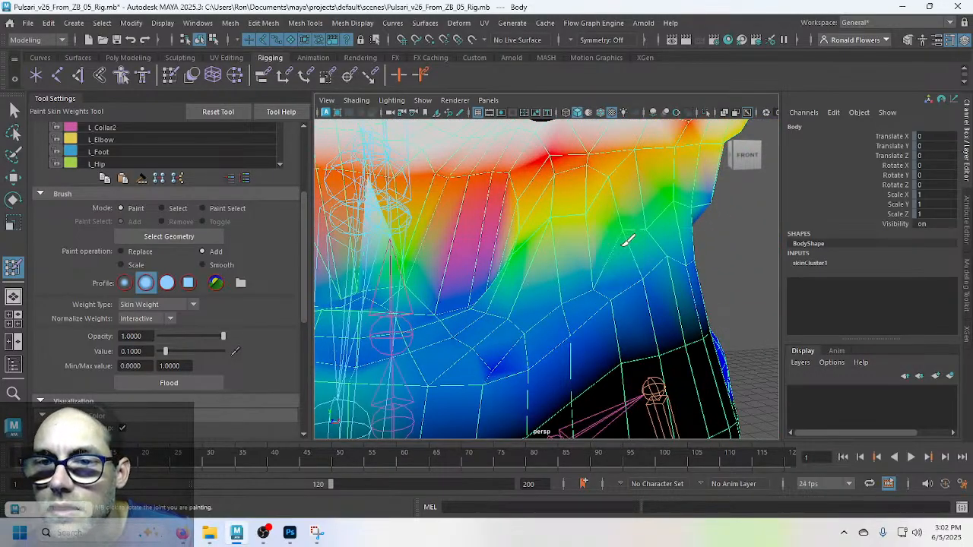
left_click_drag(648, 224, 652, 217)
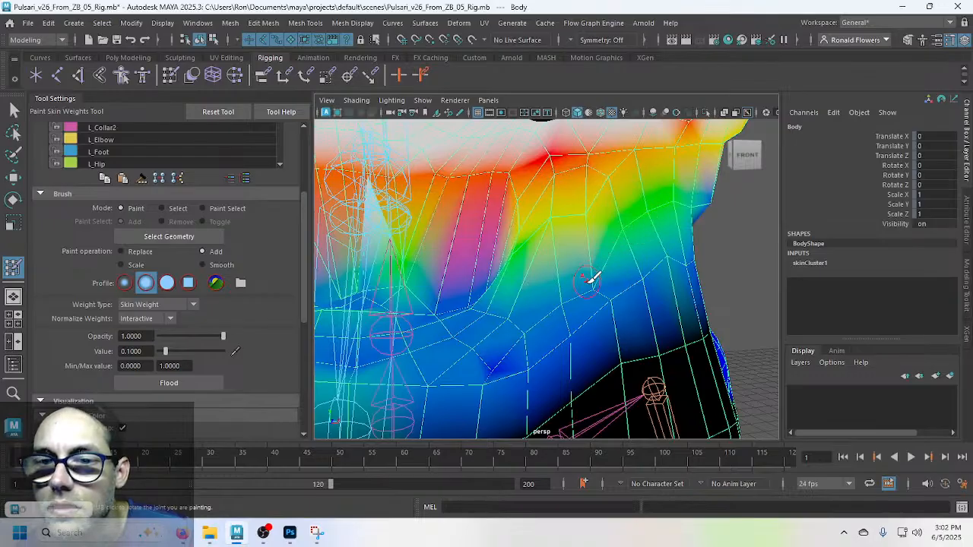
left_click_drag(587, 282, 597, 264)
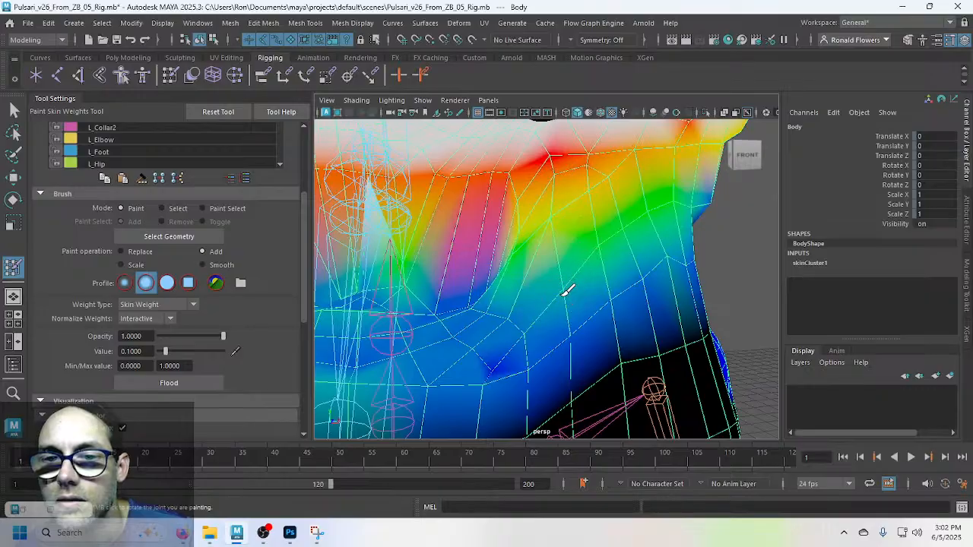
mouse_move(583, 284)
left_mouse_down("alt")
mouse_move(591, 296)
mouse_move(456, 304)
mouse_move(570, 289)
mouse_move(530, 291)
mouse_move(583, 250)
mouse_move(613, 266)
mouse_move(590, 274)
mouse_move(572, 249)
left_mouse_up("alt")
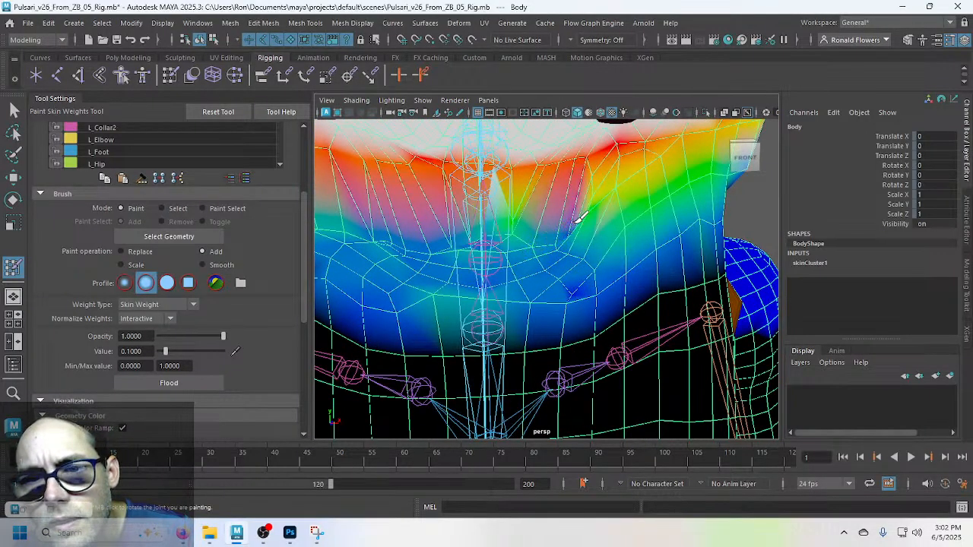
Step: Add Head1 weight to the low-weight vertices hidden in the inner cheek fold above the jaw crease
mouse_move(576, 221)
left_mouse_down()
mouse_move(531, 252)
mouse_move(568, 224)
mouse_move(552, 250)
mouse_move(593, 244)
left_mouse_up()
scroll(563, 237, "up", 4)
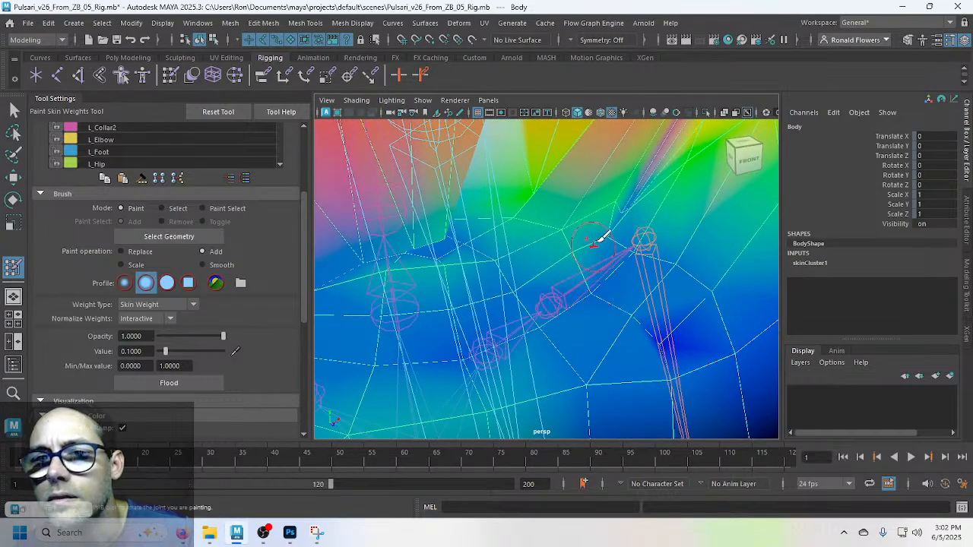
left_click_drag(633, 197, 631, 195)
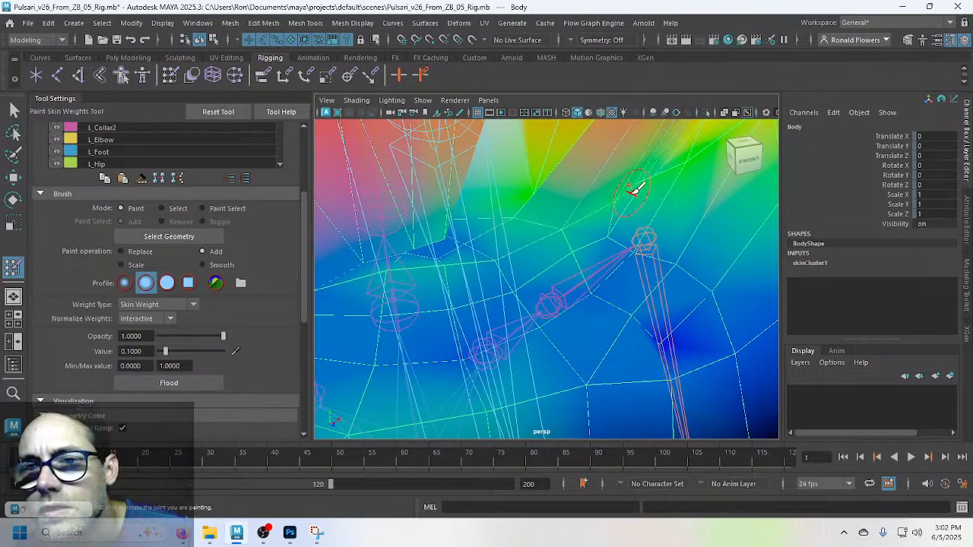
mouse_move(622, 253)
left_mouse_down("alt")
mouse_move(615, 217)
mouse_move(552, 231)
mouse_move(597, 224)
left_mouse_up("alt")
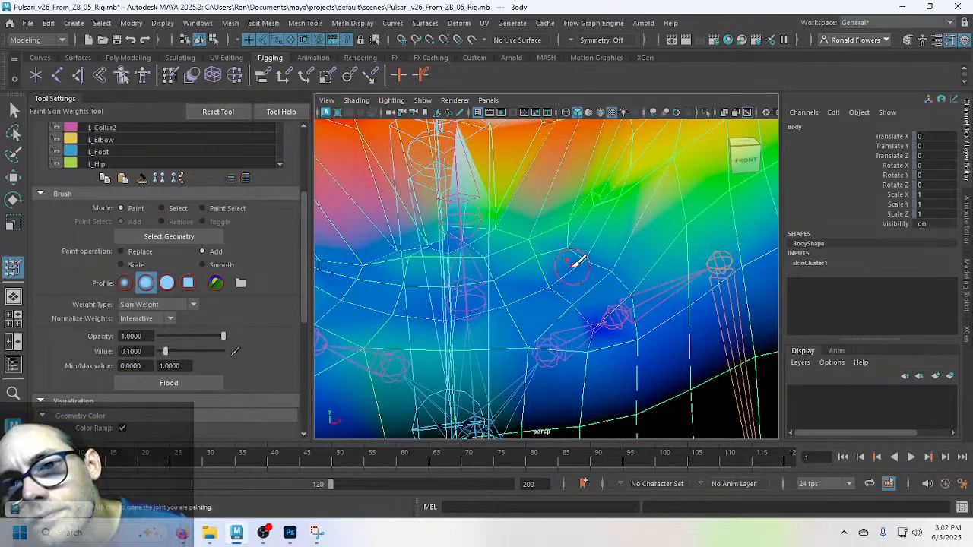
Step: Check the Head1 blend across the inner mouth from the front, leave the weight painting and deselect the body
scroll(576, 256, "down", 1)
scroll(565, 274, "down", 1)
mouse_move(562, 277)
left_mouse_down("alt")
mouse_move(554, 286)
mouse_move(528, 262)
mouse_move(504, 268)
mouse_move(547, 266)
mouse_move(525, 280)
left_mouse_up("alt")
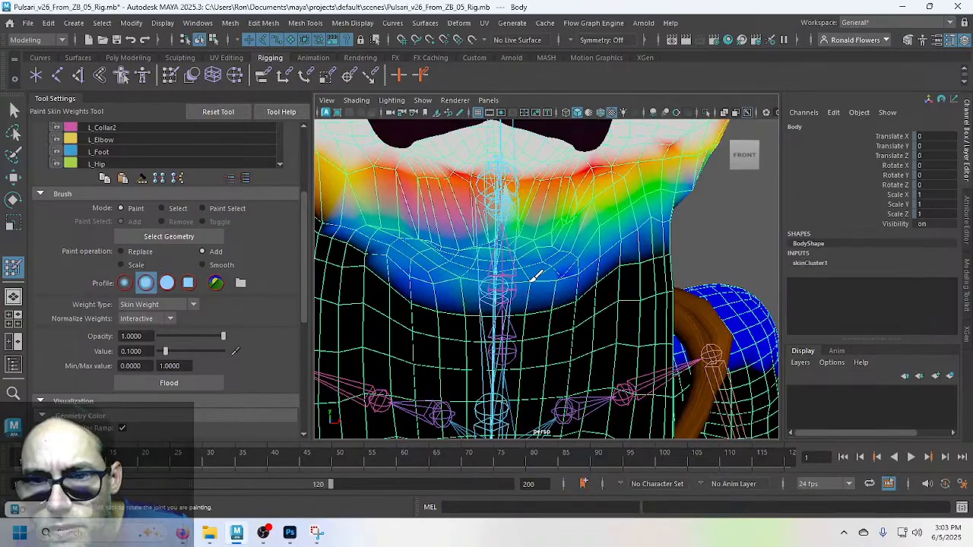
left_click_drag(552, 283, 534, 219, "alt")
key("q")
left_click(395, 295)
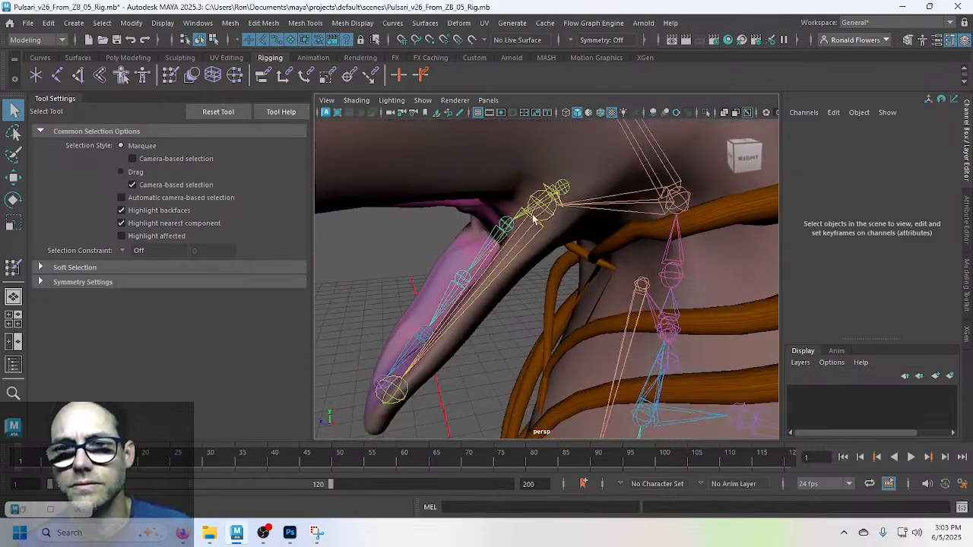
Step: Select the character's body mesh and save the scene
left_click(546, 157)
right_click_drag(546, 157, 504, 218, "alt")
scroll(492, 308, "down", 2)
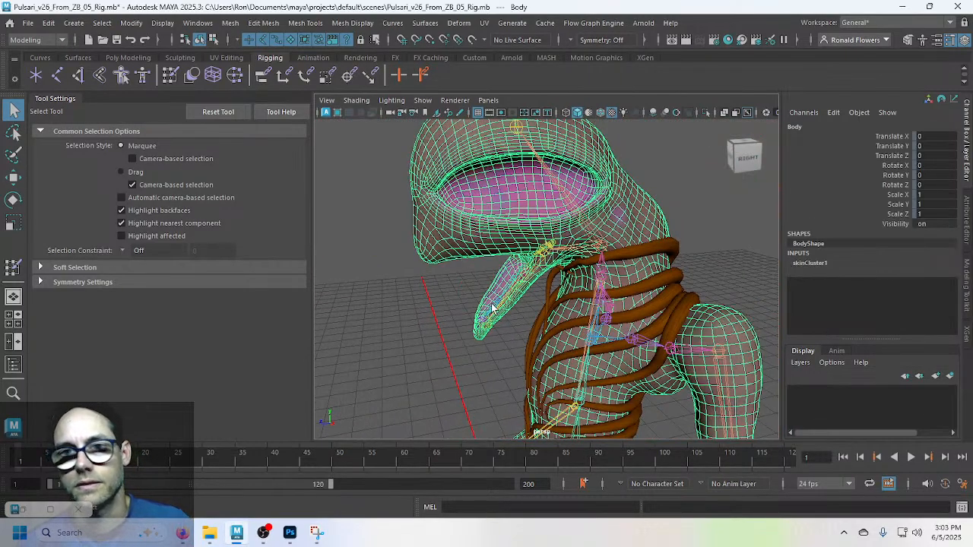
key("ctrl+s")
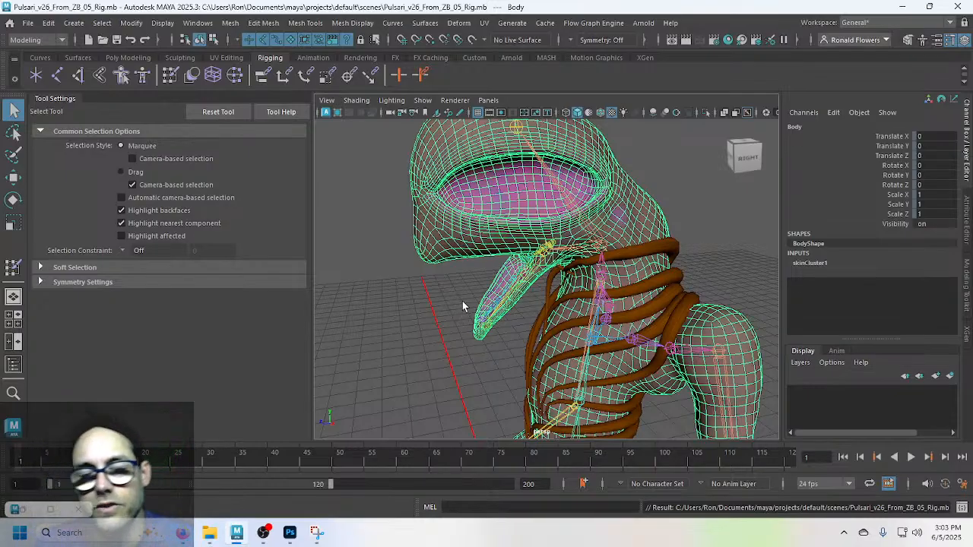
Step: Switch the body mesh to vertex selection and show its head and open jaw in the full-size side view
key("F9")
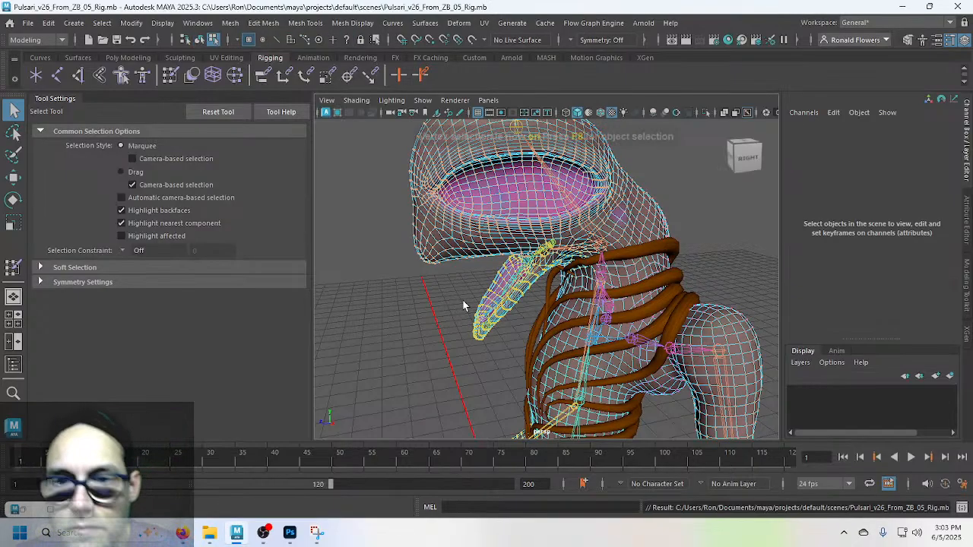
key("space")
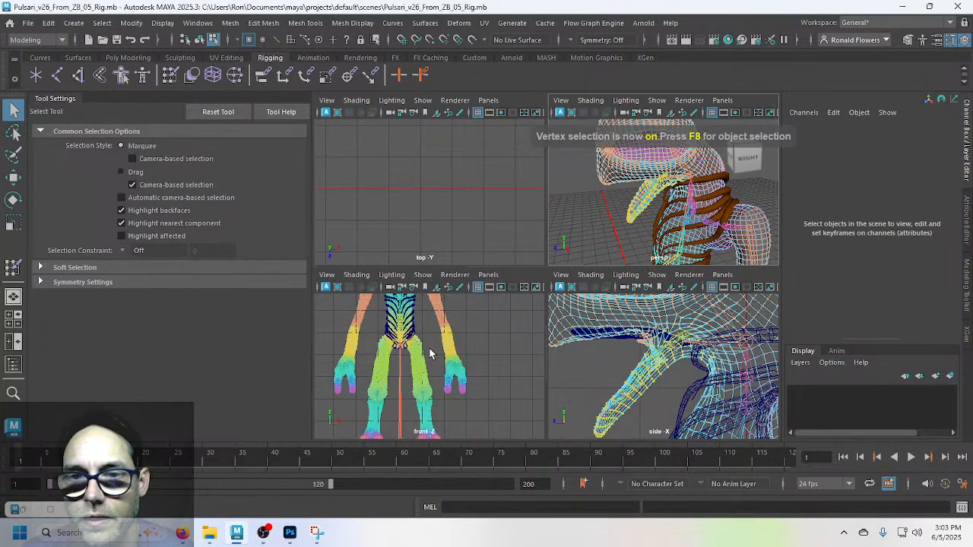
key("space")
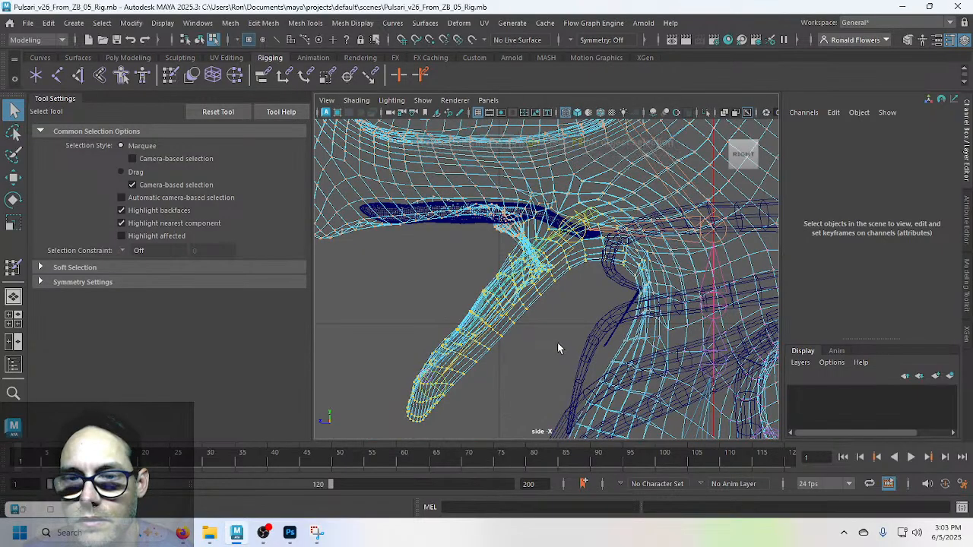
scroll(558, 346, "down", 3)
scroll(558, 344, "down", 2)
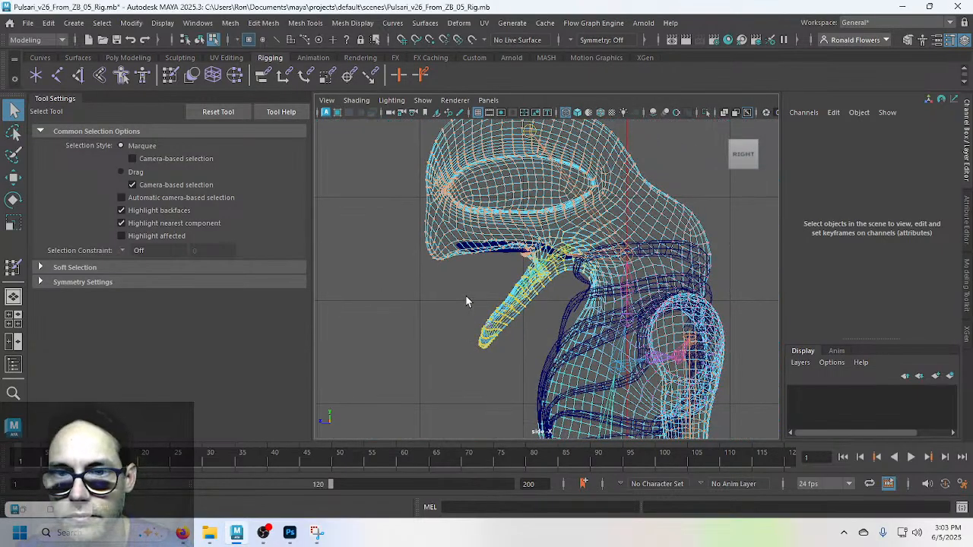
Step: Return to object selection, switch to the Rigging menu set and send the body's skeleton to its bind pose
key("F8")
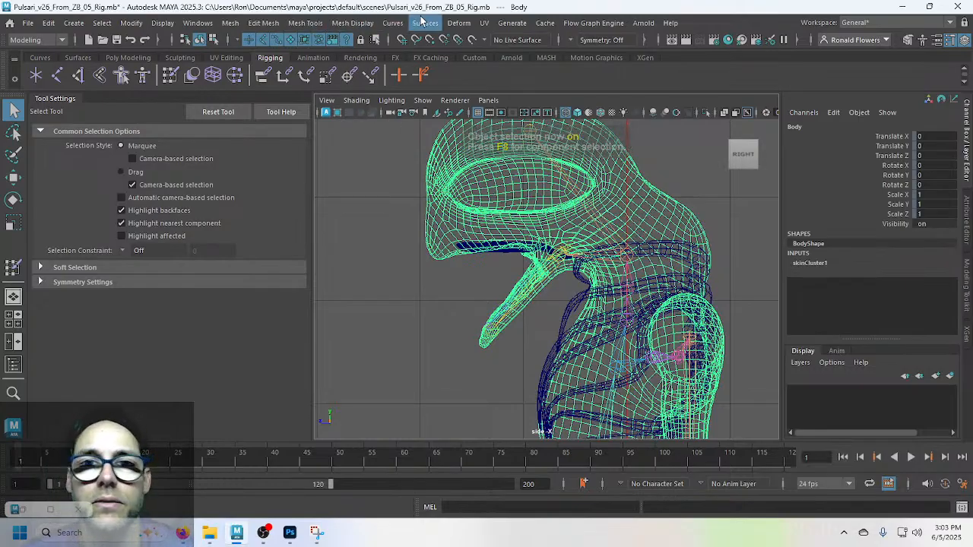
left_click(30, 40)
left_click(30, 66)
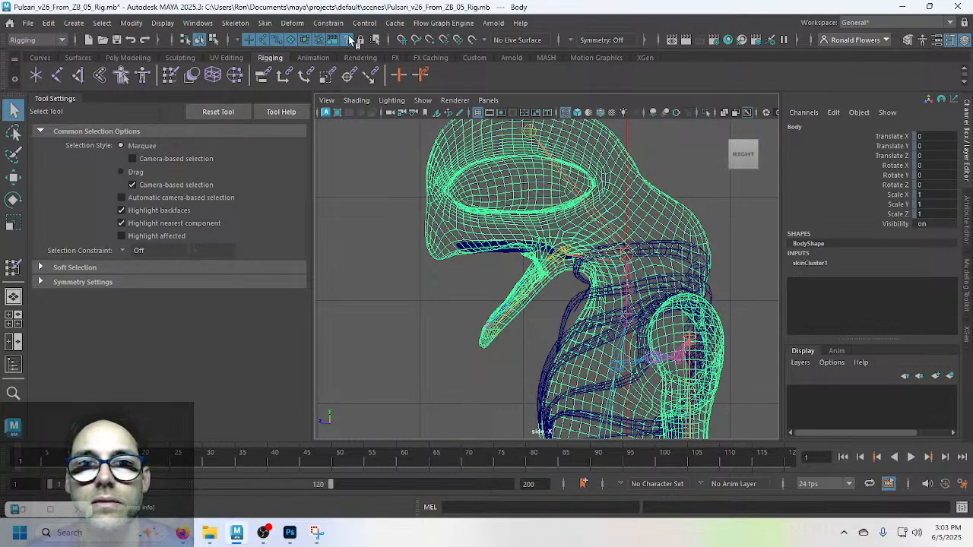
left_click(265, 22)
left_click(346, 94)
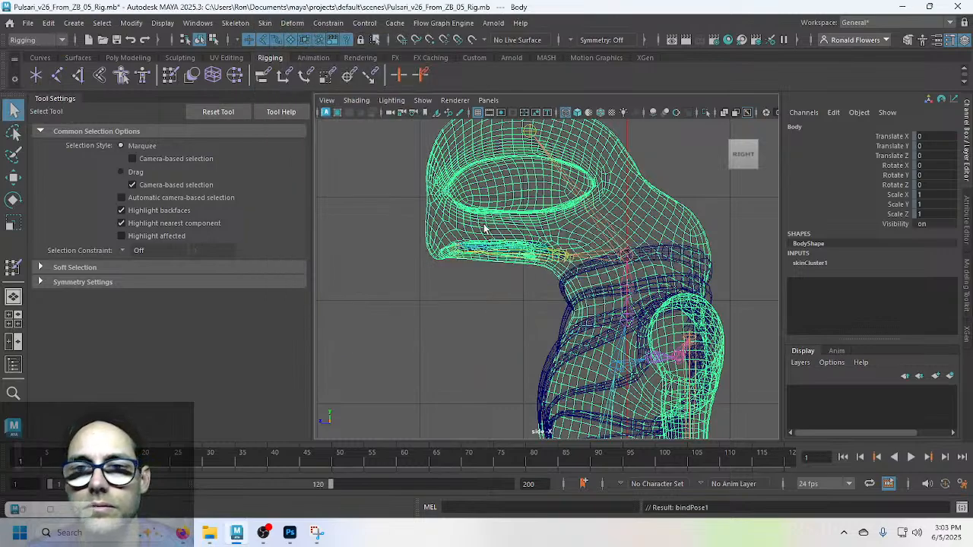
left_click(483, 301)
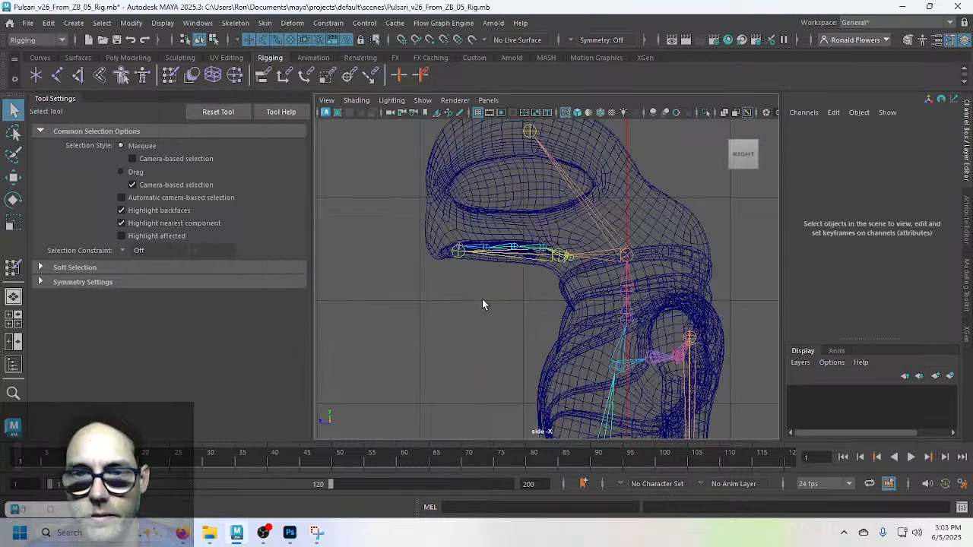
key("F8")
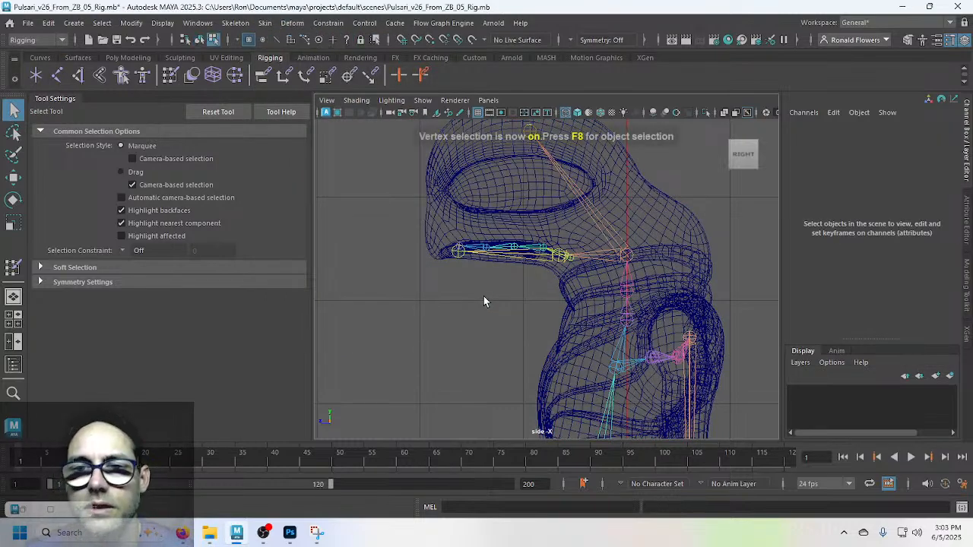
middle_click_drag(459, 314, 413, 393, "alt")
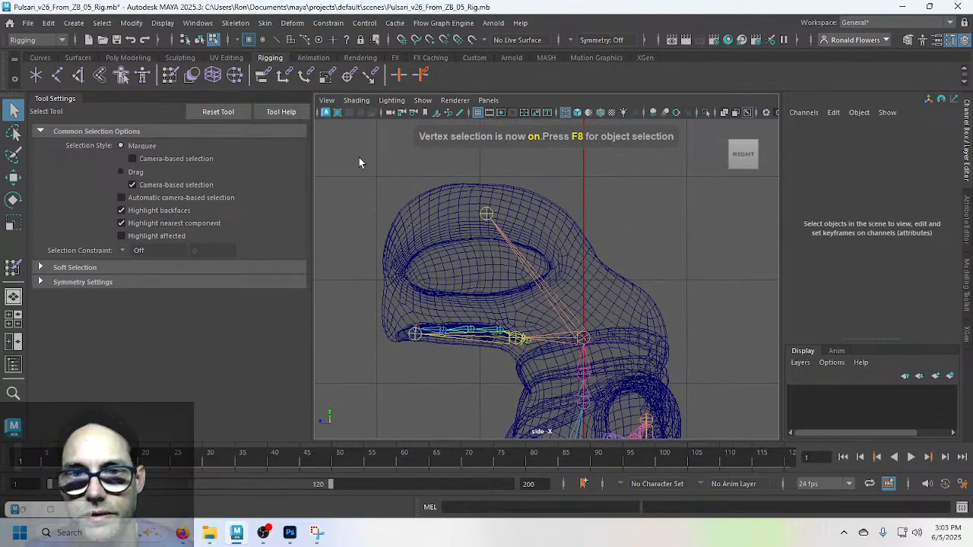
left_click_drag(358, 158, 704, 367)
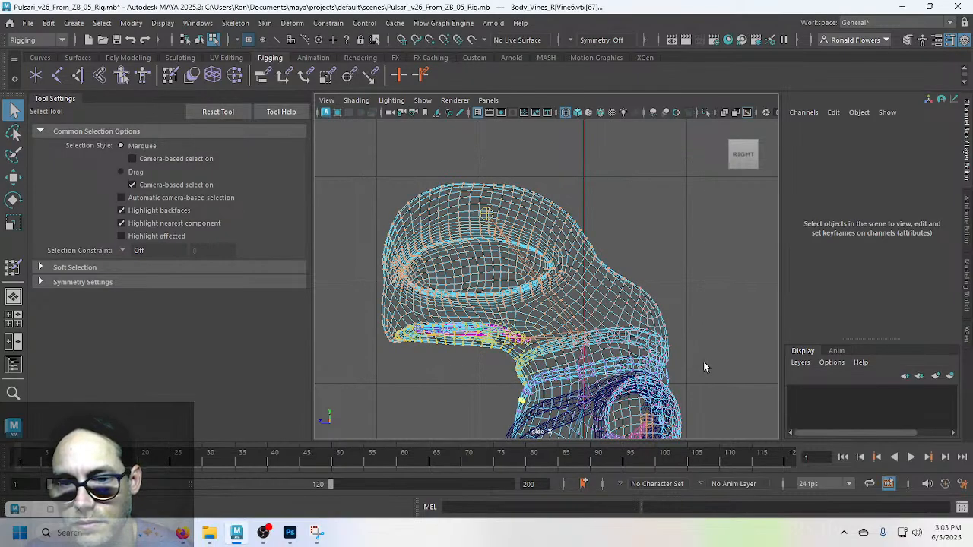
left_click(700, 364)
left_click(449, 202)
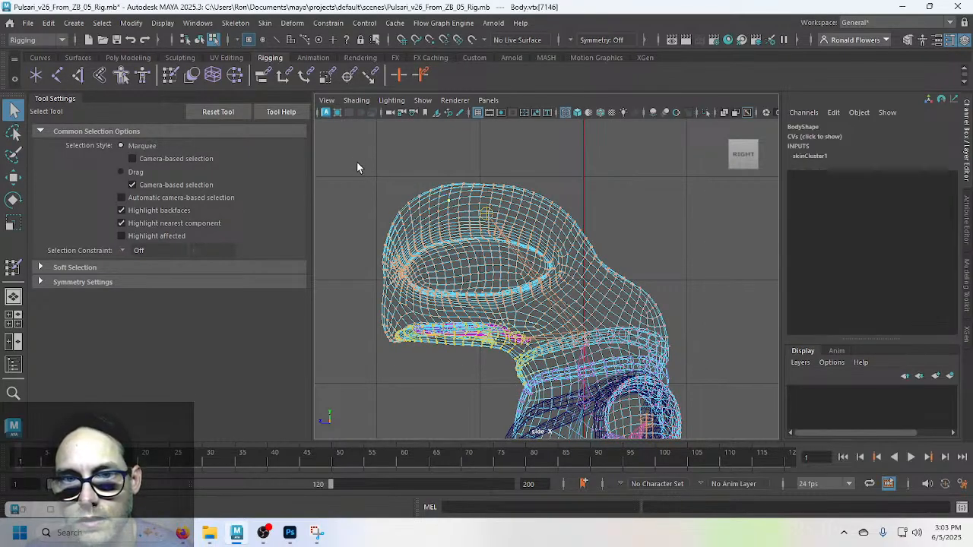
left_click_drag(355, 159, 385, 203)
Step: Select all vertices of the head, jaw and upper neck on the body mesh only, in the side view
key("F8")
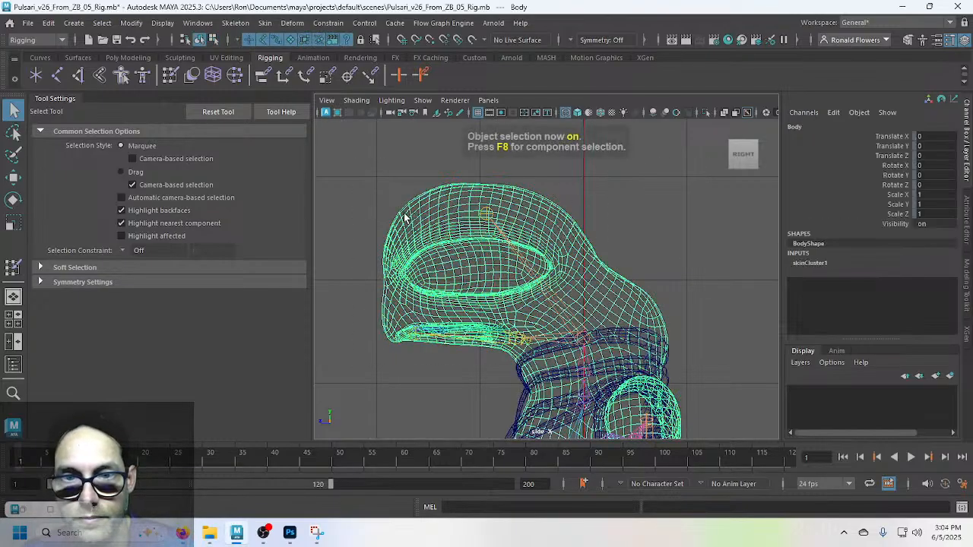
key("F8")
left_click_drag(346, 156, 719, 367)
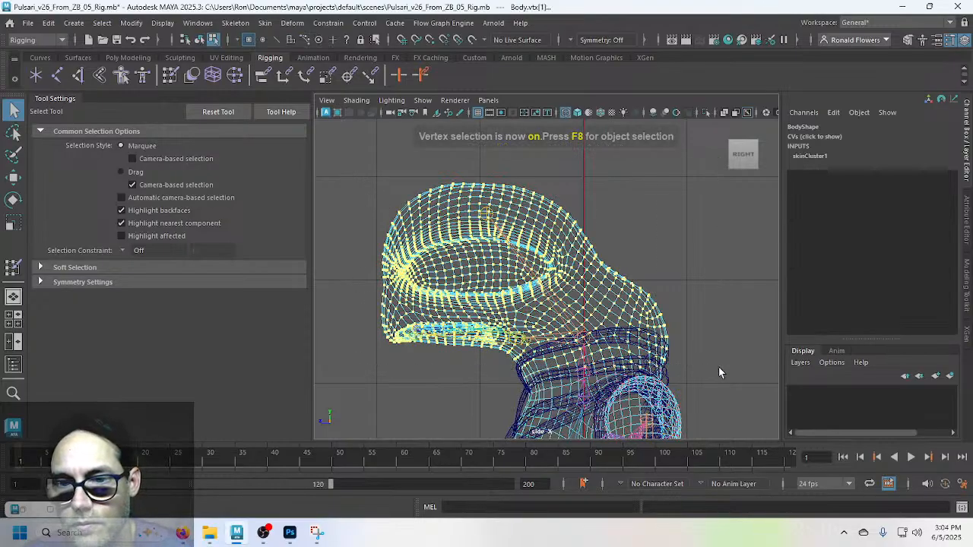
scroll(694, 376, "up", 5)
middle_click_drag(636, 345, 603, 242, "alt")
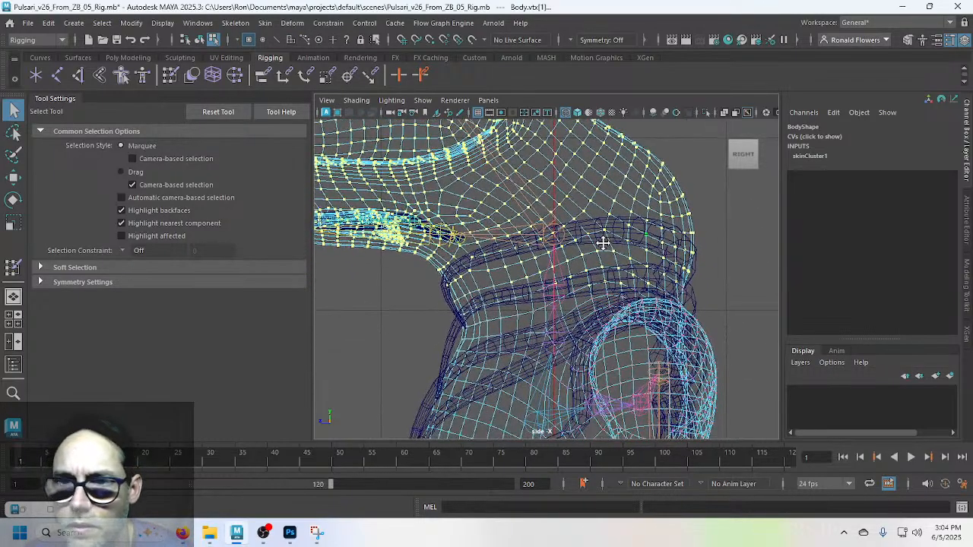
scroll(547, 305, "up", 2)
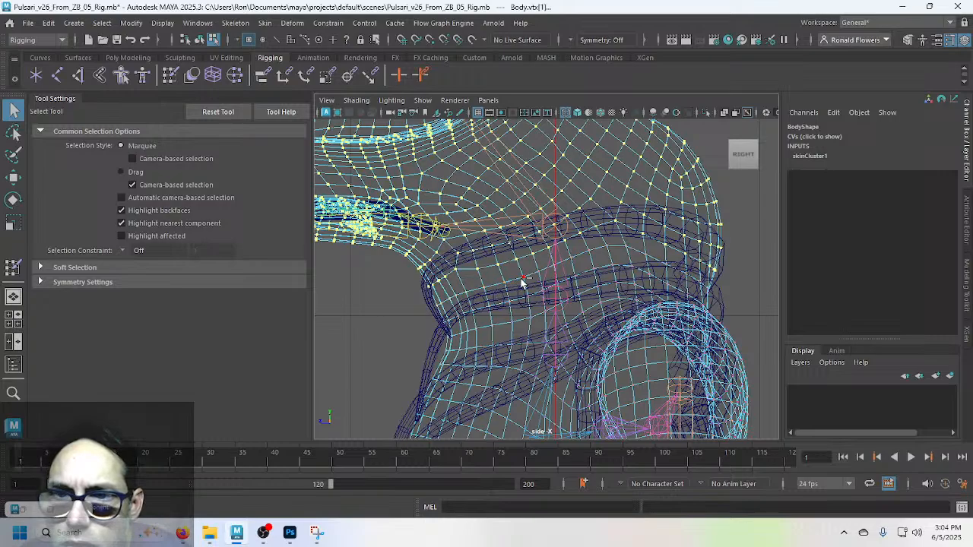
scroll(448, 291, "down", 8)
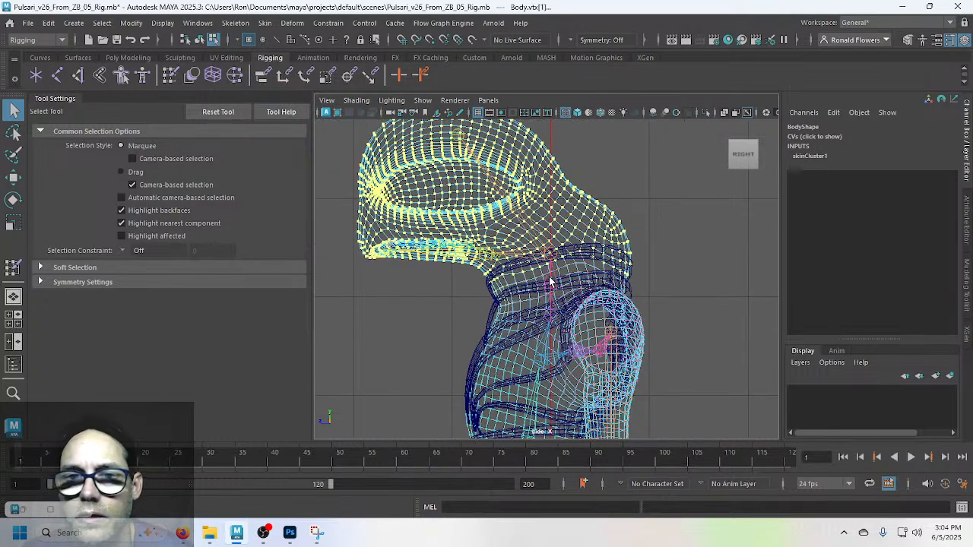
Step: Mirror the selected vertices' skin weights across YZ, positive to negative, using the reset default options, and clear the selection
key("space")
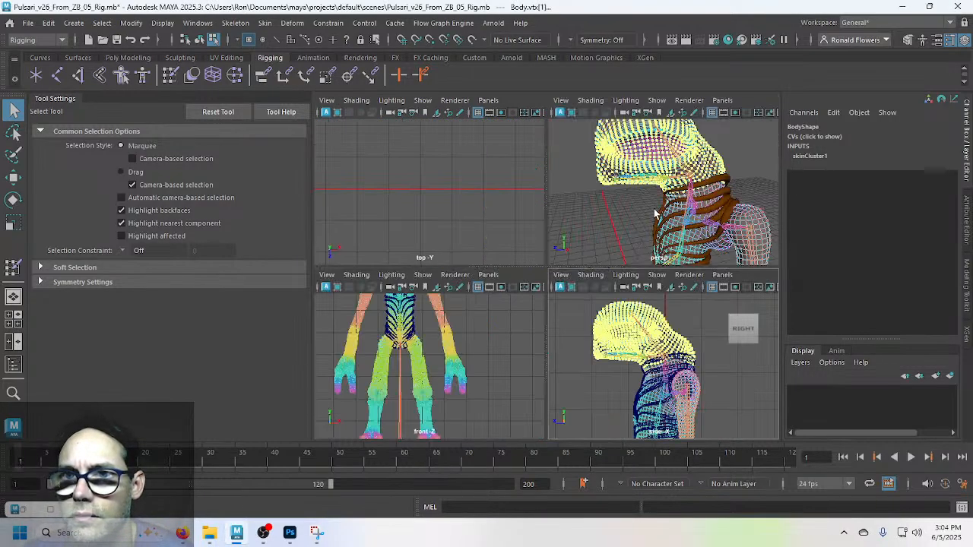
key("space")
left_click_drag(448, 318, 526, 314, "alt")
left_click(264, 26)
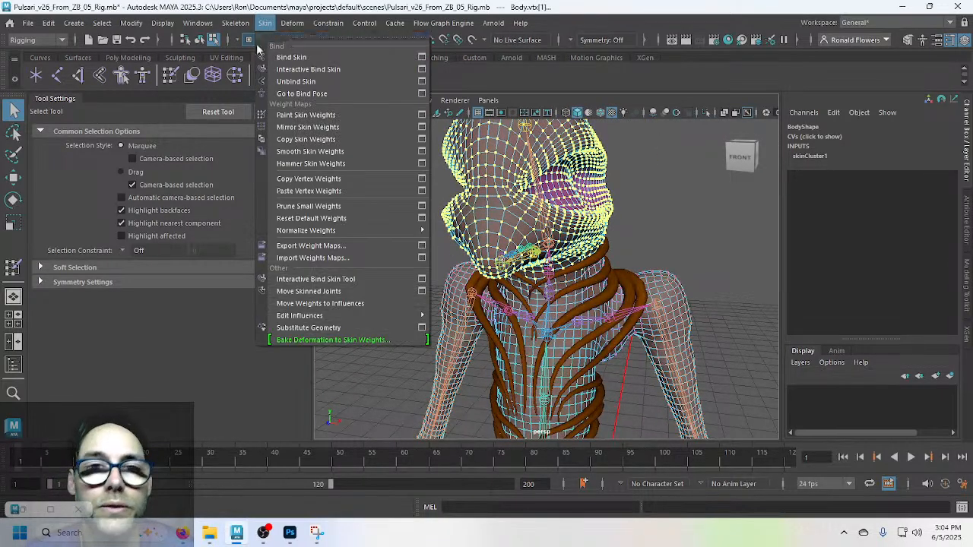
left_click(422, 128)
left_click(570, 214)
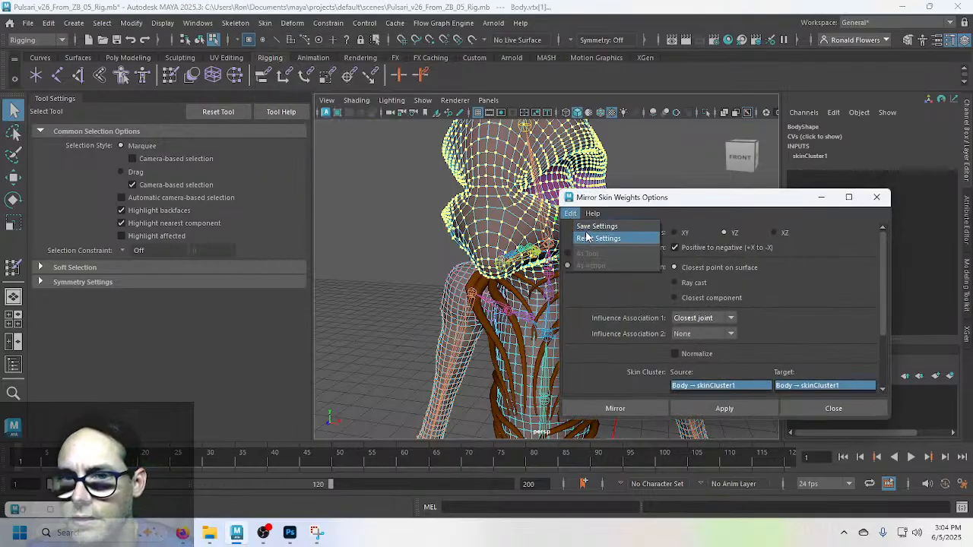
left_click(587, 238)
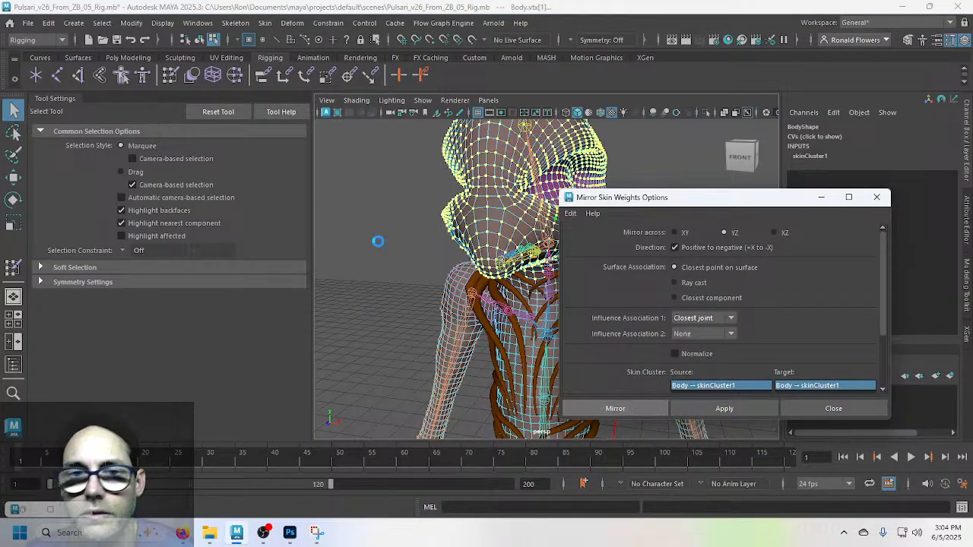
key("Return")
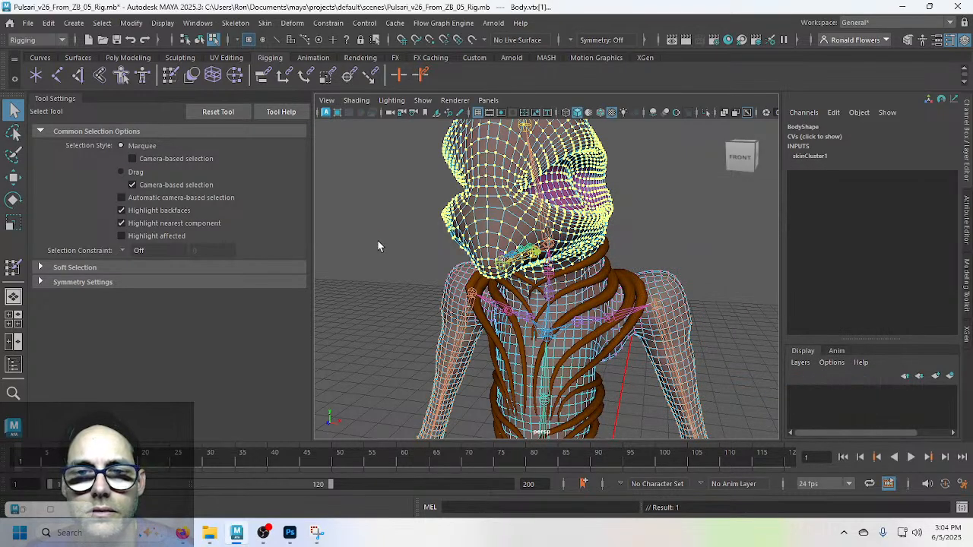
left_click(379, 243)
Step: Rotate the Jaw1 joint open to about -37.6 on Z and inspect the mesh deformation around the jaw
scroll(623, 293, "up", 5)
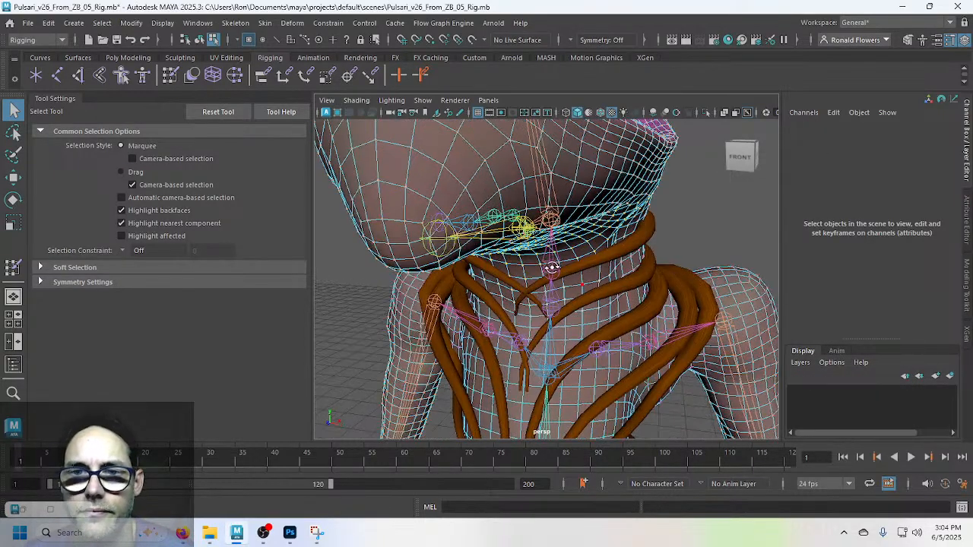
left_click_drag(550, 268, 497, 258, "alt")
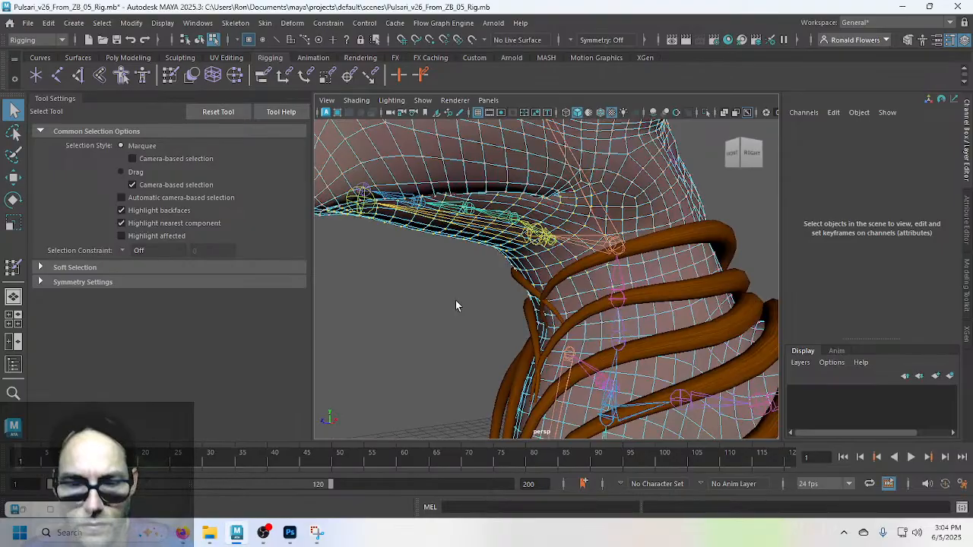
key("F8")
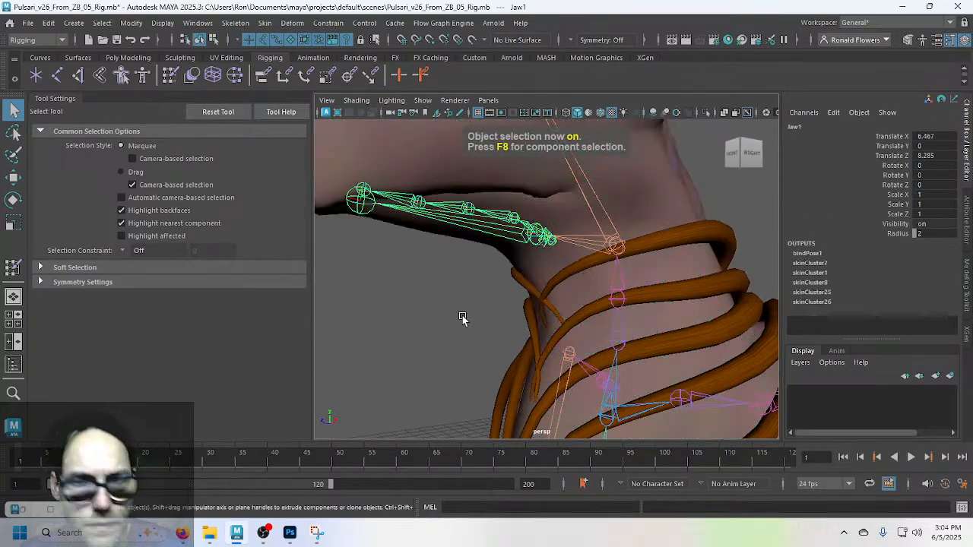
key("e")
left_click_drag(487, 243, 640, 320)
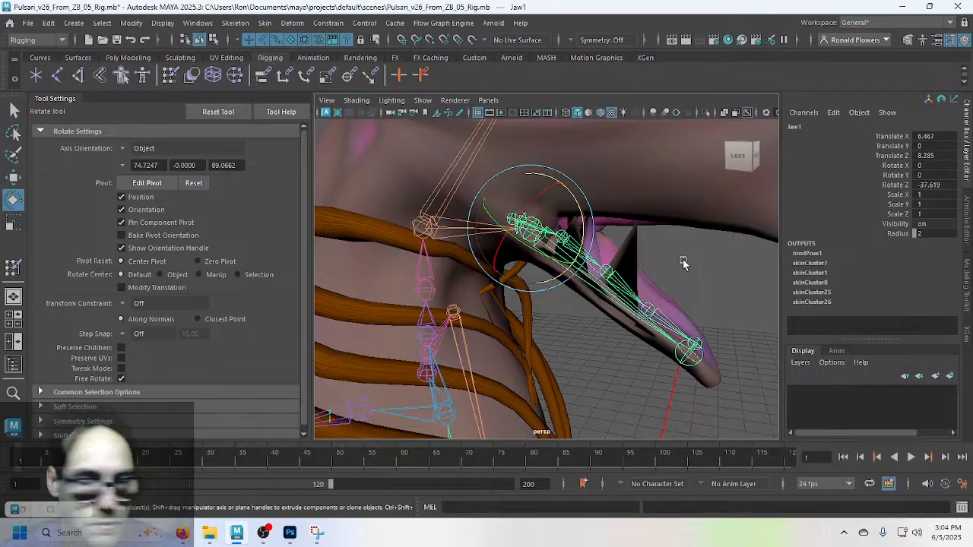
left_click_drag(662, 284, 575, 309, "alt")
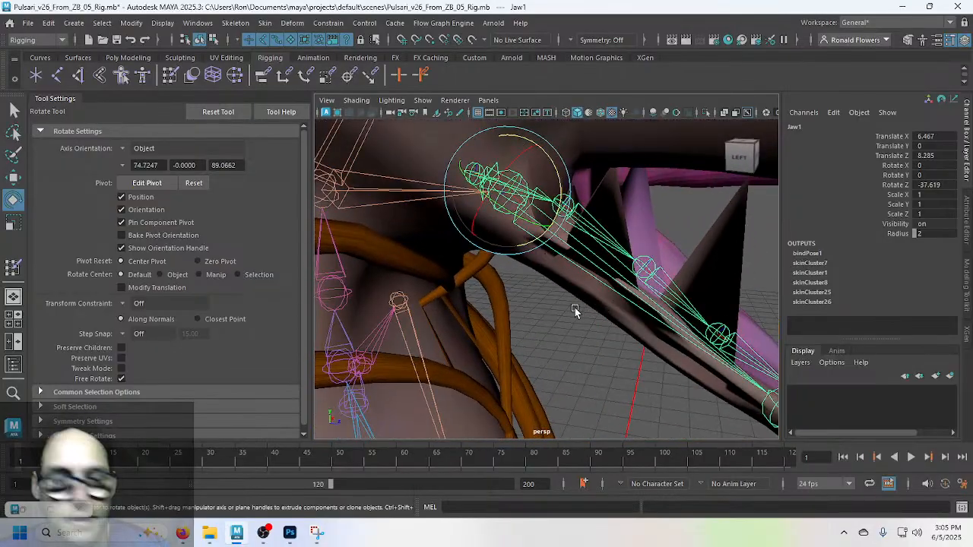
Step: Undo the jaw rotation, clear the vertex selection and return to object selection
key("ctrl+z")
key("ctrl+z")
key("ctrl+z")
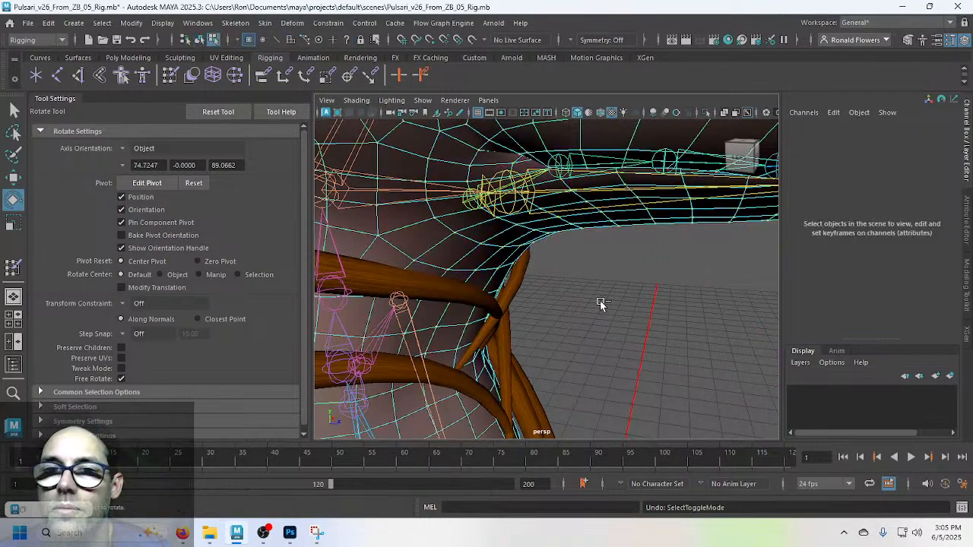
key("ctrl+z")
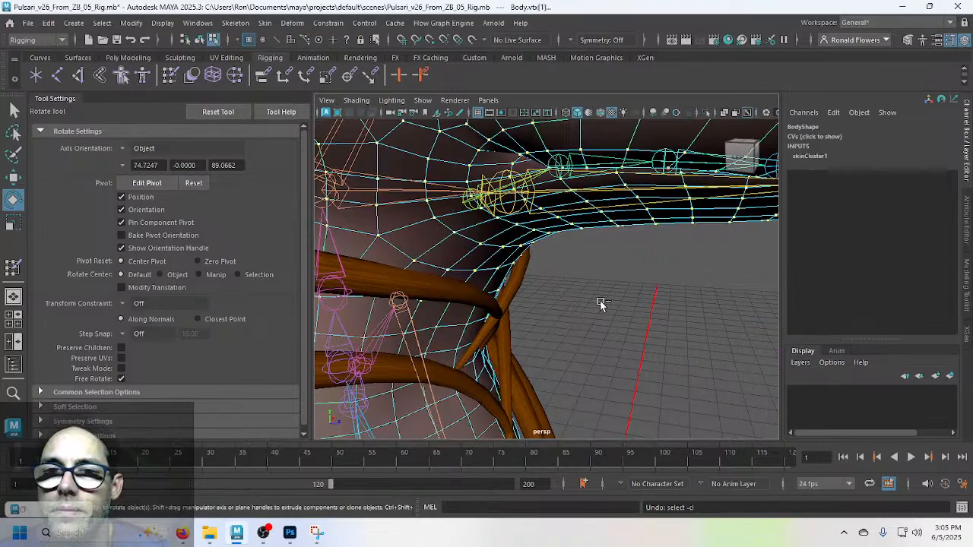
left_click(612, 297)
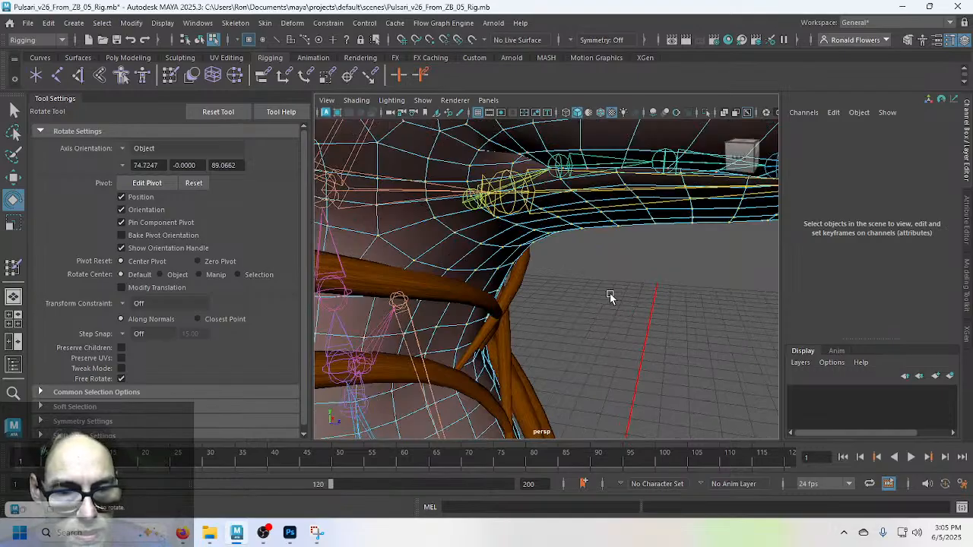
key("F8")
left_click(610, 296)
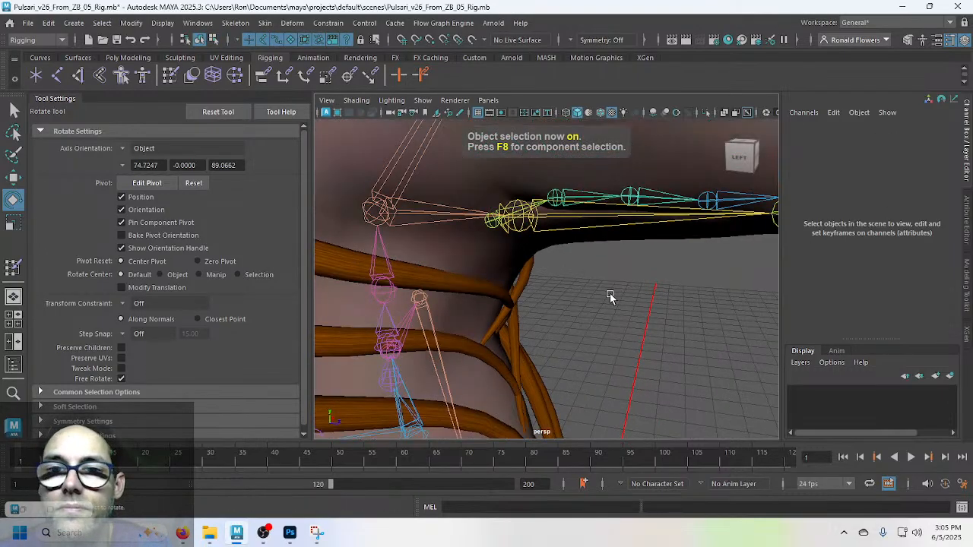
Step: Rotate the Jaw1 joint wide open on Z and inspect how the mouth and throat deform from the side
key("q")
left_click(547, 254)
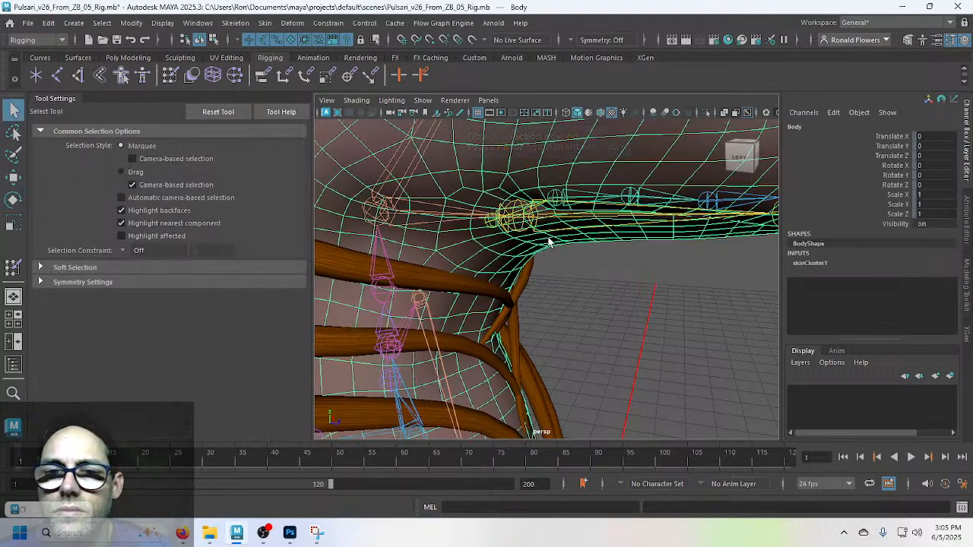
left_click(551, 238)
key("e")
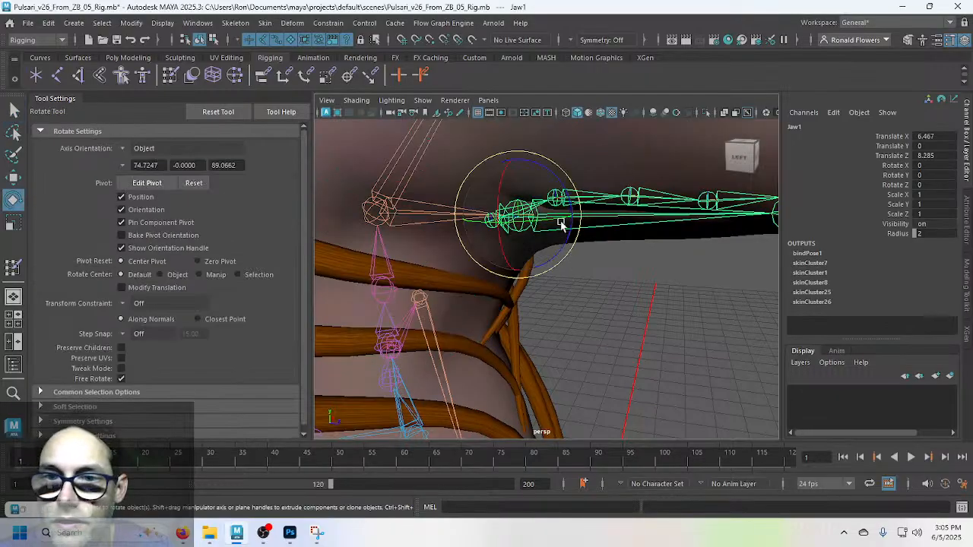
left_click_drag(564, 222, 541, 279)
left_click_drag(653, 308, 505, 289, "alt")
key("q")
left_click(683, 292)
left_click(489, 226)
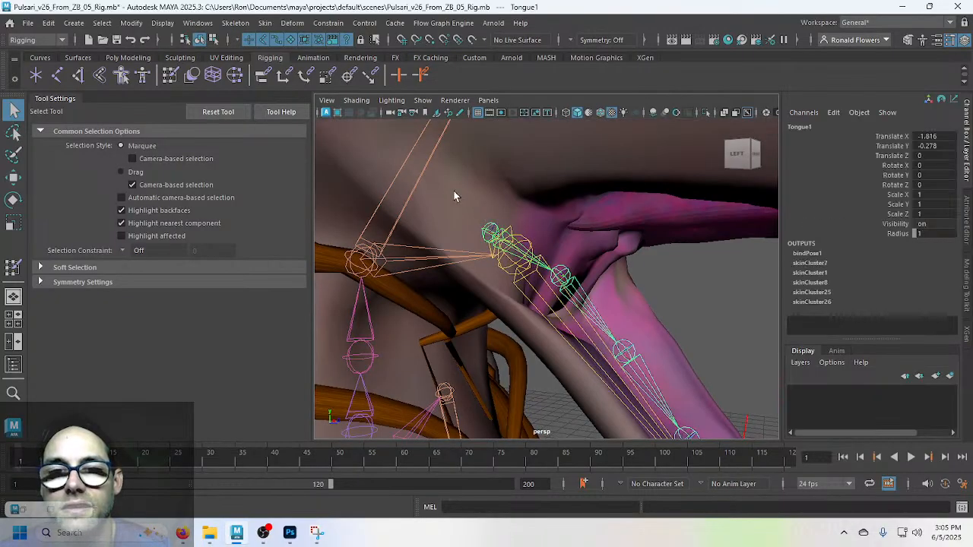
Step: Start painting skin weights on the body and add head influence around the jaw corner and throat, using Add at value 0.1
right_click_drag(478, 245, 506, 240, "alt")
left_click_drag(506, 240, 575, 265, "alt")
left_click(13, 267)
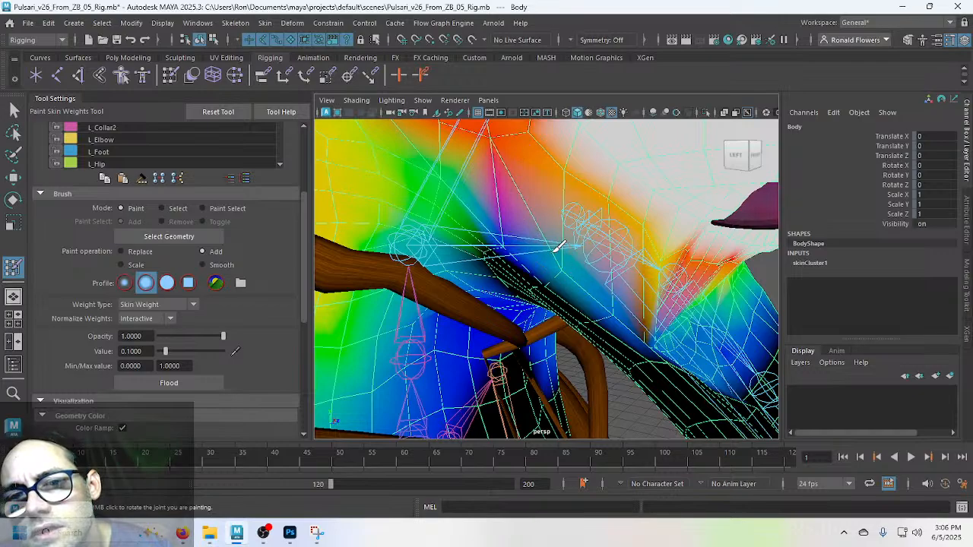
mouse_move(610, 286)
left_mouse_down("alt")
mouse_move(575, 304)
mouse_move(548, 254)
mouse_move(460, 242)
left_mouse_up("alt")
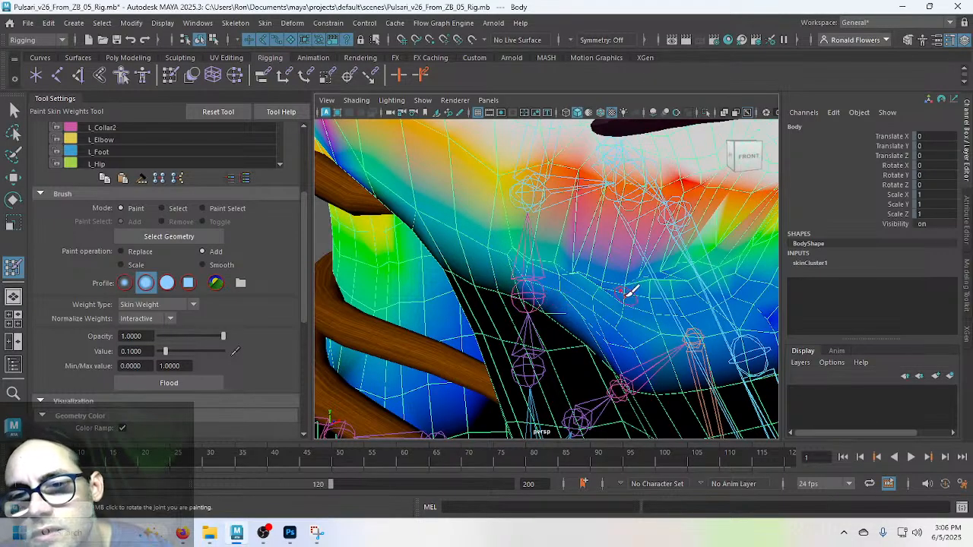
mouse_move(629, 291)
left_mouse_down("alt")
mouse_move(591, 278)
mouse_move(602, 296)
mouse_move(647, 284)
mouse_move(475, 319)
mouse_move(452, 299)
mouse_move(401, 302)
mouse_move(473, 304)
mouse_move(473, 286)
left_mouse_up("alt")
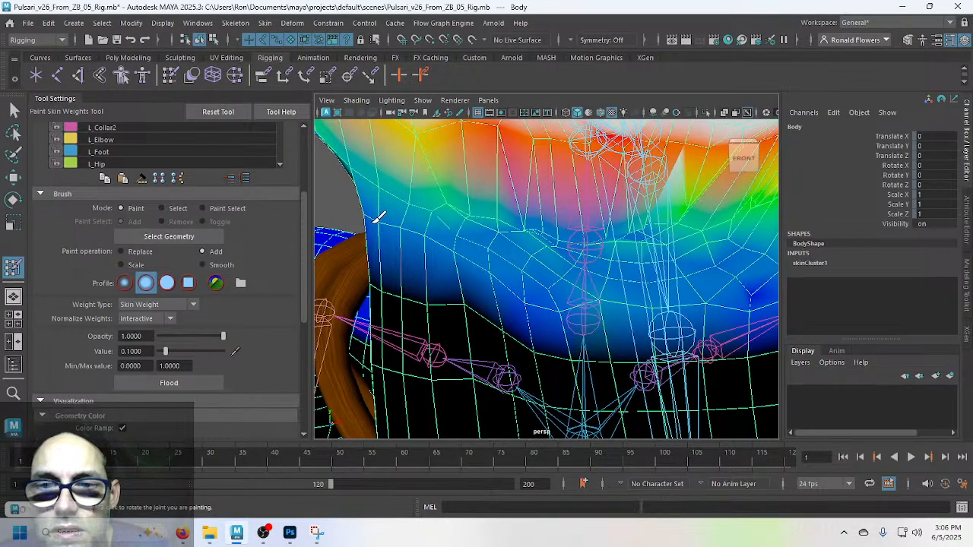
mouse_move(454, 245)
left_mouse_down("alt")
mouse_move(446, 261)
mouse_move(521, 265)
mouse_move(517, 279)
mouse_move(614, 243)
mouse_move(582, 208)
mouse_move(590, 248)
mouse_move(602, 247)
mouse_move(417, 261)
mouse_move(469, 249)
mouse_move(540, 270)
mouse_move(610, 272)
left_mouse_up("alt")
left_click_drag(493, 268, 525, 333, "alt")
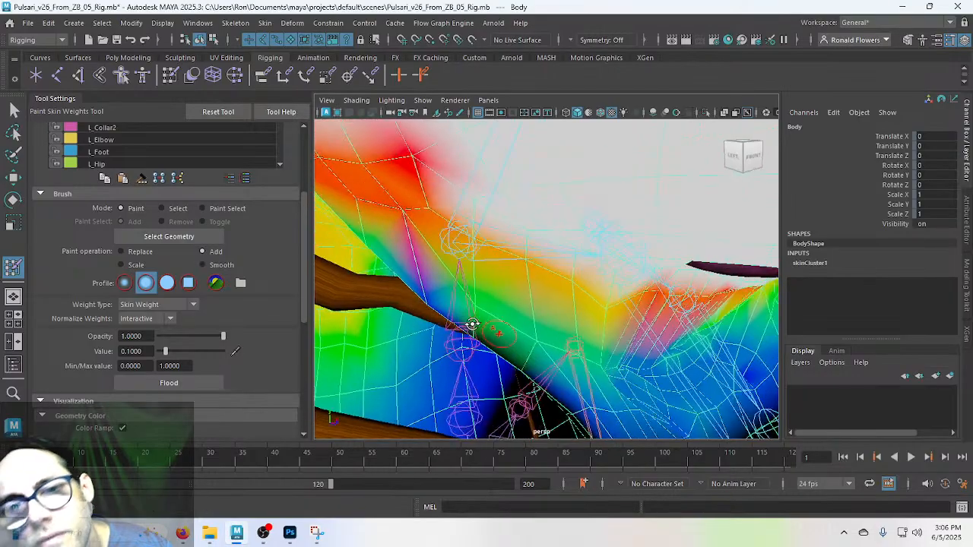
Step: Add head weight around the mouth corner and cheek on the character's right side to even out the falloff edge
left_click_drag(472, 324, 610, 137, "alt")
left_click_drag(582, 253, 483, 280, "alt")
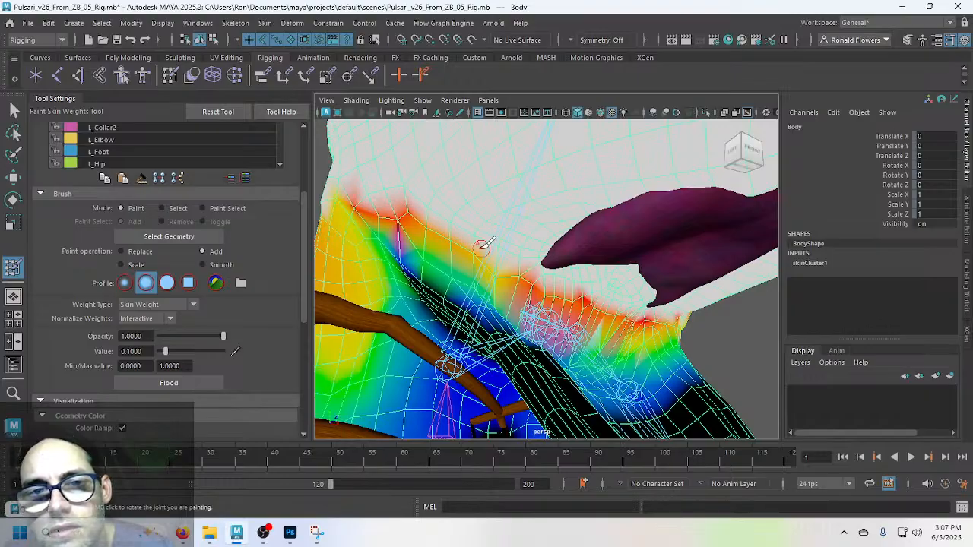
left_click_drag(483, 246, 342, 241, "alt")
mouse_move(598, 187)
left_mouse_down("alt")
mouse_move(583, 193)
mouse_move(543, 256)
mouse_move(467, 278)
mouse_move(549, 233)
left_mouse_up("alt")
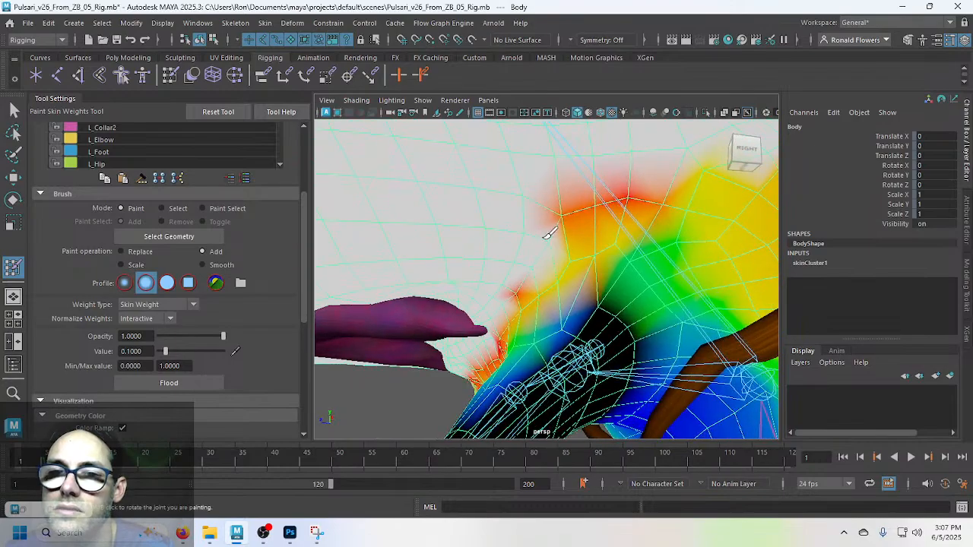
left_click(591, 205)
left_click(563, 206)
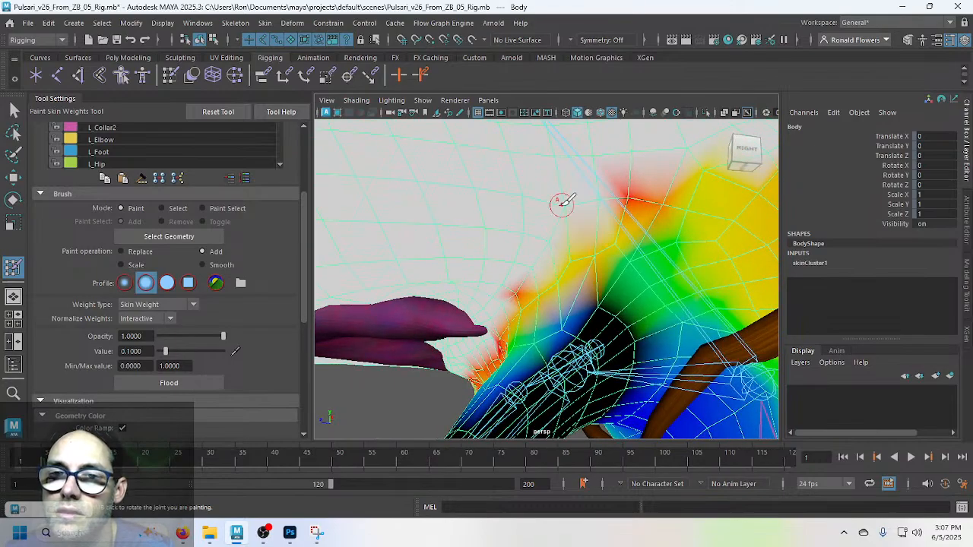
left_click_drag(607, 203, 628, 196)
mouse_move(549, 247)
left_mouse_down("alt")
mouse_move(619, 210)
mouse_move(673, 246)
mouse_move(706, 246)
mouse_move(586, 245)
mouse_move(575, 265)
left_mouse_up("alt")
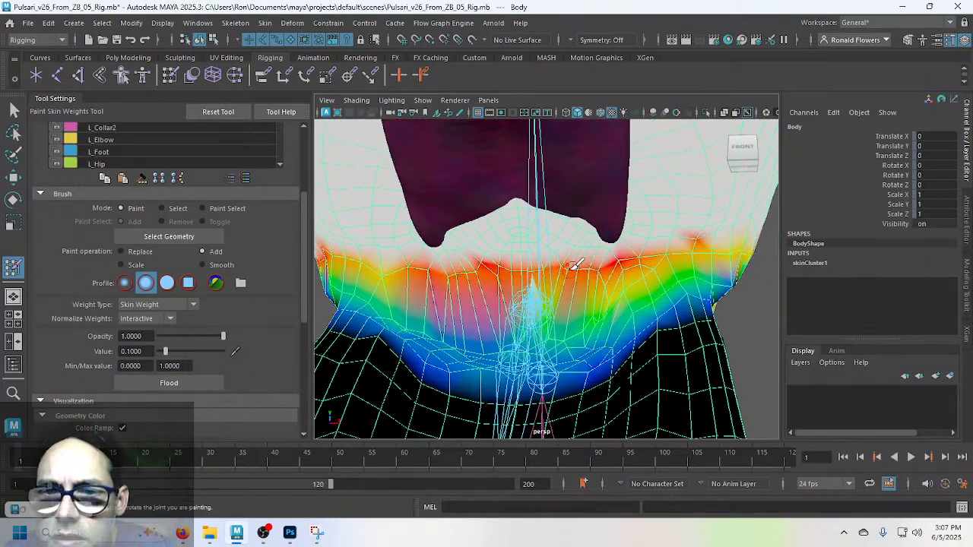
Step: Add head weight down the centre of the back of the mouth, undoing one stray stroke
right_click_drag(535, 216, 545, 330, "alt")
mouse_move(531, 307)
left_mouse_down("alt")
mouse_move(538, 300)
mouse_move(504, 272)
left_mouse_up("alt")
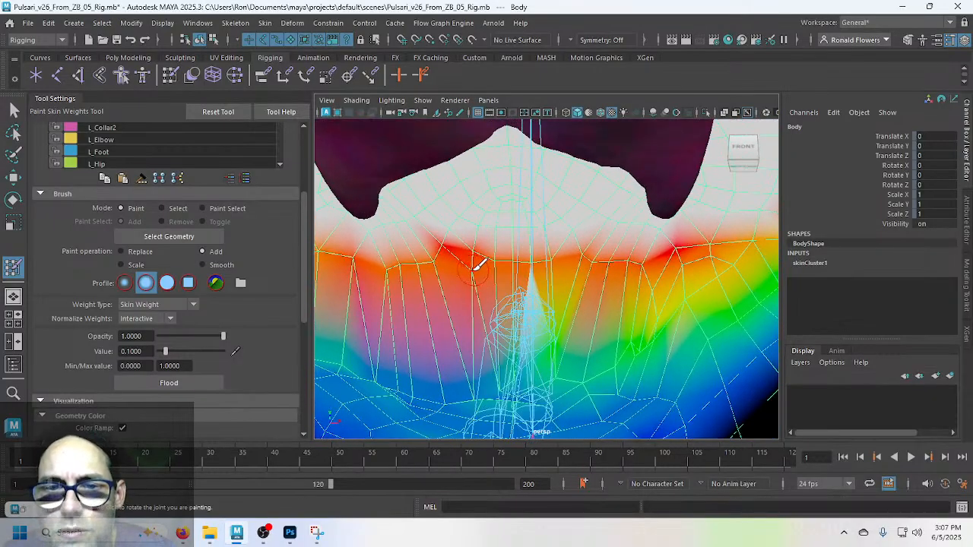
left_click(476, 266)
key("ctrl+z")
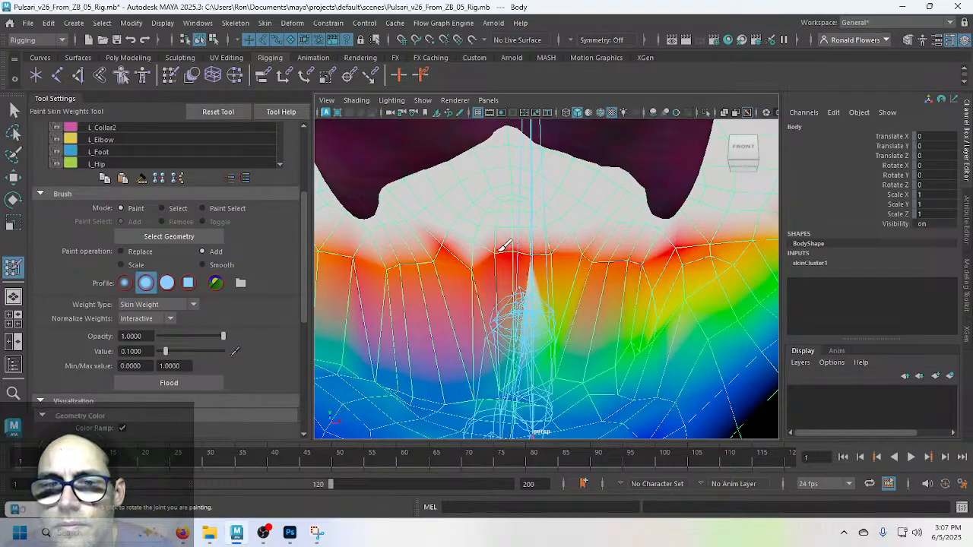
mouse_move(514, 310)
left_mouse_down("alt")
mouse_move(522, 261)
mouse_move(550, 279)
mouse_move(563, 274)
mouse_move(606, 326)
mouse_move(539, 269)
mouse_move(525, 272)
left_mouse_up("alt")
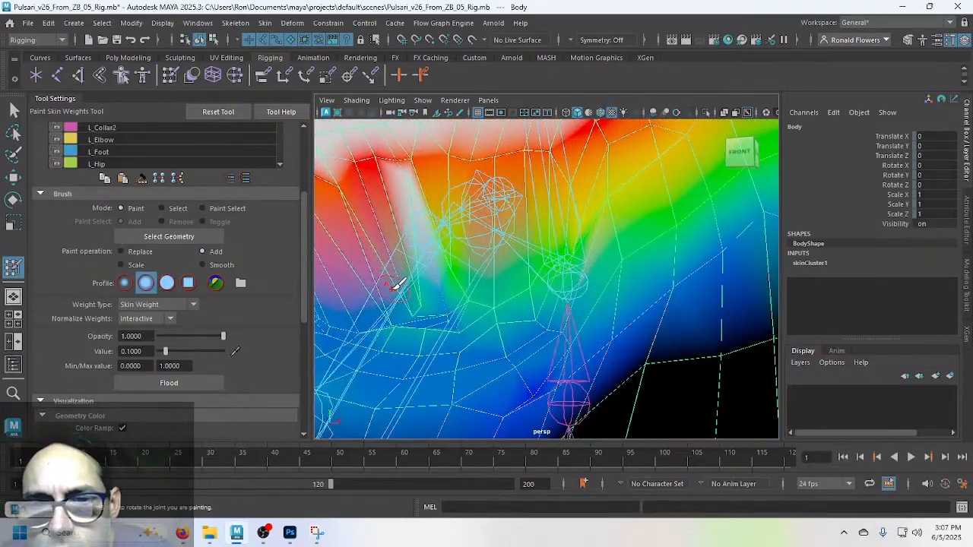
mouse_move(407, 289)
left_mouse_down()
mouse_move(412, 305)
mouse_move(409, 263)
mouse_move(413, 273)
mouse_move(441, 262)
left_mouse_up()
mouse_move(562, 226)
left_mouse_down()
mouse_move(550, 216)
mouse_move(569, 254)
mouse_move(557, 273)
mouse_move(445, 287)
mouse_move(559, 261)
left_mouse_up()
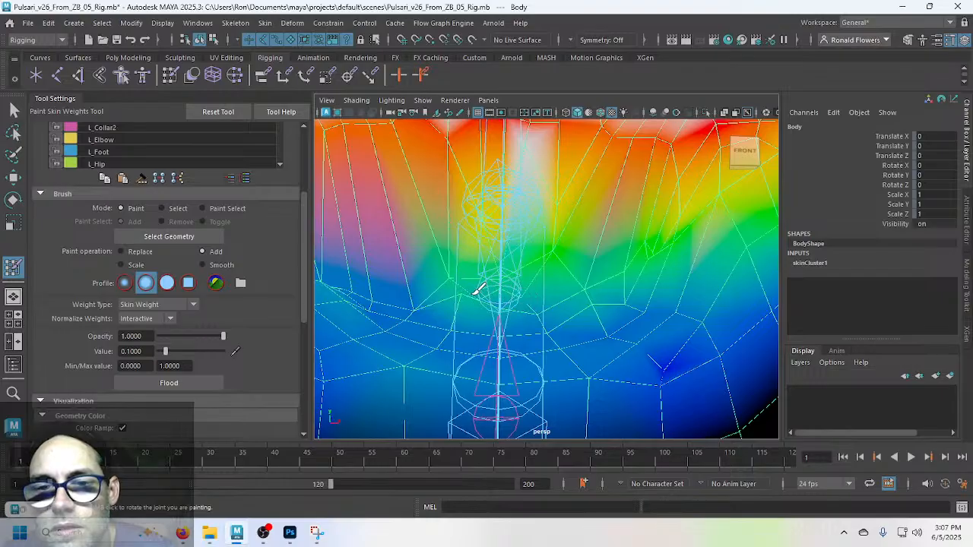
mouse_move(493, 265)
left_mouse_down()
mouse_move(456, 257)
mouse_move(558, 254)
left_mouse_up()
left_click_drag(460, 257, 439, 248)
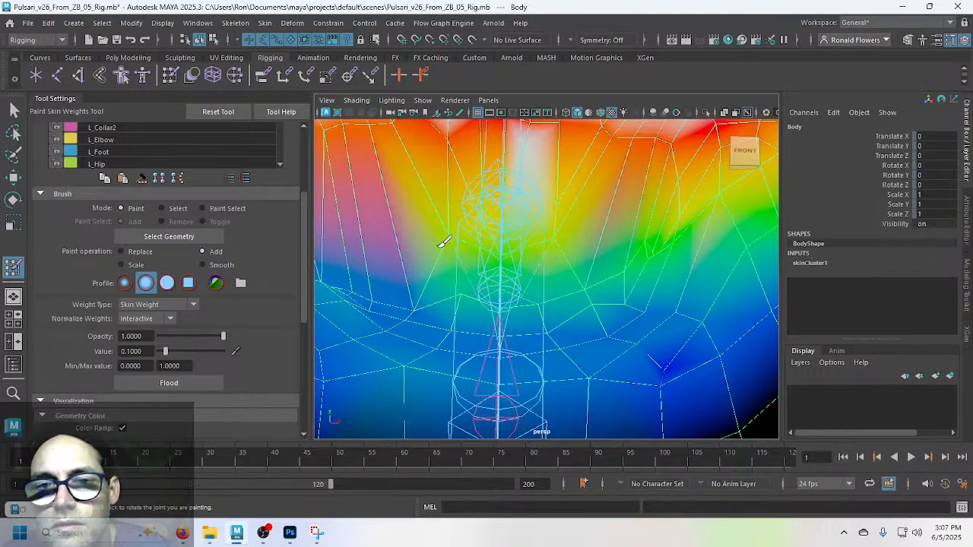
Step: Build up head weight on both sides of the centre line at the back of the mouth, working from alternating angles
left_click_drag(571, 236, 487, 247, "alt")
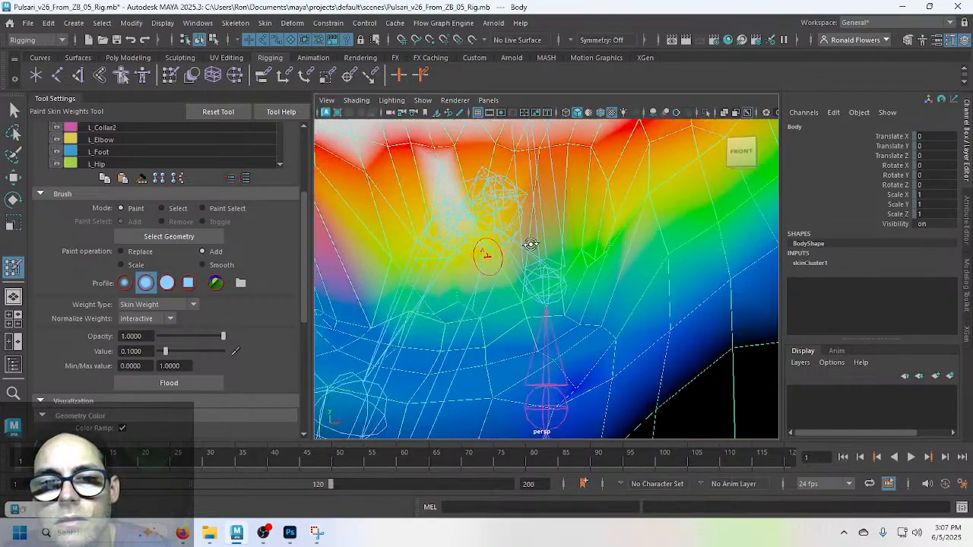
mouse_move(408, 227)
left_mouse_down("alt")
mouse_move(590, 263)
mouse_move(624, 250)
mouse_move(489, 256)
left_mouse_up("alt")
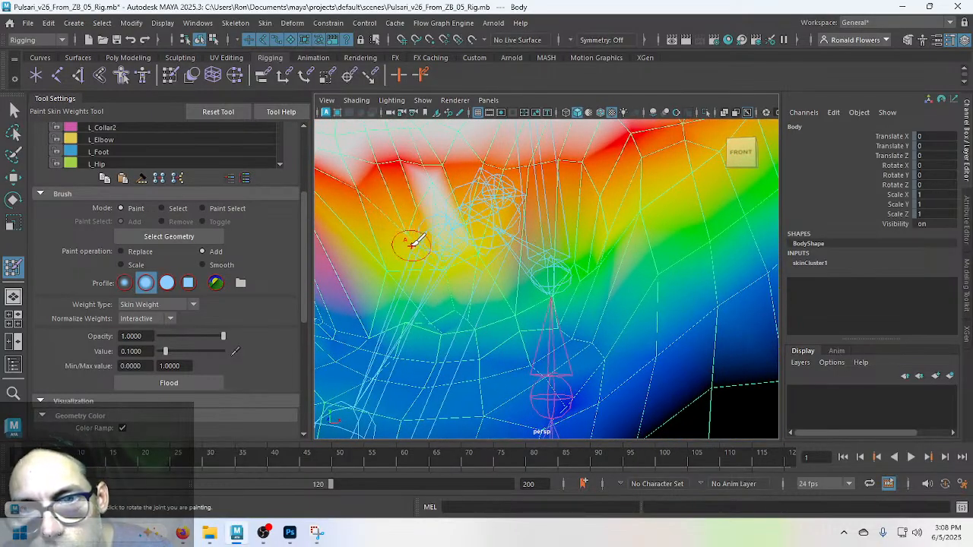
left_click_drag(402, 213, 533, 220, "alt")
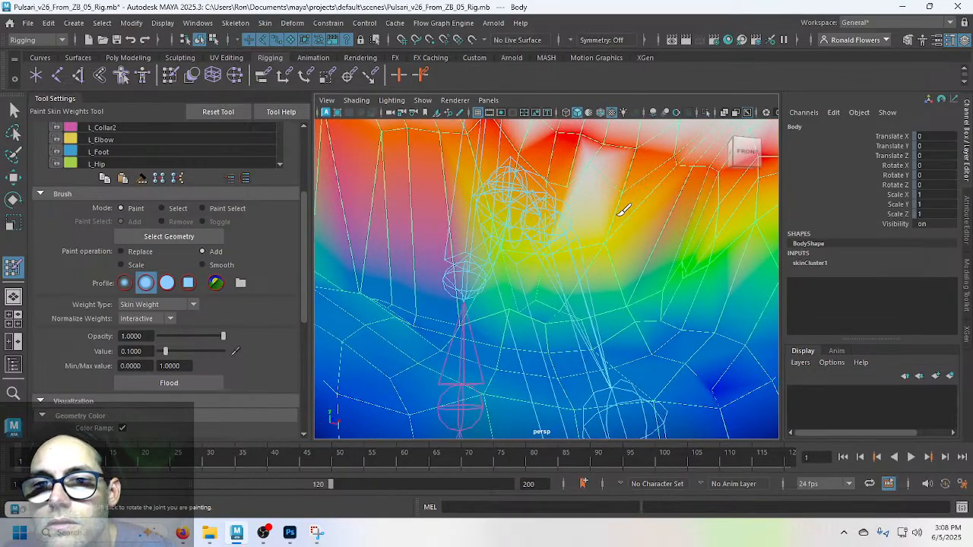
left_click_drag(630, 185, 487, 191, "alt")
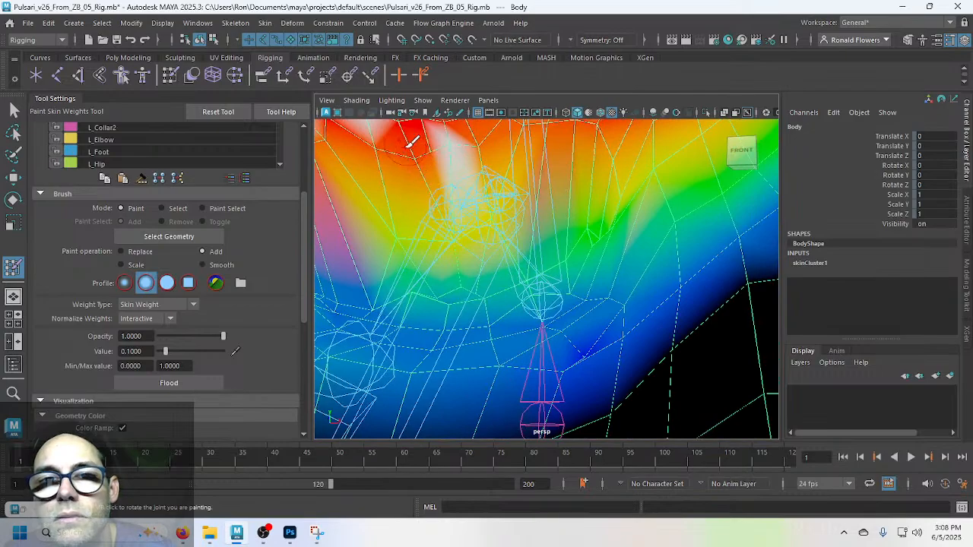
left_click_drag(439, 141, 527, 183, "alt")
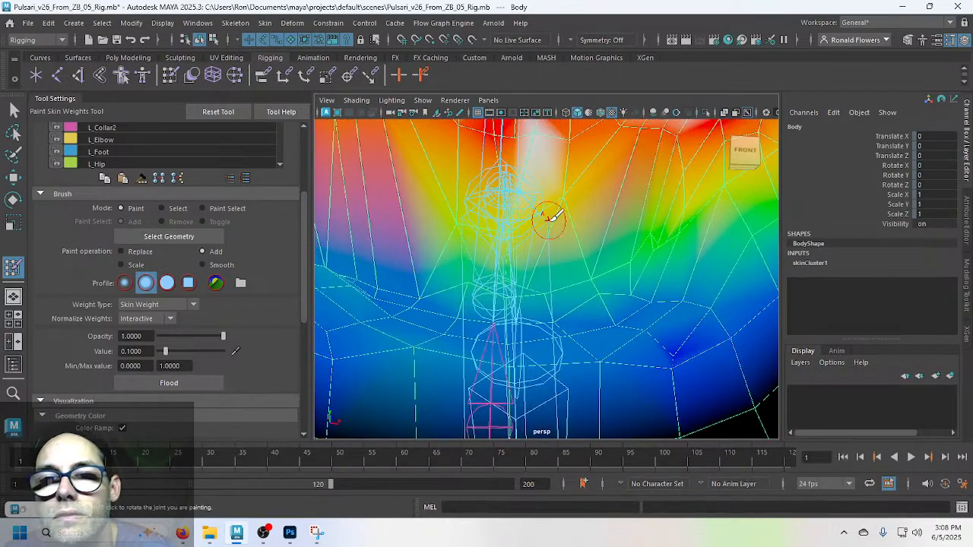
left_click_drag(550, 218, 646, 267, "alt")
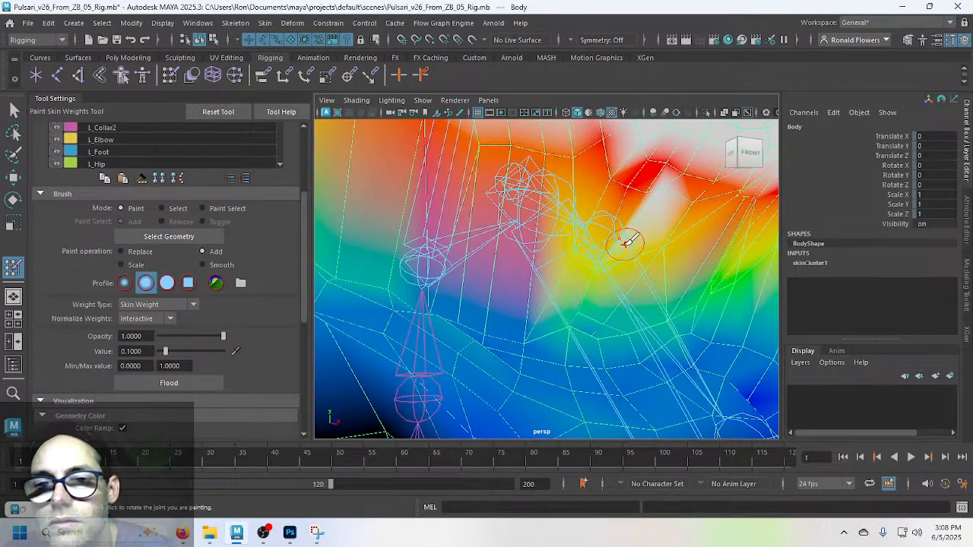
left_click_drag(630, 239, 544, 232, "alt")
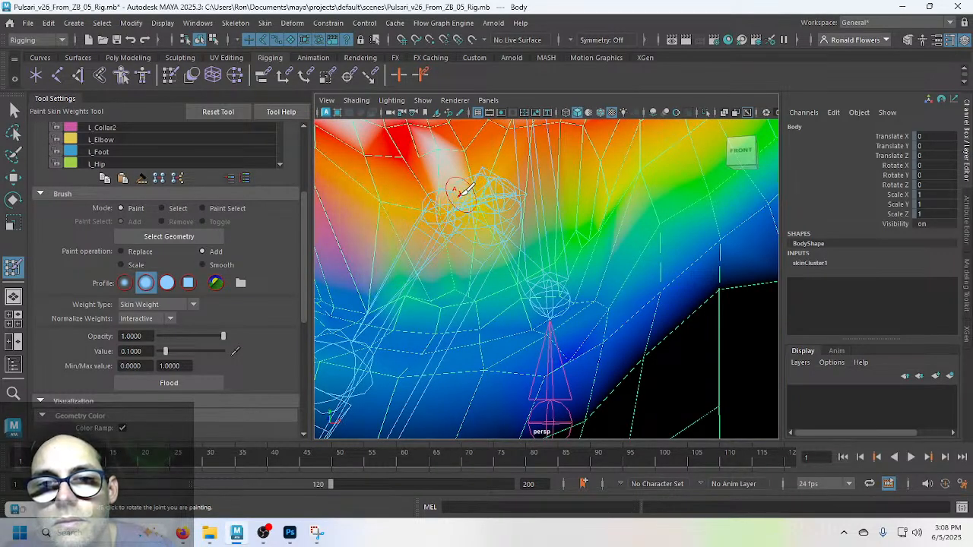
Step: Even out the head weight falloff across the throat by adding weight from the centre outward on both sides
mouse_move(504, 255)
left_mouse_down("alt")
mouse_move(467, 272)
mouse_move(501, 268)
left_mouse_up("alt")
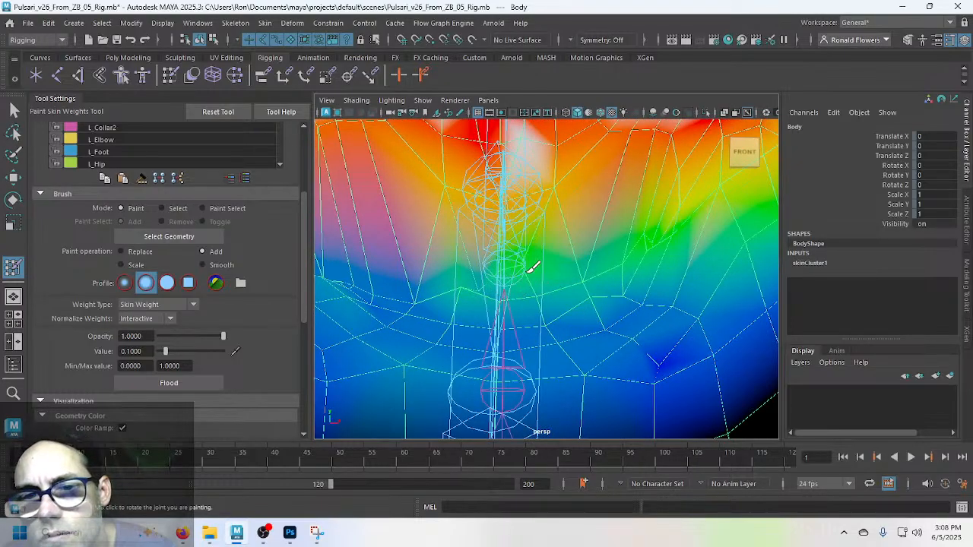
mouse_move(498, 279)
left_mouse_down()
mouse_move(482, 278)
mouse_move(502, 270)
left_mouse_up()
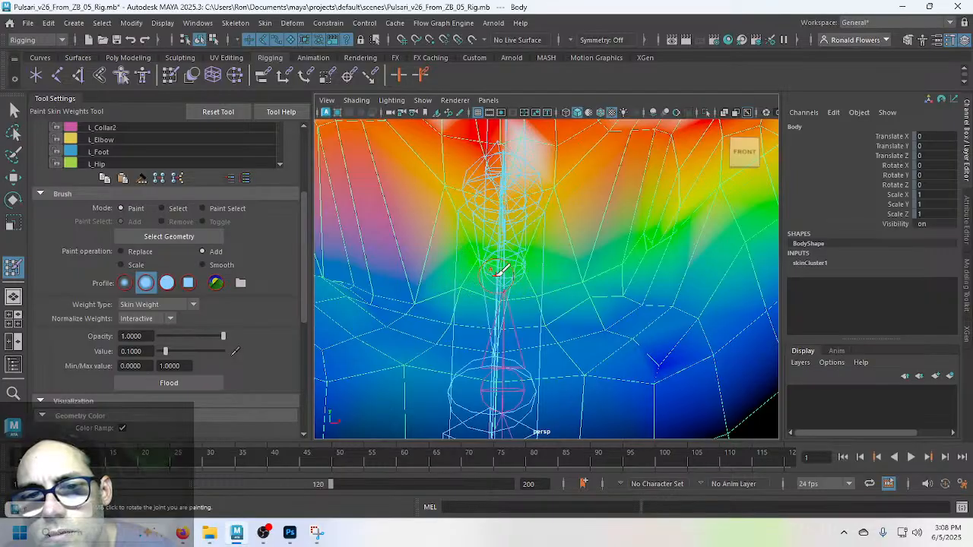
mouse_move(578, 268)
left_mouse_down()
mouse_move(590, 243)
mouse_move(608, 255)
mouse_move(641, 226)
mouse_move(651, 235)
left_mouse_up()
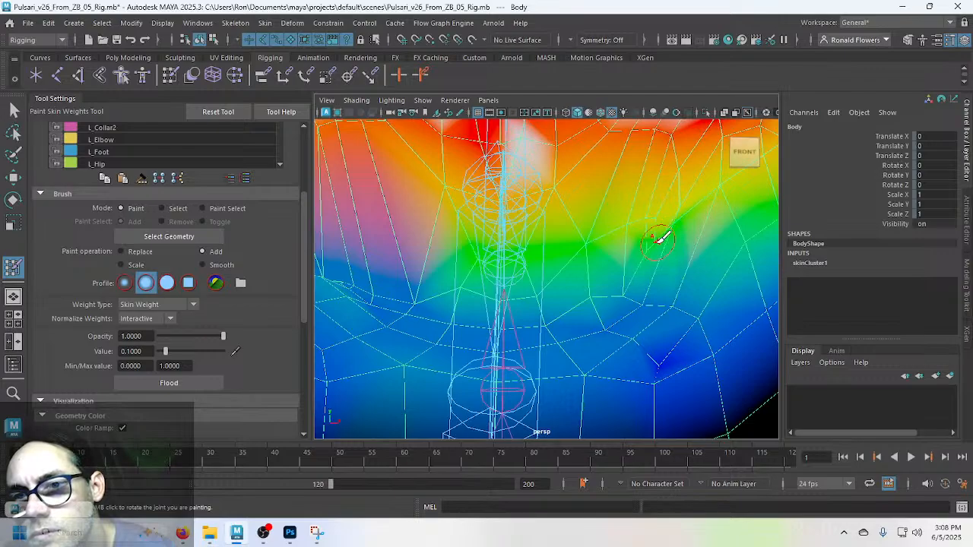
mouse_move(652, 243)
left_mouse_down("alt")
mouse_move(612, 263)
mouse_move(628, 260)
mouse_move(576, 261)
mouse_move(626, 261)
mouse_move(535, 273)
left_mouse_up("alt")
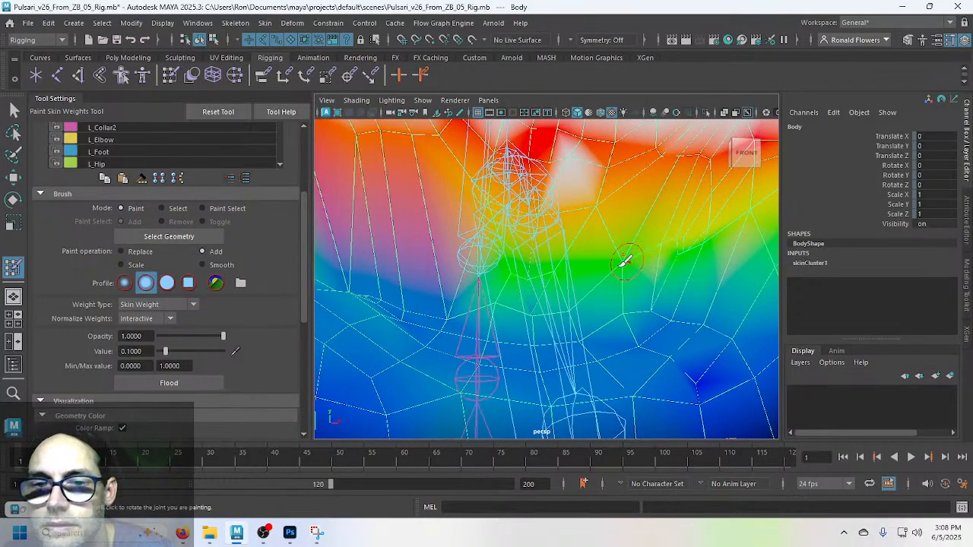
mouse_move(474, 284)
left_mouse_down()
mouse_move(433, 302)
mouse_move(400, 275)
mouse_move(347, 271)
mouse_move(363, 269)
mouse_move(340, 240)
mouse_move(365, 224)
mouse_move(387, 235)
mouse_move(386, 260)
mouse_move(398, 254)
mouse_move(410, 282)
mouse_move(446, 304)
mouse_move(457, 265)
mouse_move(454, 284)
left_mouse_up()
mouse_move(516, 287)
left_mouse_down("alt")
mouse_move(491, 291)
mouse_move(502, 291)
left_mouse_up("alt")
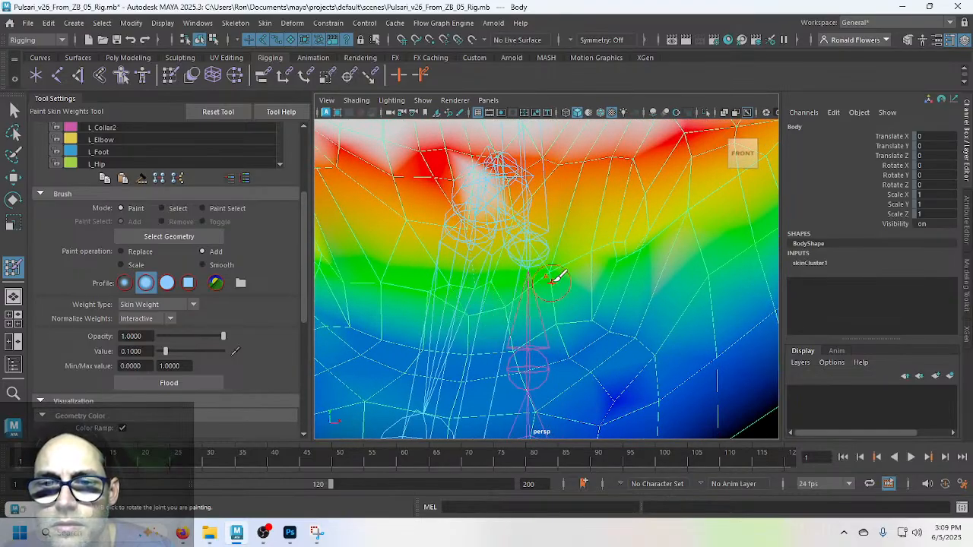
mouse_move(537, 278)
left_mouse_down("alt")
mouse_move(481, 310)
mouse_move(495, 307)
mouse_move(441, 289)
mouse_move(482, 297)
mouse_move(472, 302)
mouse_move(482, 289)
mouse_move(536, 290)
mouse_move(495, 282)
mouse_move(527, 279)
left_mouse_up("alt")
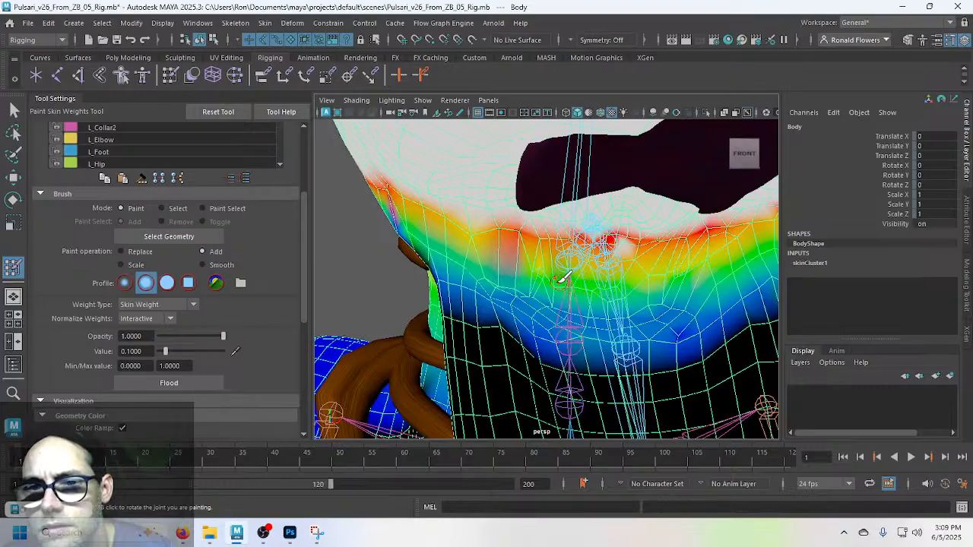
scroll(536, 282, "up", 3)
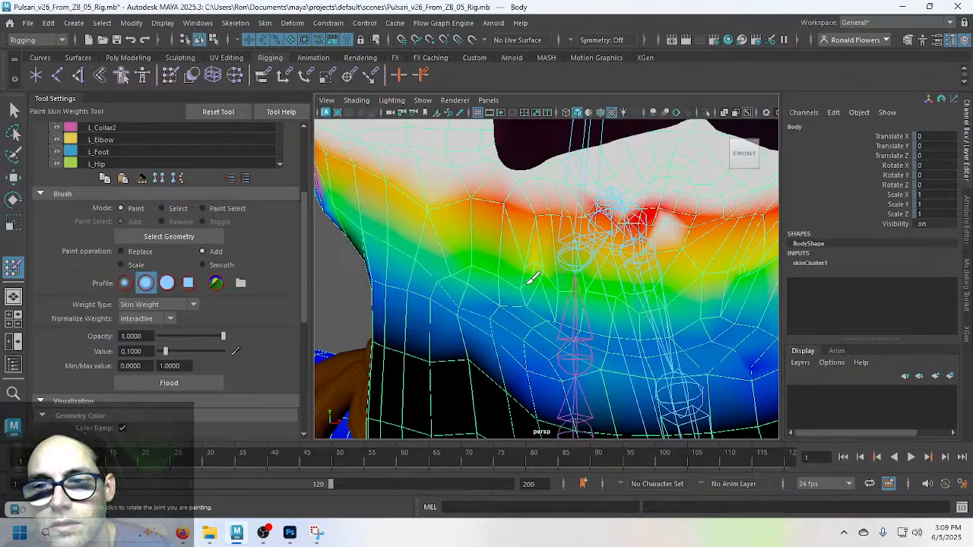
mouse_move(542, 276)
left_mouse_down("alt")
mouse_move(646, 289)
mouse_move(544, 275)
left_mouse_up("alt")
Step: Leave weight painting, deselect the body, save the scene and inspect the open jaw from the side
scroll(544, 275, "down", 5)
key("q")
left_click(653, 225)
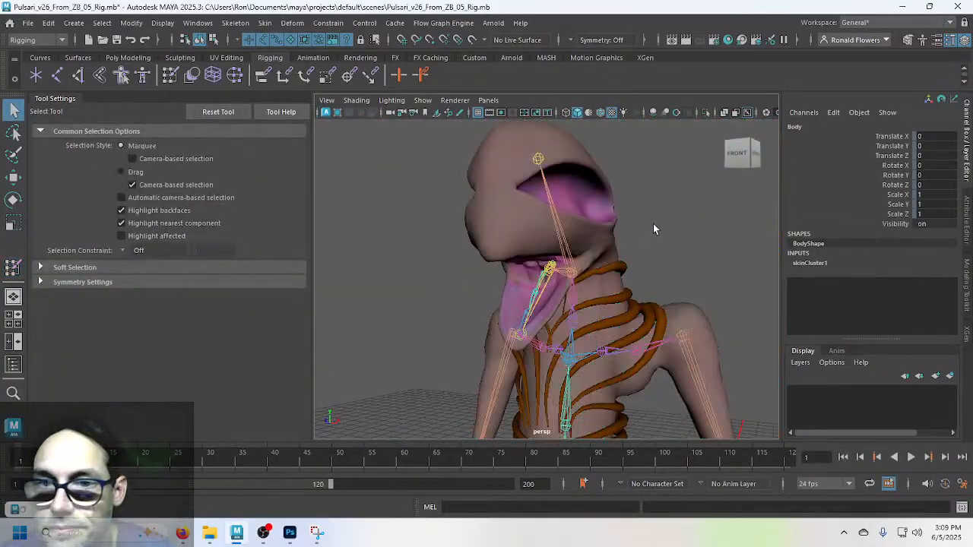
scroll(630, 262, "up", 5)
left_click_drag(630, 262, 511, 243, "alt")
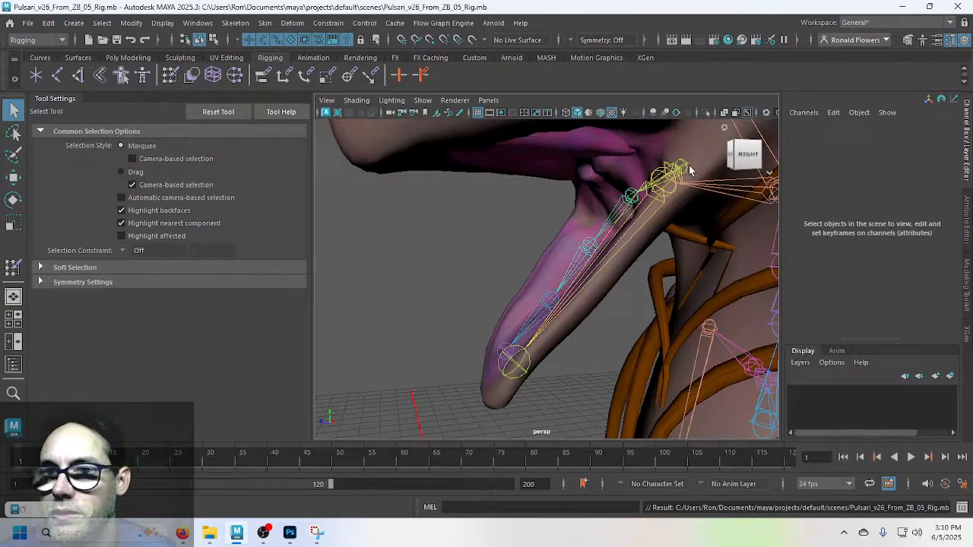
Step: Return the skinned body to its bind pose and hide the body mesh
left_click(627, 187)
left_click(264, 23)
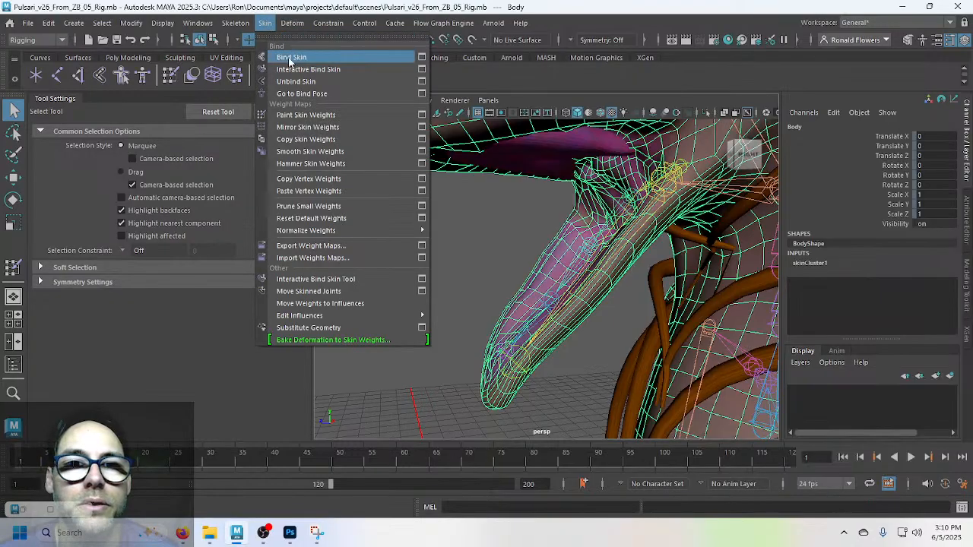
left_click(321, 94)
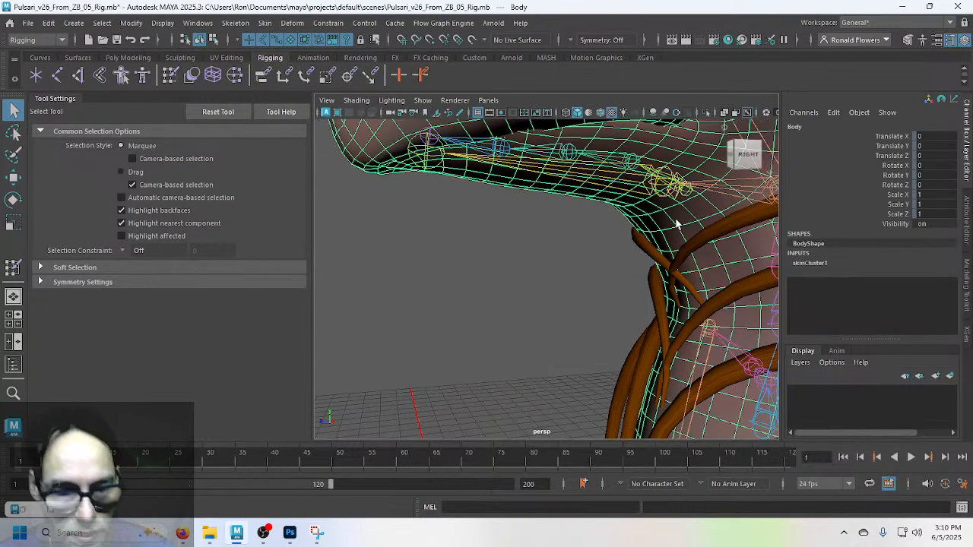
key("ctrl+h")
Step: Select the Tongue1 joint at the base of the exposed tongue
left_click(551, 275)
left_click_drag(559, 241, 601, 278, "alt")
left_click(653, 268)
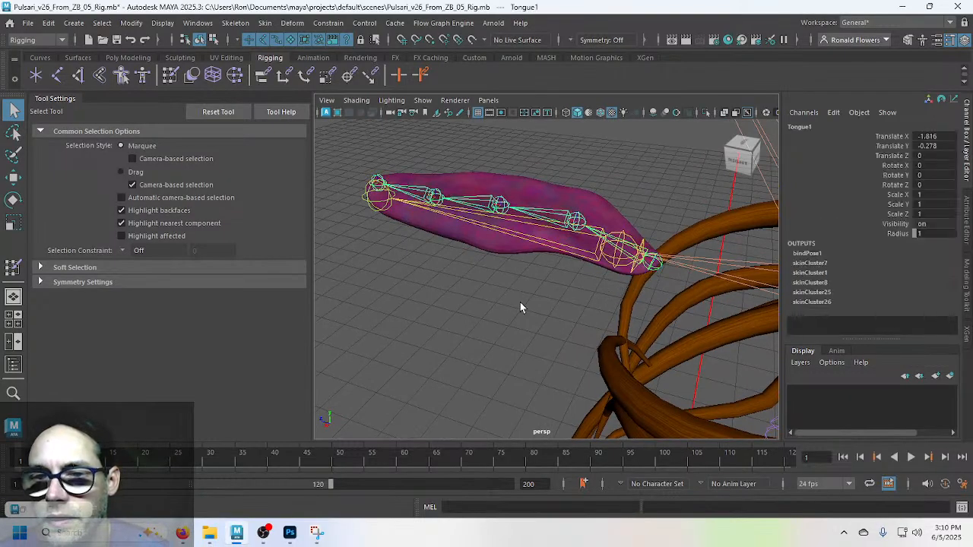
Step: Add the tongue mesh to the Tongue1 joint selection and save the scene
left_click(587, 217, "shift")
left_click_drag(482, 290, 513, 295, "alt")
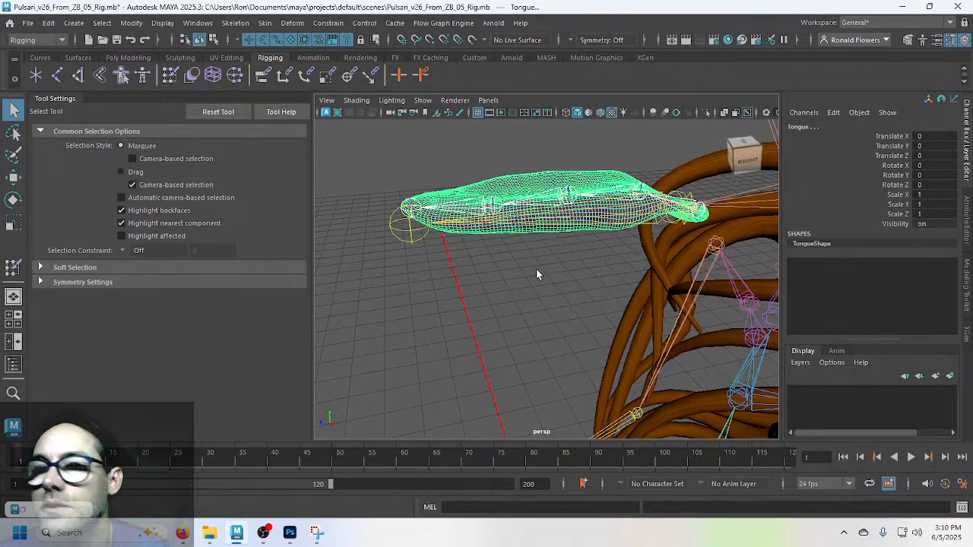
left_click(537, 181)
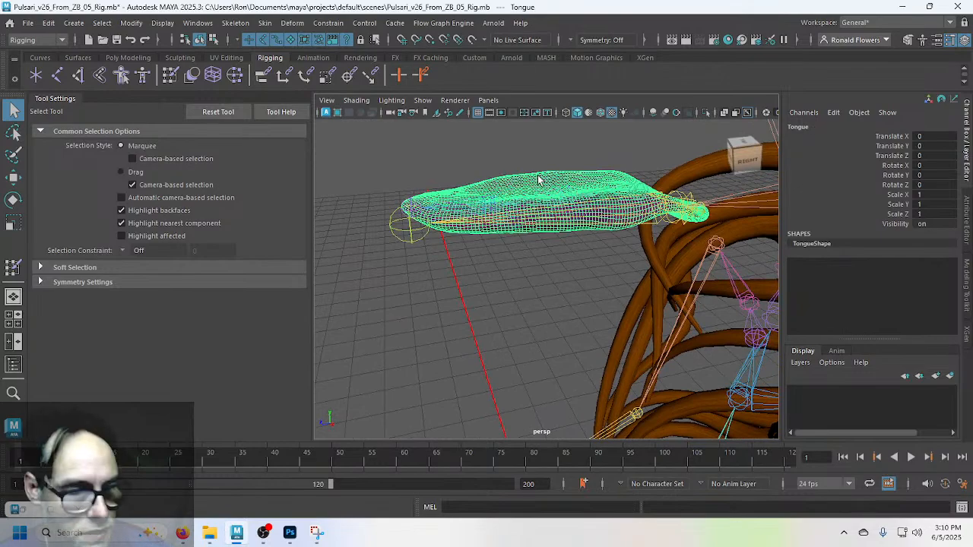
key("ctrl+z")
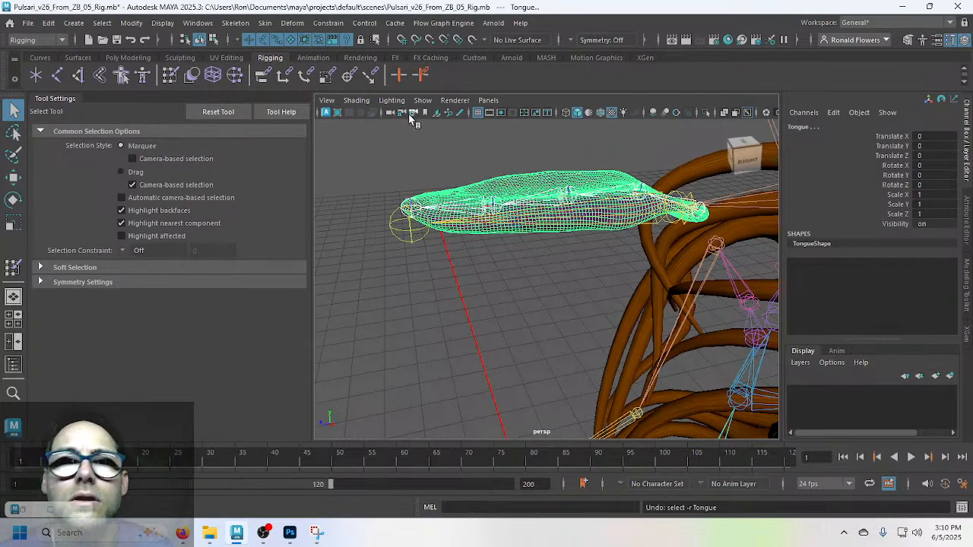
scroll(497, 179, "up", 2)
mouse_move(524, 196)
left_mouse_down("alt")
mouse_move(481, 223)
mouse_move(407, 226)
mouse_move(494, 201)
mouse_move(545, 207)
mouse_move(535, 196)
left_mouse_up("alt")
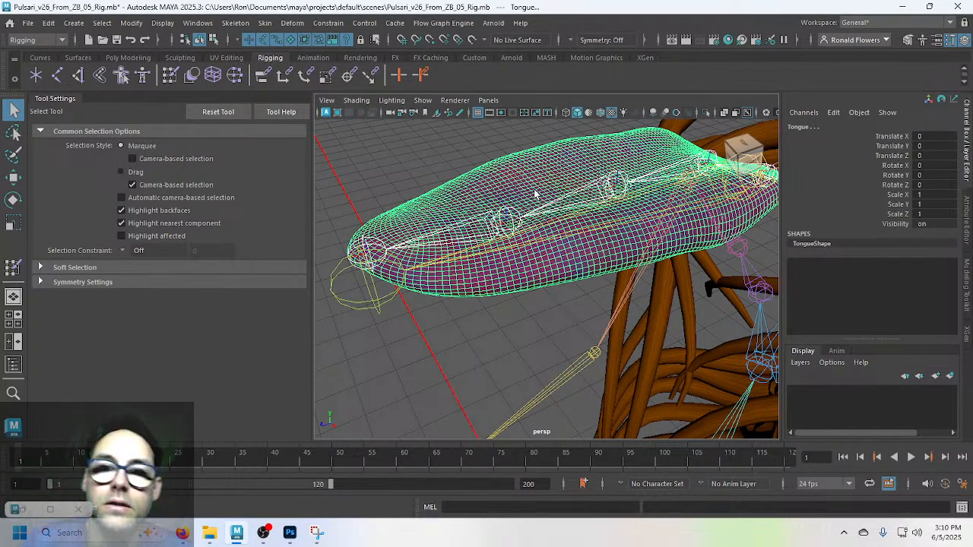
left_click(27, 23)
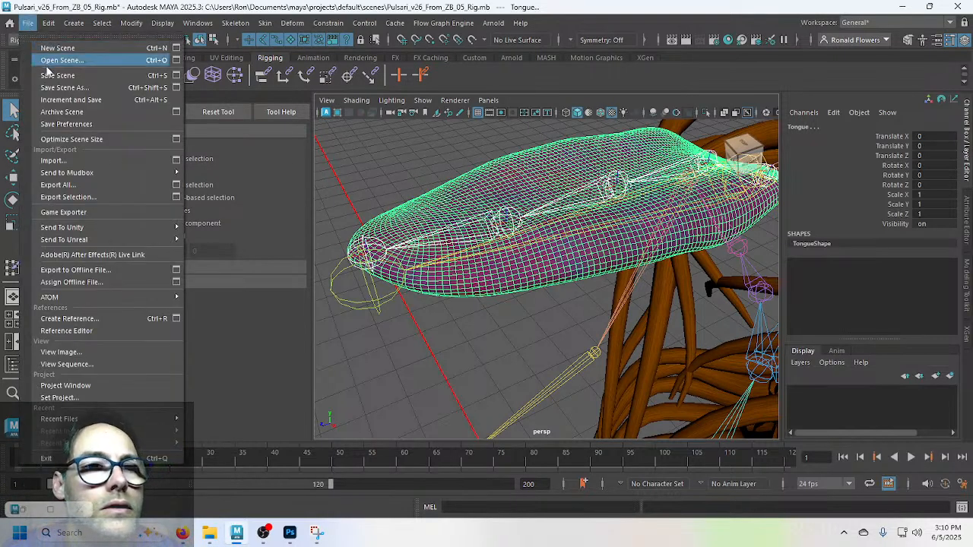
left_click(53, 71)
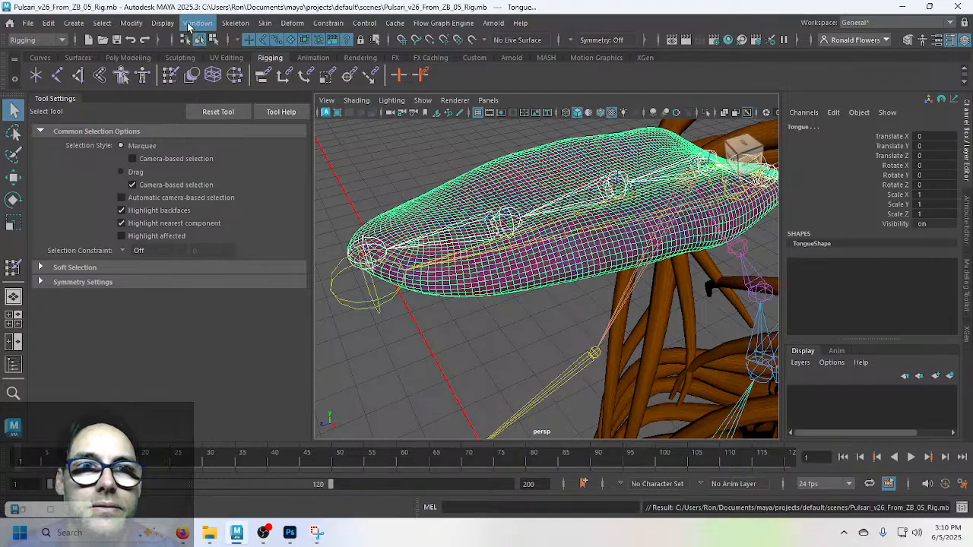
Step: Switch the menu set from Rigging to Modeling
left_click(235, 23)
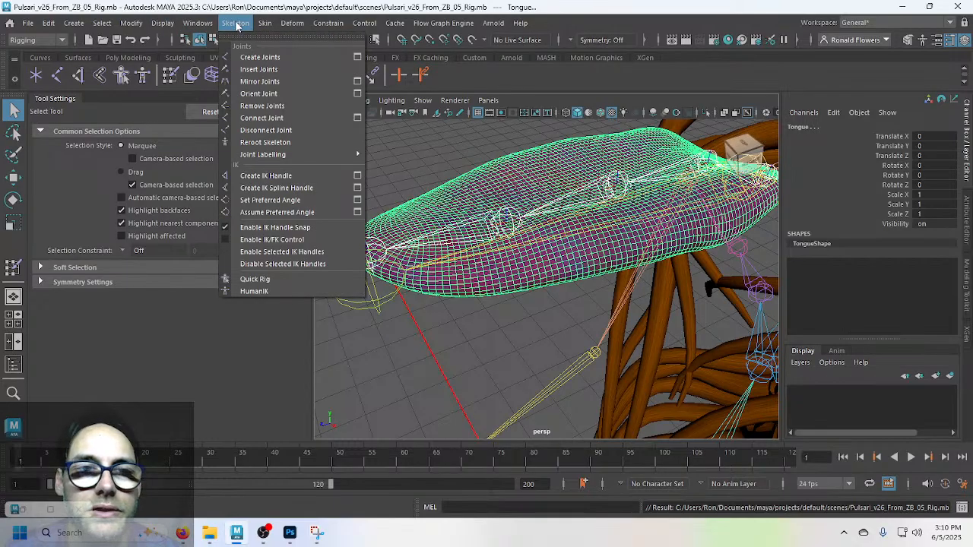
left_click(42, 41)
left_click(42, 41)
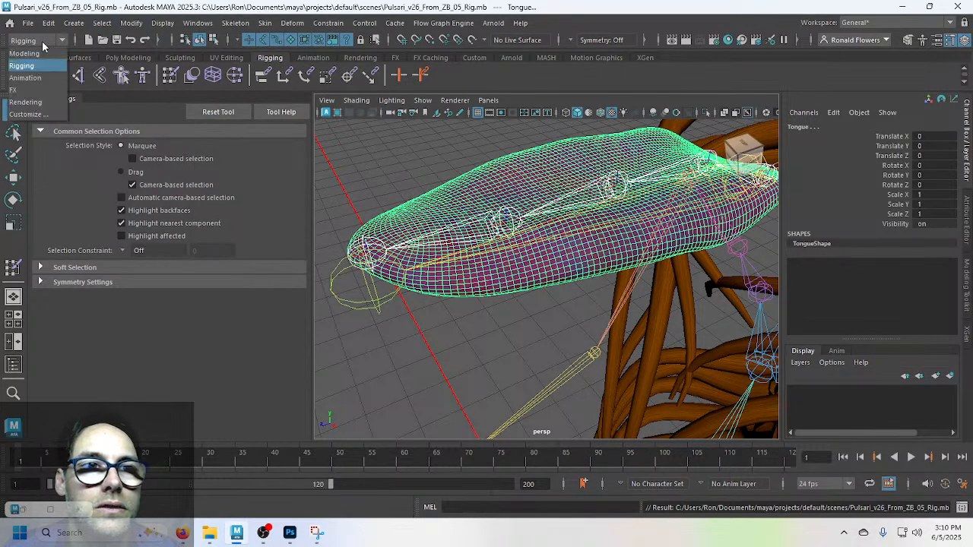
left_click(24, 54)
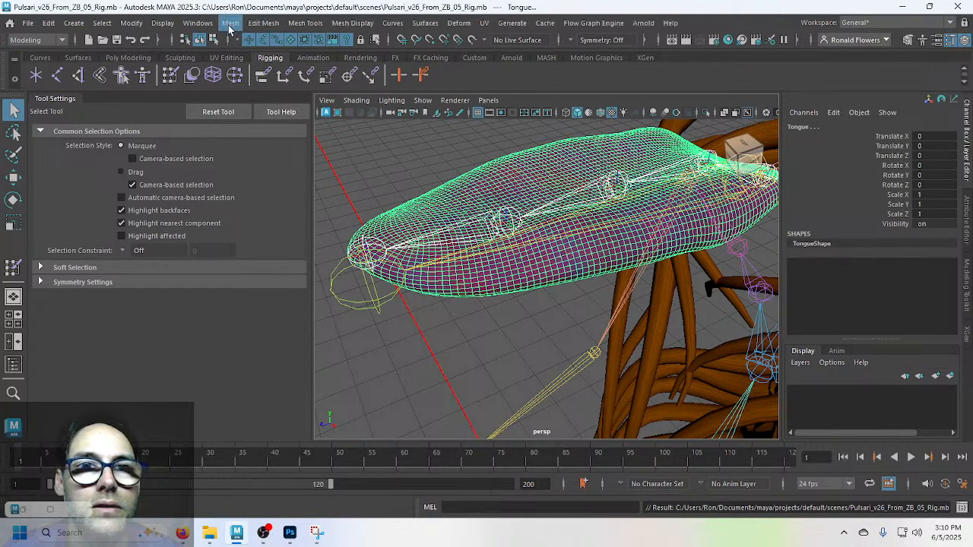
Step: Try reducing the tongue mesh by 50 percent with quads preserved at 1, undo the reduction and close its options
left_click(228, 25)
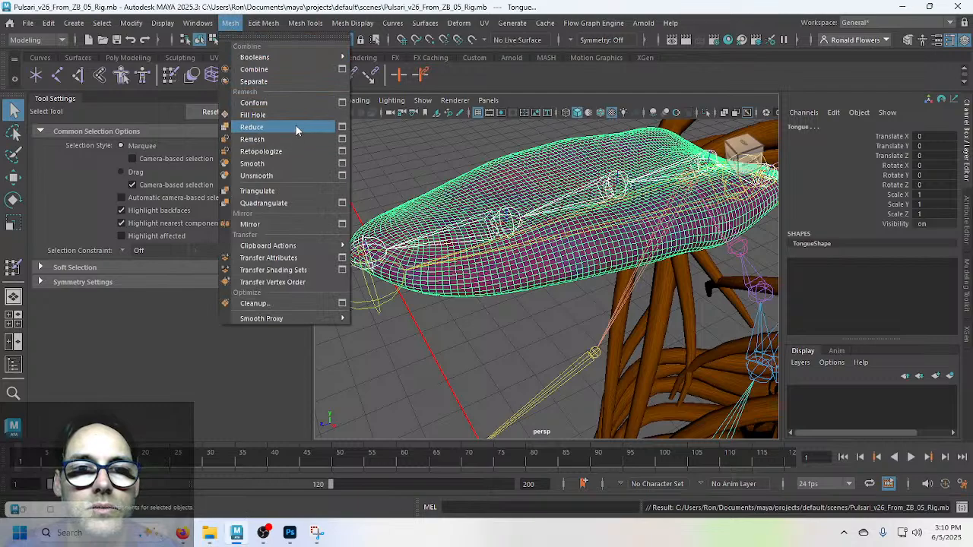
left_click(341, 128)
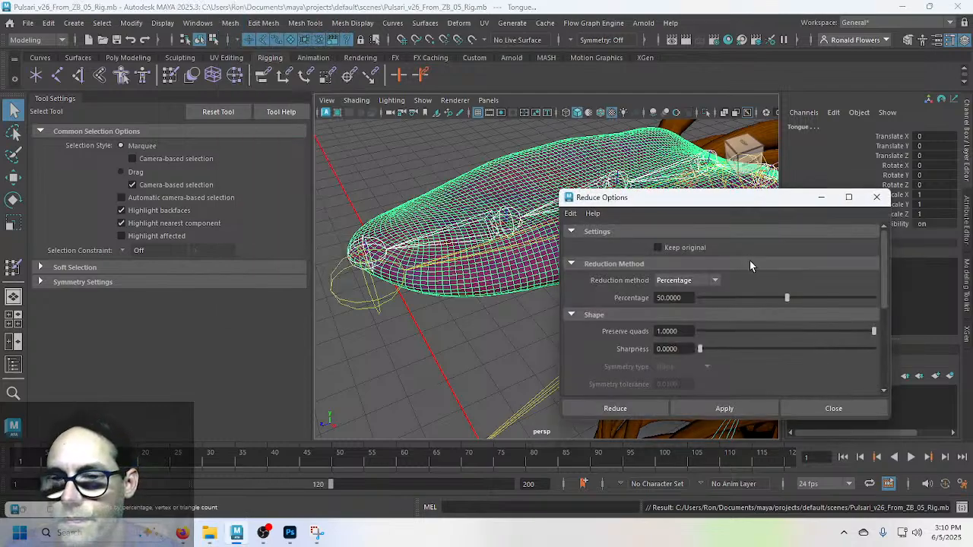
left_click(728, 410)
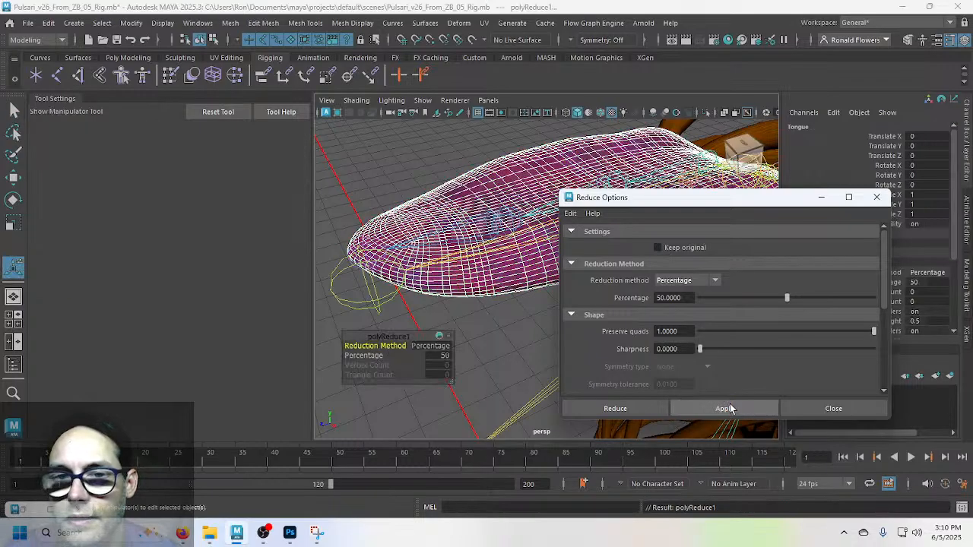
left_click_drag(624, 200, 802, 246)
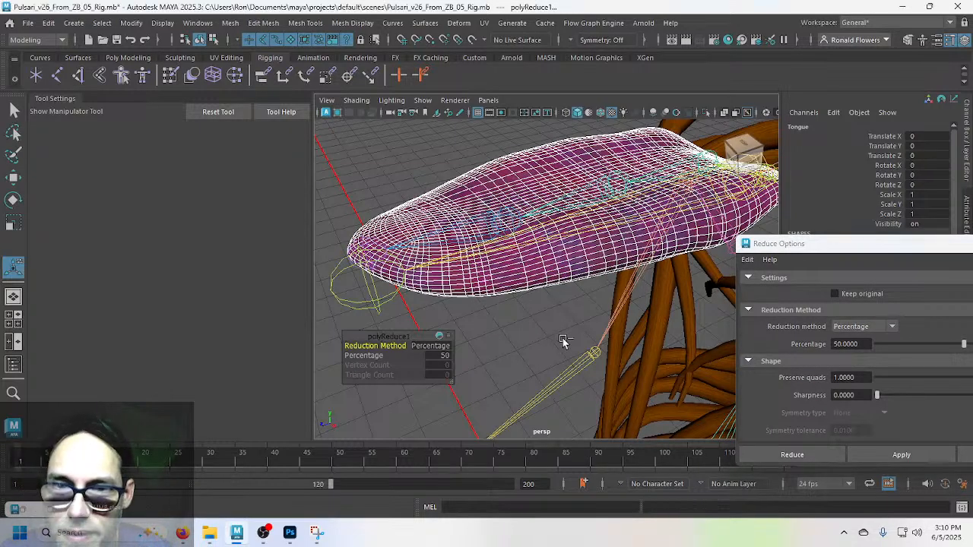
key("ctrl+z")
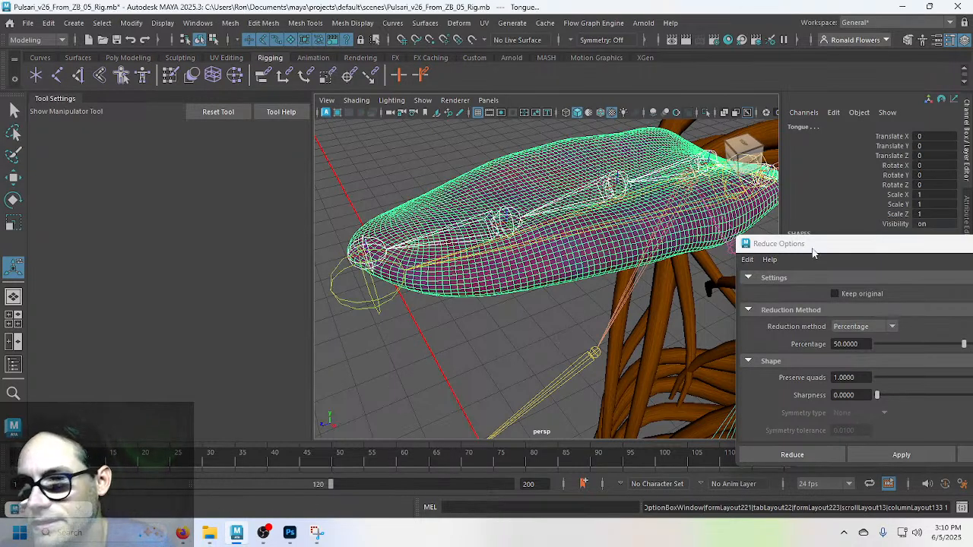
left_click_drag(813, 245, 589, 240)
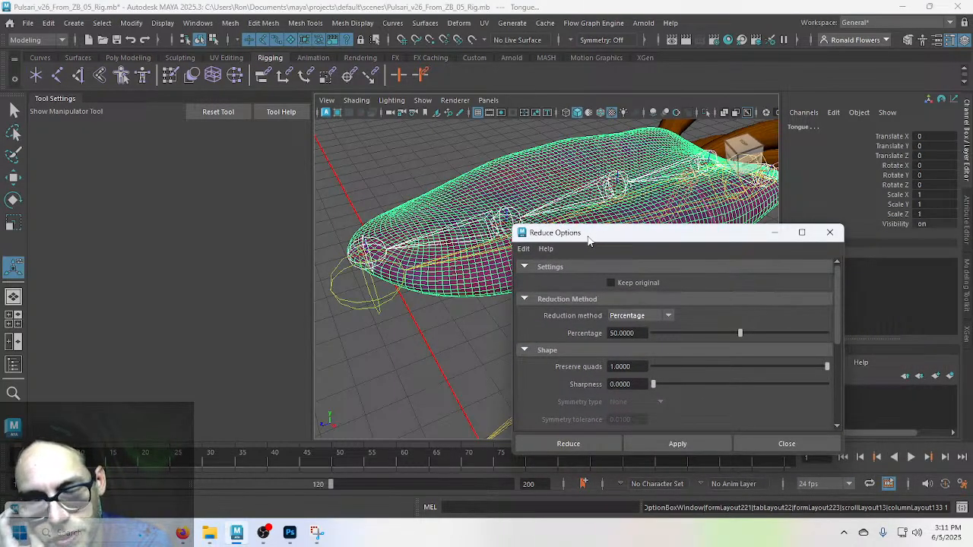
left_click(777, 444)
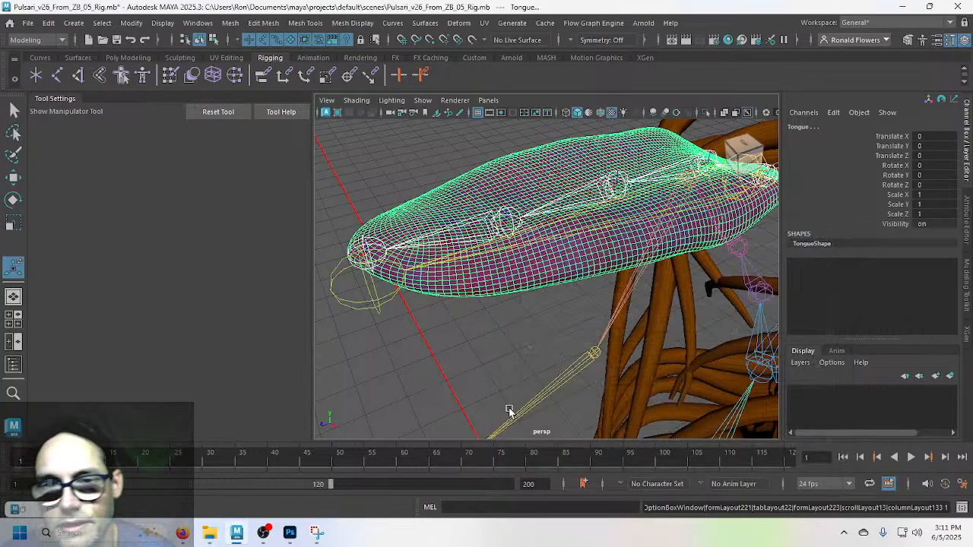
Step: Clear the selection and inspect the tongue's surface shading and wireframe, ending in object selection with nothing selected
left_click(521, 335)
left_click(541, 276)
left_click(492, 348)
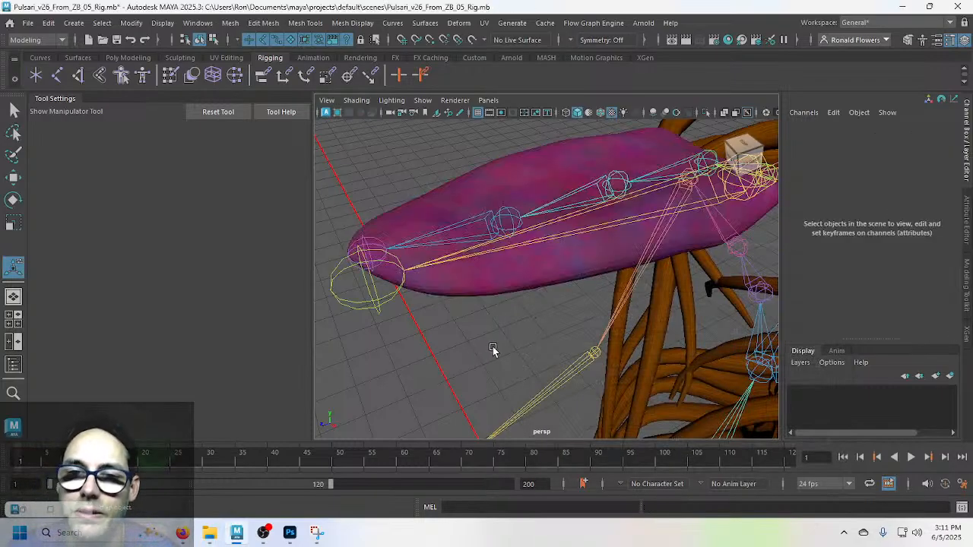
mouse_move(545, 317)
left_mouse_down("alt")
mouse_move(460, 312)
mouse_move(537, 309)
left_mouse_up("alt")
left_click(532, 282)
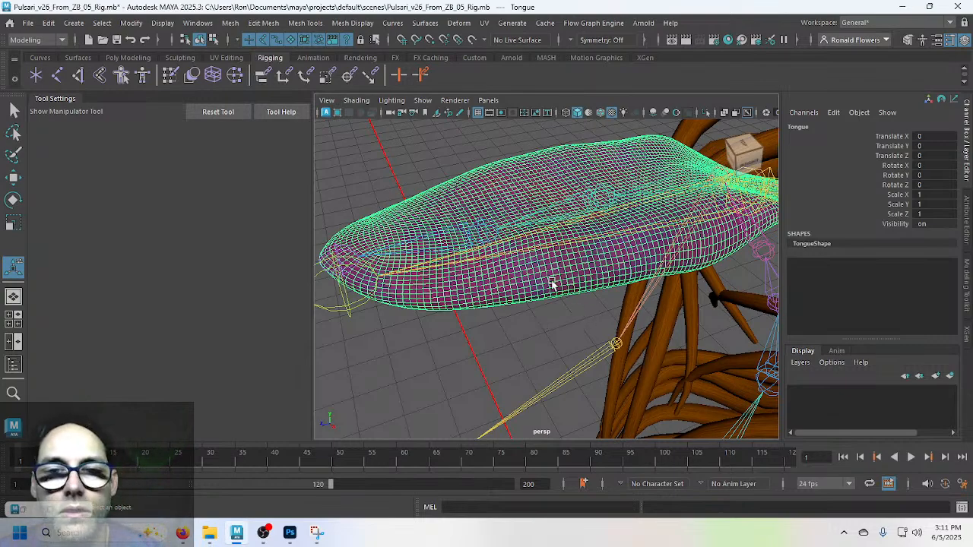
right_click_drag(497, 186, 524, 160)
left_click(446, 161)
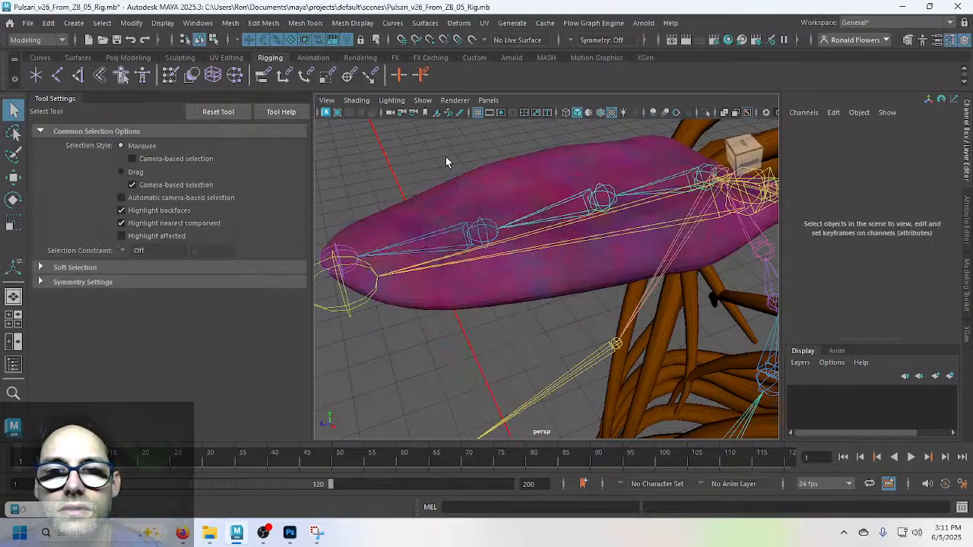
Step: Soften the edges of the tongue mesh and select the mesh again
left_click(481, 176)
left_click(353, 23)
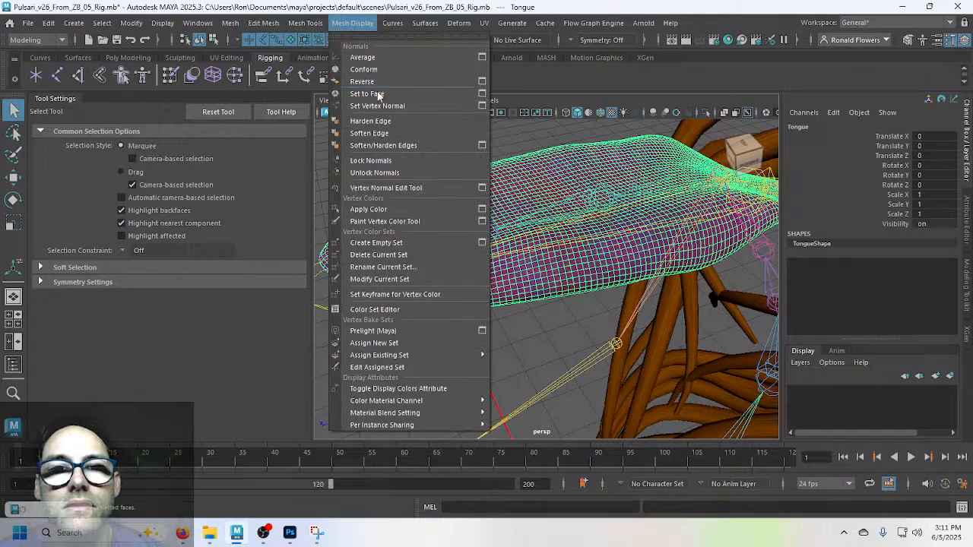
left_click(386, 137)
left_click(393, 142)
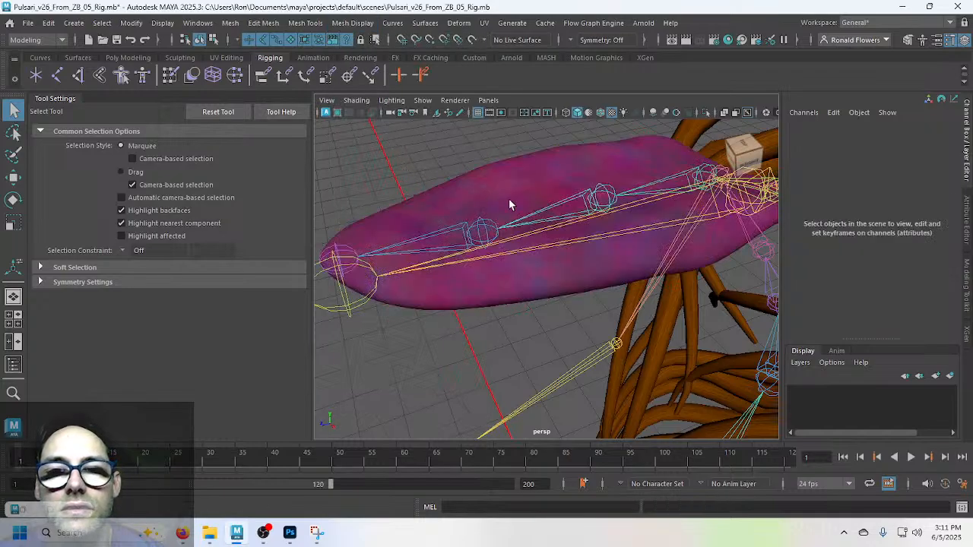
left_click(544, 297)
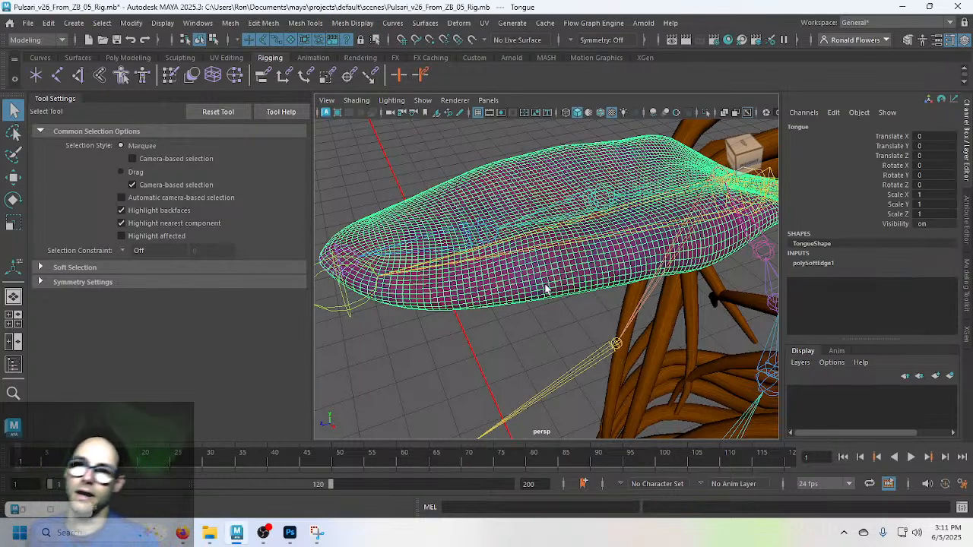
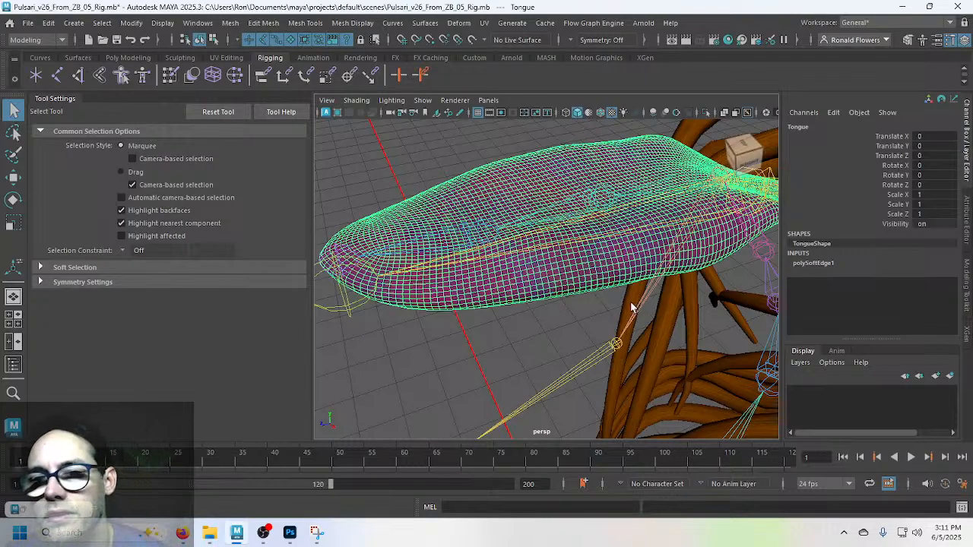
Step: Examine the tongue's UV layout in the UV Editor, minimize the editor and return to the tongue in object mode
scroll(597, 270, "down", 3)
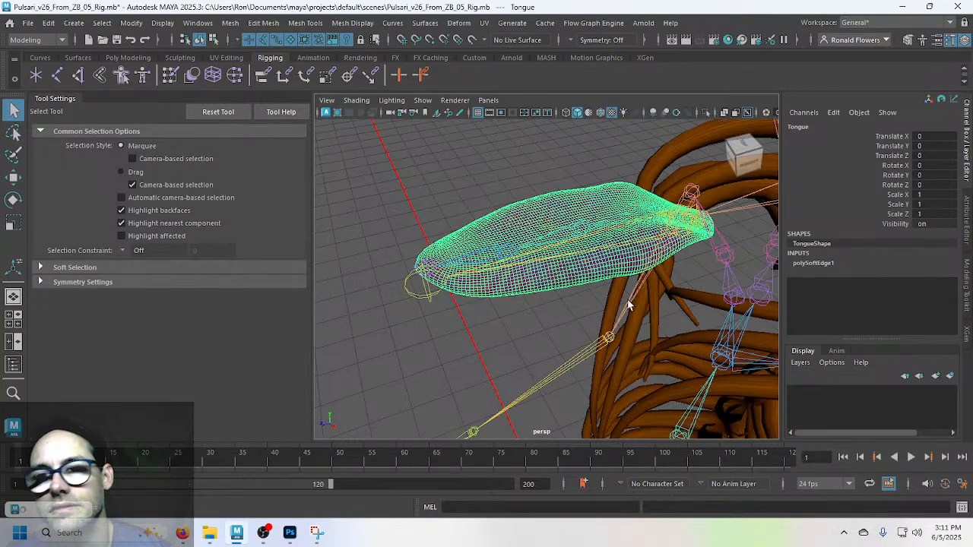
left_click_drag(687, 271, 600, 221, "alt")
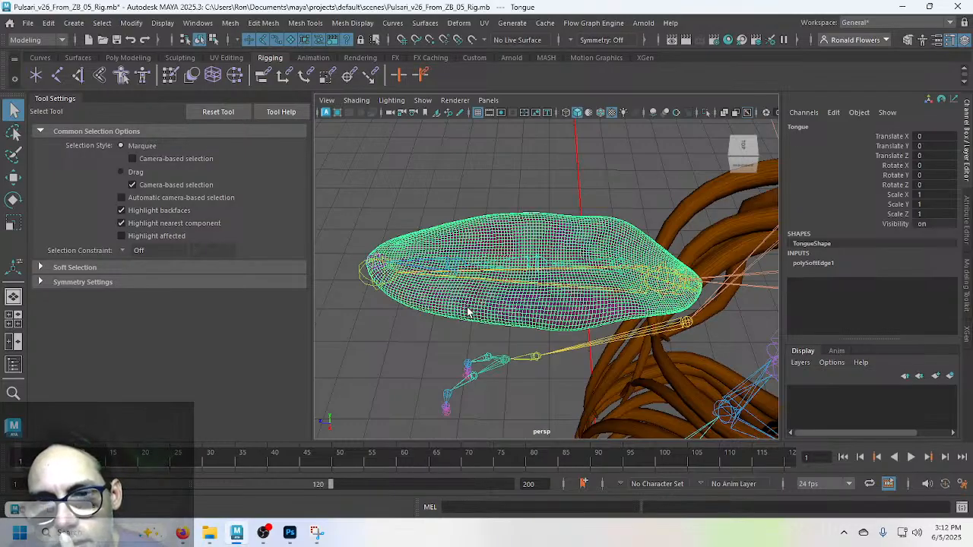
left_click(484, 22)
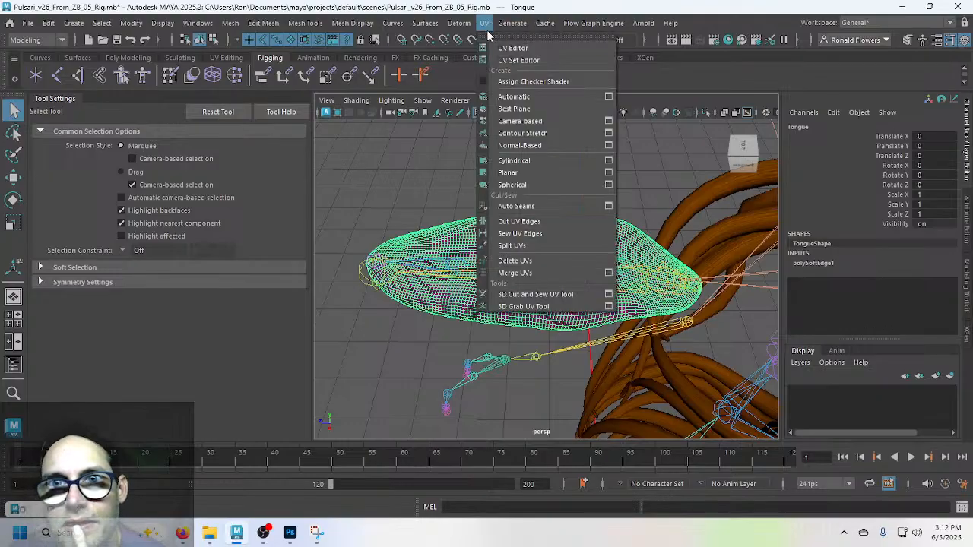
left_click(514, 47)
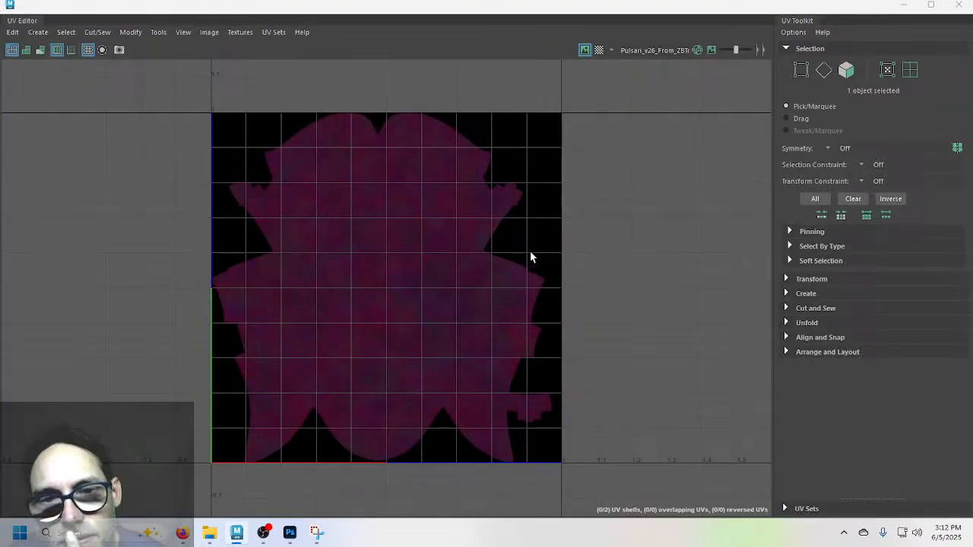
right_click_drag(529, 253, 567, 248)
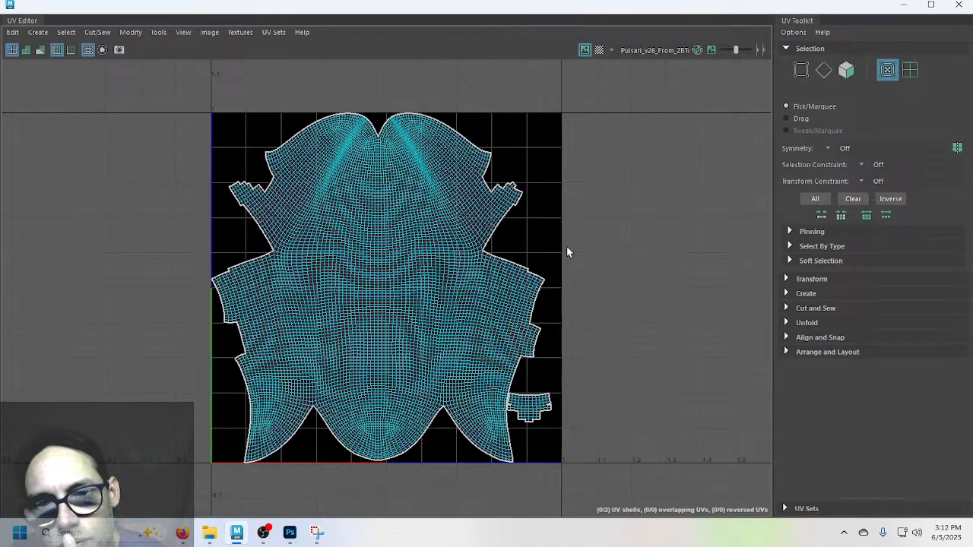
left_click(905, 4)
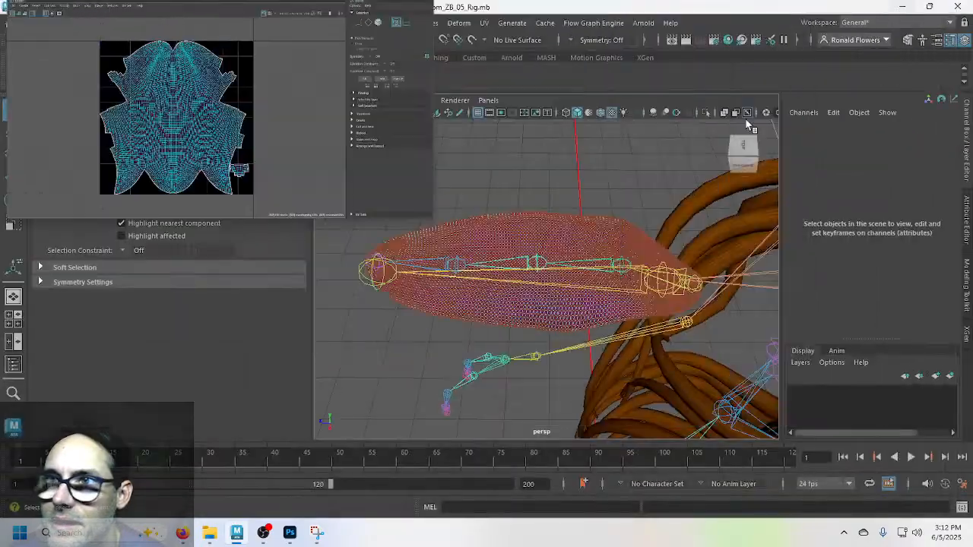
right_click_drag(502, 300, 544, 162)
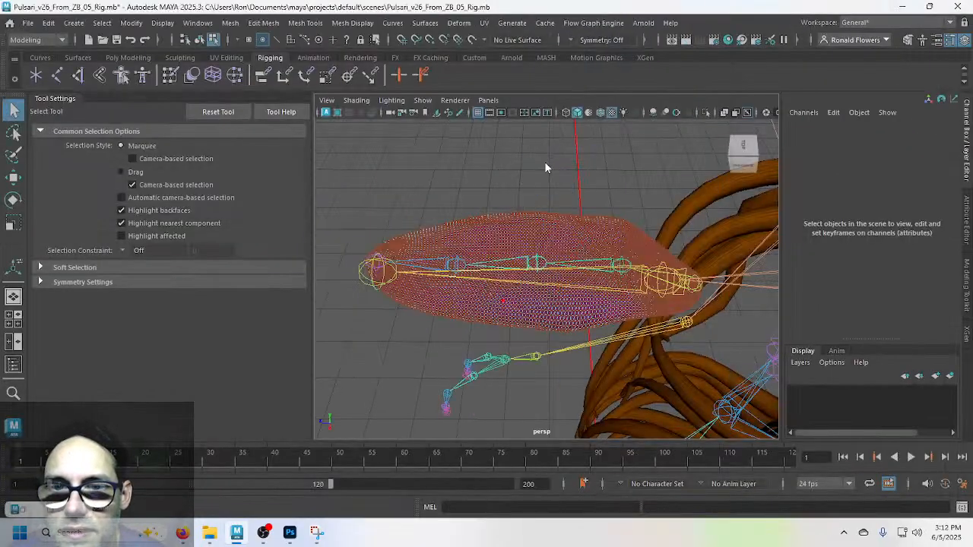
left_click(494, 320)
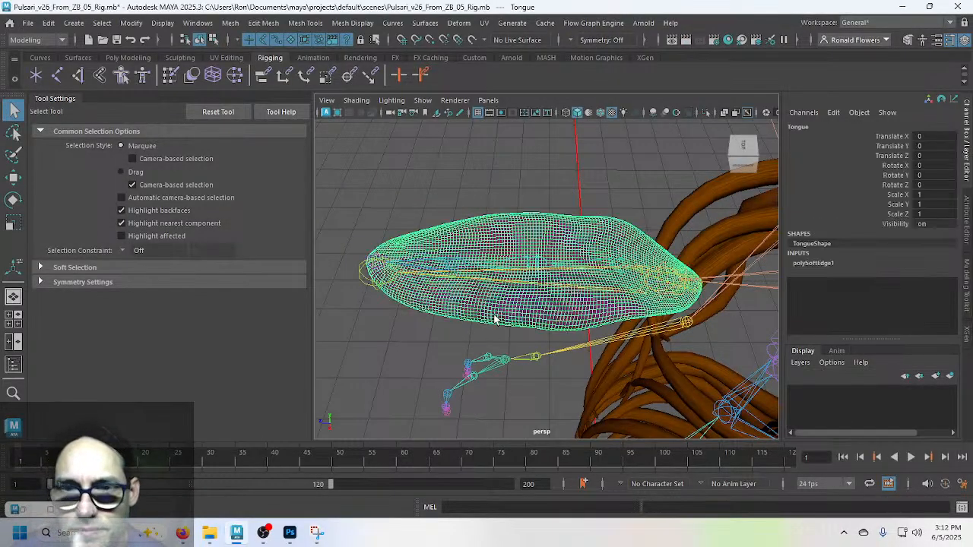
Step: Examine the tongue mesh's edge flow up close around the tip and body, and deselect the tongue
scroll(472, 323, "up", 5)
scroll(471, 326, "down", 3)
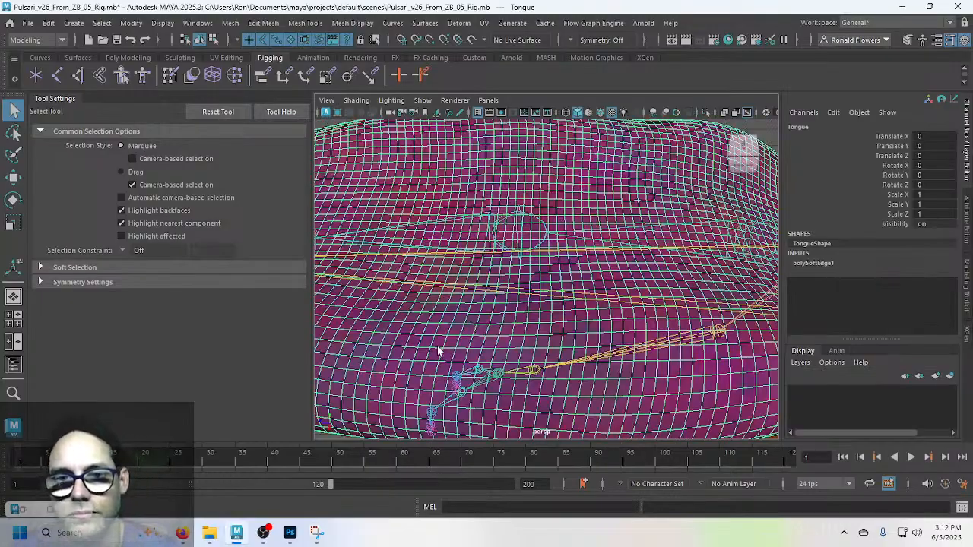
left_click_drag(440, 352, 519, 339, "alt")
scroll(521, 341, "up", 3)
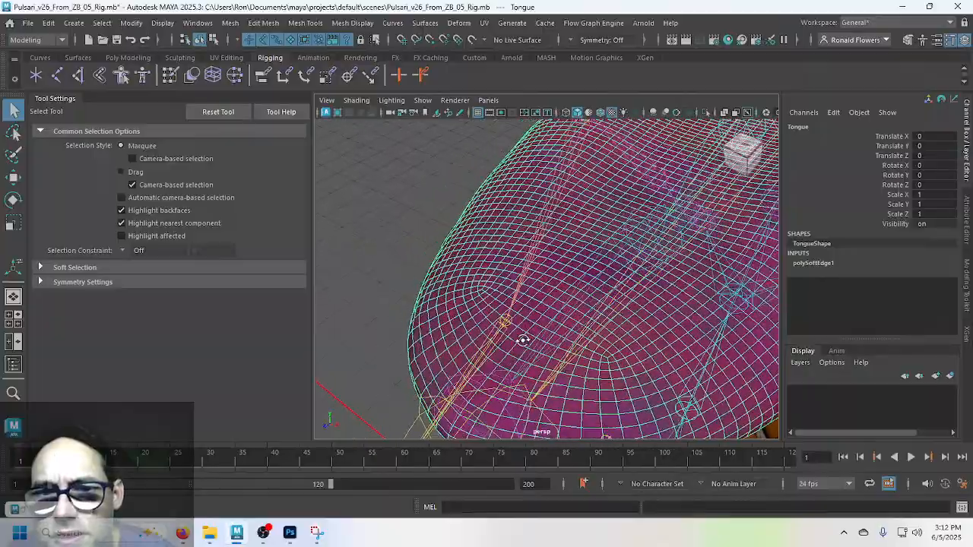
scroll(515, 343, "up", 4)
left_click_drag(465, 363, 498, 291, "alt")
scroll(498, 291, "down", 5)
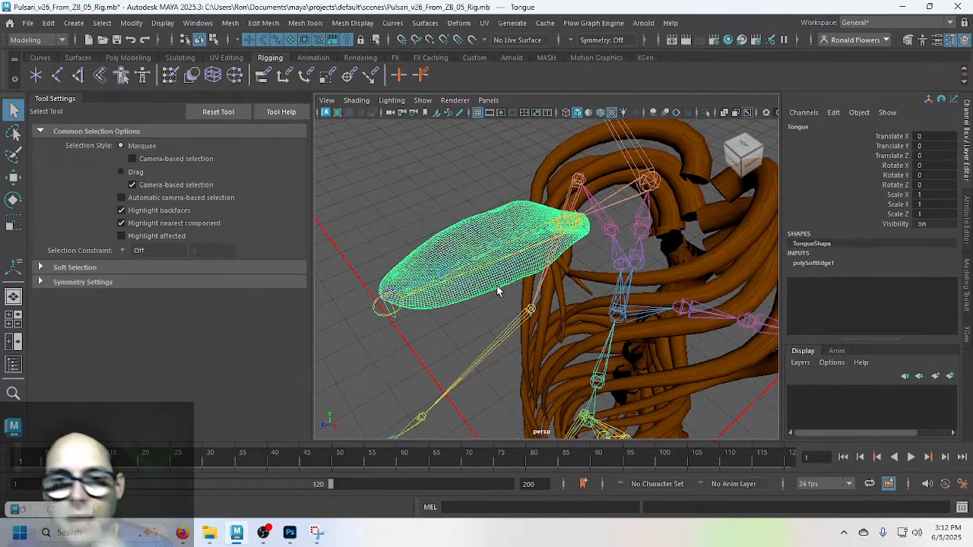
left_click(469, 219)
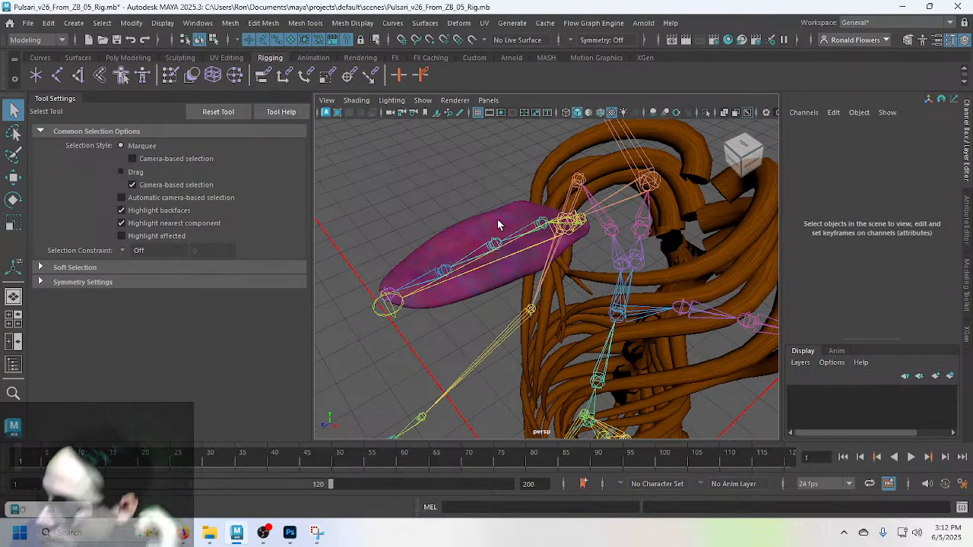
Step: Select the tongue mesh together with the root tongue joint, Tongue1, and switch to the Rigging menu set
scroll(540, 270, "up", 3)
left_click(508, 268)
left_click_drag(508, 269, 423, 277, "alt")
left_click(584, 230, "shift")
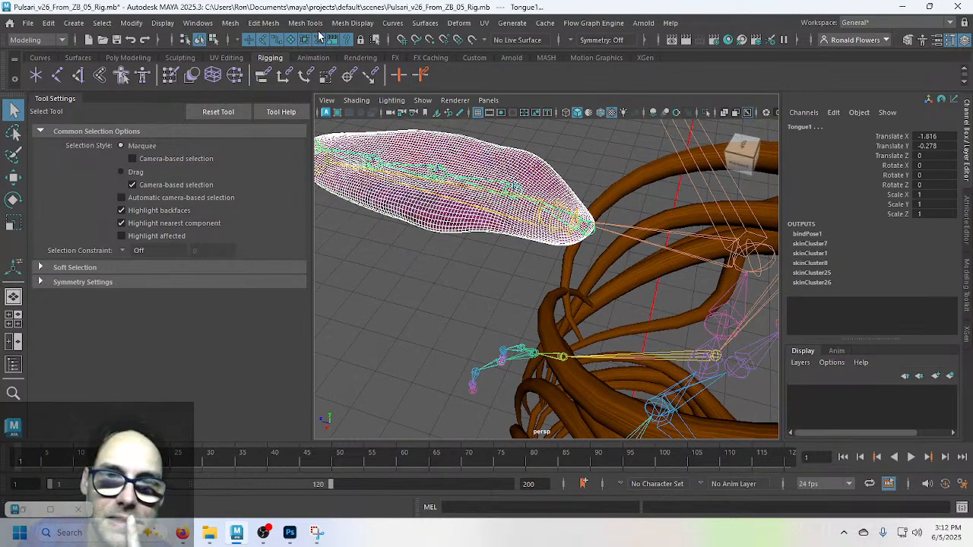
left_click(39, 40)
left_click(37, 58)
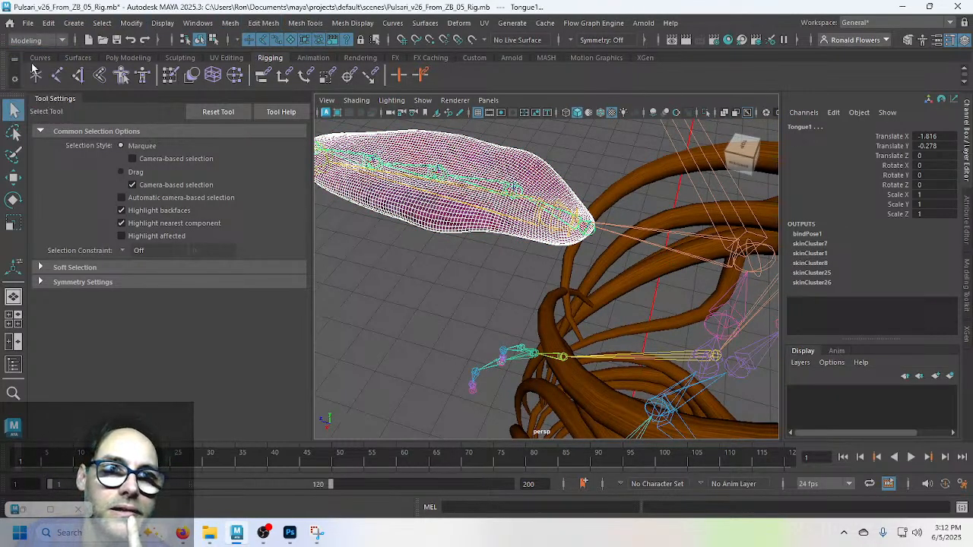
Step: Try binding the tongue mesh to the tongue joint hierarchy with the Heat Map bind method, and clear the selection
left_click(266, 22)
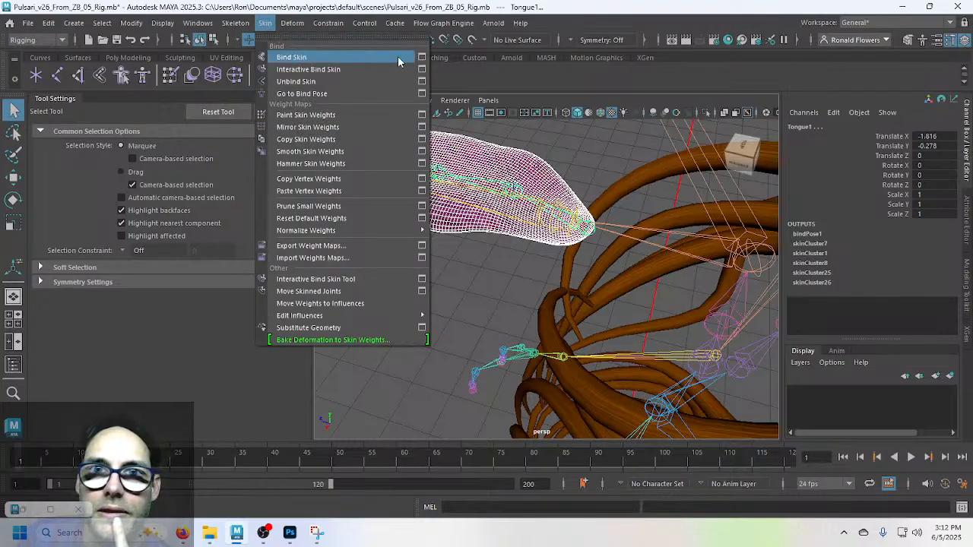
left_click(420, 59)
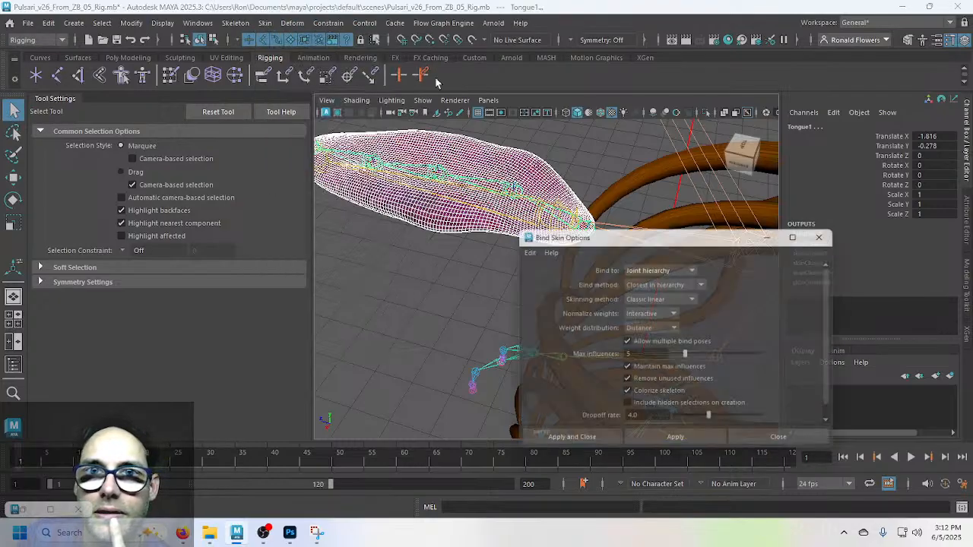
left_click(693, 284)
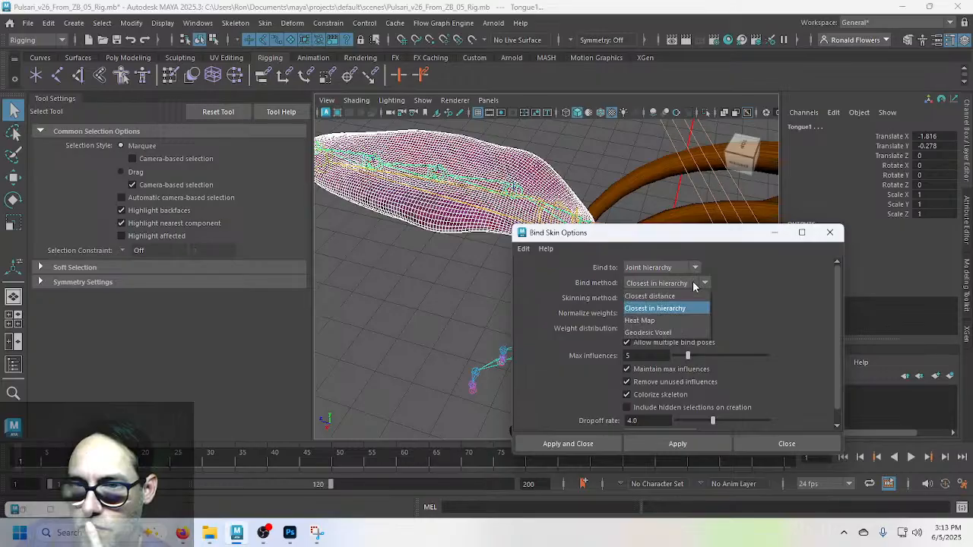
left_click(645, 320)
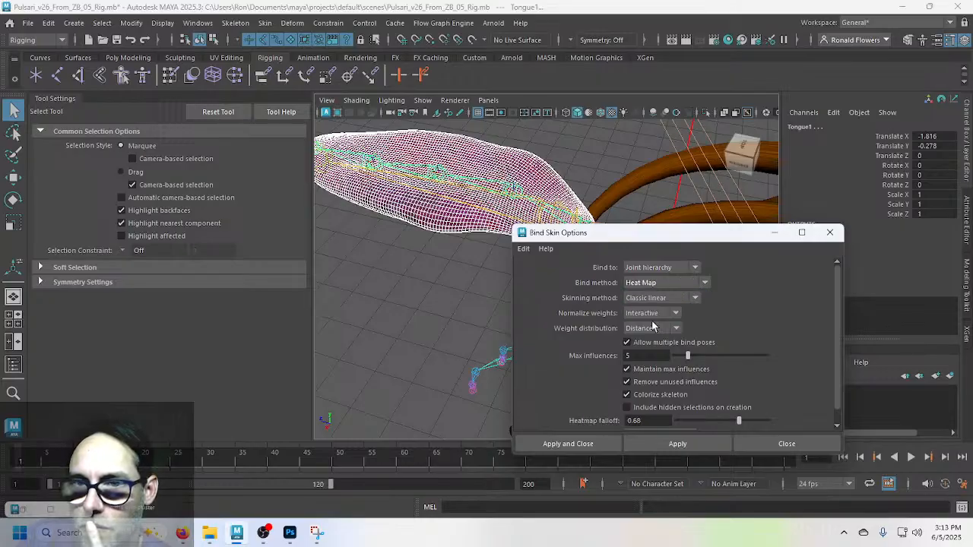
left_click_drag(579, 233, 714, 228)
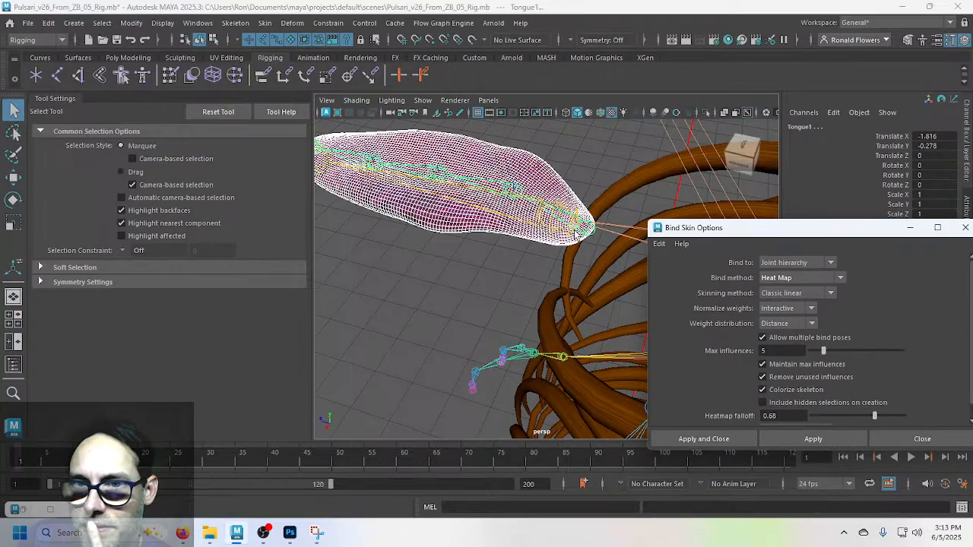
left_click(808, 435)
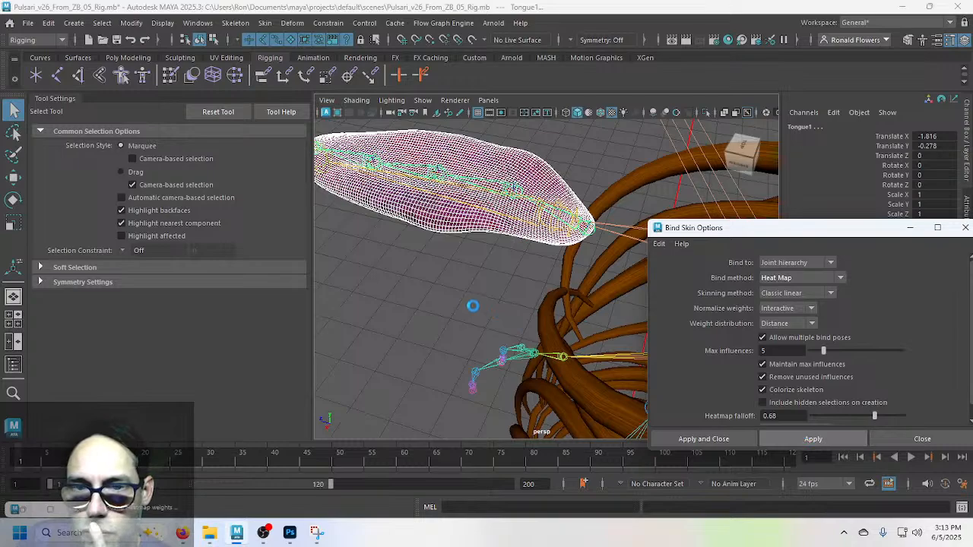
left_click(920, 438)
left_click(489, 329)
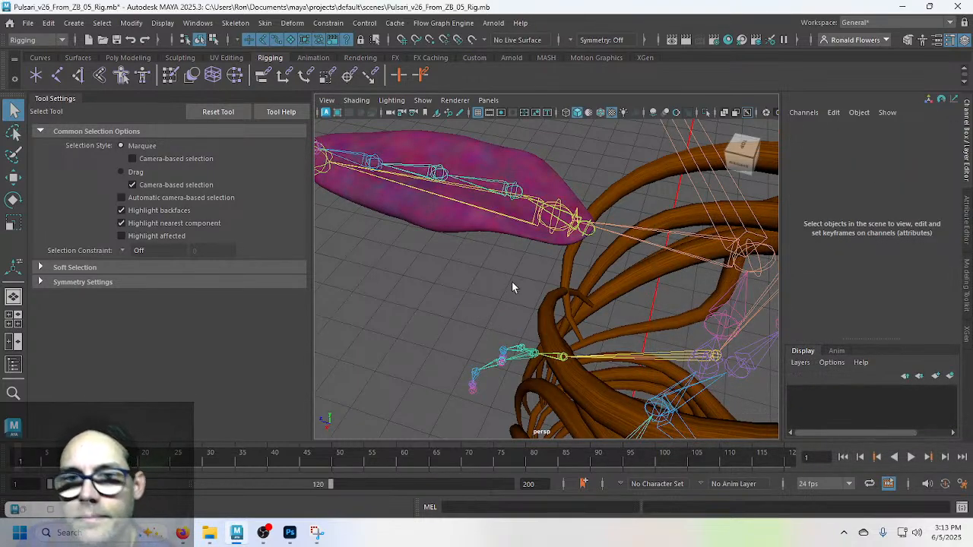
Step: Test the tongue tip deformation by rotating the Tongue4 joint to about -69 degrees in Y
left_click_drag(511, 287, 673, 254, "alt")
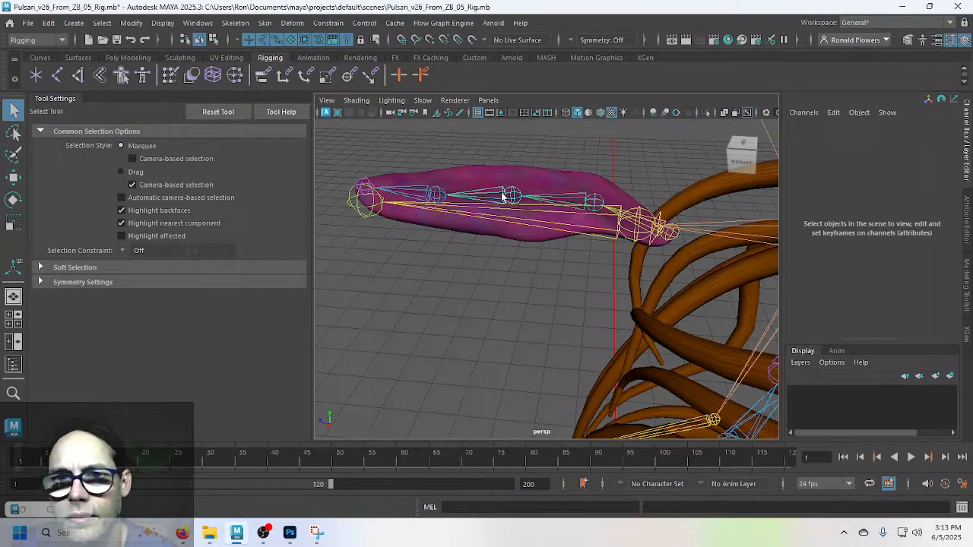
left_click(431, 192)
key("e")
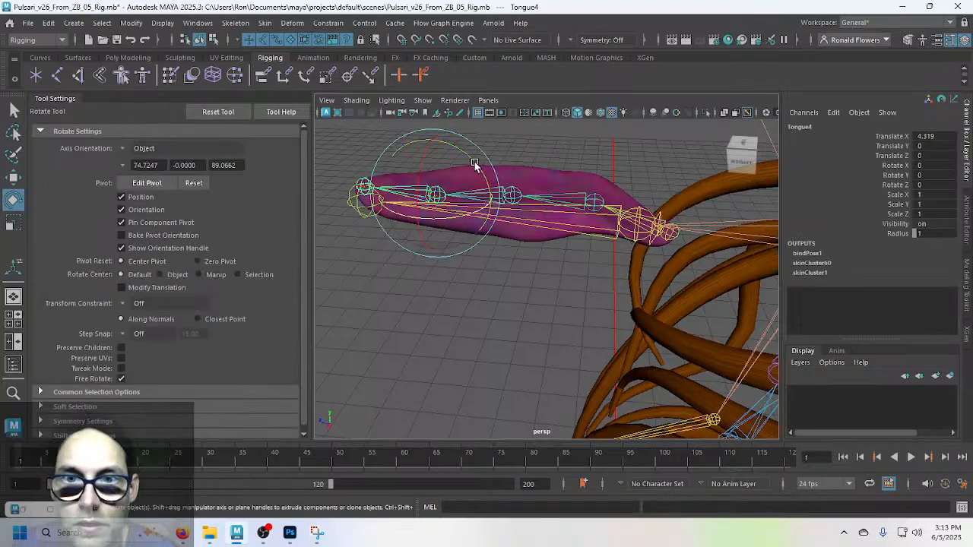
left_click_drag(474, 162, 523, 201)
left_click_drag(529, 262, 485, 264, "alt")
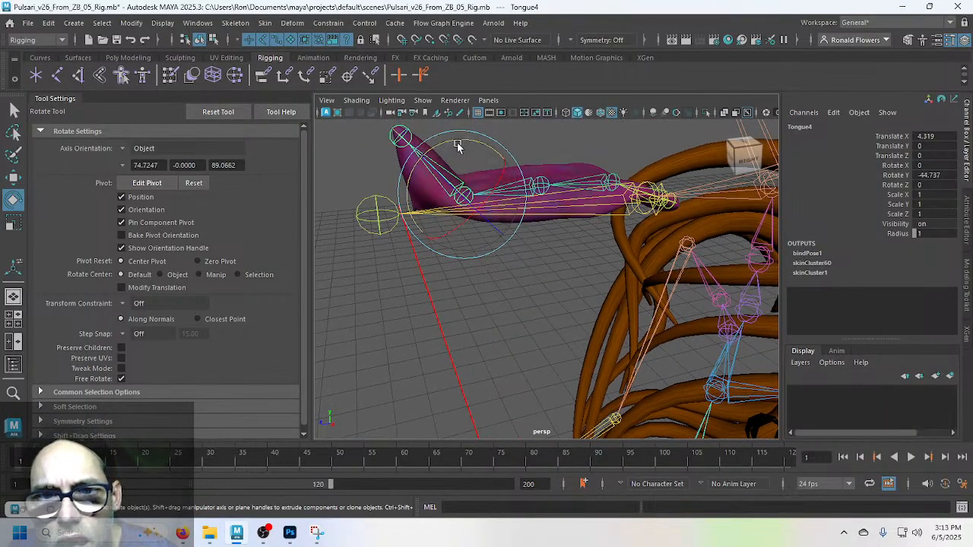
left_click_drag(456, 144, 483, 174)
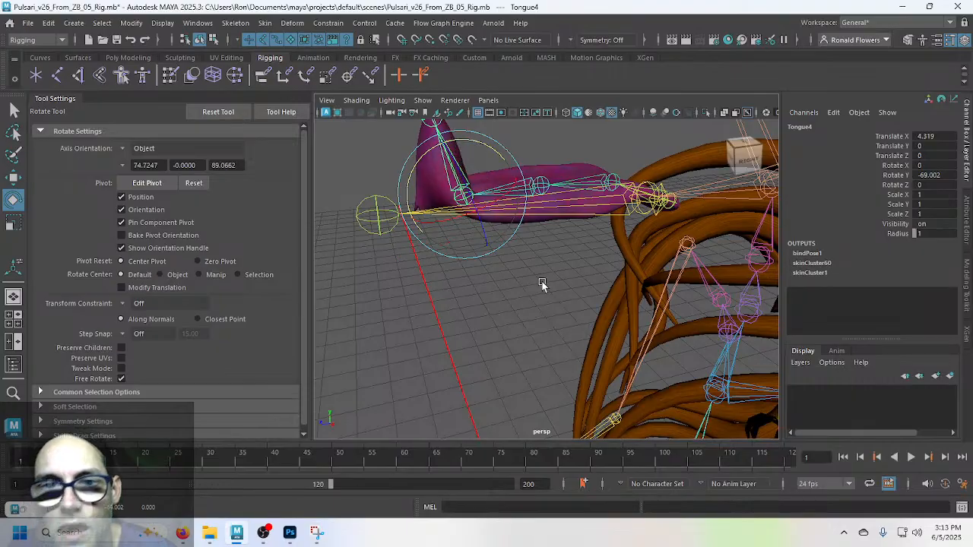
Step: Undo the Tongue4 test rotations and the Heat Map bind, and deselect the tongue mesh
key("ctrl+z")
key("ctrl+z")
key("ctrl+z")
key("ctrl+z")
key("ctrl+z")
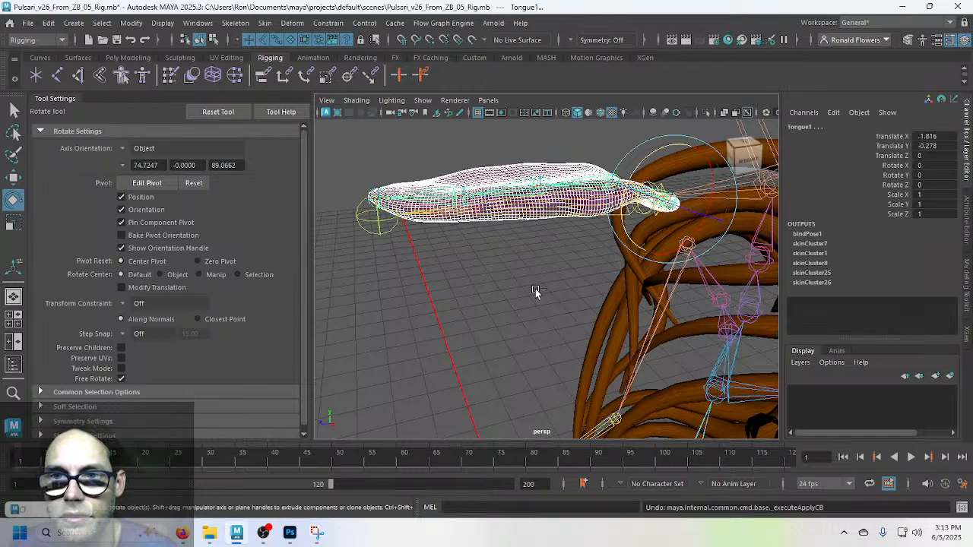
key("ctrl+z")
key("q")
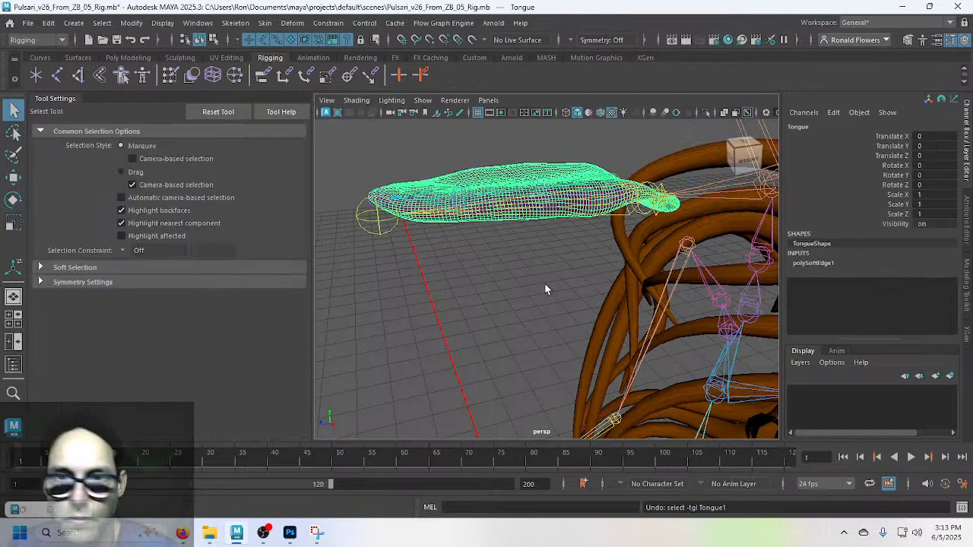
left_click(561, 258)
left_click_drag(566, 263, 535, 277, "alt")
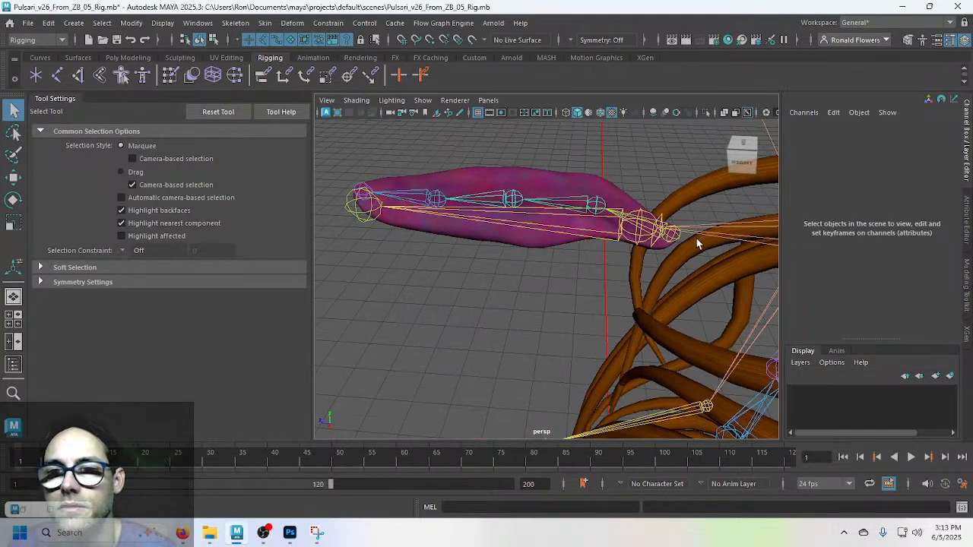
Step: Open the Paint Skin Weights Tool, filter the influences by "Tongue" and select the Tongue1 influence
left_click(667, 237)
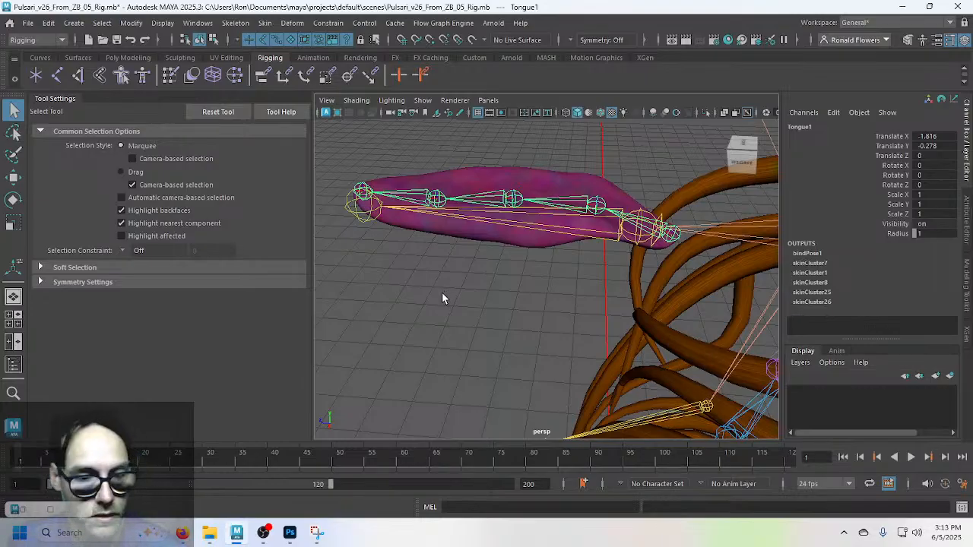
scroll(444, 302, "down", 3)
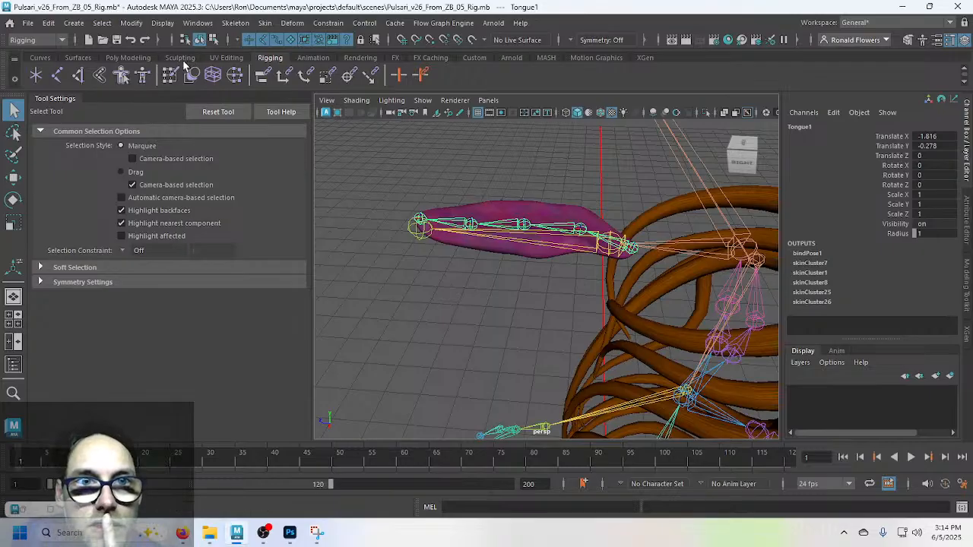
left_click(170, 76)
scroll(256, 303, "up", 2)
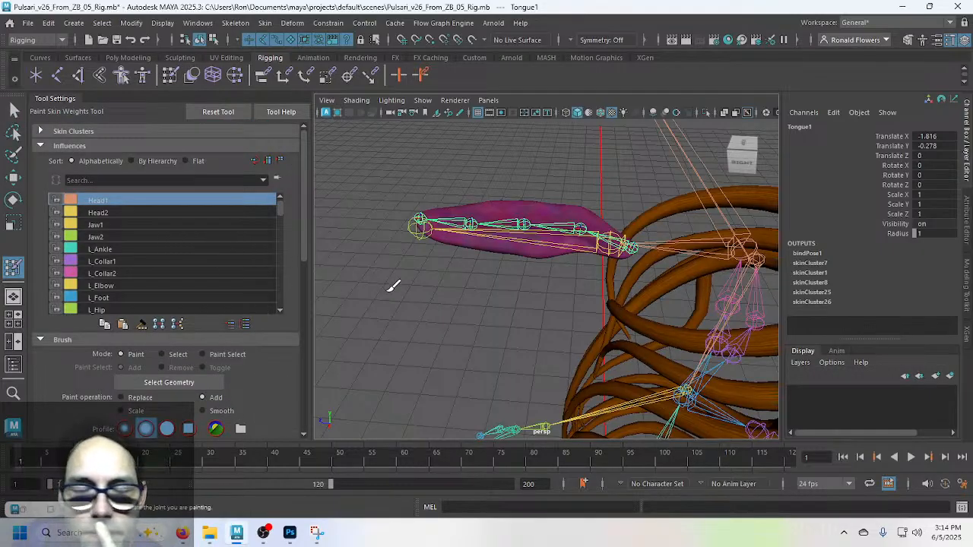
scroll(217, 272, "down", 1)
scroll(216, 272, "down", 6)
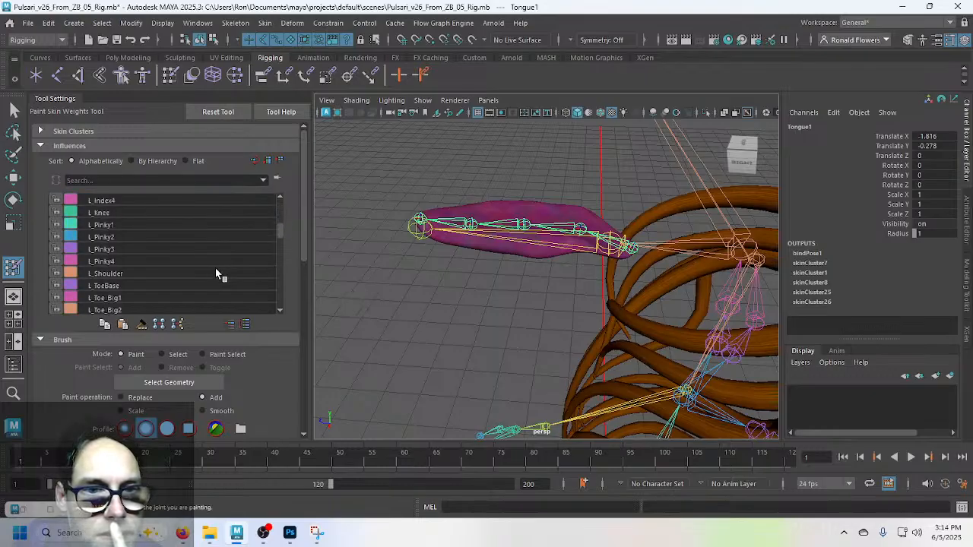
left_click(138, 179)
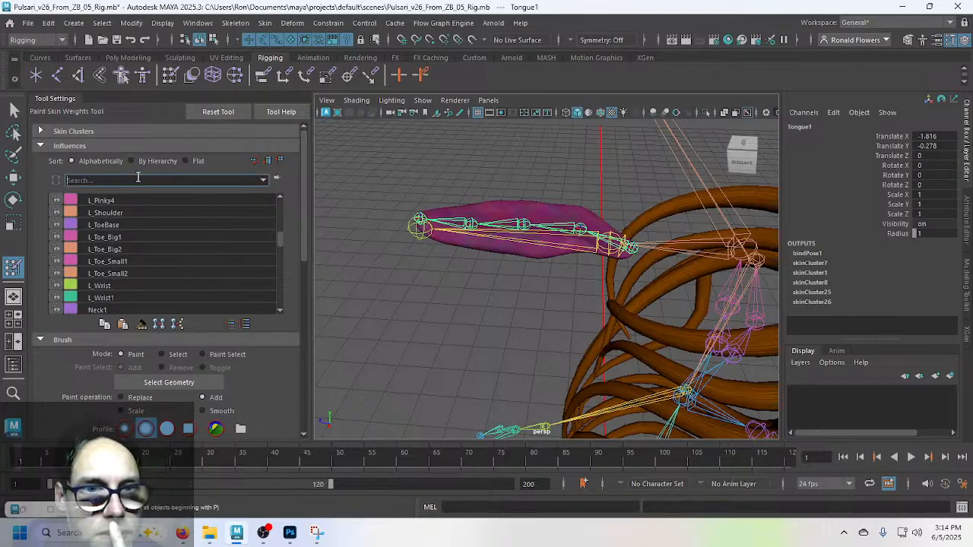
type("ngue")
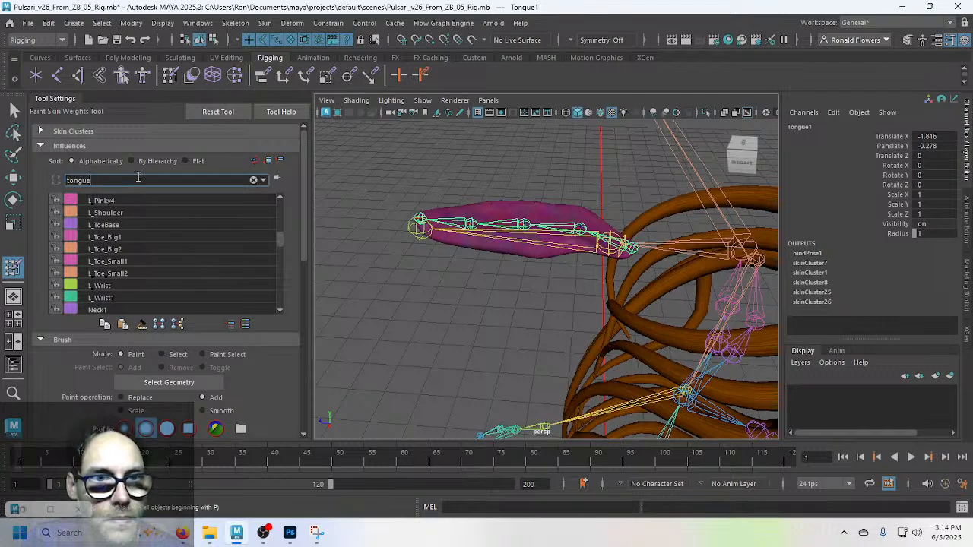
double_click(138, 177)
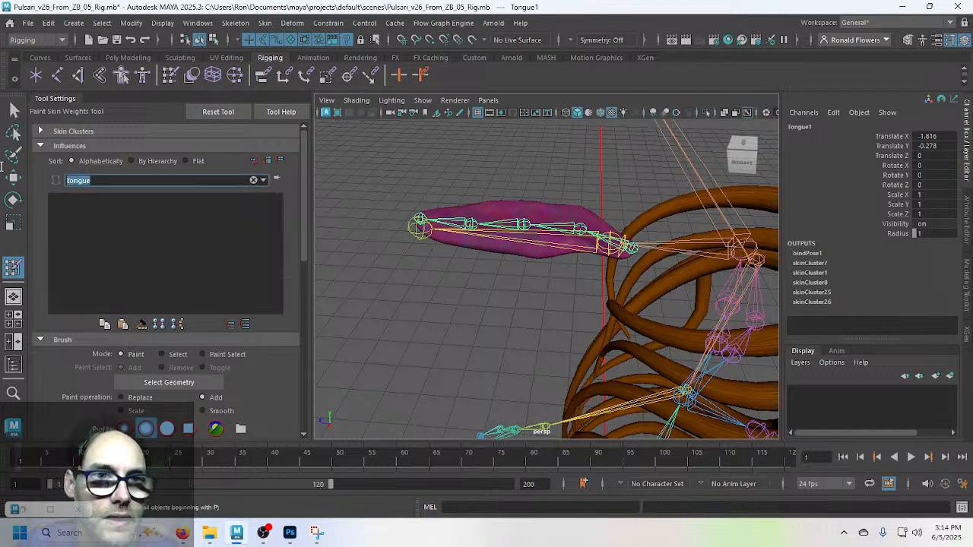
type("Tongue")
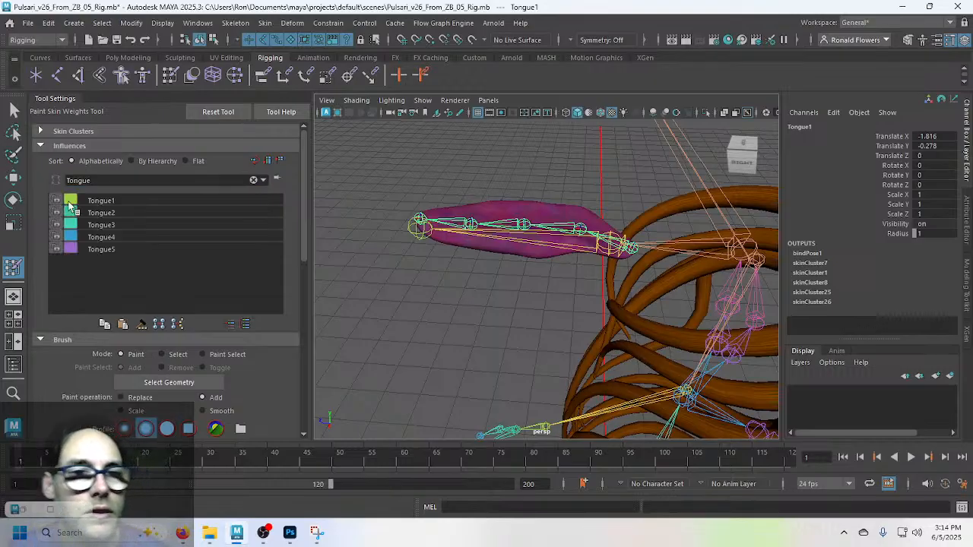
left_click(151, 199)
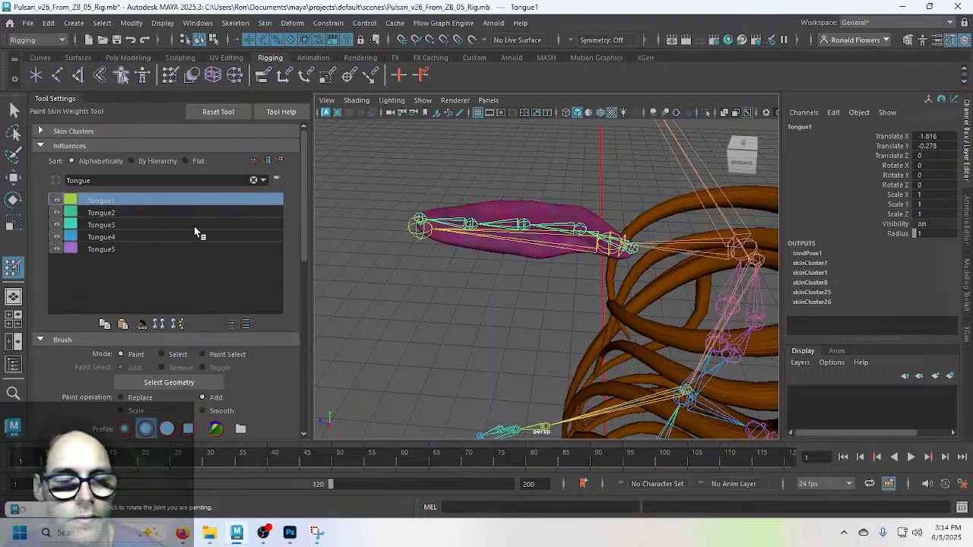
Step: Set the skin weight paint operation to Replace and save the scene
scroll(284, 308, "down", 3)
scroll(285, 306, "up", 1)
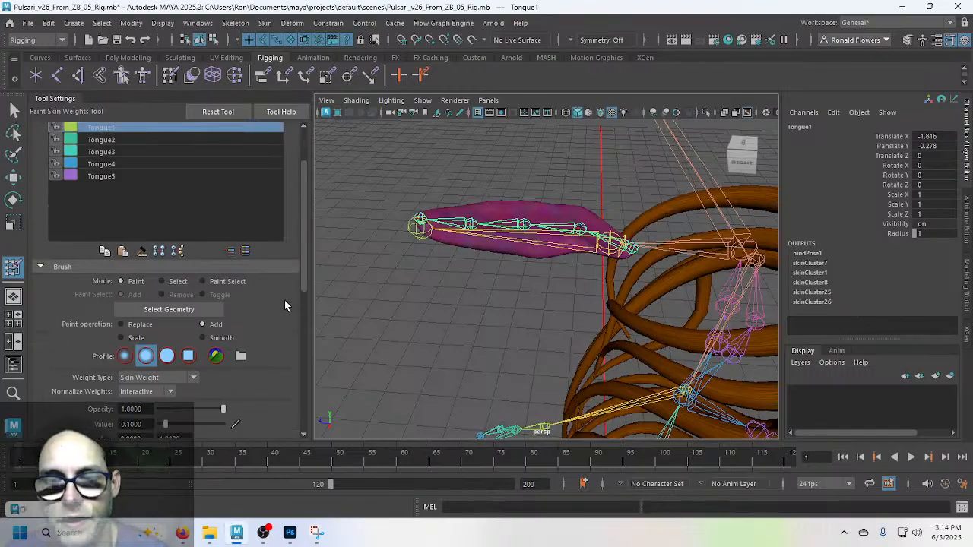
scroll(285, 300, "down", 1)
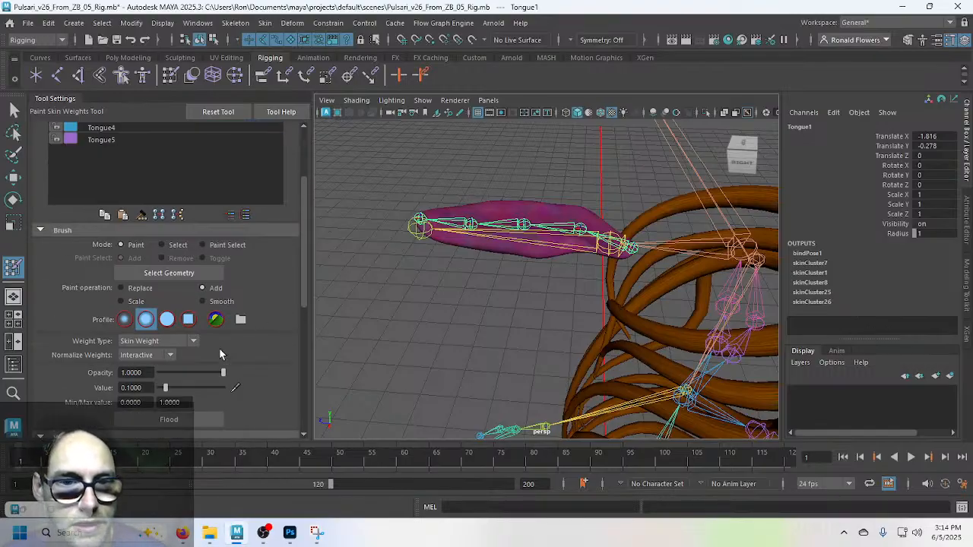
left_click(138, 290)
key("a")
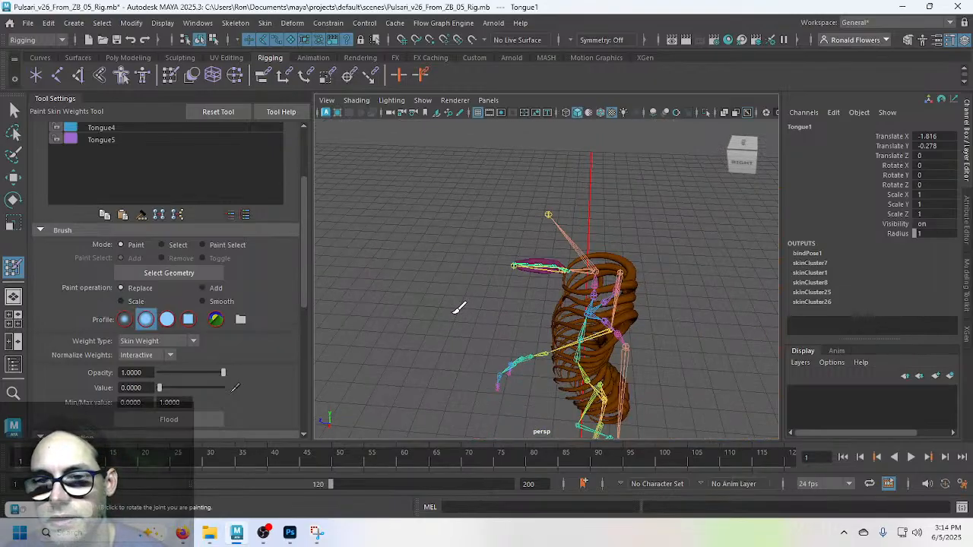
scroll(459, 308, "up", 2)
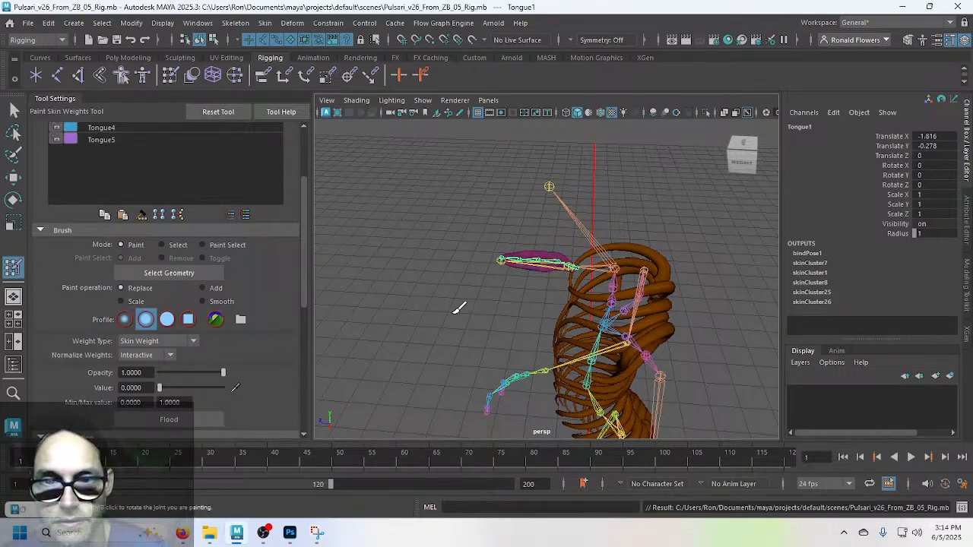
left_click_drag(459, 308, 426, 249, "alt")
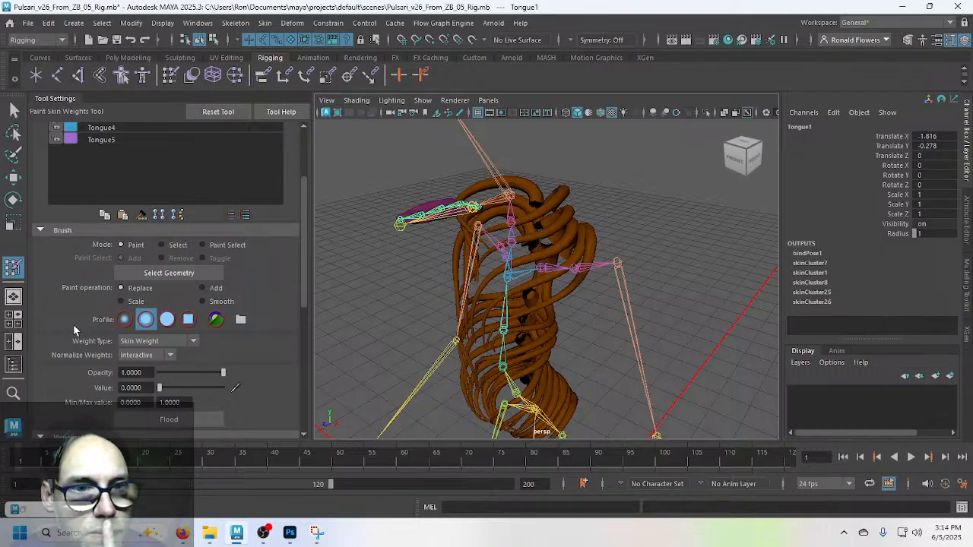
Step: Unhide the Body mesh through the Outliner and activate the Paint Skin Weights Tool on it
left_click(13, 365)
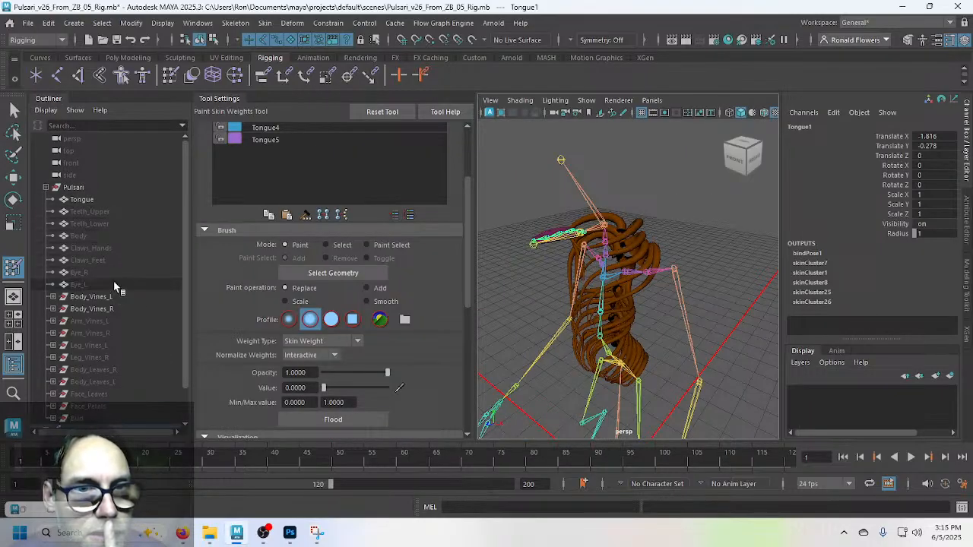
left_click(80, 236)
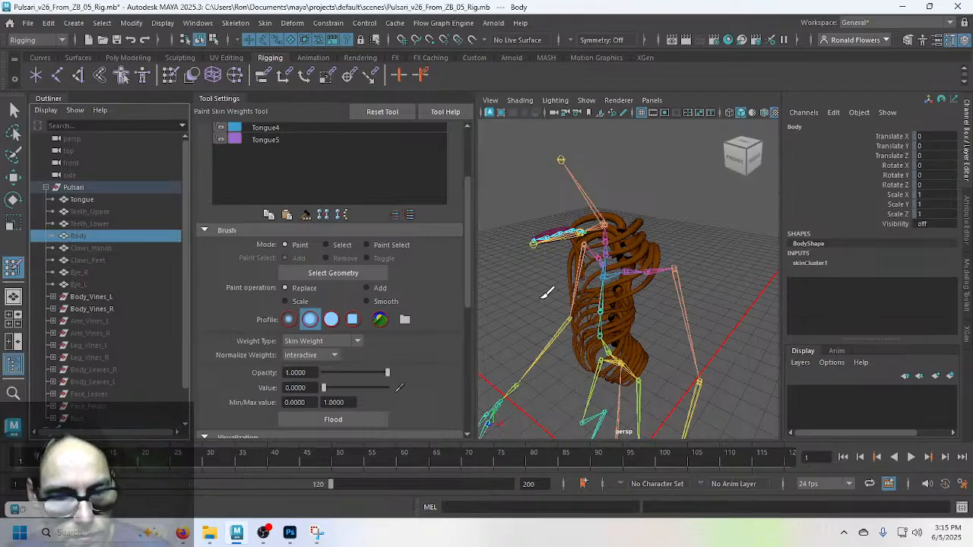
key("h")
key("q")
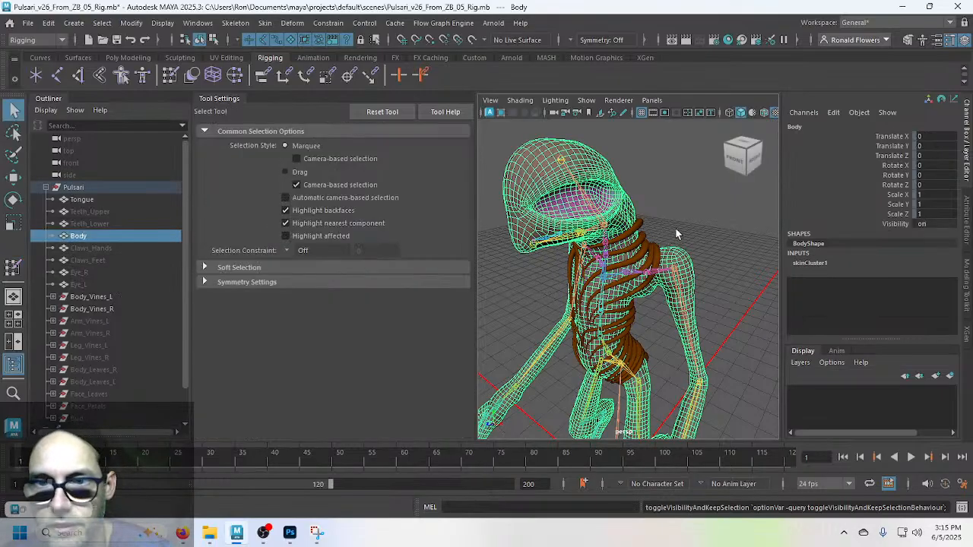
left_click(676, 209)
left_click(595, 183)
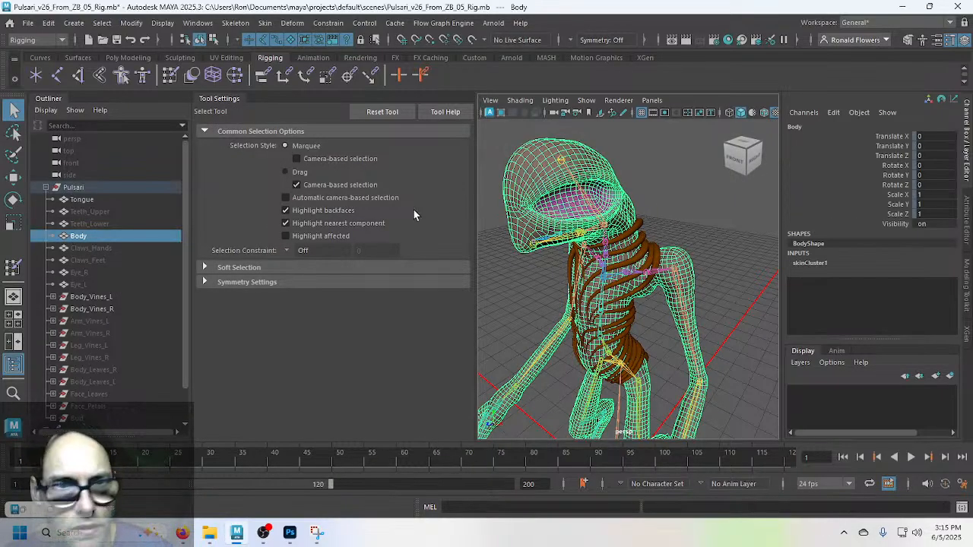
left_click(13, 267)
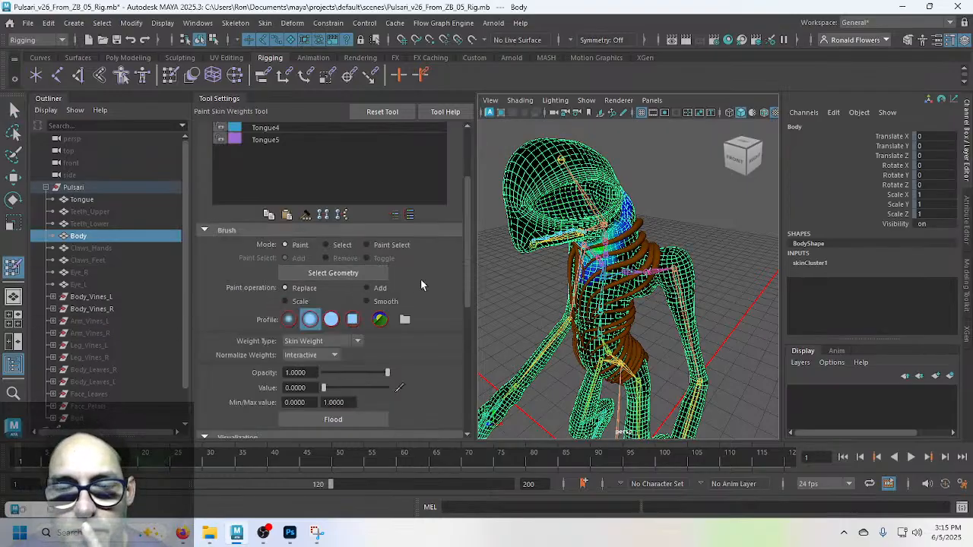
Step: Flood the Tongue1 influence on the Body mesh with a Replace value of 0
scroll(339, 194, "up", 3)
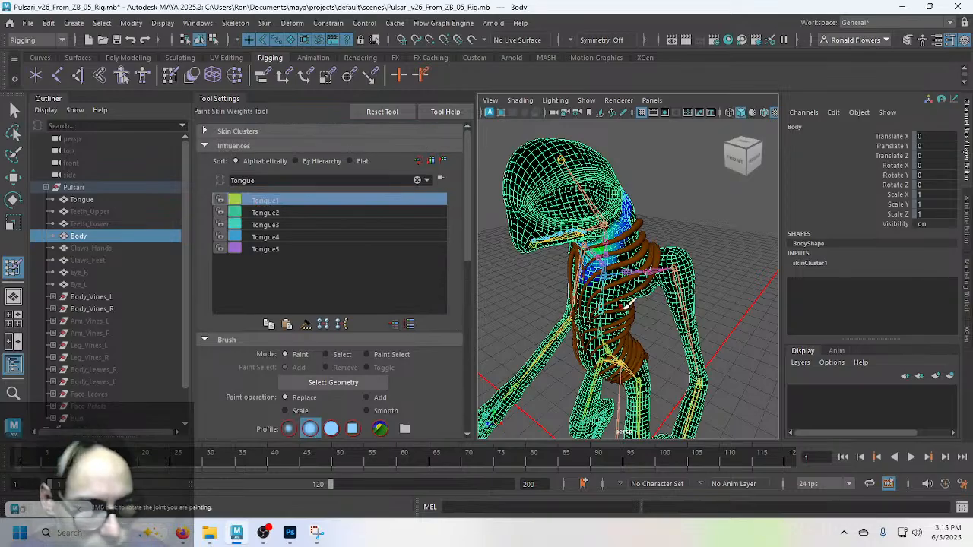
left_click_drag(643, 302, 631, 278, "alt")
scroll(624, 283, "up", 5)
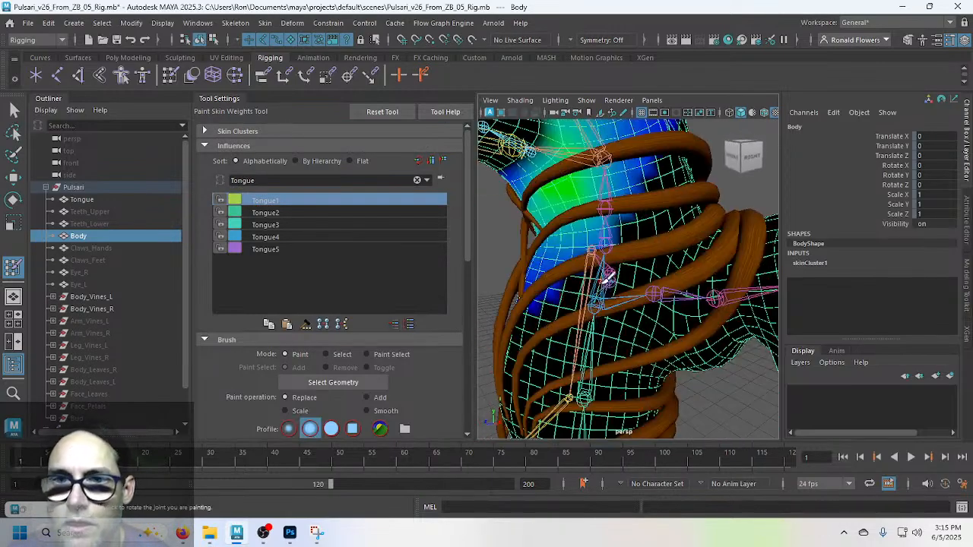
scroll(601, 281, "down", 2)
middle_click_drag(559, 237, 666, 311, "alt")
left_click_drag(667, 311, 646, 307, "alt")
scroll(405, 395, "down", 5)
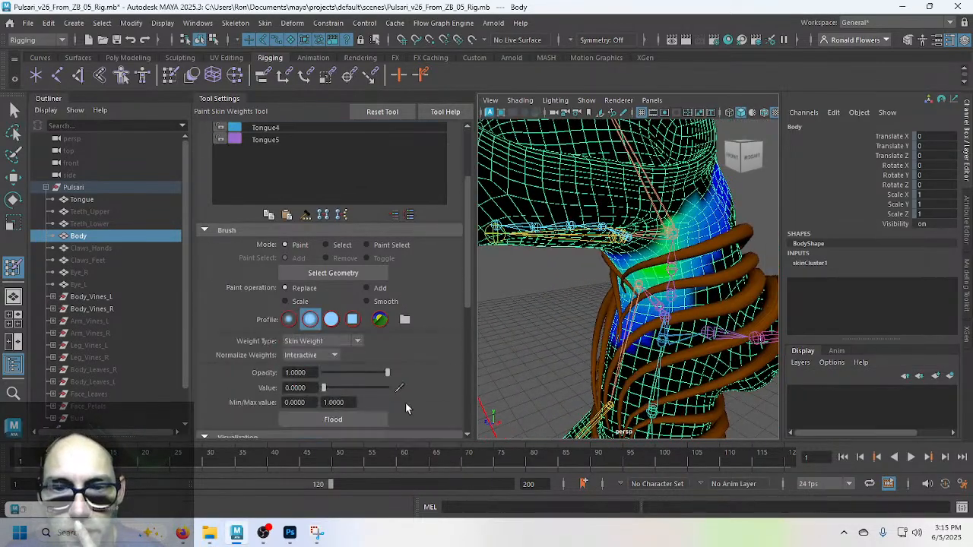
left_click(369, 346)
scroll(361, 259, "up", 4)
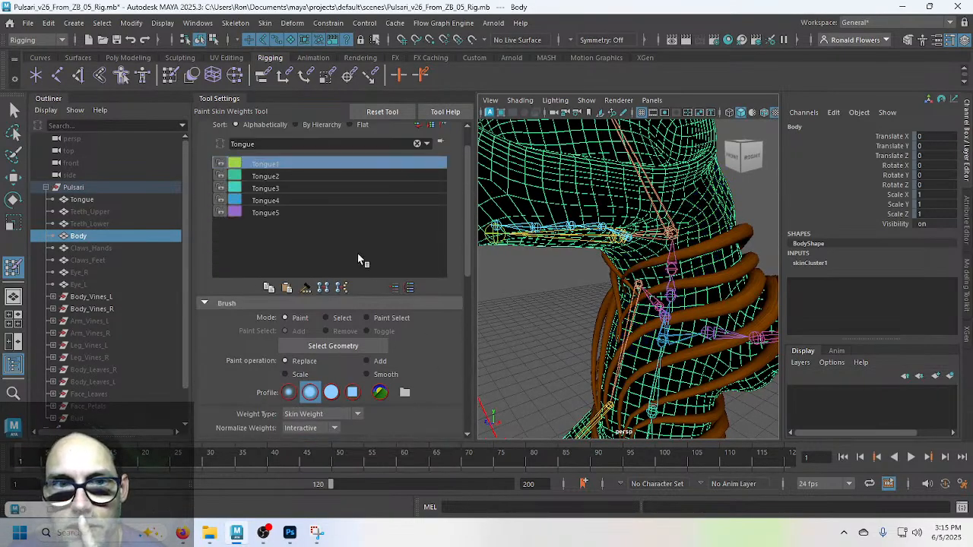
Step: Flood the Tongue2 and Tongue3 influences on the Body mesh with a value of 0
left_click(279, 176)
scroll(441, 366, "down", 2)
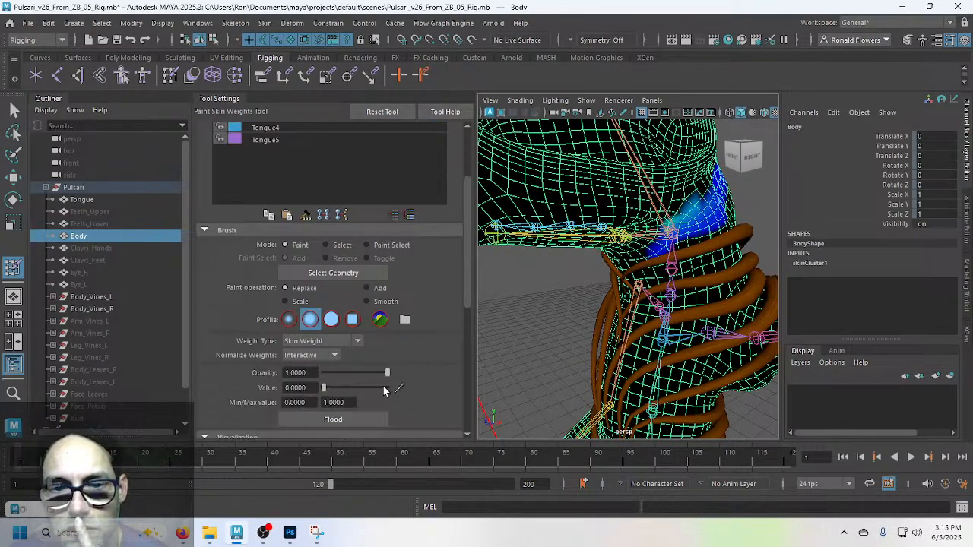
left_click(370, 405)
scroll(371, 298, "up", 3)
left_click(290, 227)
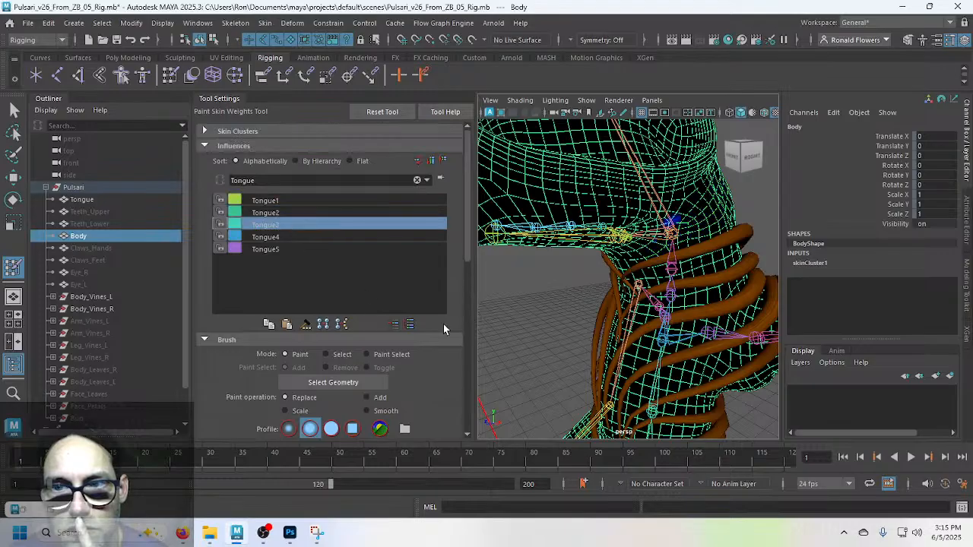
scroll(443, 323, "down", 2)
scroll(420, 370, "down", 2)
left_click(374, 380)
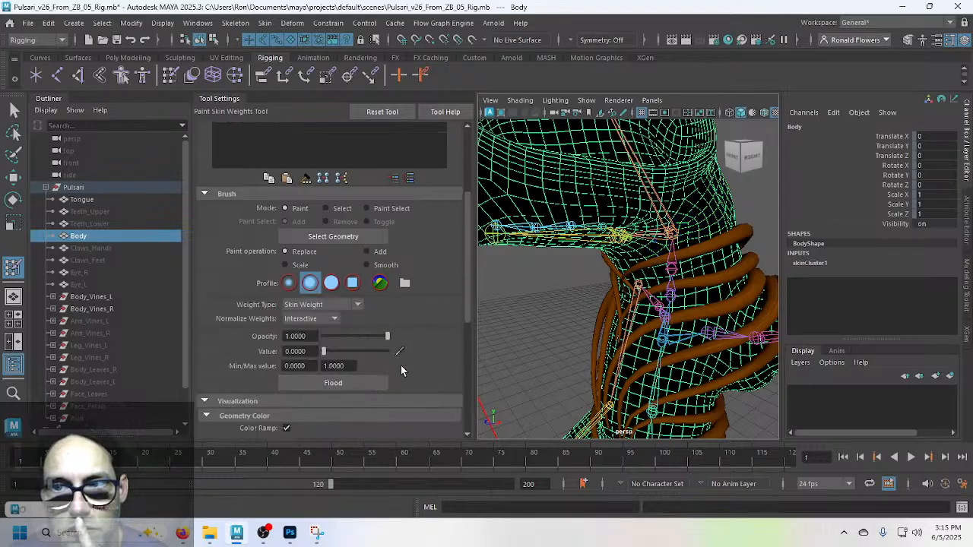
scroll(401, 365, "up", 4)
Step: Flood the Tongue4 and Tongue5 influences on the Body mesh with a value of 0
left_click(267, 236)
scroll(409, 319, "down", 5)
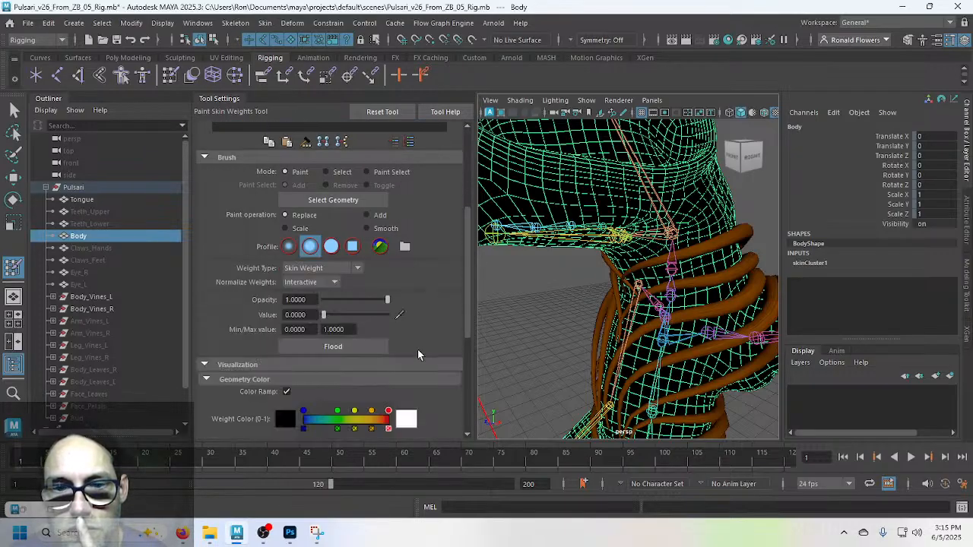
left_click(356, 352)
scroll(423, 344, "up", 5)
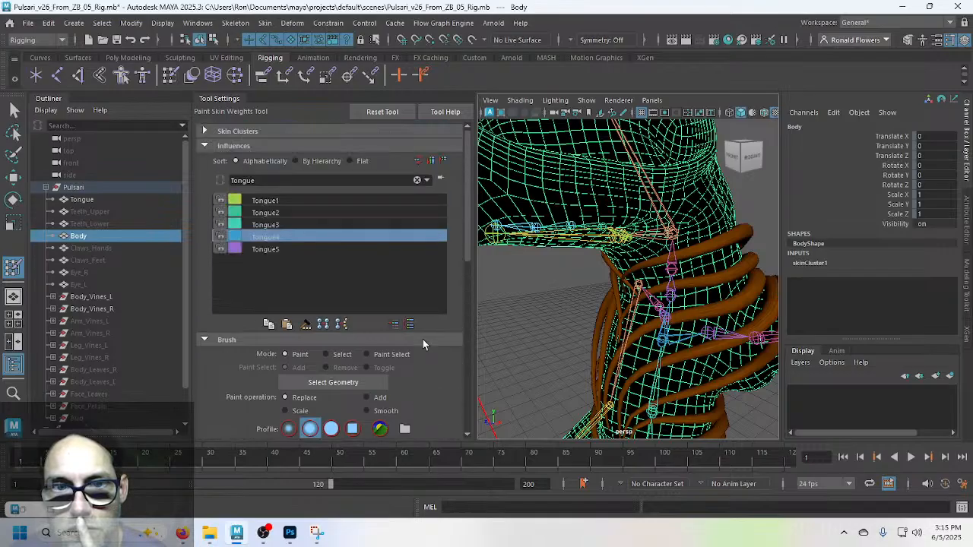
left_click(267, 251)
scroll(417, 349, "down", 3)
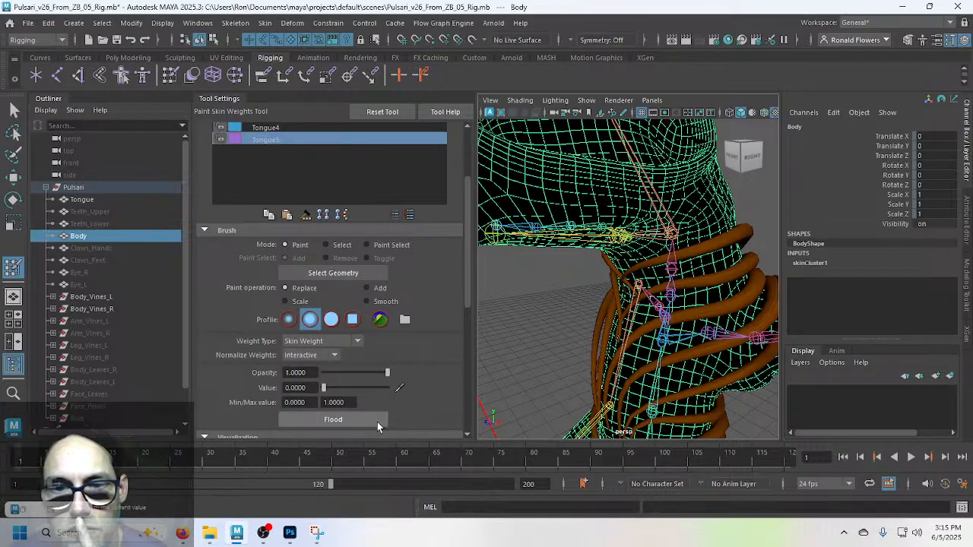
left_click(377, 422)
scroll(410, 304, "up", 2)
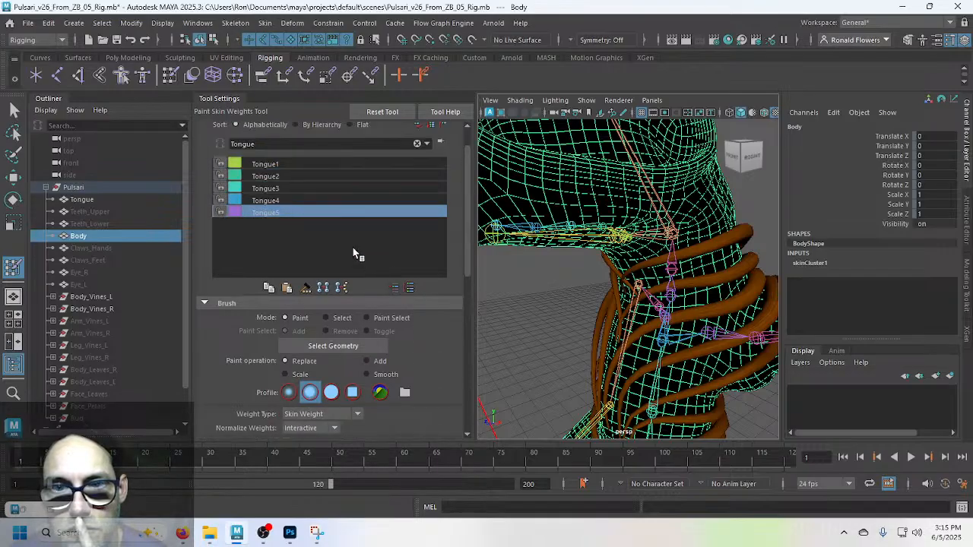
Step: Check the Body mesh's remaining weights for Tongue3, Tongue2 and Tongue1, and deselect the mesh
left_click(295, 188)
left_click(296, 176)
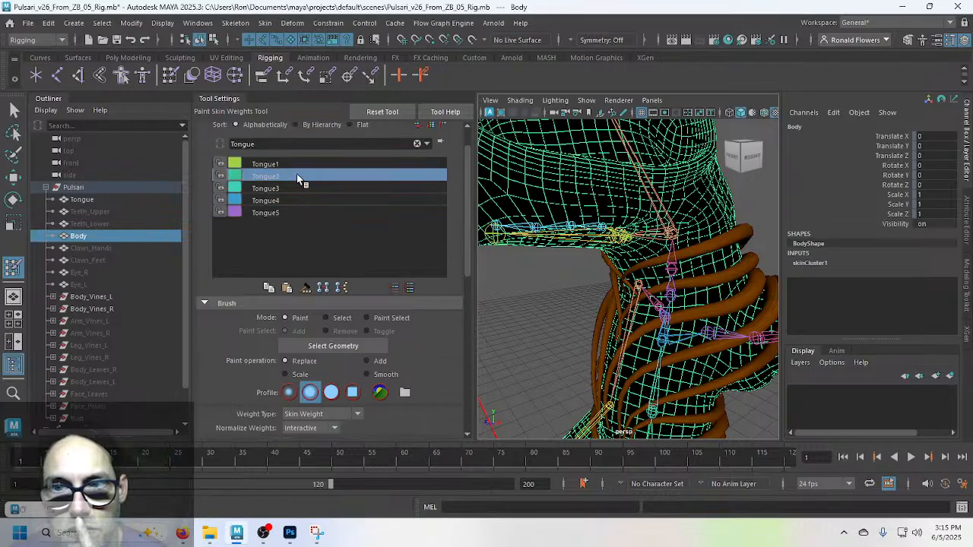
left_click(300, 164)
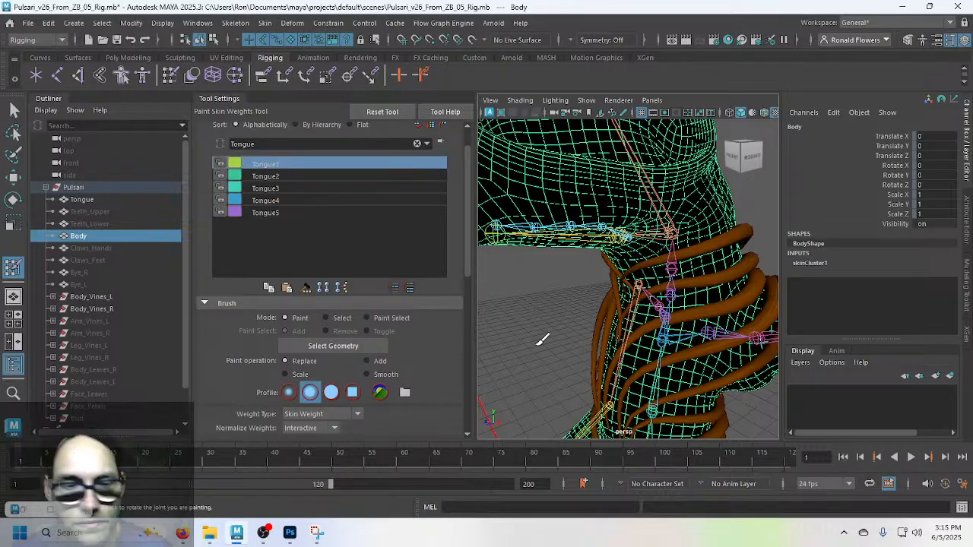
key("q")
left_click(547, 321)
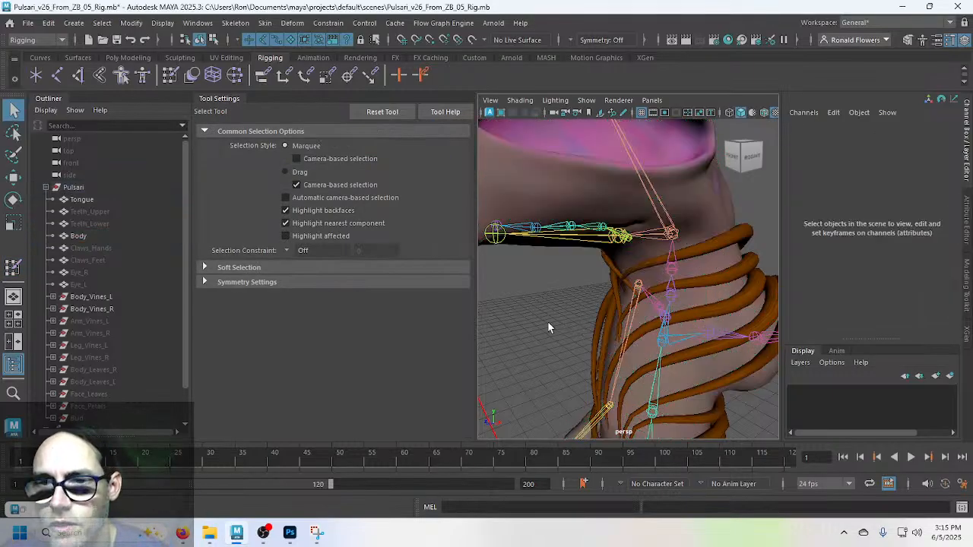
Step: Inspect the Tongue1 weights on the uppermost neck vines of both sides with the Paint Skin Weights Tool, and deselect them
left_click_drag(547, 321, 688, 272, "alt")
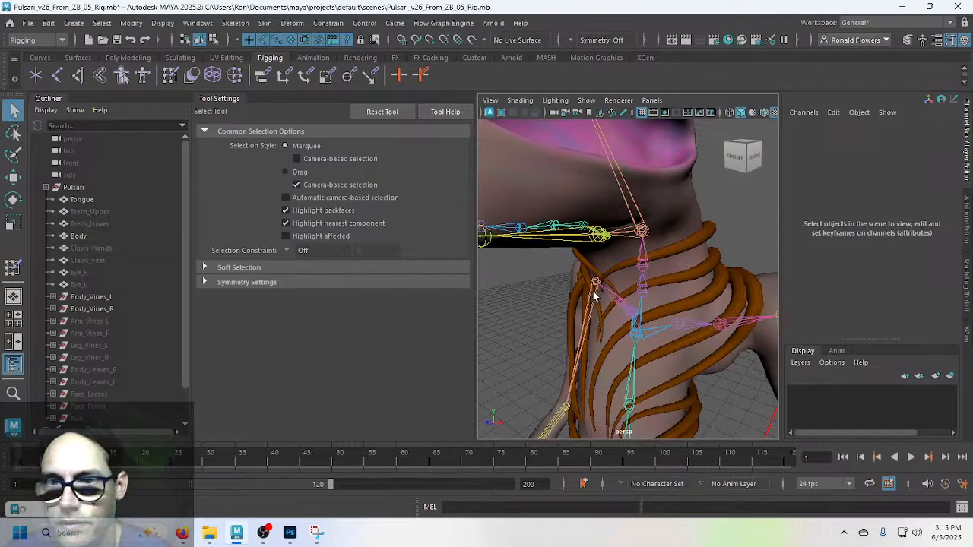
left_click(675, 251)
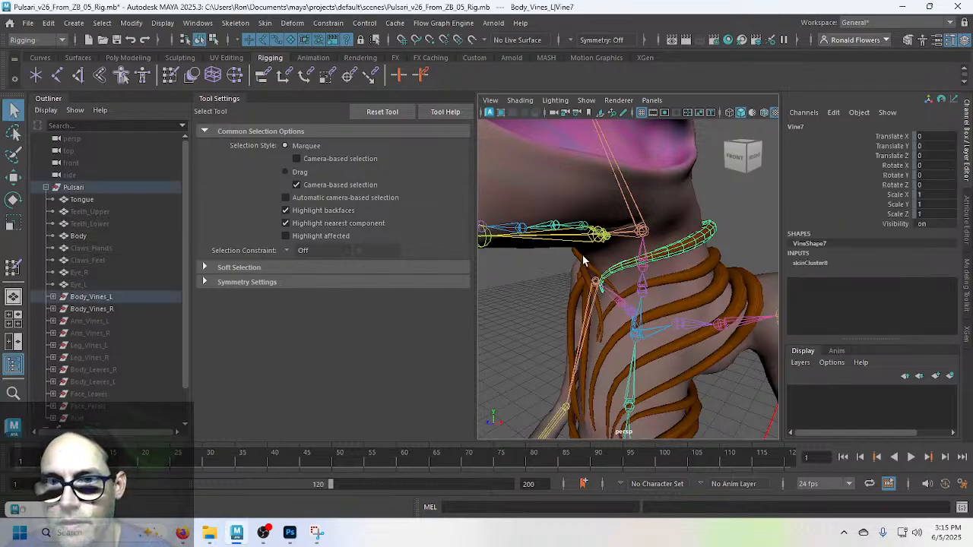
left_click(13, 268)
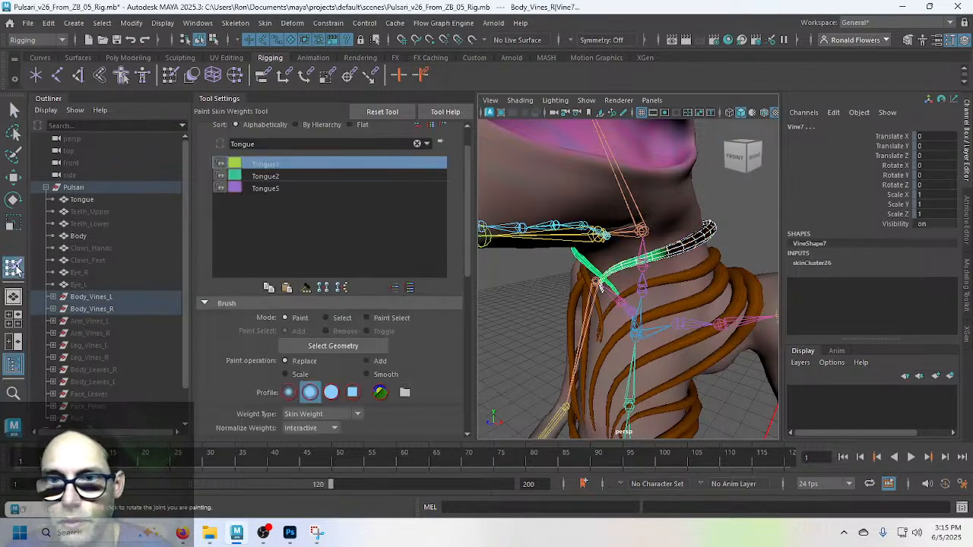
left_click_drag(608, 353, 572, 288, "alt")
key("q")
left_click(559, 327)
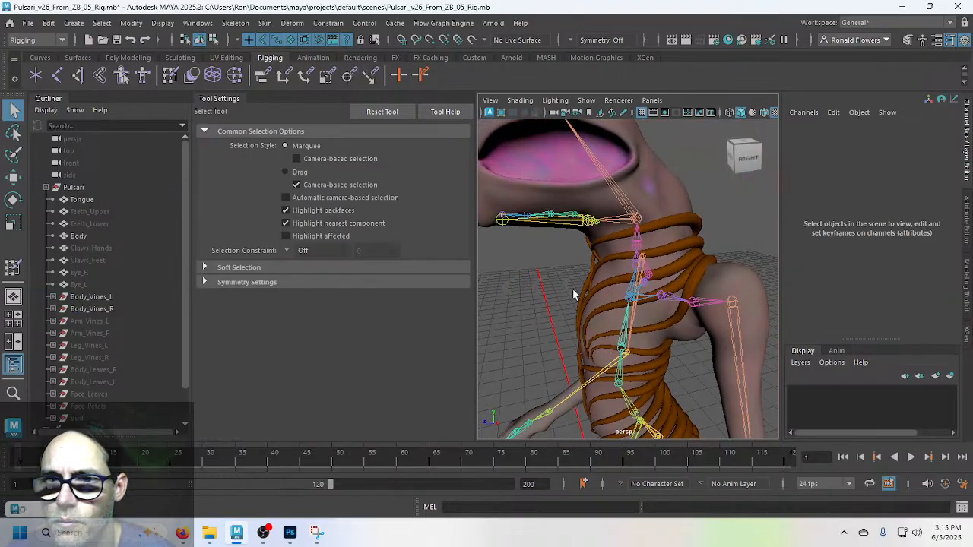
Step: Select Vine1 through Vine18 in both the Body_Vines_L and Body_Vines_R groups in the Outliner
left_click(656, 235)
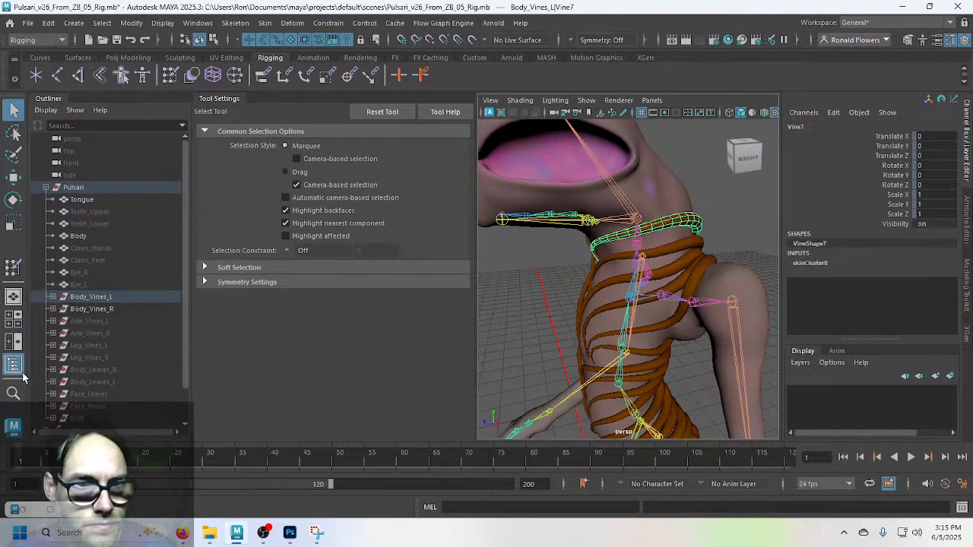
left_click(52, 296)
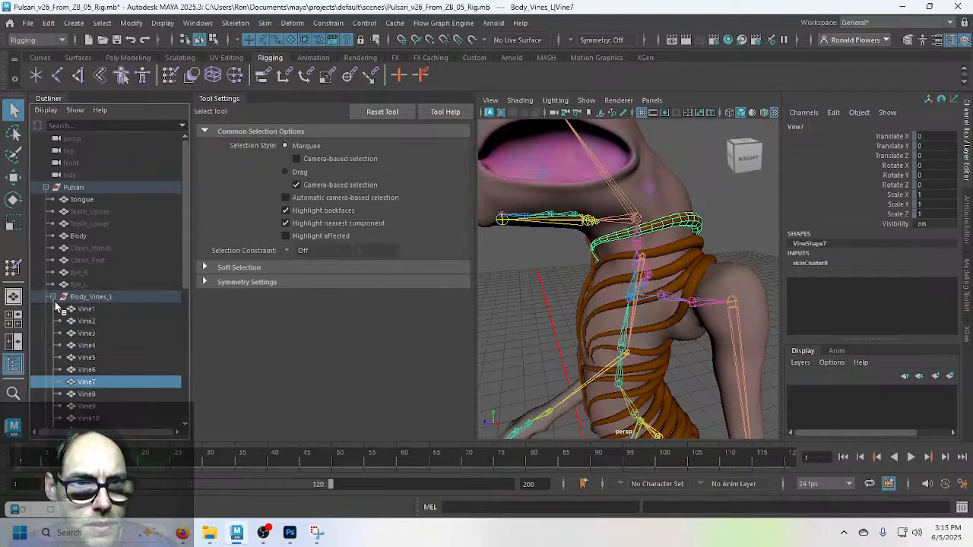
scroll(95, 329, "down", 5)
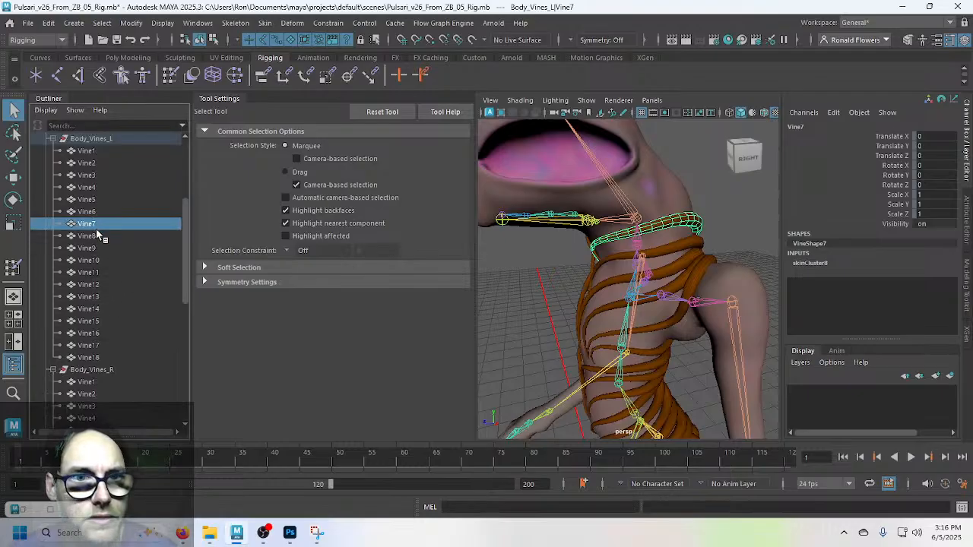
scroll(98, 243, "up", 5)
left_click(93, 310)
scroll(94, 314, "down", 6)
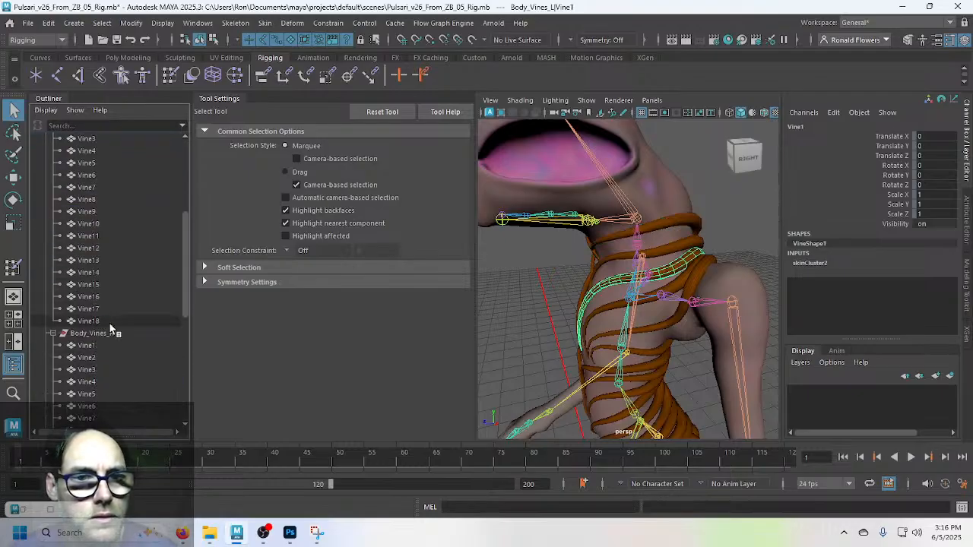
left_click(102, 321, "shift")
scroll(124, 330, "down", 3)
left_click(106, 250)
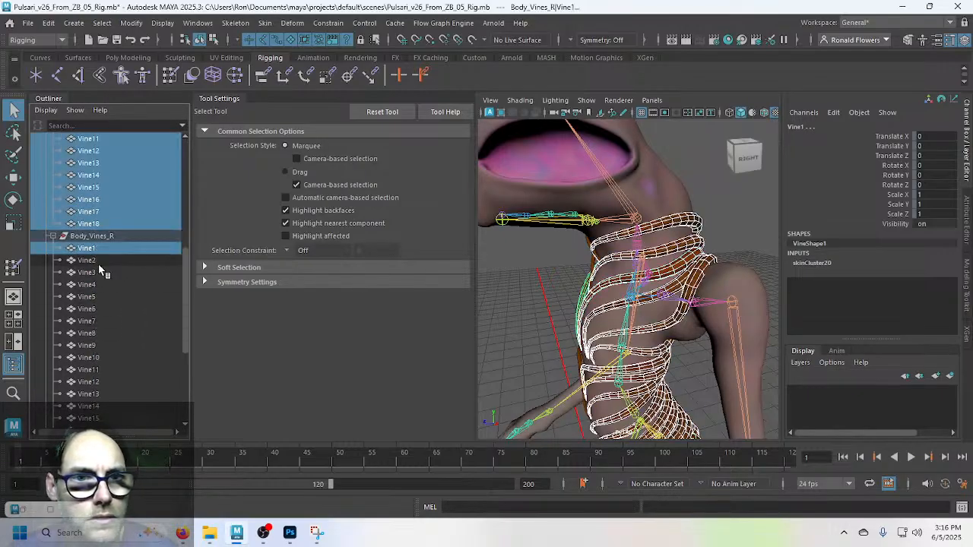
scroll(118, 304, "down", 3)
left_click(117, 357, "shift")
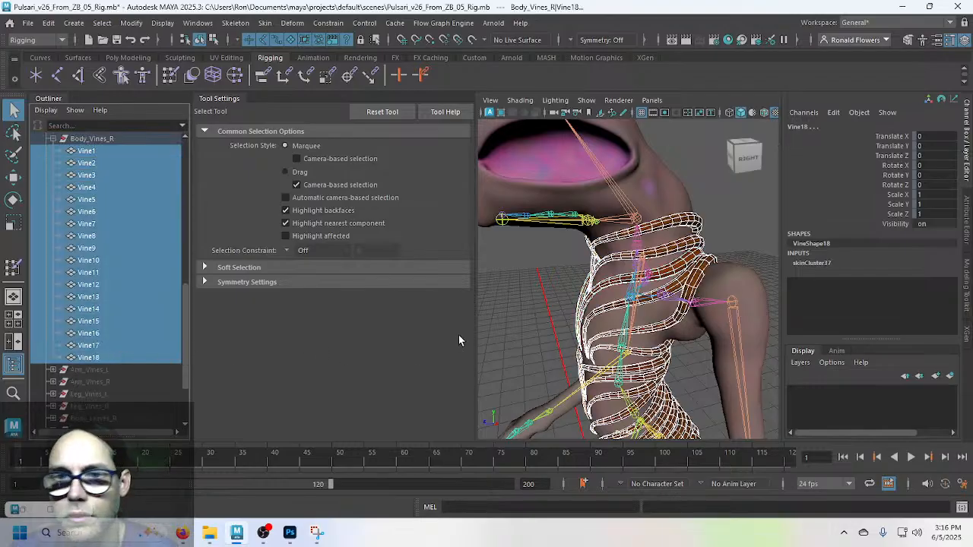
Step: Hide the Outliner, activate the Paint Skin Weights Tool on the selected vines and flood their Tongue1 influence with 0
left_click(13, 365)
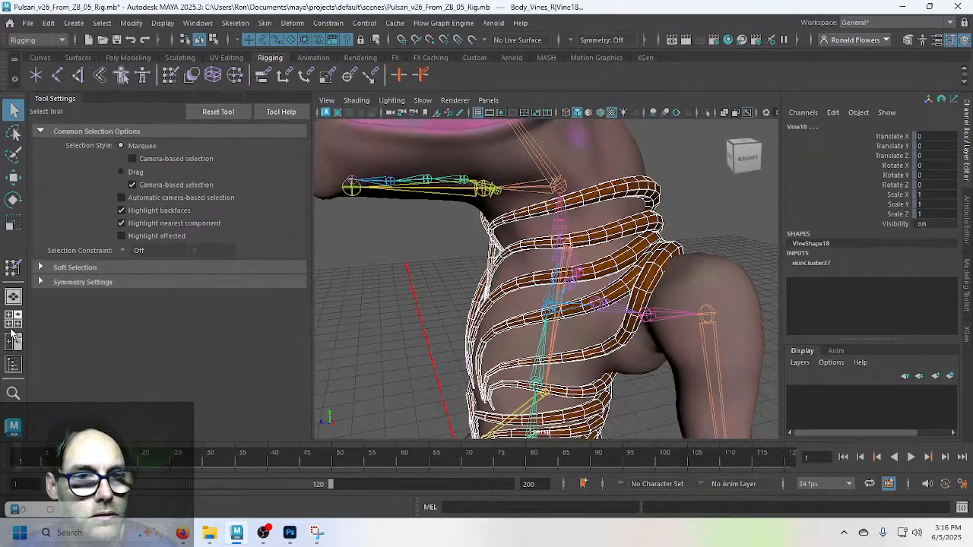
left_click(12, 269)
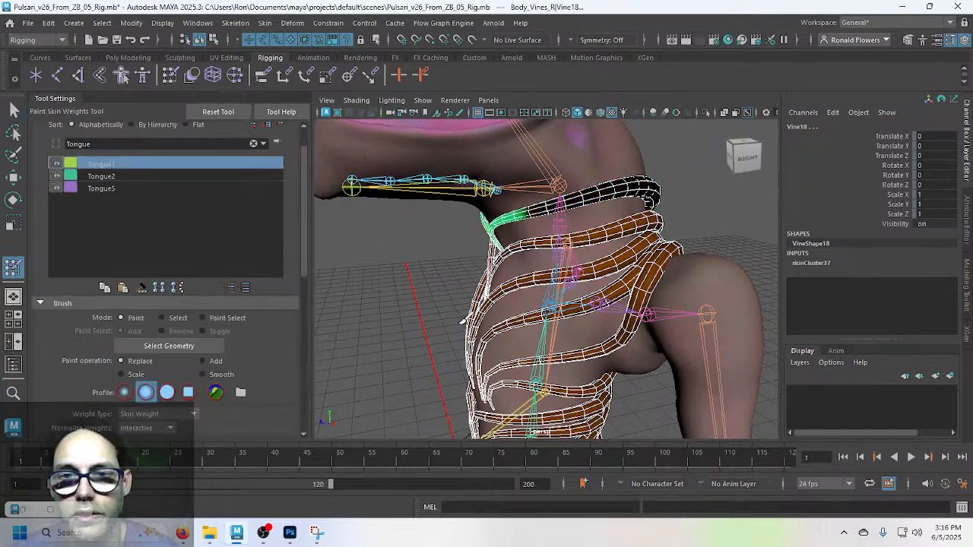
left_click_drag(368, 313, 225, 279, "alt")
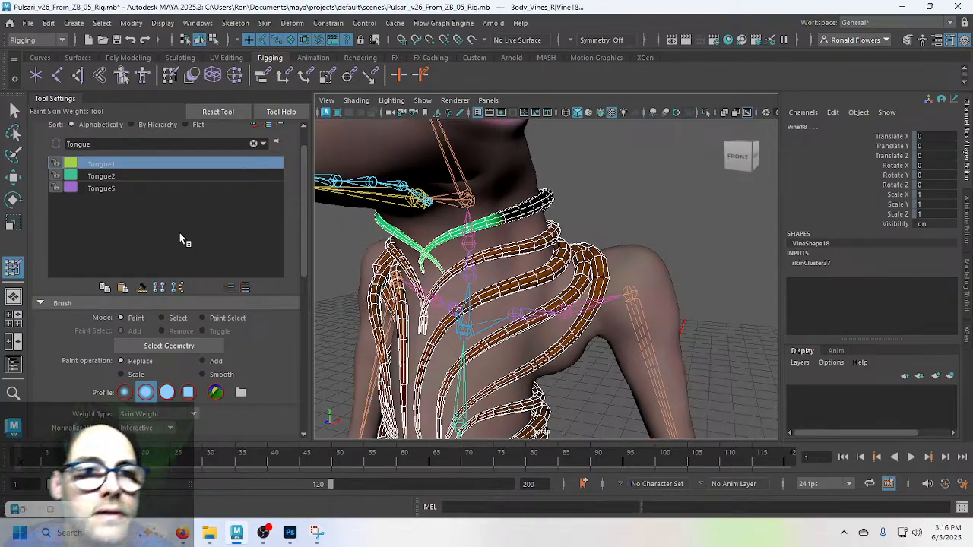
scroll(279, 308, "down", 3)
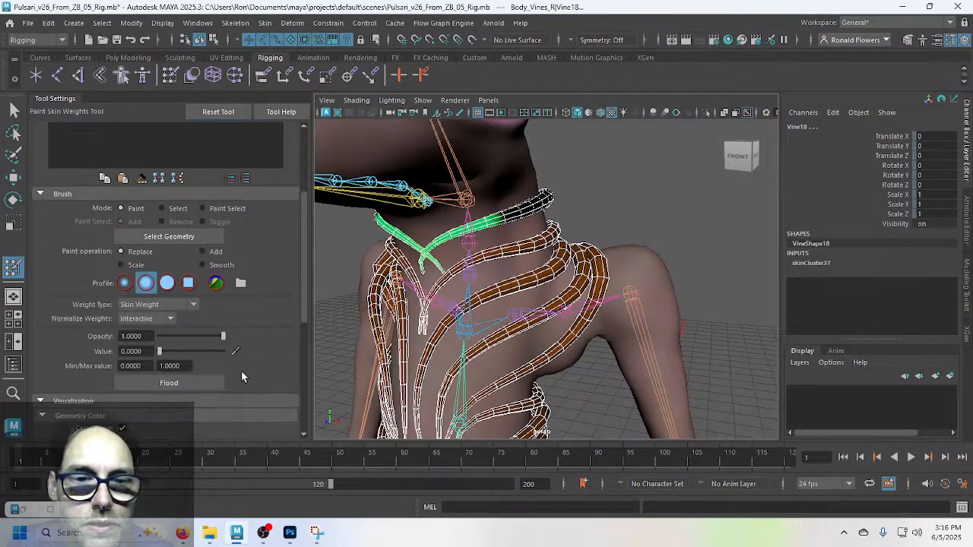
scroll(271, 336, "up", 3)
Step: Flood the Tongue2 and Tongue5 influences on the selected body vines with a value of 0
left_click(114, 174)
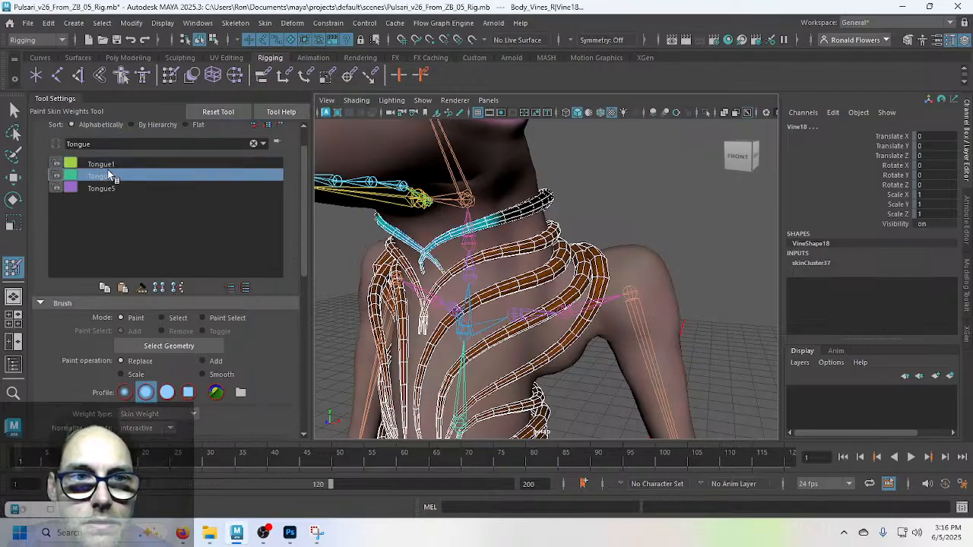
scroll(300, 349, "down", 3)
left_click(222, 382)
scroll(255, 329, "up", 3)
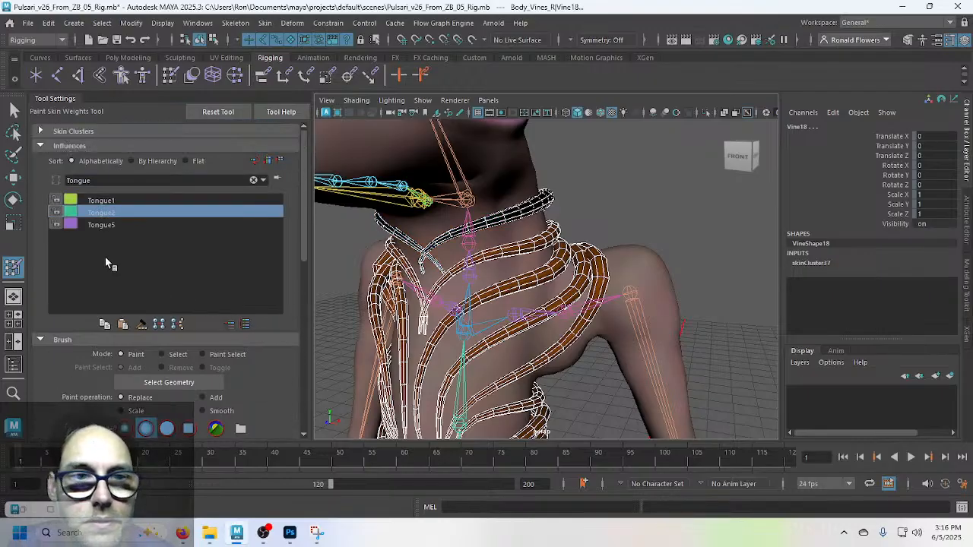
left_click(102, 224)
scroll(285, 337, "down", 3)
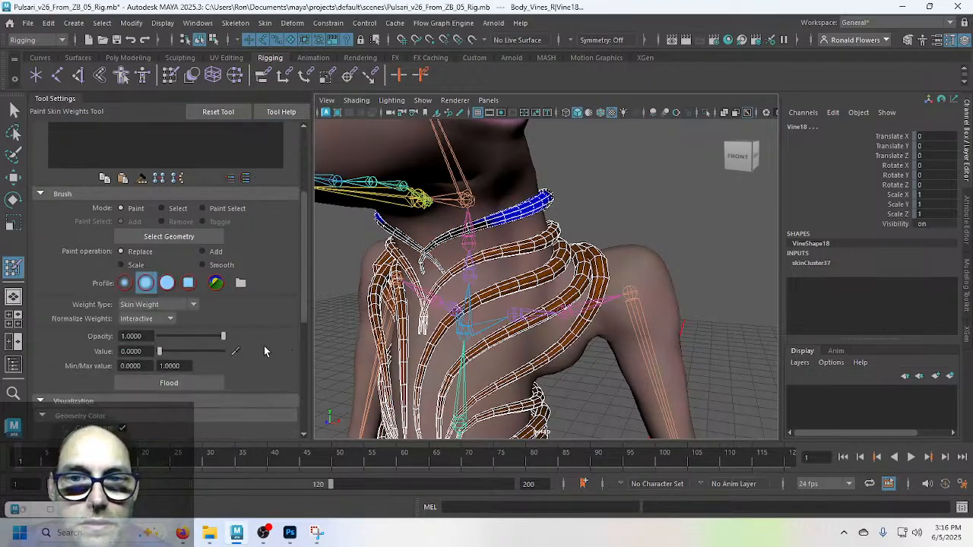
left_click(205, 386)
scroll(259, 306, "up", 3)
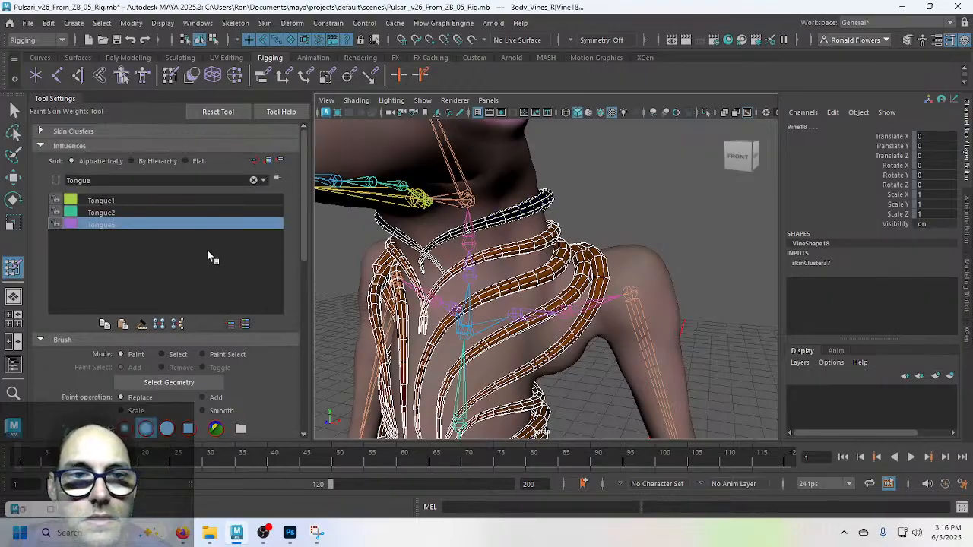
Step: Check the vines' weights for Tongue2, Tongue5 and Tongue1, and deselect the vines
left_click(131, 214)
left_click(129, 225)
left_click(127, 202)
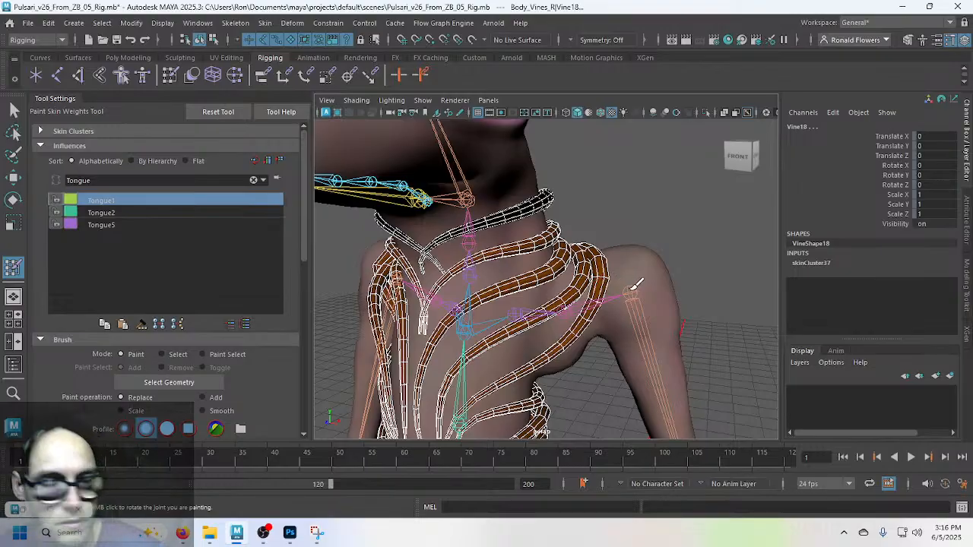
scroll(637, 283, "down", 3)
left_click_drag(637, 284, 640, 329, "alt")
key("q")
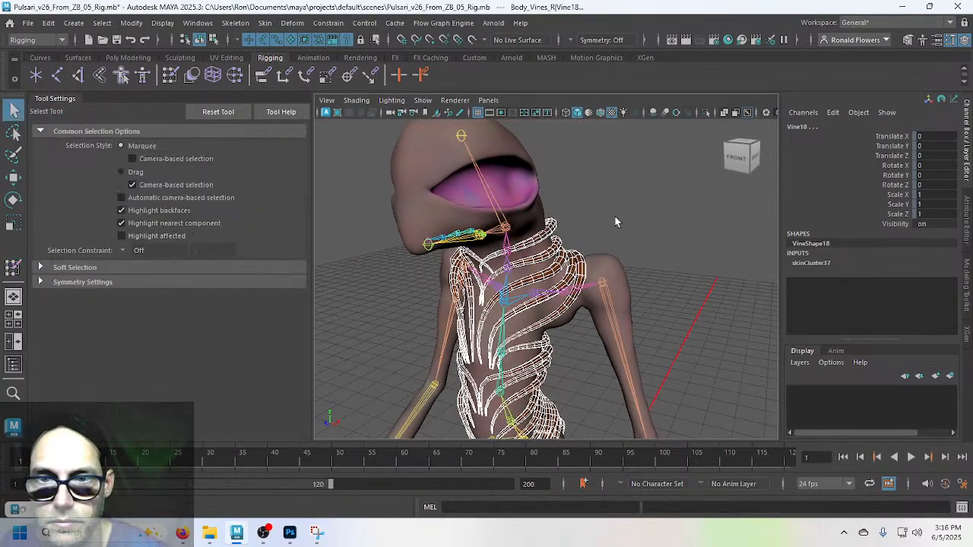
left_click(623, 291)
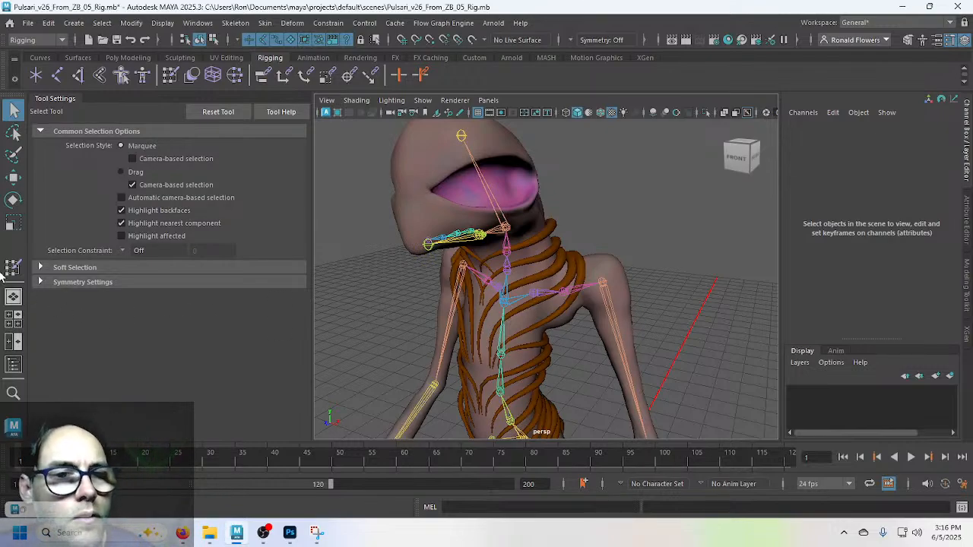
Step: Try rotating the Head1 joint back about 20.5° and forward to about -27.2° in Y to test the neck skinning, and undo the rotations
scroll(371, 338, "up", 3)
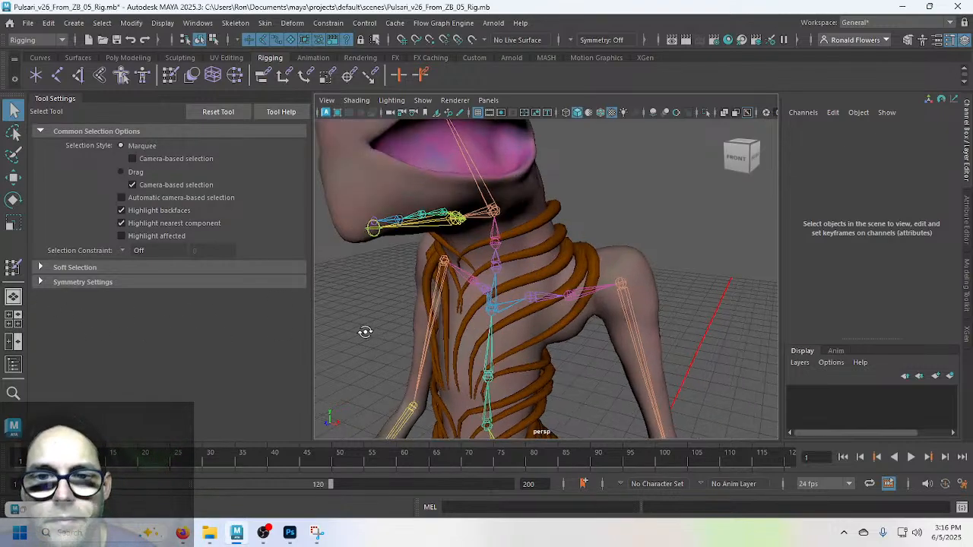
left_click_drag(366, 333, 325, 315, "alt")
left_click(472, 203)
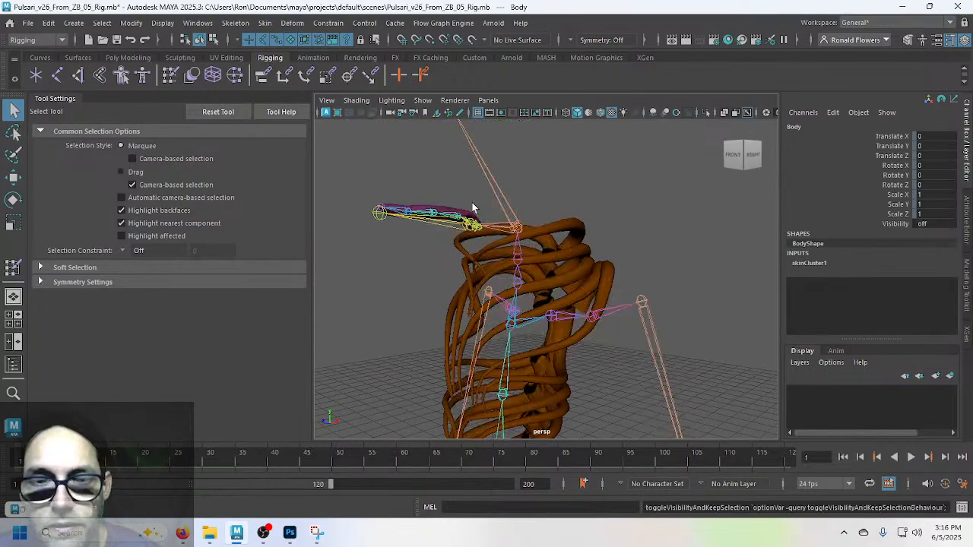
left_click(415, 312)
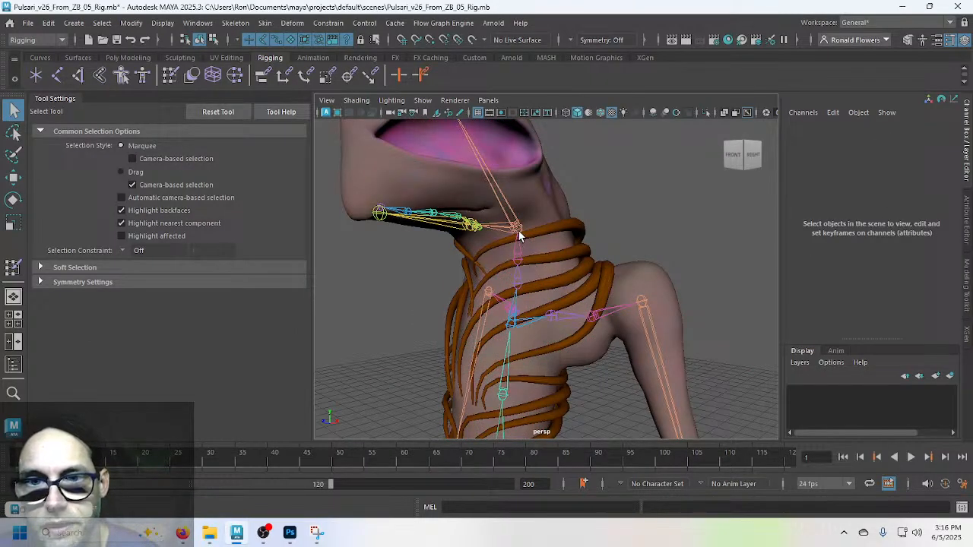
left_click(517, 228)
key("e")
left_click_drag(490, 216, 470, 195)
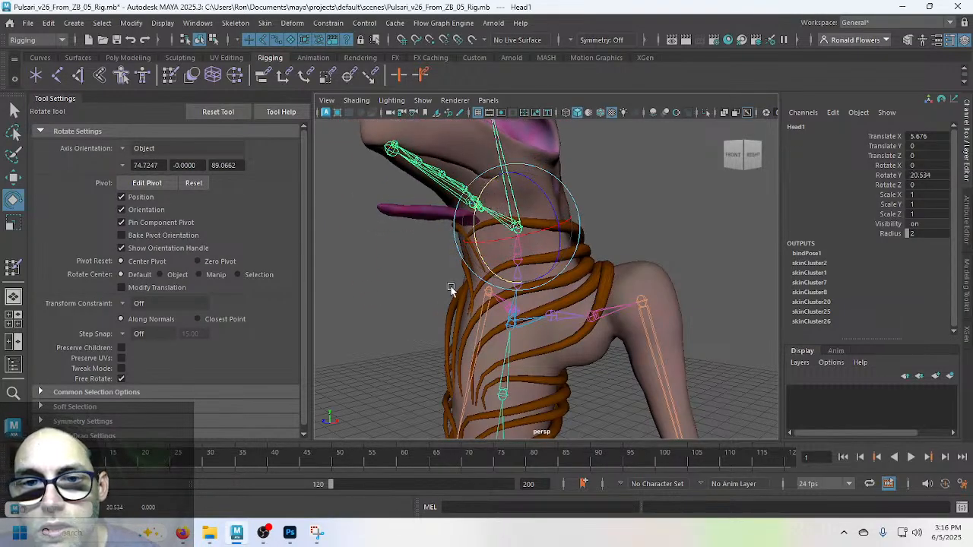
left_click_drag(451, 289, 672, 314, "alt")
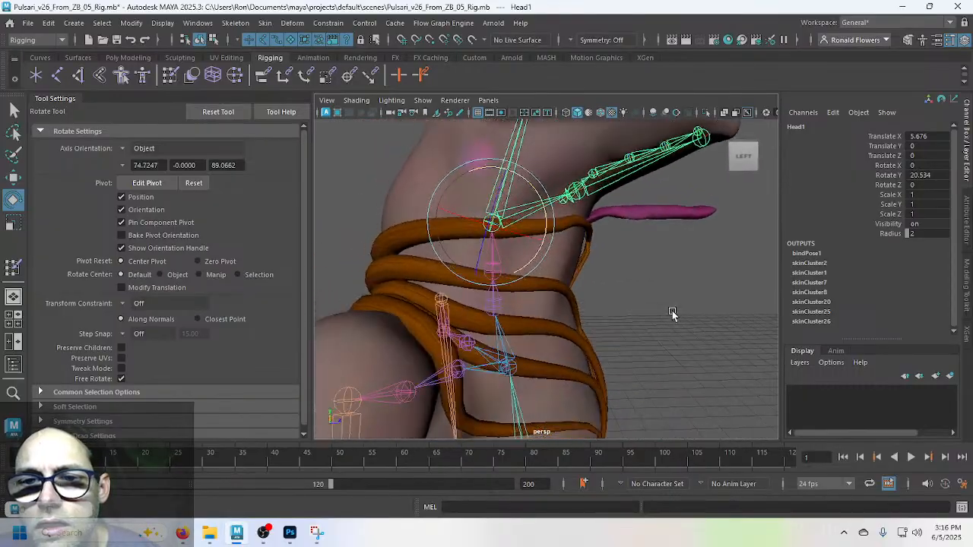
left_click_drag(547, 219, 521, 262)
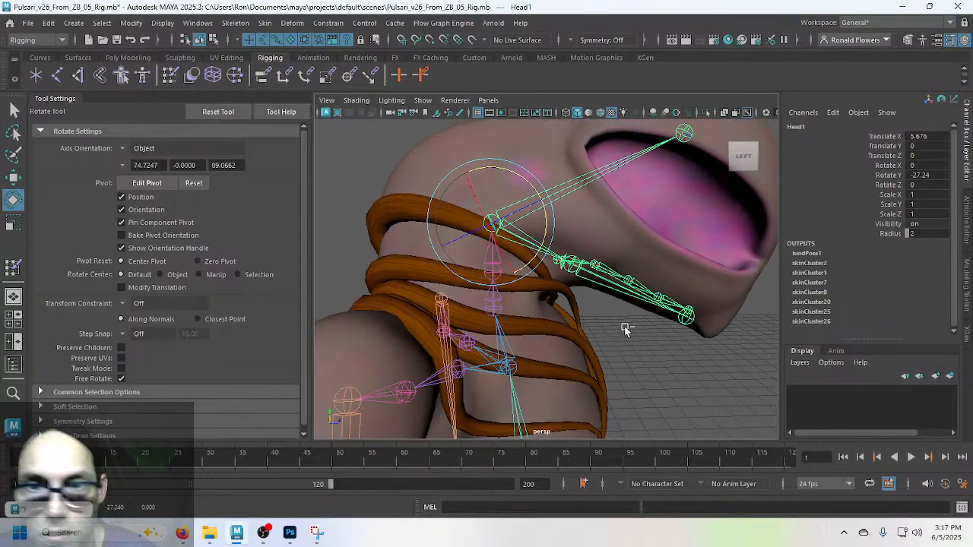
key("ctrl+z")
key("ctrl+z")
Step: Try twisting the Spine4 joint about its X axis to test how the torso and body vines deform, and undo the rotations
scroll(624, 327, "down", 5)
left_click_drag(626, 330, 472, 332, "alt")
scroll(593, 323, "up", 6)
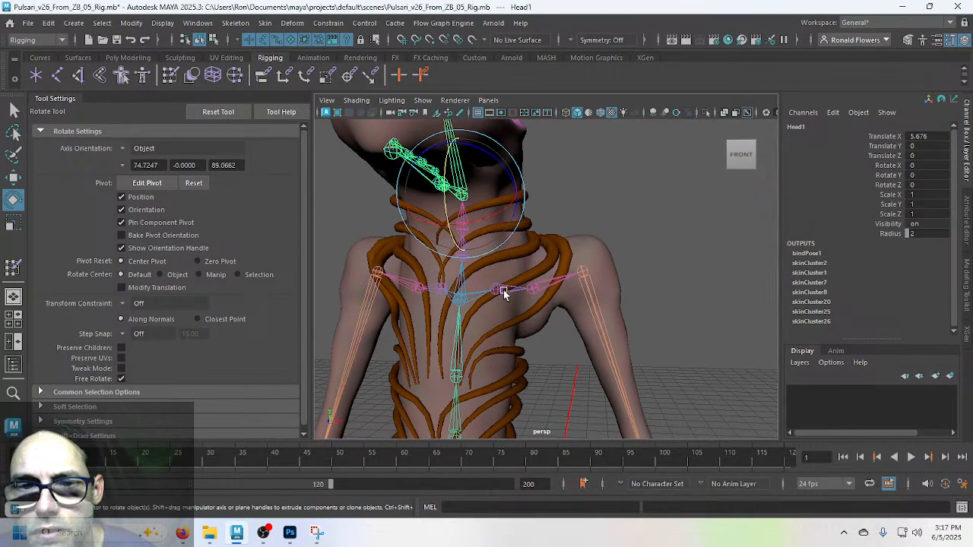
left_click(480, 296)
left_click_drag(479, 296, 447, 293)
key("ctrl+z")
key("ctrl+z")
key("ctrl+z")
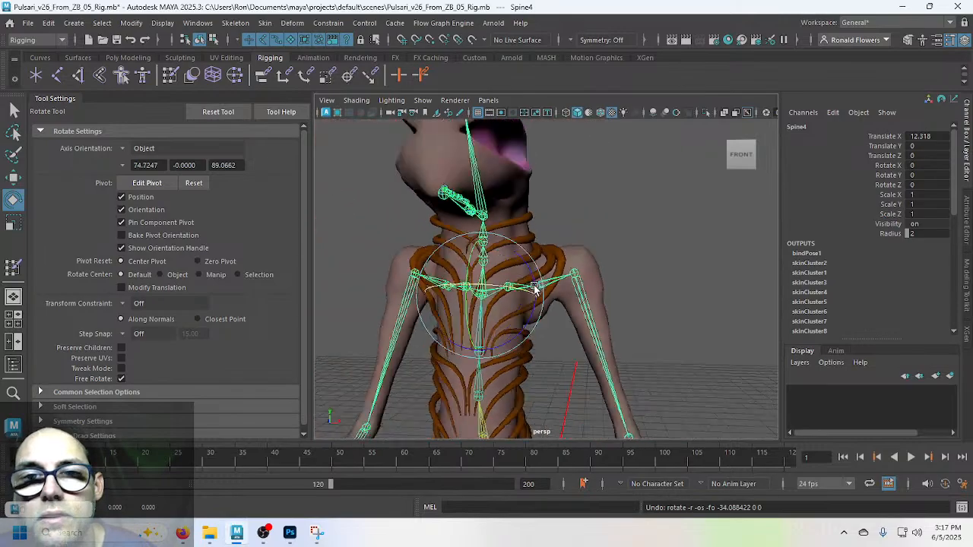
left_click_drag(529, 285, 497, 281)
key("ctrl+z")
Step: Inspect the upper body in its rest pose and save the scene
scroll(547, 372, "down", 5)
mouse_move(553, 366)
middle_mouse_down("alt")
mouse_move(571, 250)
mouse_move(550, 373)
middle_mouse_up("alt")
scroll(550, 373, "up", 5)
left_click_drag(549, 373, 589, 327, "alt")
key("ctrl+s")
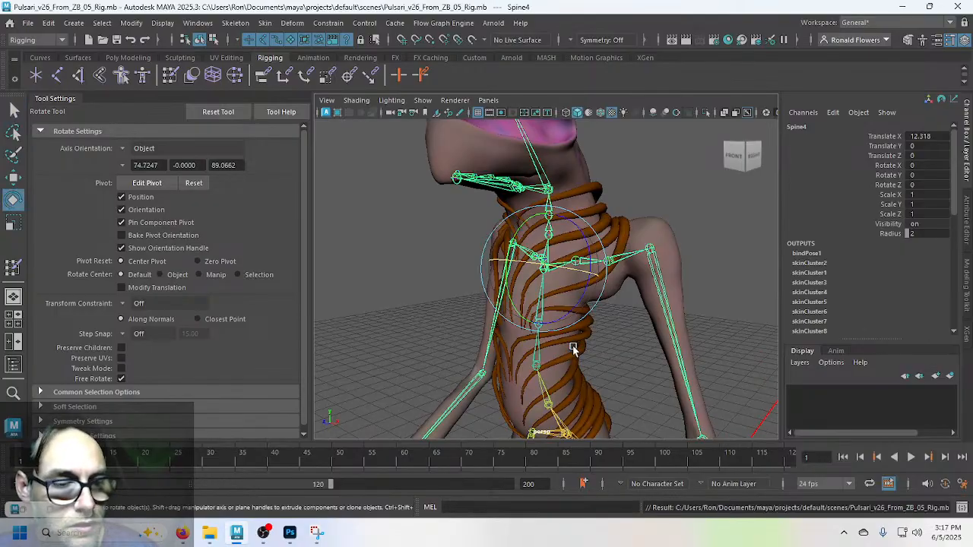
Step: Hide the Body mesh to expose the tongue mesh and its joint chain
key("q")
left_click(625, 179)
left_click(575, 222)
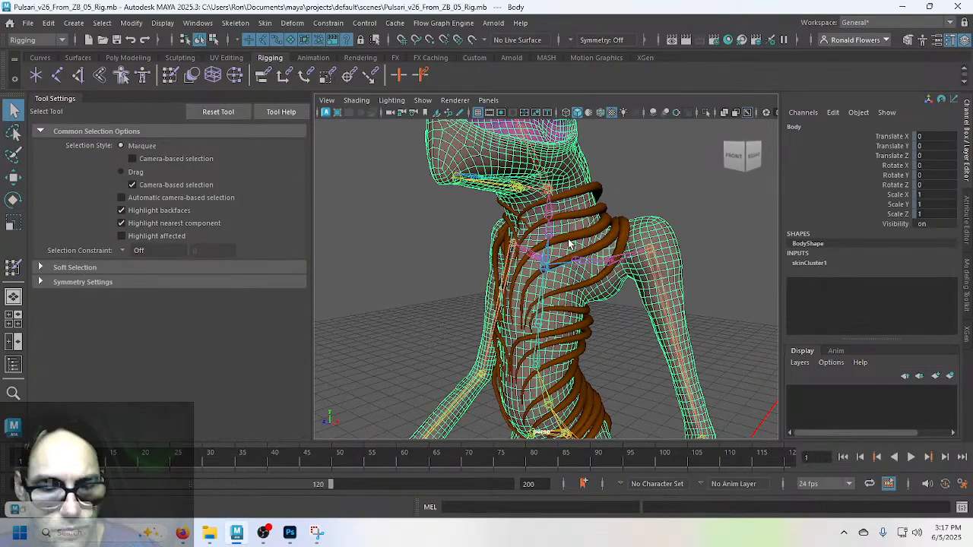
key("h")
scroll(498, 251, "up", 2)
left_click_drag(485, 248, 436, 222, "alt")
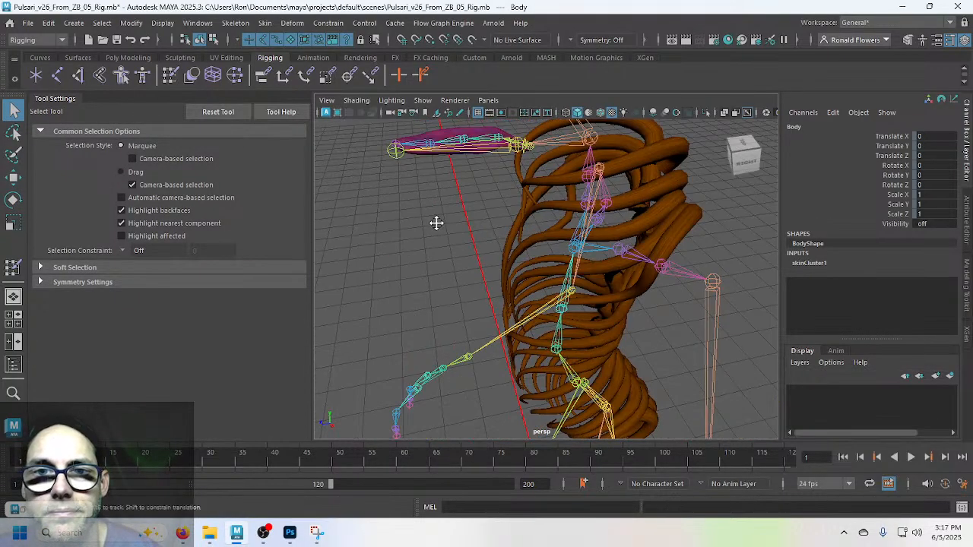
middle_click_drag(437, 222, 495, 325, "alt")
scroll(495, 325, "up", 3)
scroll(495, 325, "up", 2)
left_click_drag(564, 247, 468, 304, "alt")
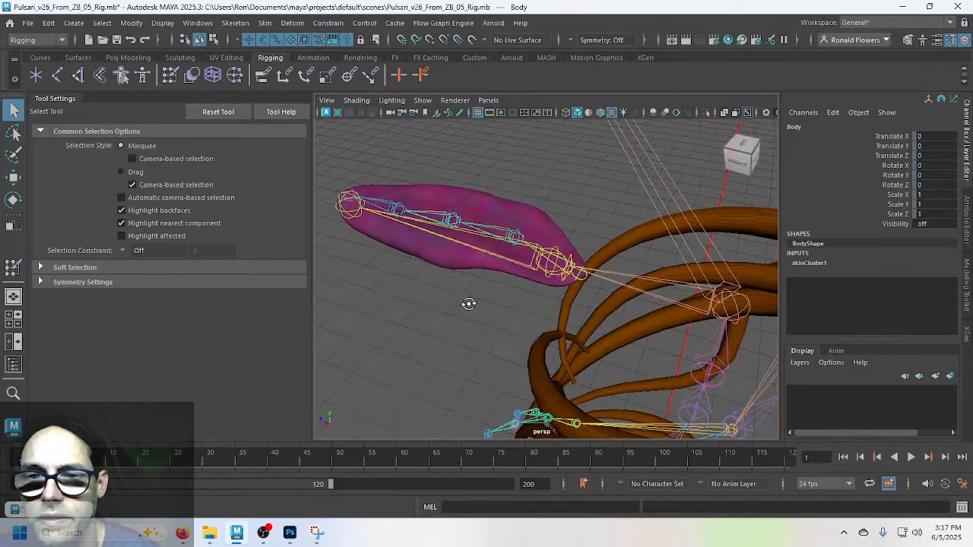
left_click(474, 322)
Step: Unparent the Tongue1 joint from the jaw so the tongue chain stands on its own
left_click(585, 283)
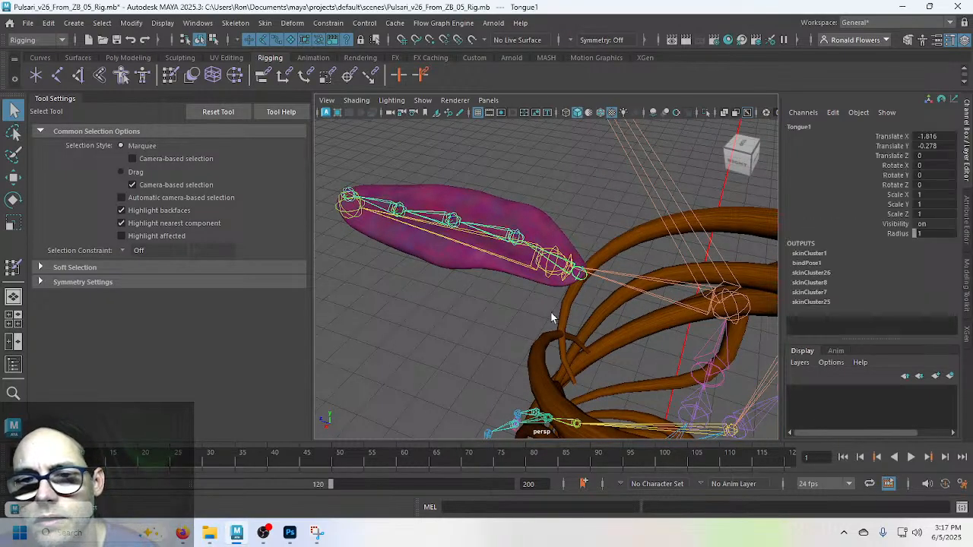
left_click_drag(551, 313, 521, 300, "alt")
left_click_drag(514, 300, 560, 266, "alt")
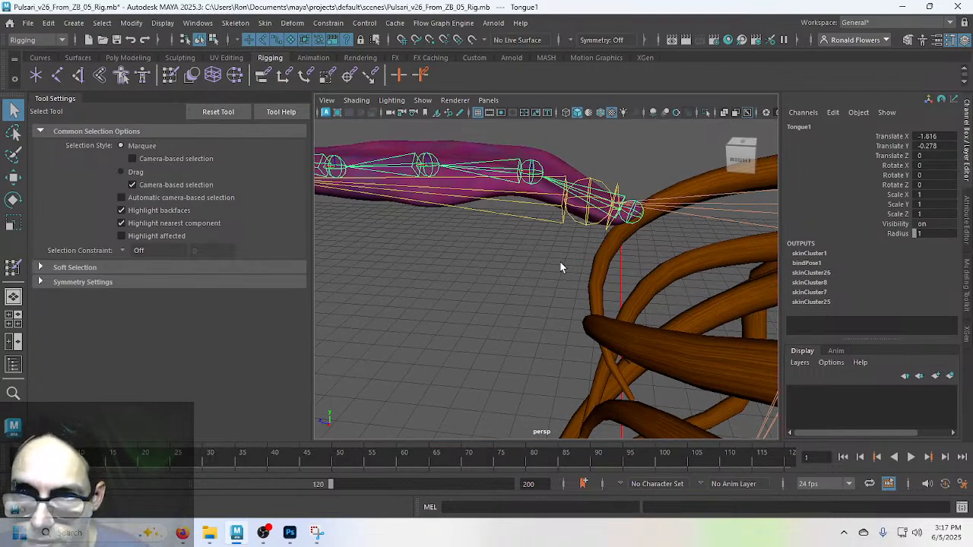
left_click(561, 263)
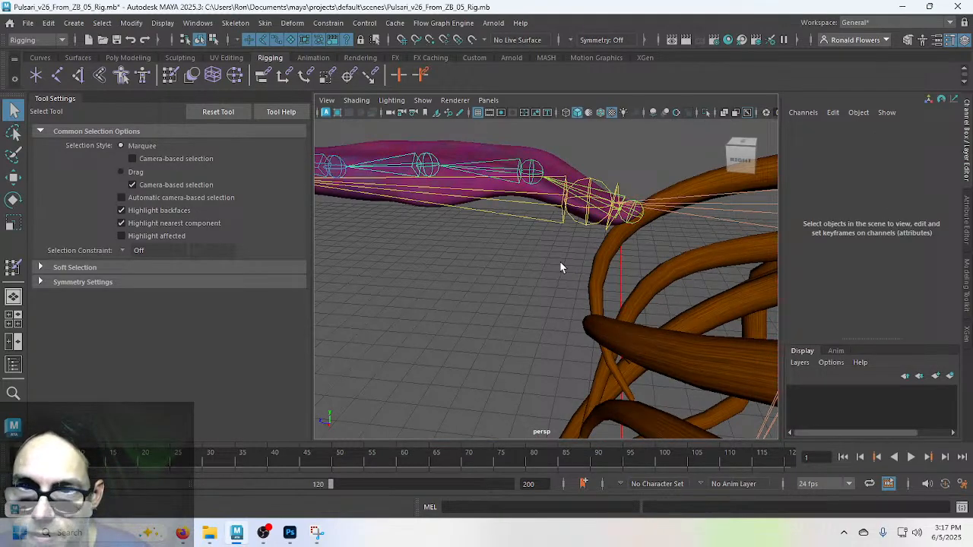
left_click(636, 218)
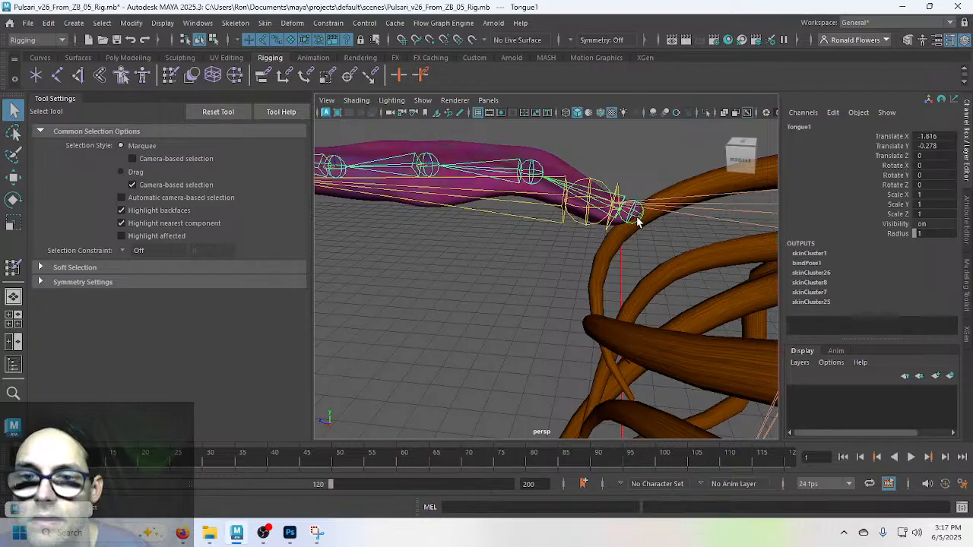
key("shift+p")
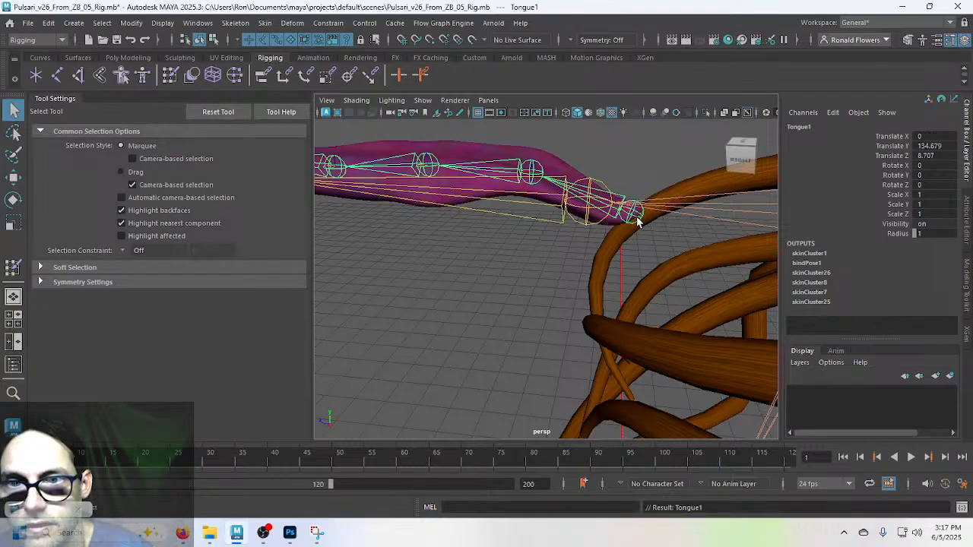
left_click(523, 267)
Step: Select the Tongue mesh and delete its construction history
left_click(637, 215)
left_click(482, 159, "shift")
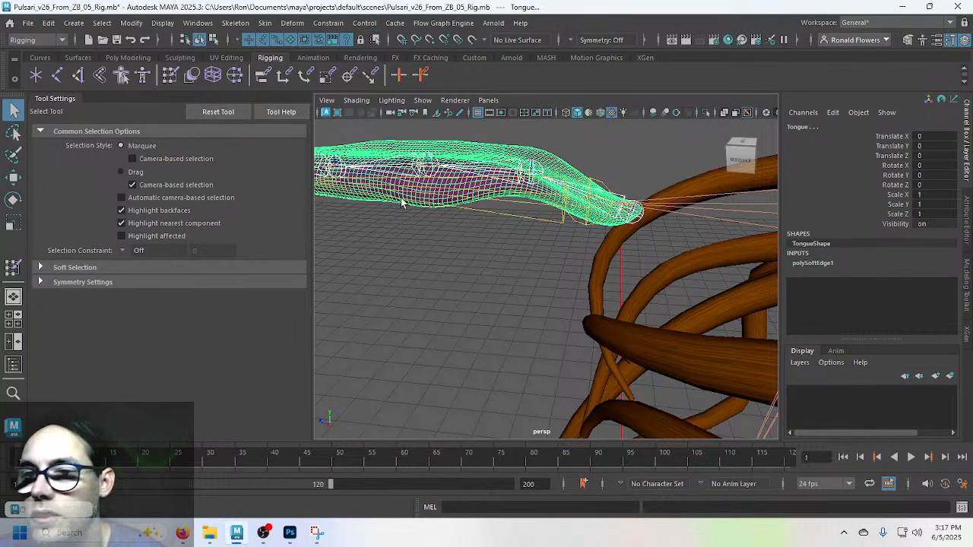
left_click(404, 236)
left_click(452, 148)
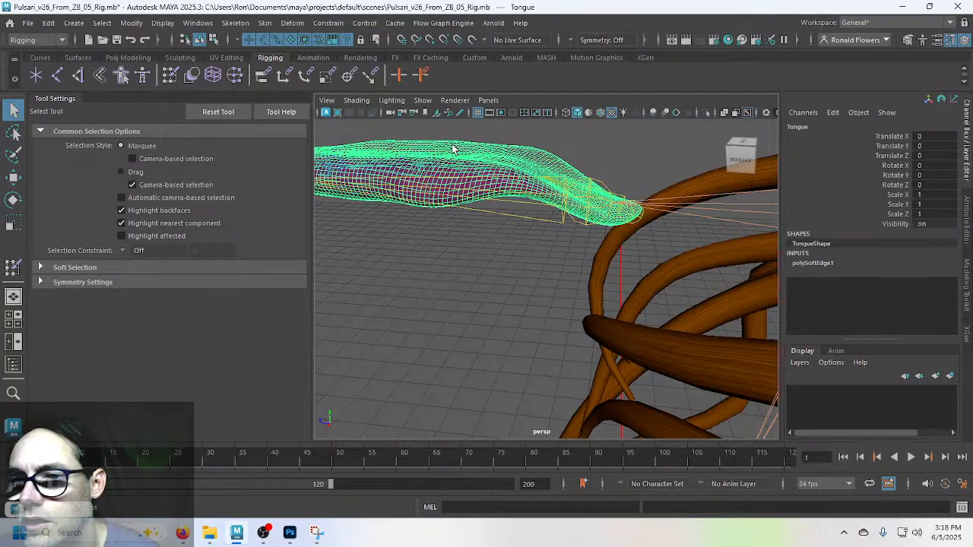
left_click(48, 22)
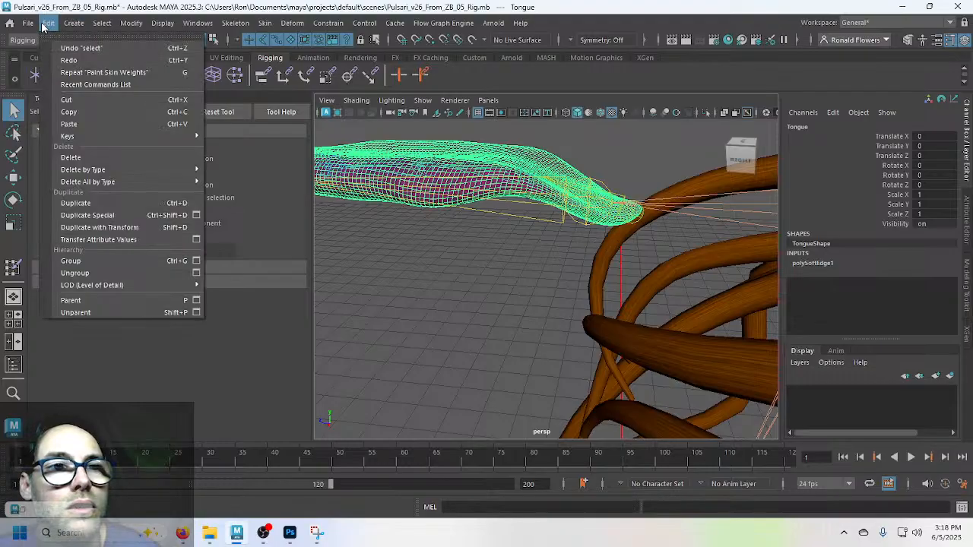
mouse_move(174, 169)
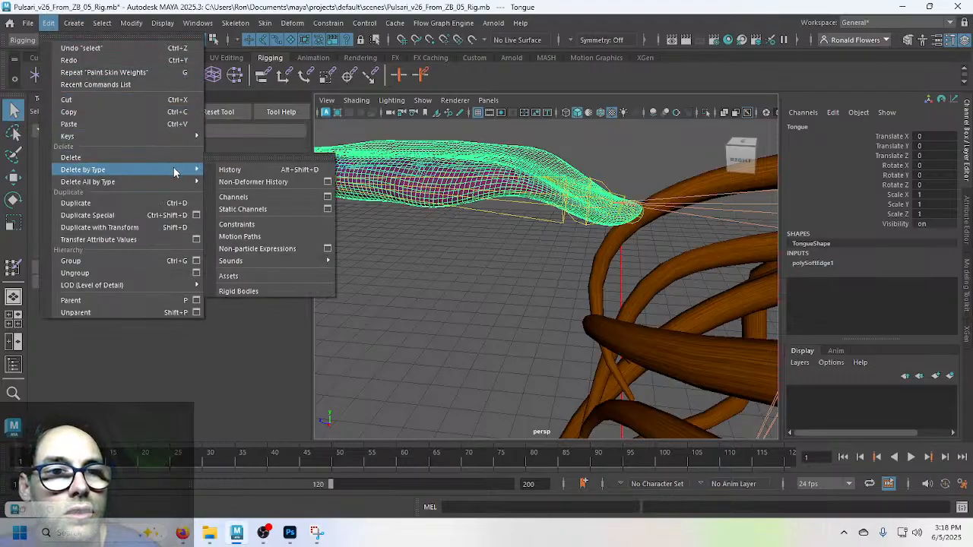
left_click(240, 170)
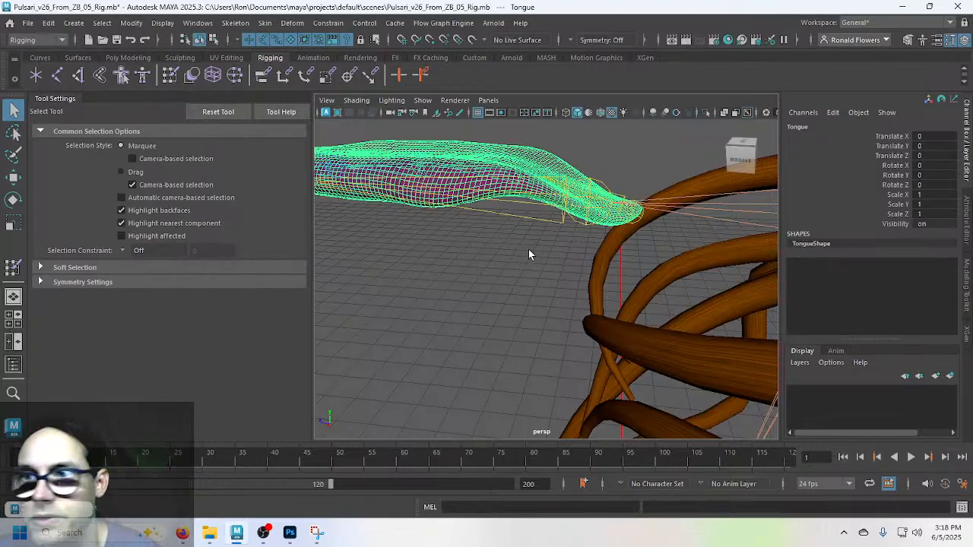
Step: Bind the Tongue mesh to the separate Tongue1 joint chain with Bind Skin
left_click(292, 23)
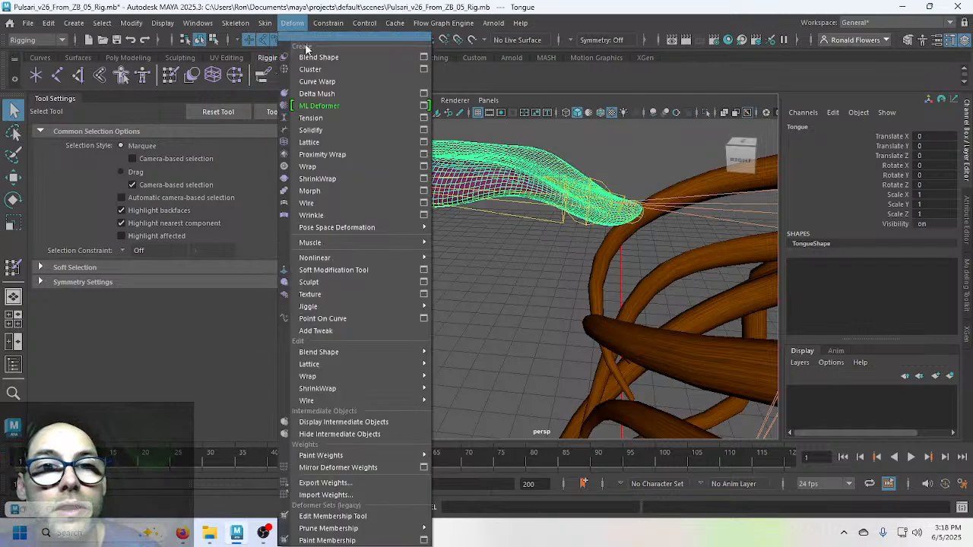
left_click(304, 59)
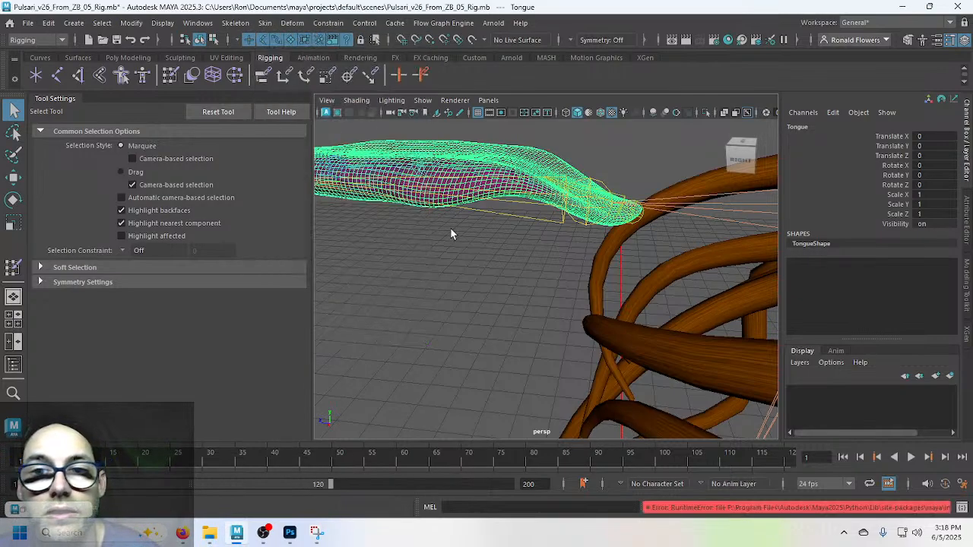
left_click(637, 223)
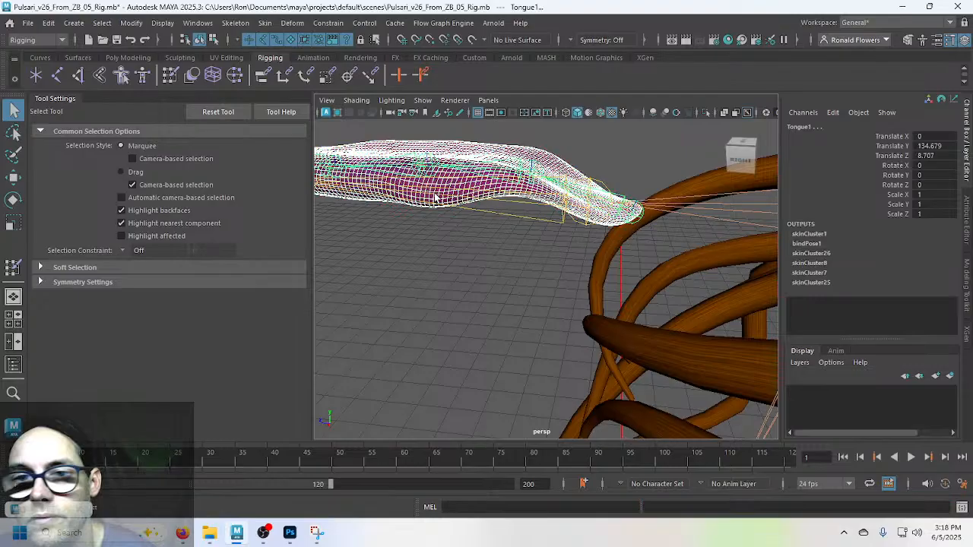
left_click(265, 23)
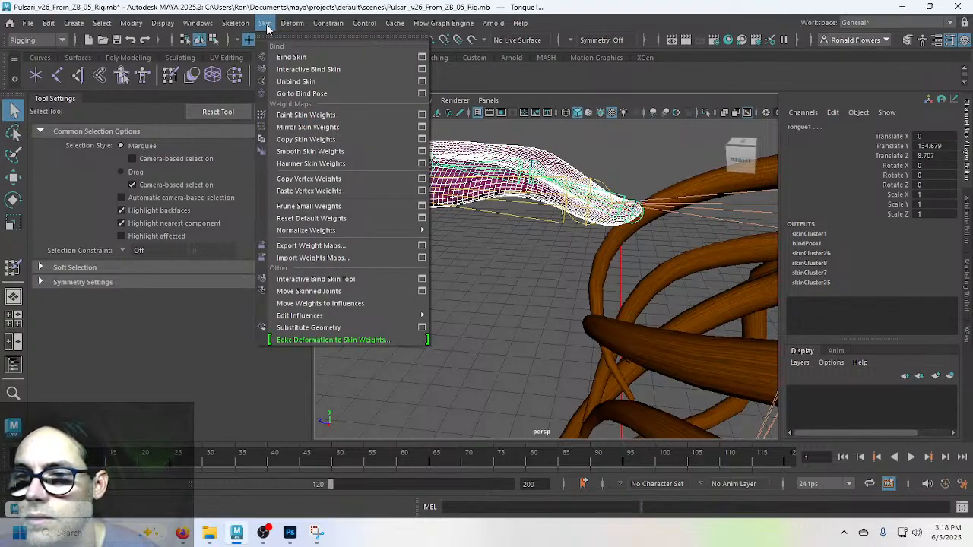
left_click(292, 57)
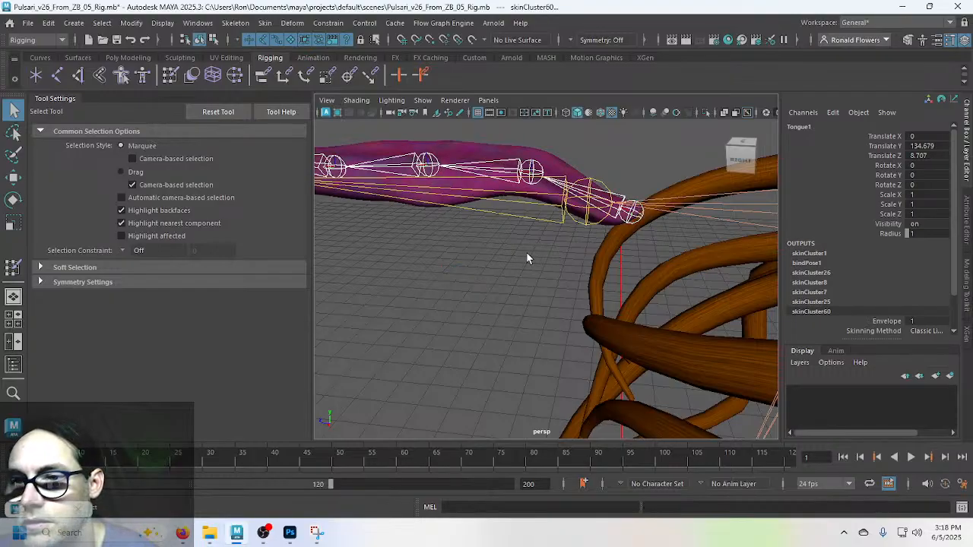
left_click(514, 278)
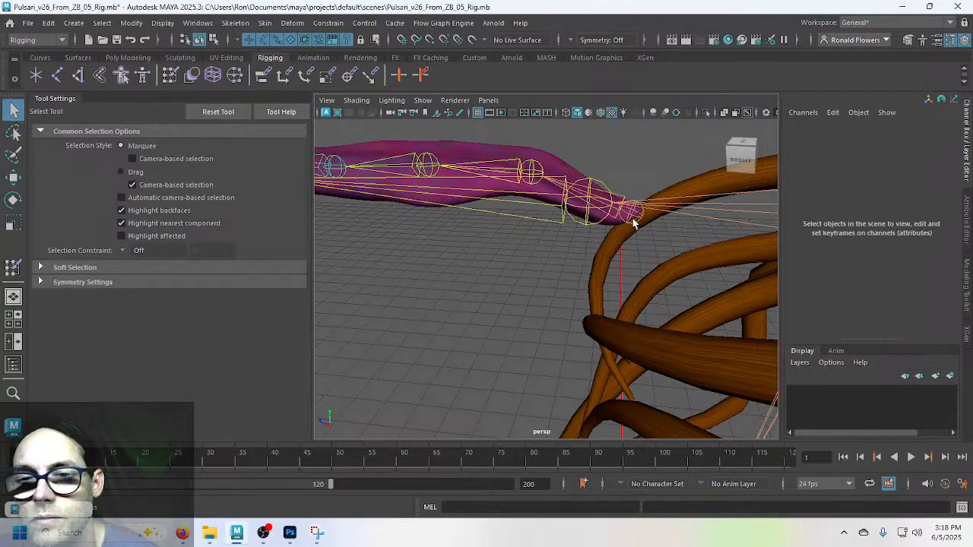
Step: Parent the Tongue1 joint back under the Jaw1 joint
left_click(634, 223)
left_click(525, 278)
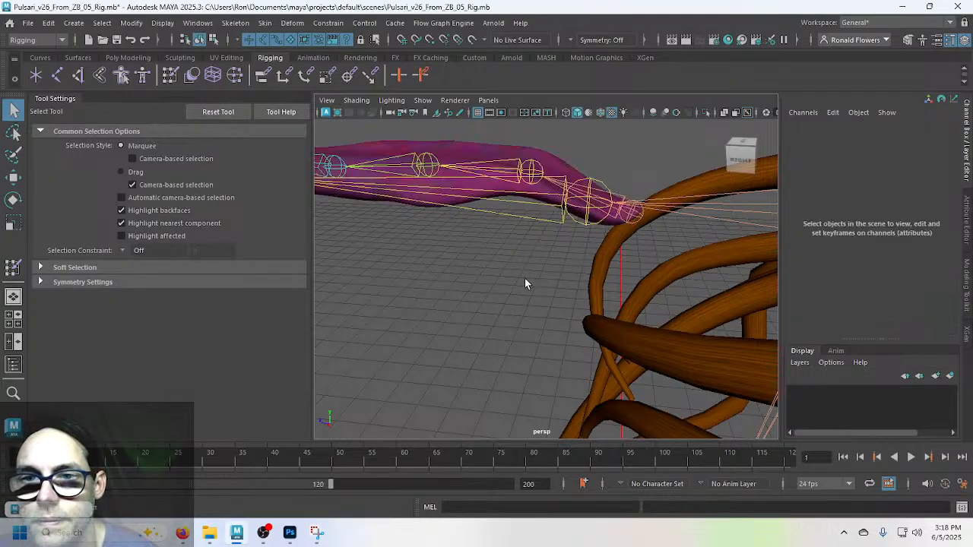
left_click(483, 156)
left_click(644, 234)
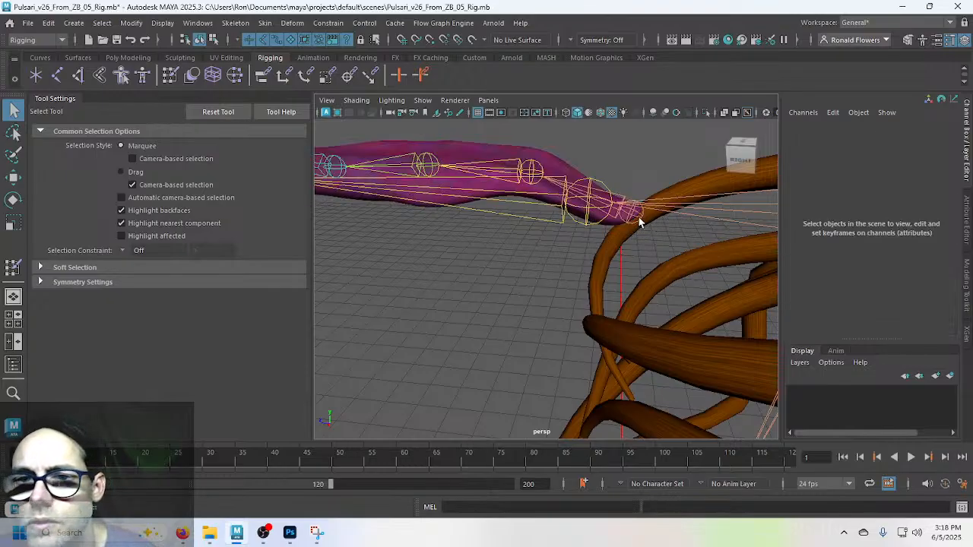
left_click(637, 220)
left_click(583, 225)
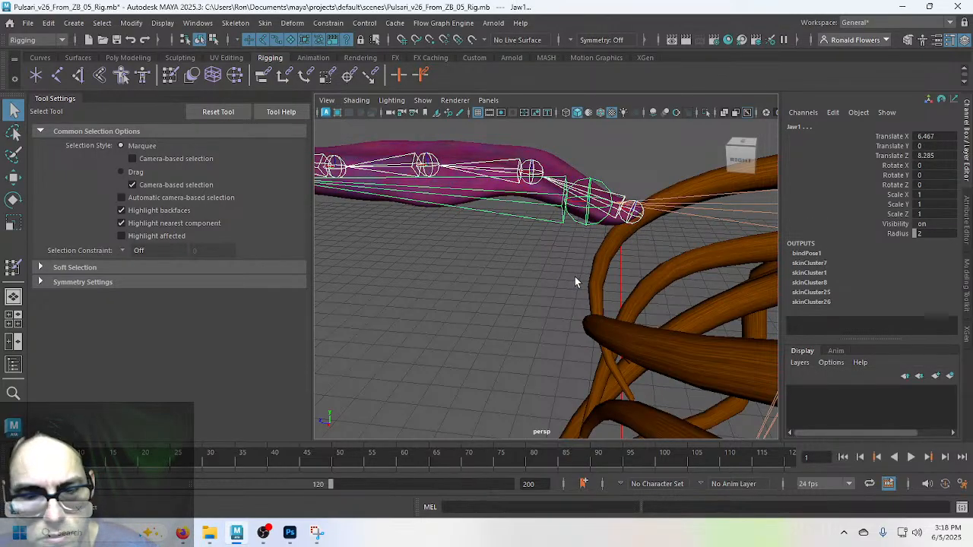
left_click(574, 277)
Step: Try rotating Tongue4 to about -49.2° and Tongue3 to about 51° in Y to test the tongue binding, and undo the rotations
left_click_drag(546, 270, 419, 235, "alt")
left_click(418, 259)
key("e")
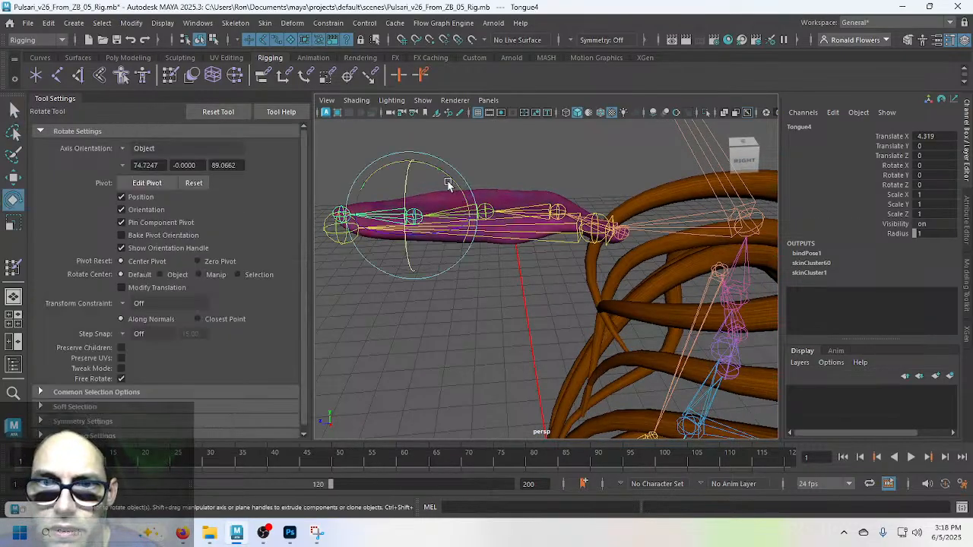
left_click_drag(494, 182, 466, 293)
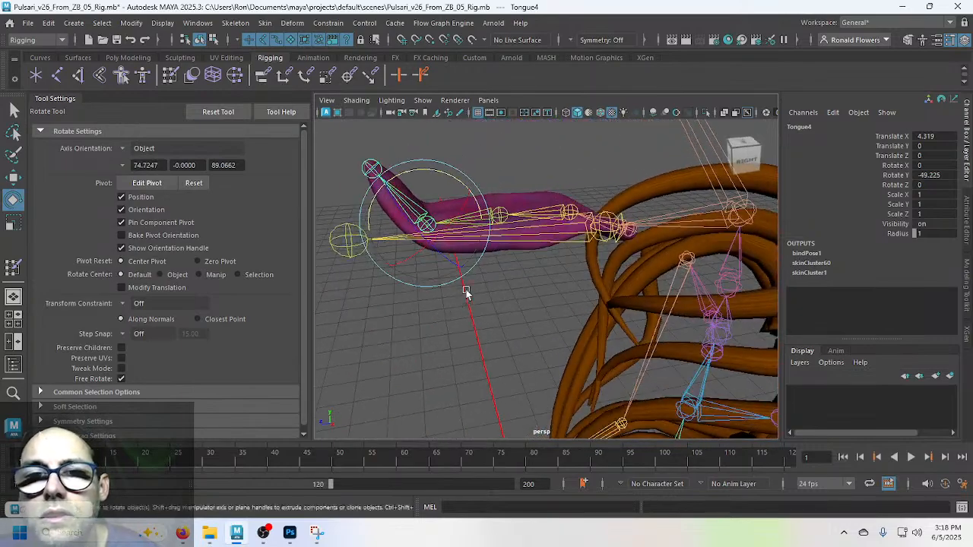
left_click(502, 217)
left_click_drag(471, 172, 400, 211)
left_click_drag(565, 289, 584, 285, "alt")
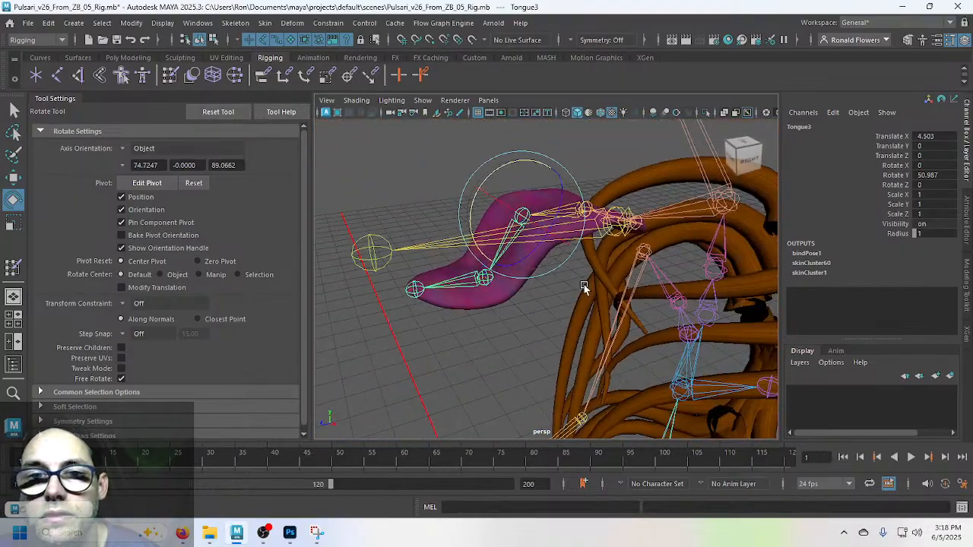
key("ctrl+z")
key("ctrl+z")
key("ctrl+z")
left_click(489, 337)
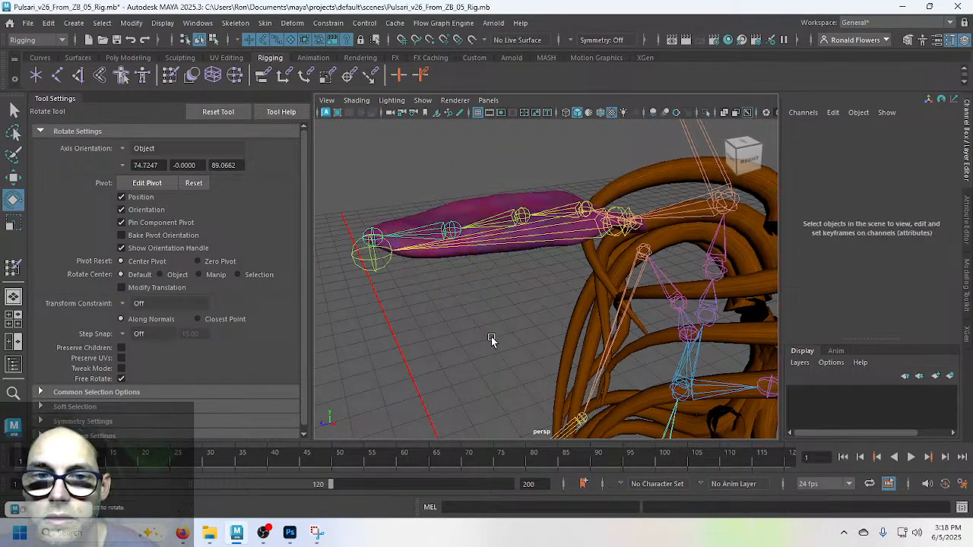
Step: Unhide the Body mesh and deselect it
left_click_drag(520, 321, 571, 253, "alt")
left_click_drag(514, 289, 502, 288, "alt")
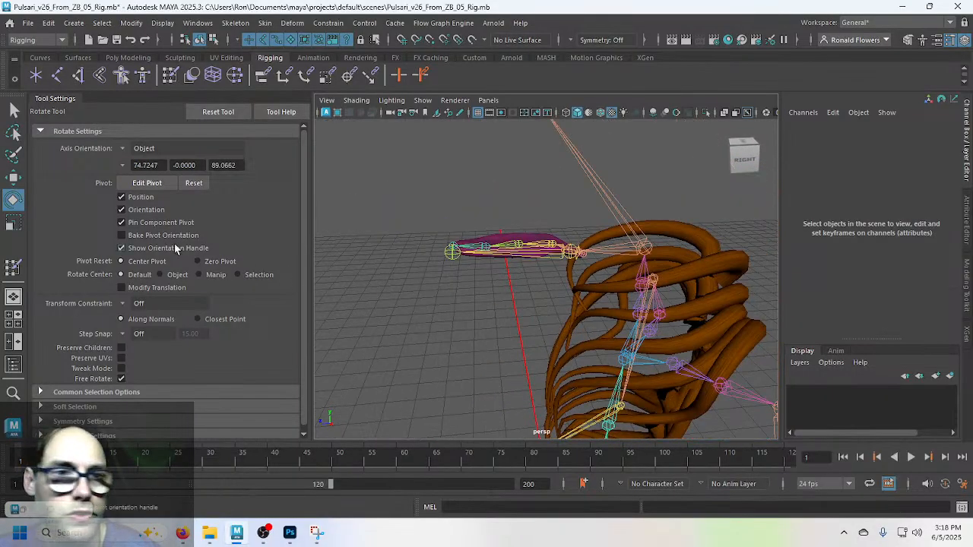
left_click(13, 365)
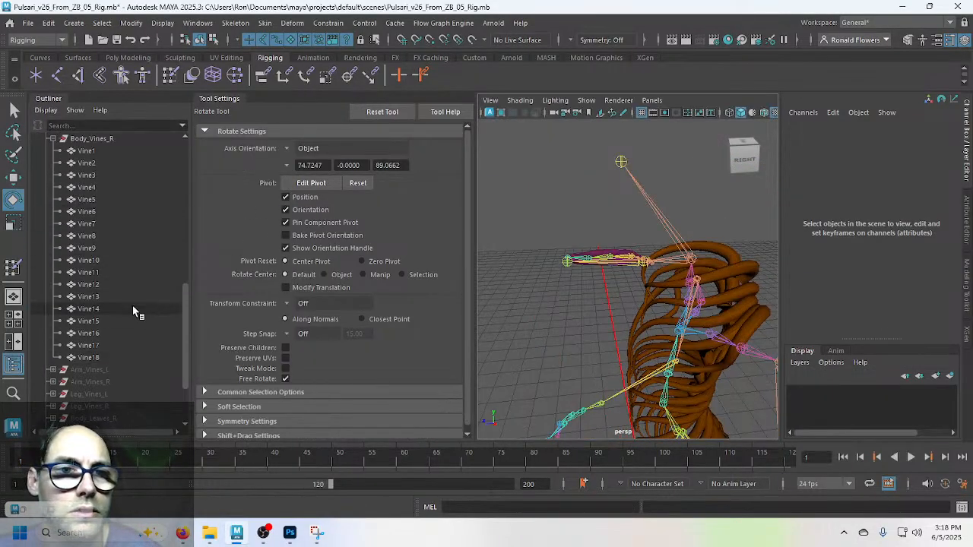
scroll(132, 306, "up", 10)
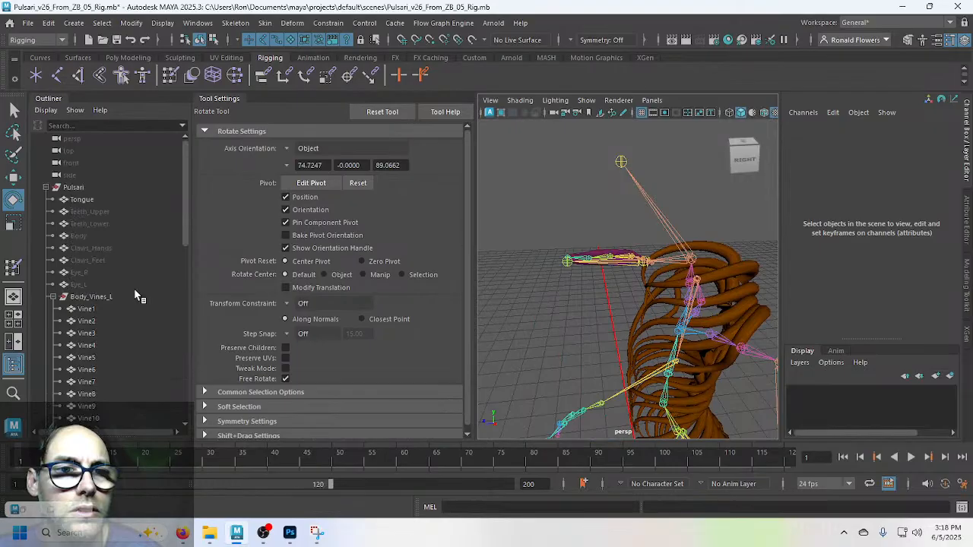
left_click(105, 236)
key("h")
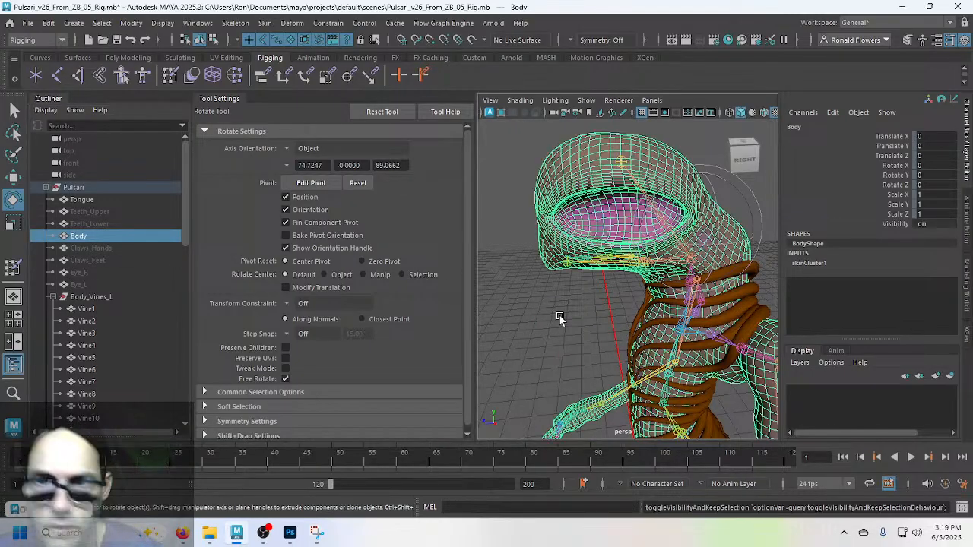
left_click(13, 364)
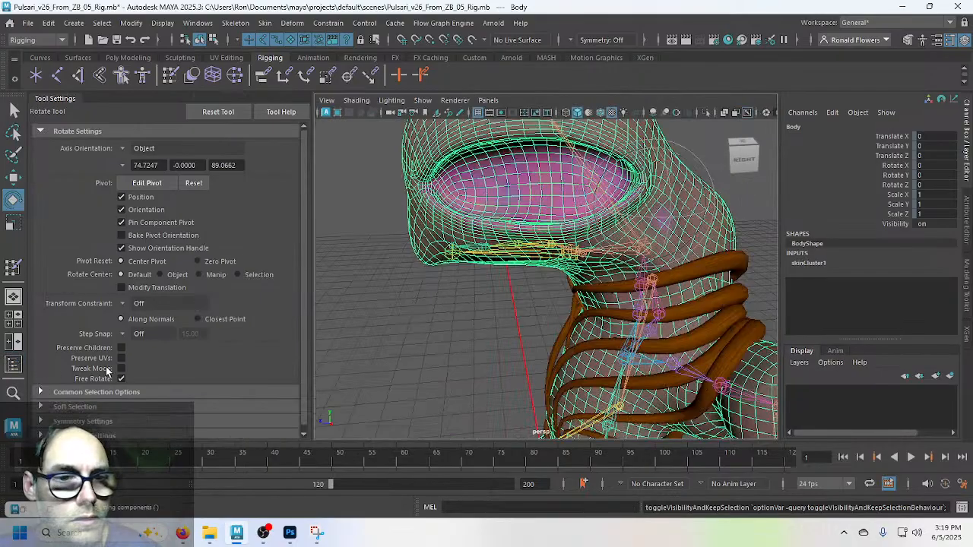
left_click(456, 342)
Step: Try rotating the jaw joint downward to open the creature's mouth and test the tongue following it
left_click_drag(456, 342, 508, 292, "alt")
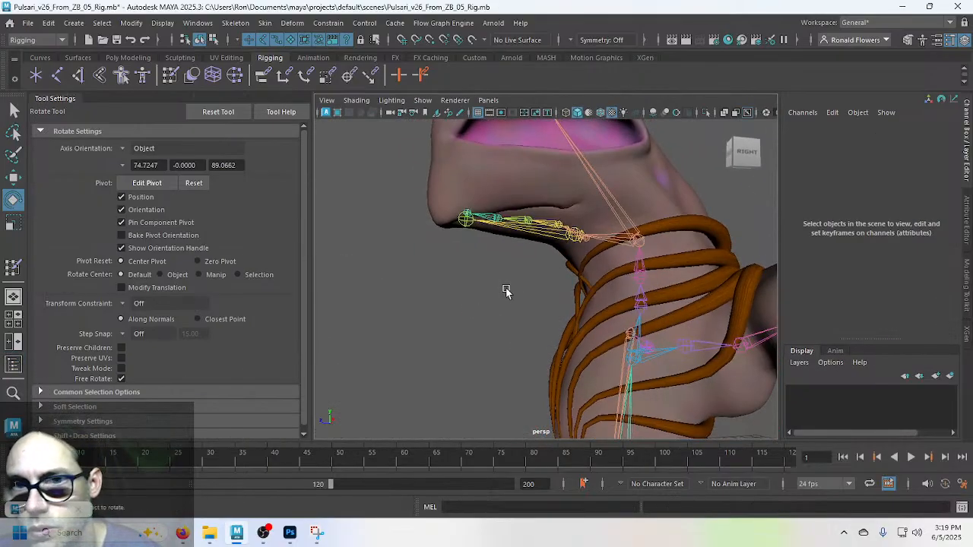
left_click(546, 244)
left_click_drag(535, 260, 383, 329)
left_click(382, 330)
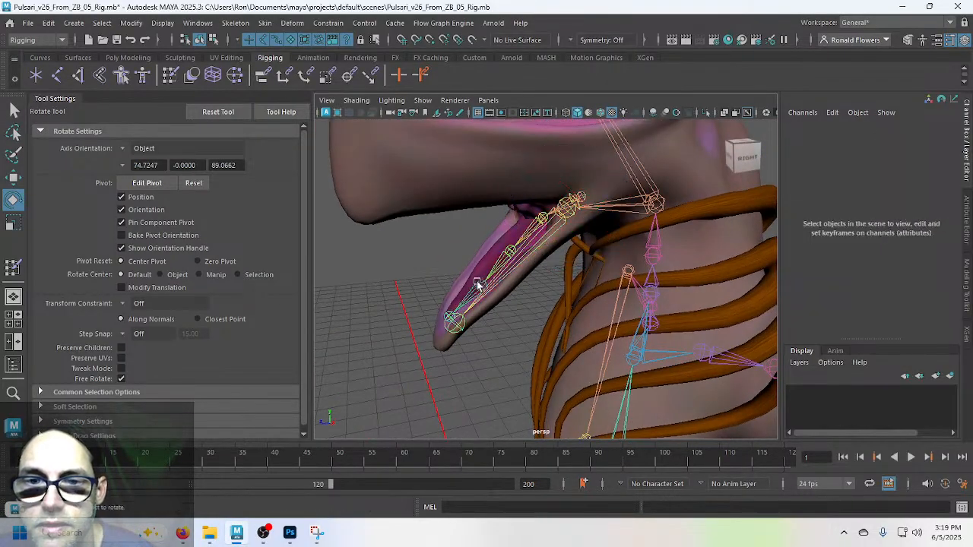
Step: Try rotating the tongue joints to curl the tongue away from the lowered jaw, turning Tongue4 about 35.1° in Y
left_click(527, 233)
left_click_drag(500, 272, 398, 271)
left_click(459, 262)
left_click(373, 314)
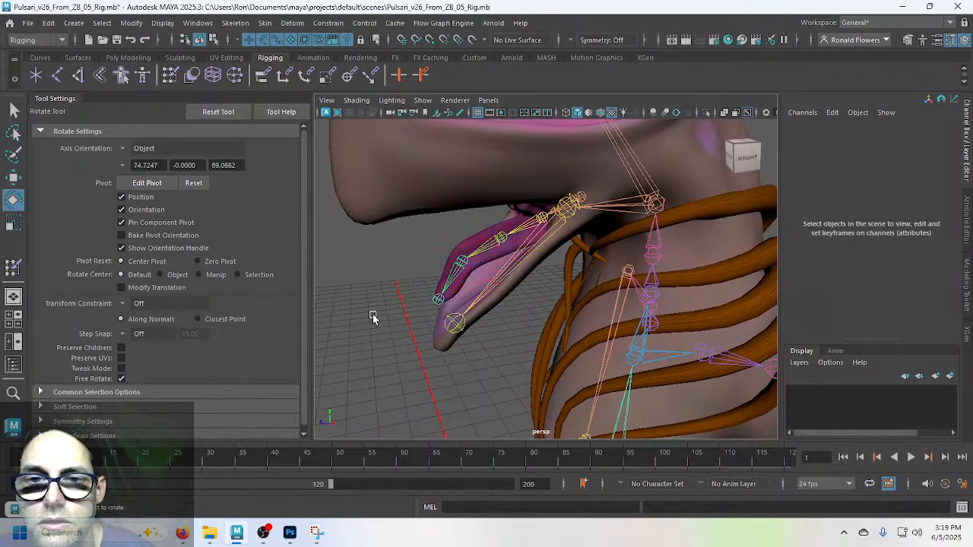
Step: Select the Body mesh, return the rig to its bind pose and clear the selection
mouse_move(372, 314)
left_mouse_down("alt")
mouse_move(558, 300)
mouse_move(347, 317)
mouse_move(358, 325)
left_mouse_up("alt")
left_click(582, 184)
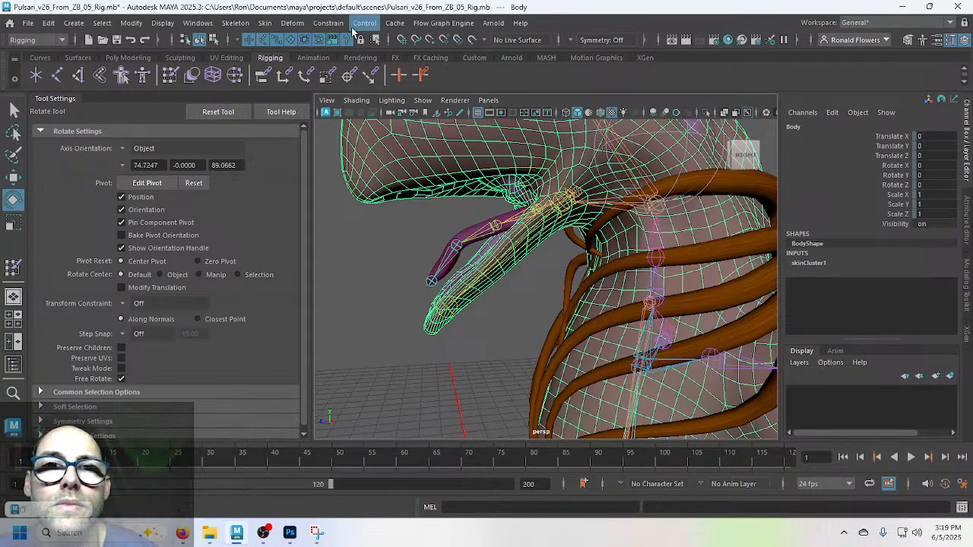
left_click(265, 24)
left_click(346, 94)
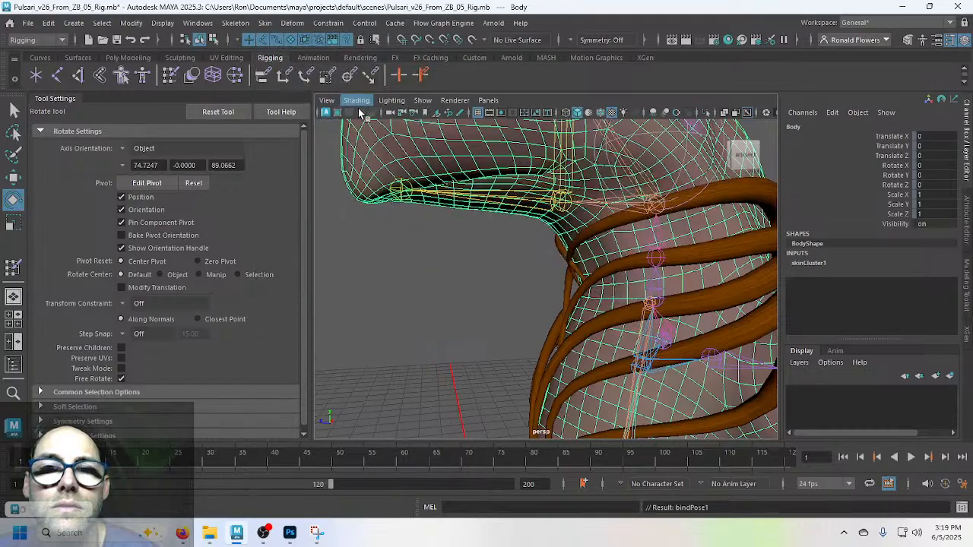
left_click(471, 268)
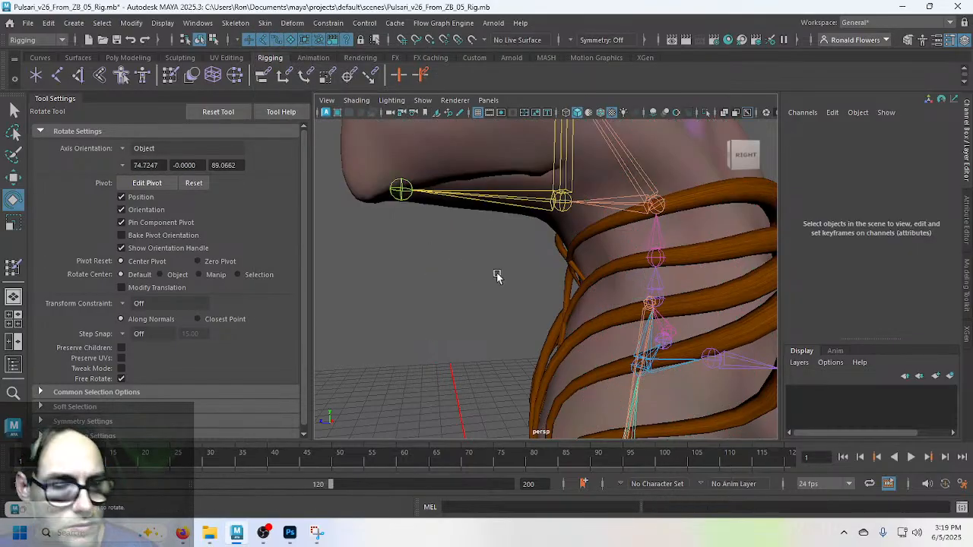
Step: Save the rig scene
key("ctrl+s")
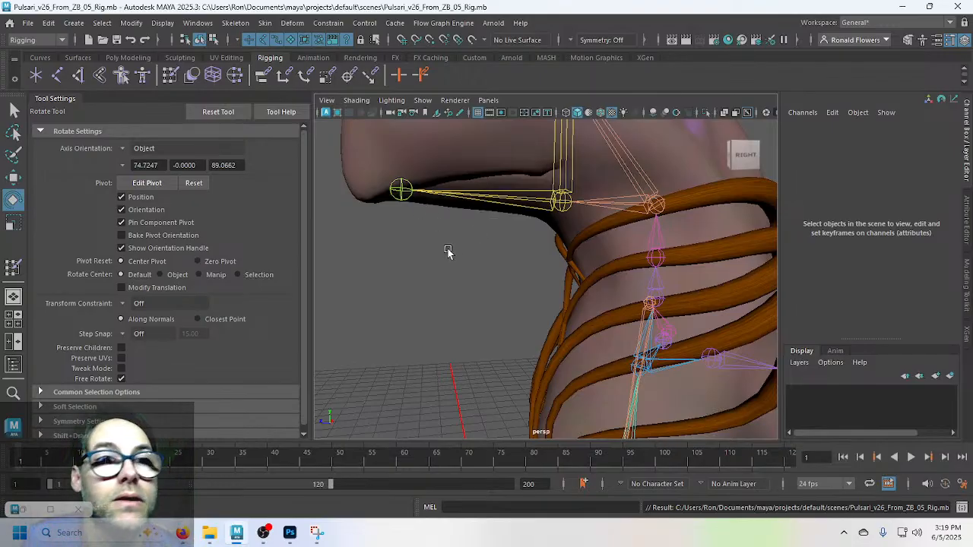
left_click(28, 22)
left_click(61, 74)
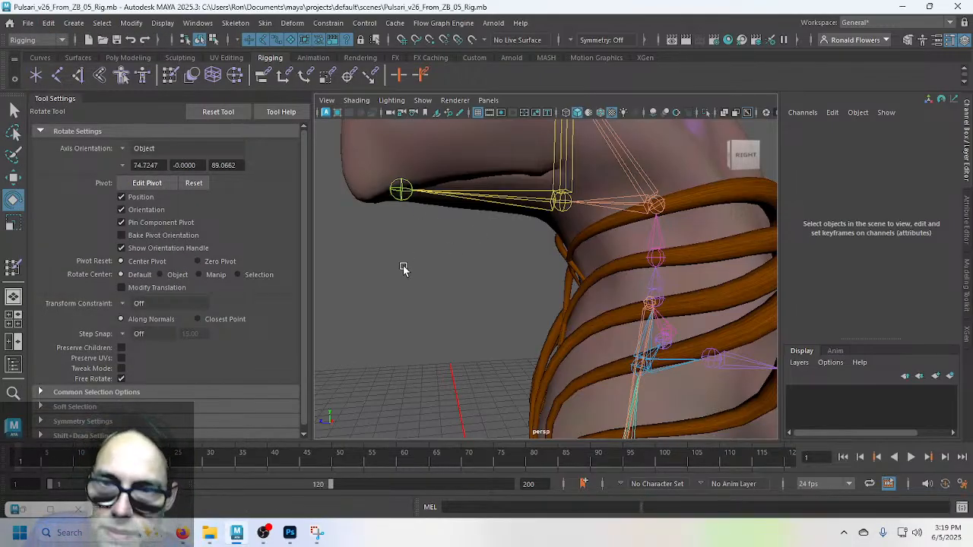
Step: Hide the Body_Vines_L and Body_Vines_R groups and collapse both in the hierarchy
scroll(403, 270, "down", 8)
scroll(402, 308, "up", 3)
middle_click_drag(402, 308, 401, 222, "alt")
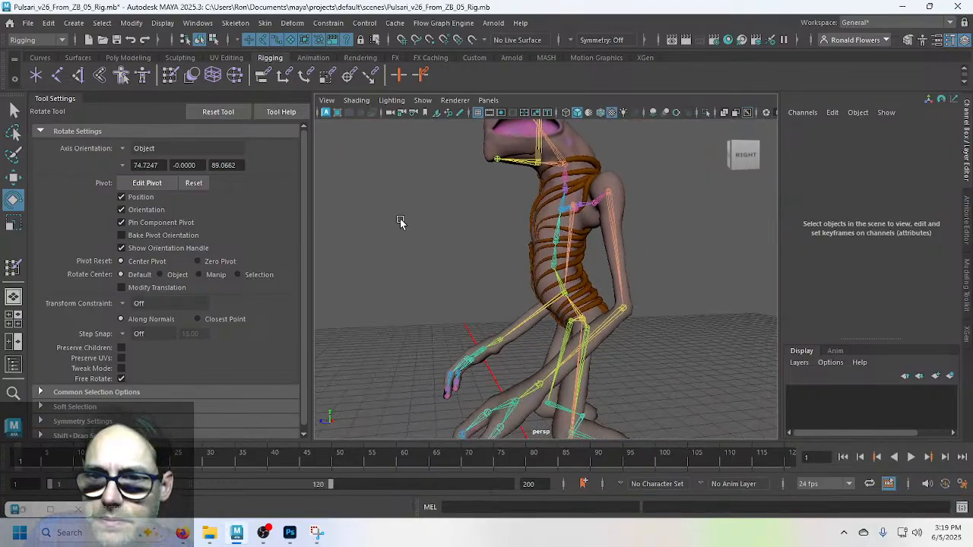
left_click_drag(401, 222, 535, 347, "alt")
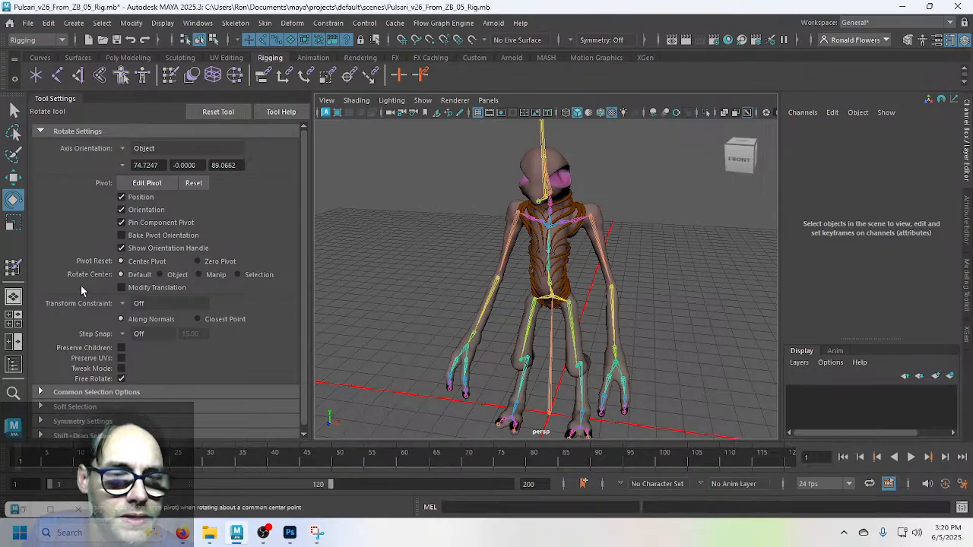
left_click(13, 365)
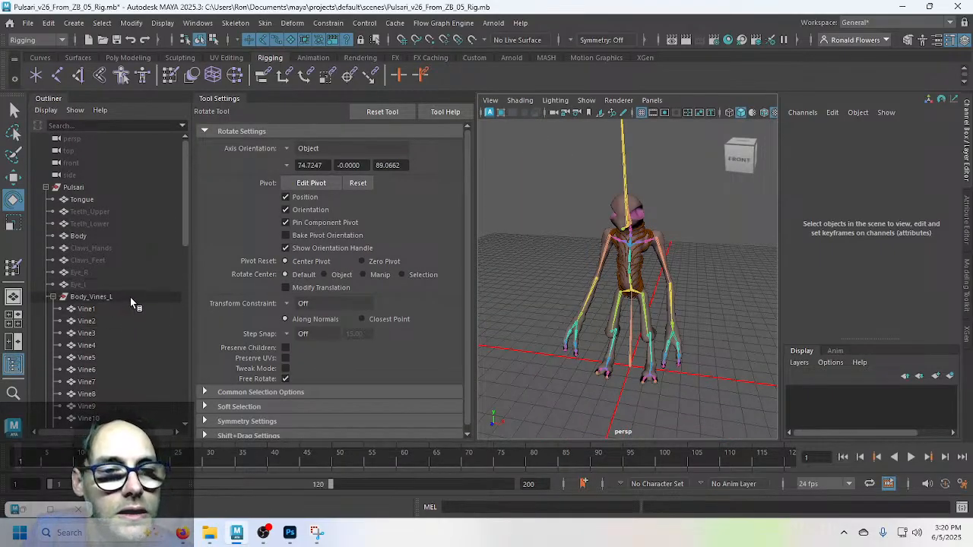
scroll(126, 301, "down", 3)
left_click(91, 199)
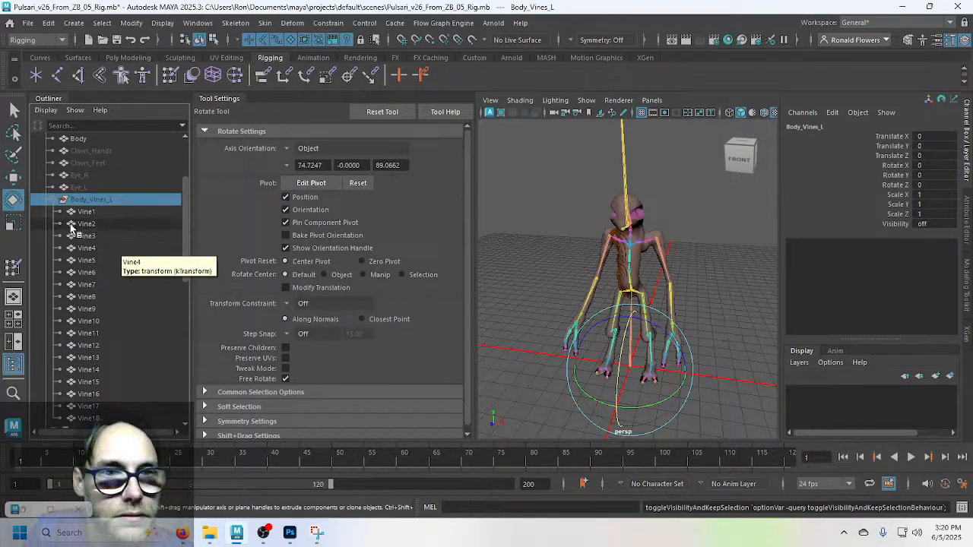
left_click(53, 199)
left_click(88, 213)
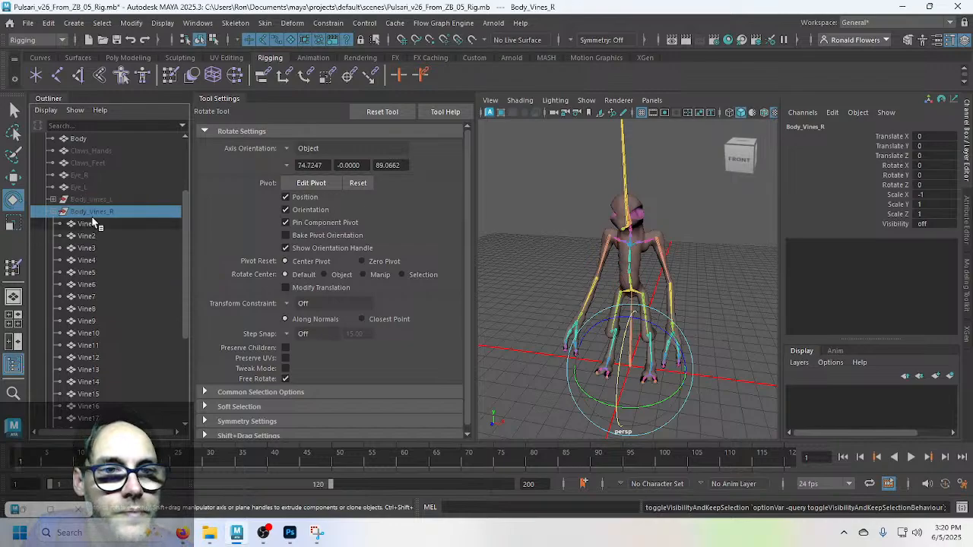
left_click(56, 212)
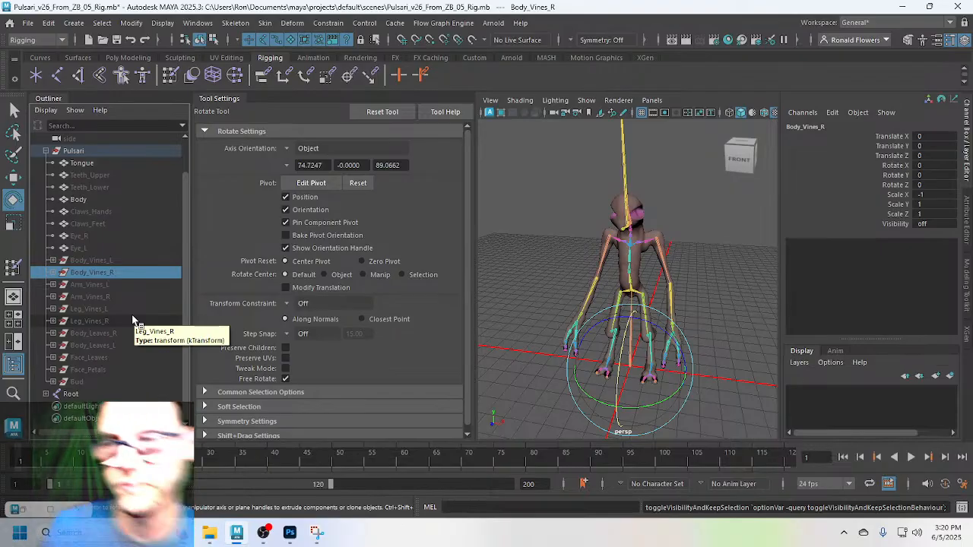
Step: Examine the tongue mesh and its joint chain relative to the head, and select the Tongue1 joint
left_click_drag(598, 288, 612, 240, "alt")
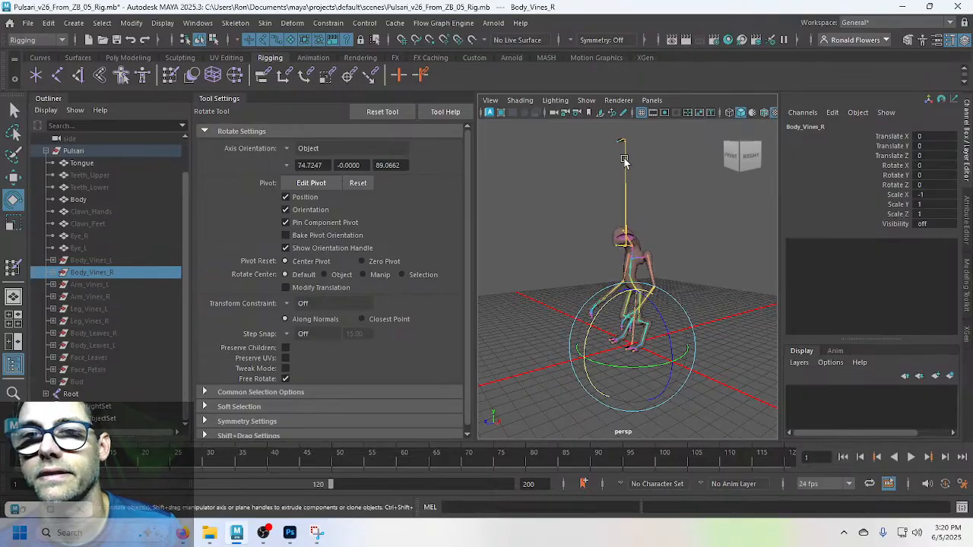
left_click(656, 199)
scroll(656, 195, "up", 6)
middle_click_drag(656, 191, 622, 385, "alt")
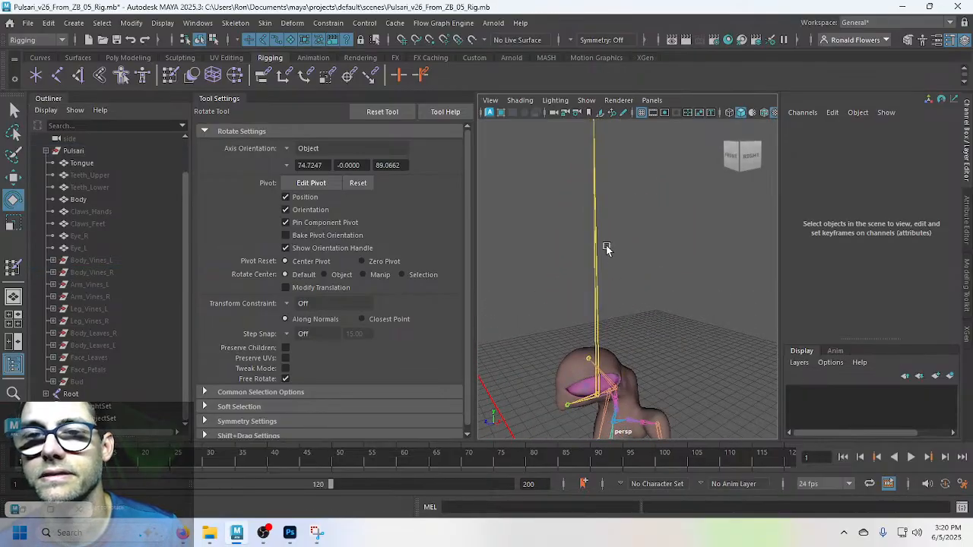
left_click_drag(606, 249, 615, 336, "alt")
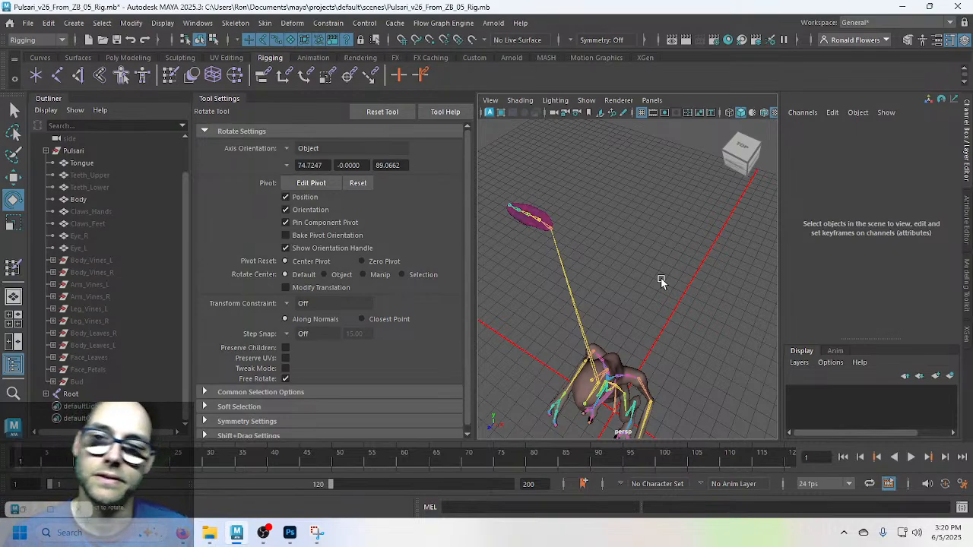
left_click(551, 228)
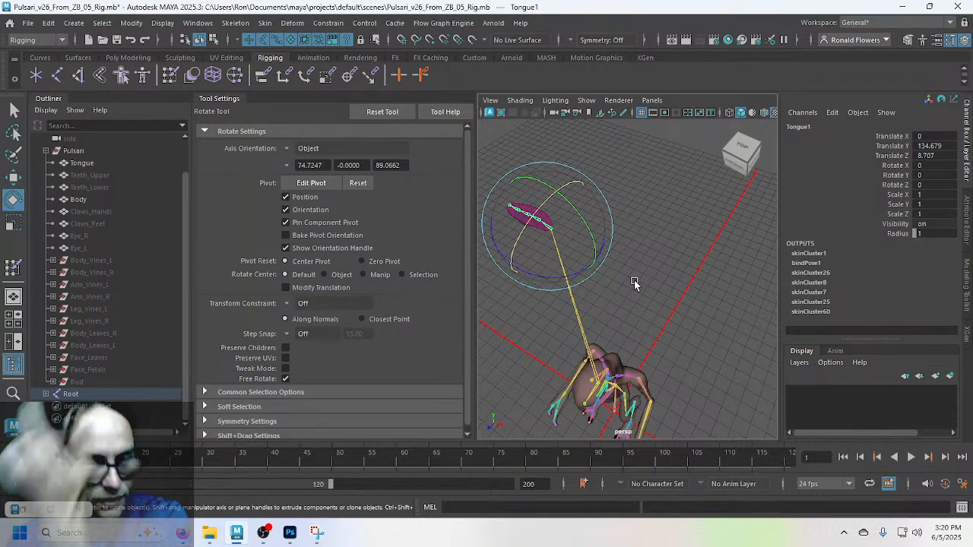
Step: Undo the hiding of both body vine groups, the return to bind pose and the Tongue4 rotation
key("ctrl+z")
key("ctrl+z")
key("ctrl+z")
key("ctrl+z")
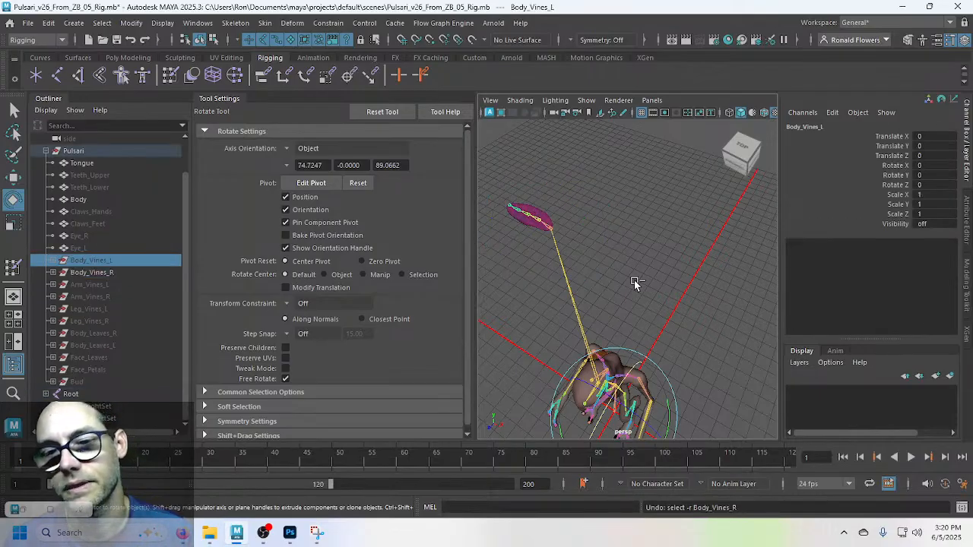
key("ctrl+z")
key("ctrl+z")
key("ctrl+z")
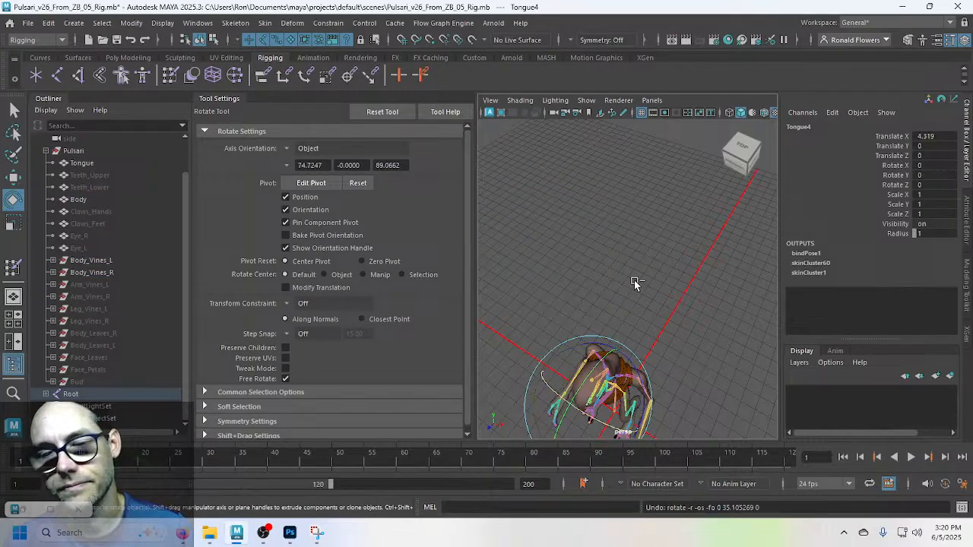
Step: Undo the jaw rotation and the unhiding of the Body mesh
left_click_drag(658, 388, 630, 352, "alt")
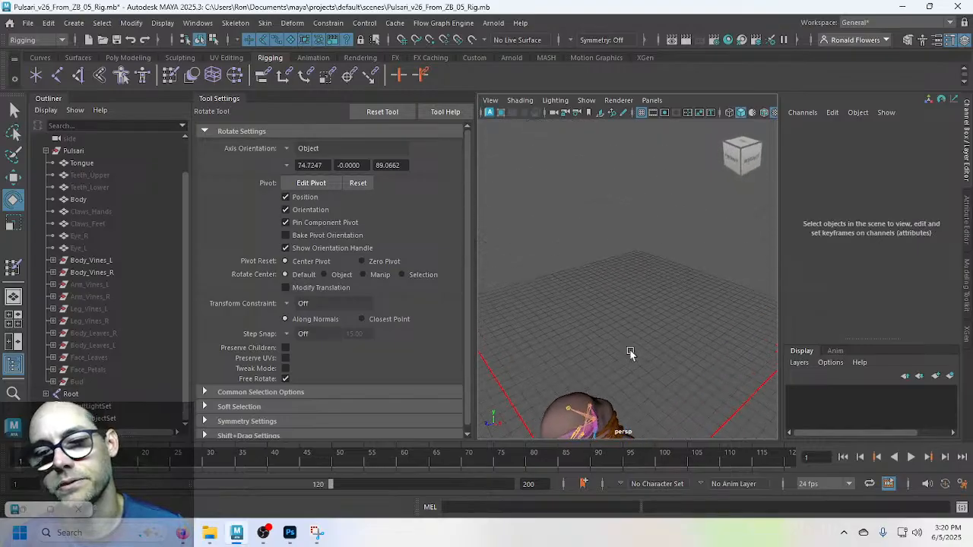
middle_click_drag(630, 352, 628, 185, "alt")
right_click_drag(628, 185, 621, 270, "alt")
left_click_drag(621, 271, 541, 266, "alt")
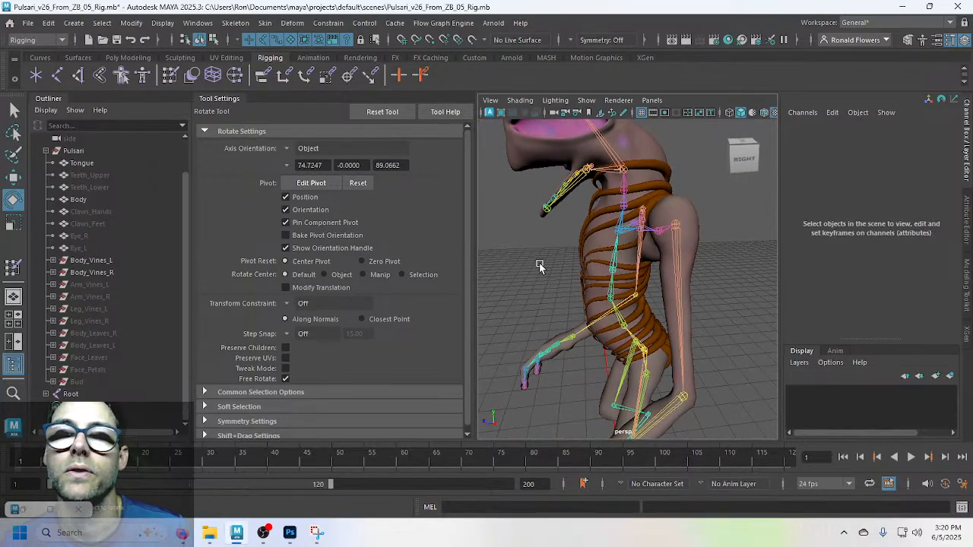
middle_click_drag(541, 265, 656, 347, "alt")
left_click_drag(656, 348, 654, 339, "alt")
key("ctrl+z")
key("ctrl+z")
key("ctrl+z")
key("ctrl+z")
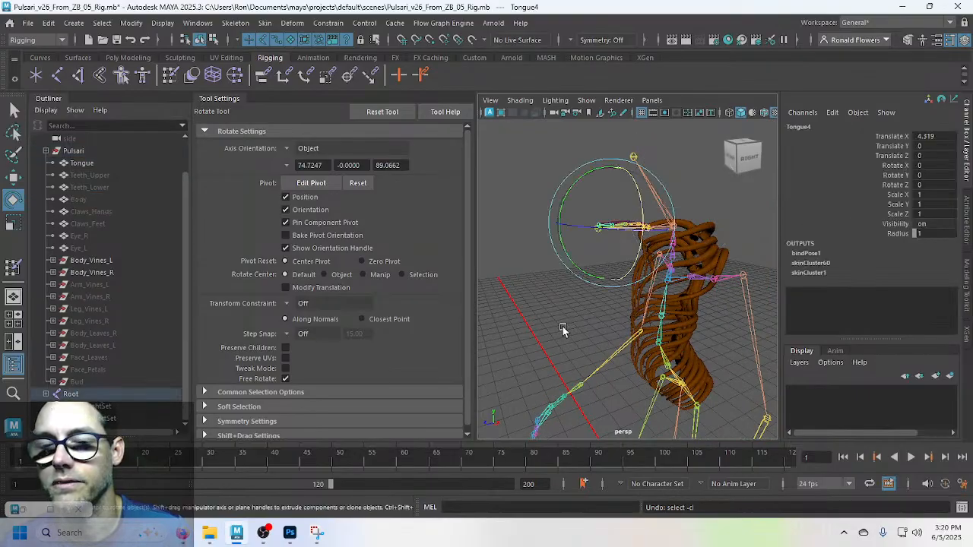
Step: Undo the parenting of the Tongue1 joint under Jaw1
key("ctrl+z")
key("ctrl+z")
key("ctrl+z")
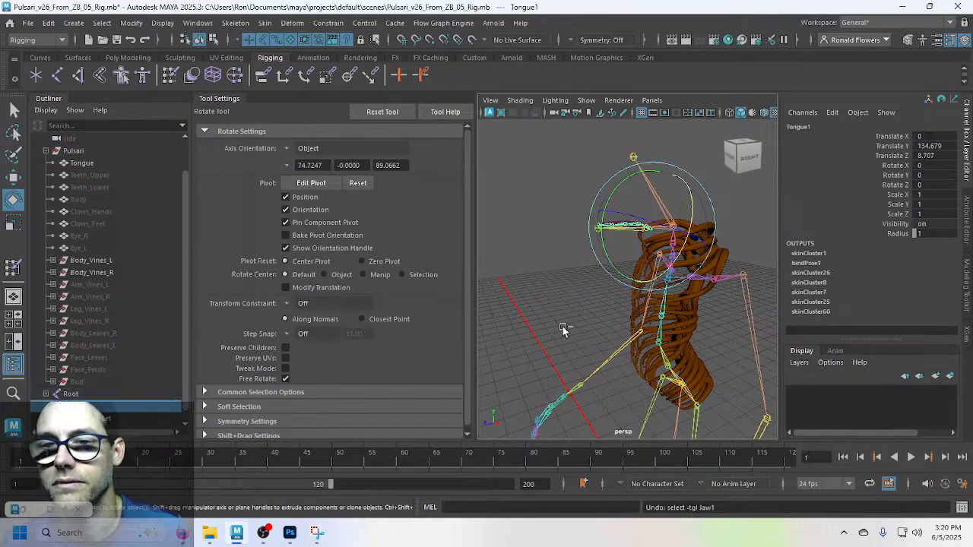
key("ctrl+z")
key("ctrl+z")
key("ctrl+z")
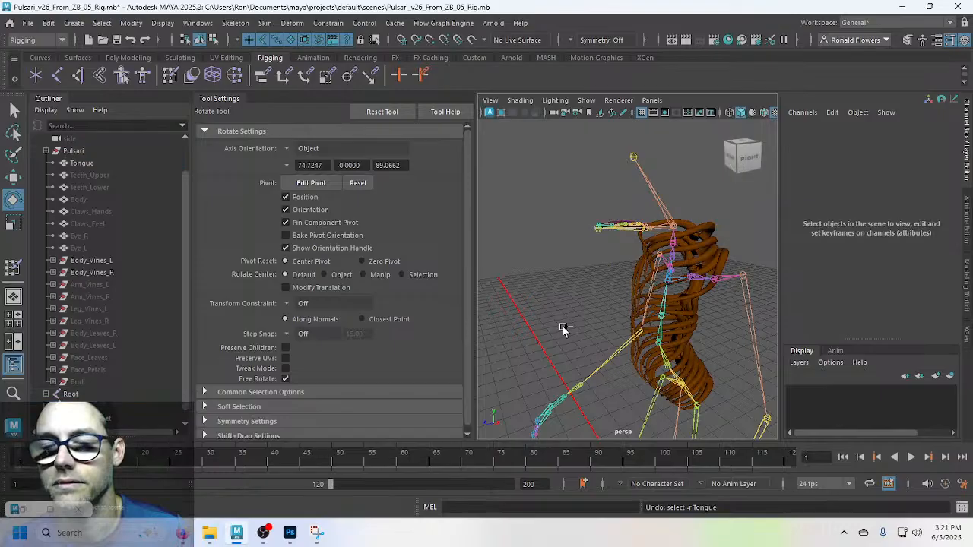
Step: Undo the Bind Skin of the Tongue mesh to the Tongue1 joint chain
scroll(568, 327, "up", 5)
left_click_drag(591, 306, 576, 317, "alt")
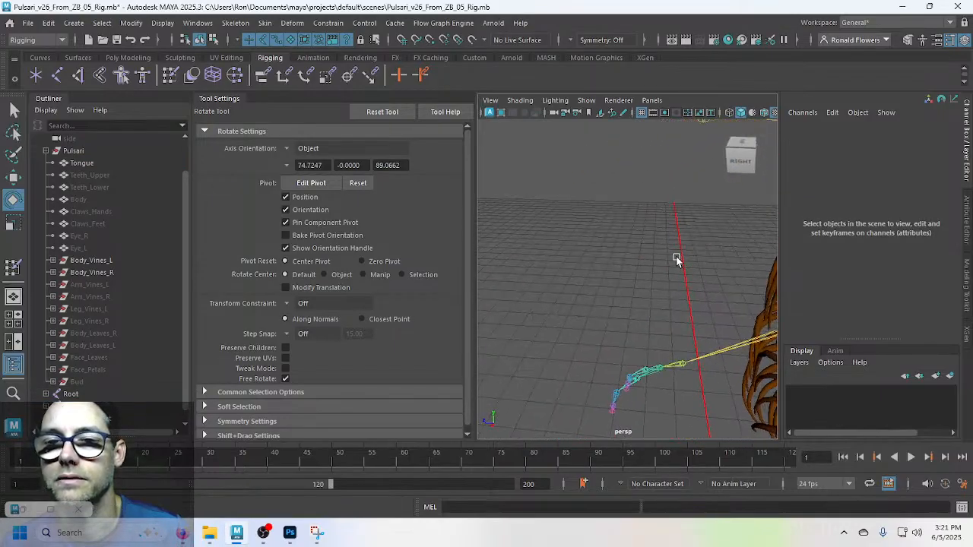
middle_click_drag(676, 258, 200, 484, "alt")
scroll(546, 335, "up", 6)
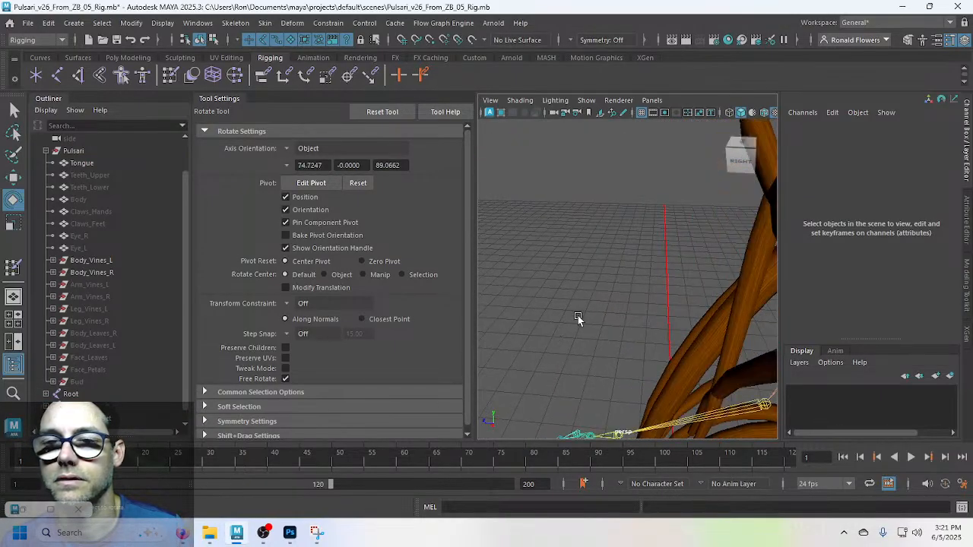
mouse_move(577, 316)
left_mouse_down("alt")
mouse_move(637, 263)
mouse_move(522, 390)
mouse_move(577, 365)
mouse_move(572, 311)
left_mouse_up("alt")
key("ctrl+z")
key("ctrl+z")
key("ctrl+z")
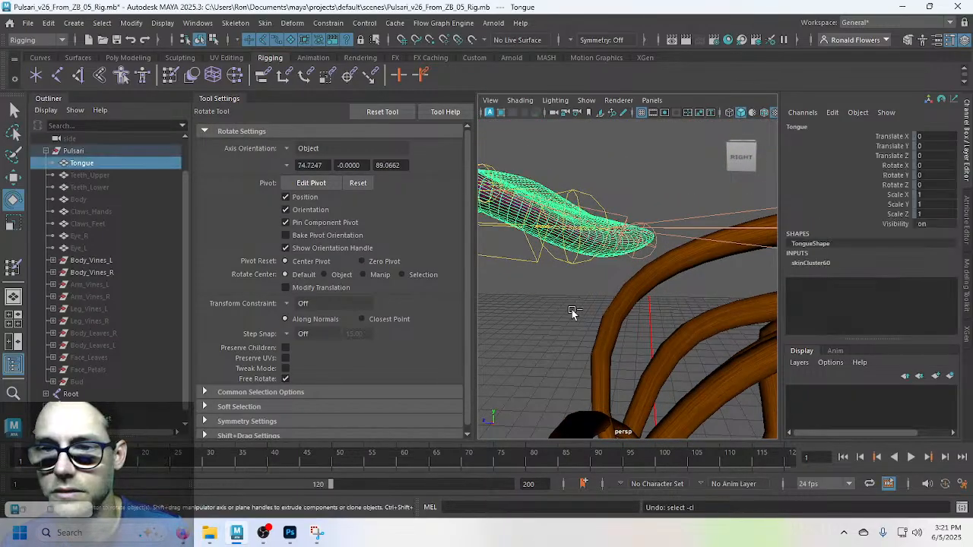
key("ctrl+z")
key("ctrl+z")
key("ctrl+z")
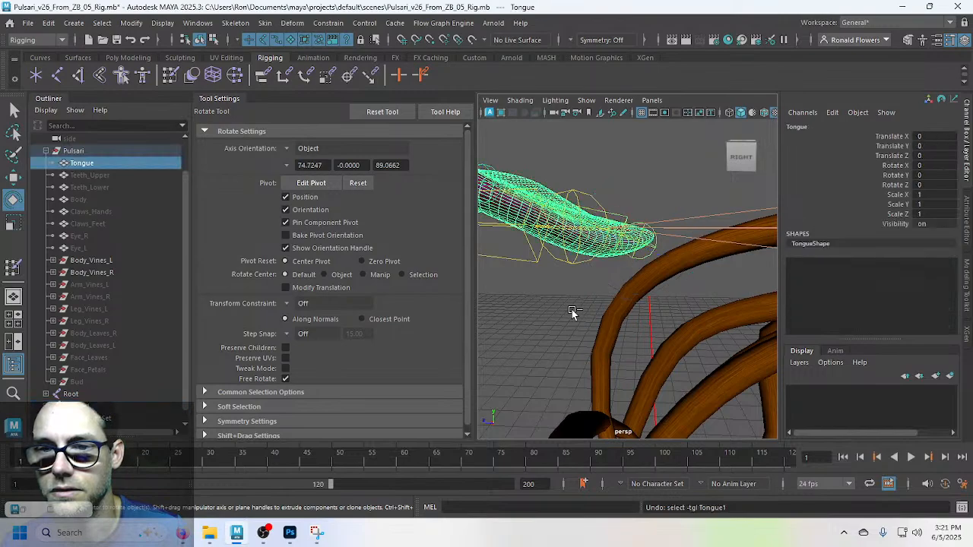
key("ctrl+z")
key("ctrl+z")
key("ctrl+z")
key("ctrl+z")
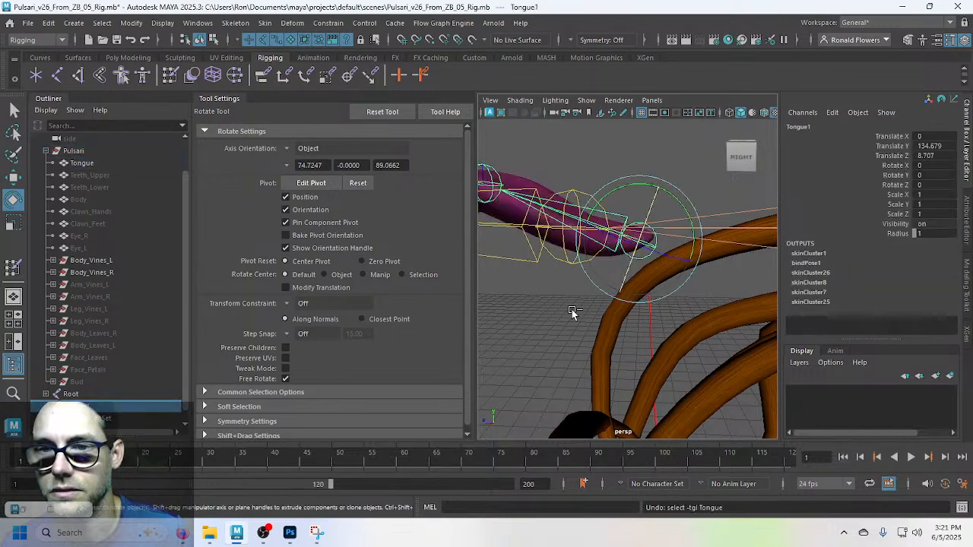
Step: Undo the unparenting of the Tongue1 joint and clear the selection
key("ctrl+z")
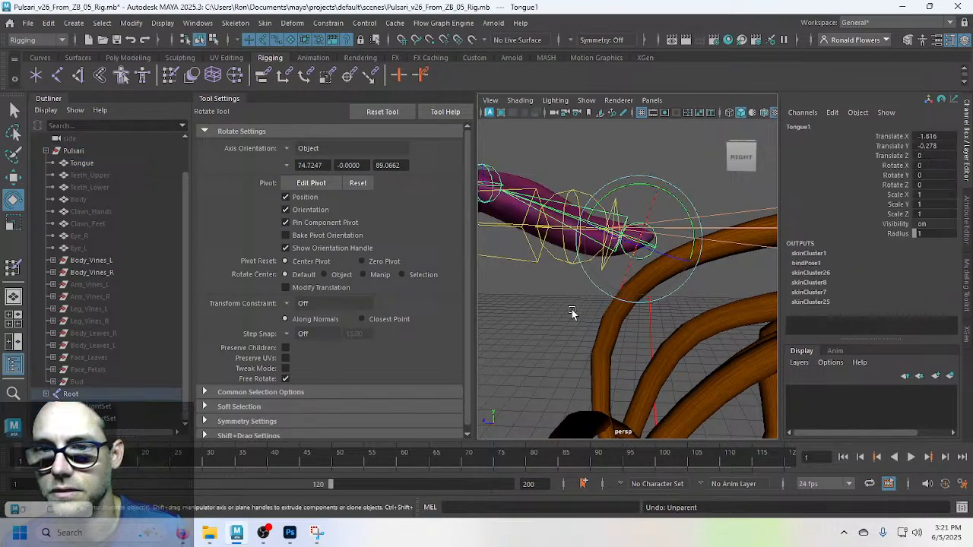
scroll(573, 313, "down", 2)
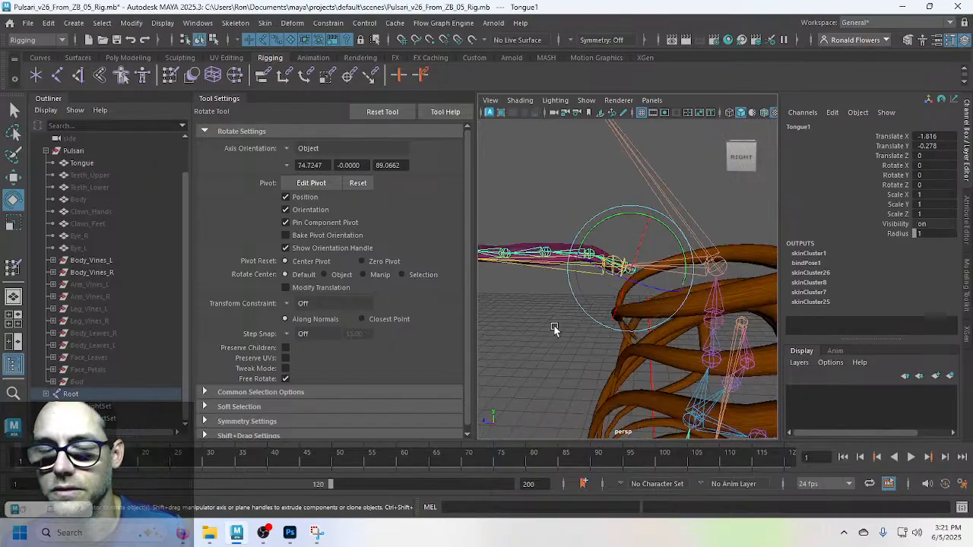
scroll(554, 328, "up", 1)
left_click(556, 350)
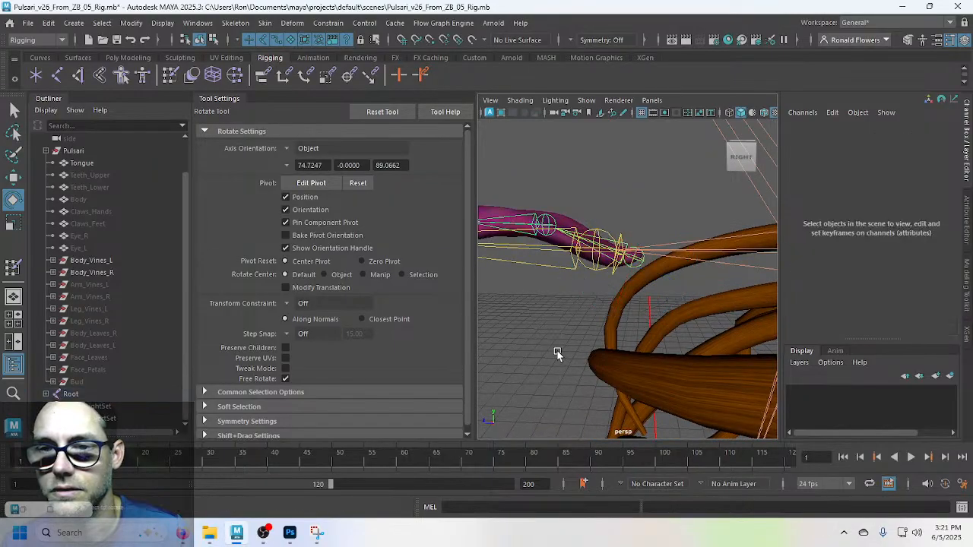
Step: Test-rotate the Jaw1 joint about -62.7 degrees in Z, and undo the rotation
left_click(587, 265)
left_click_drag(630, 206, 566, 195)
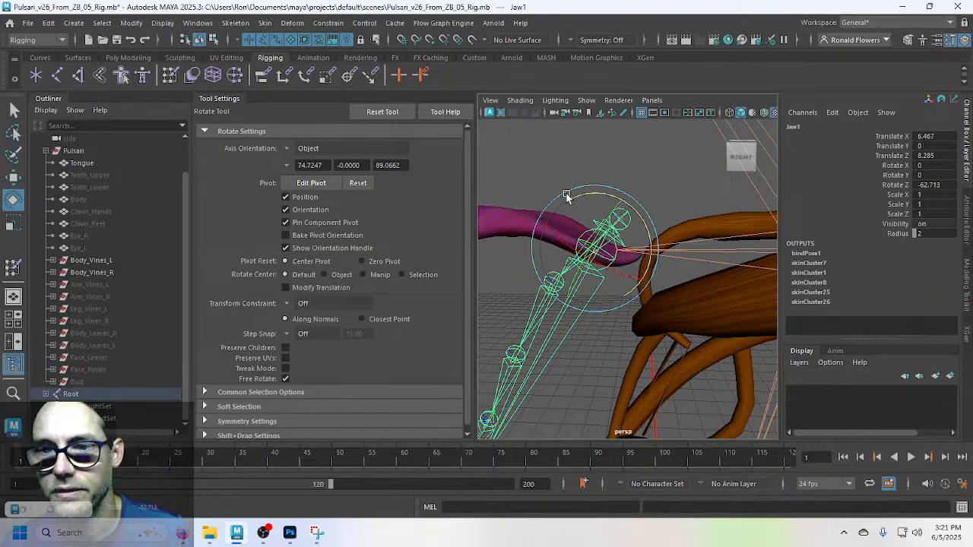
key("ctrl+z")
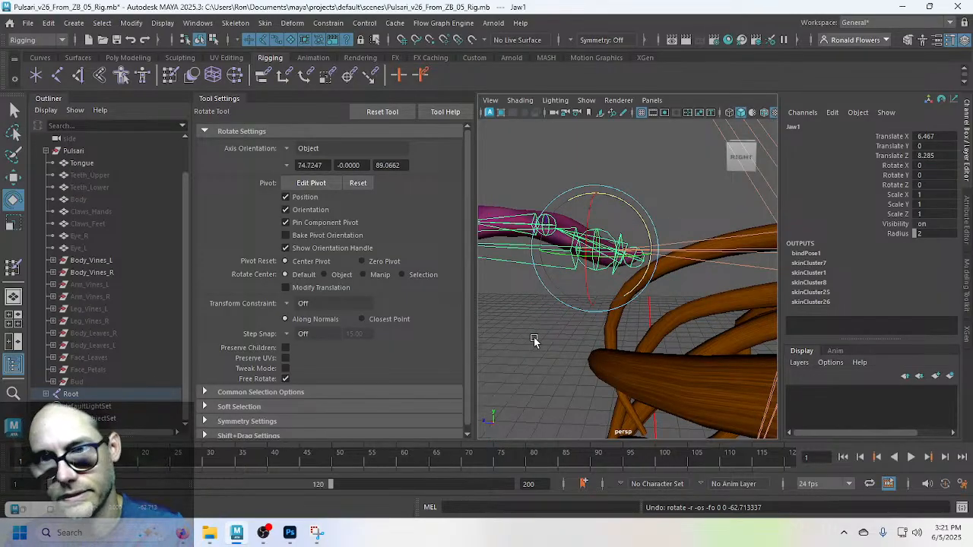
left_click(534, 342)
scroll(534, 341, "down", 4)
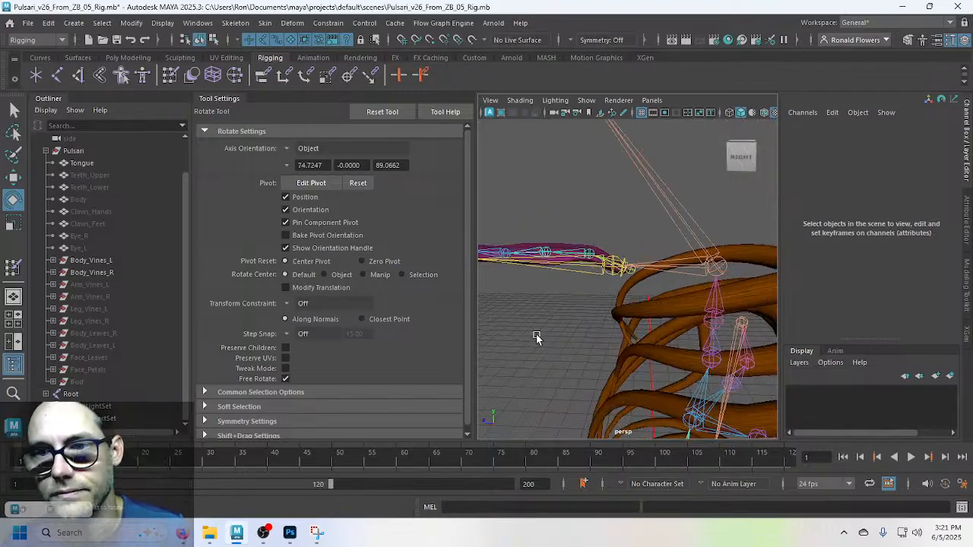
scroll(615, 288, "up", 4)
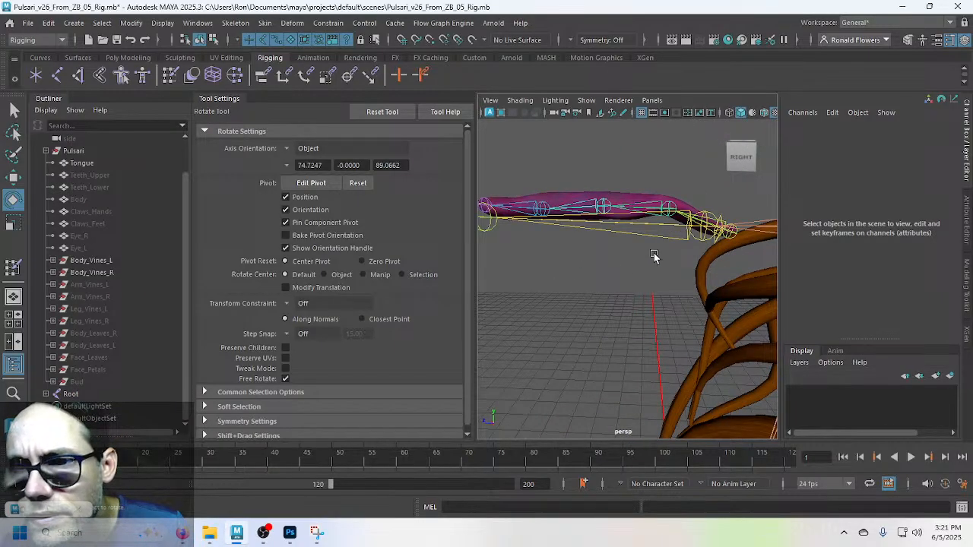
Step: Select the Tongue1 joint at the tongue's base, test-rotate it freely, and undo the rotation
left_click(690, 219)
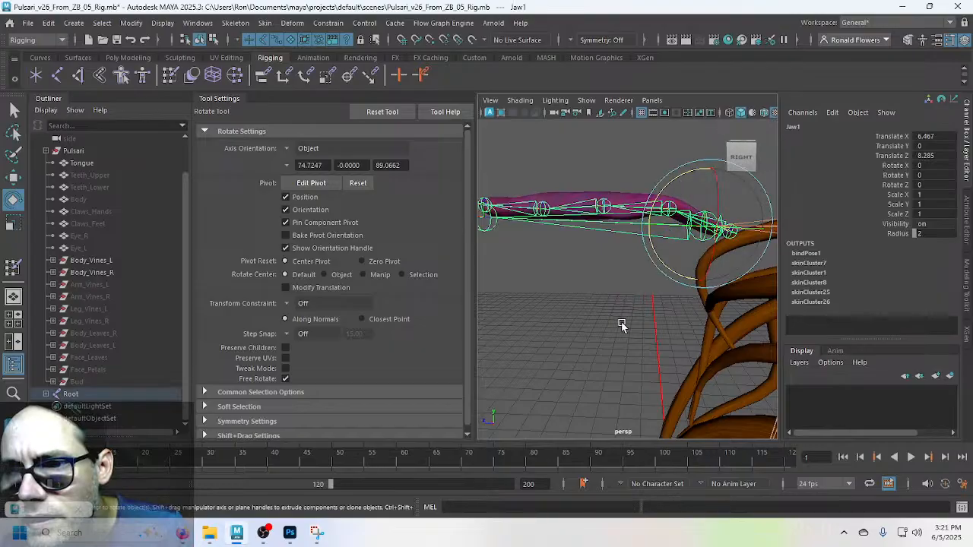
left_click(683, 181)
left_click(700, 189)
left_click_drag(700, 188, 618, 333)
key("ctrl+z")
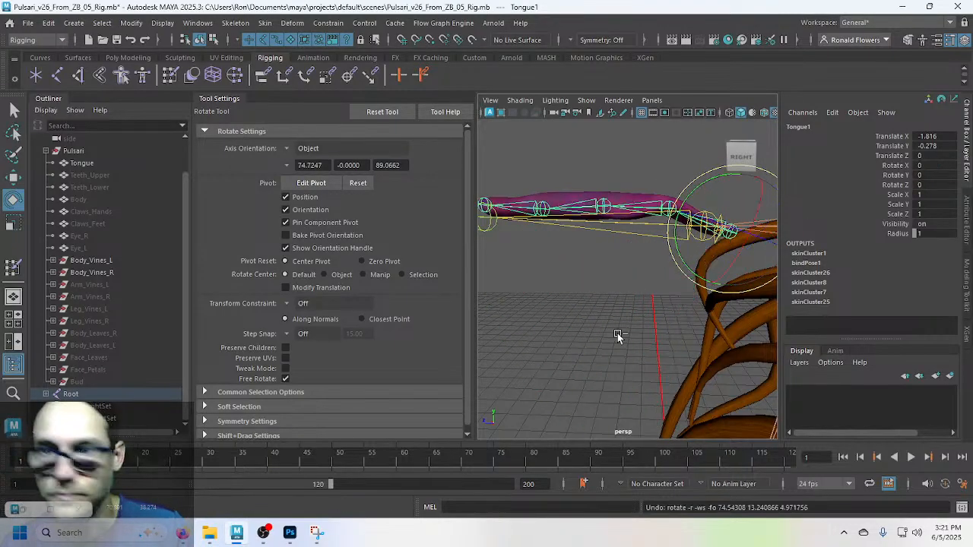
Step: Clear the selection, hide the Outliner to enlarge the viewport, and switch to the Select tool
left_click(662, 293)
left_click_drag(662, 293, 582, 328, "alt")
left_click(14, 365)
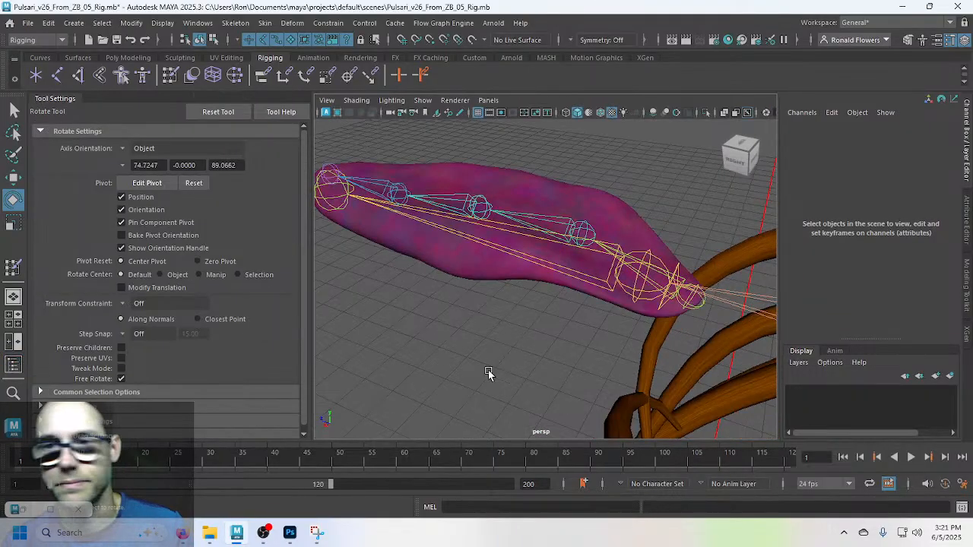
key("q")
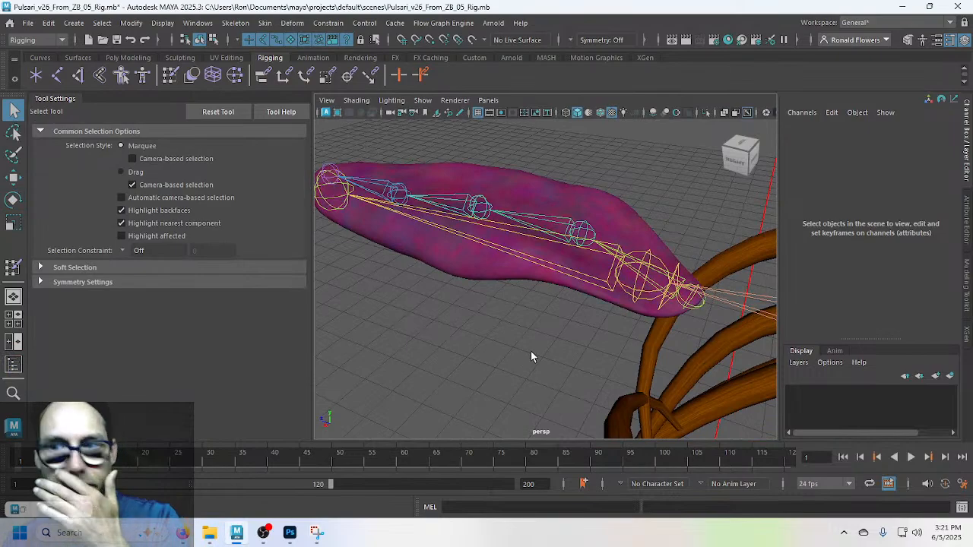
left_click(693, 298)
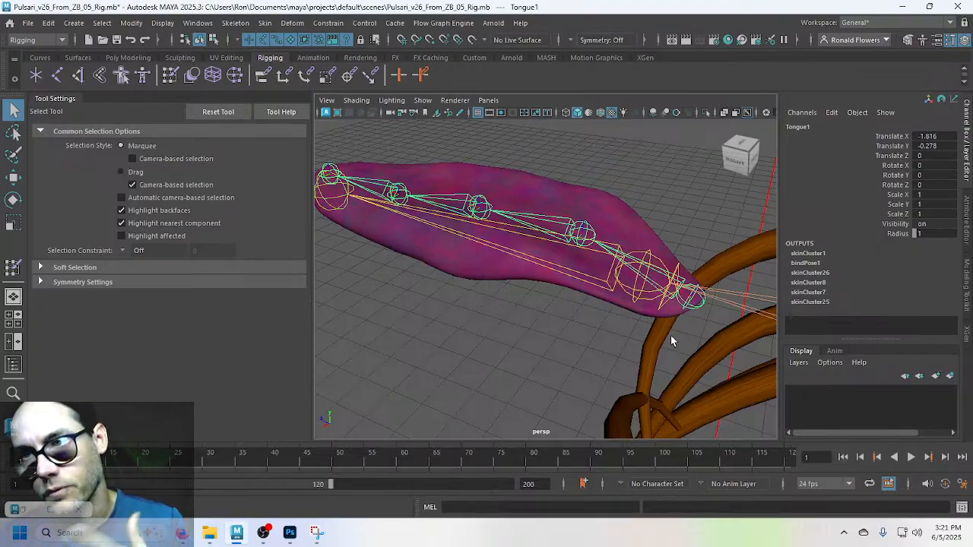
left_click(660, 213)
left_click(693, 299)
left_click(590, 240)
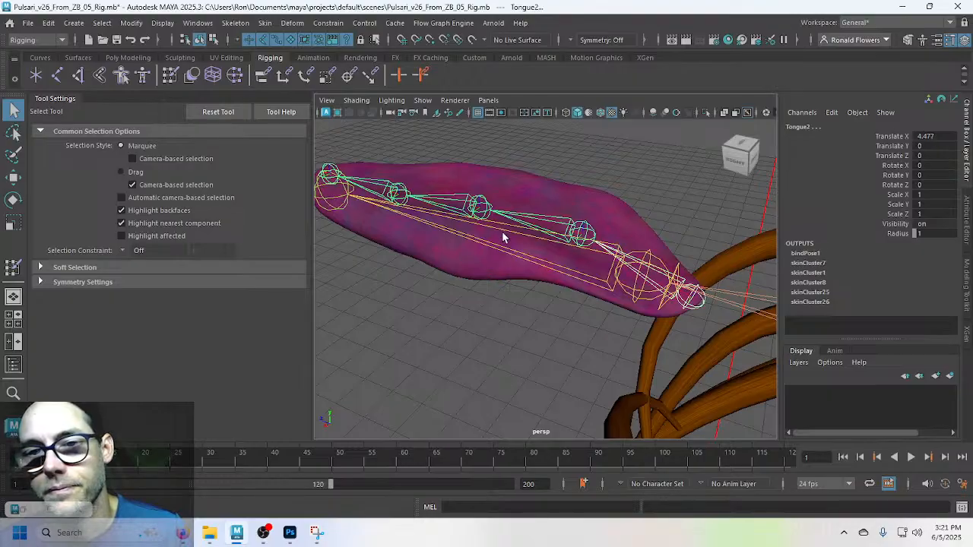
left_click(479, 209)
left_click(403, 195)
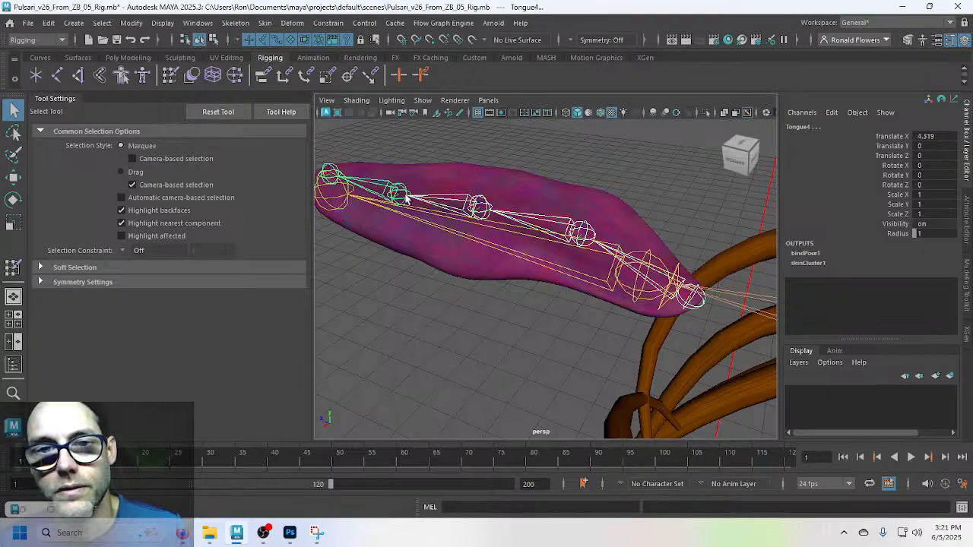
left_click(335, 174)
left_click(491, 176)
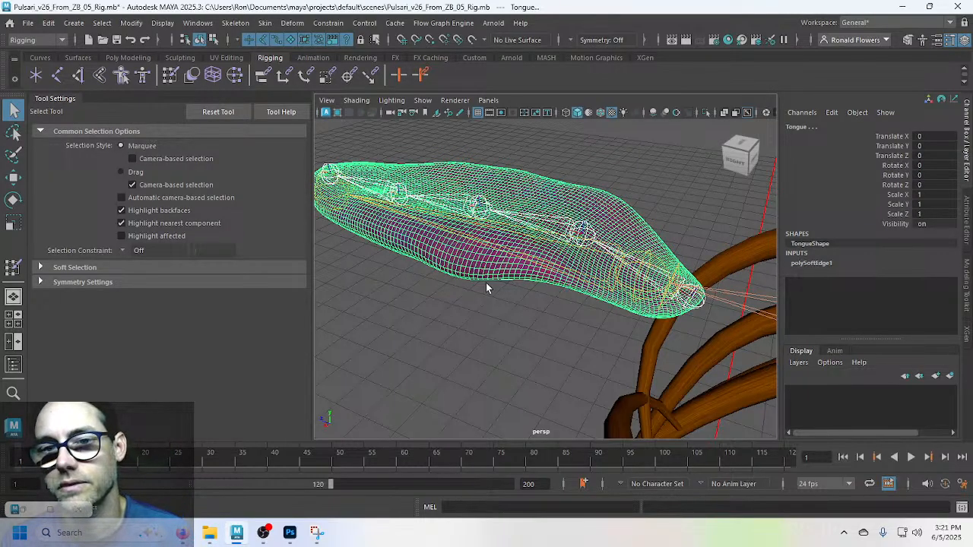
Step: Delete the construction history of the Tongue mesh by type, and clear the selection
left_click(525, 192)
left_click(49, 23)
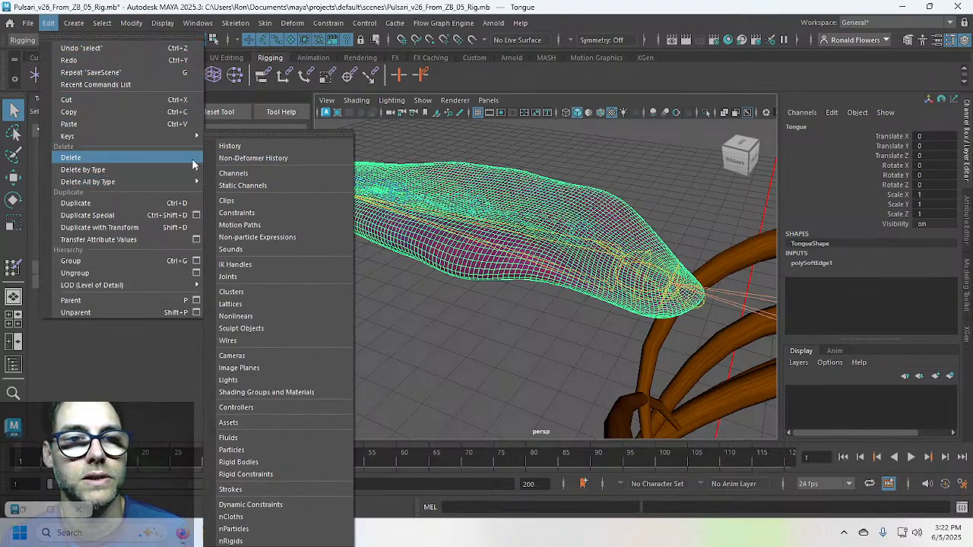
mouse_move(176, 169)
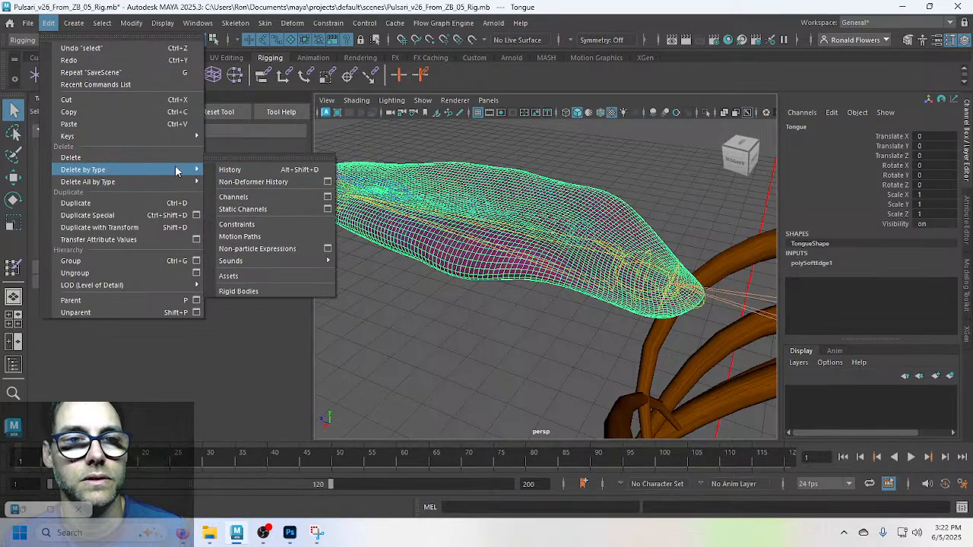
left_click(244, 169)
left_click(608, 180)
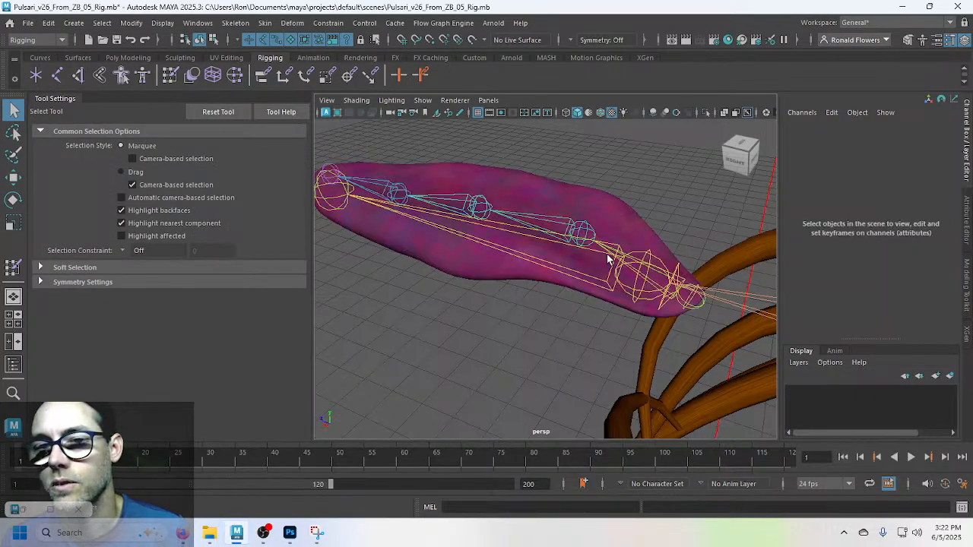
Step: Select the Tongue1 to Tongue5 joints together with the Tongue mesh and open the Bind Skin options
left_click(698, 310)
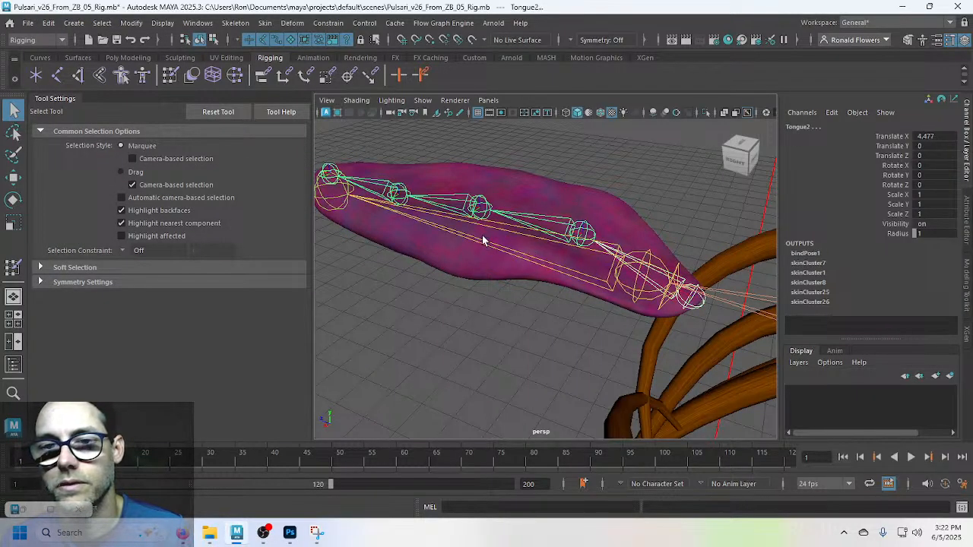
left_click(328, 175)
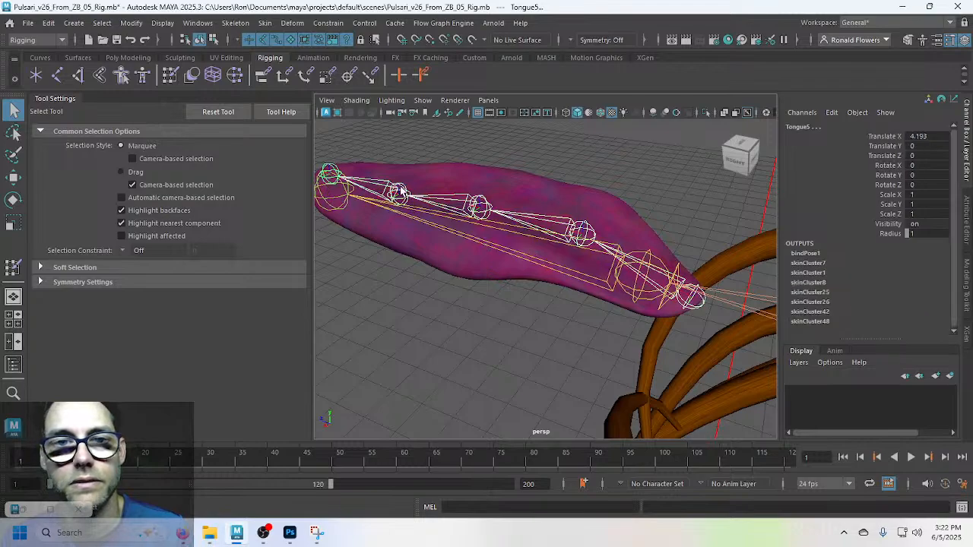
left_click(479, 174, "shift")
left_click(265, 23)
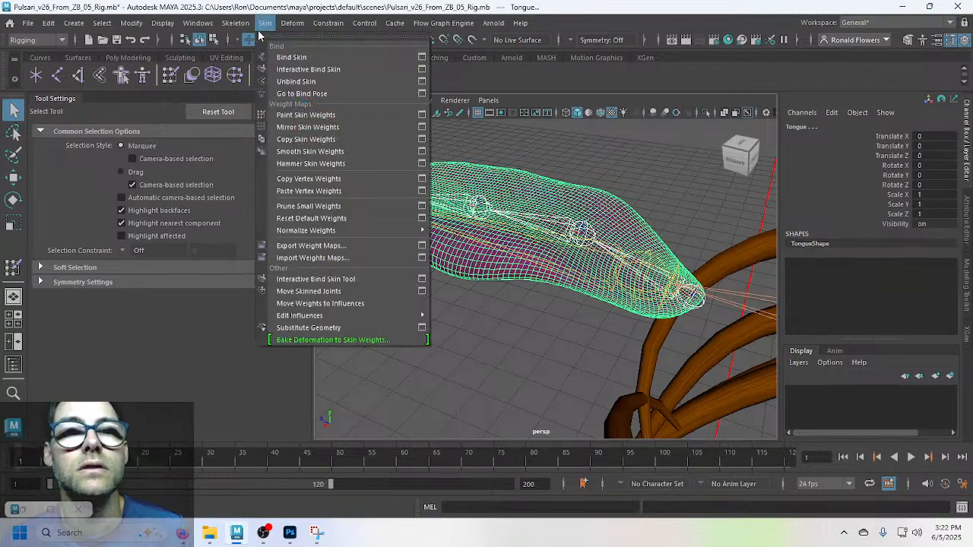
left_click(422, 57)
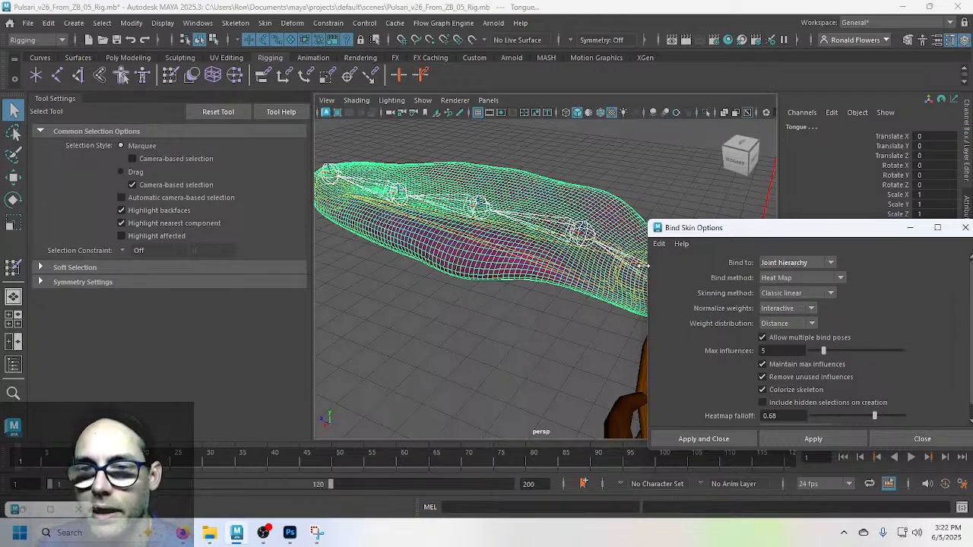
left_click_drag(714, 231, 735, 216)
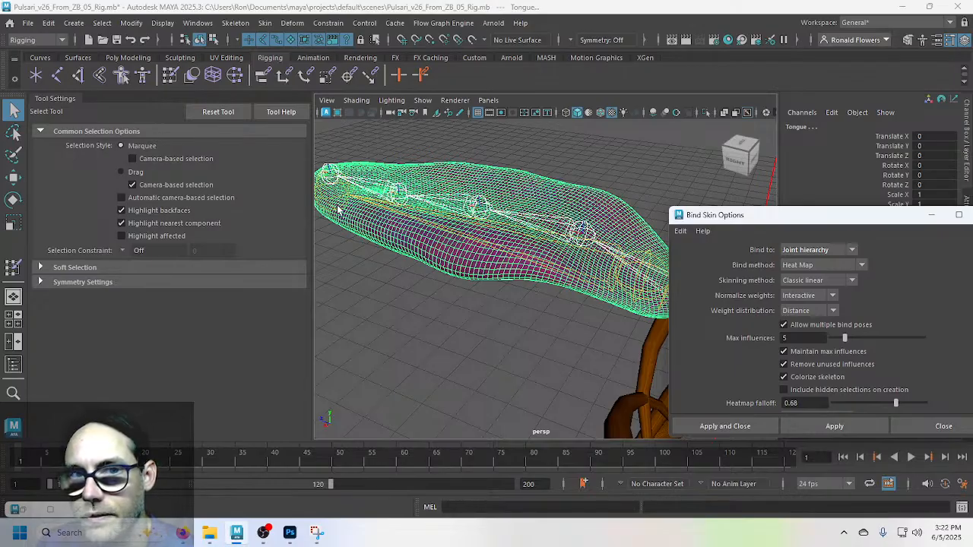
Step: Bind the Tongue mesh to only the selected Tongue1 joint, using Joint hierarchy and the Heat Map method
left_click(633, 185)
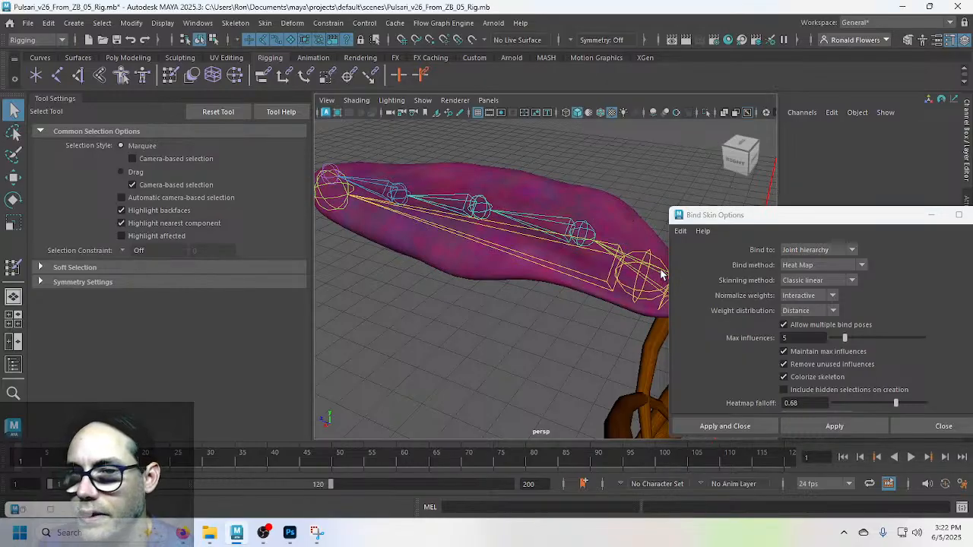
left_click(662, 274)
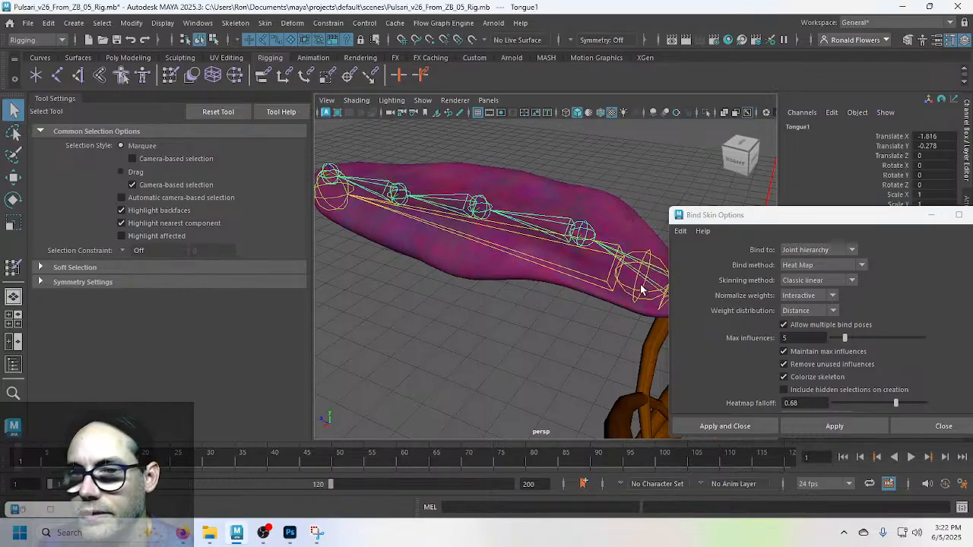
left_click(579, 190, "shift")
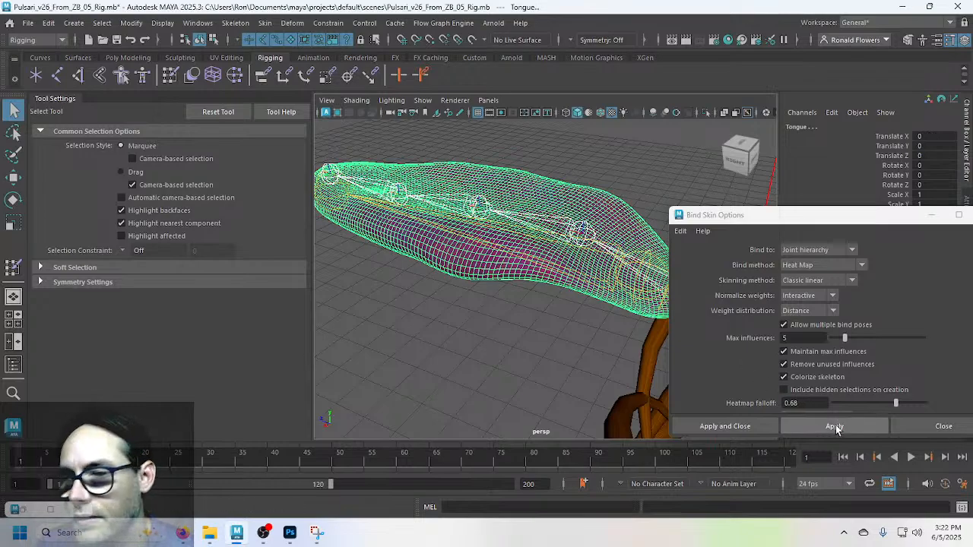
left_click(835, 425)
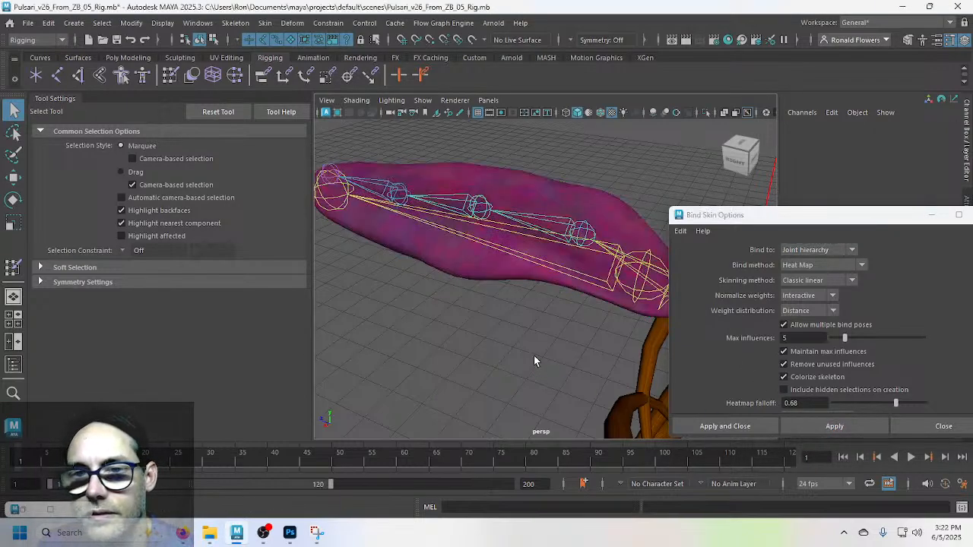
Step: Rotate the Tongue4 joint about -70 degrees in Y to test the tongue's deformation
left_click(399, 194)
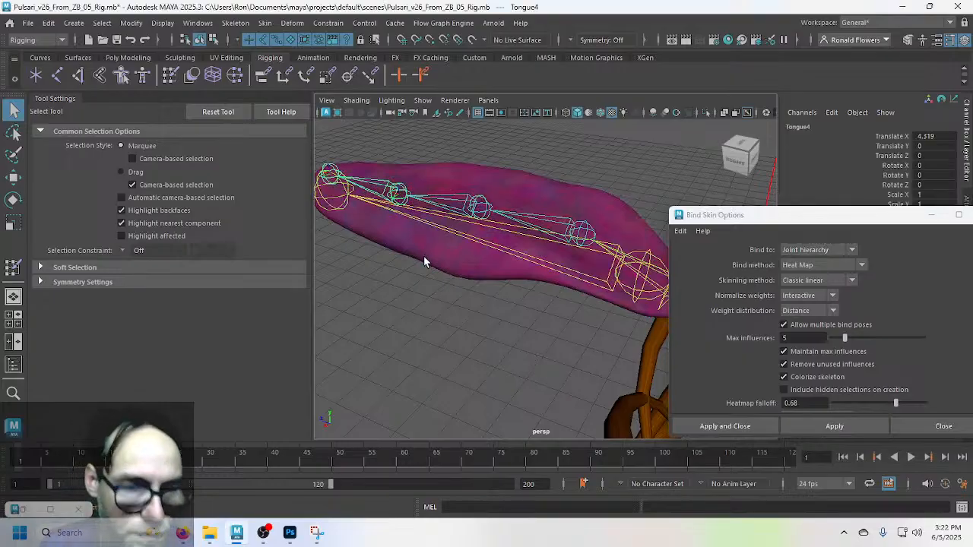
key("e")
left_click_drag(416, 157, 483, 302)
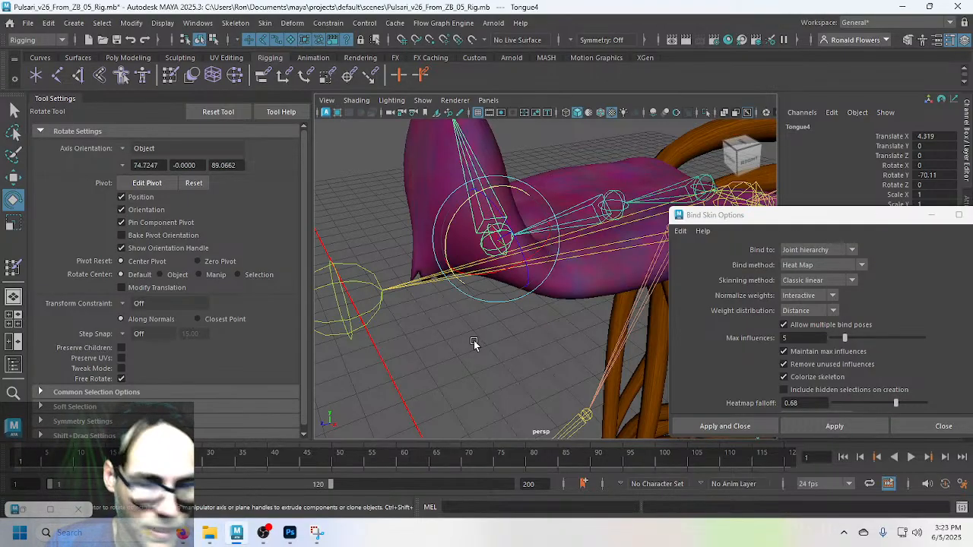
Step: Undo the Tongue4 rotation and the Heat Map binding of the Tongue mesh
key("ctrl+z")
key("ctrl+z")
key("ctrl+z")
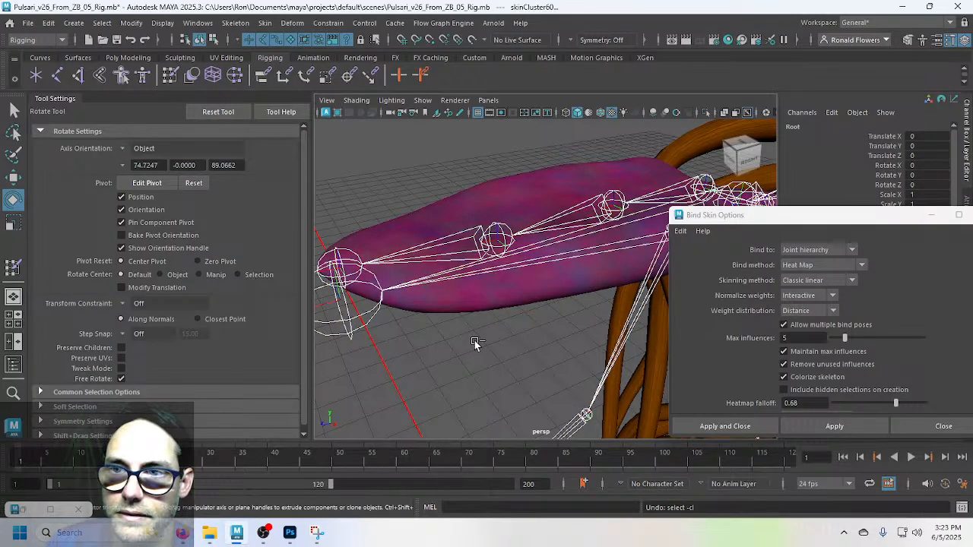
key("ctrl+z")
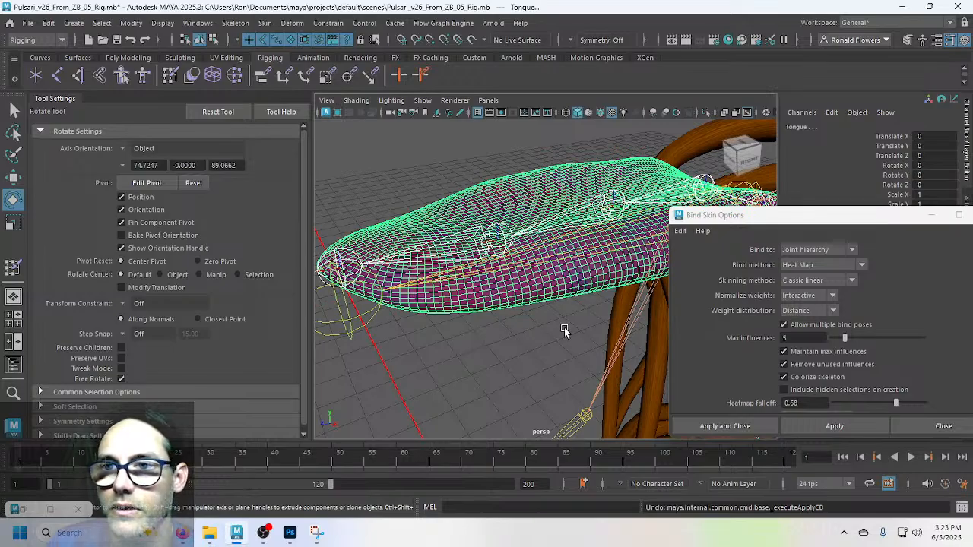
left_click_drag(564, 331, 485, 304, "alt")
Step: Test-rotate the Tongue3 joint about -43 degrees in Y to check the mesh is unbound, and undo the rotation
left_click(488, 311)
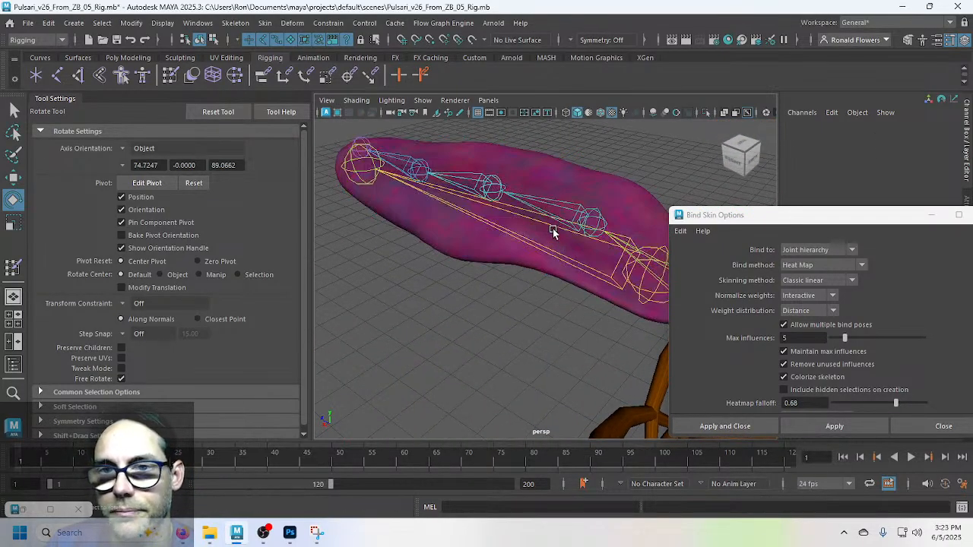
left_click(494, 190)
left_click_drag(526, 164, 536, 202)
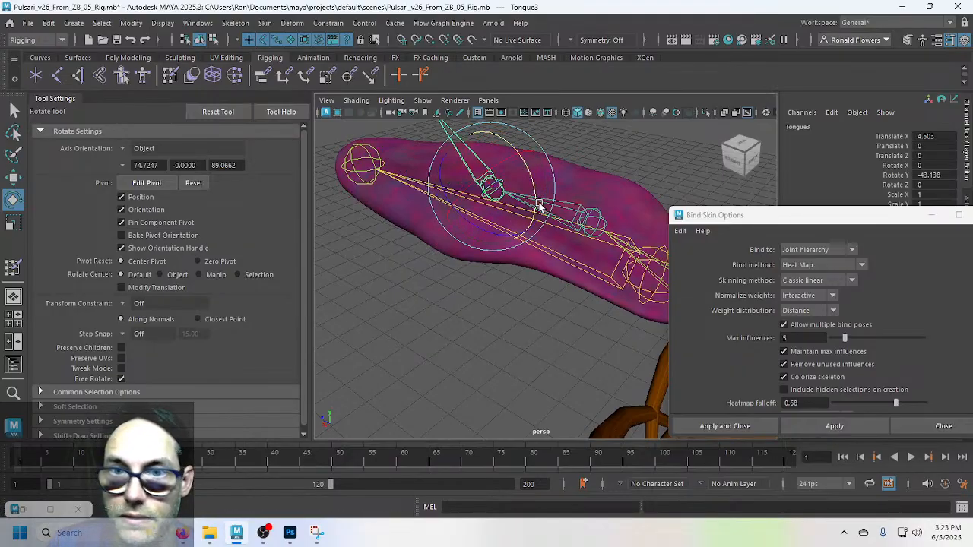
key("ctrl+z")
key("q")
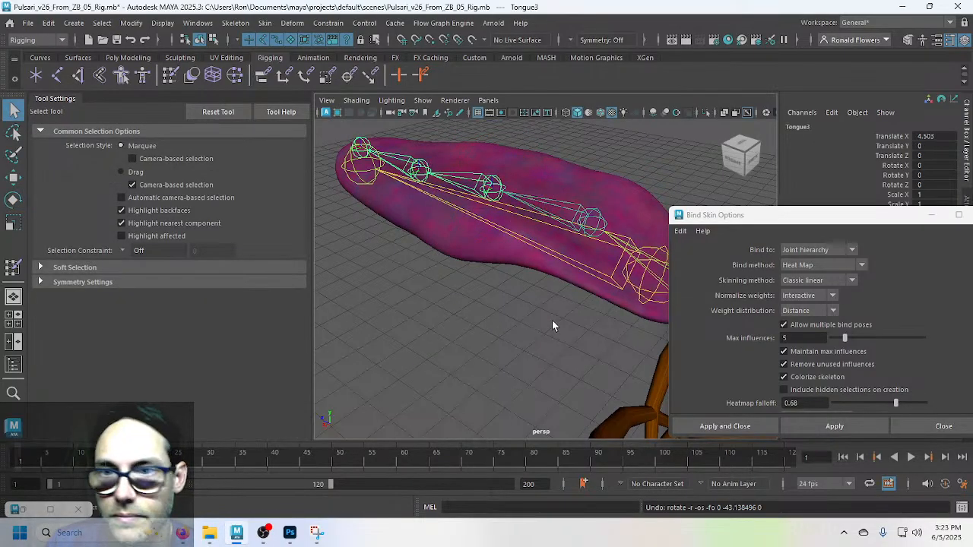
left_click_drag(555, 315, 593, 308, "alt")
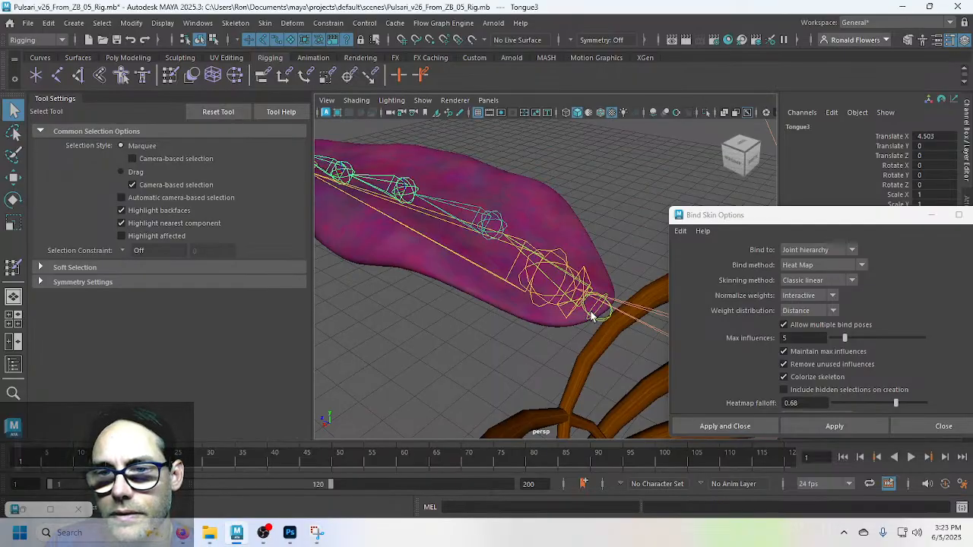
Step: Select the Tongue mesh together with the joints Tongue1 through Tongue5
left_click(591, 314)
left_click_drag(722, 215, 266, 325)
left_click(548, 207, "shift")
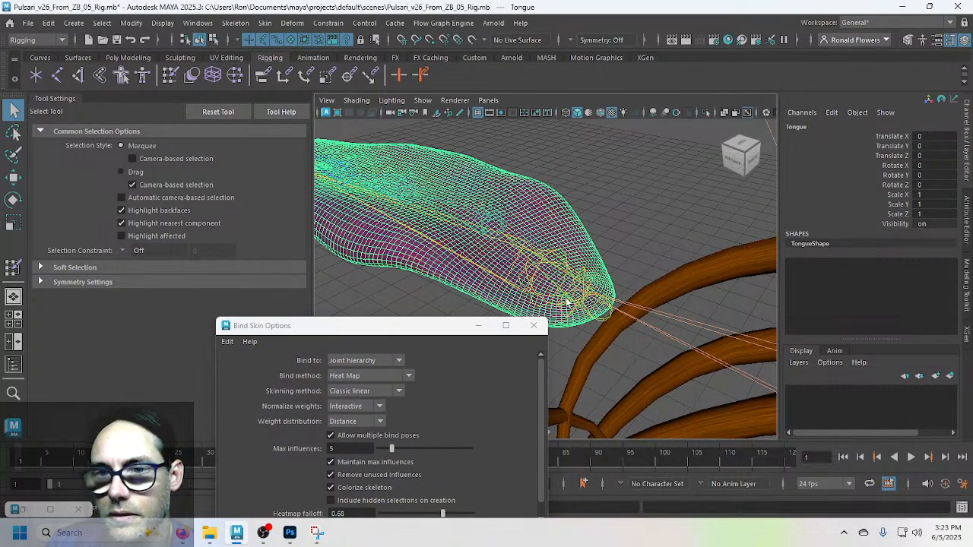
left_click(607, 322, "shift")
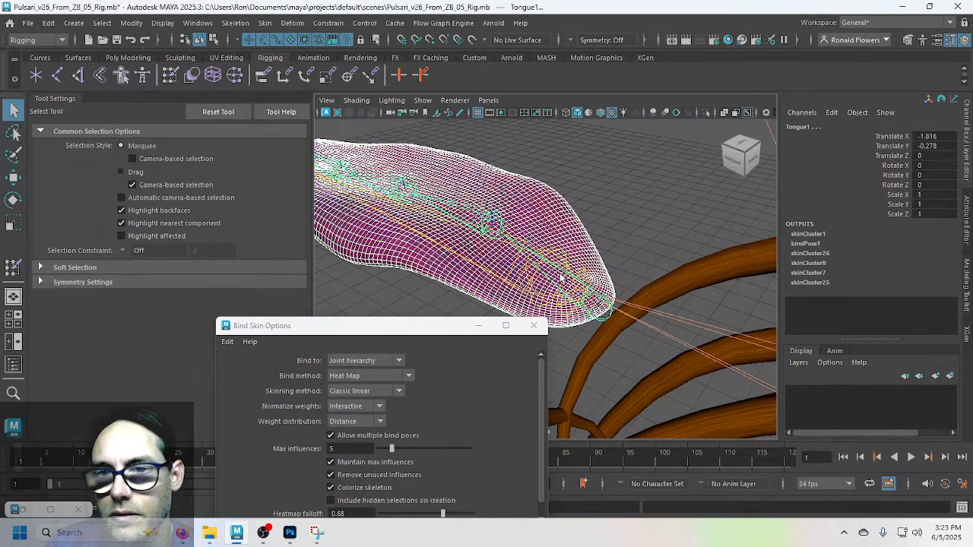
left_click(495, 226, "shift")
left_click(407, 185, "shift")
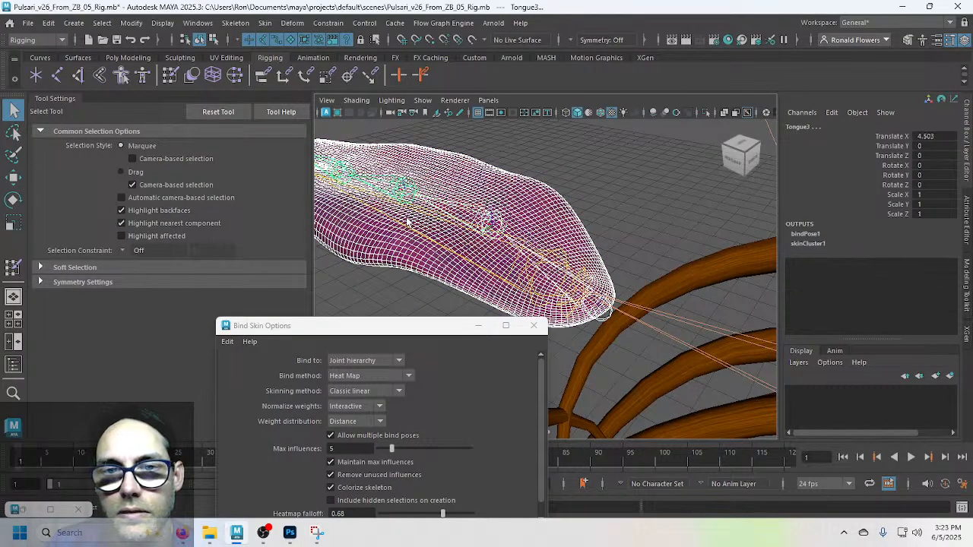
middle_click_drag(406, 215, 540, 260, "alt")
left_click(488, 216, "shift")
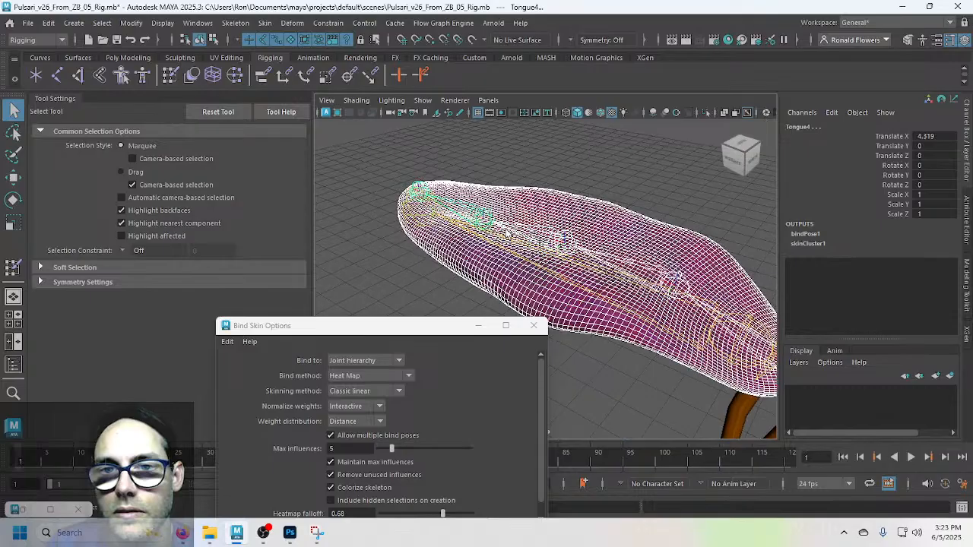
left_click(428, 192, "shift")
Step: Bind the Tongue mesh to only the selected tongue joints, using Selected joints and the Heat Map method
left_click_drag(368, 330, 298, 170)
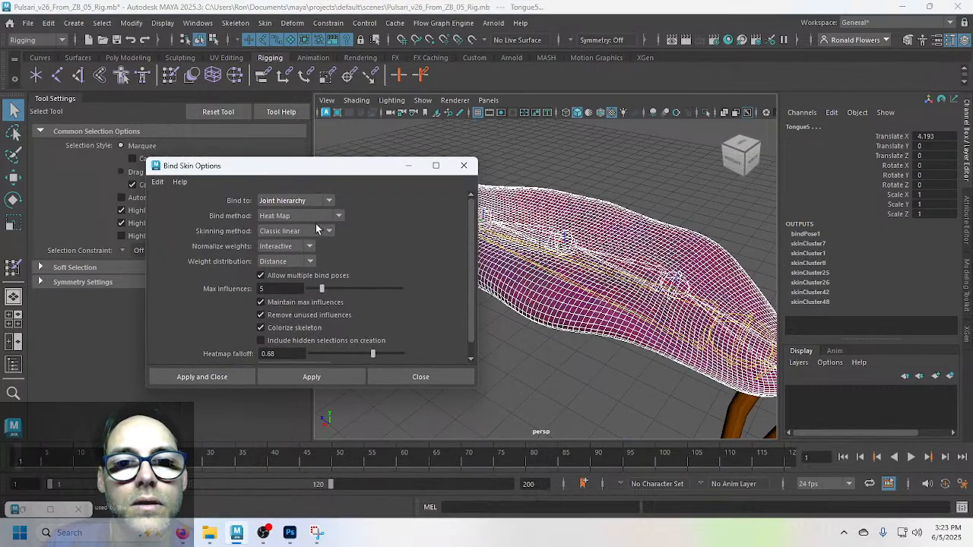
left_click(300, 200)
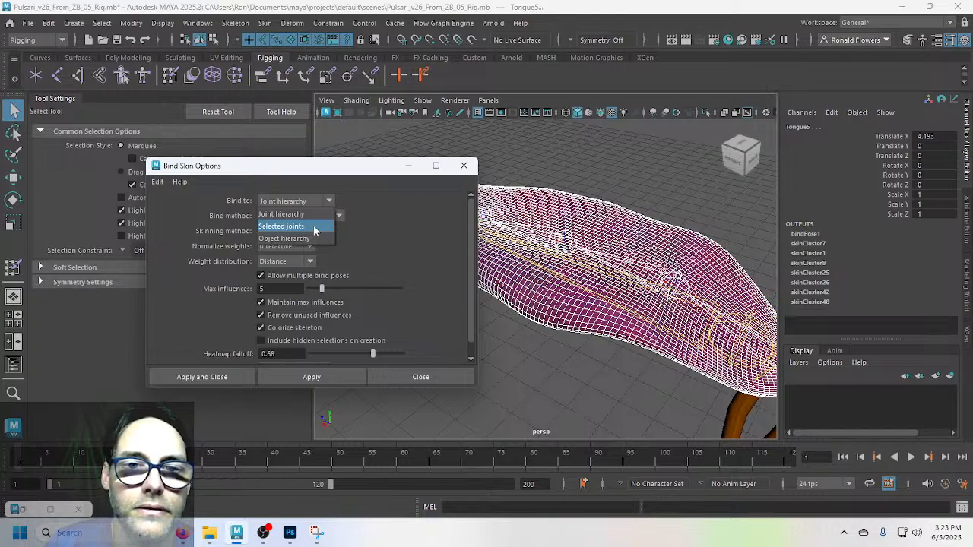
left_click(315, 227)
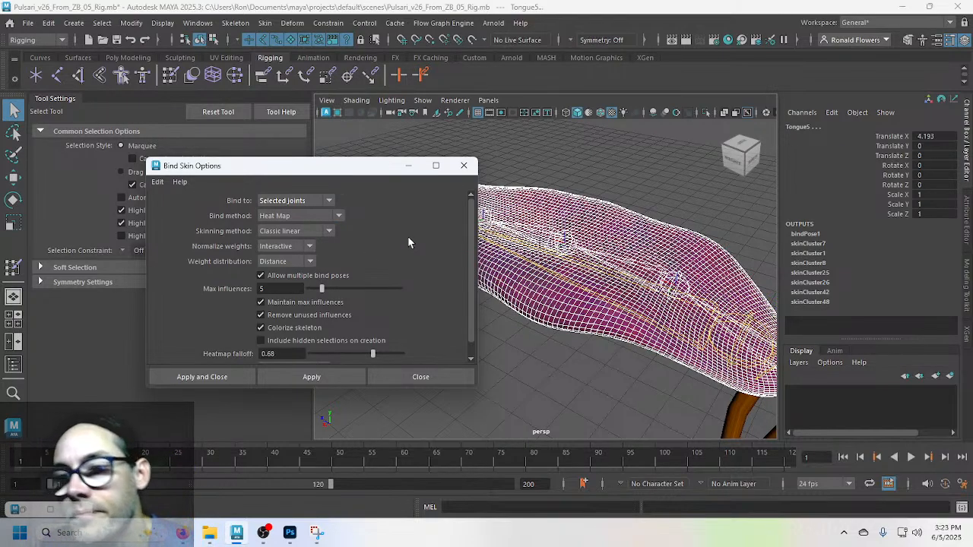
left_click(311, 377)
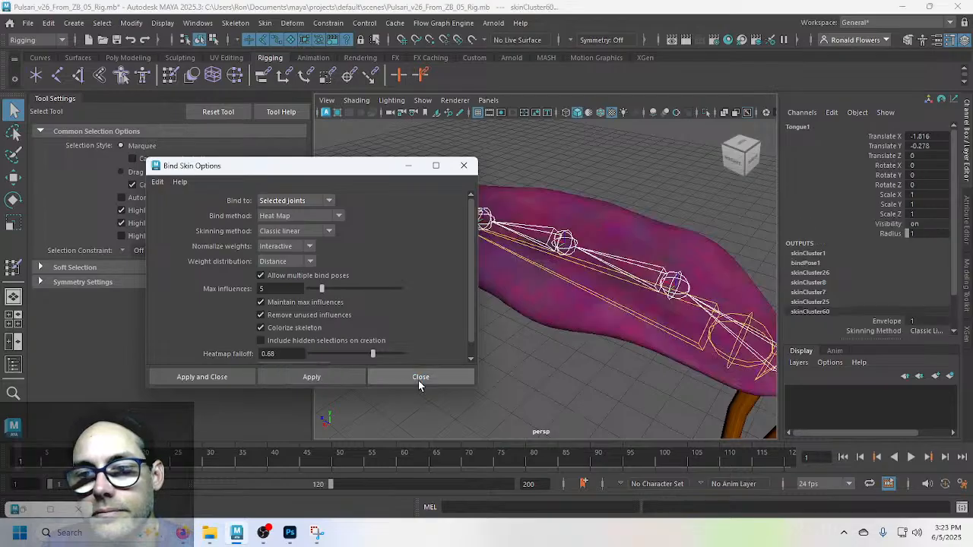
left_click(419, 378)
left_click(472, 326)
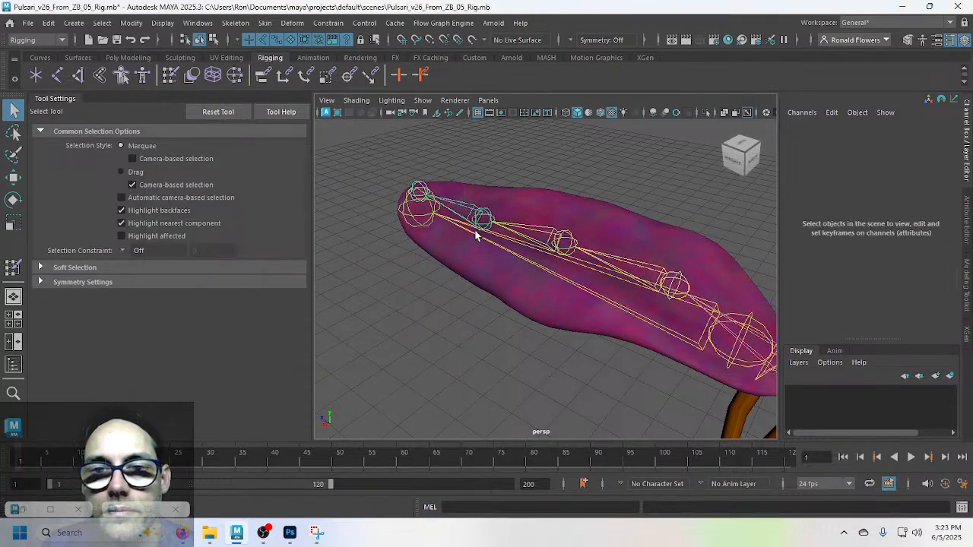
Step: Test-rotate the Tongue4 joint, then the Tongue3 joint about 71 degrees in Y, and undo both rotations
left_click(479, 218)
key("e")
mouse_move(524, 245)
left_mouse_down()
mouse_move(510, 200)
mouse_move(537, 257)
left_mouse_up()
left_click_drag(461, 300, 486, 298, "alt")
left_click(596, 228)
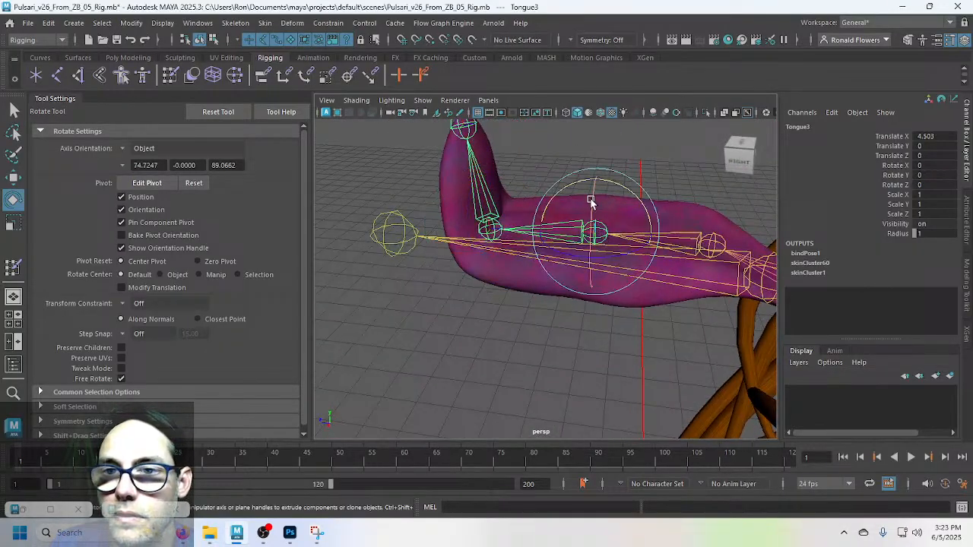
left_click_drag(542, 221, 523, 240)
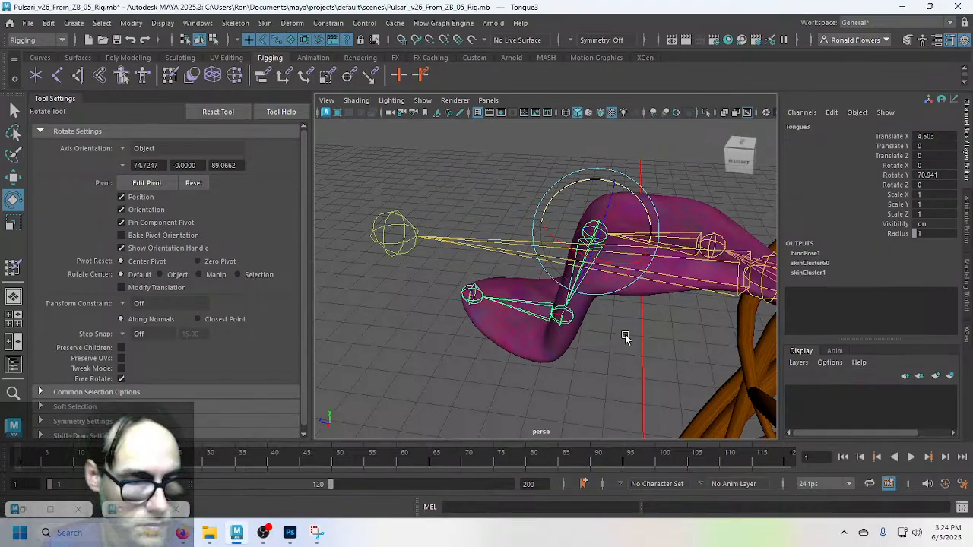
key("ctrl+z")
key("ctrl+z")
key("ctrl+z")
left_click(540, 351)
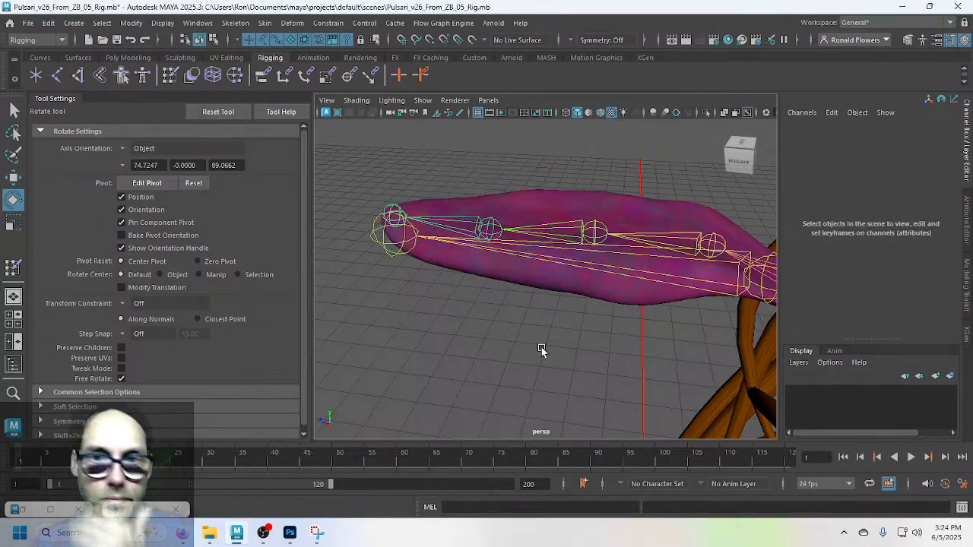
Step: Unhide the Body mesh in the Pulsari group
left_click_drag(541, 347, 547, 298, "alt")
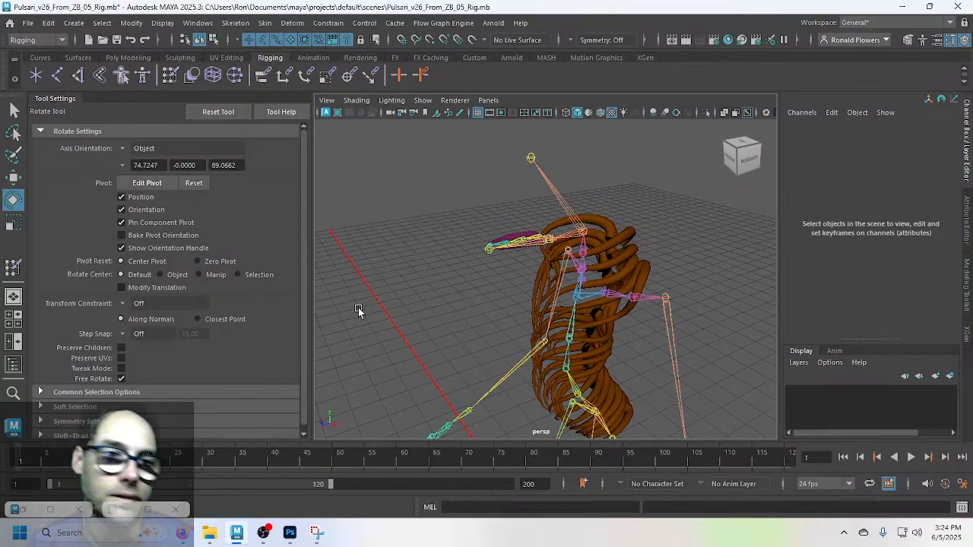
left_click(13, 365)
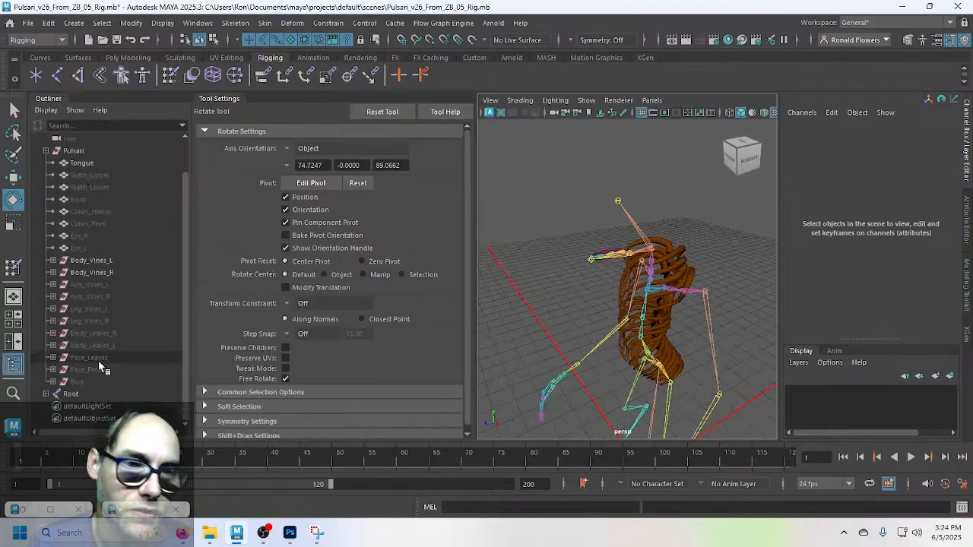
left_click(106, 202)
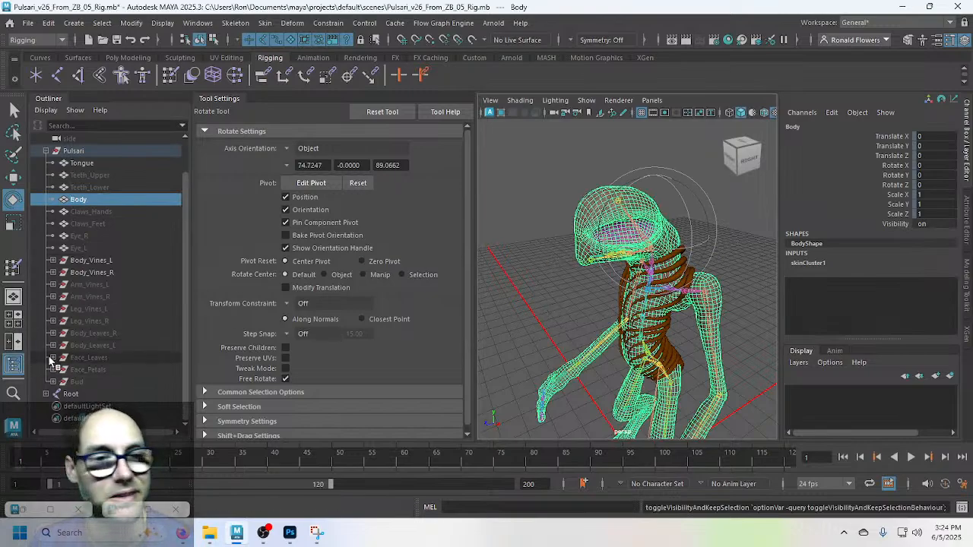
left_click(13, 365)
left_click(401, 280)
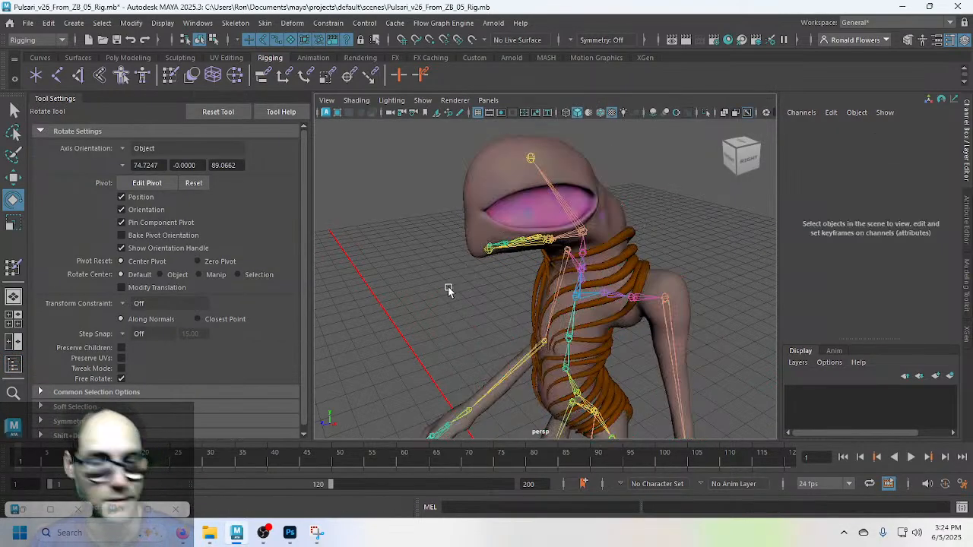
Step: Test-rotate the Head1 joint about 44 degrees in Y to check the head's deformation, and undo the rotation
left_click_drag(441, 292, 554, 280, "alt")
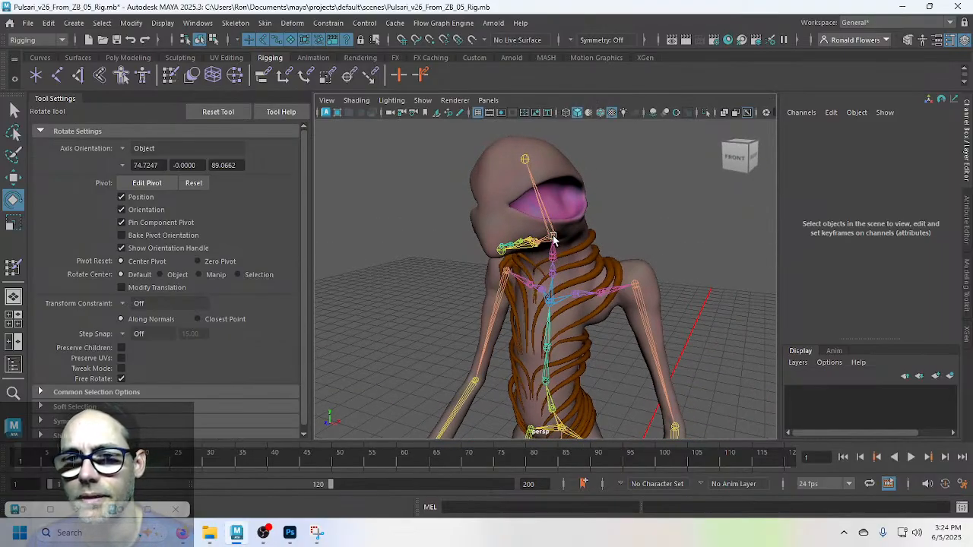
left_click(553, 239)
left_click_drag(554, 238, 482, 238)
key("ctrl+z")
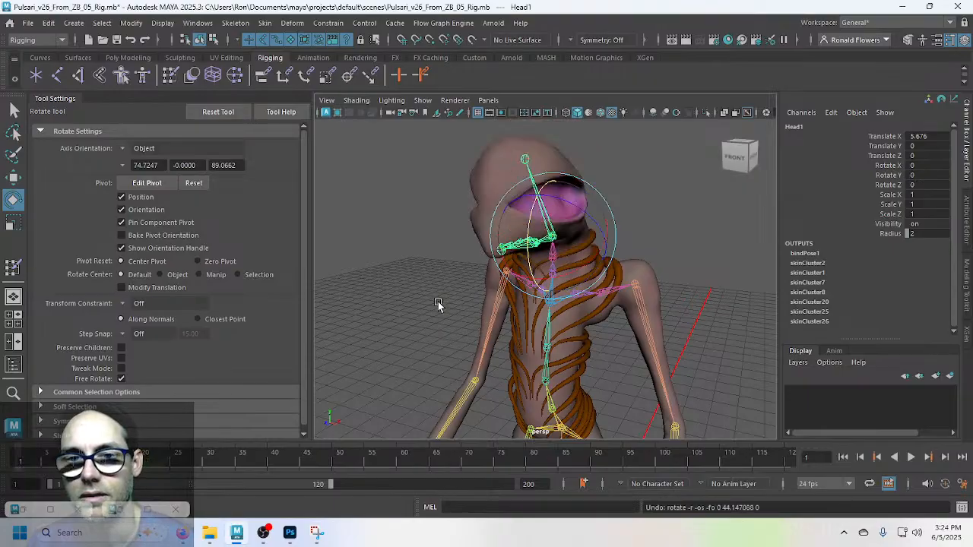
left_click(684, 263)
Step: Test-rotate the L_Shoulder joint about 51 degrees in Z to check the arm's deformation, and undo the rotation
right_click_drag(684, 263, 671, 284, "alt")
middle_click_drag(671, 285, 623, 210, "alt")
right_click_drag(623, 211, 568, 262, "alt")
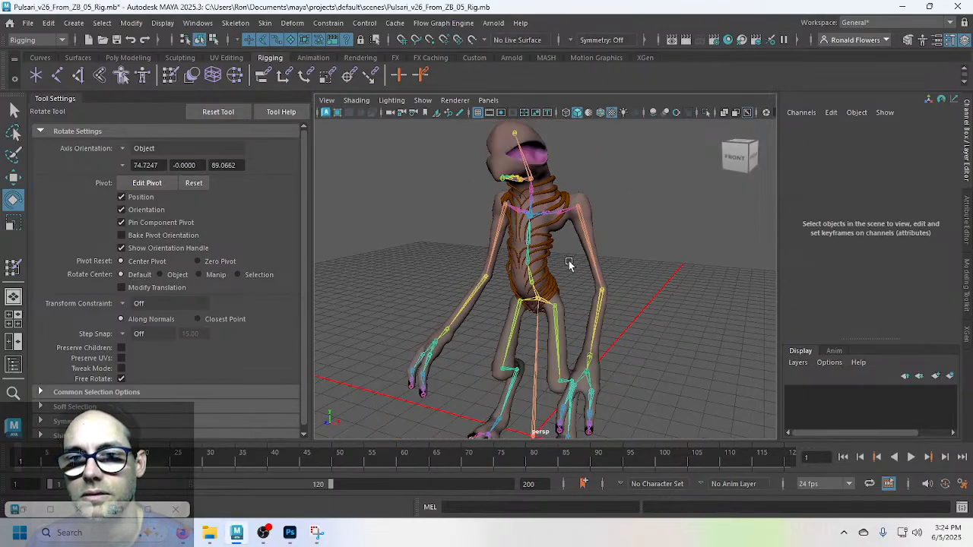
left_click_drag(568, 261, 467, 262, "alt")
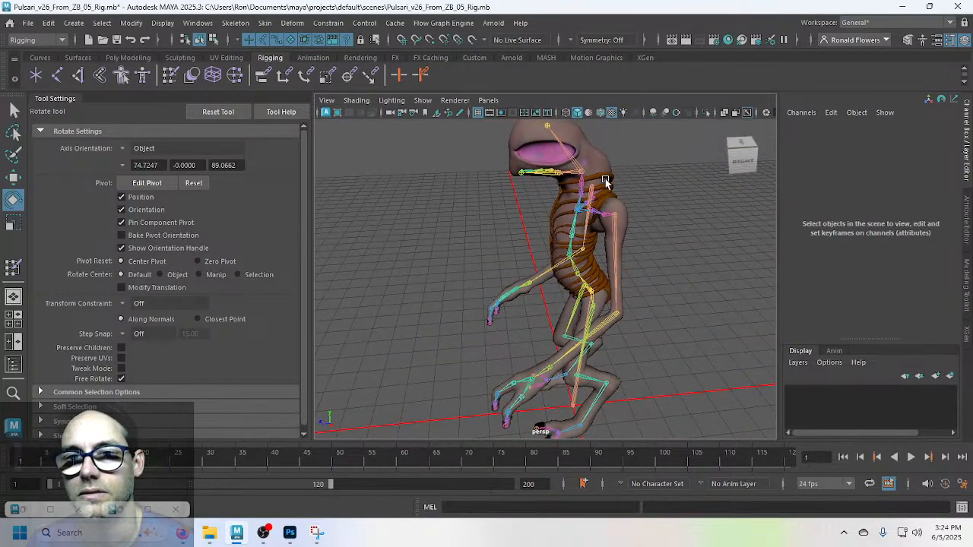
left_click(610, 213)
left_click_drag(610, 213, 608, 315, "alt")
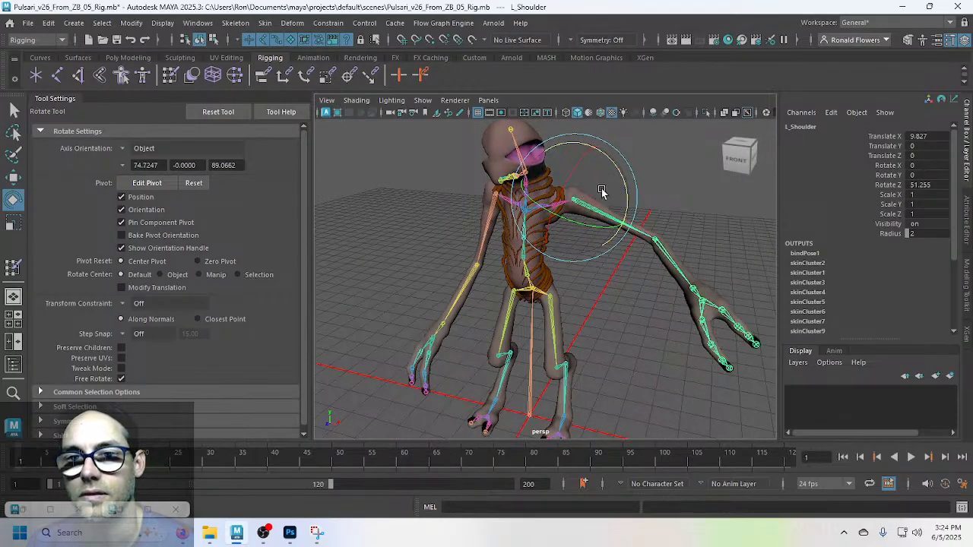
key("ctrl+z")
left_click(641, 303)
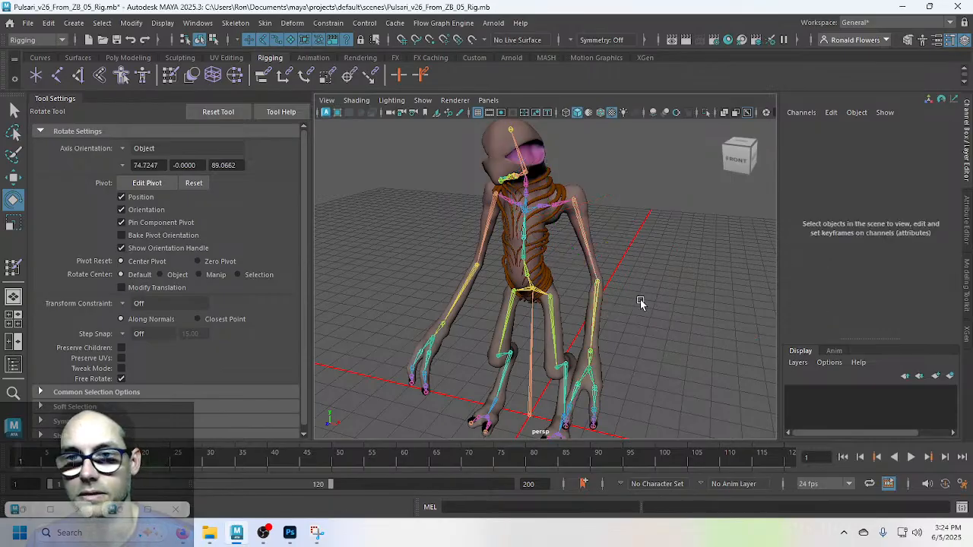
Step: Rotate Jaw1 about -47 degrees in Z and Tongue4 about -43 degrees in Y to test the jaw and tongue together
left_click_drag(430, 254, 565, 246, "alt")
scroll(536, 207, "up", 5)
middle_click_drag(537, 207, 635, 298, "alt")
scroll(649, 289, "up", 4)
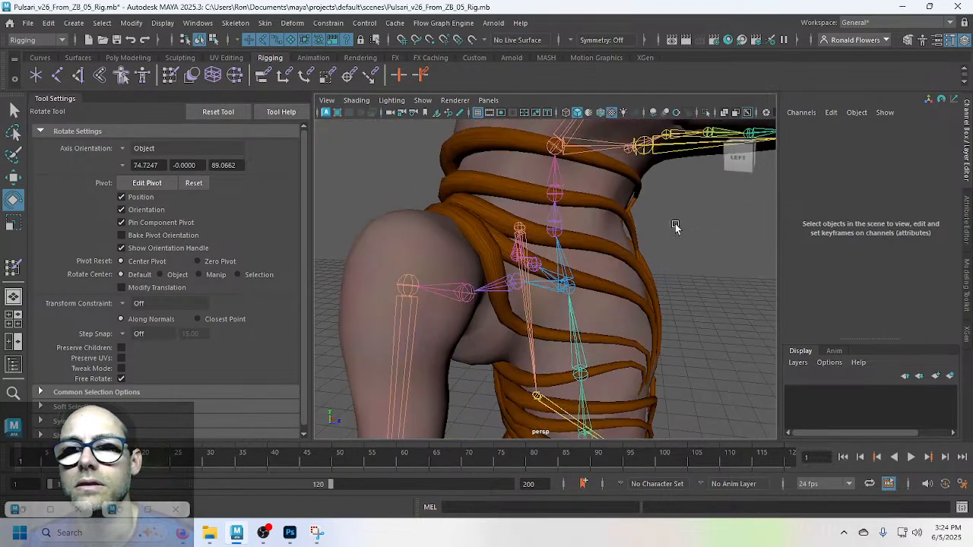
middle_click_drag(675, 228, 549, 293, "alt")
left_click(532, 231)
left_click_drag(532, 231, 533, 295)
left_click(590, 291)
left_click(577, 292)
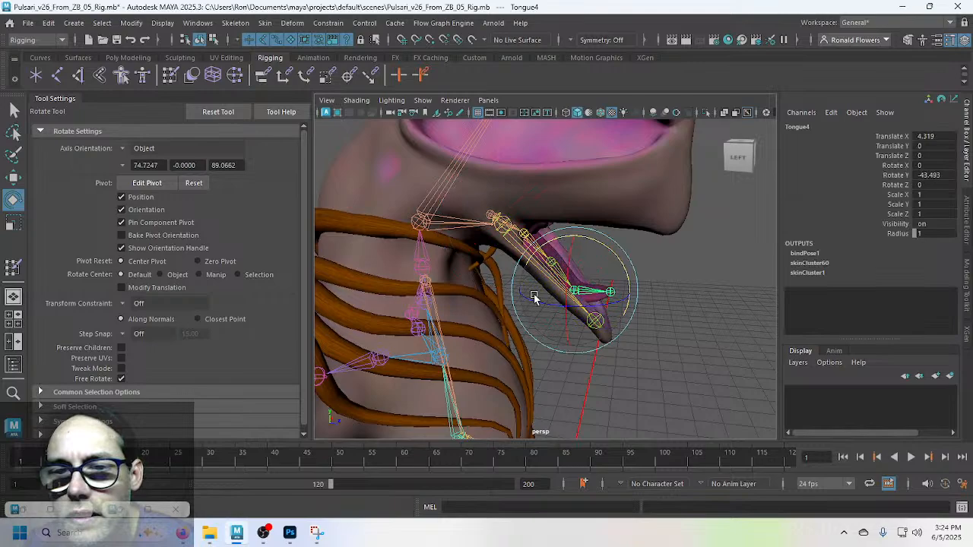
Step: Undo the test rotations of the jaw and tongue joints
left_click(669, 330)
key("ctrl+z")
key("ctrl+z")
key("ctrl+z")
key("ctrl+z")
key("ctrl+z")
key("ctrl+z")
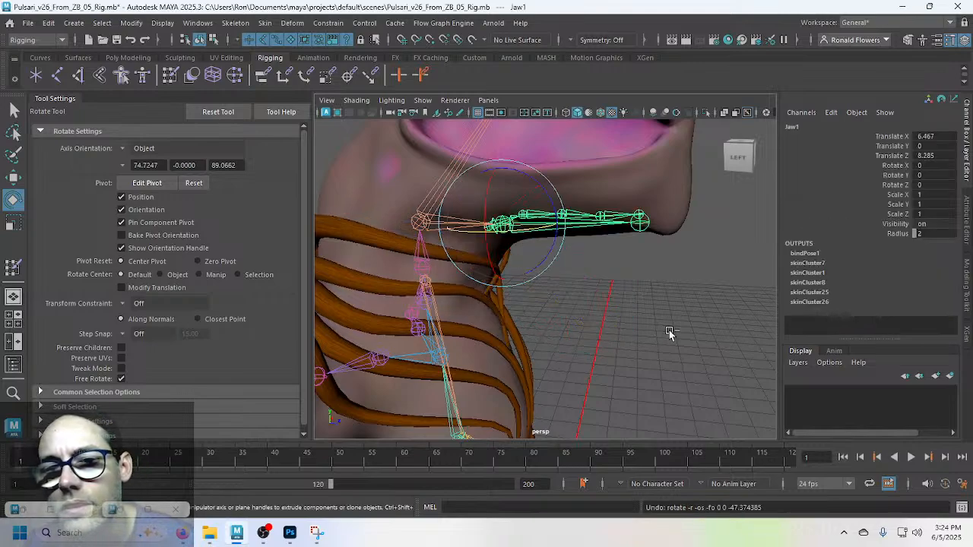
Step: Save the Pulsari_v26_From_ZB_05_Rig.mb scene and switch to OBS
scroll(622, 336, "down", 5)
left_click_drag(622, 336, 441, 298, "alt")
key("ctrl+s")
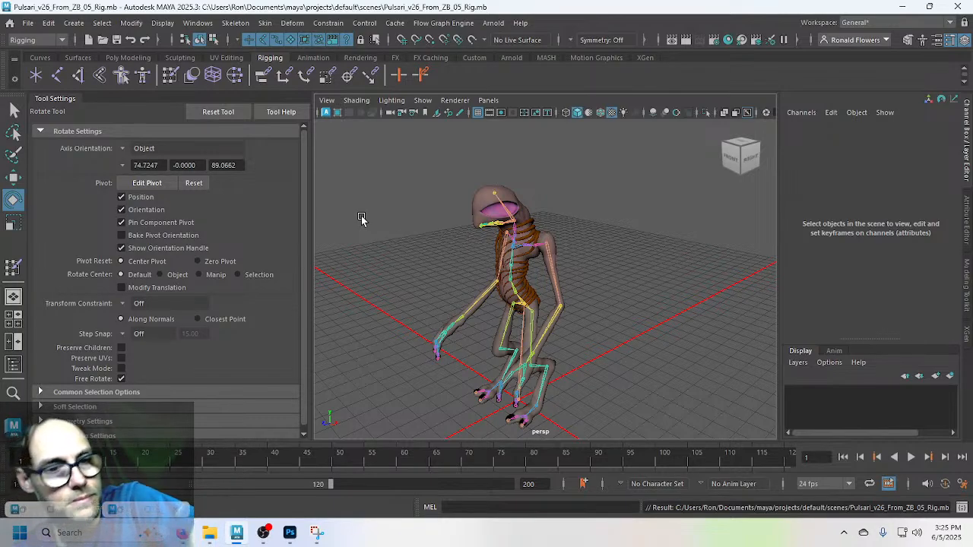
left_click(270, 529)
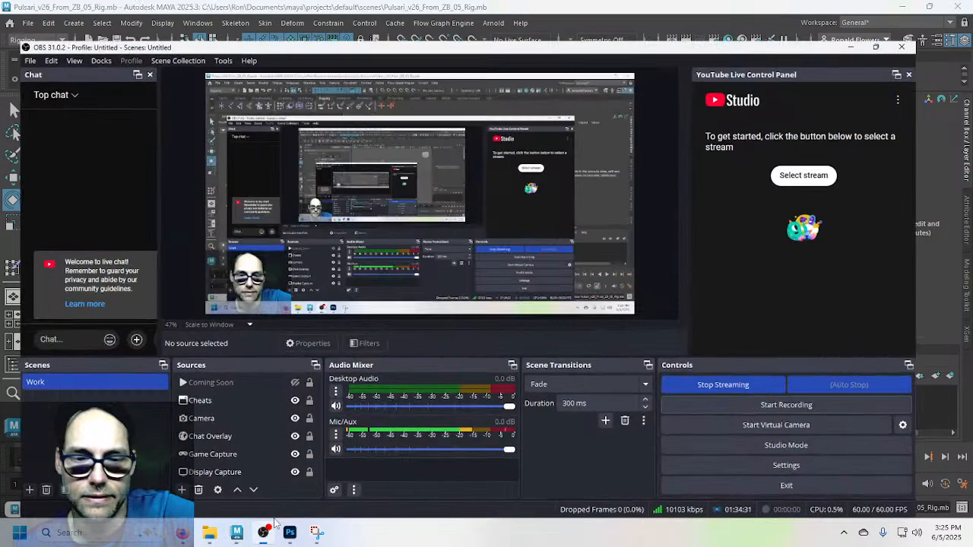